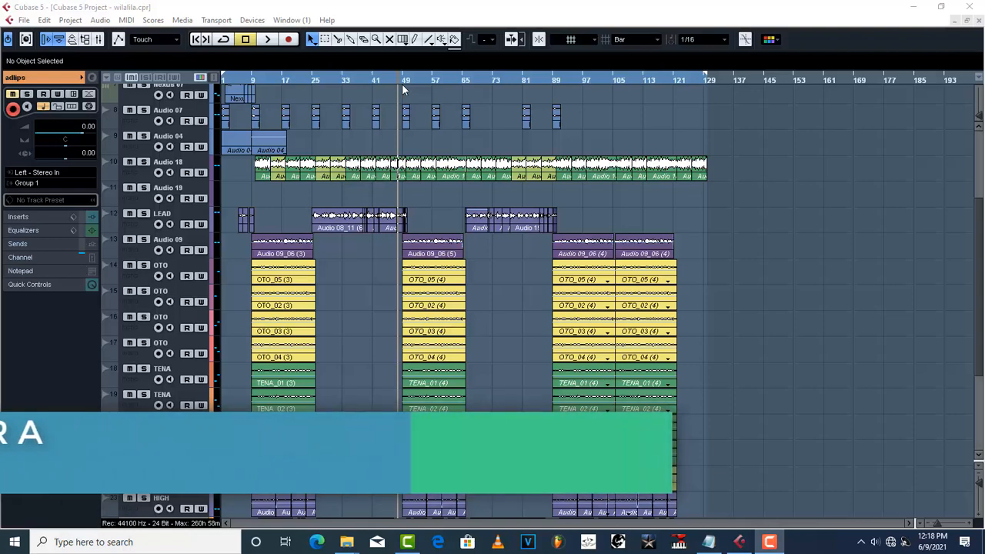
- Play the looped section starting at bar 9 to hear the stacked vocals, and stop playback
{"action": "key", "text": "space"}
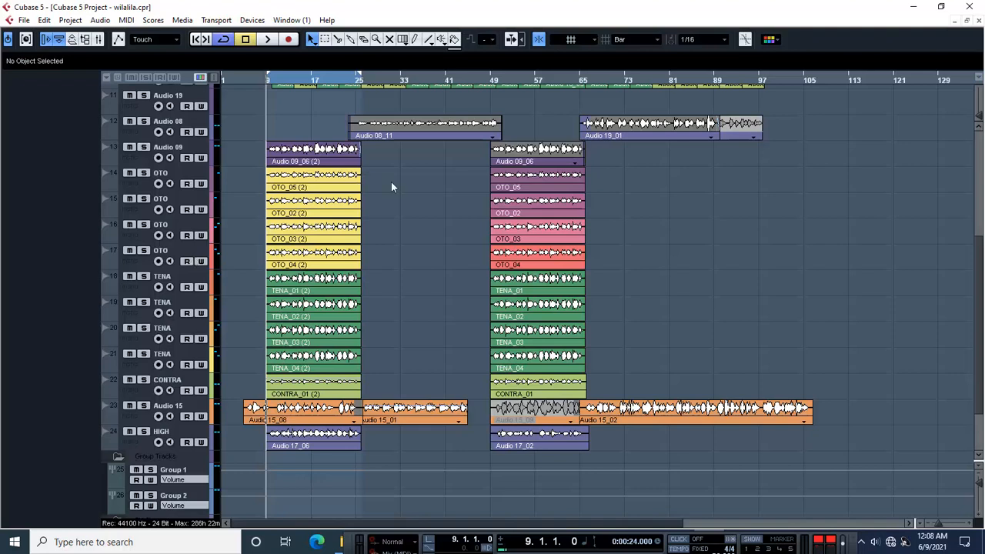
{"action": "key", "text": "space"}
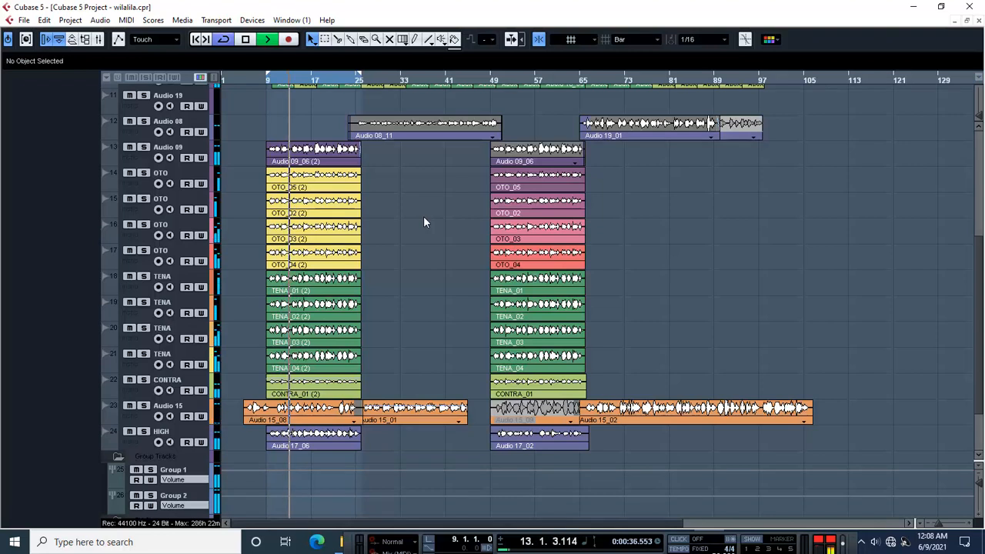
{"action": "key", "text": "space"}
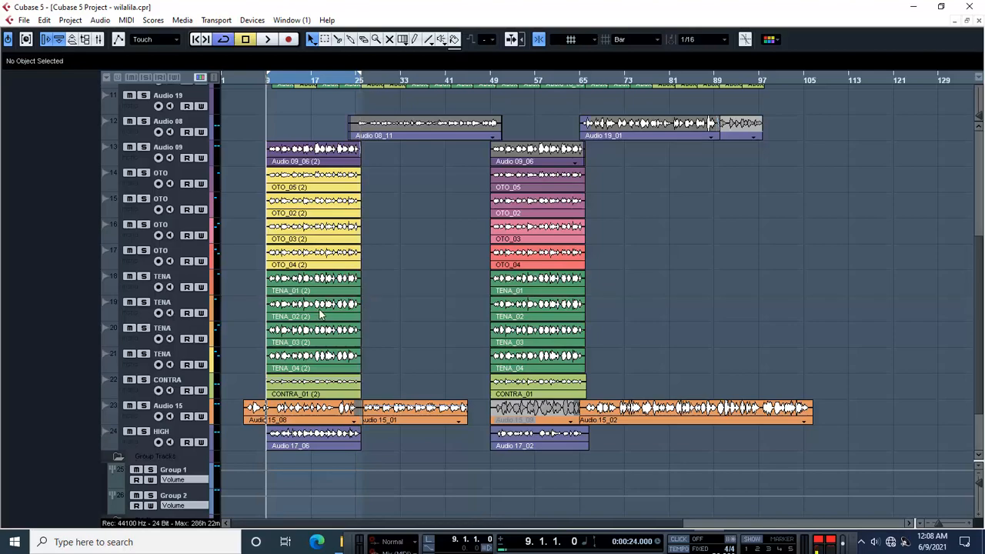
- Examine the whole arrangement, from the kick and instrument tracks down to the vocal, group and FX channel tracks
{"action": "scroll", "coordinate": [324, 312], "scroll_direction": "up", "scroll_amount": 5}
{"action": "scroll", "coordinate": [327, 310], "scroll_direction": "down", "scroll_amount": 7}
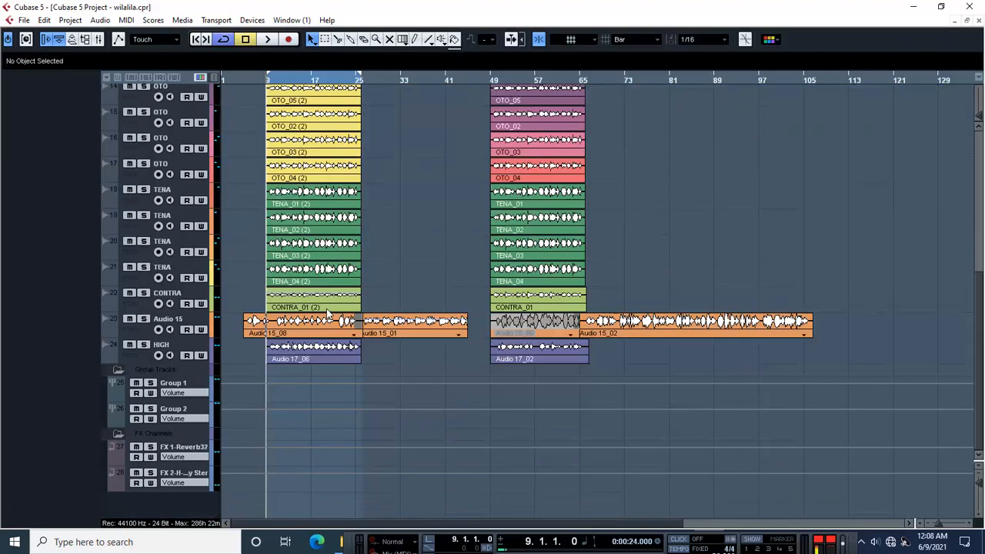
{"action": "scroll", "coordinate": [327, 311], "scroll_direction": "up", "scroll_amount": 5}
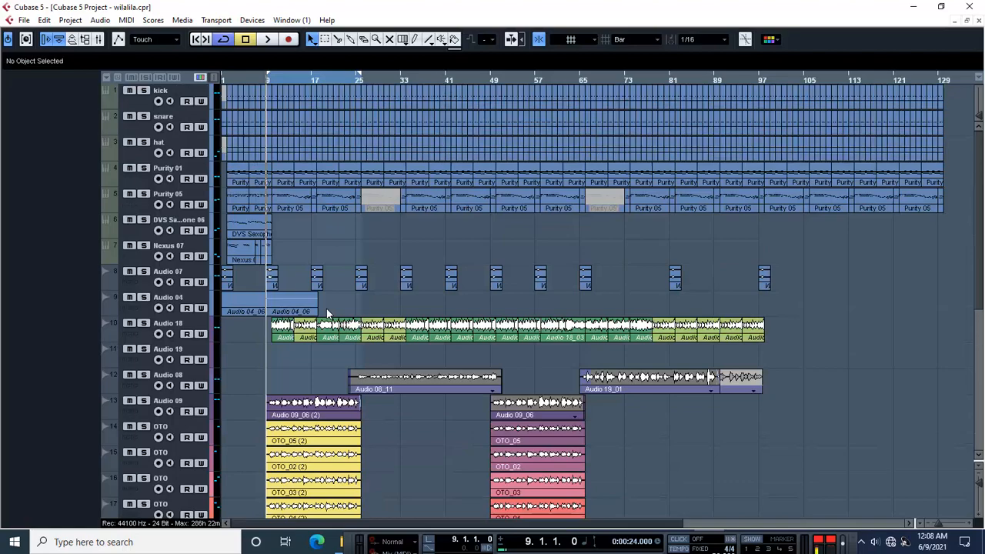
{"action": "scroll", "coordinate": [326, 309], "scroll_direction": "down", "scroll_amount": 4}
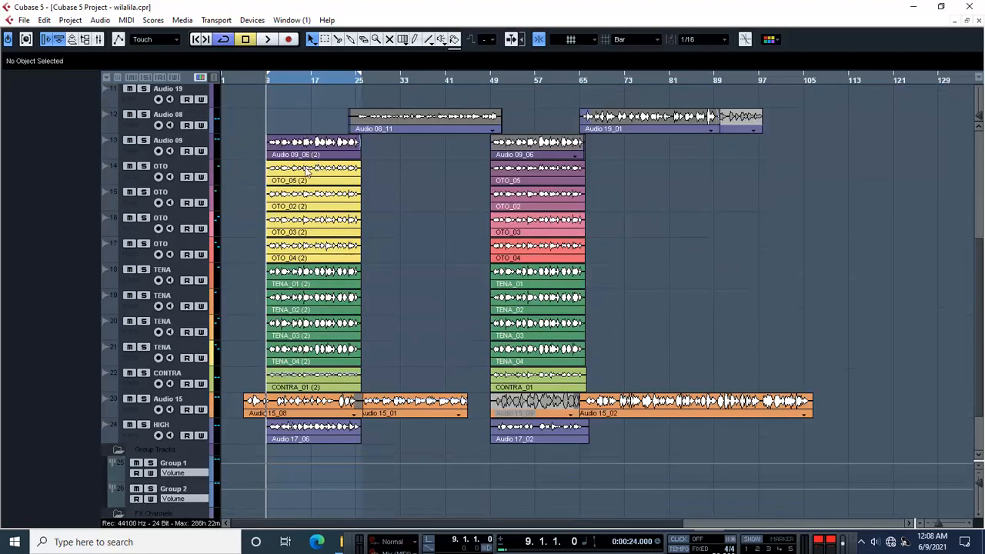
{"action": "scroll", "coordinate": [314, 231], "scroll_direction": "up", "scroll_amount": 4}
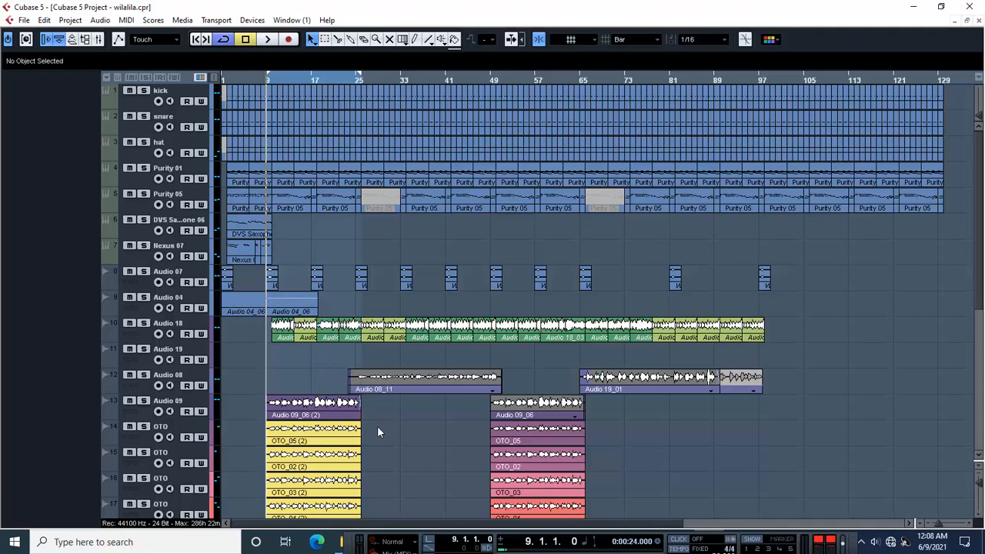
{"action": "scroll", "coordinate": [377, 426], "scroll_direction": "down", "scroll_amount": 4}
{"action": "scroll", "coordinate": [391, 387], "scroll_direction": "up", "scroll_amount": 4}
{"action": "scroll", "coordinate": [391, 387], "scroll_direction": "down", "scroll_amount": 5}
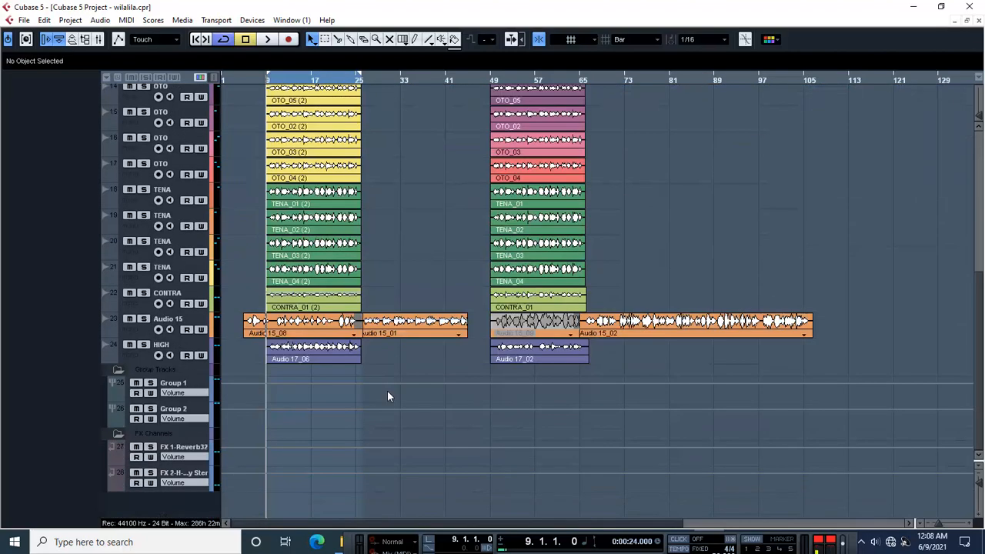
{"action": "scroll", "coordinate": [276, 309], "scroll_direction": "up", "scroll_amount": 4}
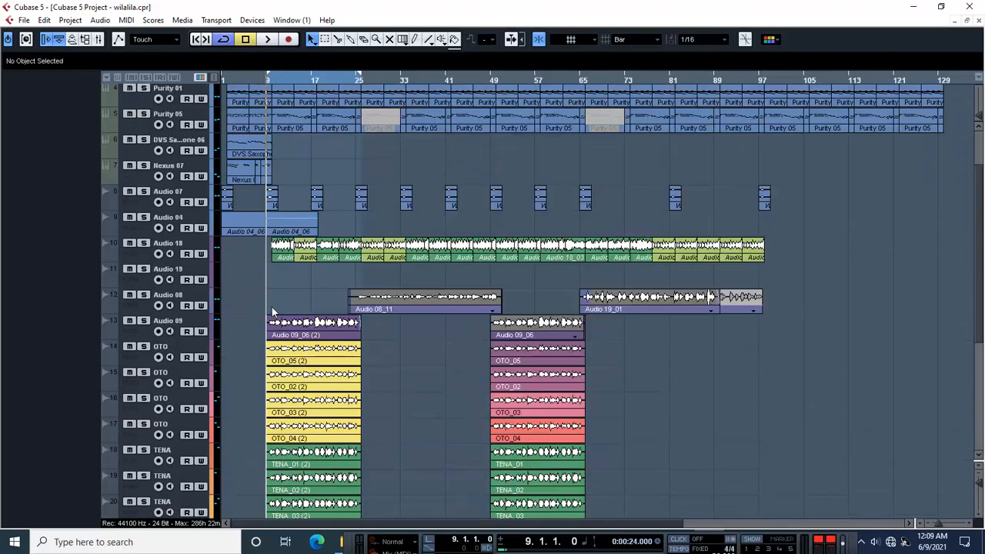
- Select the Audio 09 track, Group 1 and Group 2 to review their insert slots
{"action": "left_click", "coordinate": [136, 339]}
{"action": "scroll", "coordinate": [254, 409], "scroll_direction": "down", "scroll_amount": 5}
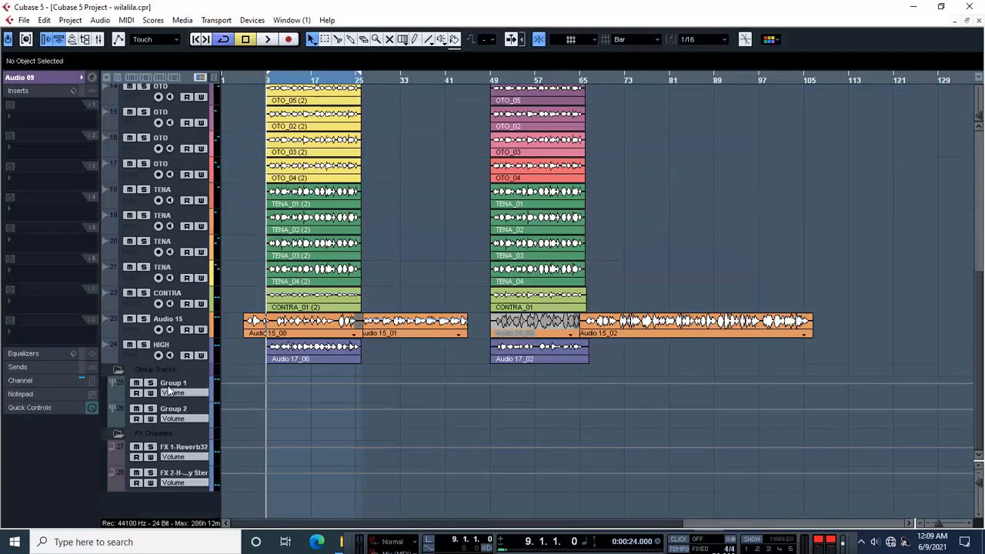
{"action": "left_click", "coordinate": [195, 389]}
{"action": "left_click", "coordinate": [197, 412]}
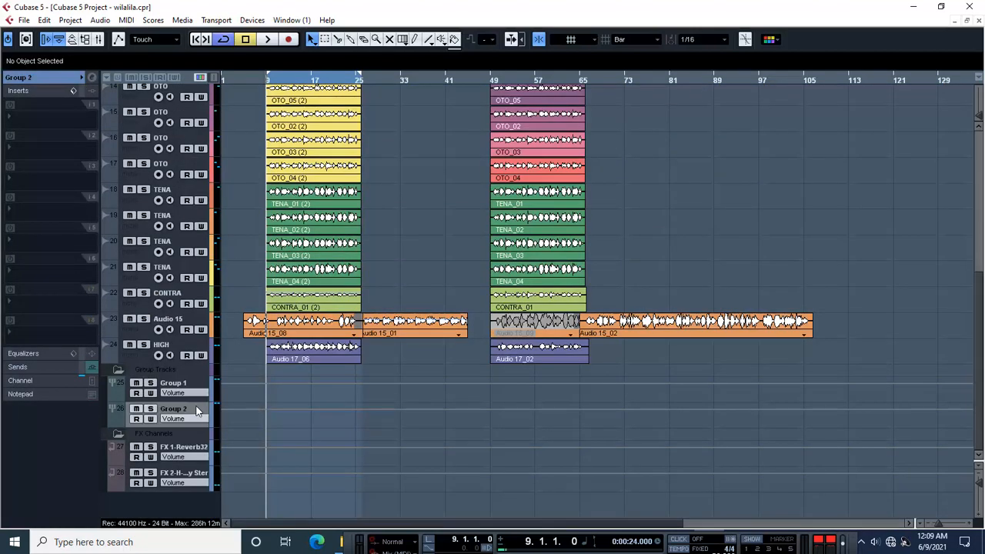
{"action": "left_click", "coordinate": [187, 385]}
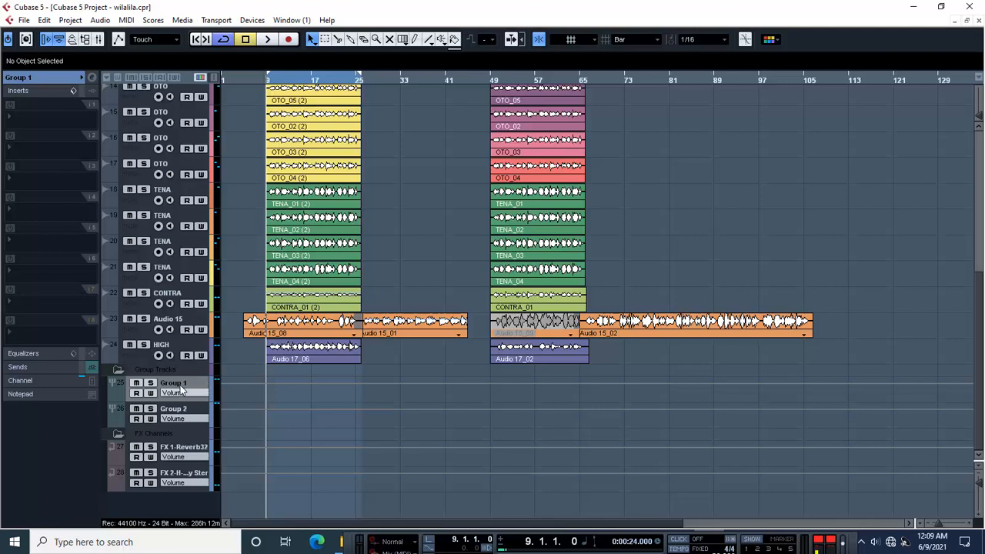
{"action": "left_click", "coordinate": [190, 414]}
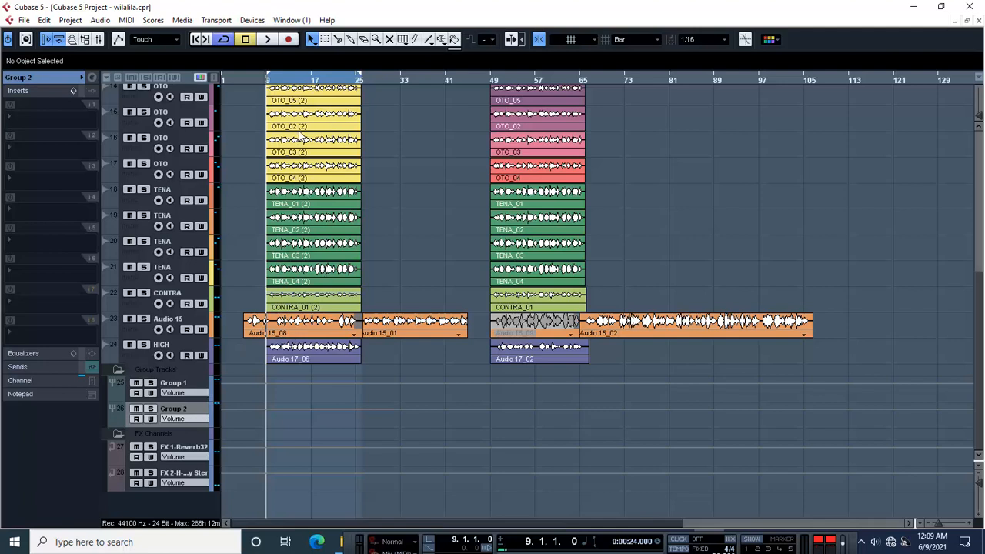
- Review the inserts on the two FX channels and inspect the Reverb32 plug-in settings on FX 1
{"action": "left_click", "coordinate": [195, 451]}
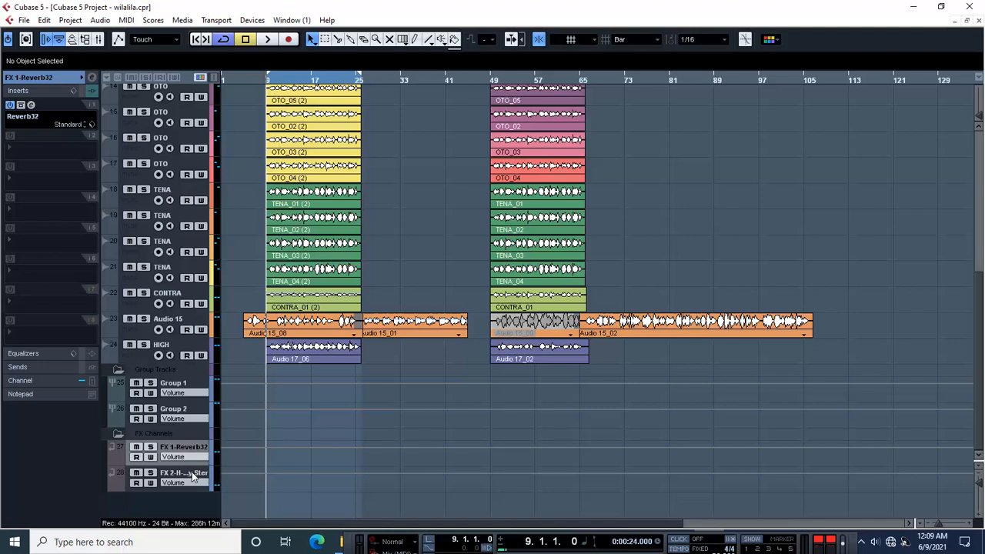
{"action": "left_click", "coordinate": [193, 478]}
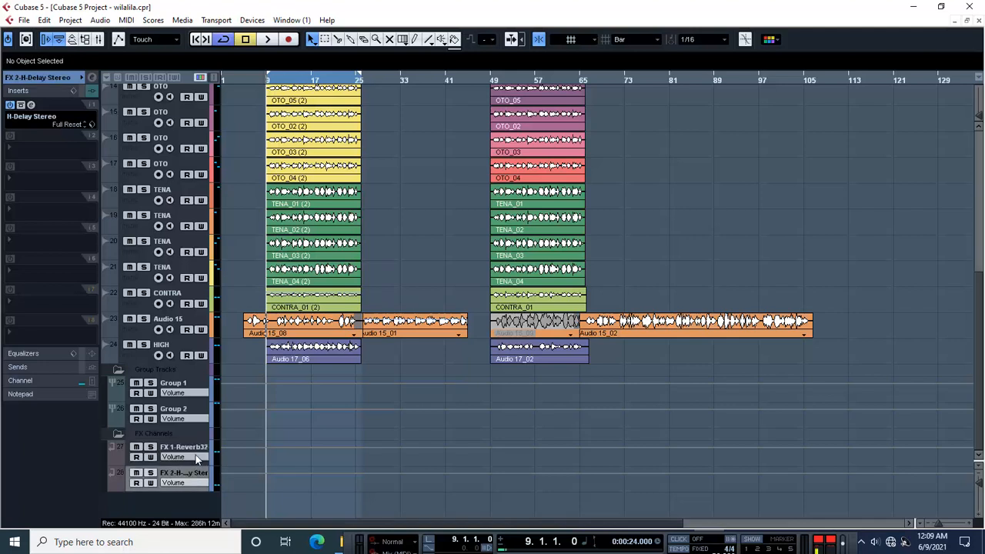
{"action": "left_click", "coordinate": [193, 446]}
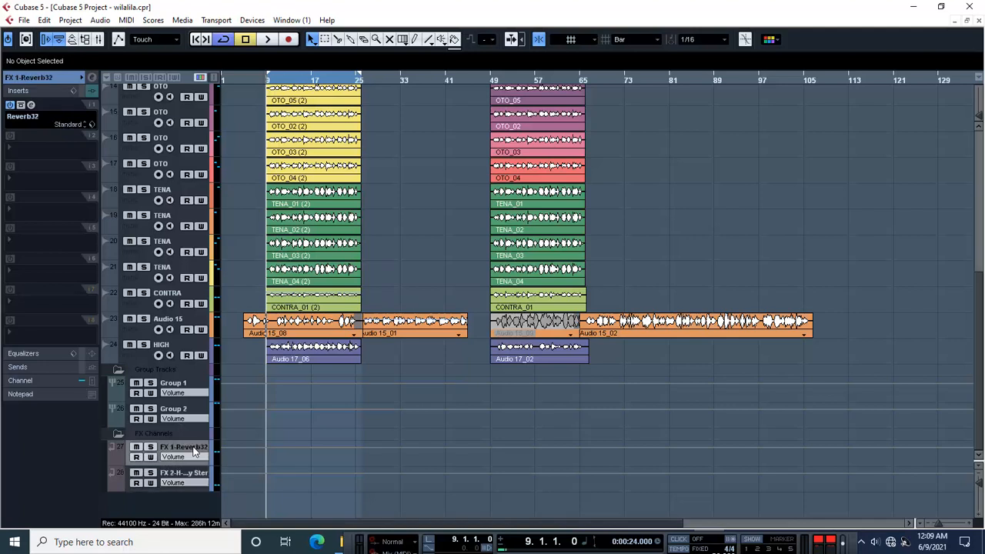
{"action": "left_click", "coordinate": [31, 105]}
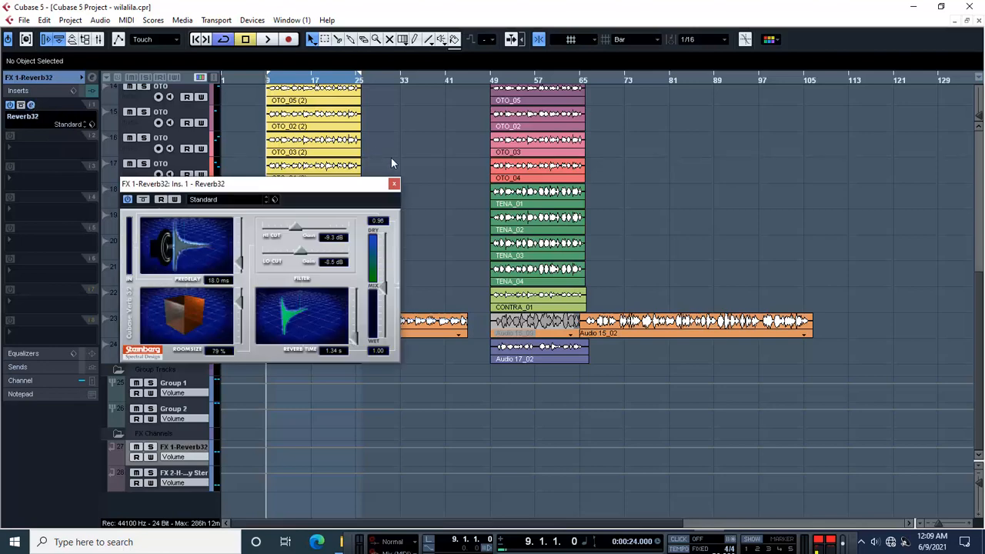
{"action": "left_click", "coordinate": [394, 184]}
- Open the H-Delay Stereo insert on the FX 2 channel and set its delay time to 1/4
{"action": "left_click", "coordinate": [196, 478]}
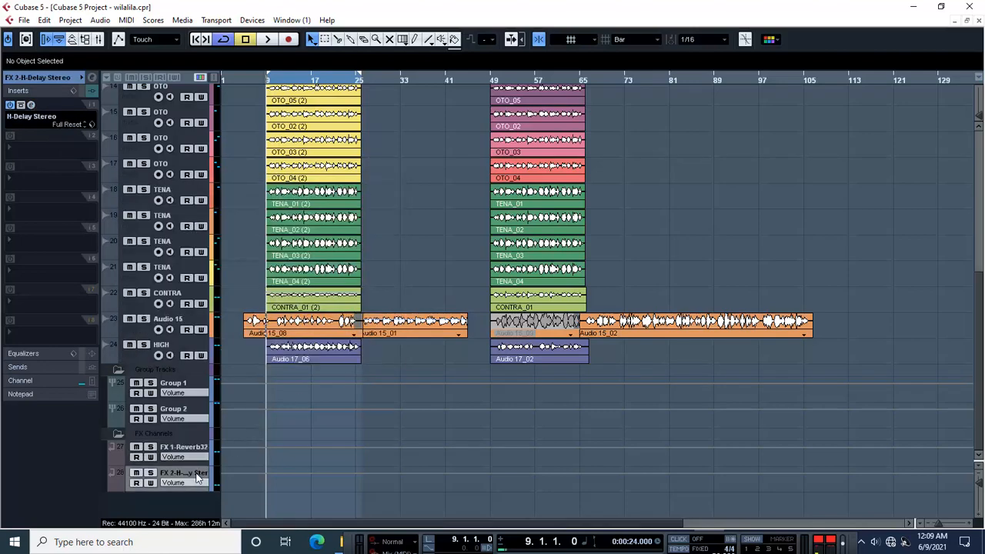
{"action": "left_click", "coordinate": [31, 105]}
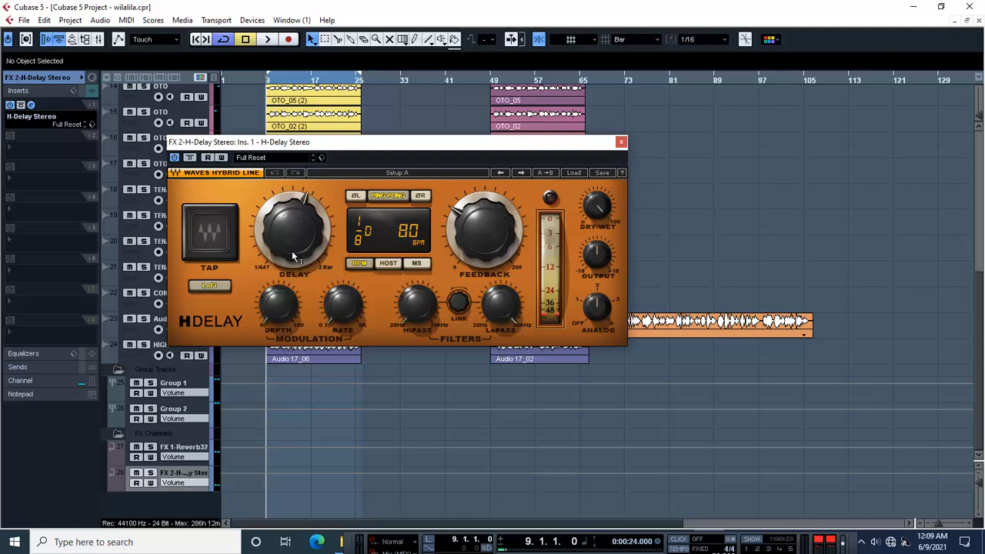
{"action": "scroll", "coordinate": [292, 256], "scroll_direction": "up", "scroll_amount": 1}
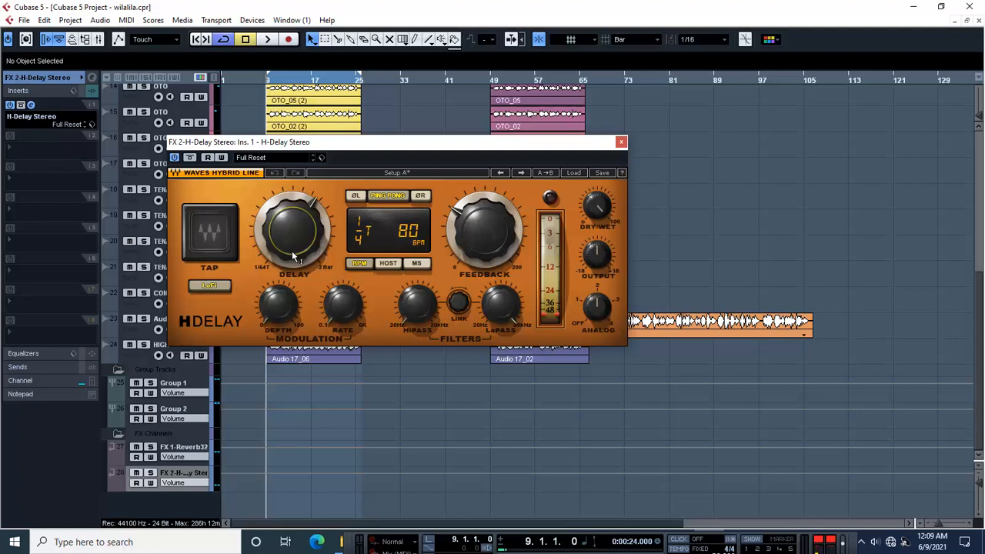
{"action": "scroll", "coordinate": [293, 256], "scroll_direction": "up", "scroll_amount": 1}
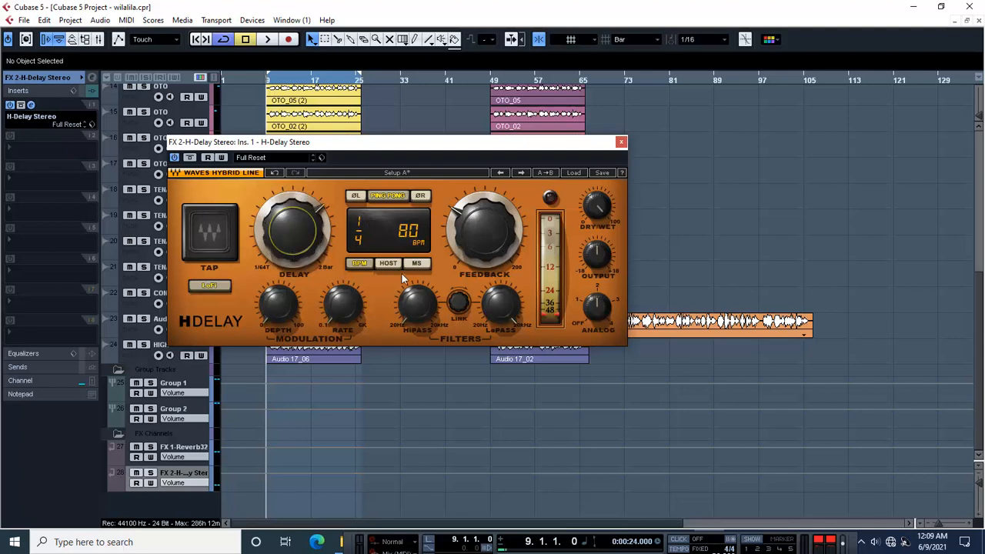
- View the H-Delay time in milliseconds, return it to BPM, check the Analog control, and close the plug-in
{"action": "left_click", "coordinate": [424, 265]}
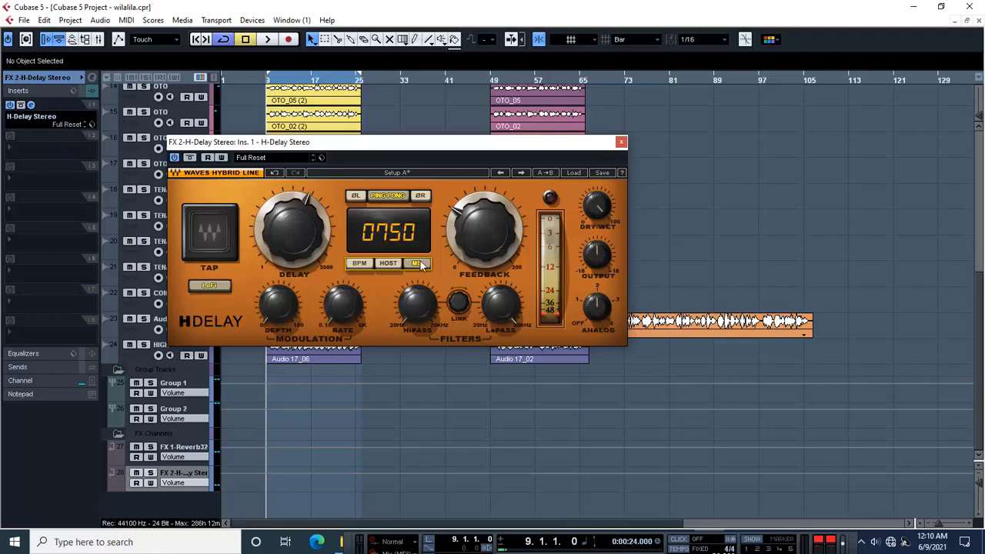
{"action": "left_click", "coordinate": [360, 265]}
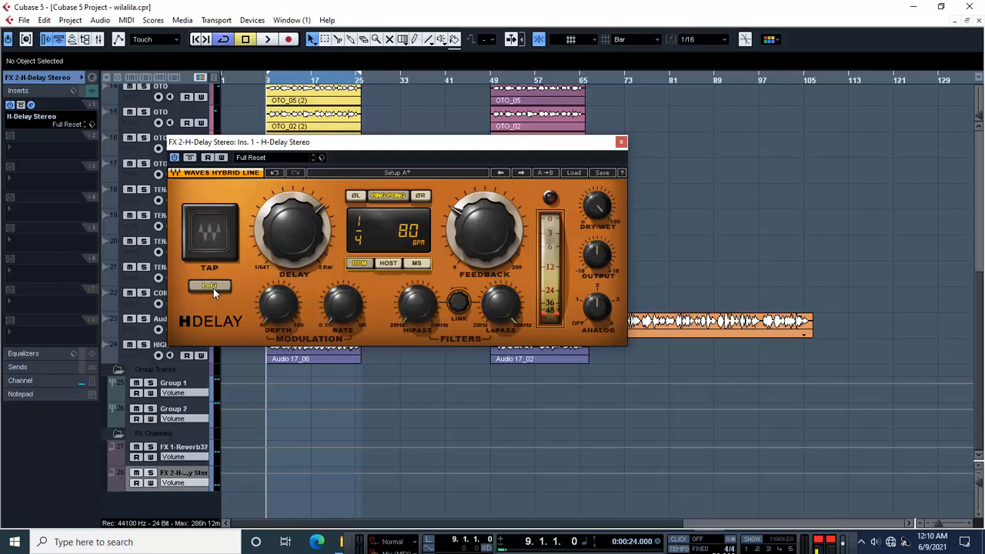
{"action": "left_click", "coordinate": [600, 301]}
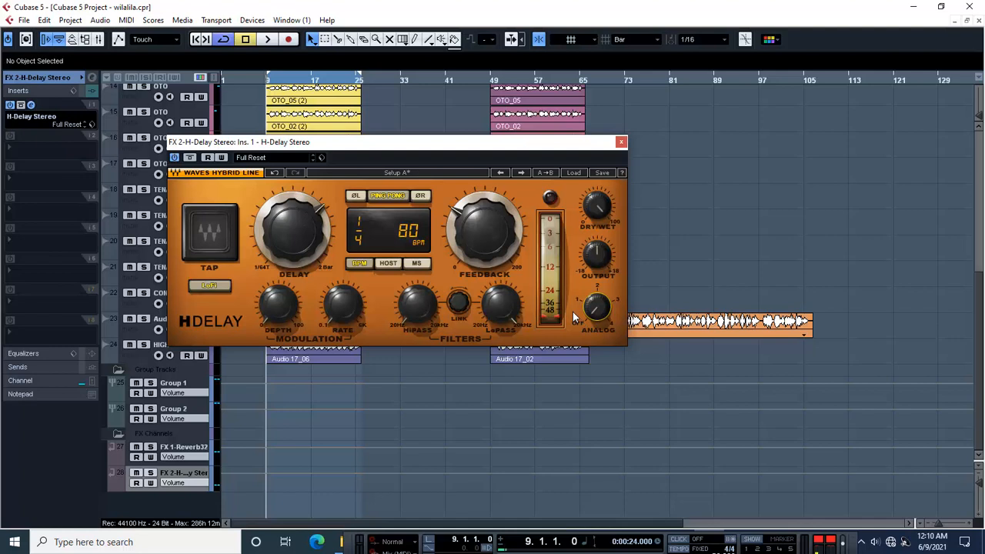
{"action": "mouse_move", "coordinate": [477, 236]}
{"action": "left_click", "coordinate": [622, 141]}
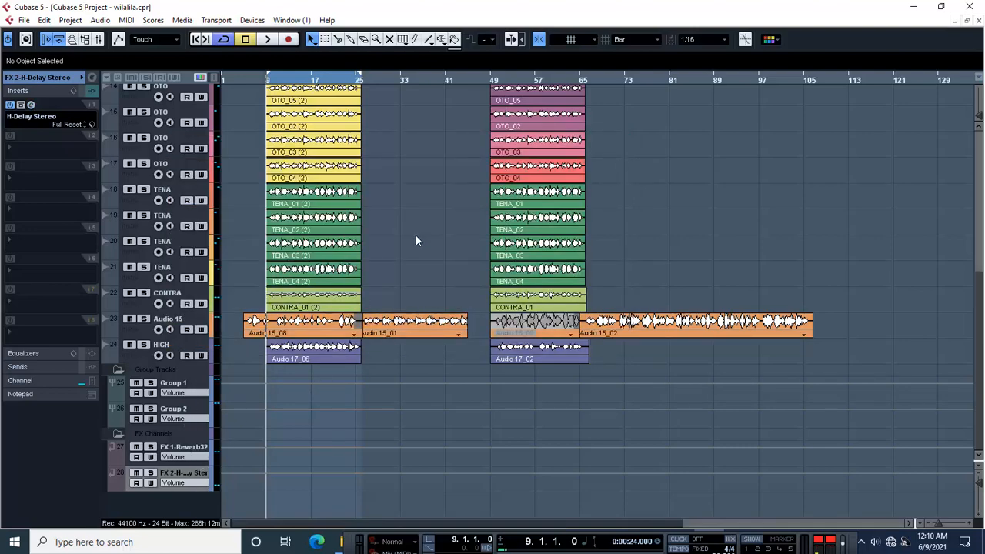
- Select the Audio 09 track and show its basic channel settings to review its pan and output routing
{"action": "scroll", "coordinate": [415, 241], "scroll_direction": "up", "scroll_amount": 5}
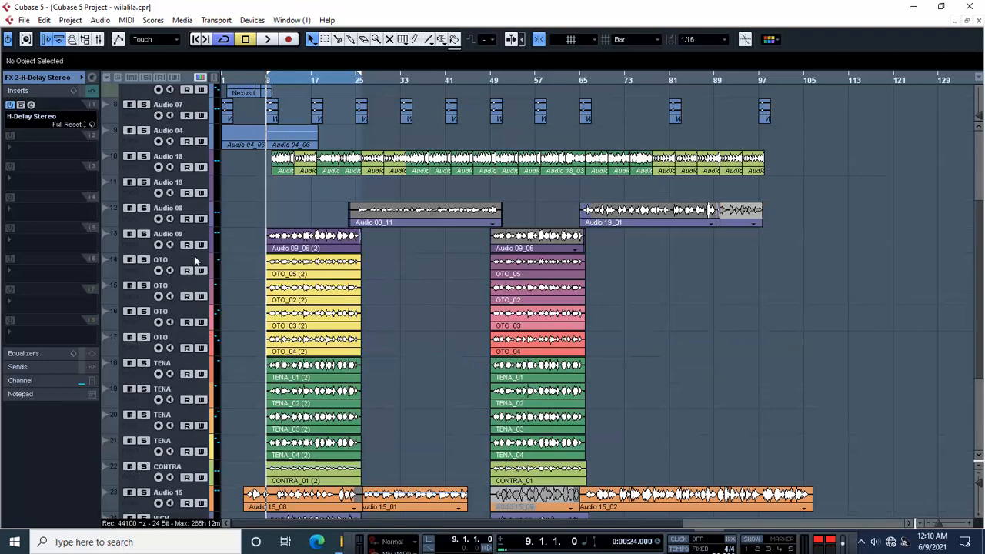
{"action": "left_click", "coordinate": [135, 251]}
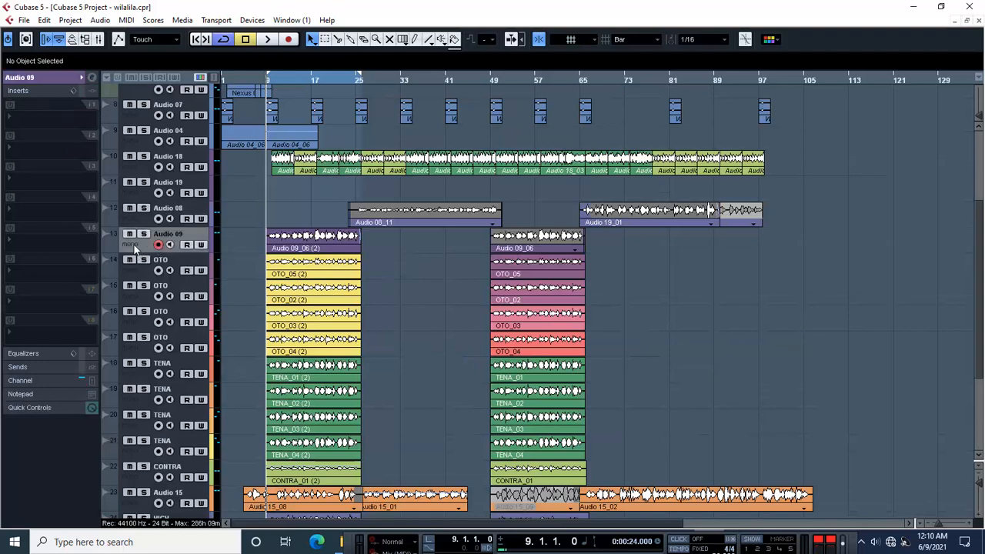
{"action": "left_click", "coordinate": [20, 79]}
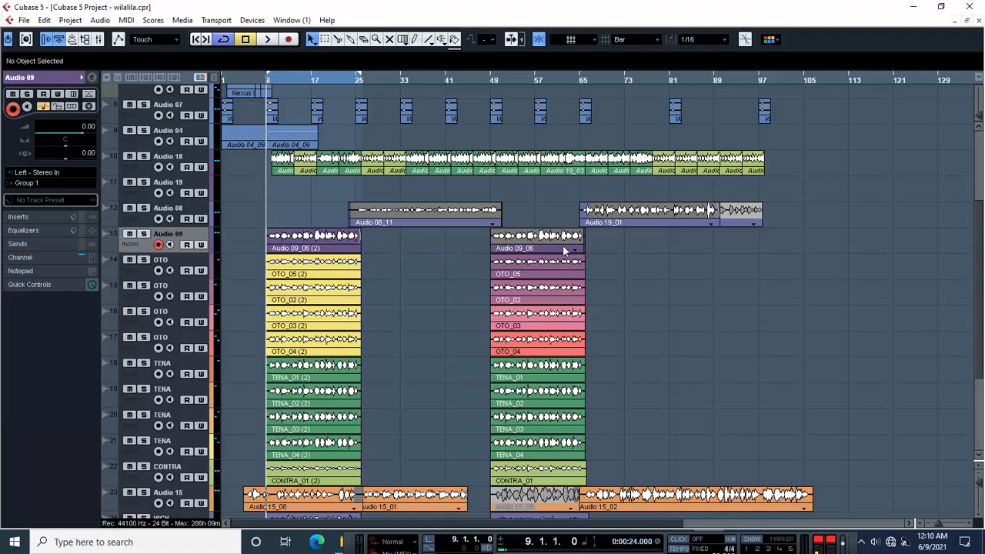
- Select each of the four OTO tracks in turn to compare their panning and output routing
{"action": "left_click", "coordinate": [133, 279]}
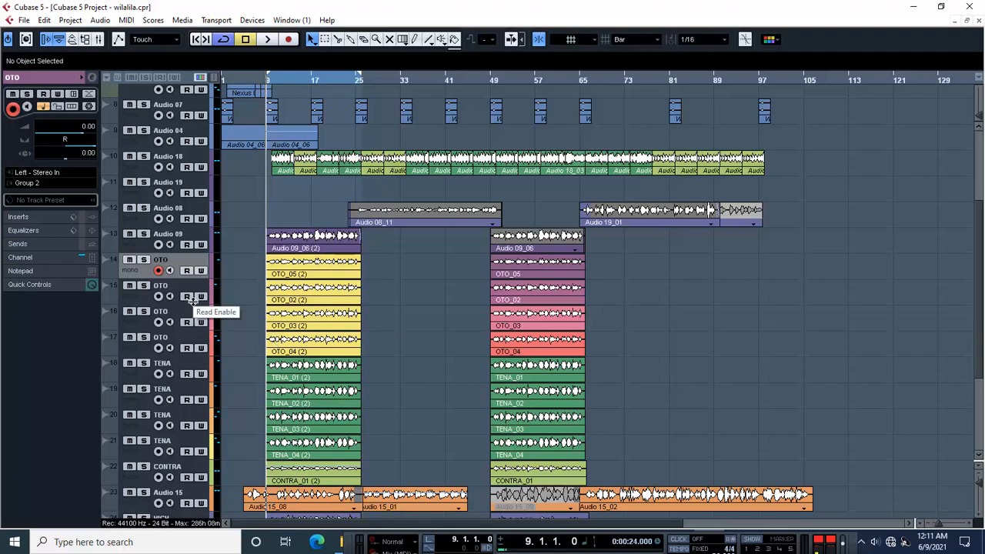
{"action": "scroll", "coordinate": [246, 389], "scroll_direction": "down", "scroll_amount": 6}
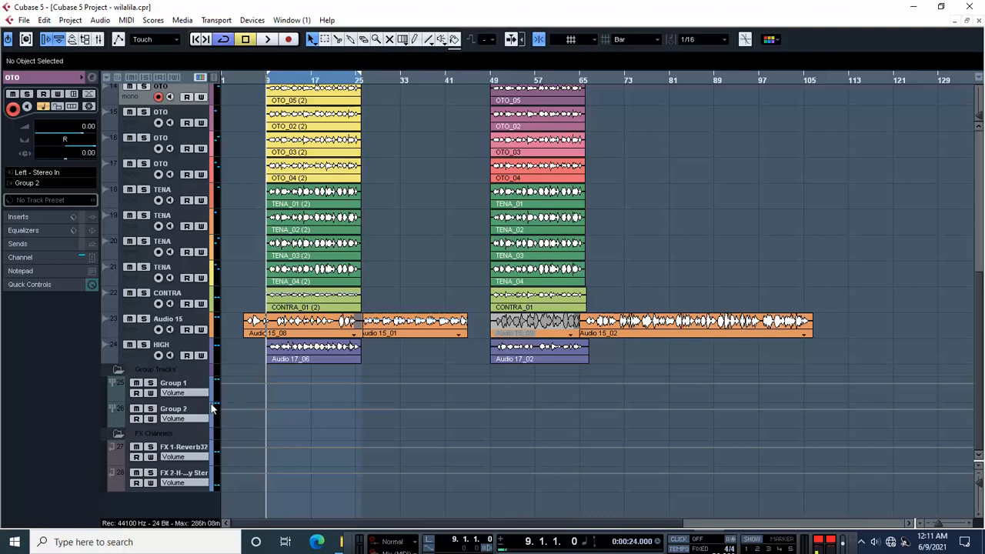
{"action": "scroll", "coordinate": [271, 353], "scroll_direction": "up", "scroll_amount": 8}
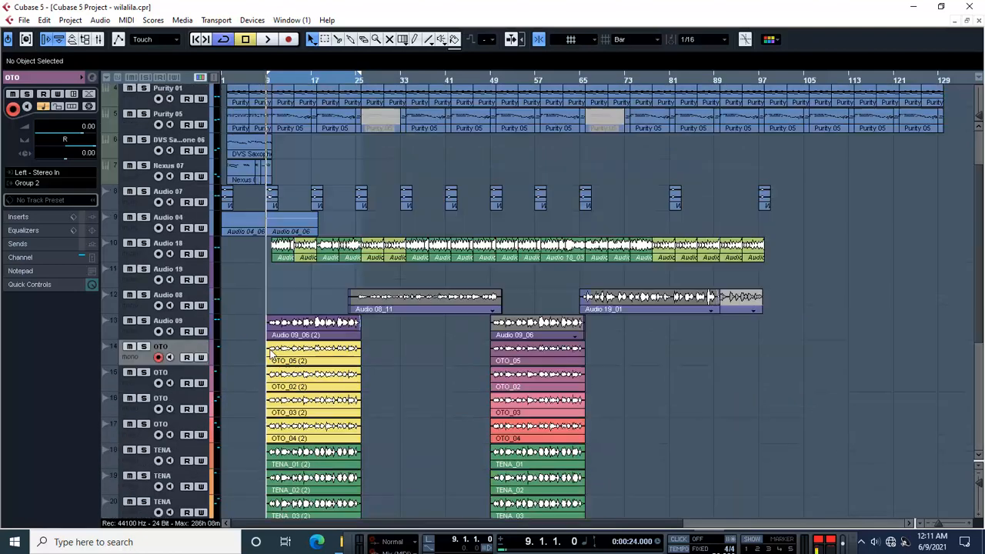
{"action": "left_click", "coordinate": [181, 378]}
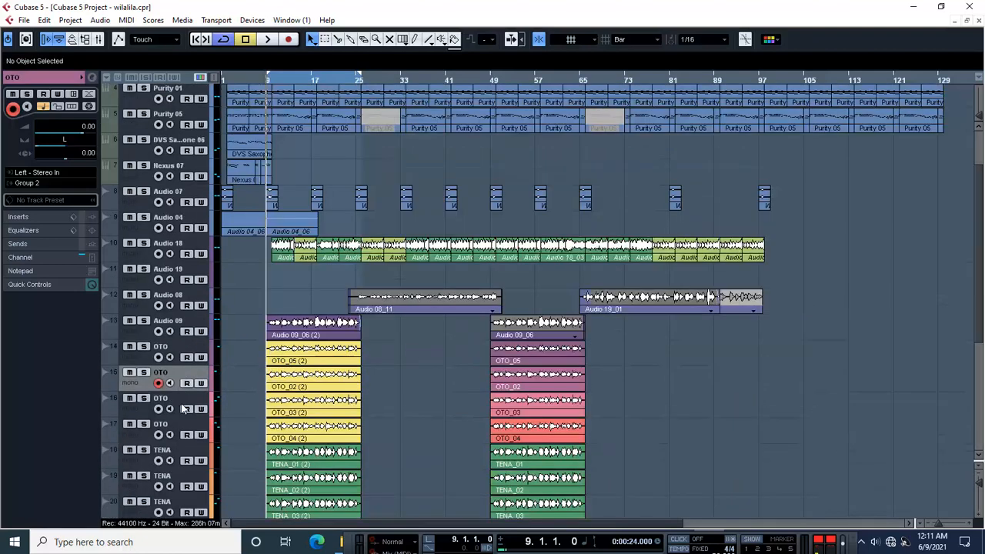
{"action": "left_click", "coordinate": [180, 401]}
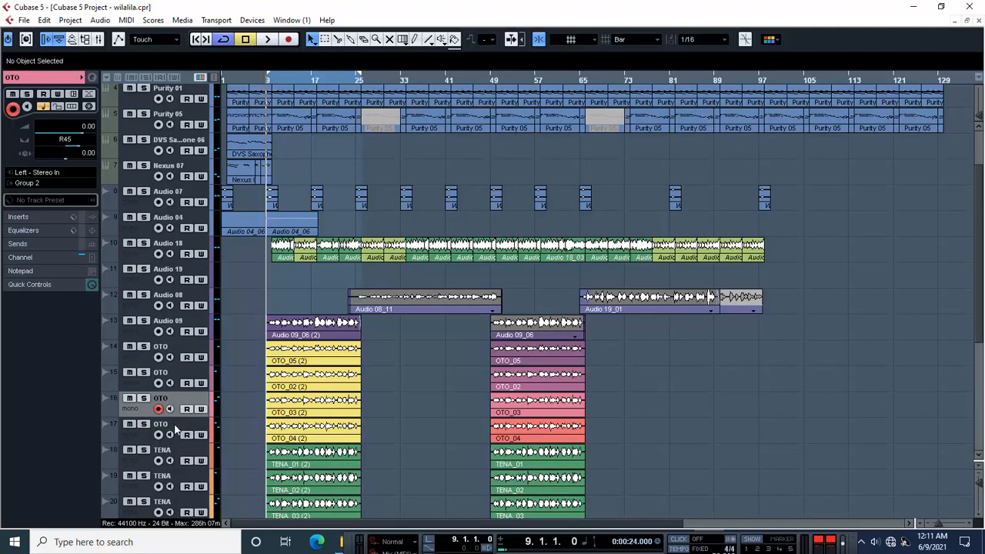
{"action": "left_click", "coordinate": [177, 430]}
- Select the first three TENA tracks one after another to check their panning and output group
{"action": "scroll", "coordinate": [260, 453], "scroll_direction": "down", "scroll_amount": 3}
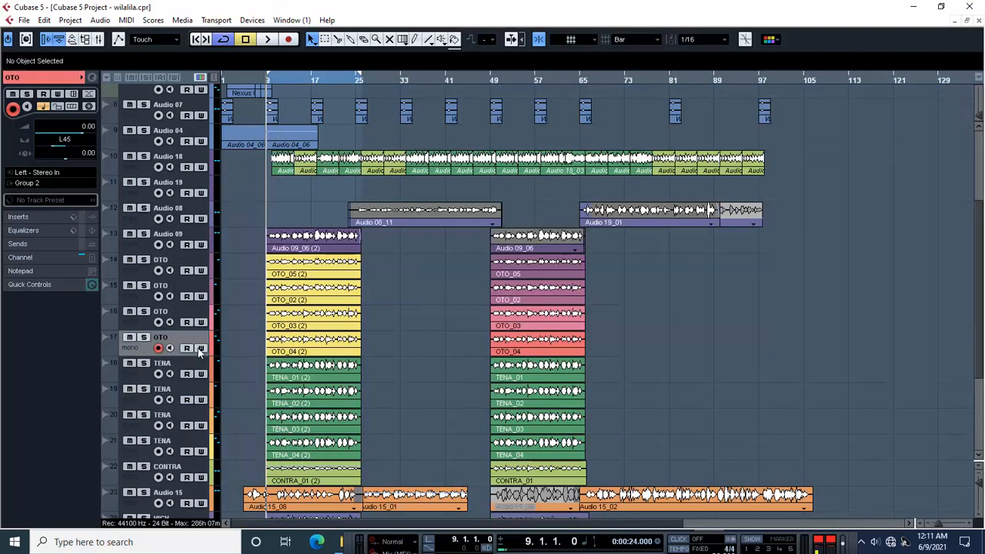
{"action": "left_click", "coordinate": [182, 371]}
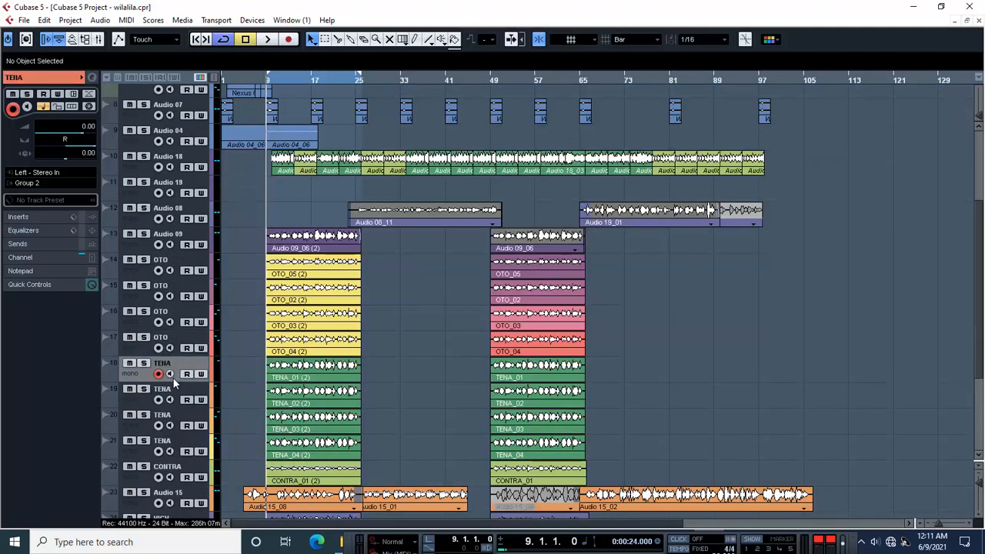
{"action": "left_click", "coordinate": [180, 400]}
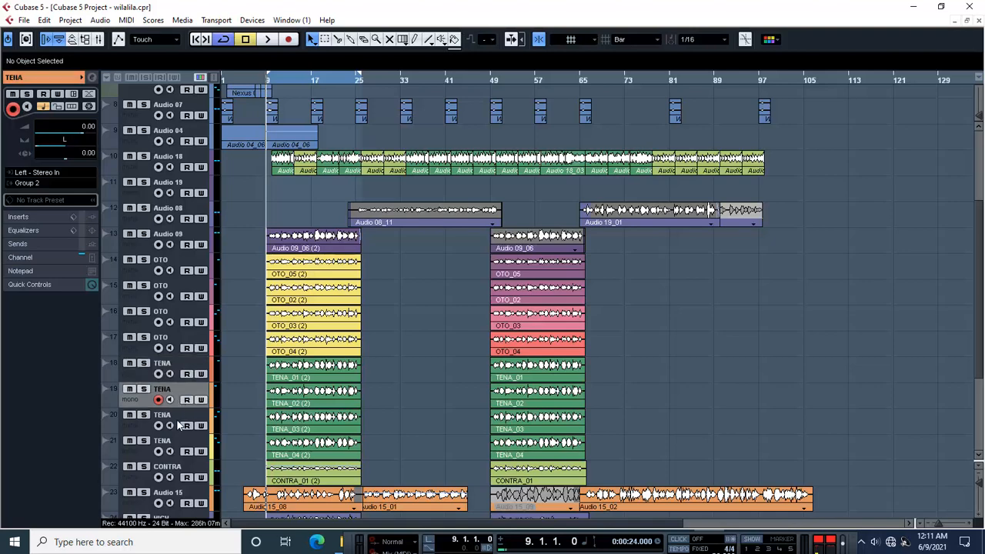
{"action": "left_click", "coordinate": [177, 420]}
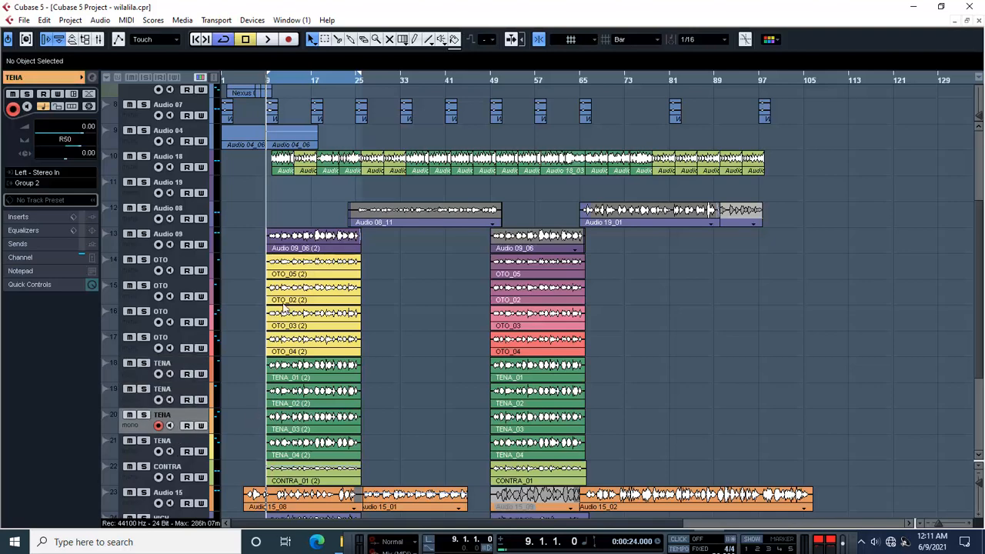
- Select the Group 2 and Group 1 tracks to look at their inserts
{"action": "scroll", "coordinate": [240, 460], "scroll_direction": "down", "scroll_amount": 6}
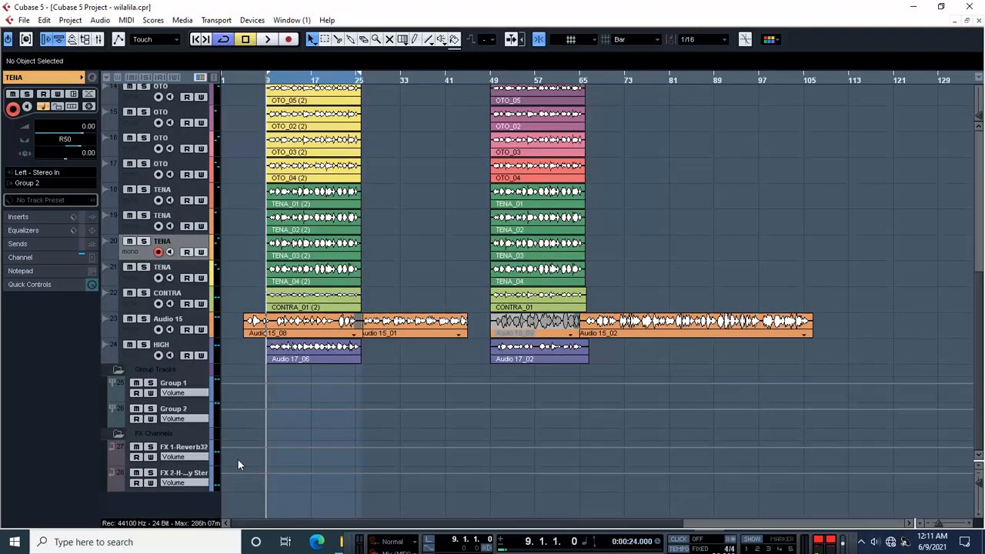
{"action": "left_click", "coordinate": [198, 409]}
{"action": "left_click", "coordinate": [183, 383]}
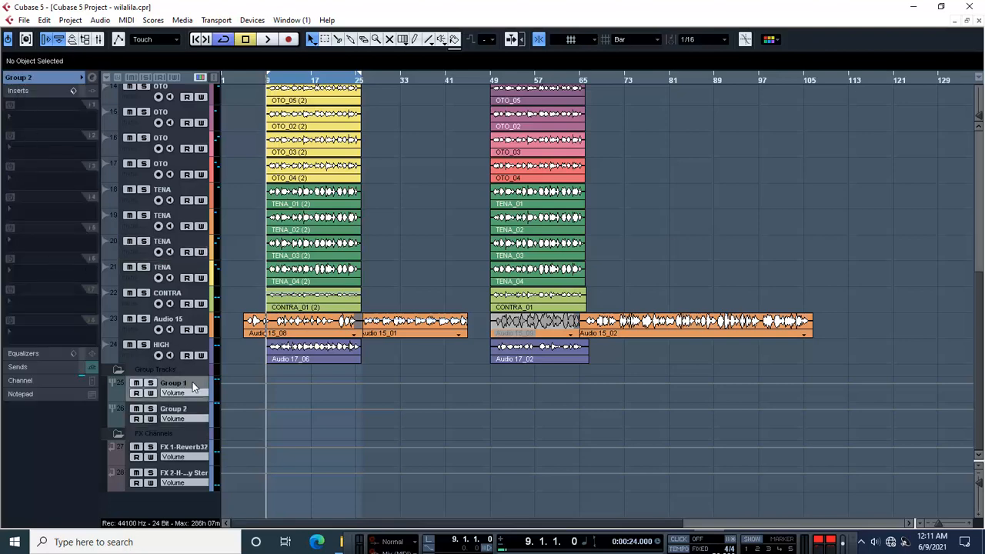
- Check the output routing of Audio 09 and Audio 08, and review the sends and inserts of Audio 08
{"action": "scroll", "coordinate": [237, 237], "scroll_direction": "up", "scroll_amount": 10}
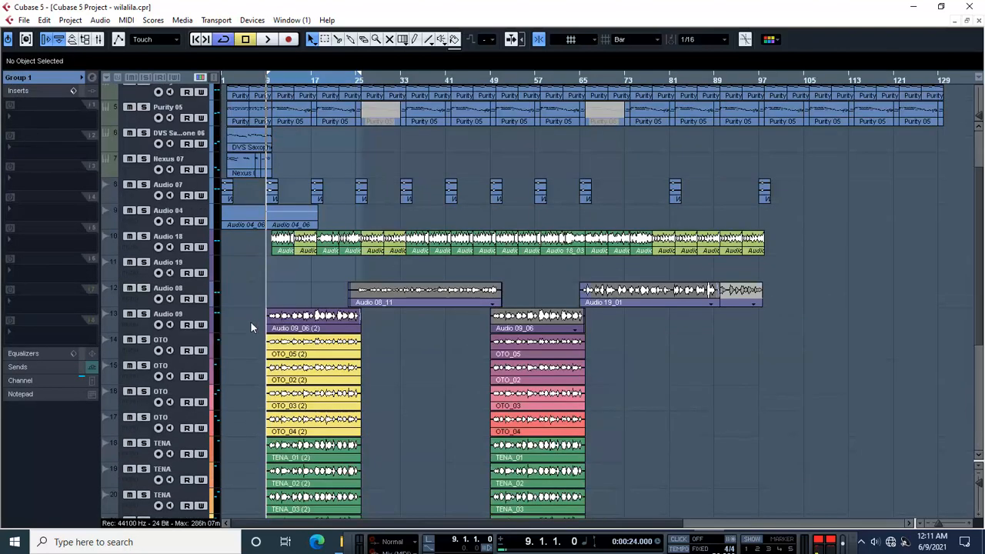
{"action": "left_click", "coordinate": [178, 316]}
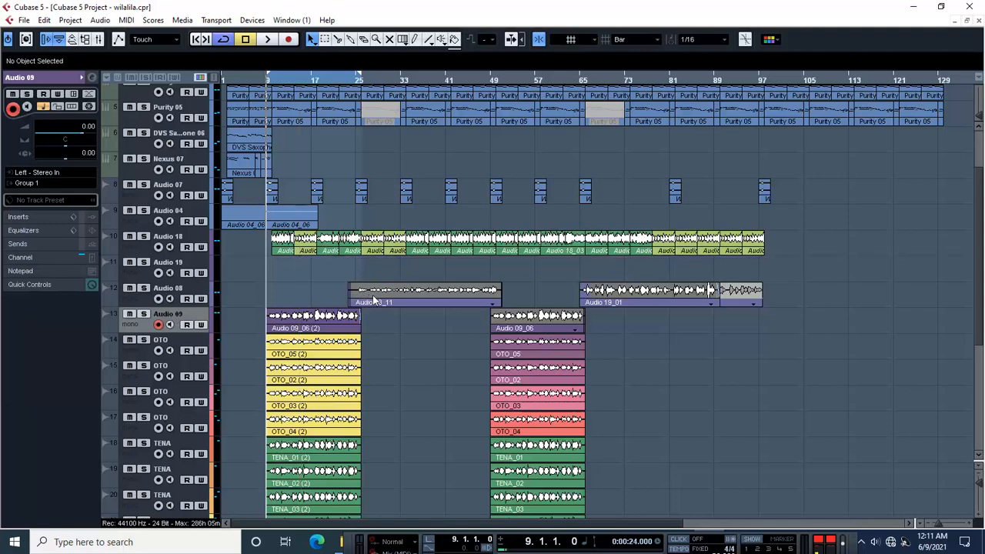
{"action": "left_click", "coordinate": [198, 292]}
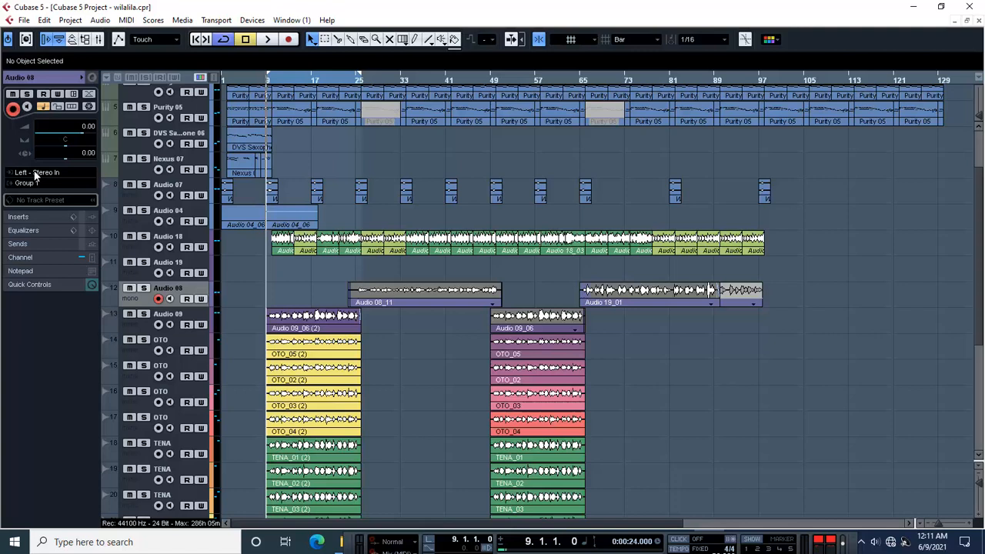
{"action": "left_click", "coordinate": [19, 244]}
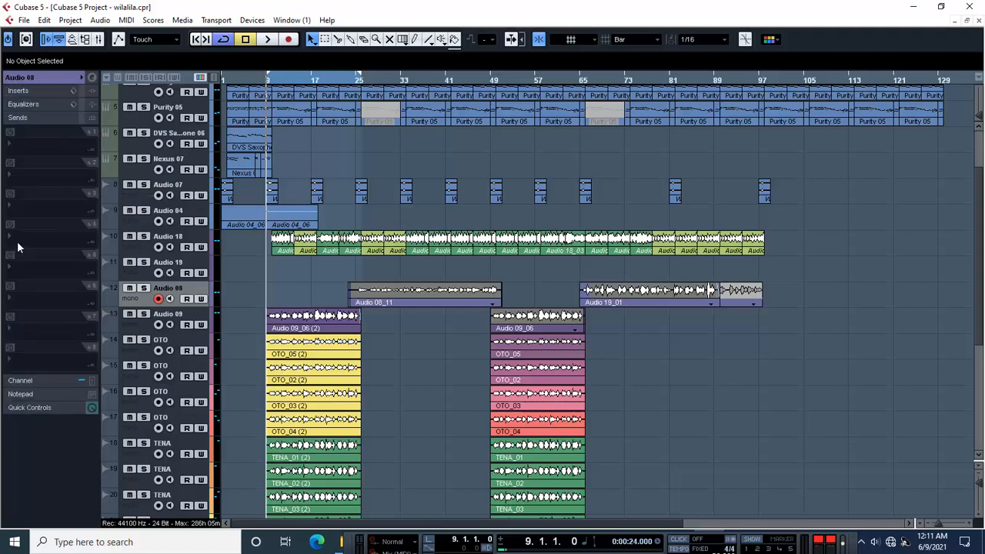
{"action": "left_click", "coordinate": [20, 92]}
{"action": "left_click", "coordinate": [20, 92]}
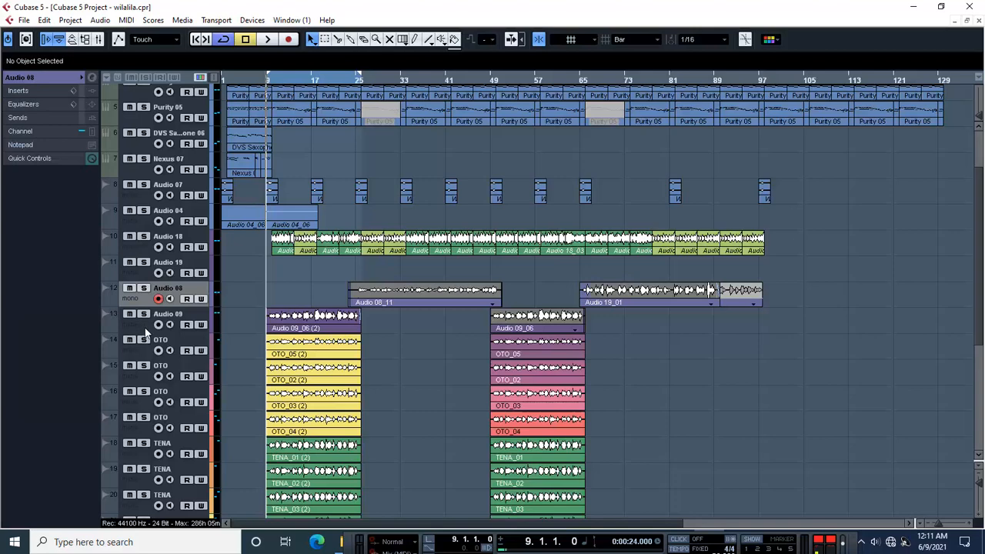
- Check the inserts on Audio 09 and select the Audio 18 track
{"action": "left_click", "coordinate": [145, 328]}
{"action": "left_click", "coordinate": [24, 92]}
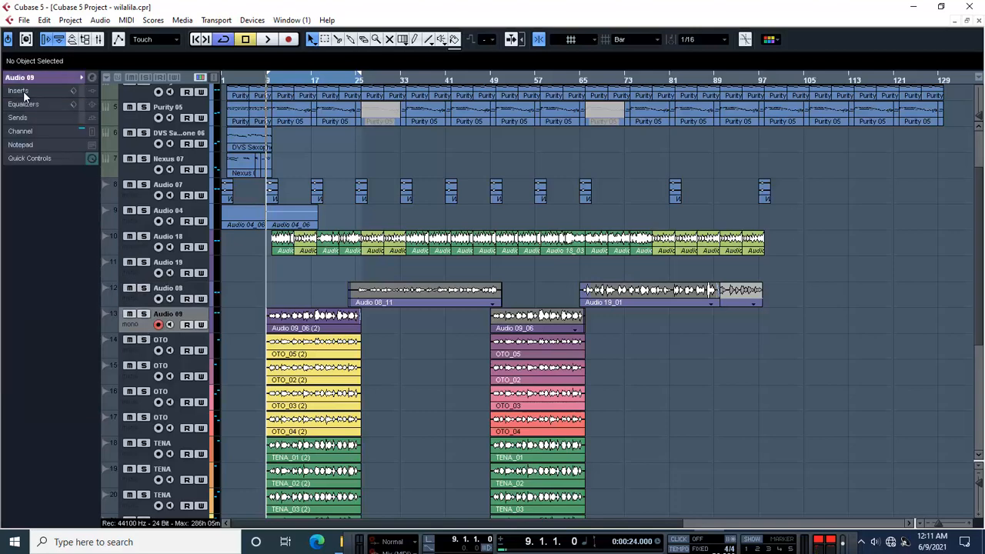
{"action": "left_click", "coordinate": [24, 92]}
{"action": "scroll", "coordinate": [440, 361], "scroll_direction": "up", "scroll_amount": 3}
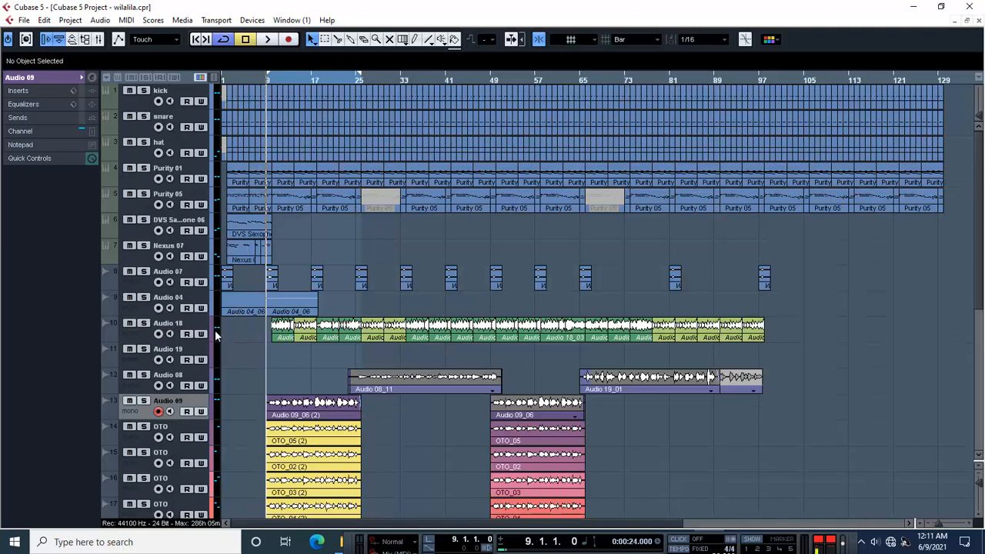
{"action": "left_click", "coordinate": [185, 329]}
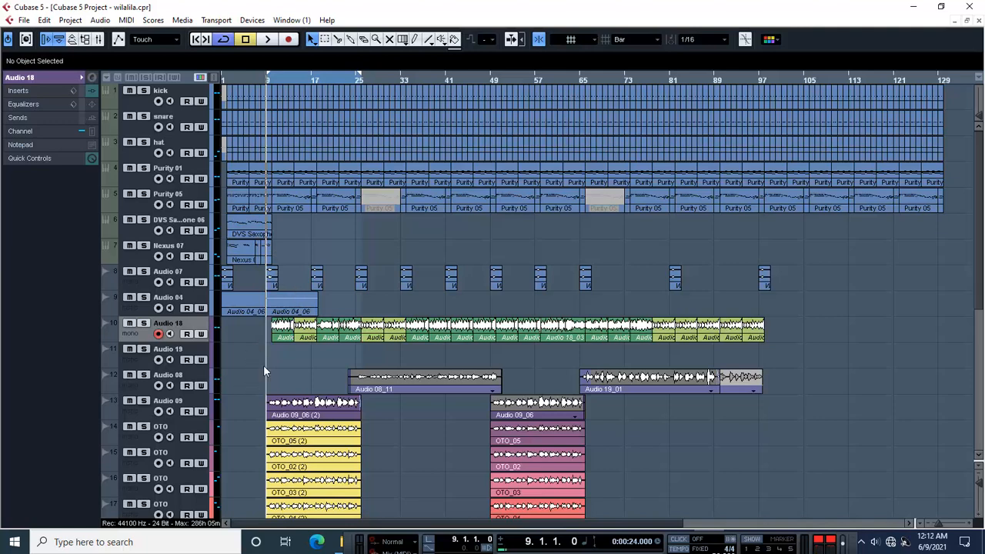
- Select the Audio 09_06 (2) and OTO_05 (2) clips starting at bar 9
{"action": "scroll", "coordinate": [263, 365], "scroll_direction": "down", "scroll_amount": 5}
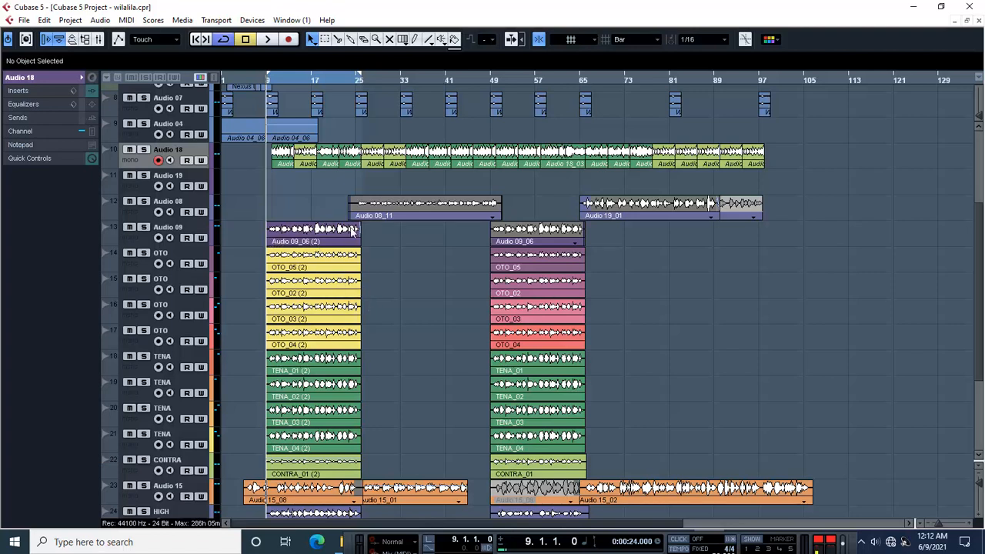
{"action": "left_click_drag", "start_coordinate": [419, 251], "coordinate": [231, 260]}
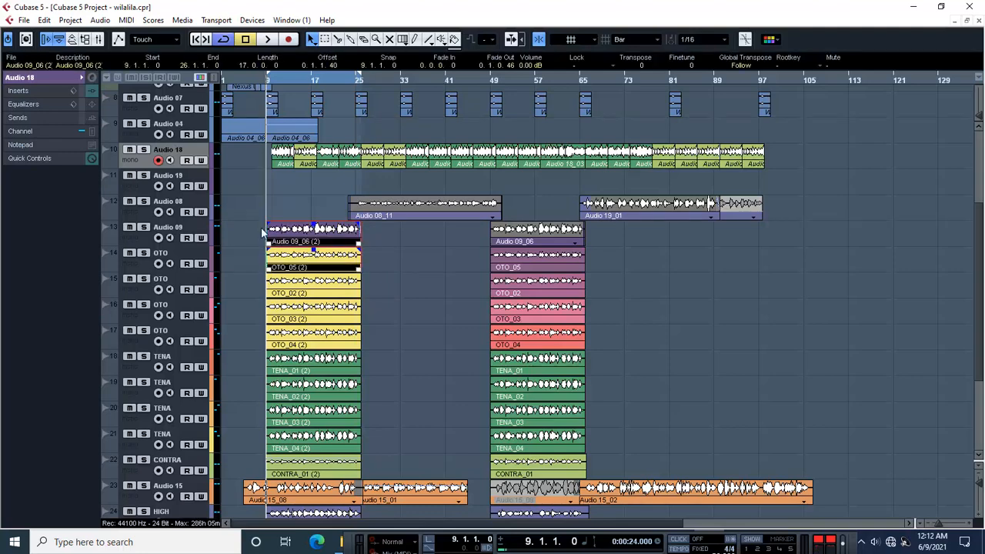
{"action": "left_click", "coordinate": [224, 39]}
- Switch between the Group 1 and Group 2 tracks to compare their insert slots
{"action": "scroll", "coordinate": [419, 378], "scroll_direction": "down", "scroll_amount": 4}
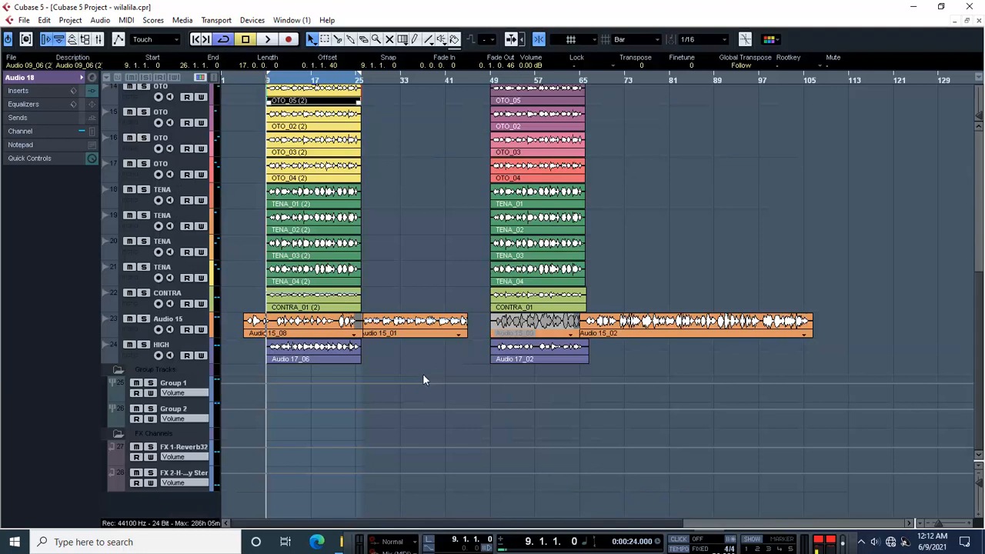
{"action": "left_click", "coordinate": [198, 386]}
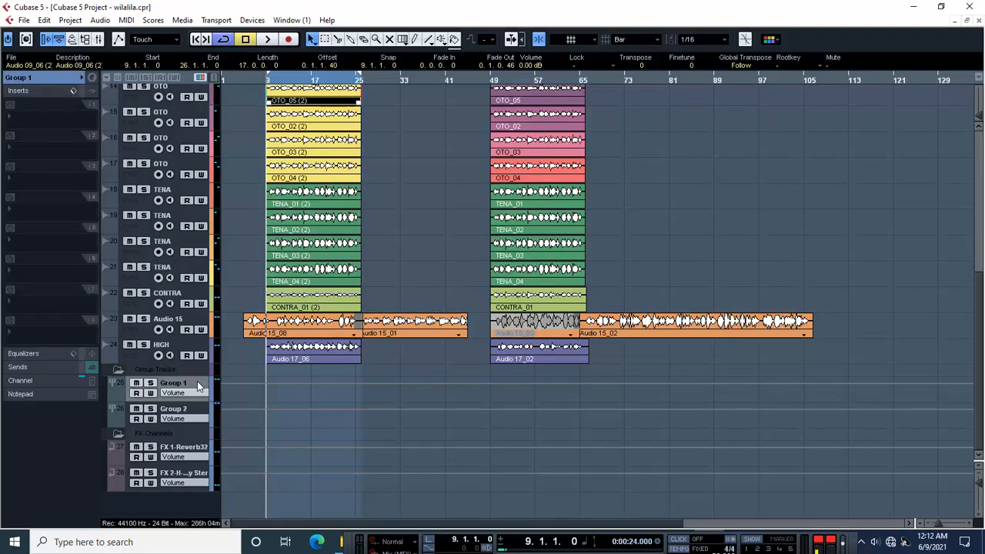
{"action": "left_click", "coordinate": [197, 413]}
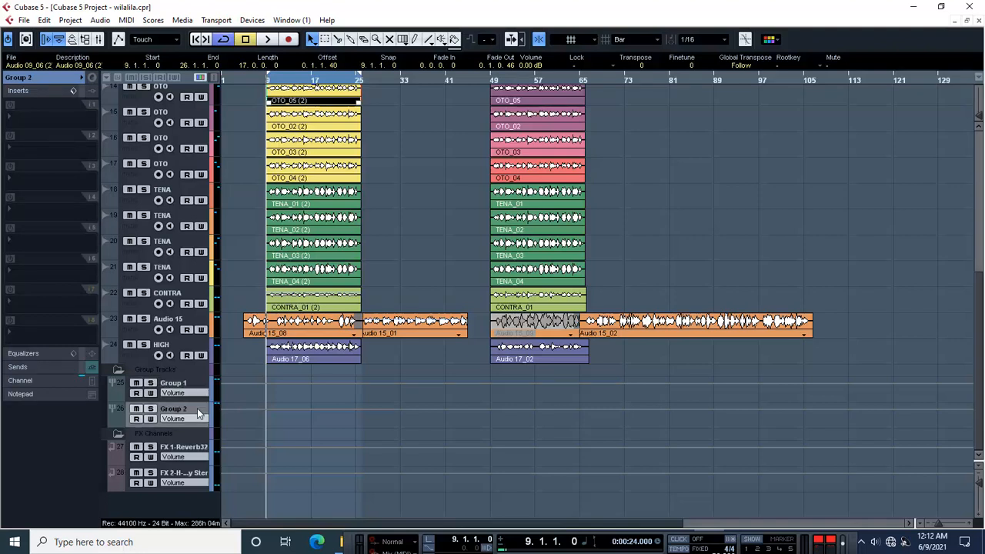
{"action": "left_click", "coordinate": [197, 389]}
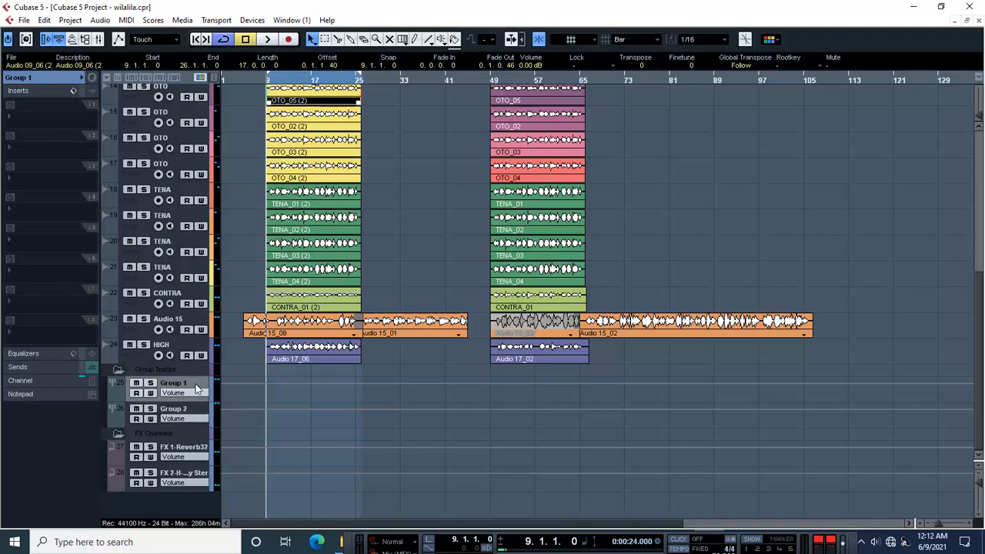
- Load FabFilter Pro-Q 3 in the first insert slot of Group 2 and set its display range to 30 dB
{"action": "left_click", "coordinate": [198, 413]}
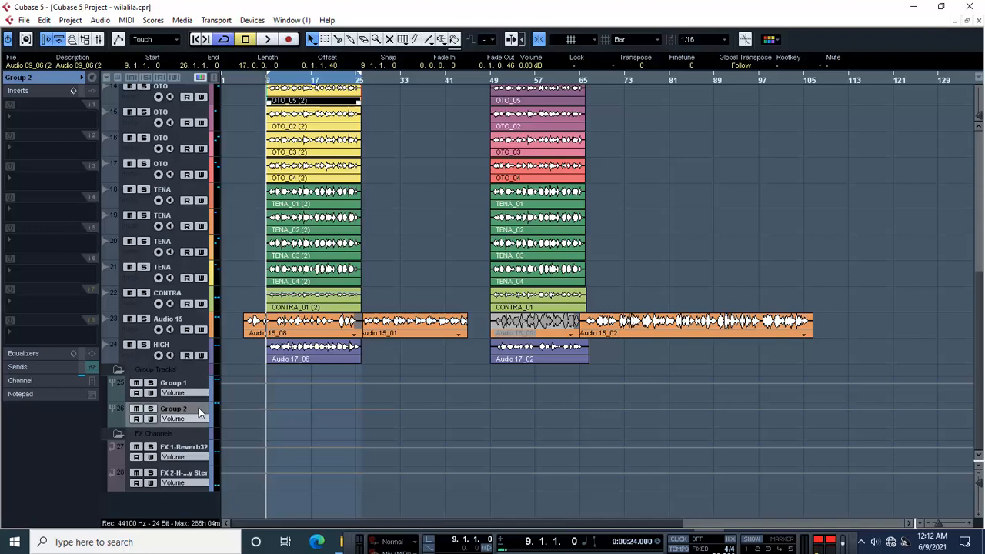
{"action": "left_click", "coordinate": [24, 122]}
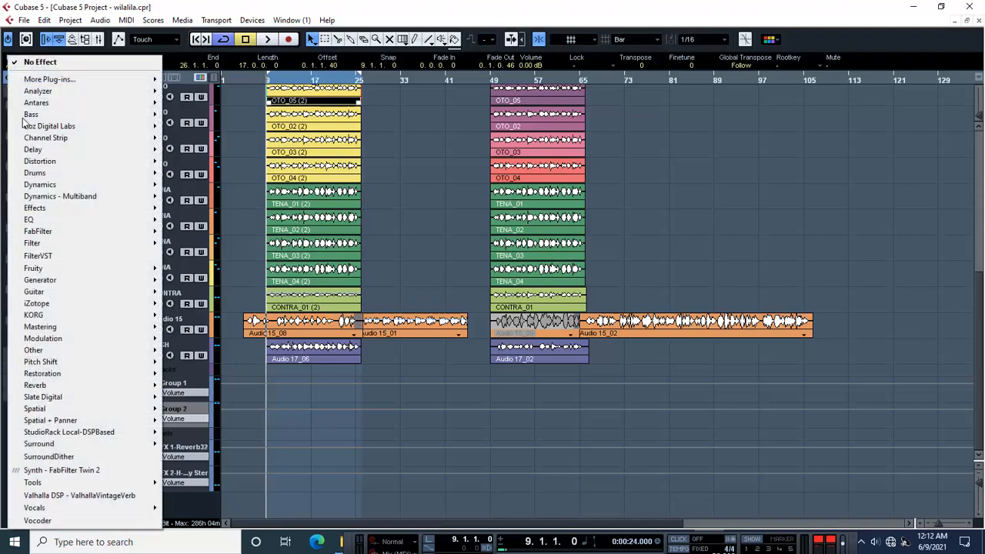
{"action": "mouse_move", "coordinate": [71, 220]}
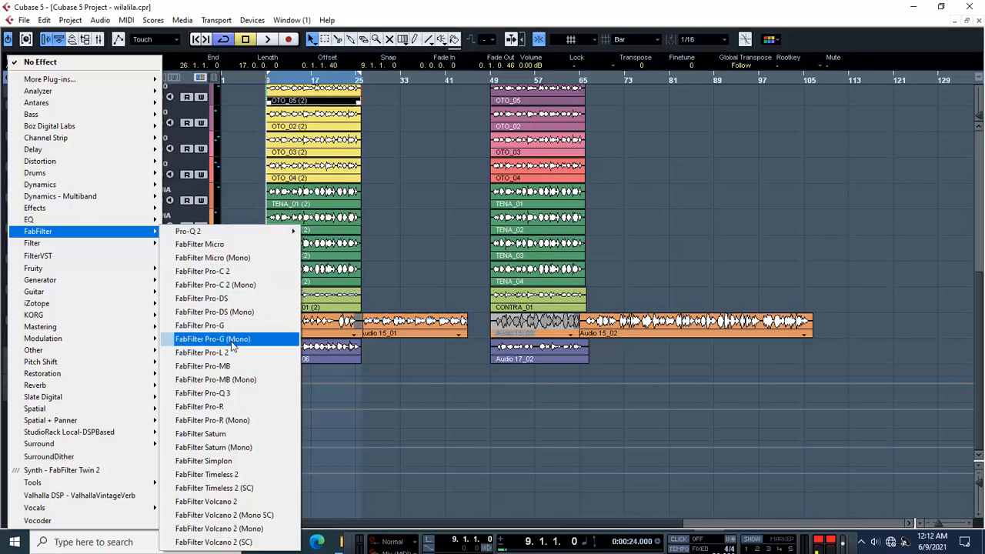
{"action": "left_click", "coordinate": [260, 397]}
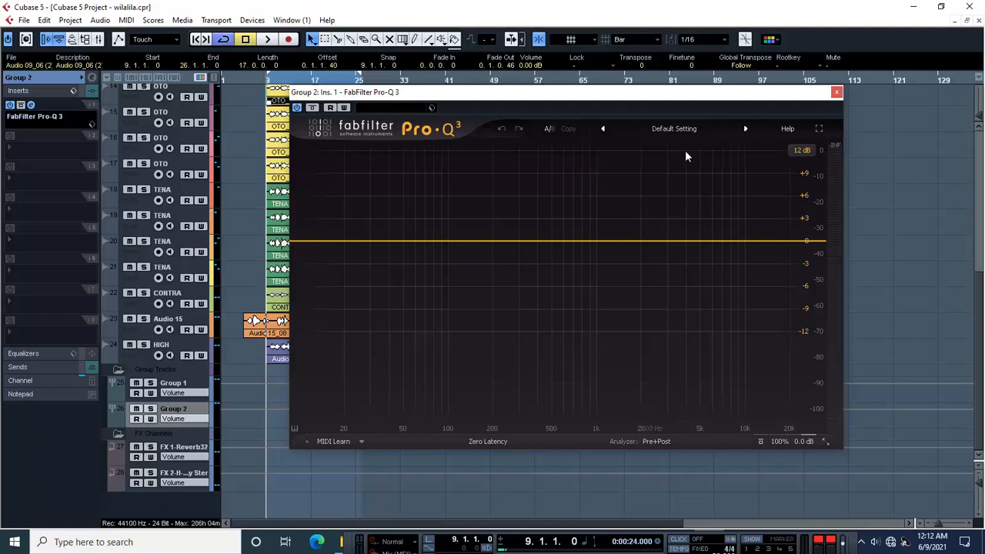
{"action": "left_click", "coordinate": [805, 152]}
{"action": "left_click", "coordinate": [804, 207]}
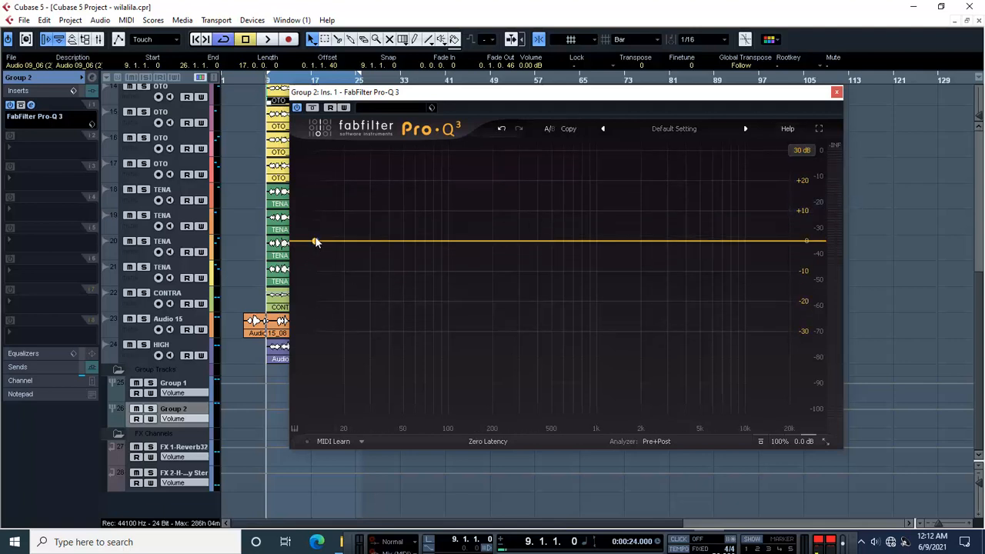
- Add an EQ band at about 14 Hz in Pro-Q 3 and change its shape to Low Cut
{"action": "left_click_drag", "start_coordinate": [316, 242], "coordinate": [322, 259]}
{"action": "left_click", "coordinate": [364, 289]}
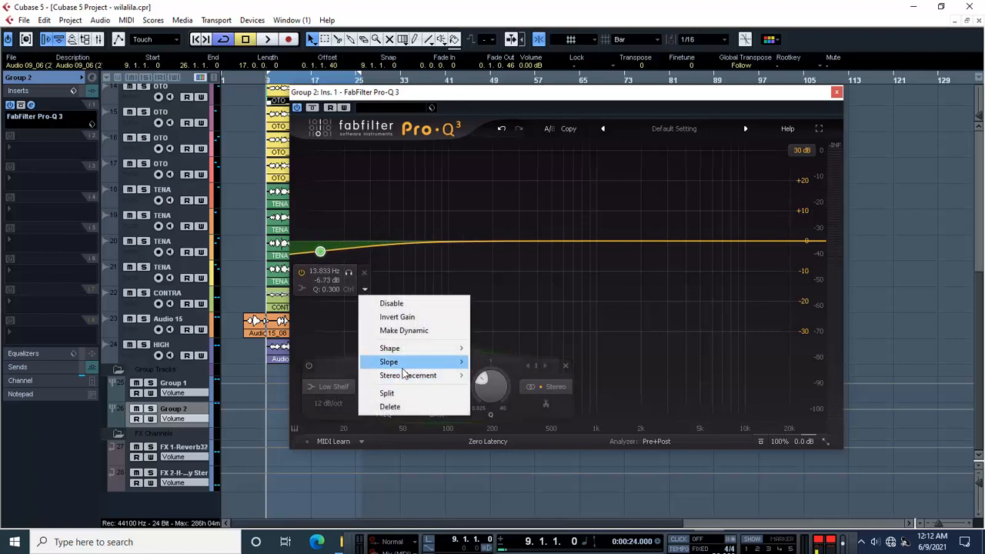
{"action": "mouse_move", "coordinate": [418, 356]}
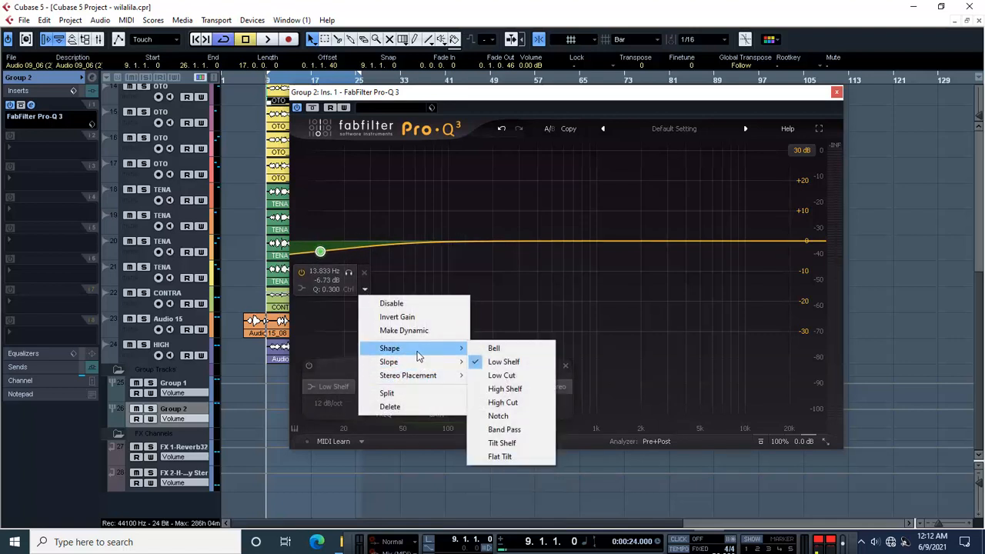
{"action": "left_click", "coordinate": [543, 376]}
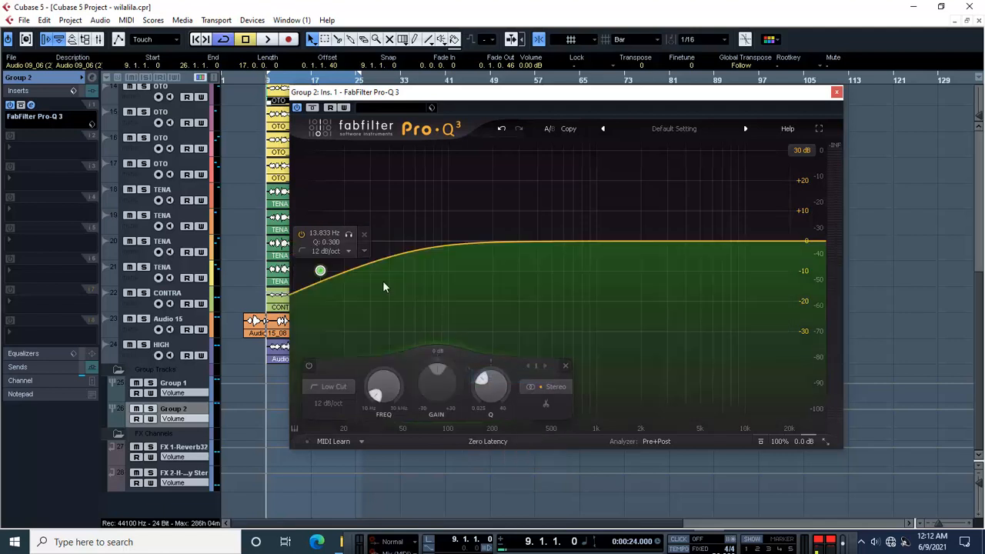
- Set the low-cut band's slope to 96 dB/oct and move its cutoff up to about 75 Hz
{"action": "left_click", "coordinate": [348, 251]}
{"action": "left_click", "coordinate": [351, 373]}
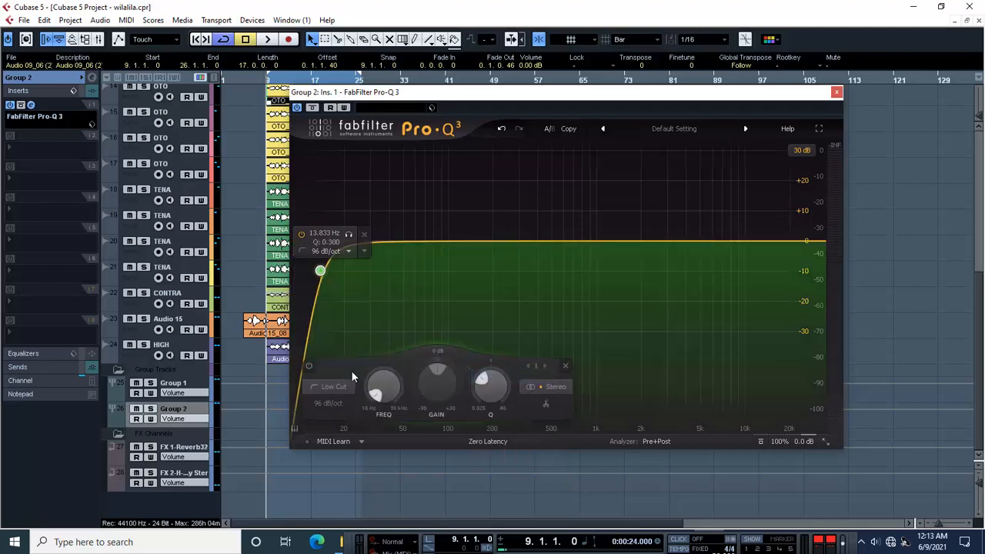
{"action": "left_click_drag", "start_coordinate": [322, 274], "coordinate": [428, 292]}
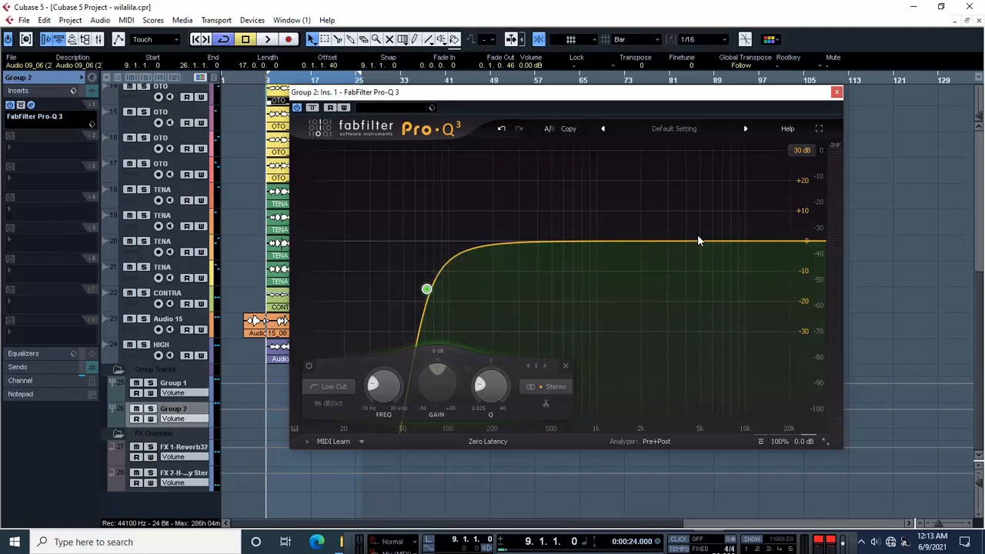
- Add a bell band at about 405 Hz, reduce its gain to about -3 dB and play the result
{"action": "left_click_drag", "start_coordinate": [708, 242], "coordinate": [602, 213]}
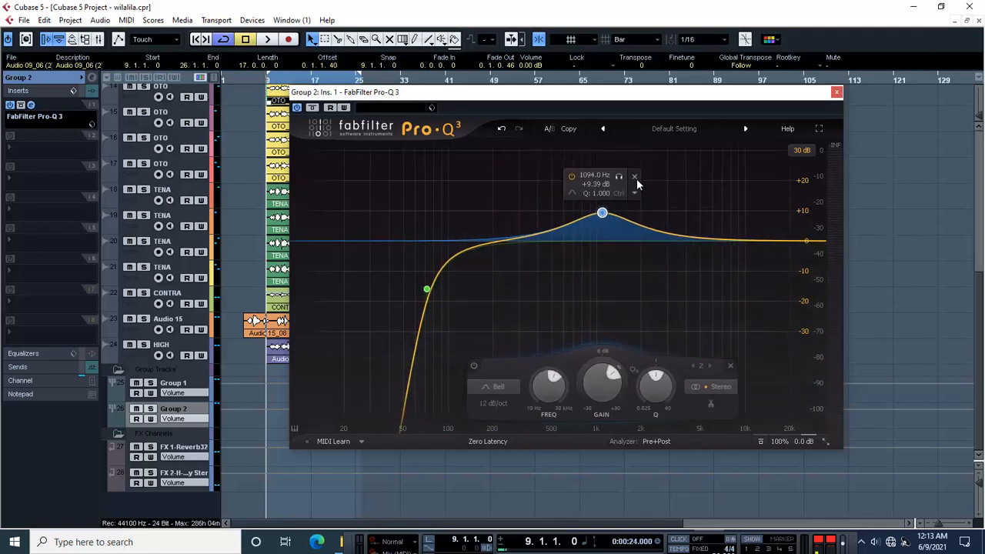
{"action": "left_click", "coordinate": [635, 177]}
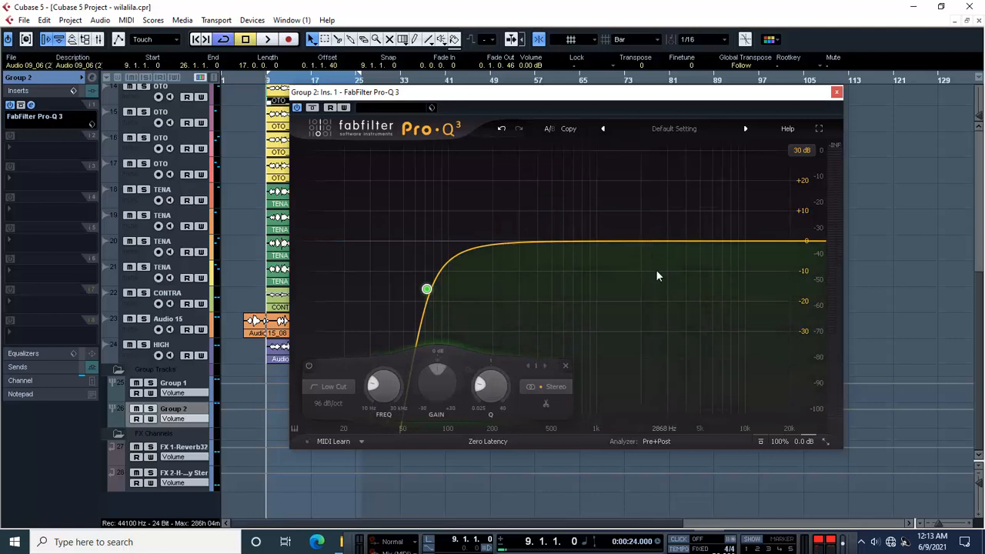
{"action": "key", "text": "space"}
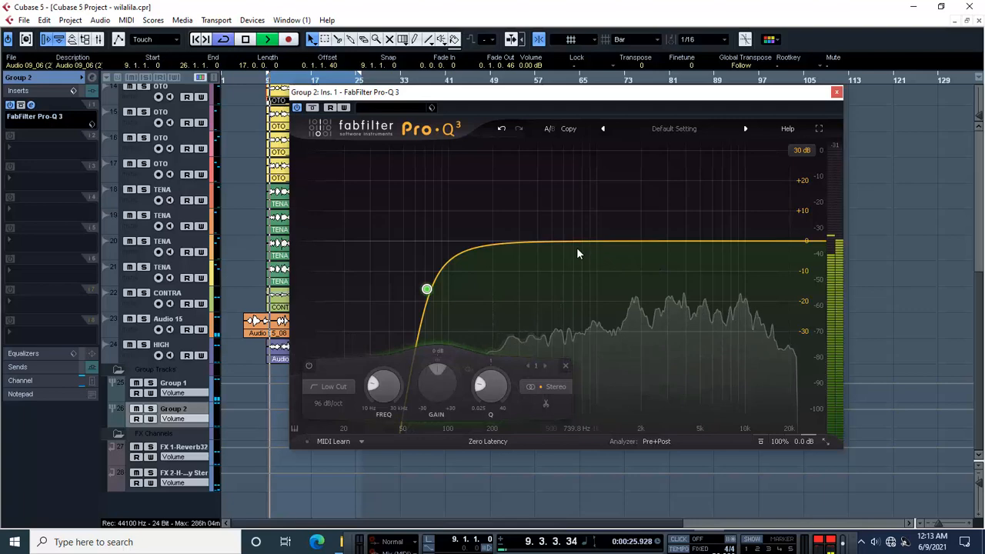
{"action": "left_click_drag", "start_coordinate": [578, 244], "coordinate": [539, 164]}
{"action": "key", "text": "space"}
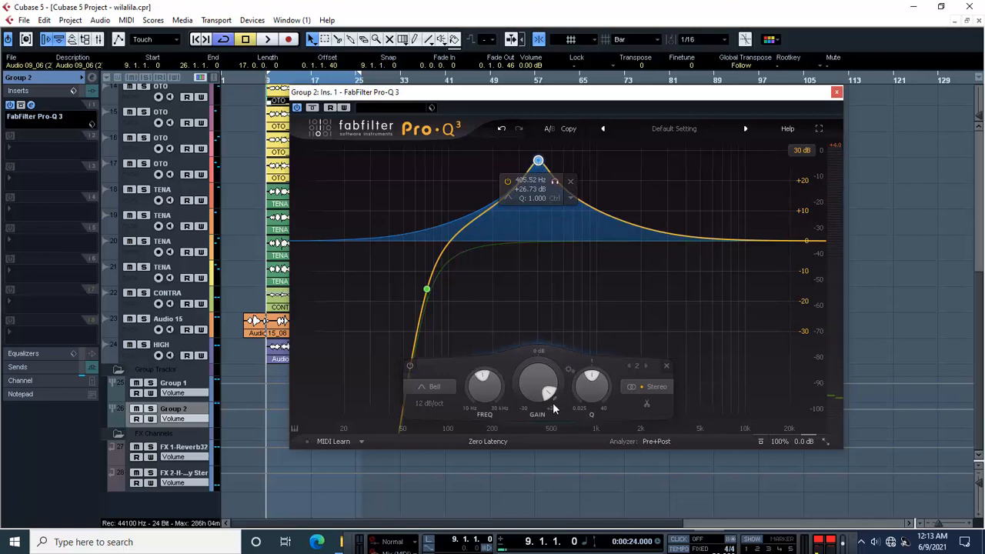
{"action": "left_click_drag", "start_coordinate": [551, 396], "coordinate": [529, 344]}
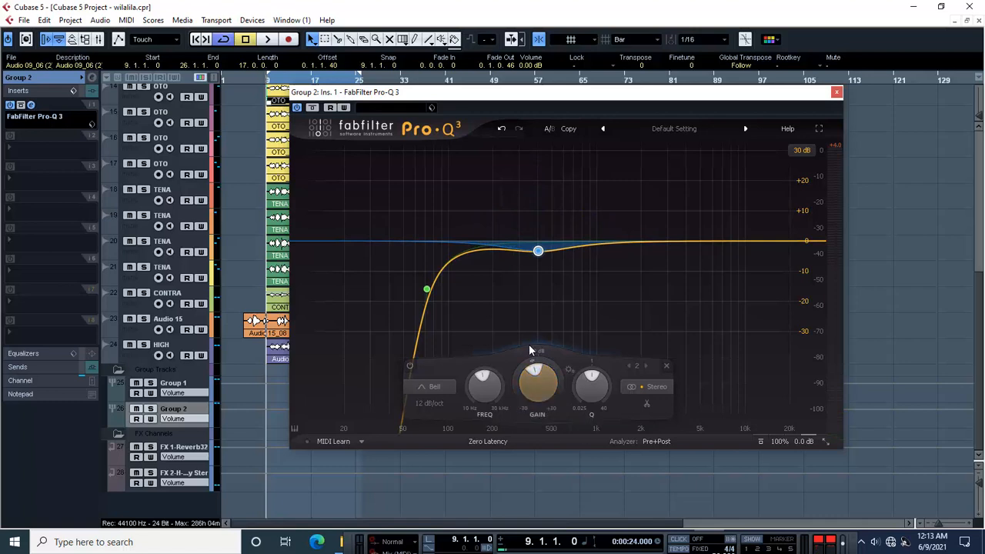
{"action": "key", "text": "space"}
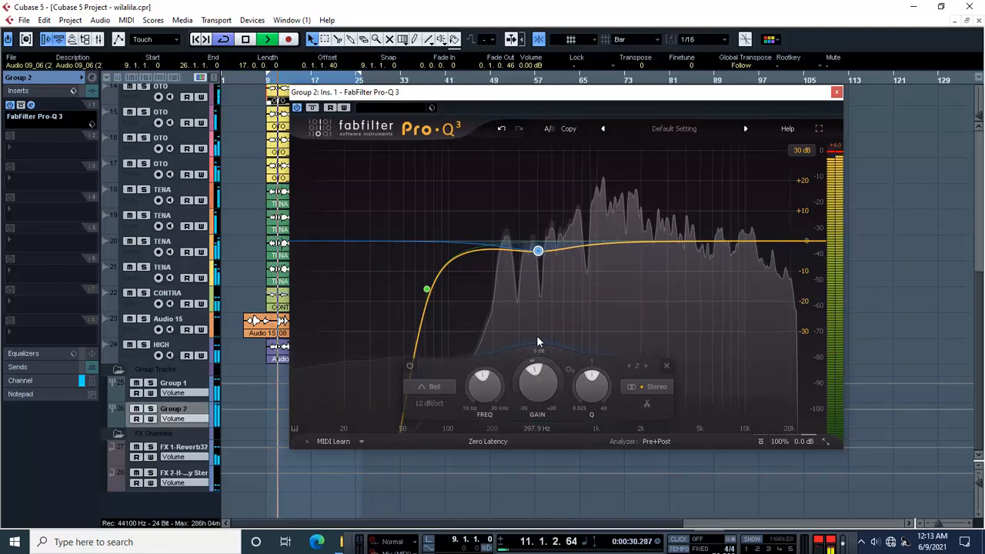
{"action": "key", "text": "space"}
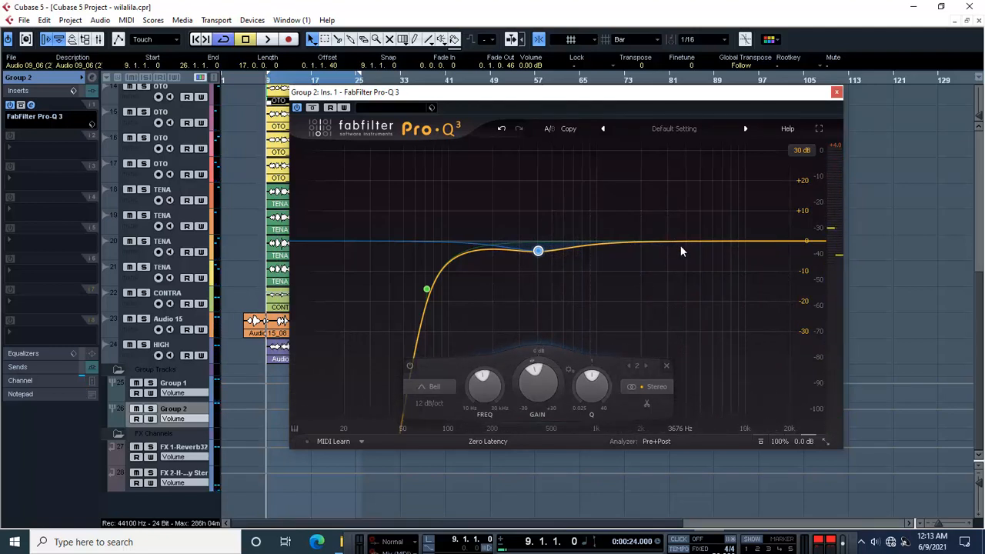
- Add a bell band at about 202 Hz and adjust its gain to about -3.7 dB during playback
{"action": "left_click_drag", "start_coordinate": [687, 245], "coordinate": [496, 167]}
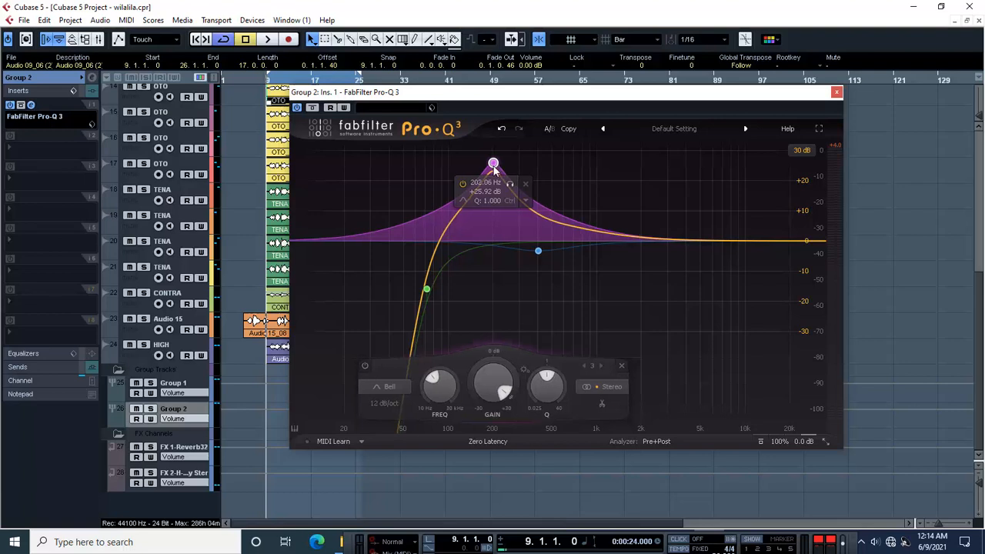
{"action": "key", "text": "space"}
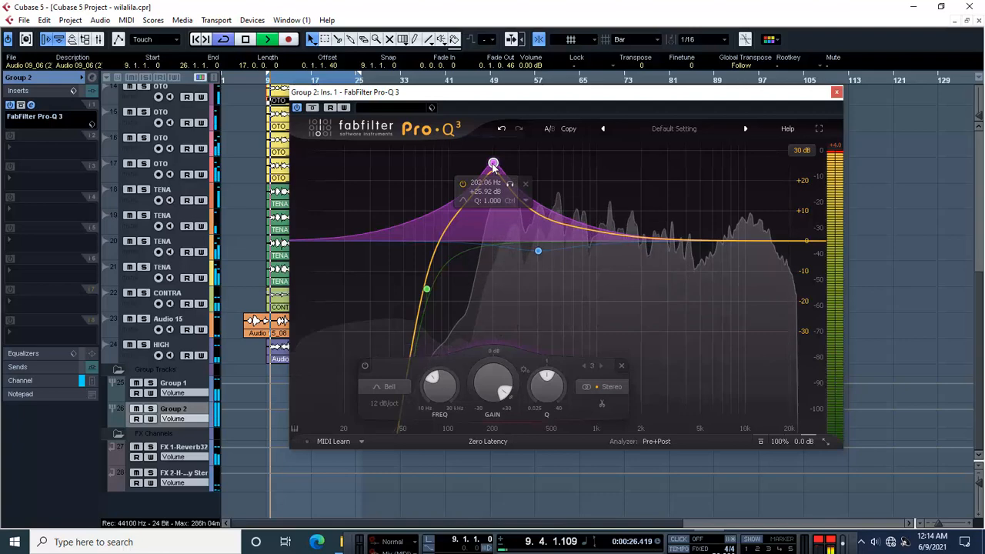
{"action": "left_click_drag", "start_coordinate": [494, 169], "coordinate": [494, 255]}
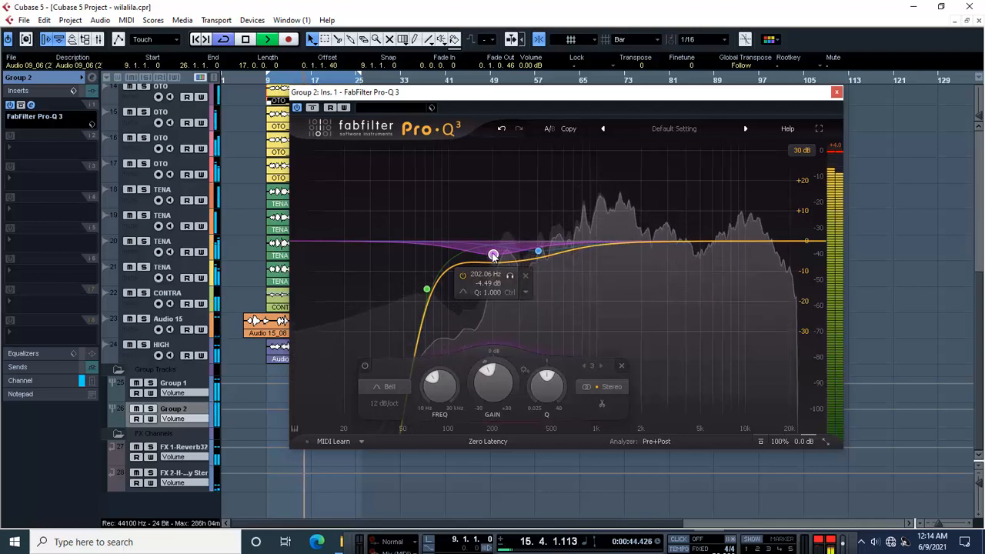
{"action": "left_click_drag", "start_coordinate": [494, 259], "coordinate": [493, 253]}
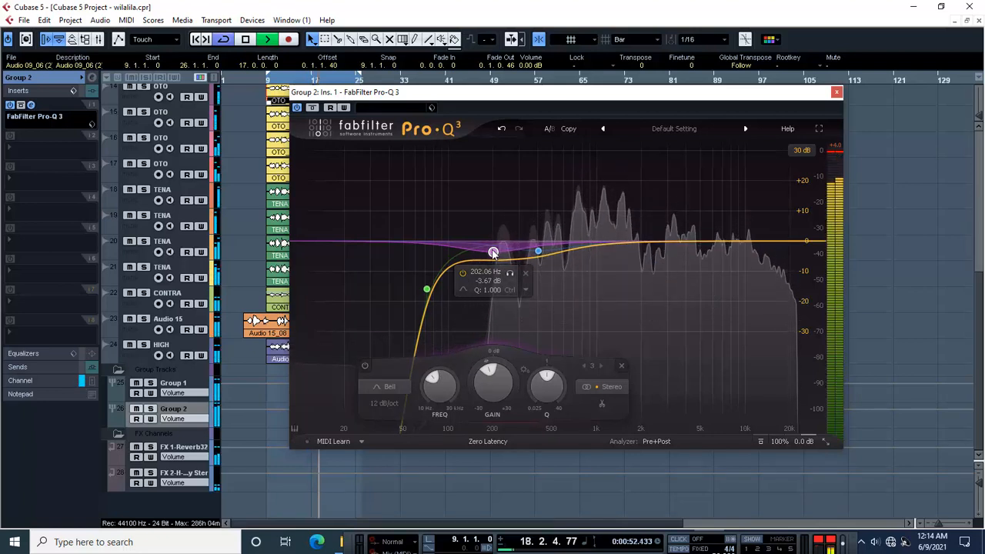
{"action": "key", "text": "space"}
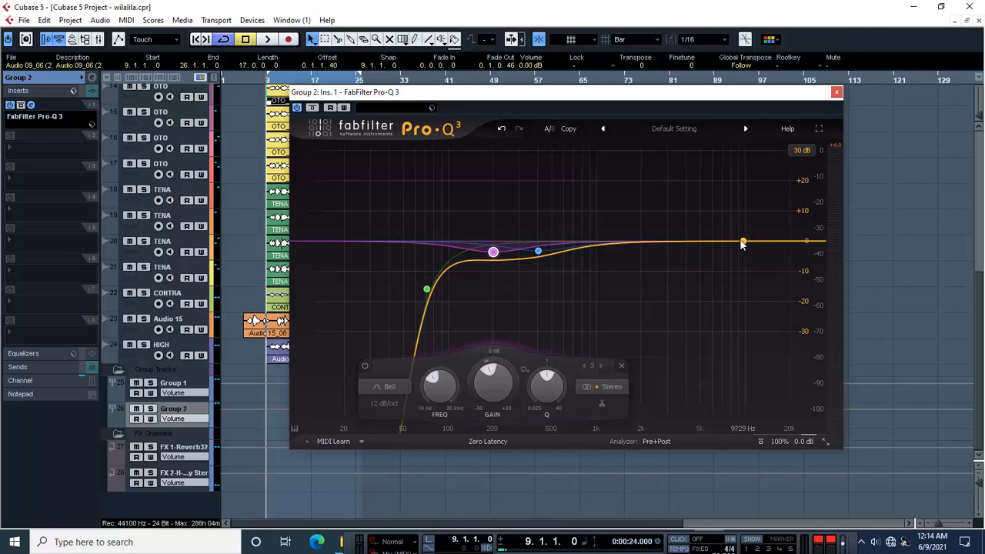
- Add a bell band, sweep it boosted to about 617 Hz during playback and cut its gain to about -3.1 dB
{"action": "left_click_drag", "start_coordinate": [744, 244], "coordinate": [598, 201]}
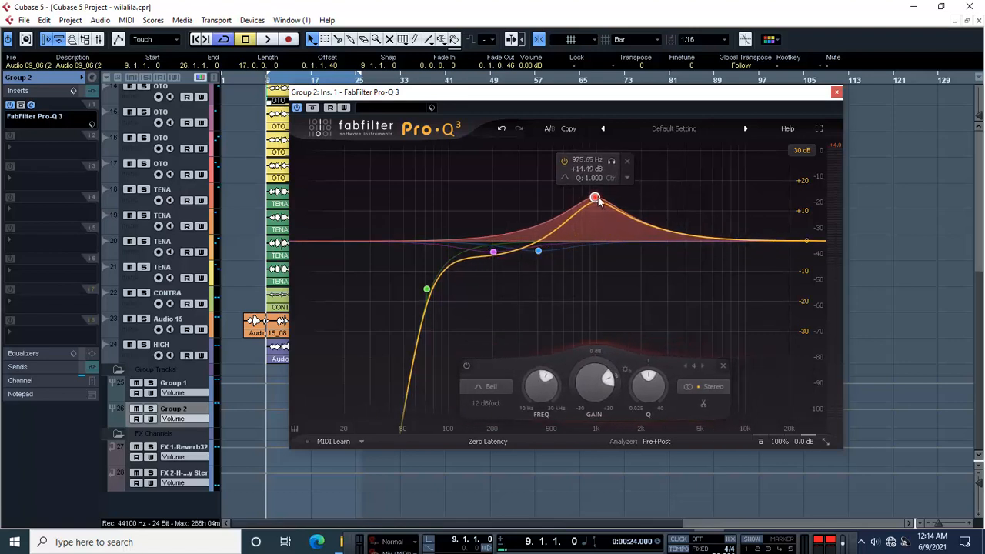
{"action": "key", "text": "space"}
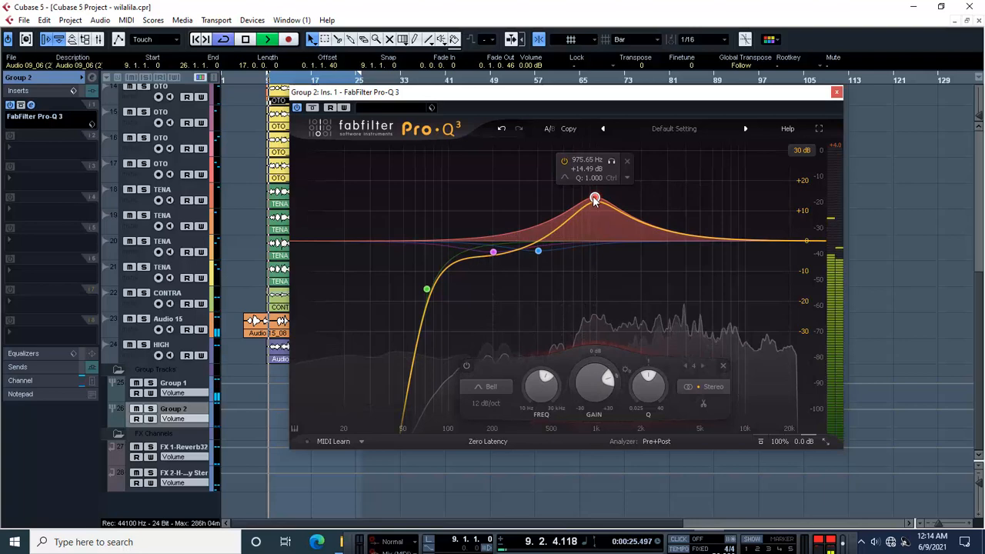
{"action": "left_click_drag", "start_coordinate": [595, 198], "coordinate": [565, 159]}
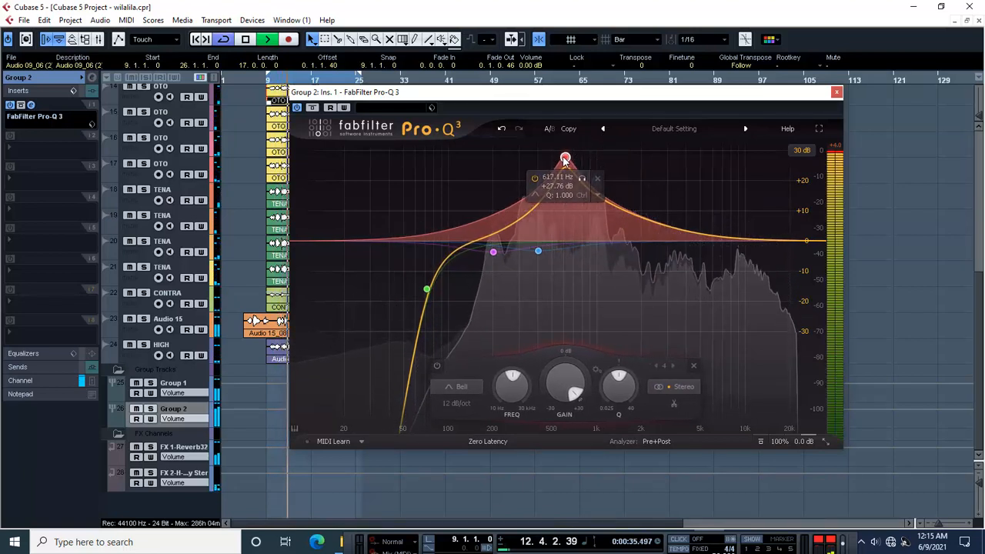
{"action": "key", "text": "space"}
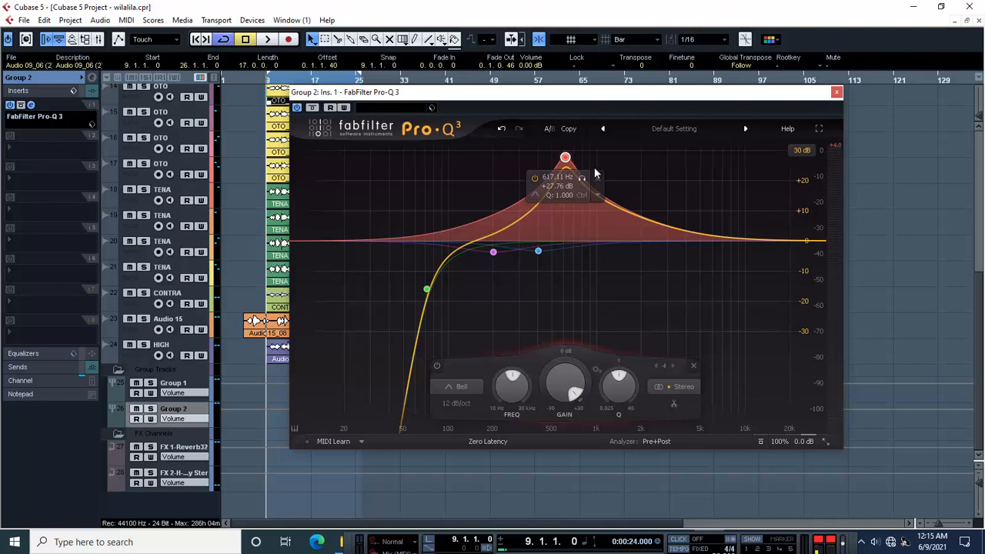
{"action": "key", "text": "space"}
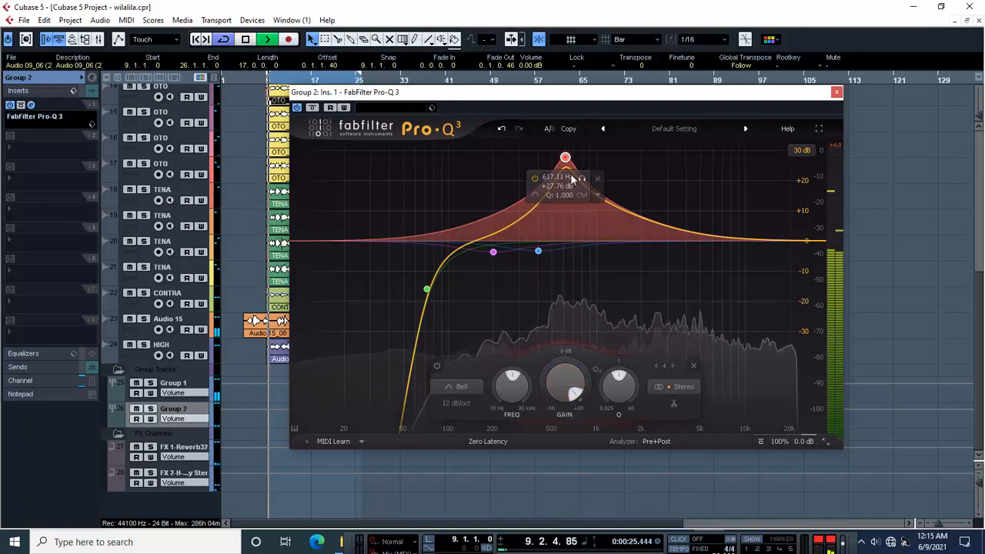
{"action": "left_click_drag", "start_coordinate": [566, 159], "coordinate": [566, 152]}
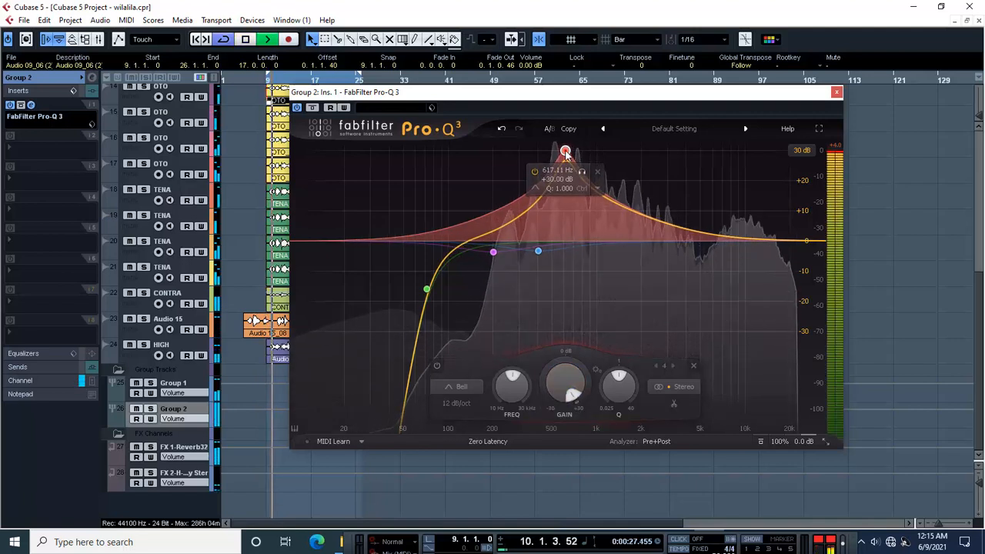
{"action": "left_click_drag", "start_coordinate": [576, 394], "coordinate": [541, 335]}
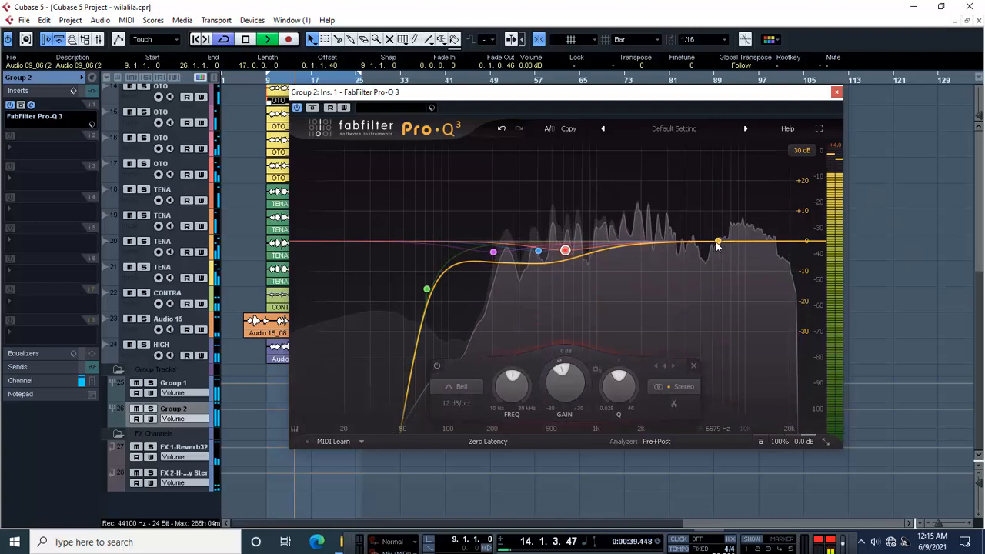
- Add a bell band at about 1004 Hz boosted by about 27 dB with a Q of about 4.17, and audition it soloed
{"action": "left_click_drag", "start_coordinate": [715, 242], "coordinate": [600, 165]}
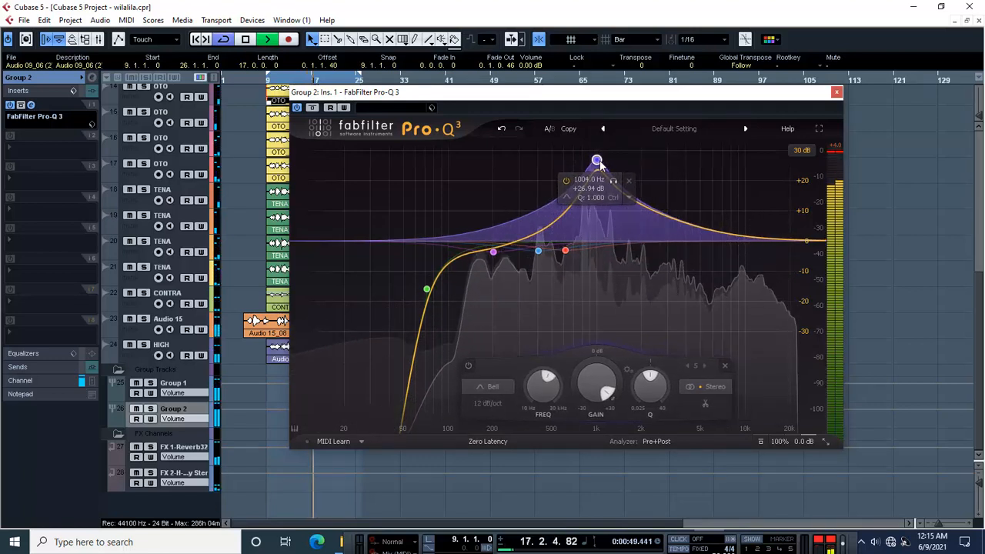
{"action": "scroll", "coordinate": [598, 164], "scroll_direction": "up", "scroll_amount": 3}
{"action": "scroll", "coordinate": [599, 164], "scroll_direction": "up", "scroll_amount": 10}
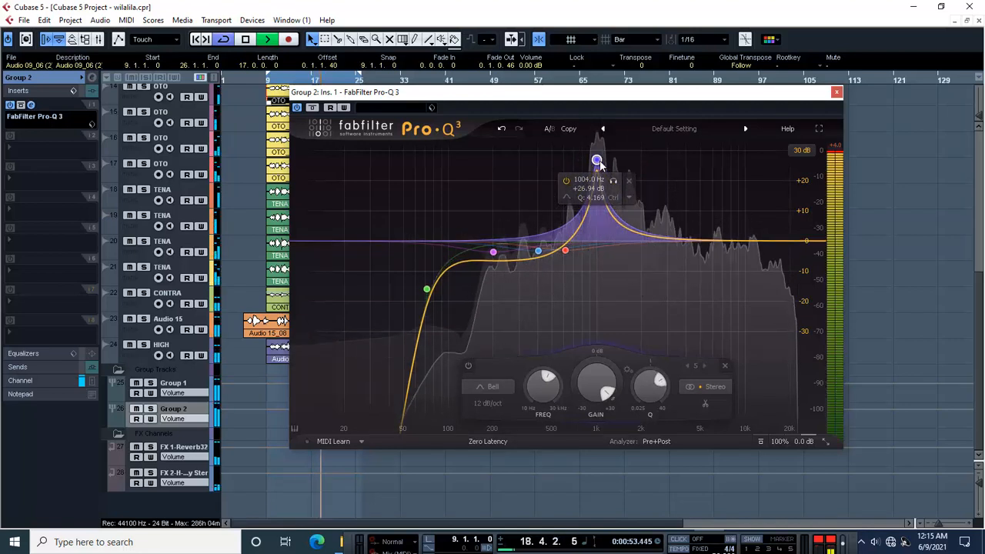
{"action": "left_click", "coordinate": [613, 181]}
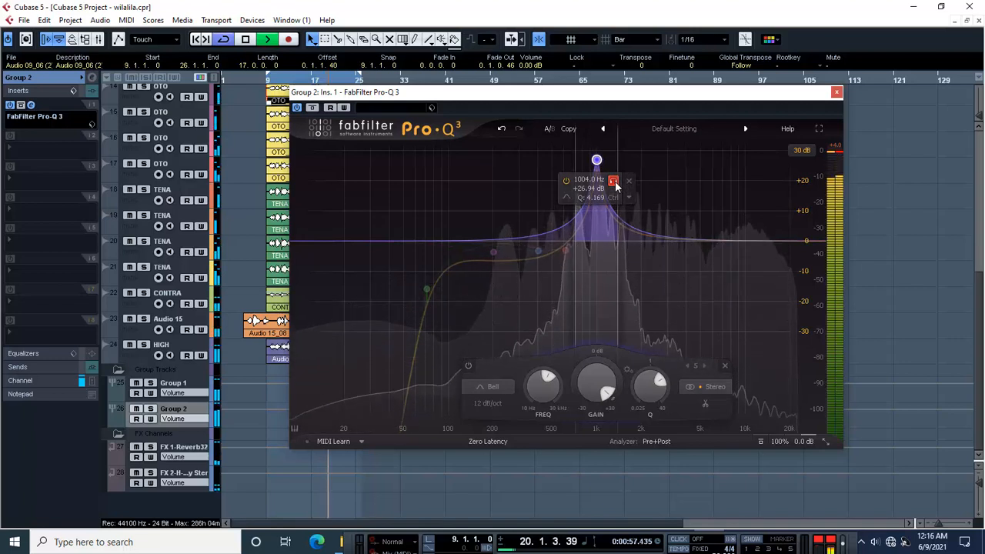
{"action": "left_click", "coordinate": [614, 181]}
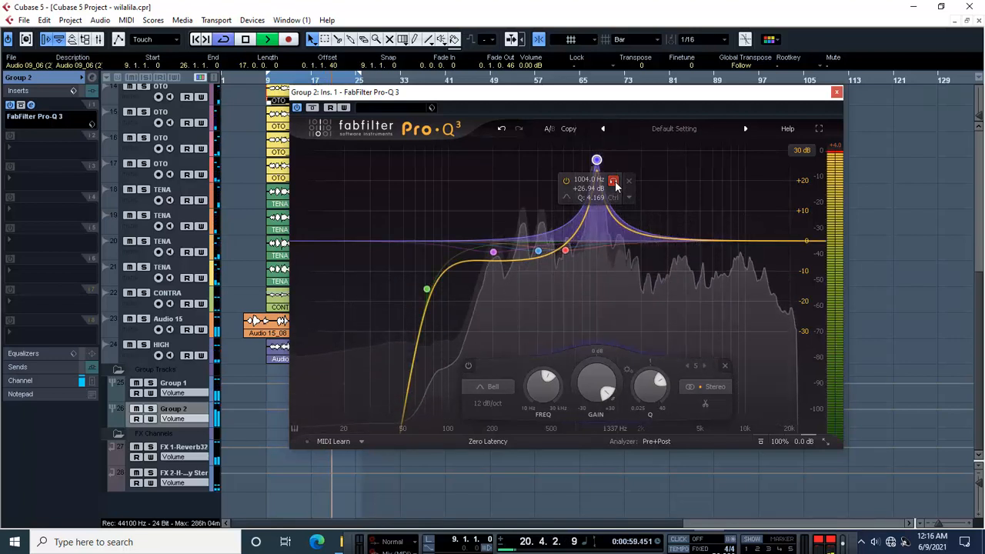
{"action": "key", "text": "space"}
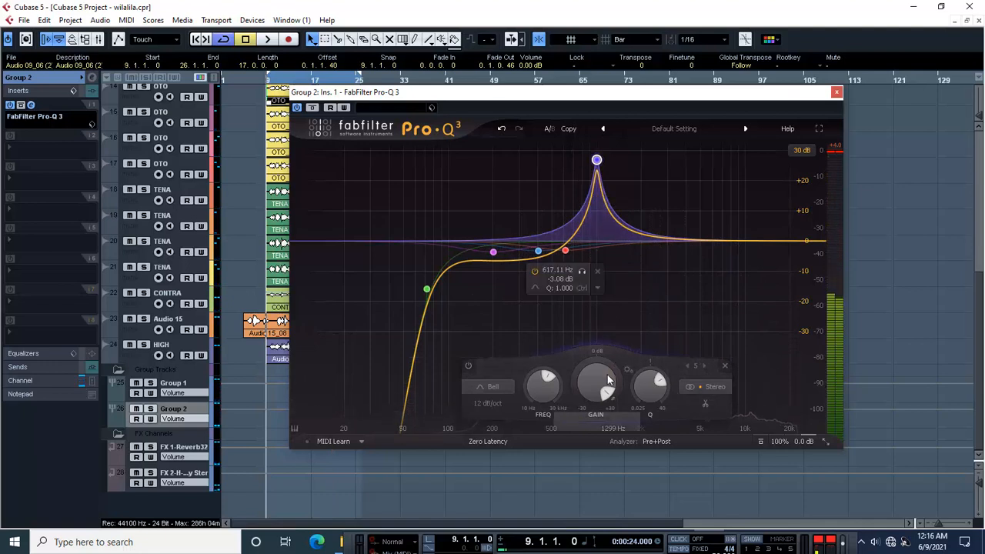
- Set the 1004 Hz band's Q to about 4.75 and its gain to about -2.9 dB, checking the curve during playback
{"action": "scroll", "coordinate": [597, 165], "scroll_direction": "down", "scroll_amount": 5}
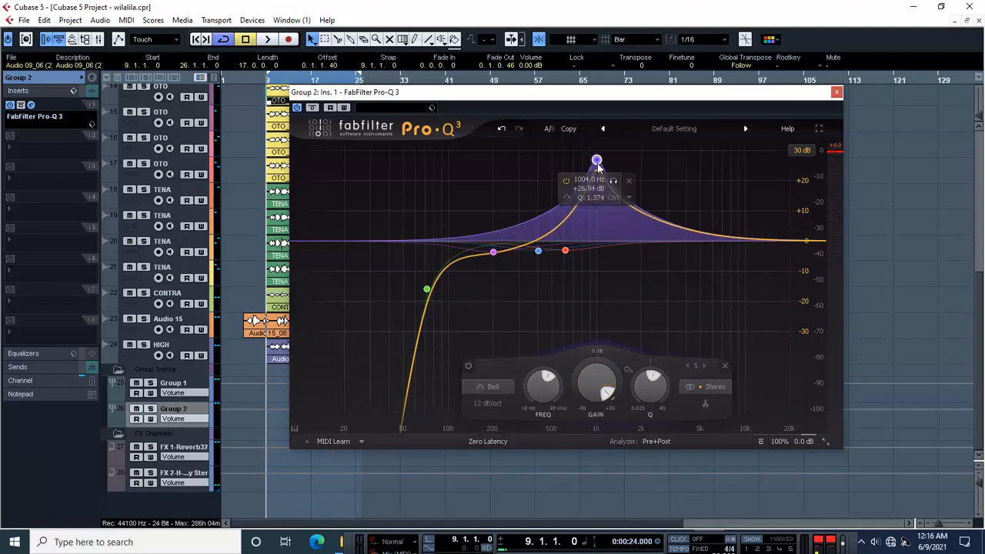
{"action": "scroll", "coordinate": [597, 165], "scroll_direction": "up", "scroll_amount": 4}
{"action": "scroll", "coordinate": [598, 165], "scroll_direction": "up", "scroll_amount": 3}
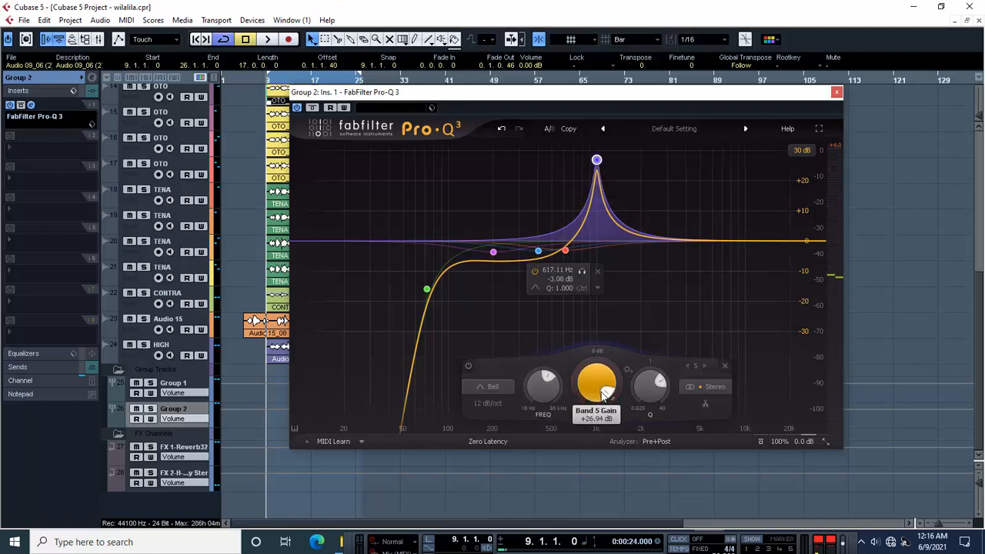
{"action": "left_click_drag", "start_coordinate": [606, 395], "coordinate": [583, 338]}
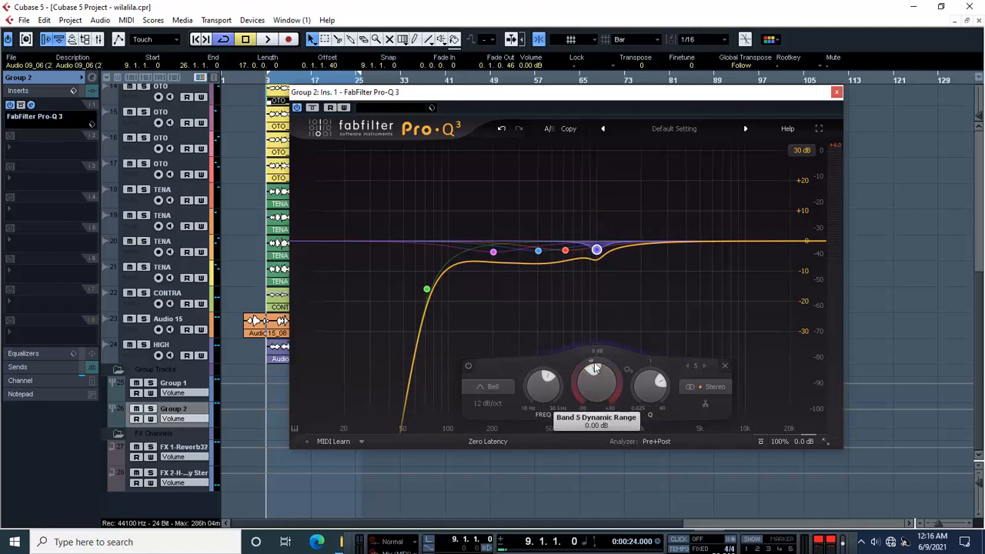
{"action": "mouse_move", "coordinate": [595, 365]}
{"action": "key", "text": "space"}
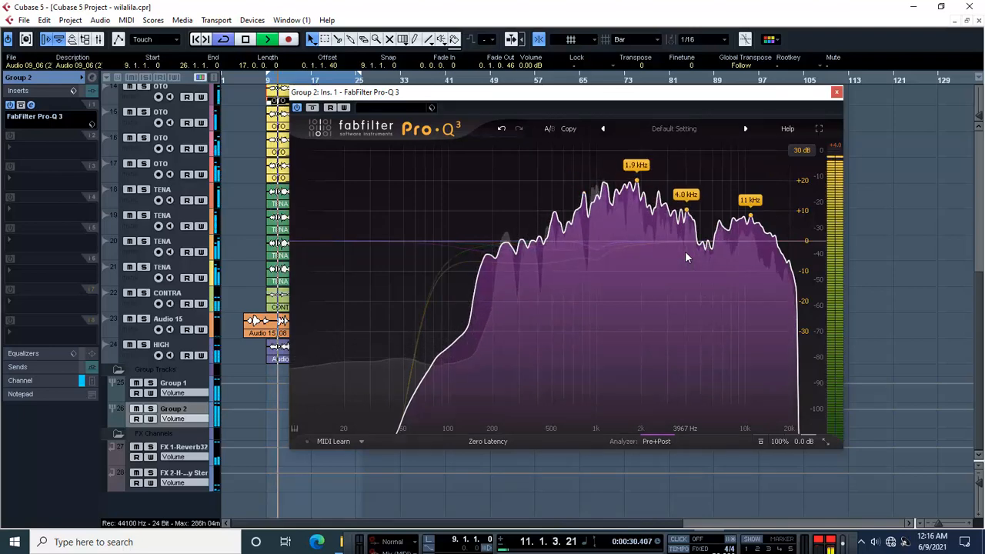
{"action": "key", "text": "space"}
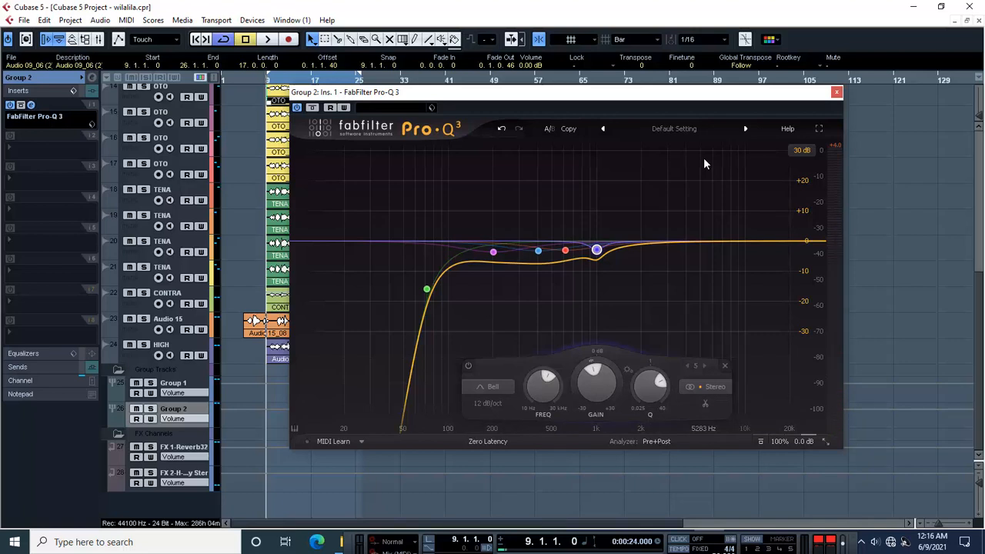
- Add a bell band at about 2015 Hz with a Q of about 3.2 and reduce its gain to about -3.1 dB
{"action": "key", "text": "space"}
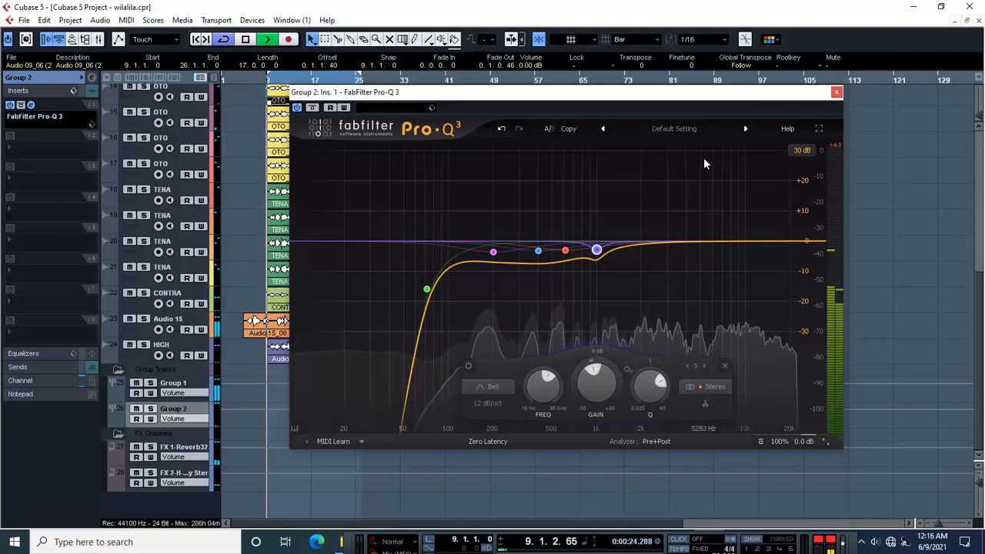
{"action": "left_click_drag", "start_coordinate": [726, 240], "coordinate": [642, 152]}
{"action": "scroll", "coordinate": [645, 150], "scroll_direction": "up", "scroll_amount": 6}
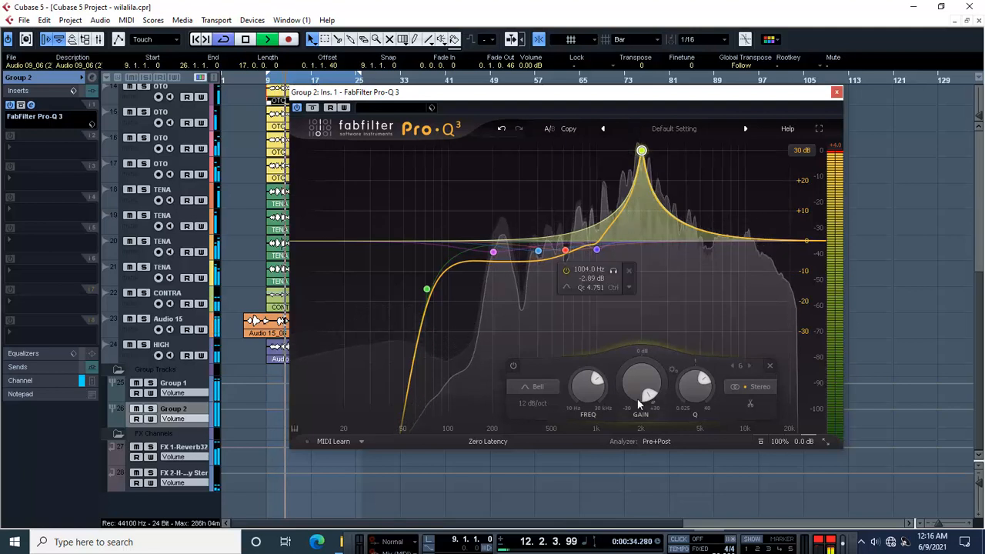
{"action": "left_click_drag", "start_coordinate": [650, 394], "coordinate": [623, 358]}
{"action": "key", "text": "space"}
- Audition the 2015 Hz band soloed during playback, then return to the full EQ signal
{"action": "mouse_move", "coordinate": [657, 263]}
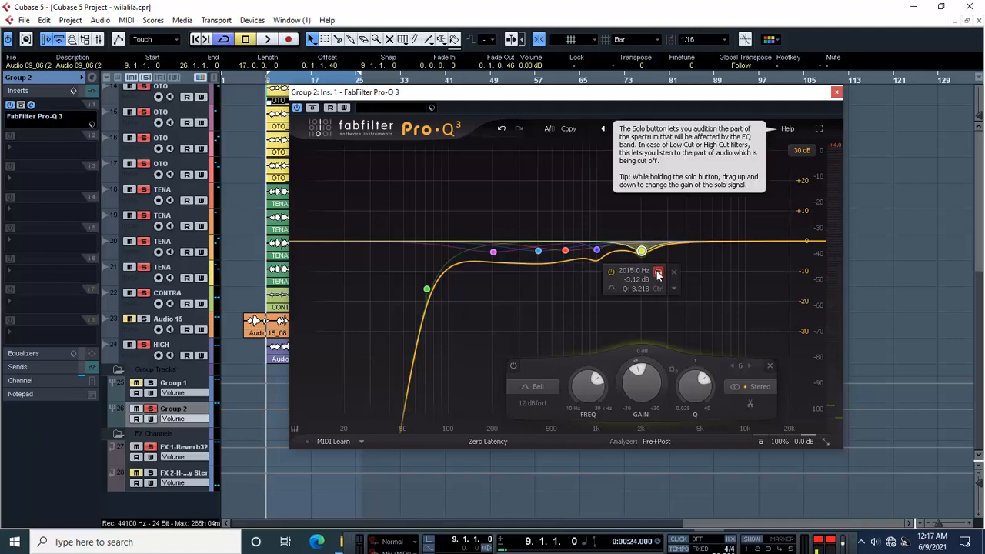
{"action": "left_click", "coordinate": [658, 275]}
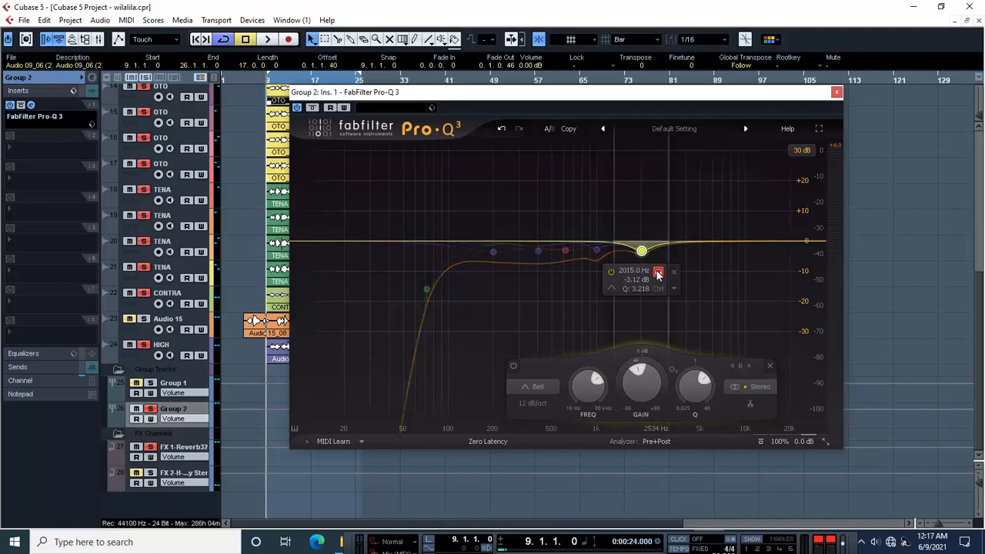
{"action": "key", "text": "space"}
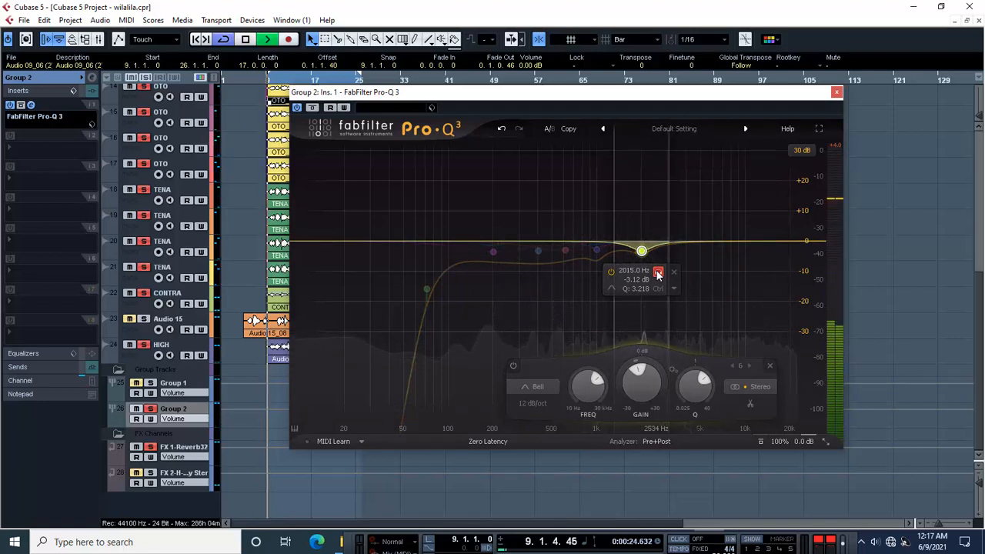
{"action": "left_click", "coordinate": [658, 272]}
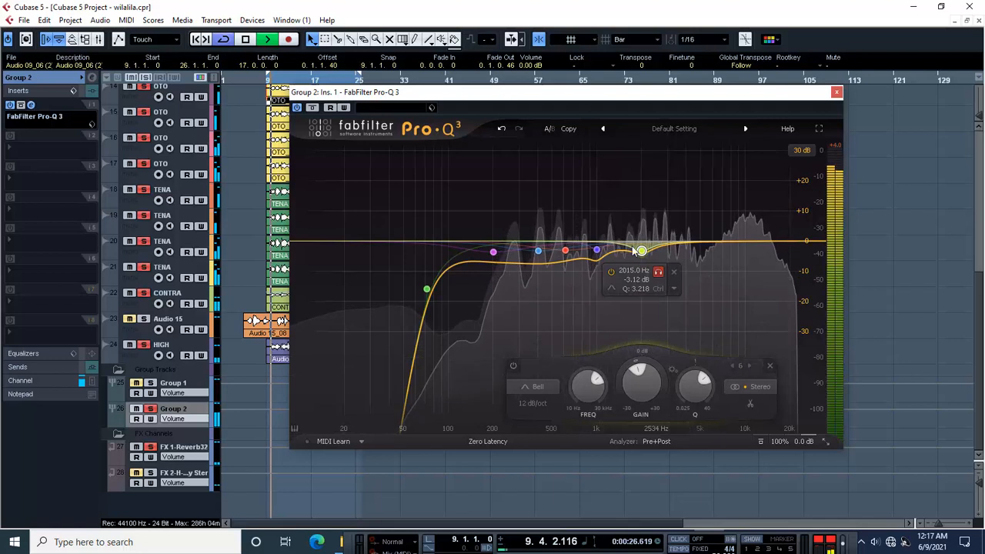
- Boost the 2015 Hz band's gain to +30 dB, audition it soloed during playback, and return to the full EQ signal
{"action": "key", "text": "space"}
{"action": "left_click_drag", "start_coordinate": [638, 371], "coordinate": [673, 419]}
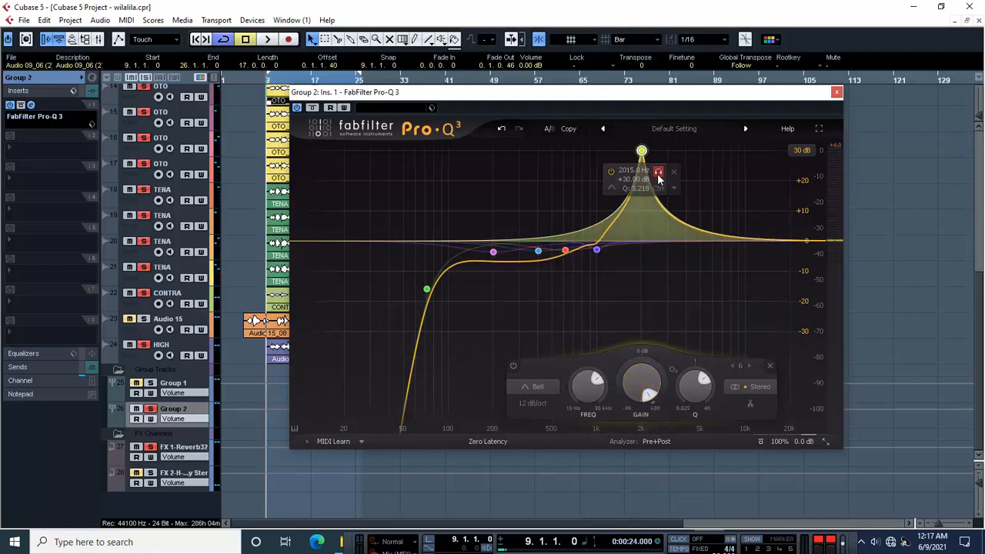
{"action": "left_click", "coordinate": [659, 172]}
{"action": "key", "text": "space"}
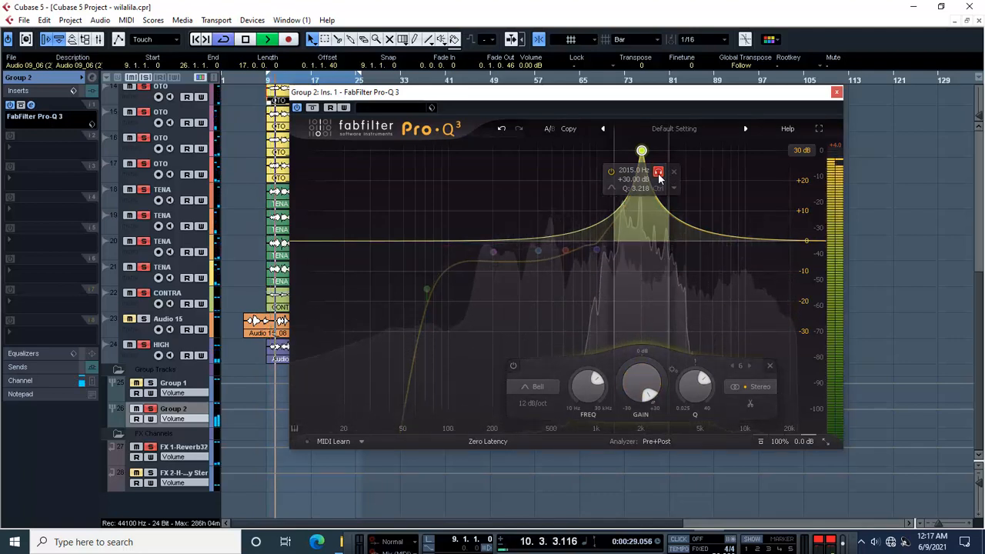
{"action": "key", "text": "space"}
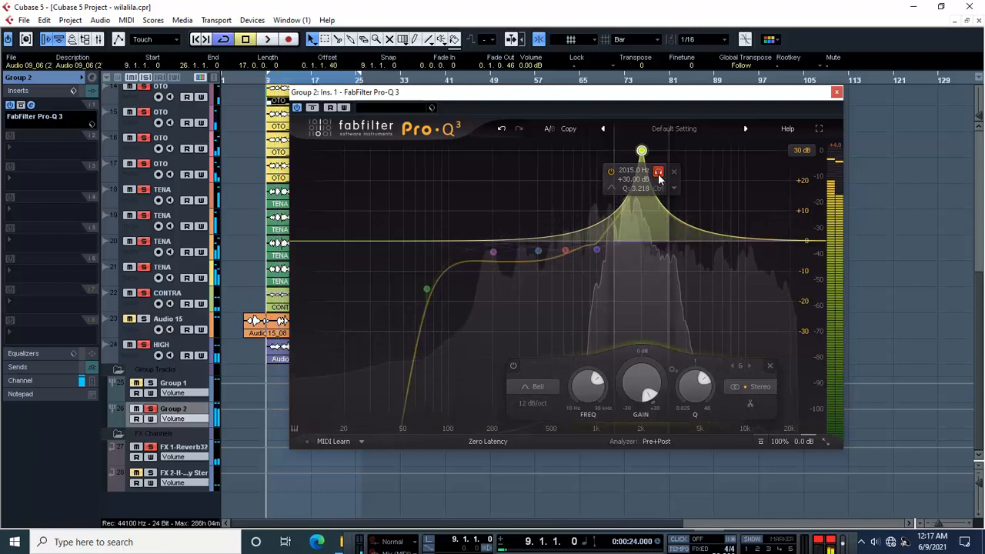
{"action": "left_click", "coordinate": [659, 177]}
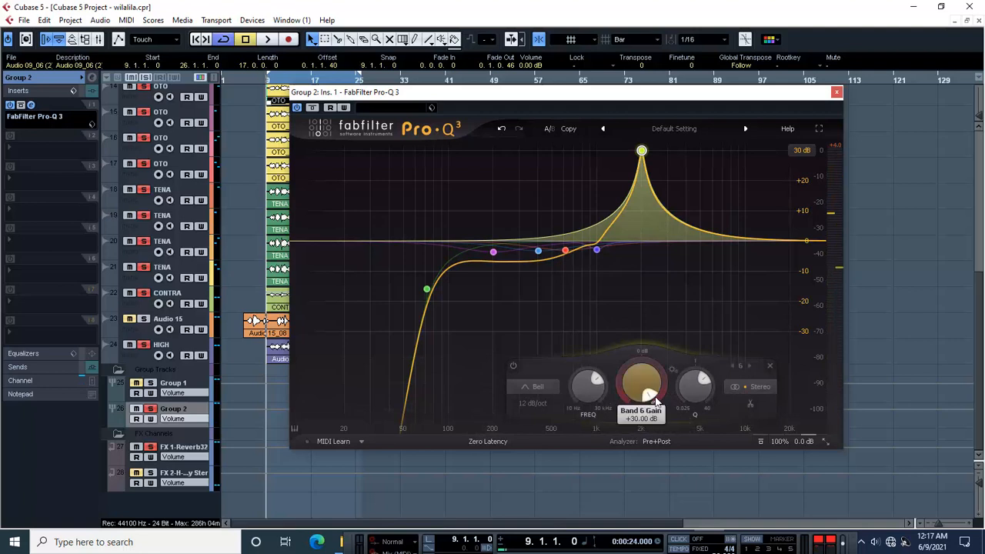
- Set the gain of the 2015 Hz band to about -3 dB
{"action": "scroll", "coordinate": [653, 399], "scroll_direction": "down", "scroll_amount": 5}
{"action": "scroll", "coordinate": [653, 399], "scroll_direction": "down", "scroll_amount": 7}
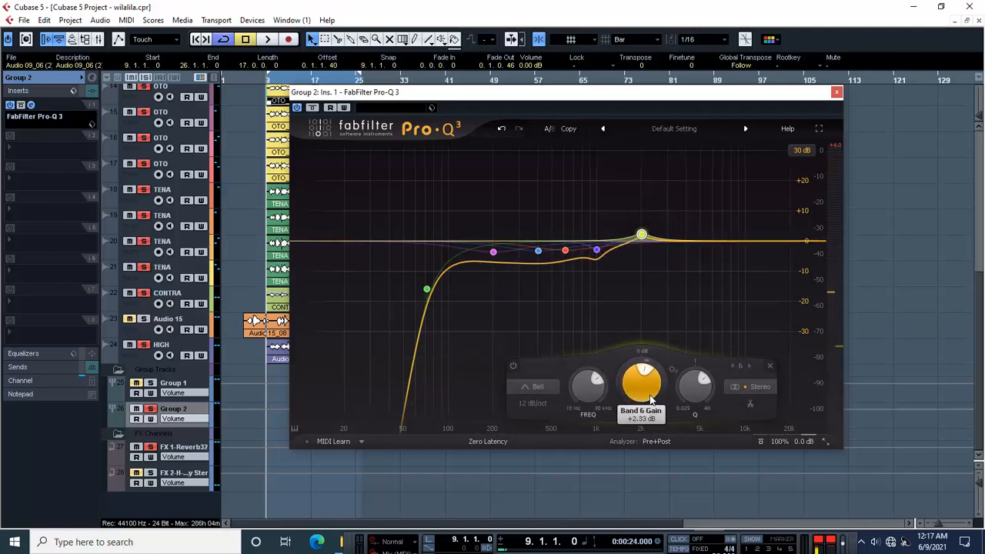
{"action": "scroll", "coordinate": [653, 399], "scroll_direction": "down", "scroll_amount": 2}
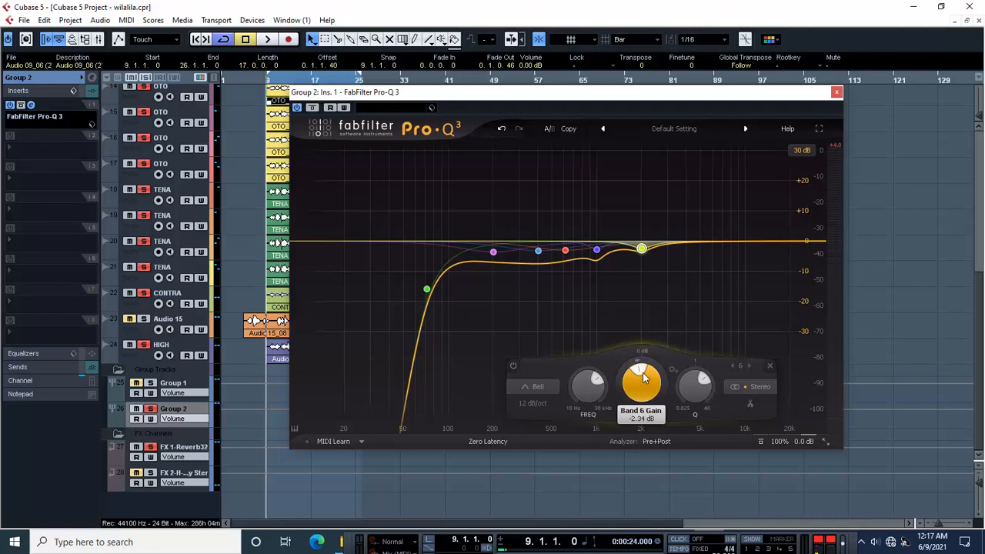
{"action": "scroll", "coordinate": [643, 373], "scroll_direction": "down", "scroll_amount": 1}
{"action": "scroll", "coordinate": [643, 372], "scroll_direction": "up", "scroll_amount": 1}
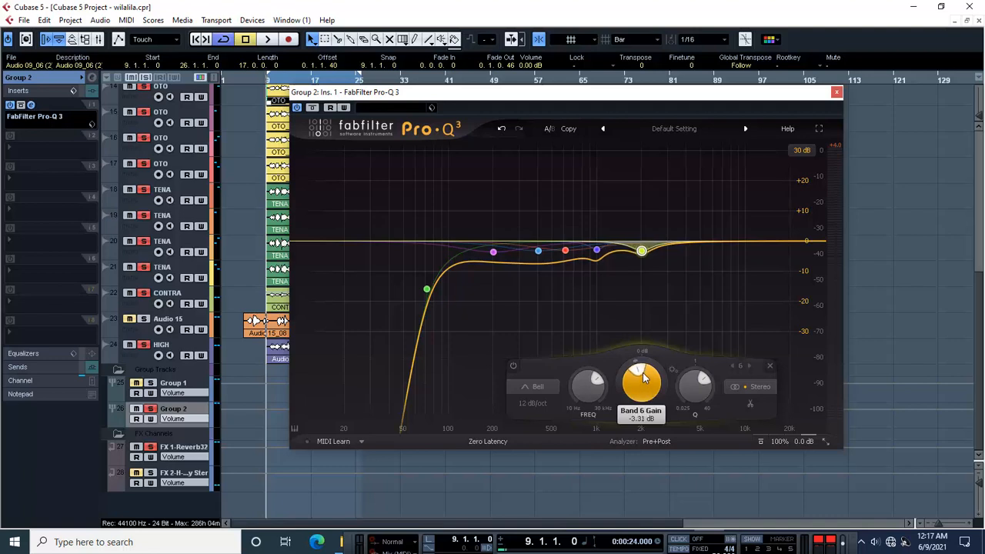
{"action": "scroll", "coordinate": [642, 372], "scroll_direction": "up", "scroll_amount": 1}
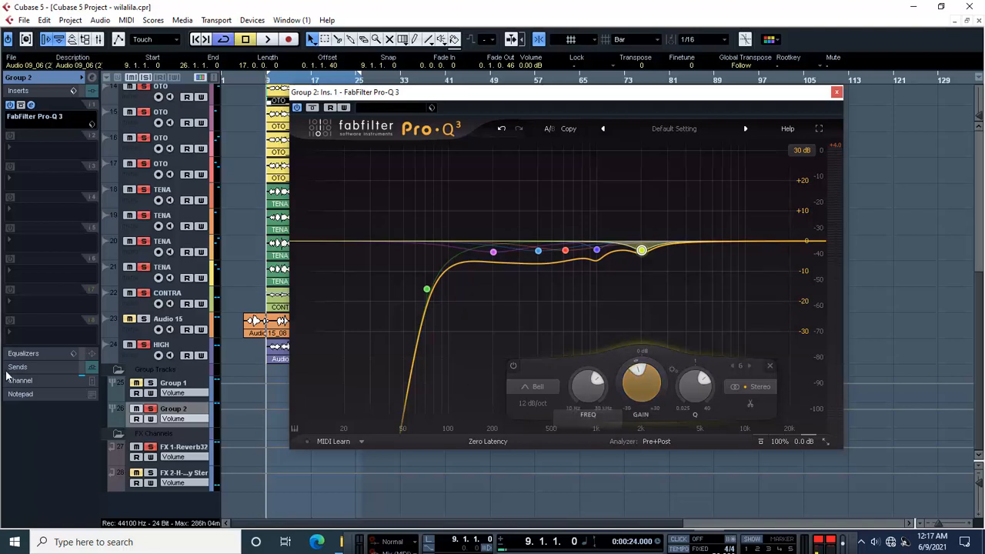
- Turn off Group 2's solo and play the full mix while watching the spectrum around the 2015 Hz band
{"action": "left_click", "coordinate": [150, 409]}
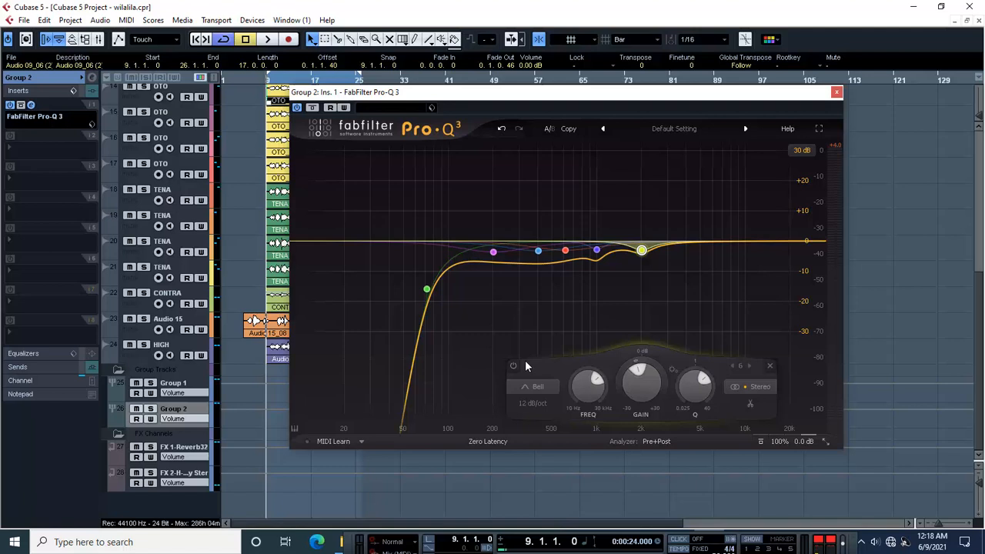
{"action": "key", "text": "space"}
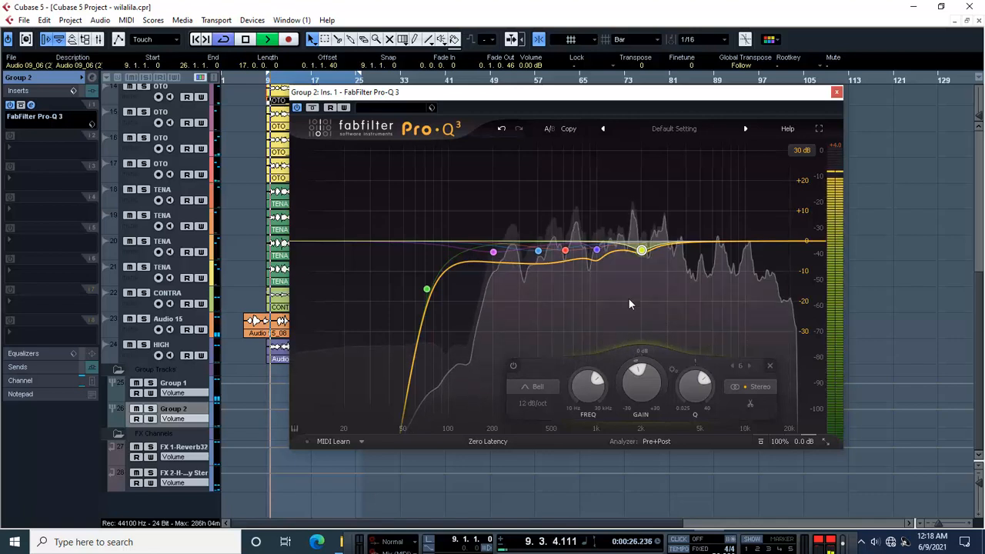
{"action": "mouse_move", "coordinate": [643, 221]}
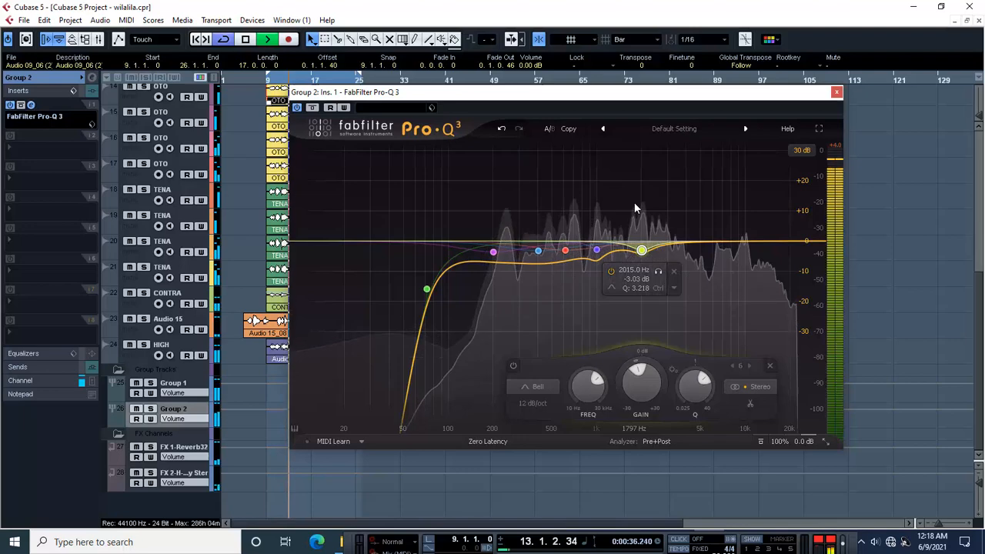
- Try a bell band at about 3155 Hz boosted by about 21 dB, move it to about 23408 Hz, and delete it
{"action": "left_click_drag", "start_coordinate": [744, 242], "coordinate": [674, 183]}
{"action": "left_click", "coordinate": [755, 180]}
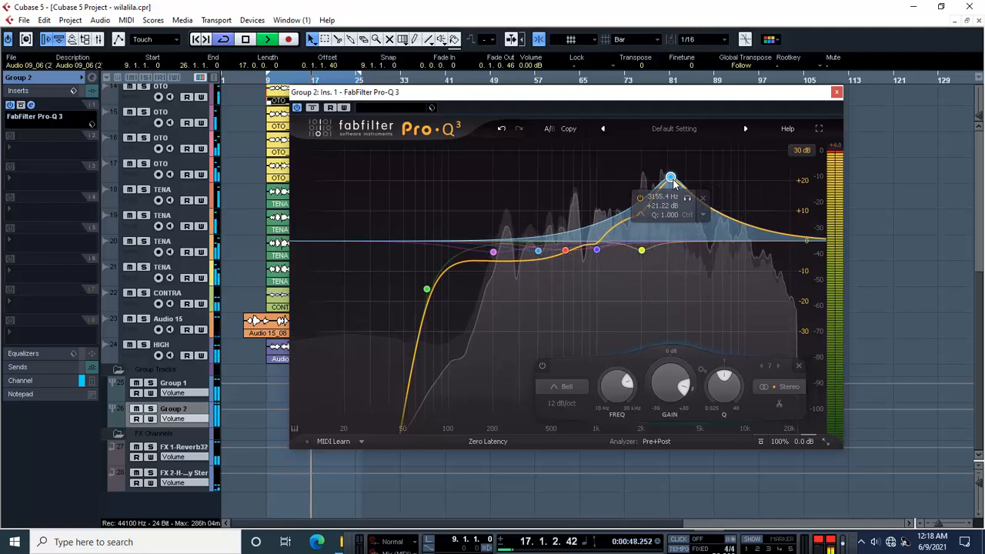
{"action": "key", "text": "space"}
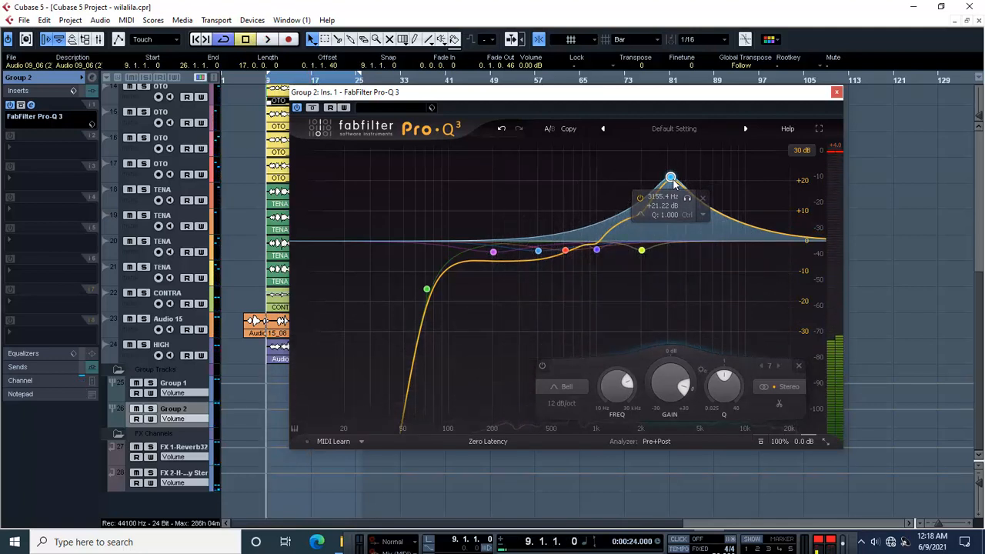
{"action": "left_click_drag", "start_coordinate": [674, 183], "coordinate": [801, 187]}
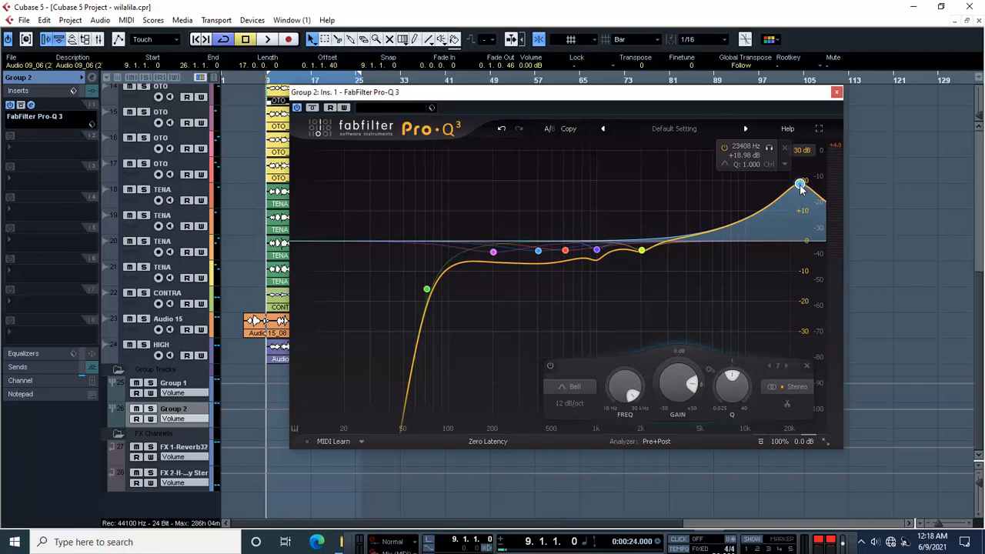
{"action": "left_click", "coordinate": [784, 148]}
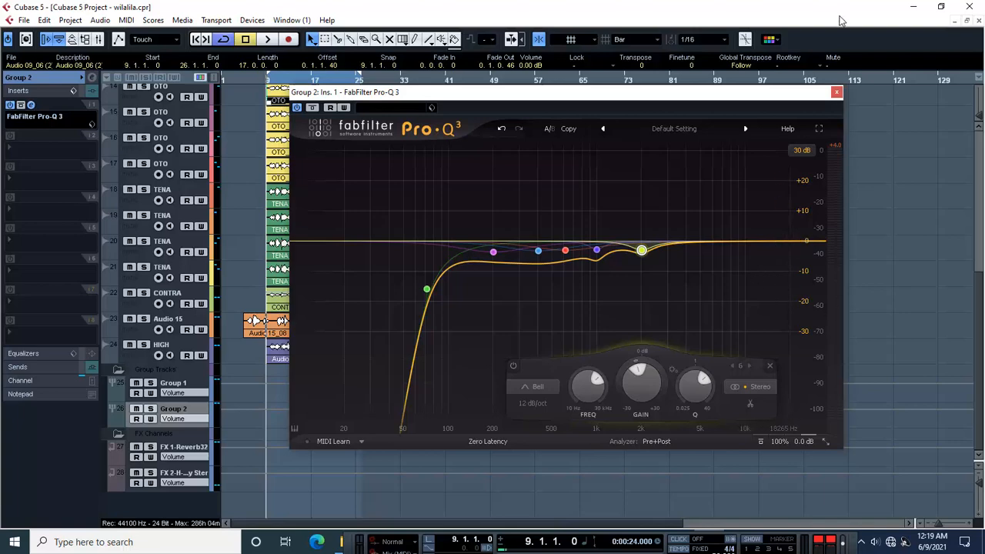
- Close the Pro-Q 3 window and deselect the selected event in the project
{"action": "left_click", "coordinate": [837, 93]}
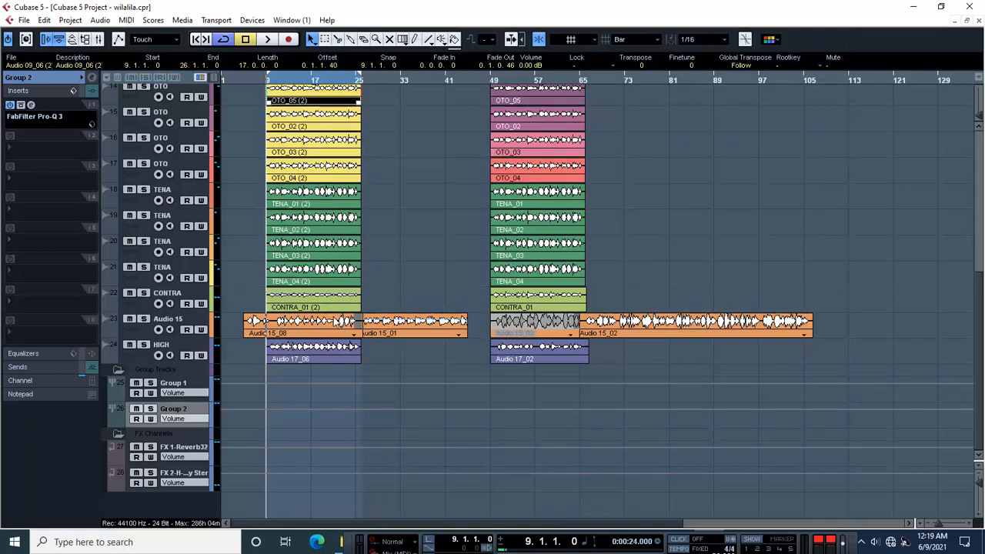
{"action": "scroll", "coordinate": [400, 287], "scroll_direction": "up", "scroll_amount": 5}
{"action": "scroll", "coordinate": [399, 287], "scroll_direction": "down", "scroll_amount": 5}
{"action": "scroll", "coordinate": [399, 287], "scroll_direction": "up", "scroll_amount": 3}
{"action": "left_click", "coordinate": [408, 295]}
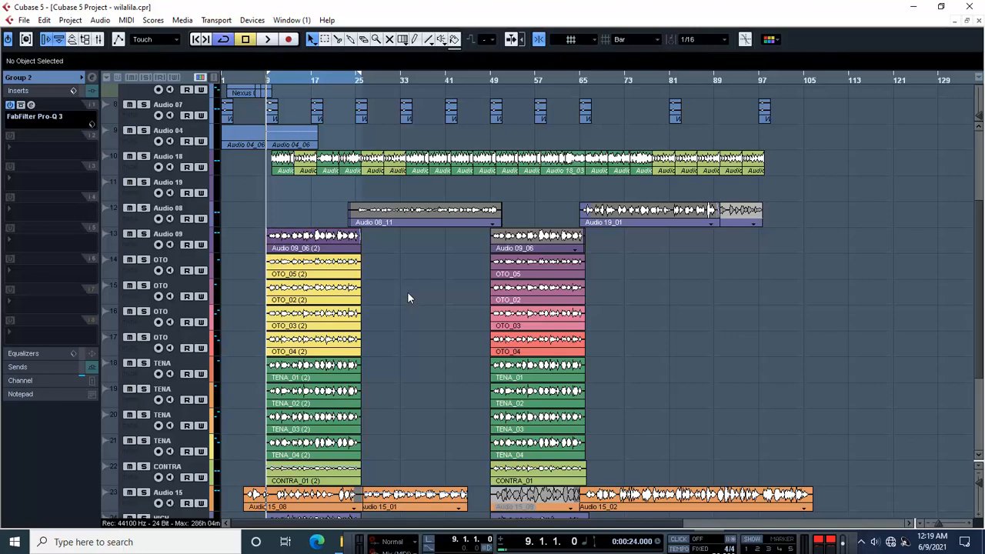
{"action": "scroll", "coordinate": [407, 293], "scroll_direction": "down", "scroll_amount": 3}
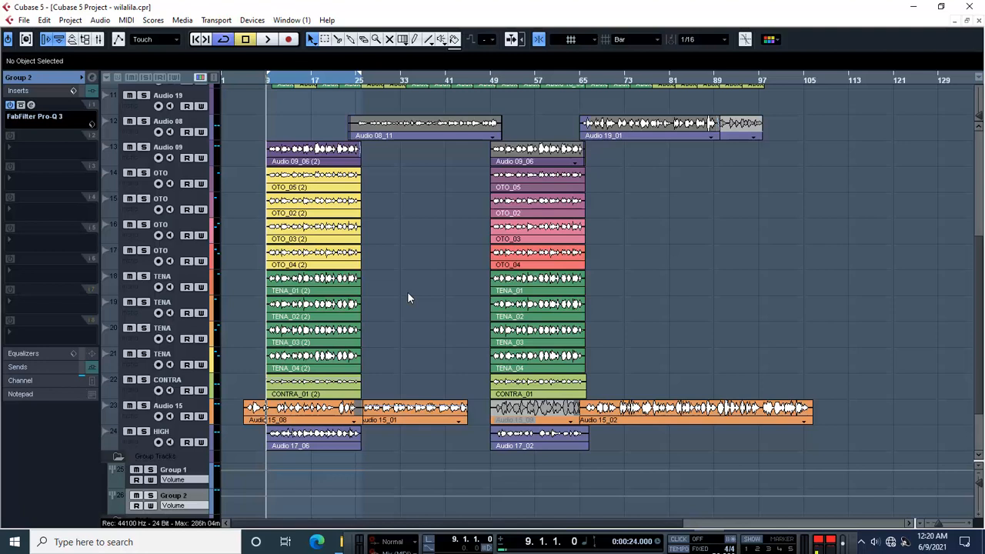
- Compare playback of the vocals with Group 2's Pro-Q 3 insert on and off, finishing with the insert active
{"action": "key", "text": "space"}
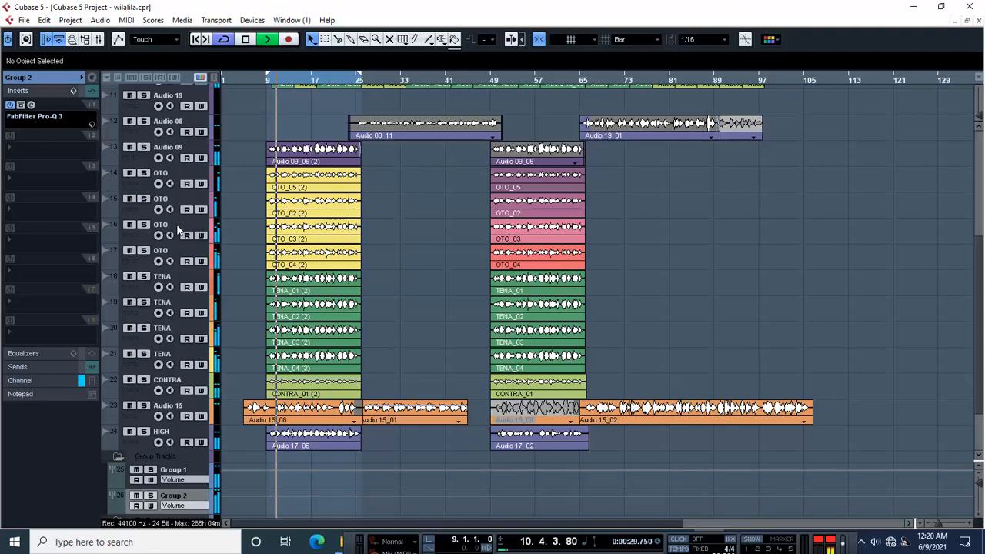
{"action": "key", "text": "space"}
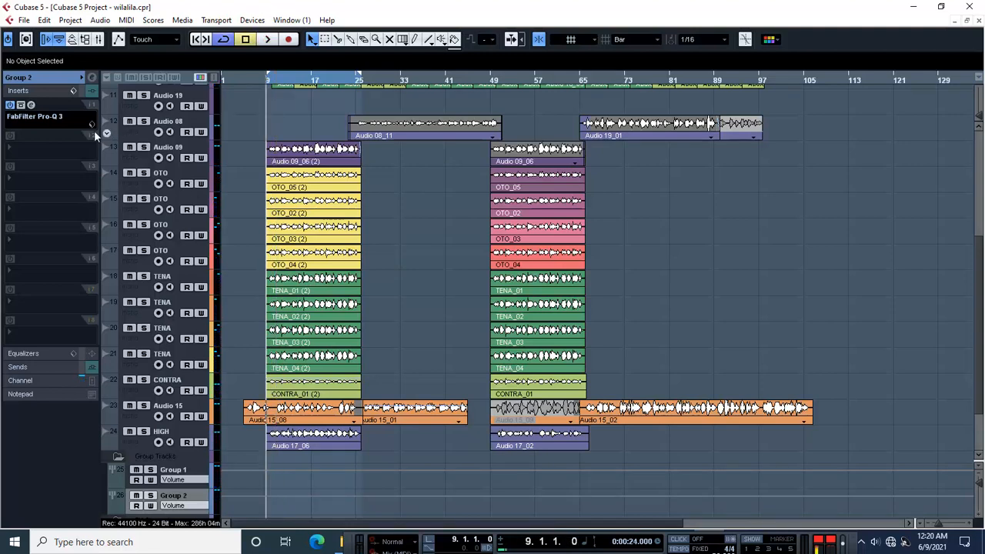
{"action": "left_click", "coordinate": [9, 106]}
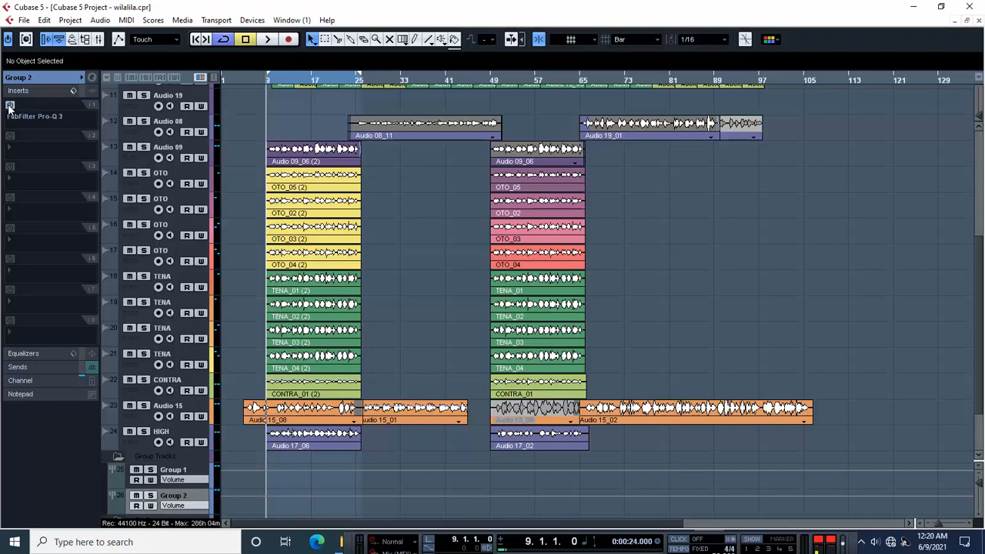
{"action": "key", "text": "space"}
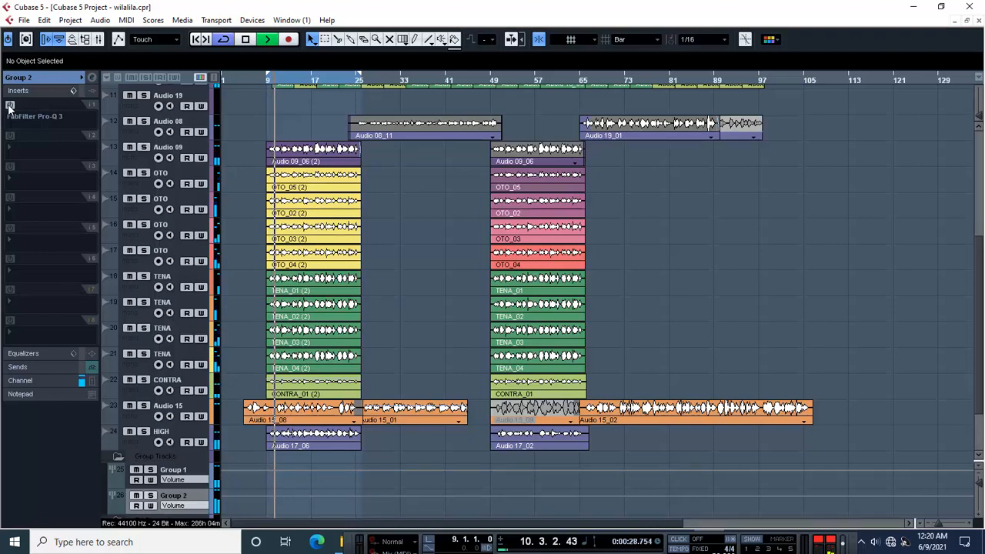
{"action": "key", "text": "space"}
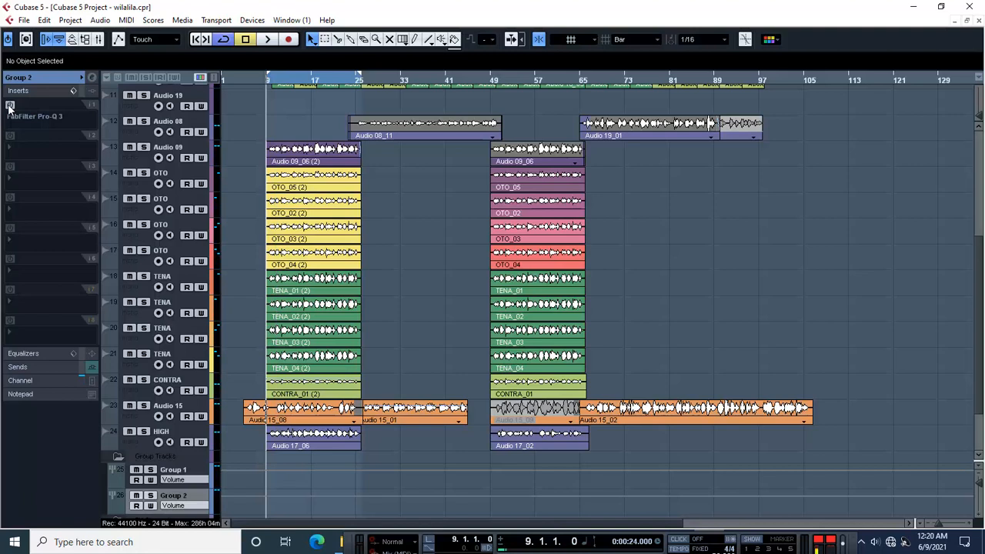
{"action": "mouse_move", "coordinate": [9, 110]}
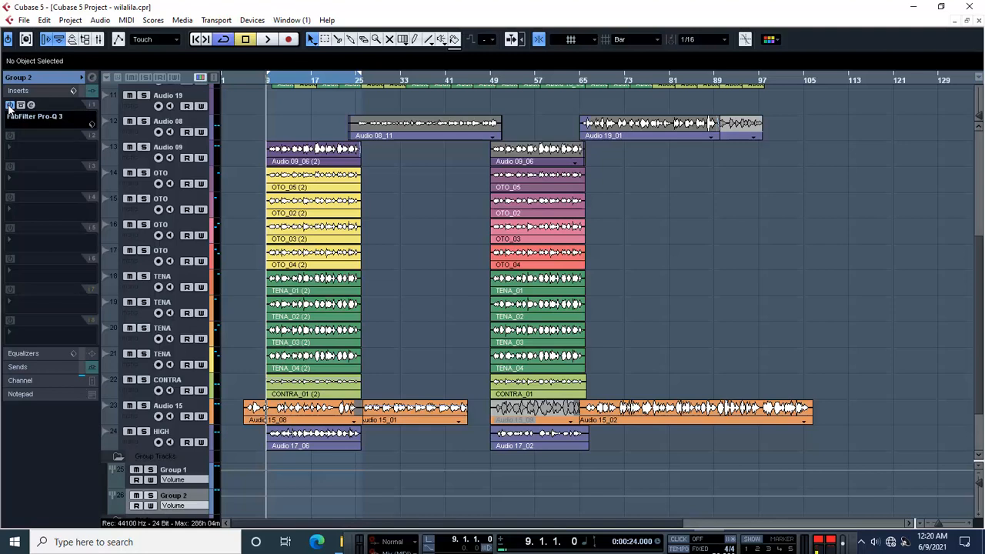
{"action": "key", "text": "space"}
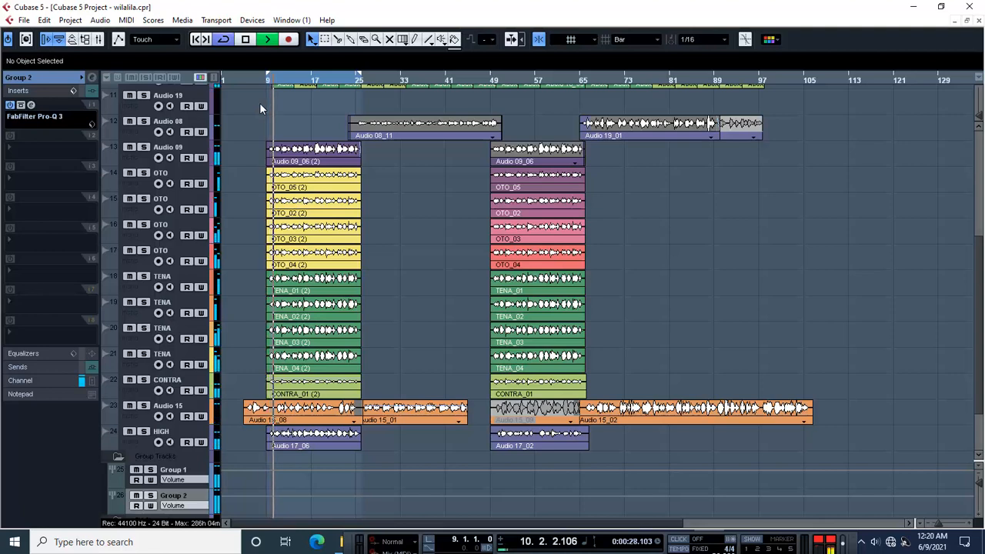
{"action": "key", "text": "space"}
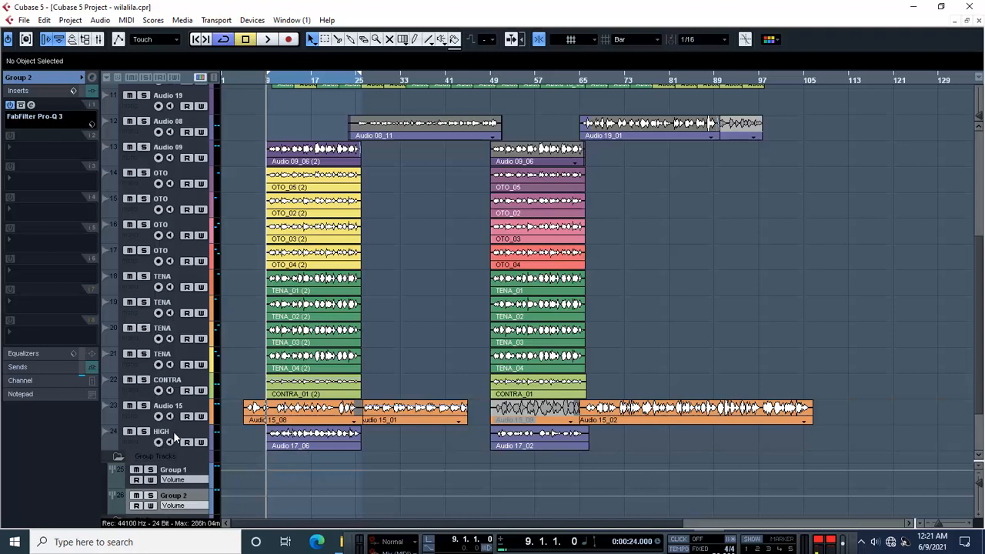
- Move the HIGH track above Audio 15 and rename the Audio 15 track as adlips
{"action": "left_click_drag", "start_coordinate": [177, 437], "coordinate": [177, 409]}
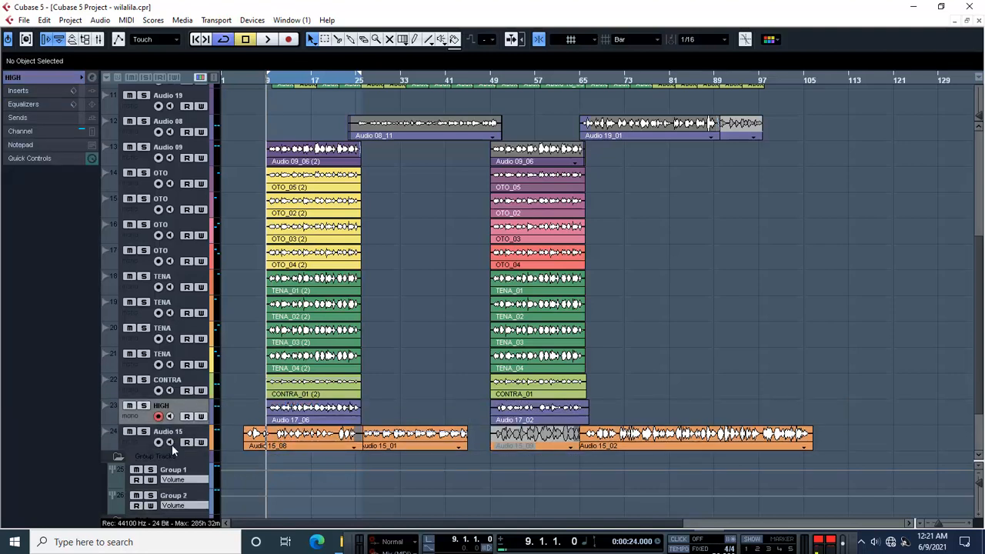
{"action": "double_click", "coordinate": [169, 432]}
{"action": "type", "text": "a"}
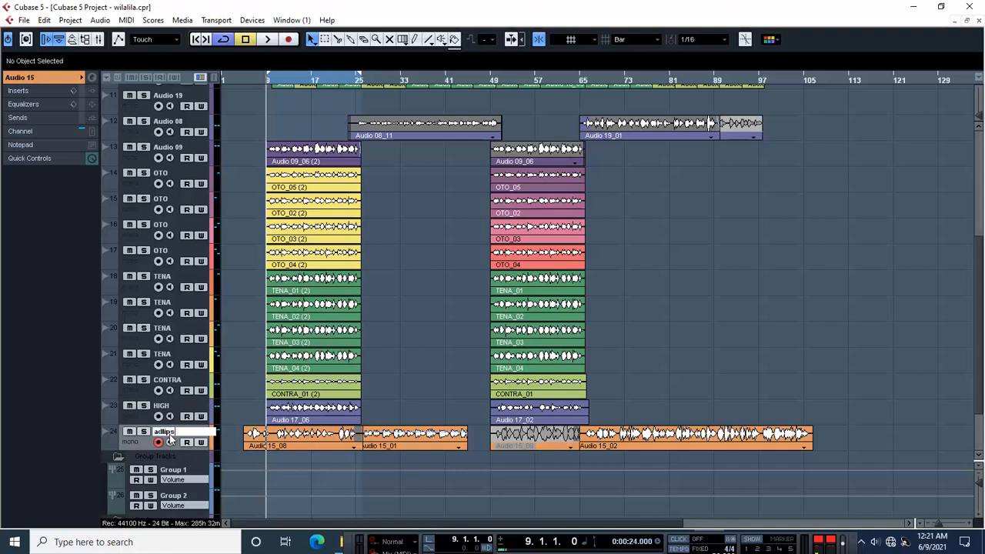
{"action": "type", "text": "dlips"}
{"action": "key", "text": "Return"}
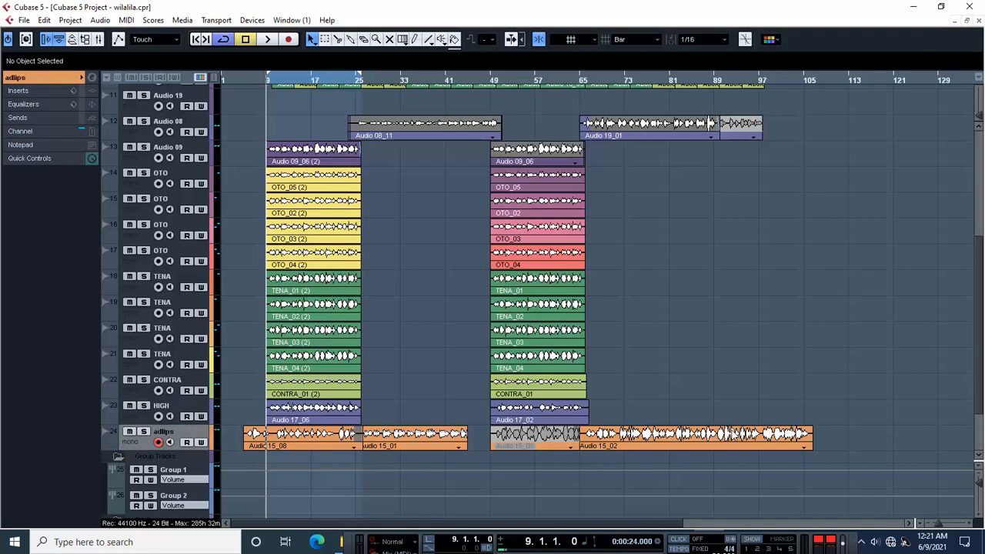
- Mute the adlips track, audition the mix, and select the four yellow OTO events starting at bar 9
{"action": "left_click", "coordinate": [130, 433]}
{"action": "key", "text": "space"}
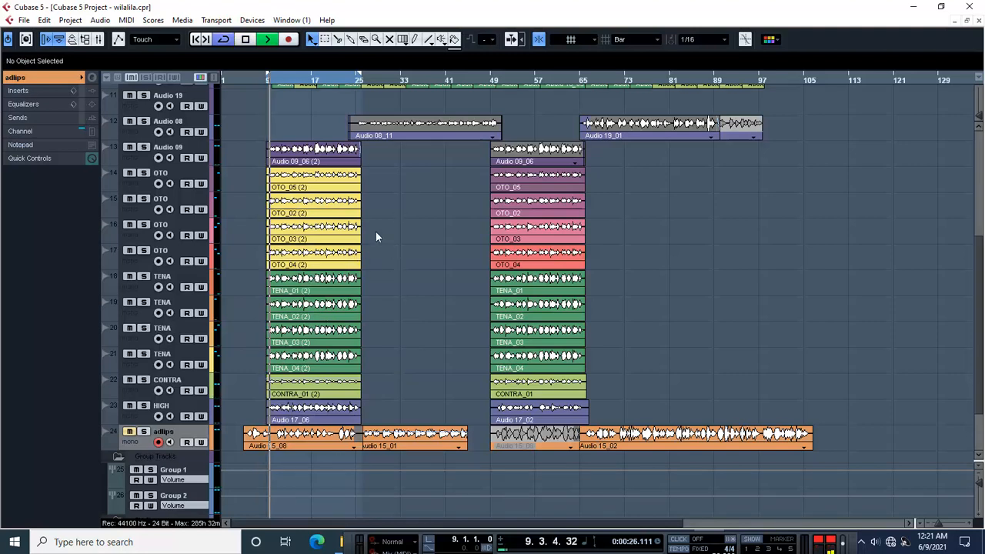
{"action": "left_click_drag", "start_coordinate": [382, 178], "coordinate": [269, 266]}
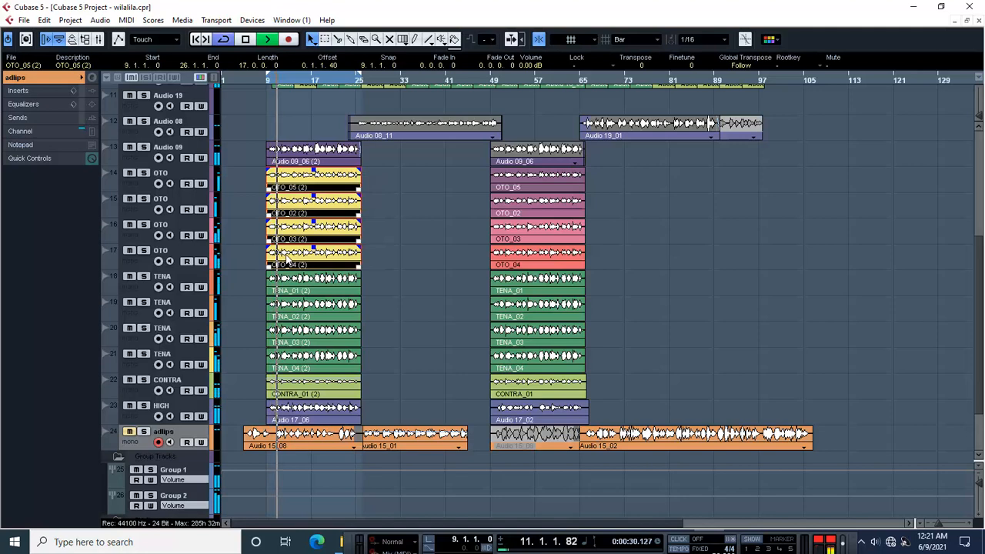
{"action": "key", "text": "space"}
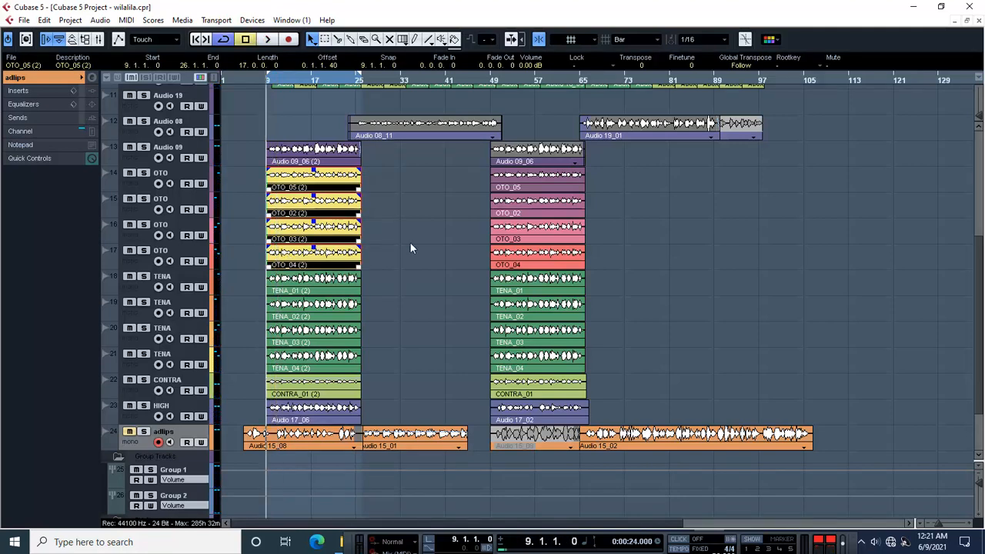
{"action": "left_click_drag", "start_coordinate": [421, 253], "coordinate": [246, 179]}
- Try lowering the four selected OTO events' volume to -5 dB, restore it to 0 dB, and start playback
{"action": "scroll", "coordinate": [537, 66], "scroll_direction": "down", "scroll_amount": 5}
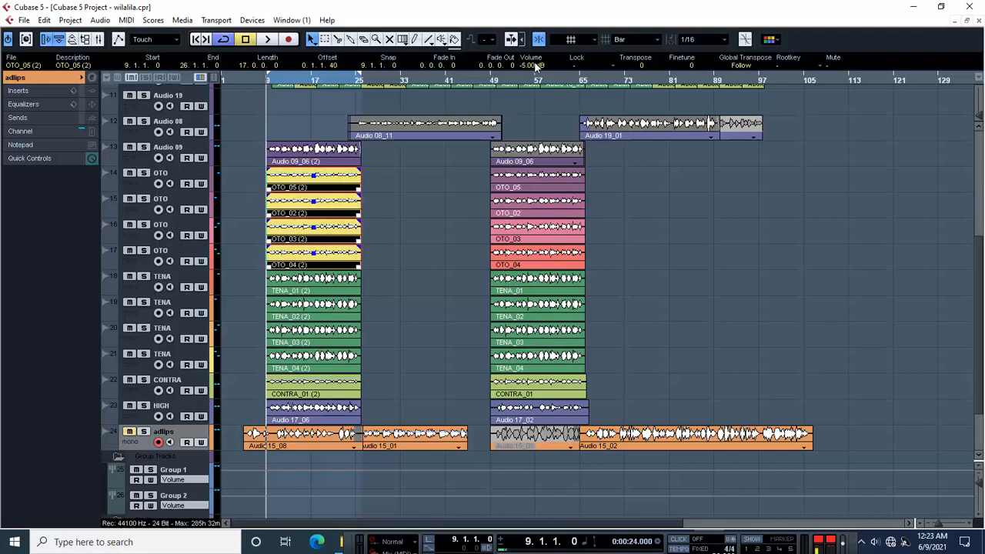
{"action": "scroll", "coordinate": [537, 66], "scroll_direction": "up", "scroll_amount": 5}
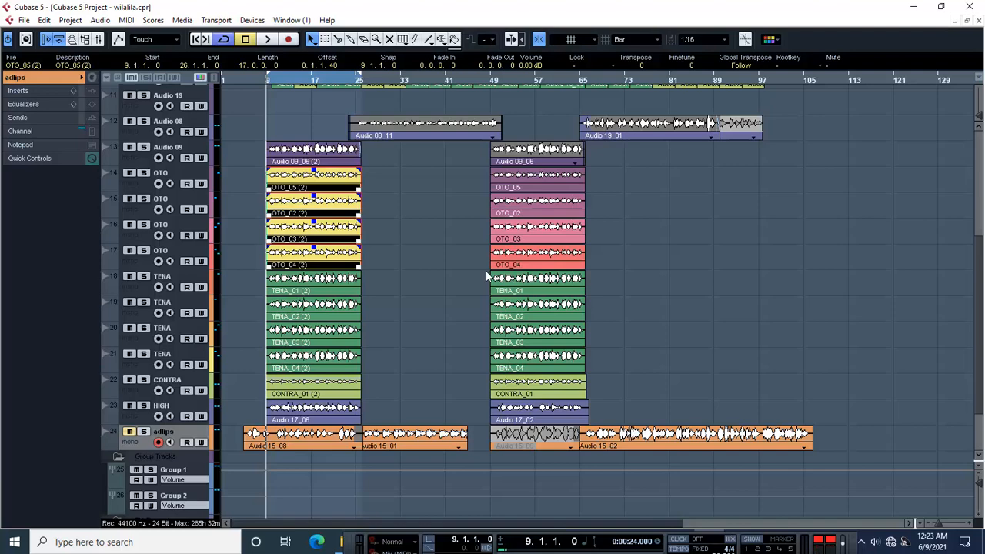
{"action": "key", "text": "space"}
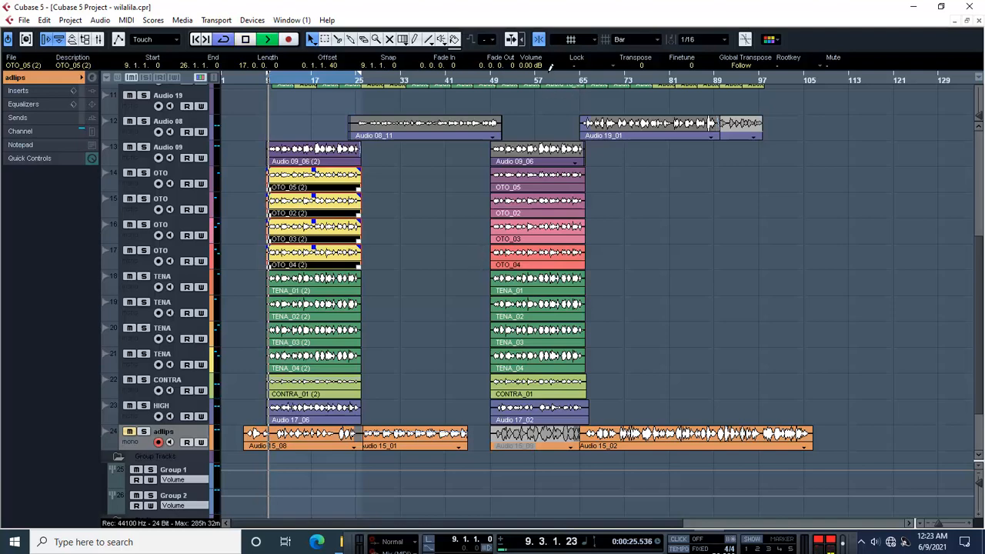
- Try the four selected OTO events at bar 9 at 12 dB during playback, and lower their volume to -5 dB
{"action": "scroll", "coordinate": [530, 68], "scroll_direction": "up", "scroll_amount": 5}
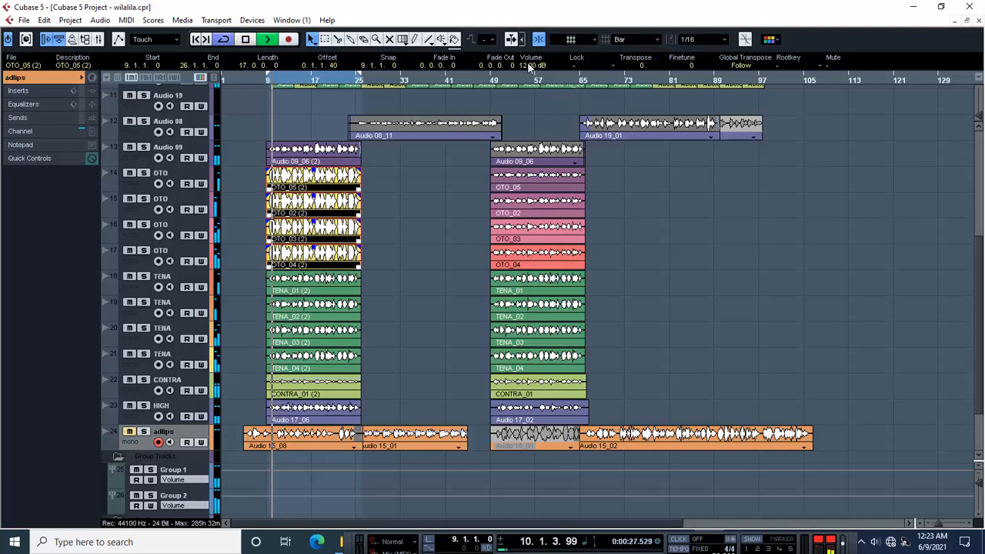
{"action": "scroll", "coordinate": [529, 67], "scroll_direction": "down", "scroll_amount": 9}
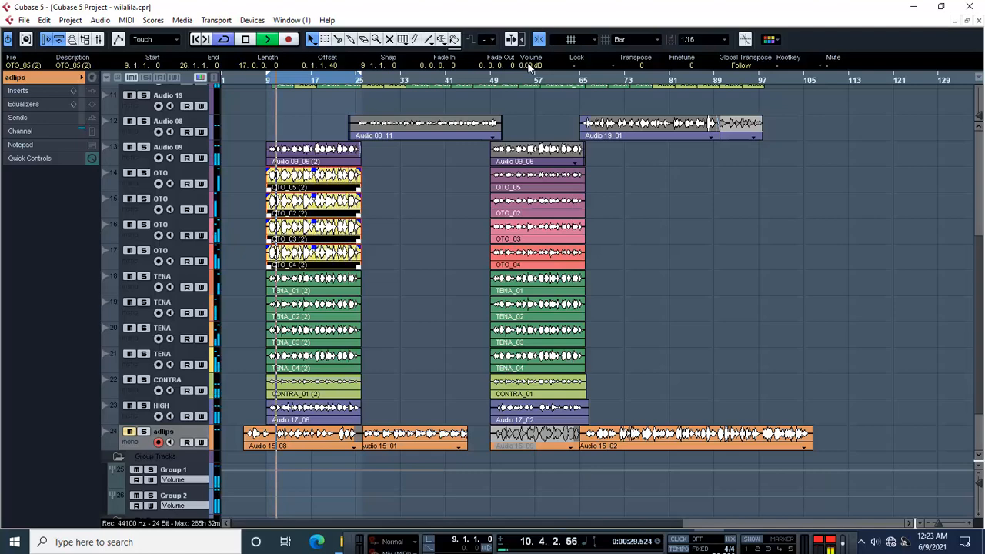
{"action": "scroll", "coordinate": [529, 68], "scroll_direction": "down", "scroll_amount": 8}
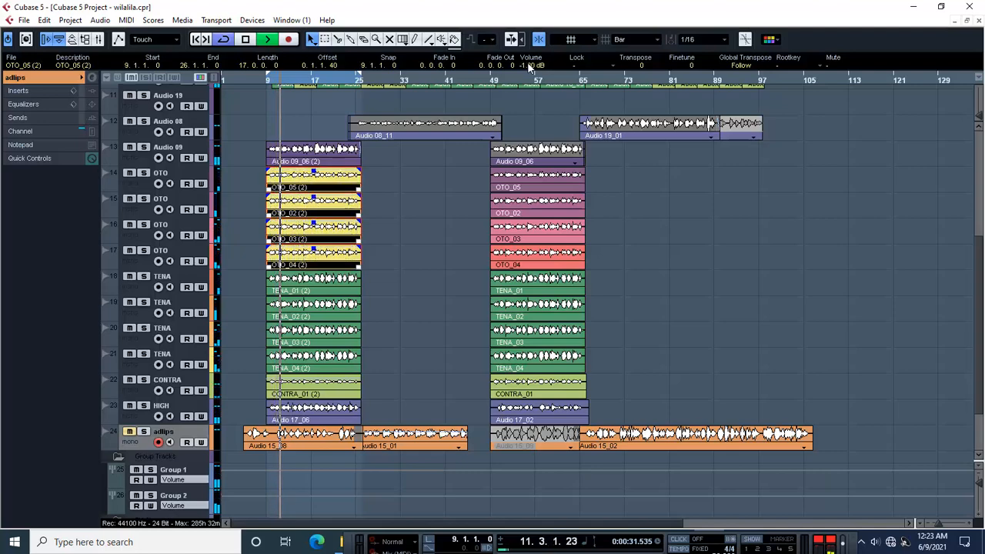
{"action": "scroll", "coordinate": [529, 68], "scroll_direction": "down", "scroll_amount": 2}
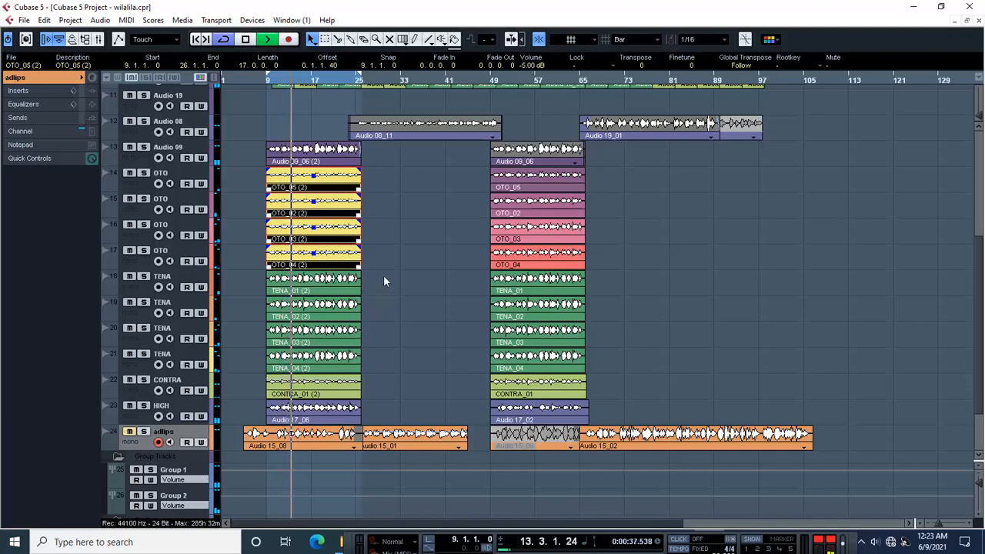
- Select the four TENA events at bar 9, try a volume boost of 13 dB, and lower them to -10 dB
{"action": "left_click_drag", "start_coordinate": [383, 276], "coordinate": [259, 362]}
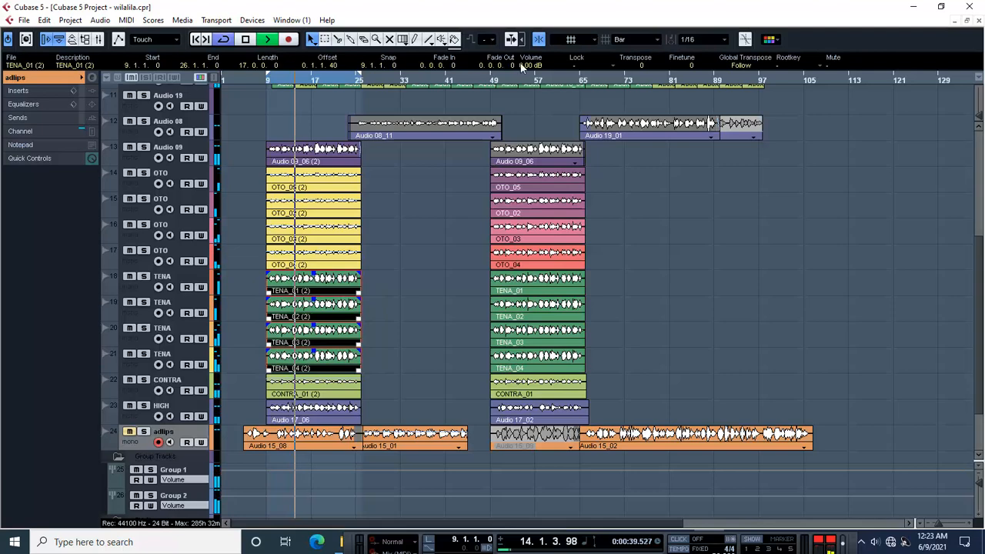
{"action": "scroll", "coordinate": [528, 68], "scroll_direction": "up", "scroll_amount": 5}
{"action": "scroll", "coordinate": [528, 68], "scroll_direction": "up", "scroll_amount": 1}
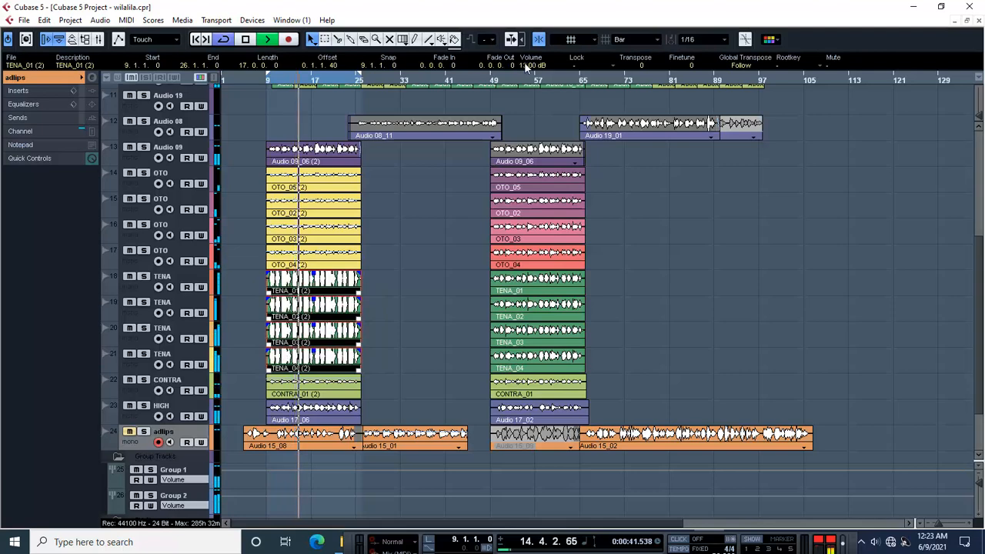
{"action": "scroll", "coordinate": [527, 68], "scroll_direction": "down", "scroll_amount": 10}
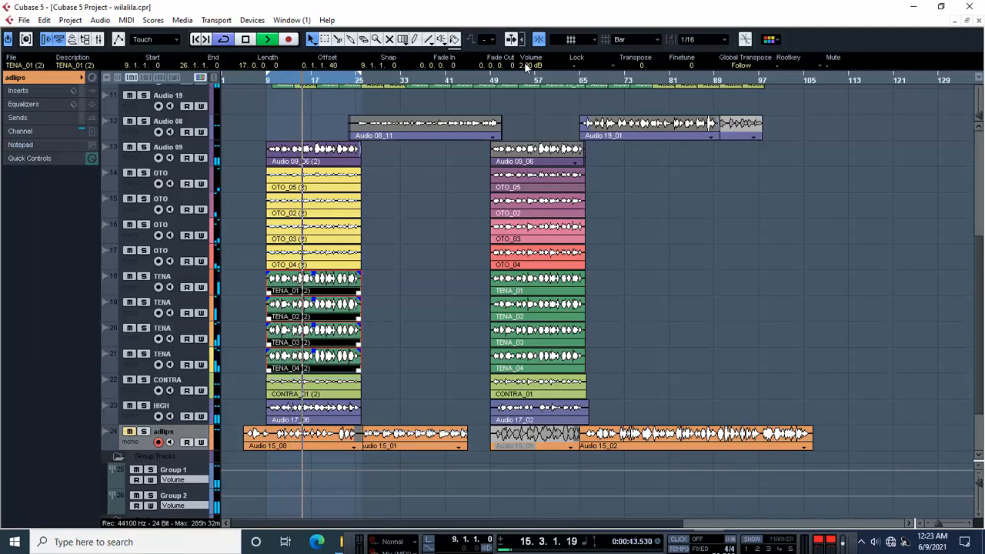
{"action": "scroll", "coordinate": [527, 68], "scroll_direction": "down", "scroll_amount": 4}
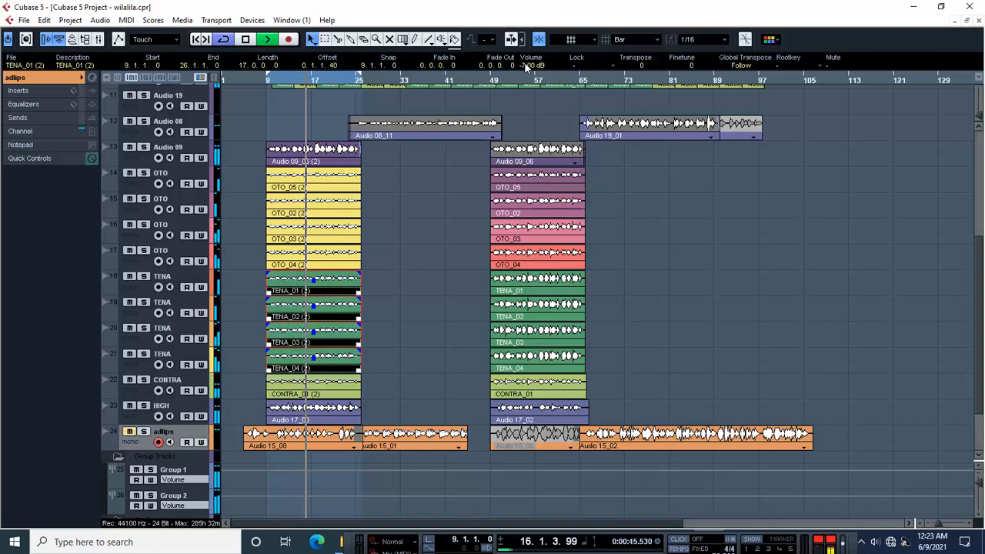
{"action": "scroll", "coordinate": [528, 68], "scroll_direction": "down", "scroll_amount": 1}
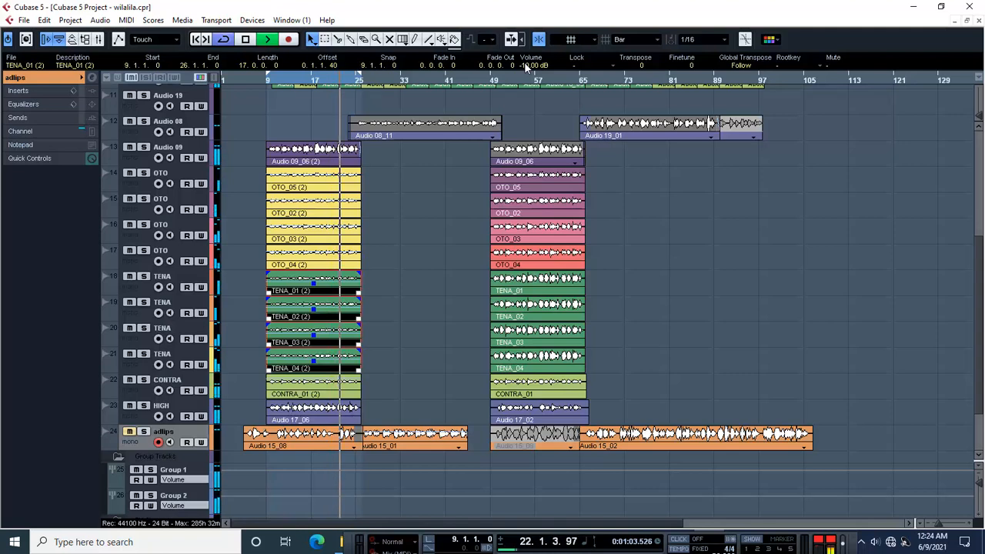
- Audition the mix from bar 9, shorten the cycle range to bars 10 to 17, and start playback from bar 10
{"action": "key", "text": "space"}
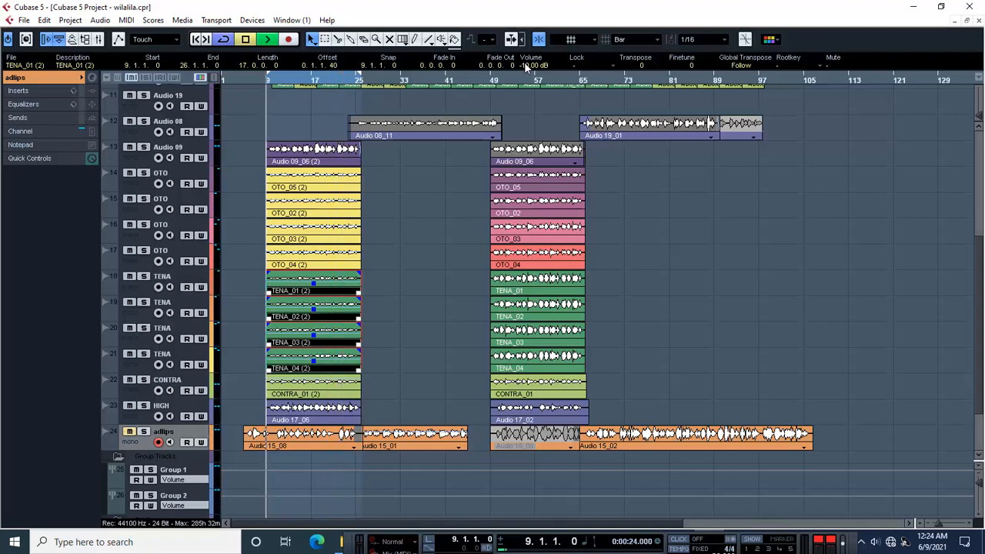
{"action": "key", "text": "space"}
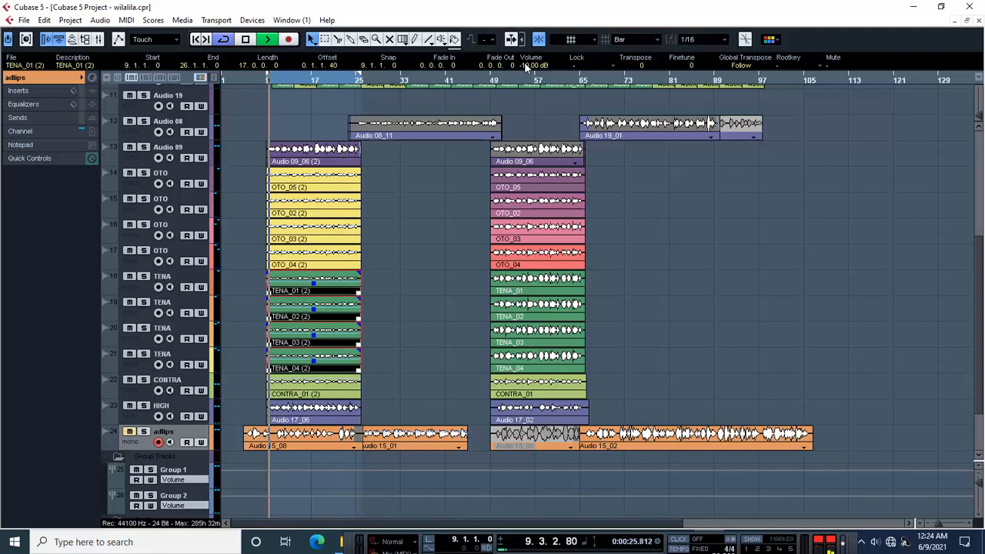
{"action": "key", "text": "space"}
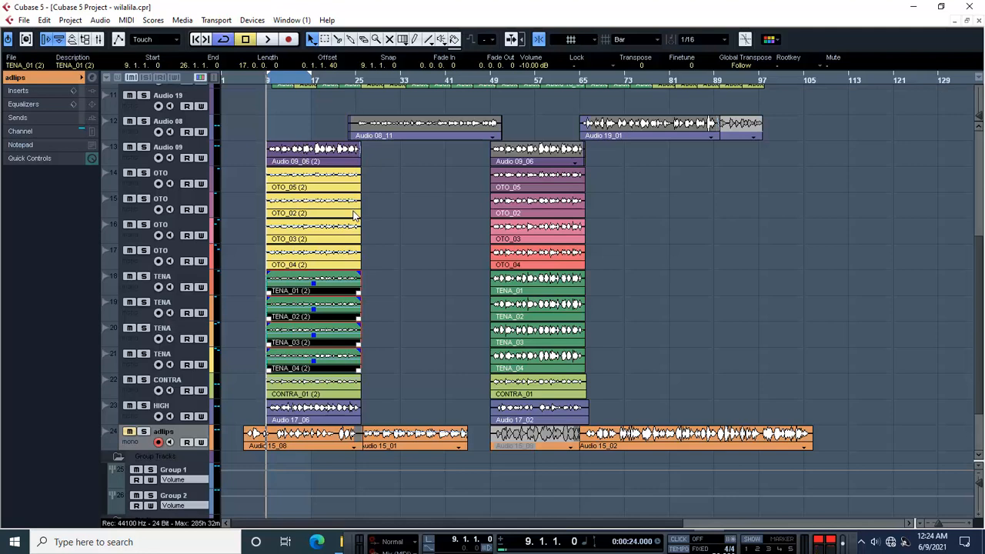
{"action": "key", "text": "space"}
{"action": "key", "text": "space"}
{"action": "left_click", "coordinate": [273, 83]}
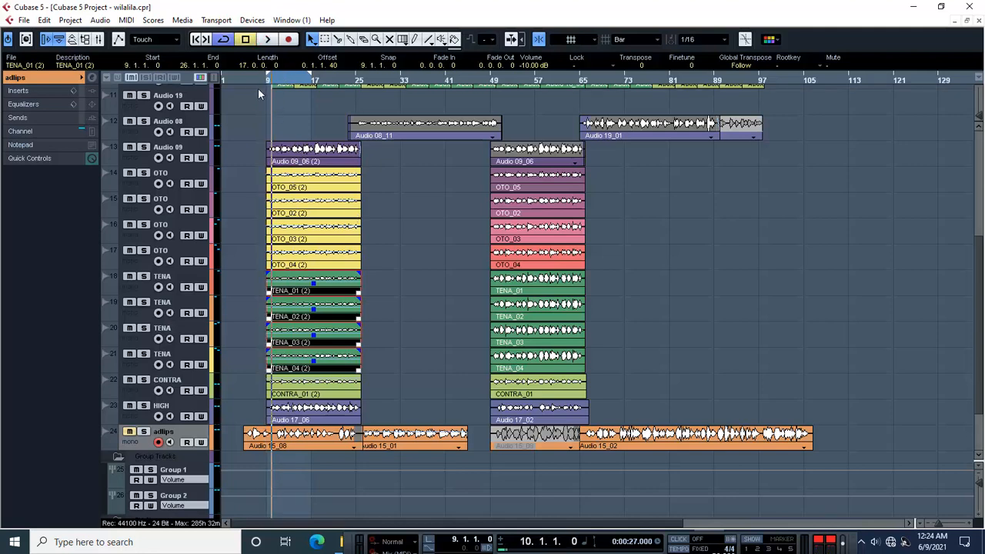
{"action": "left_click_drag", "start_coordinate": [269, 76], "coordinate": [276, 79]}
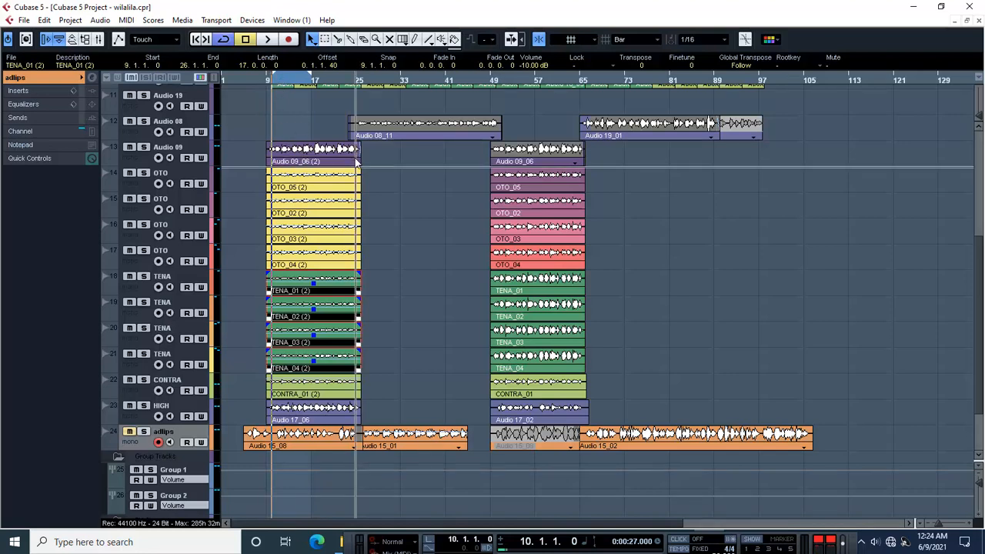
{"action": "key", "text": "space"}
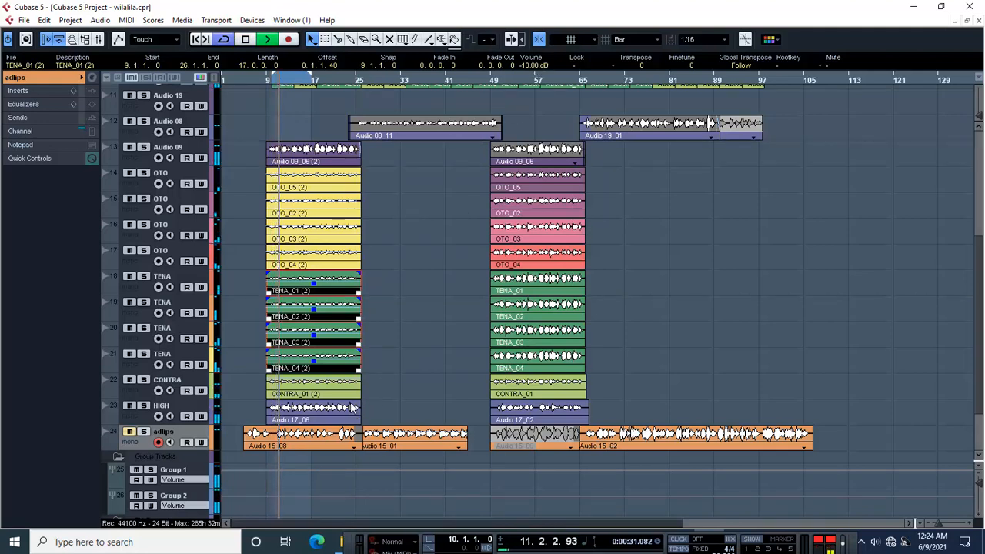
- Select the CONTRA event at bar 9, try boosting it to 14 dB during playback, and bring its volume down to -5 dB
{"action": "left_click", "coordinate": [350, 385]}
{"action": "scroll", "coordinate": [532, 66], "scroll_direction": "up", "scroll_amount": 18}
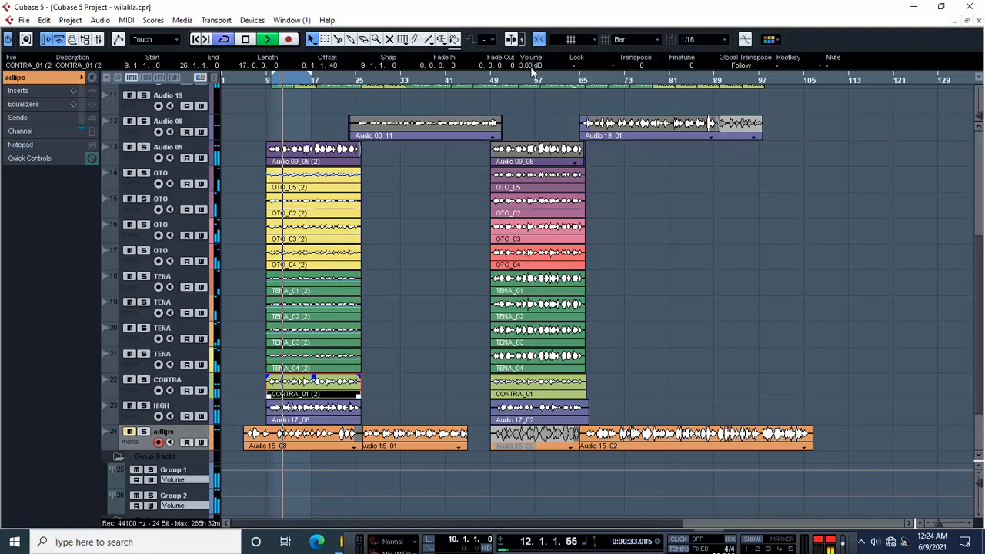
{"action": "scroll", "coordinate": [531, 48], "scroll_direction": "down", "scroll_amount": 1}
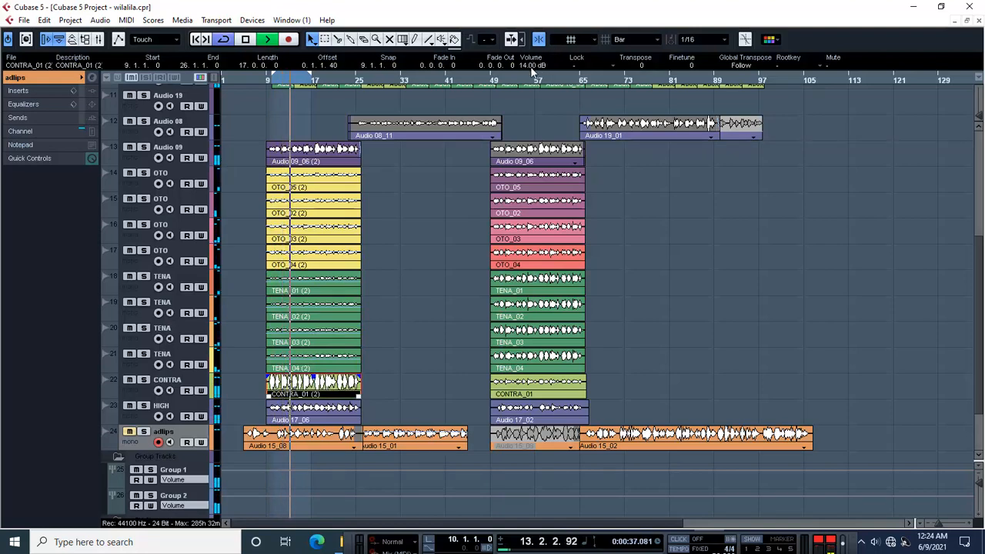
{"action": "scroll", "coordinate": [531, 47], "scroll_direction": "down", "scroll_amount": 10}
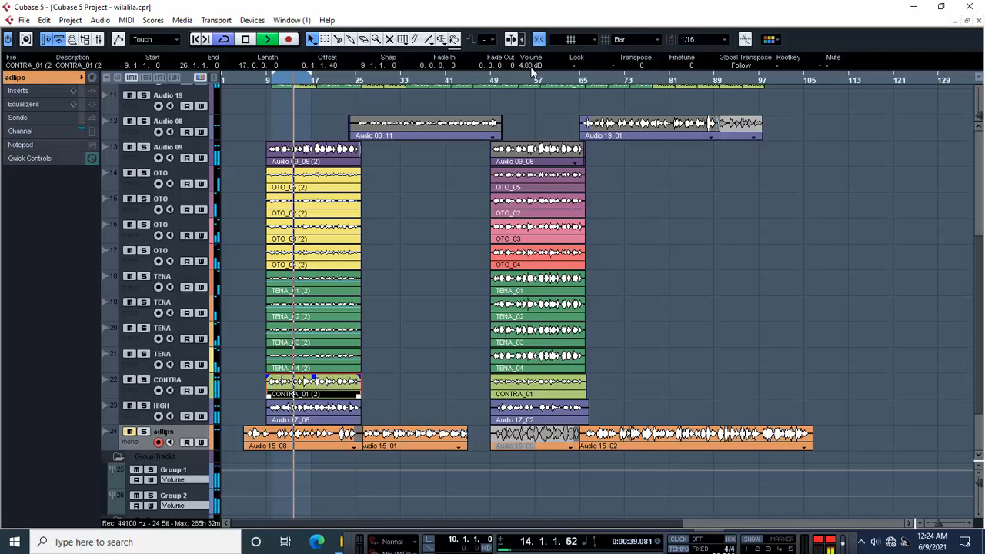
{"action": "scroll", "coordinate": [532, 48], "scroll_direction": "down", "scroll_amount": 1}
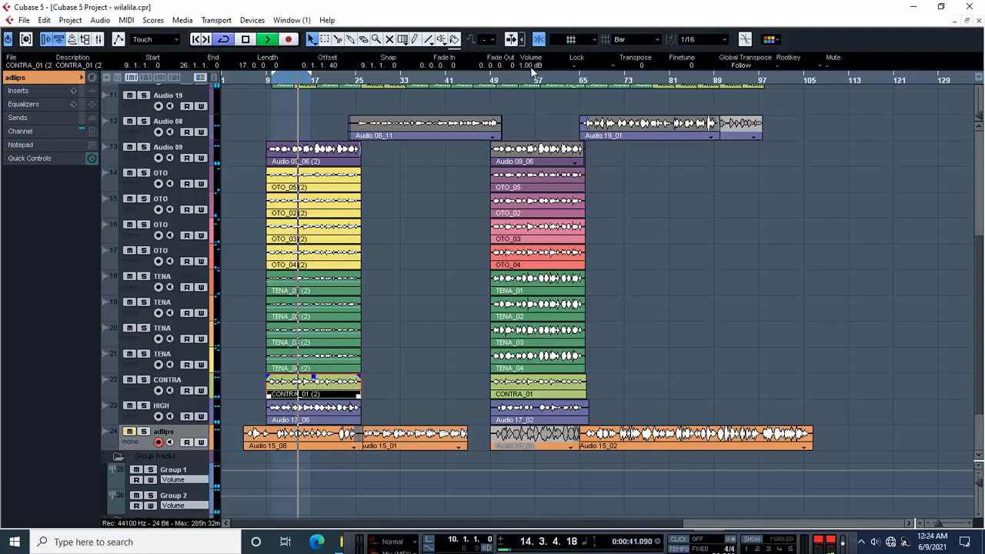
{"action": "scroll", "coordinate": [531, 49], "scroll_direction": "down", "scroll_amount": 2}
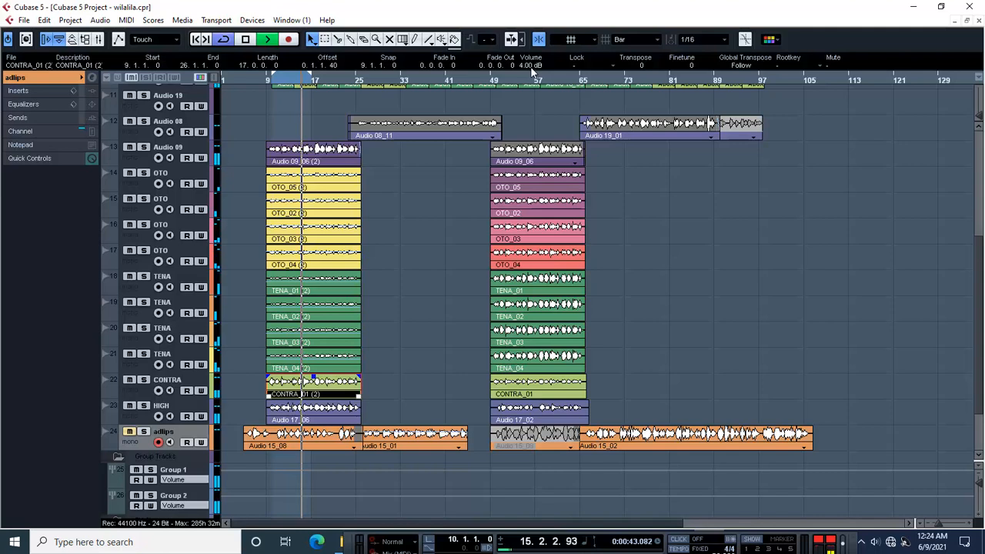
{"action": "scroll", "coordinate": [531, 48], "scroll_direction": "down", "scroll_amount": 2}
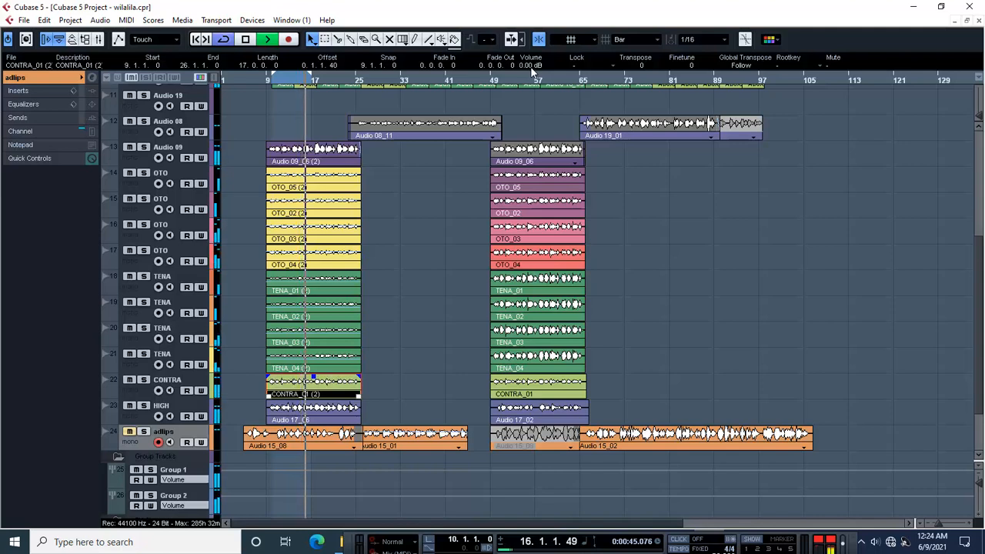
{"action": "scroll", "coordinate": [531, 48], "scroll_direction": "down", "scroll_amount": 3}
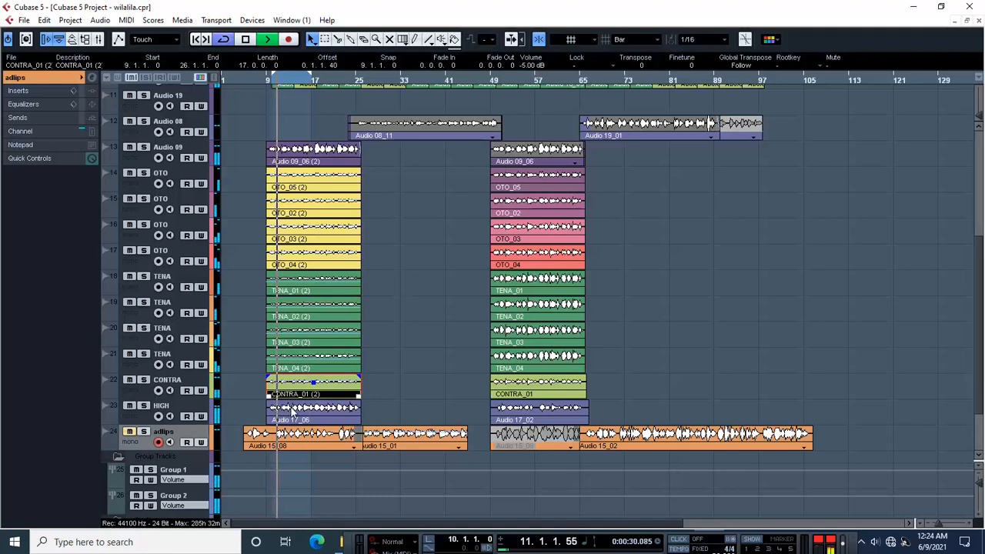
- Solo the HIGH track to hear it alone, unsolo it, and restart playback of the full mix
{"action": "left_click", "coordinate": [143, 407]}
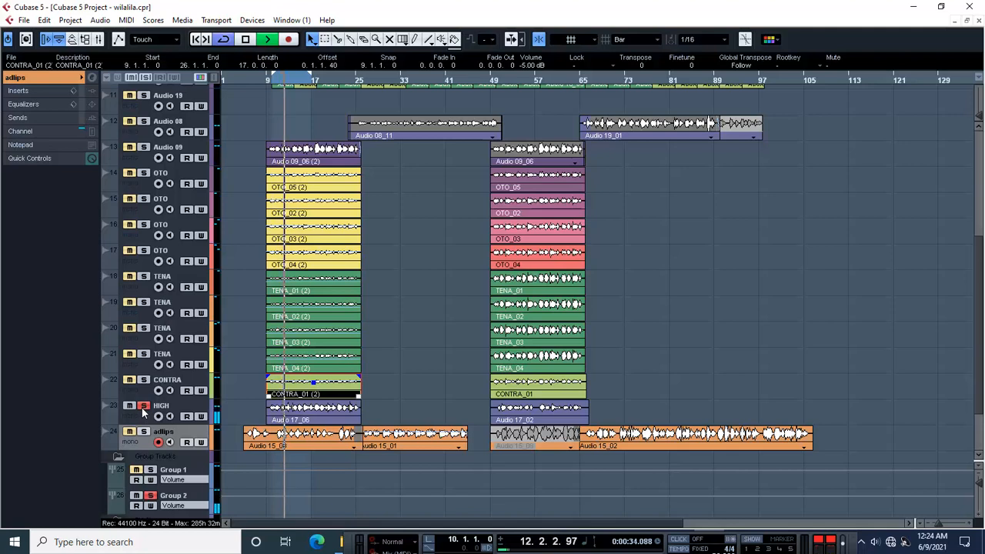
{"action": "key", "text": "space"}
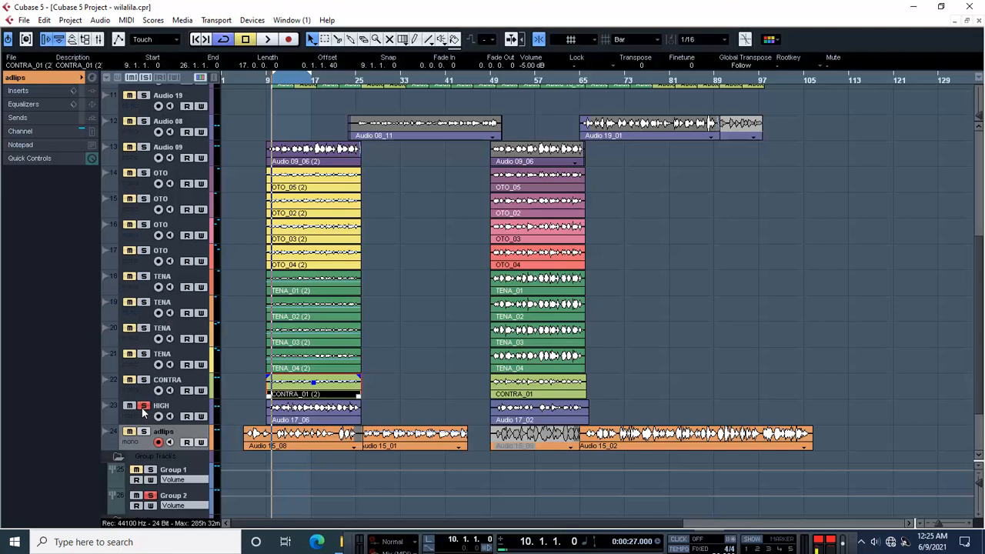
{"action": "left_click", "coordinate": [144, 407]}
{"action": "key", "text": "space"}
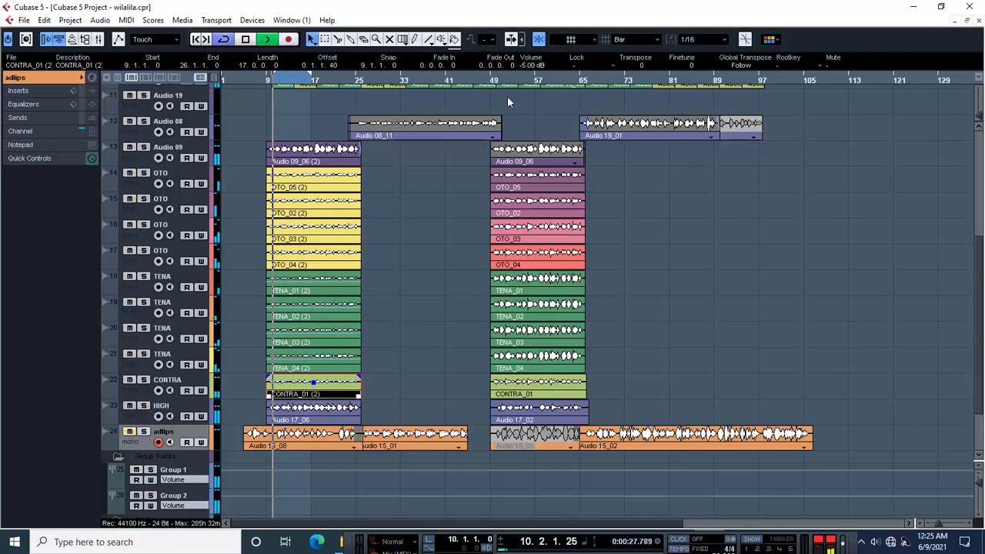
- Select the HIGH track's event at bar 9, adjust its volume to -5 dB during playback, and stop playback
{"action": "left_click", "coordinate": [327, 414]}
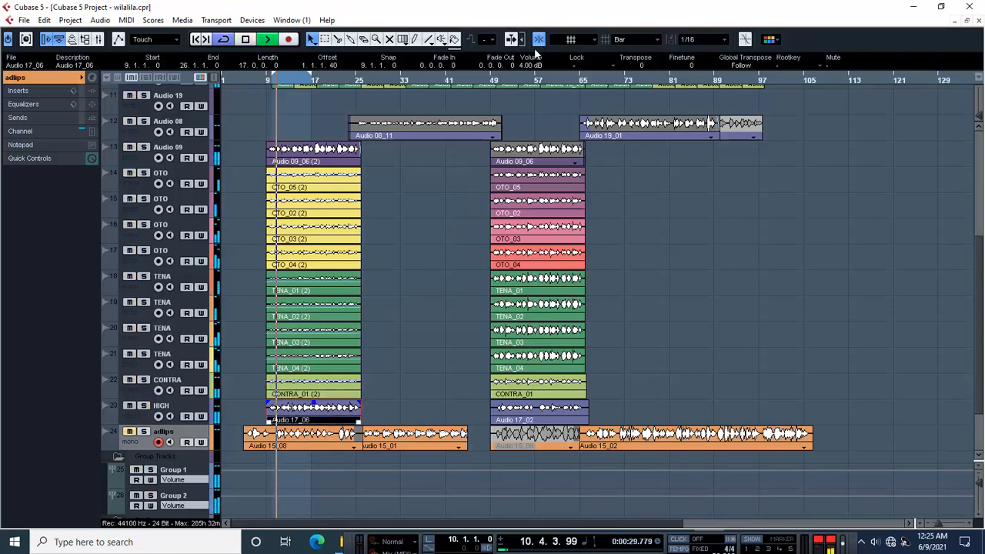
{"action": "scroll", "coordinate": [531, 67], "scroll_direction": "down", "scroll_amount": 5}
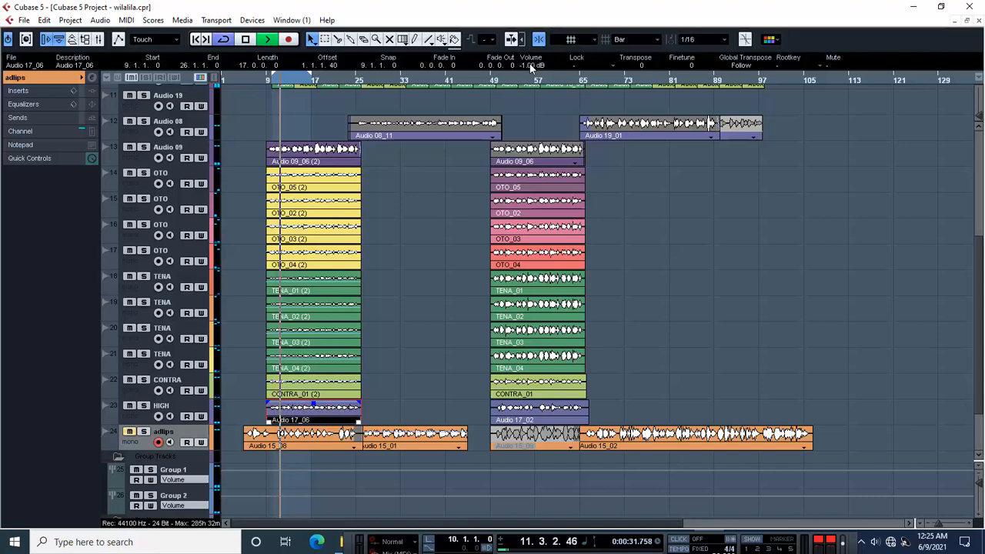
{"action": "scroll", "coordinate": [531, 67], "scroll_direction": "down", "scroll_amount": 3}
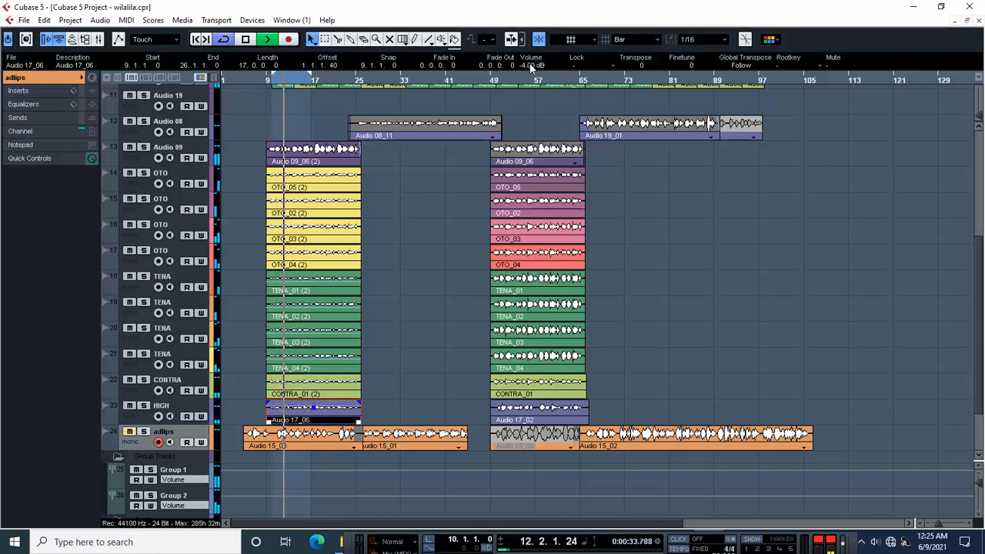
{"action": "scroll", "coordinate": [531, 67], "scroll_direction": "down", "scroll_amount": 2}
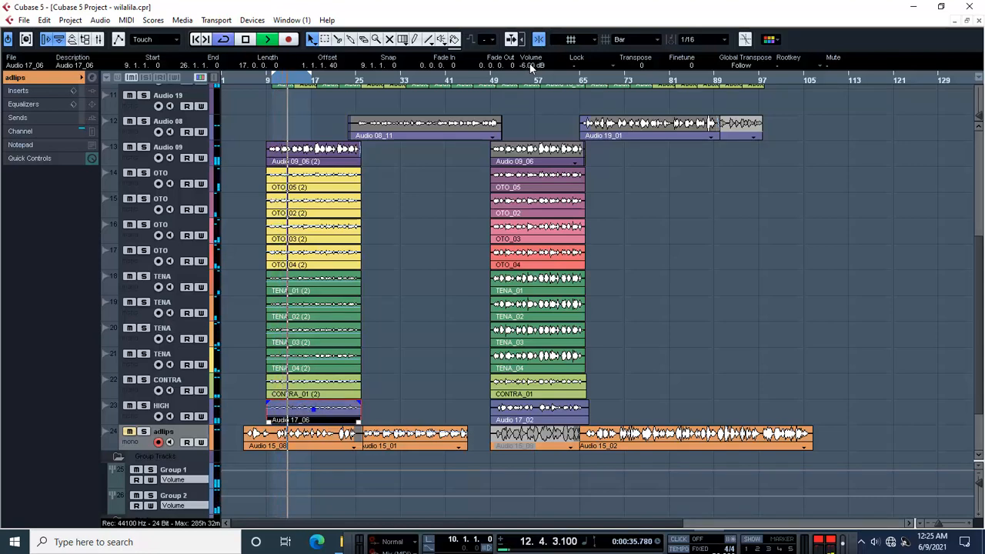
{"action": "scroll", "coordinate": [531, 66], "scroll_direction": "down", "scroll_amount": 1}
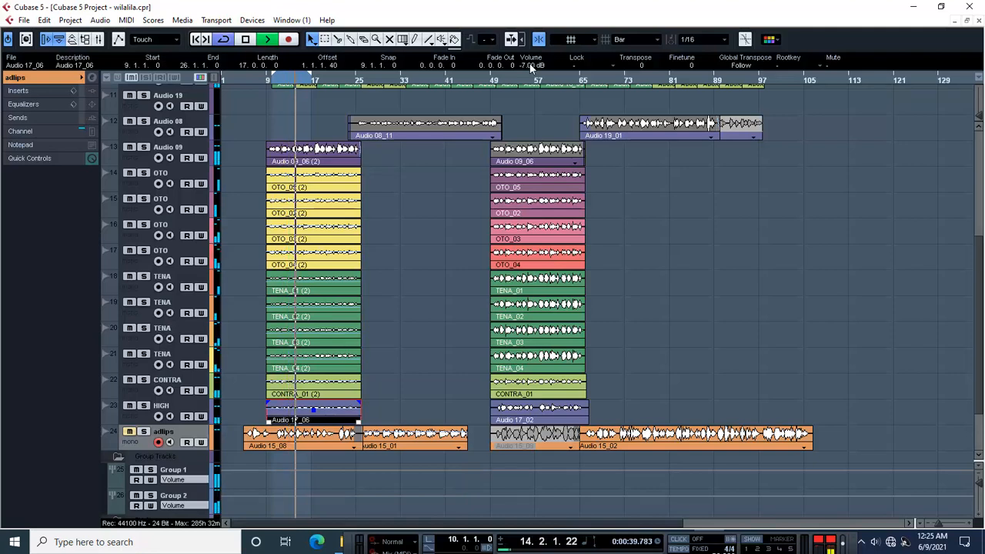
{"action": "scroll", "coordinate": [531, 67], "scroll_direction": "up", "scroll_amount": 2}
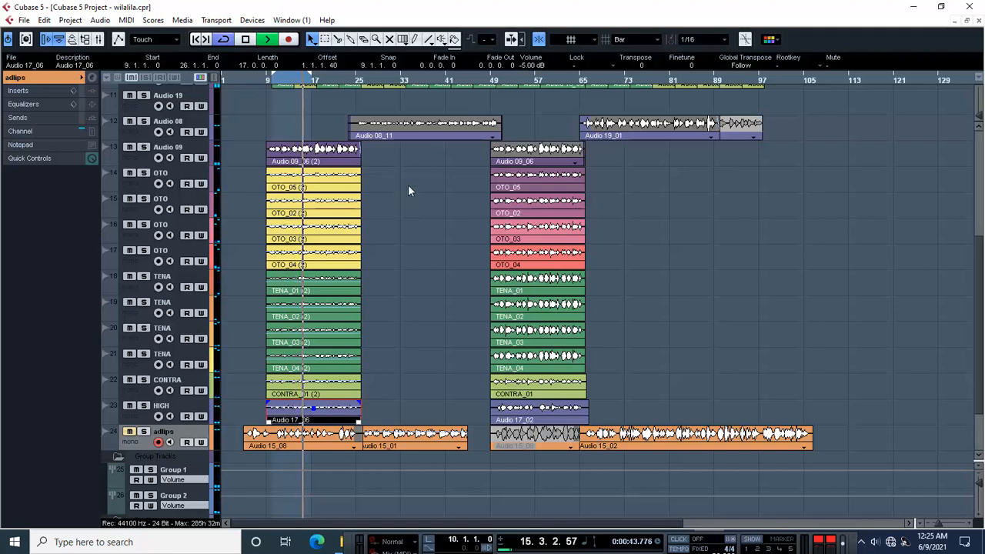
{"action": "key", "text": "space"}
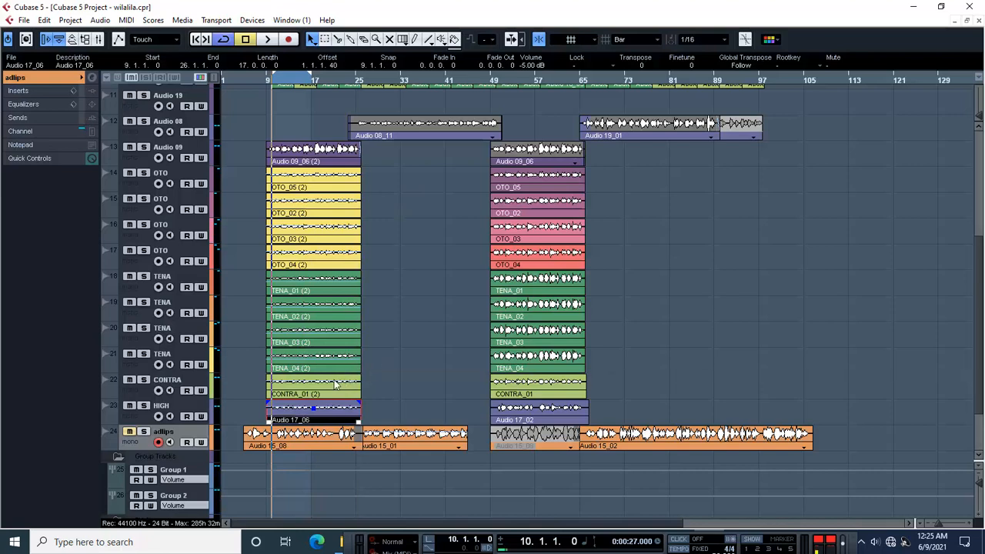
- Reselect the four TENA events at bar 9, start playback, and raise their volume to -9 dB
{"action": "left_click_drag", "start_coordinate": [368, 354], "coordinate": [244, 274]}
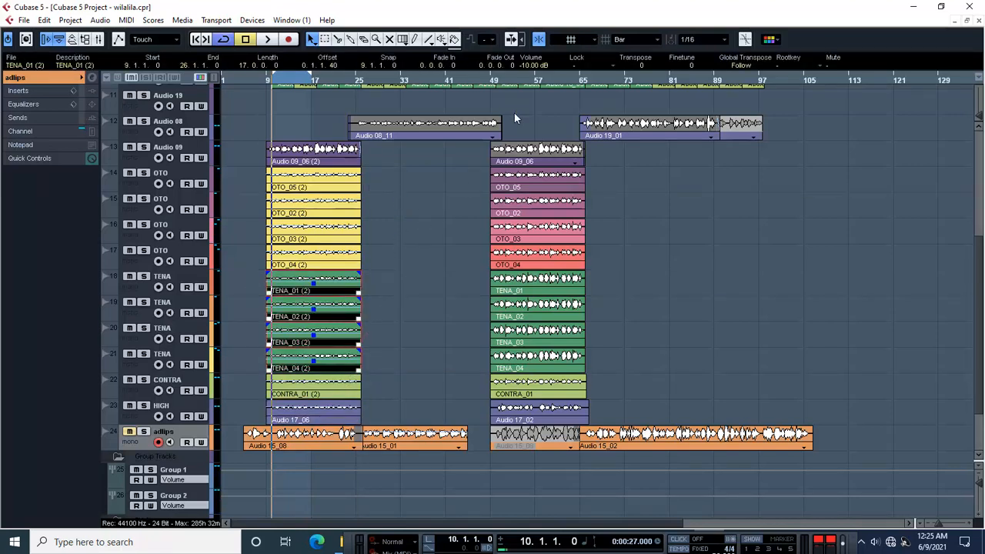
{"action": "key", "text": "space"}
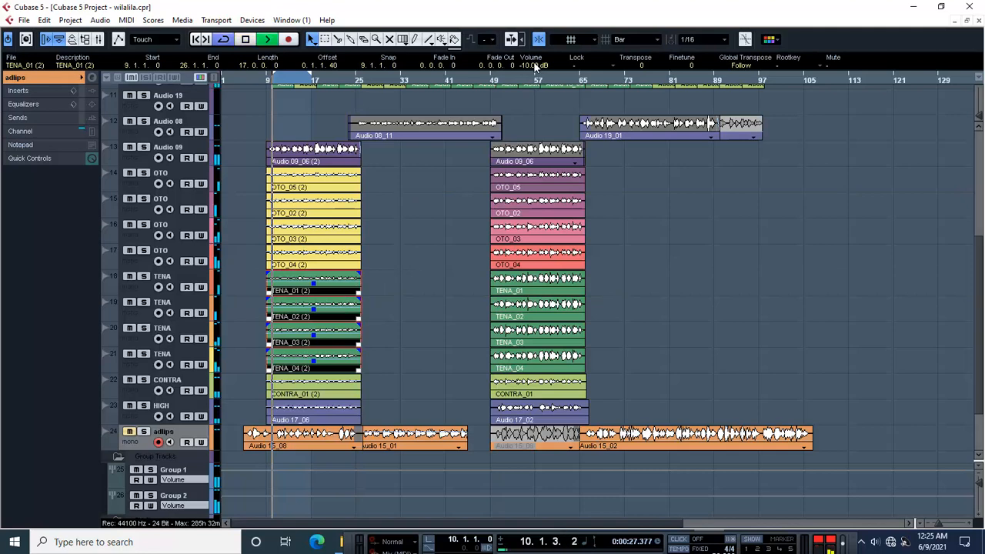
{"action": "scroll", "coordinate": [536, 68], "scroll_direction": "up", "scroll_amount": 2}
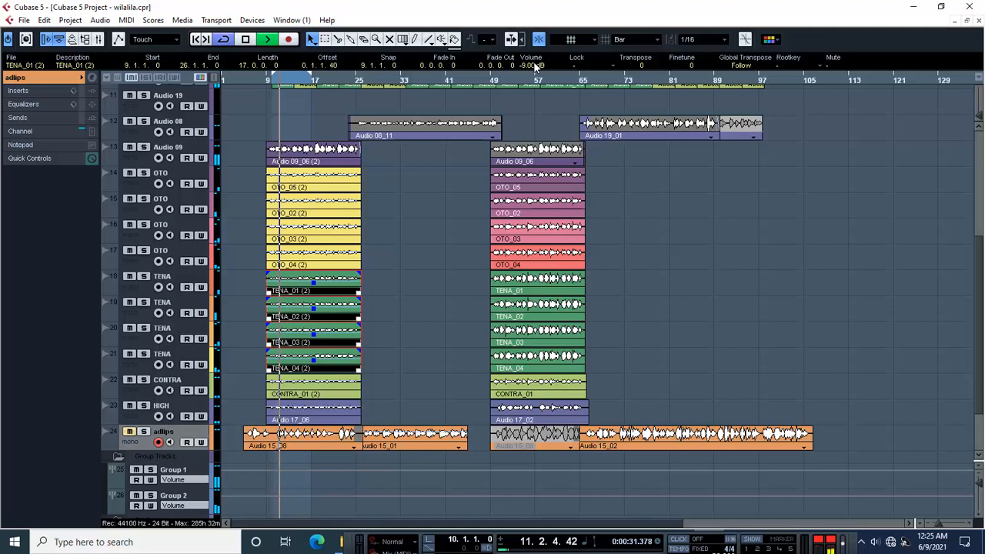
- Lower the volume of the four selected TENA events at bar 9 to -10 dB and stop playback
{"action": "scroll", "coordinate": [537, 68], "scroll_direction": "down", "scroll_amount": 2}
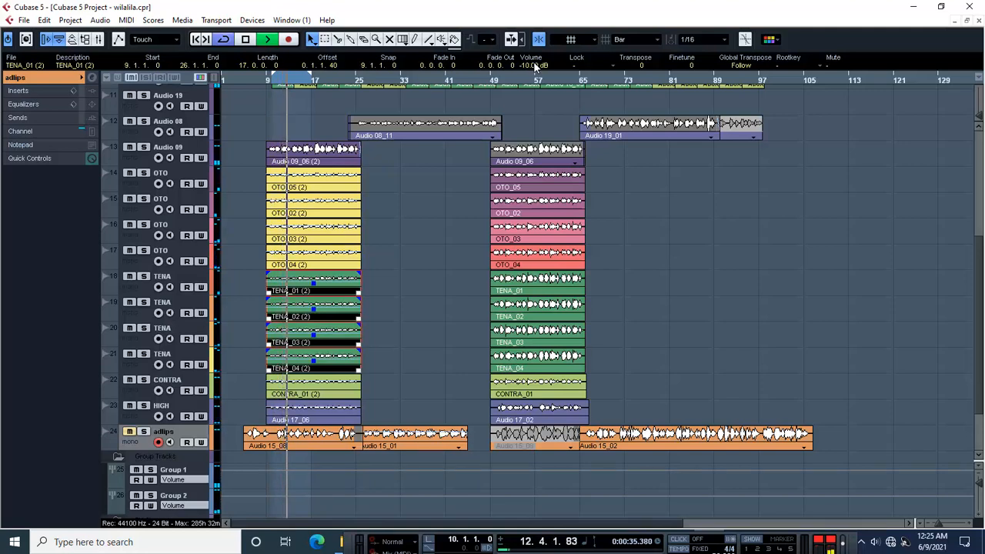
{"action": "key", "text": "space"}
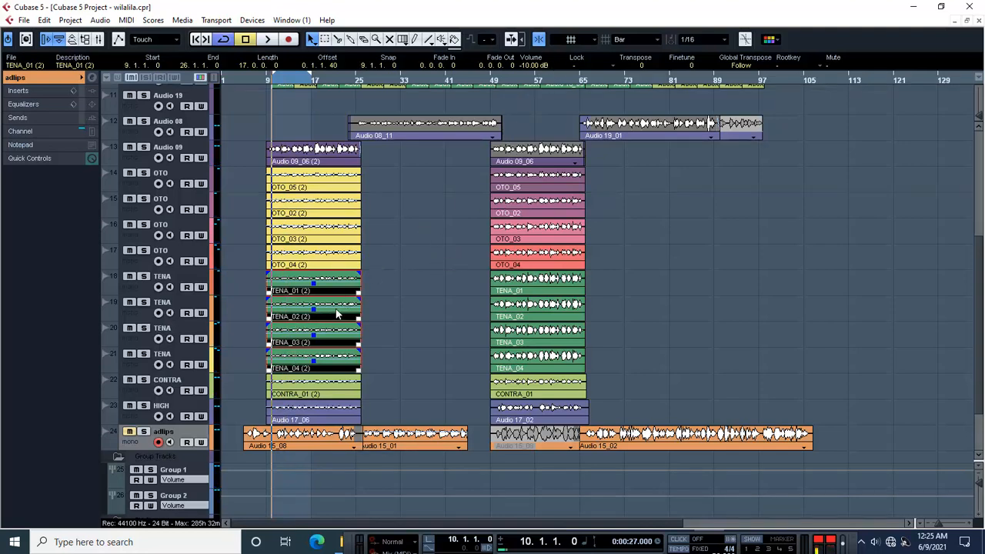
- Select the four OTO events at bar 9, listen to them in the mix, deselect them and stop playback
{"action": "left_click_drag", "start_coordinate": [397, 254], "coordinate": [234, 180]}
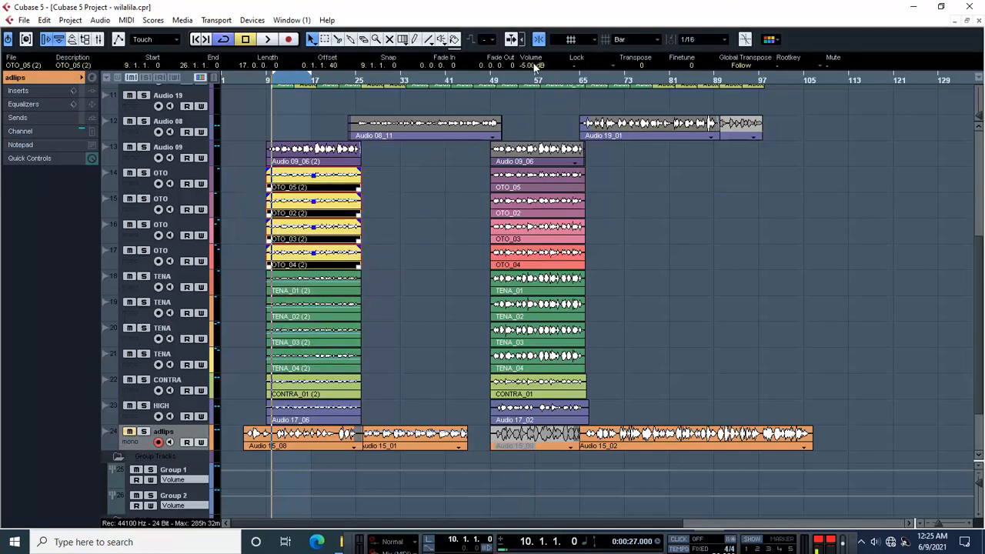
{"action": "key", "text": "space"}
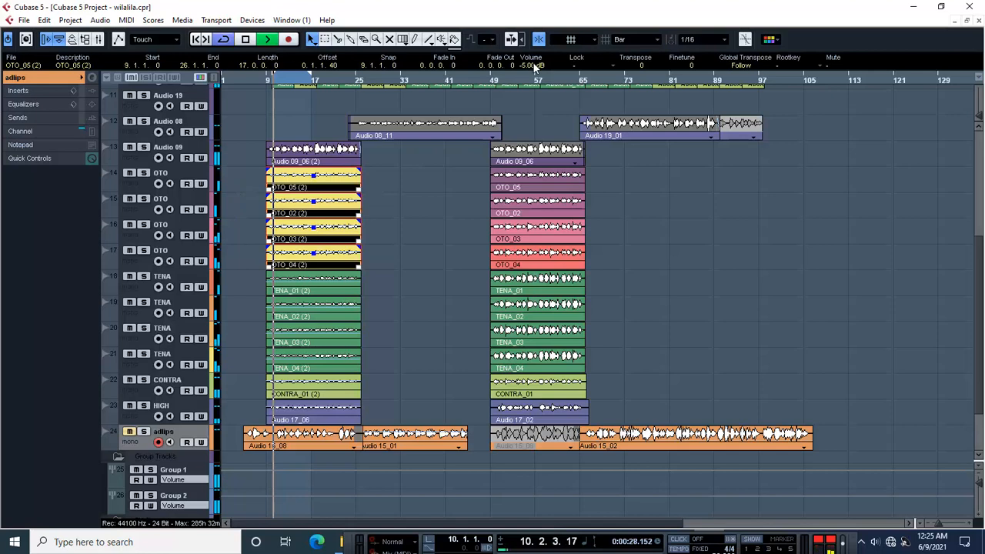
{"action": "left_click", "coordinate": [400, 300]}
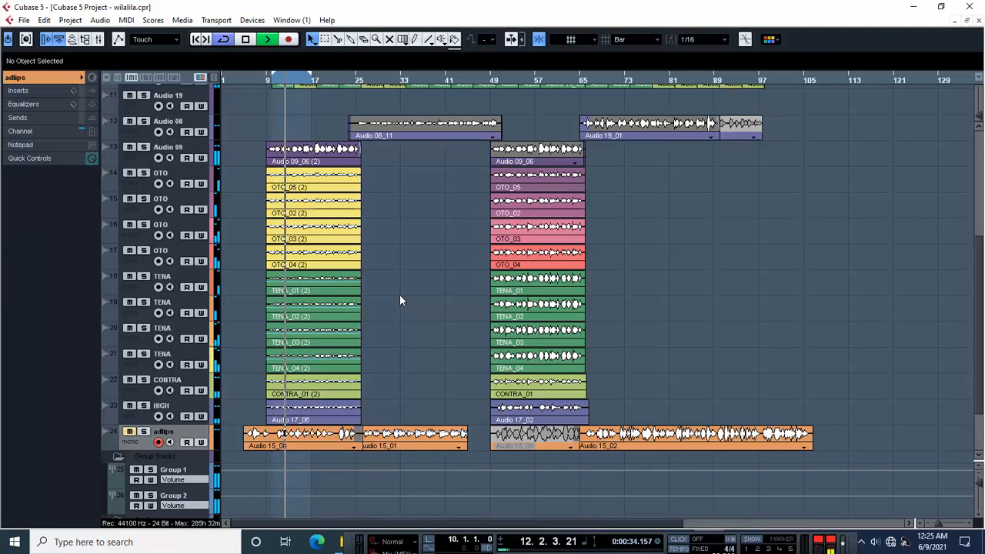
{"action": "key", "text": "space"}
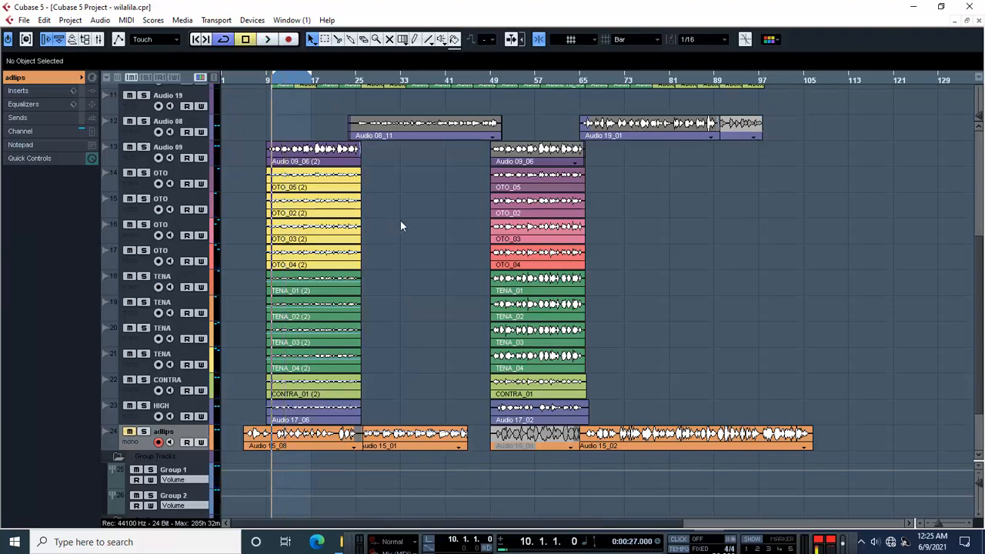
- Save Group 2's FabFilter Pro-Q 3 settings to the existing preset d and close the plug-in window
{"action": "left_click", "coordinate": [145, 163]}
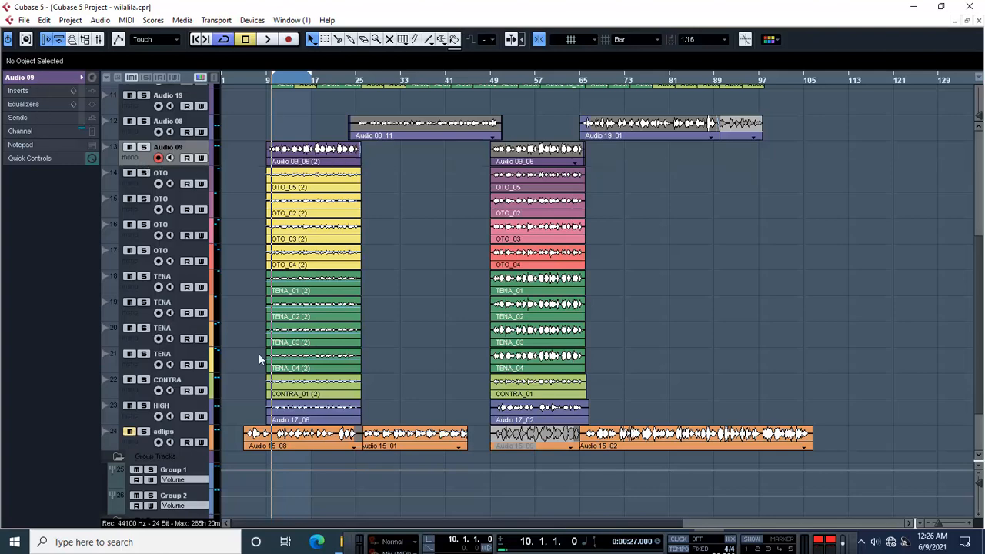
{"action": "scroll", "coordinate": [246, 490], "scroll_direction": "down", "scroll_amount": 3}
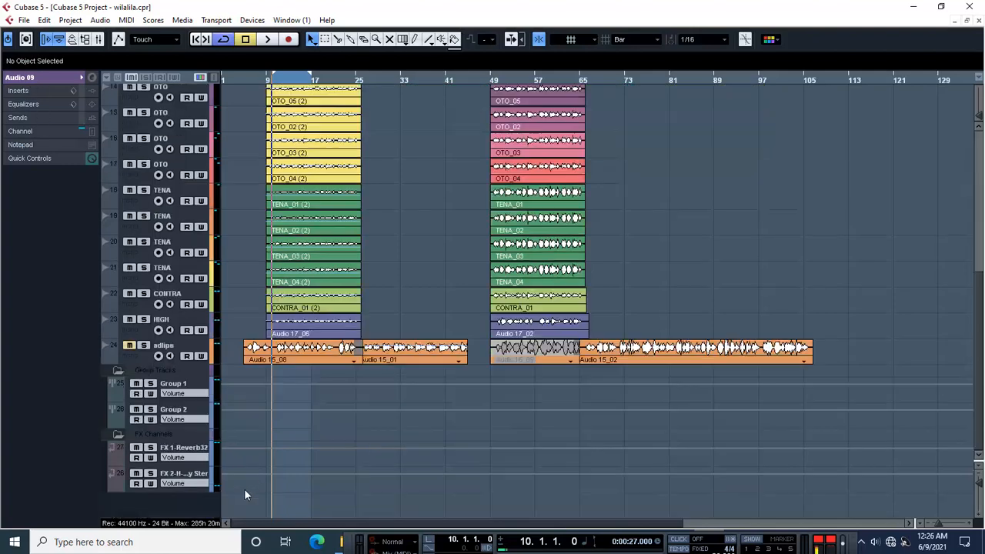
{"action": "left_click", "coordinate": [190, 410]}
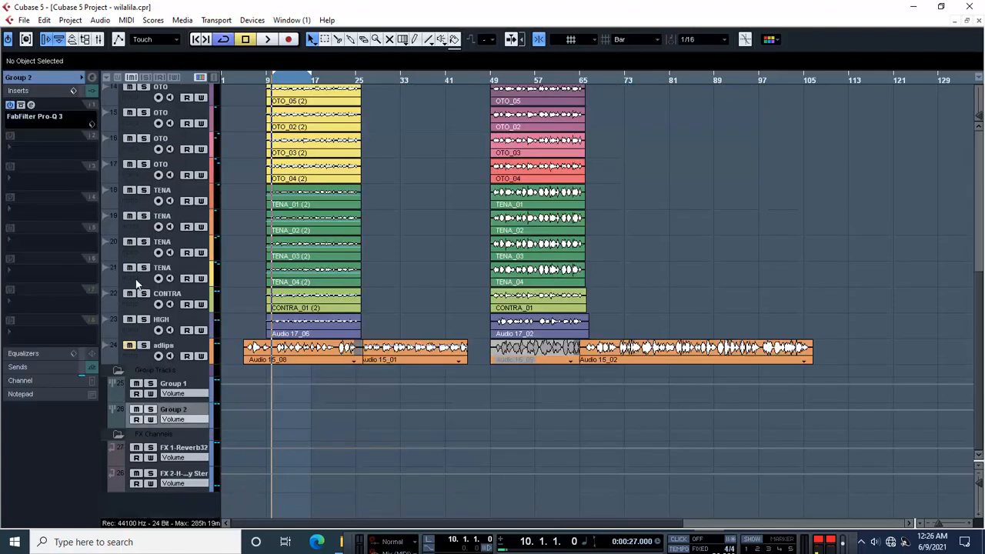
{"action": "left_click", "coordinate": [32, 106]}
{"action": "left_click", "coordinate": [430, 108]}
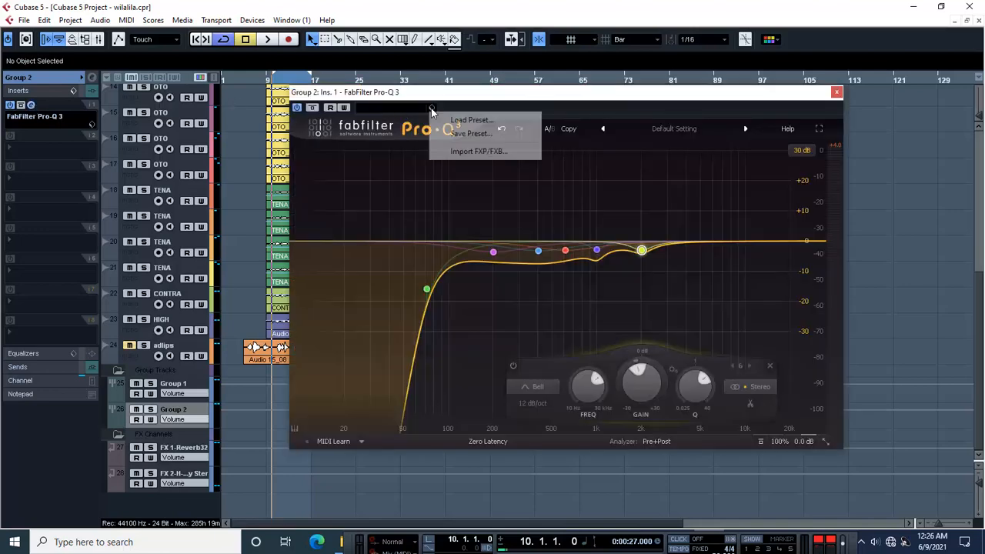
{"action": "left_click", "coordinate": [486, 138]}
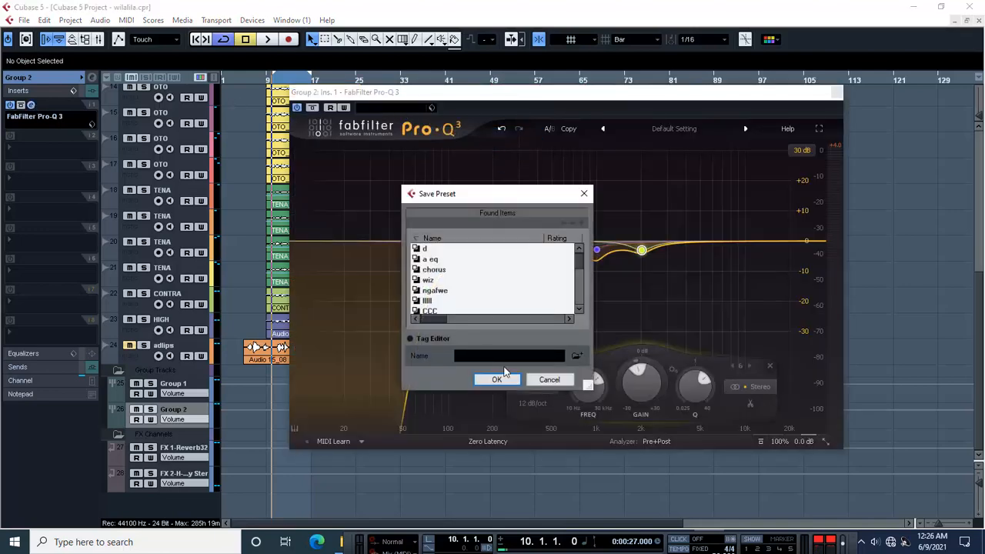
{"action": "left_click", "coordinate": [430, 248]}
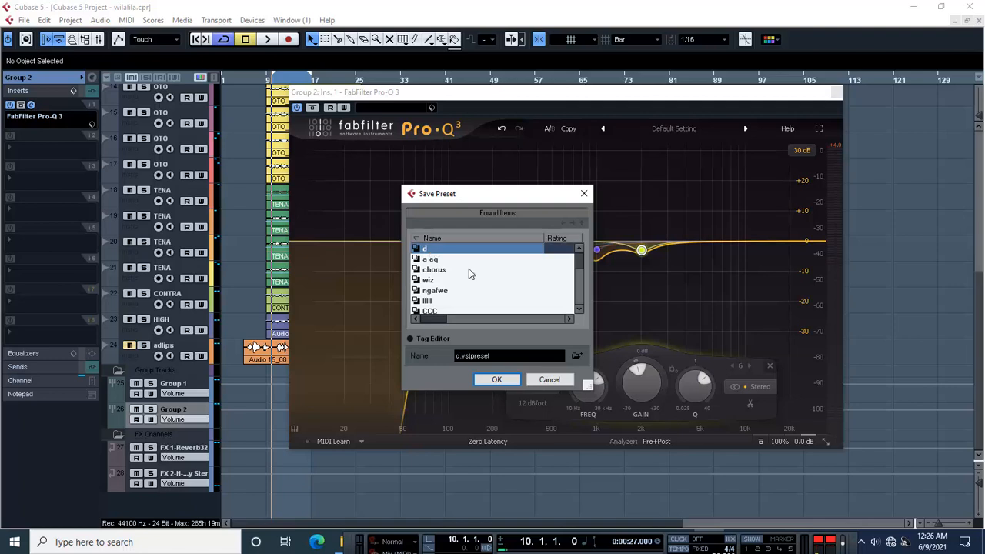
{"action": "left_click", "coordinate": [496, 381]}
{"action": "left_click", "coordinate": [448, 315]}
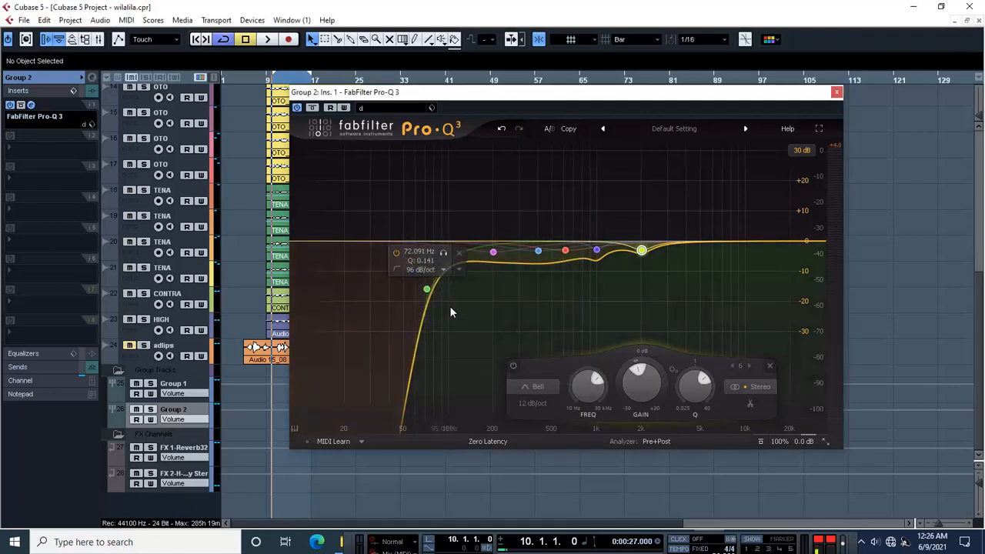
{"action": "left_click", "coordinate": [837, 93]}
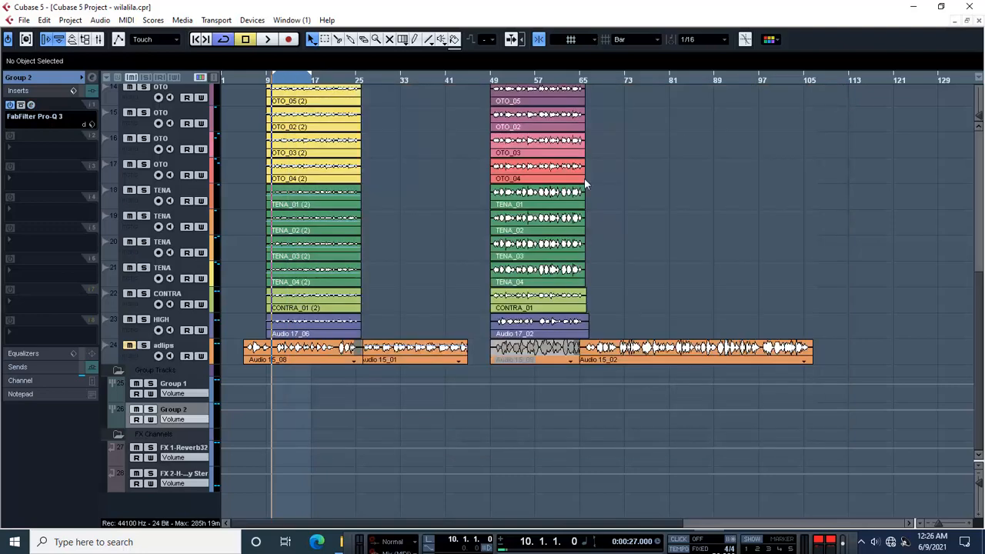
- Copy the Group 2 channel settings, including its FabFilter Pro-Q 3 insert, to Group 1 in the mixer and close the mixer
{"action": "left_click", "coordinate": [190, 388]}
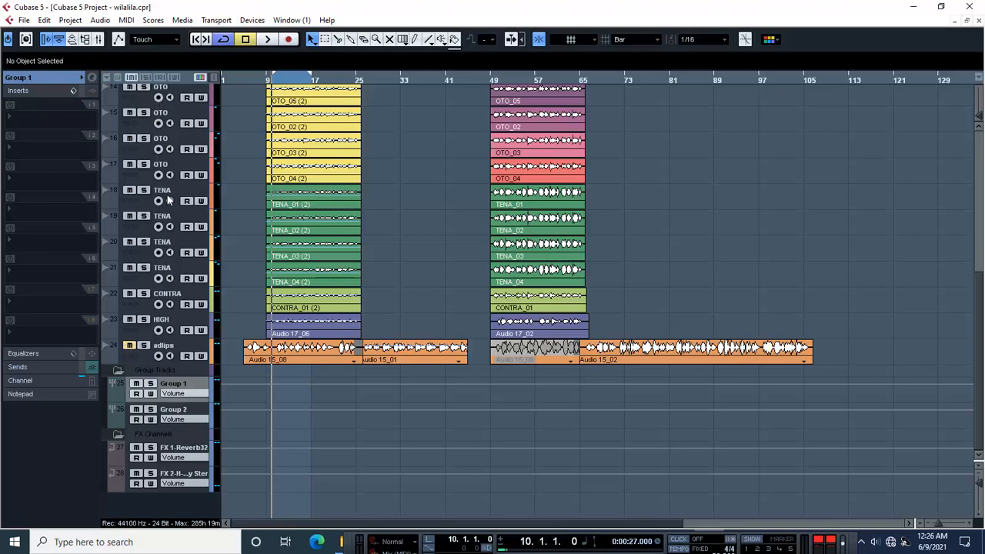
{"action": "left_click", "coordinate": [97, 41]}
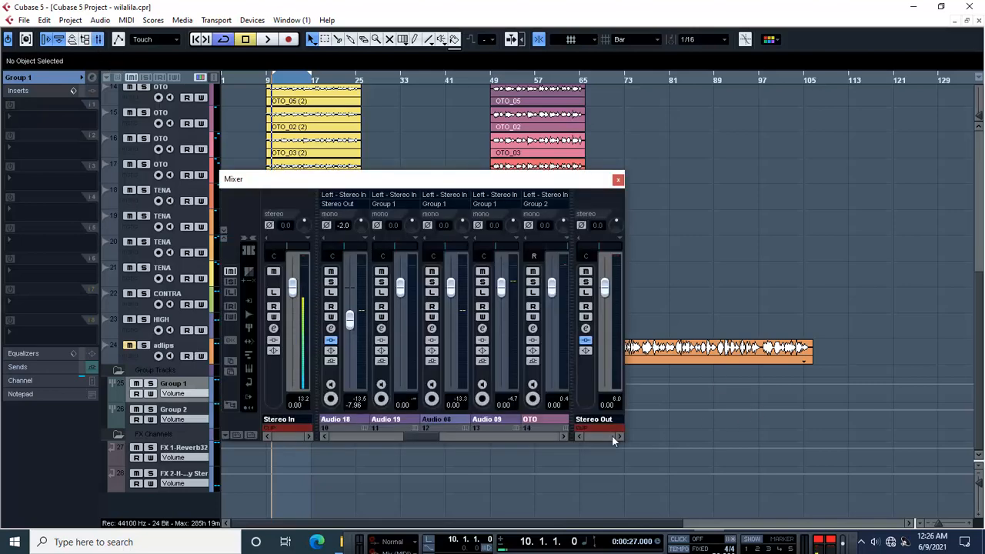
{"action": "left_click_drag", "start_coordinate": [428, 436], "coordinate": [603, 436]}
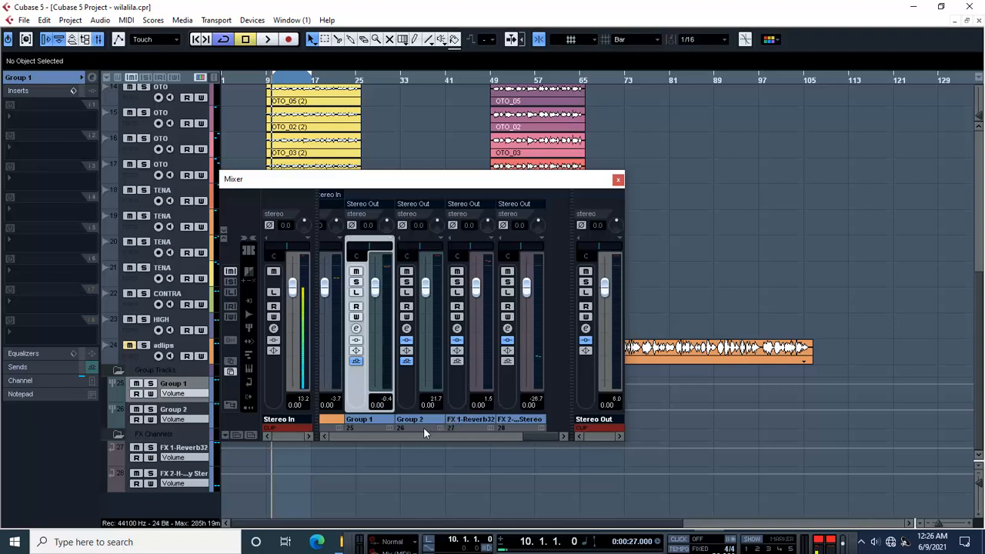
{"action": "left_click", "coordinate": [407, 397]}
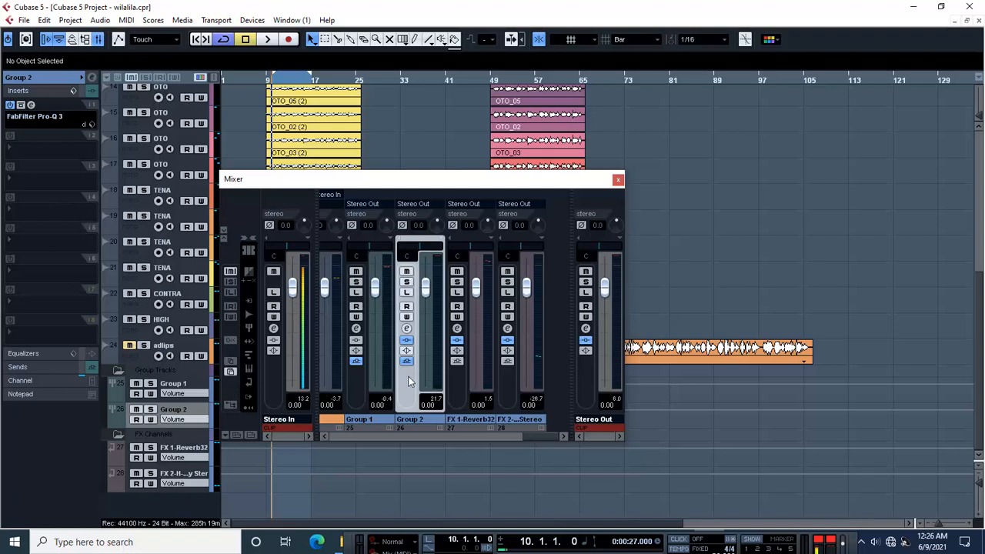
{"action": "left_click", "coordinate": [359, 398]}
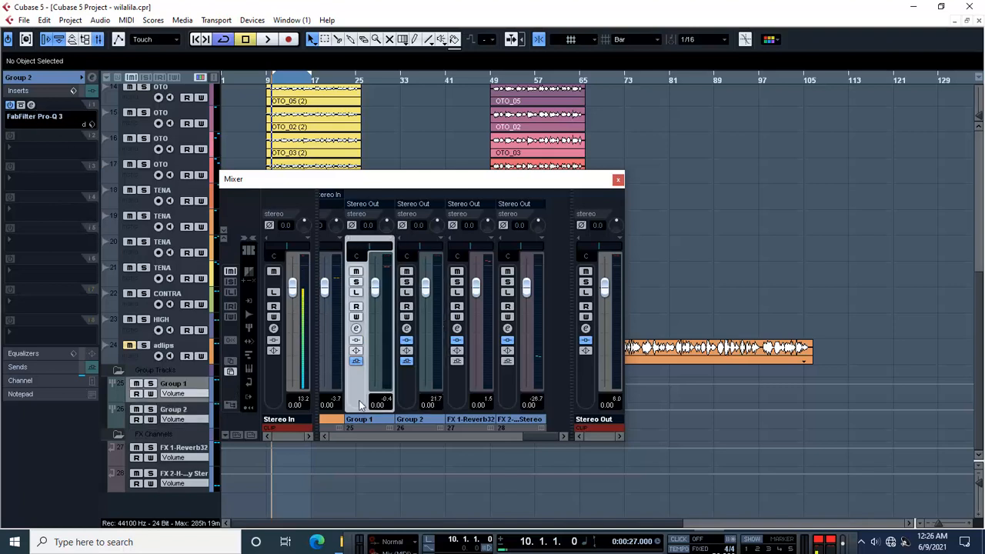
{"action": "left_click", "coordinate": [232, 373]}
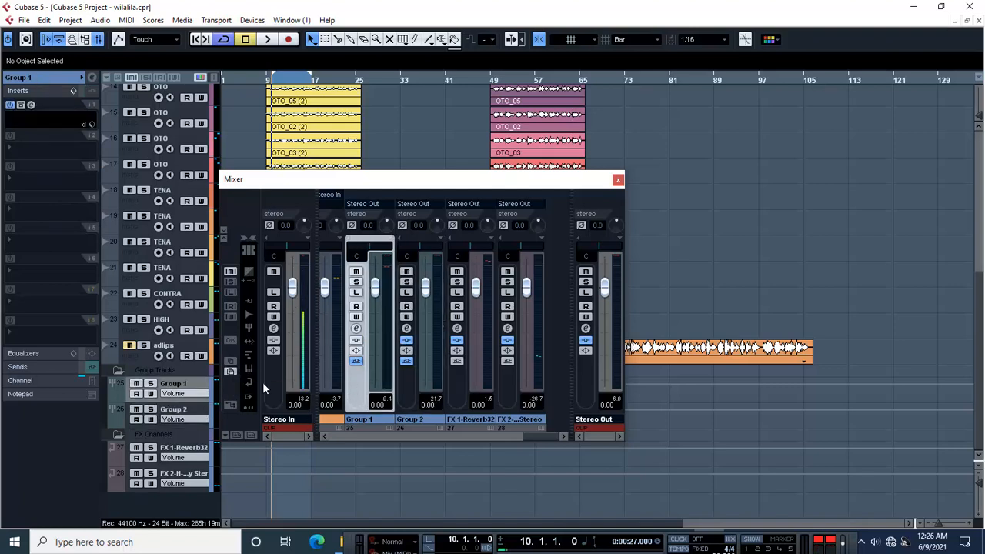
{"action": "left_click", "coordinate": [618, 180]}
- Play back the mix with the EQ now on Group 1, stop, and save the project
{"action": "scroll", "coordinate": [442, 194], "scroll_direction": "up", "scroll_amount": 6}
{"action": "scroll", "coordinate": [442, 194], "scroll_direction": "down", "scroll_amount": 5}
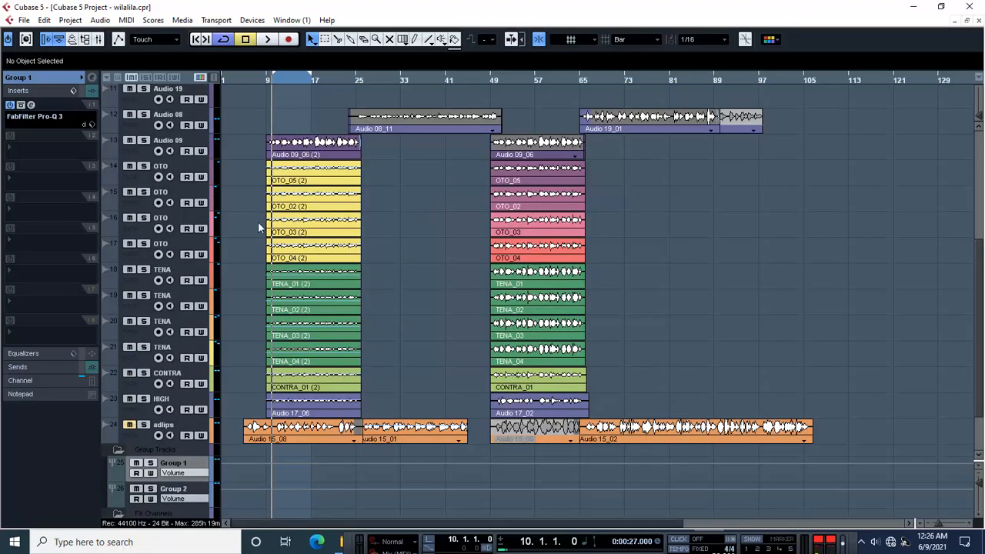
{"action": "key", "text": "space"}
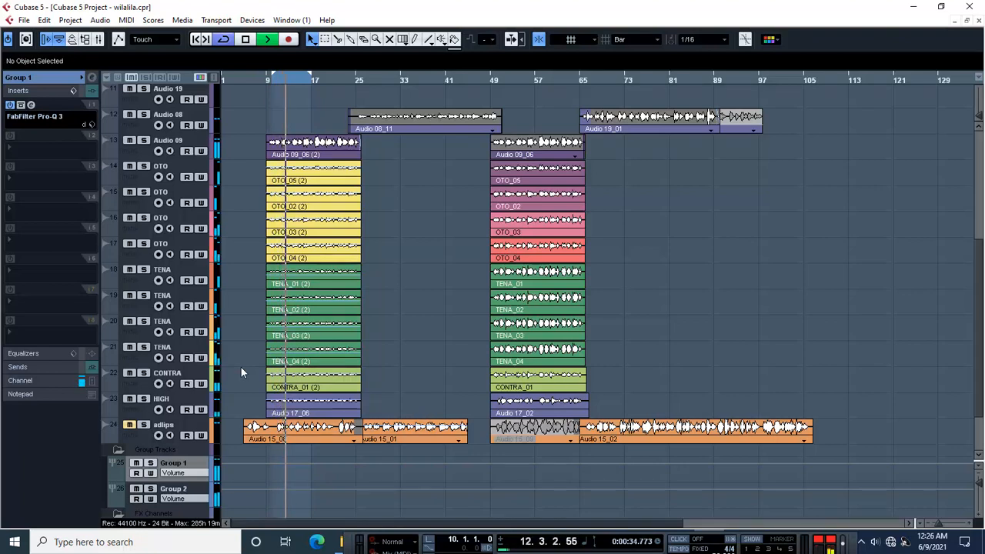
{"action": "key", "text": "space"}
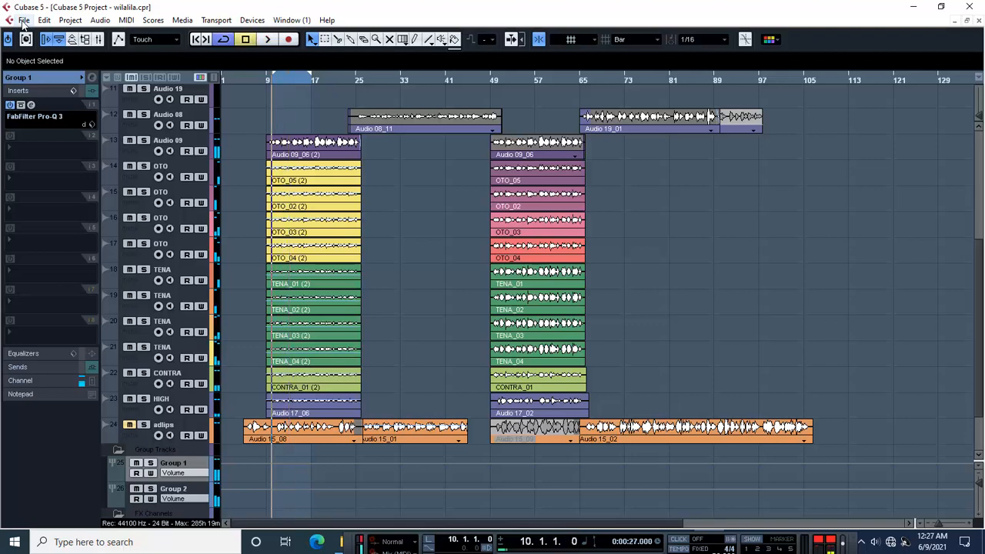
{"action": "left_click", "coordinate": [23, 20]}
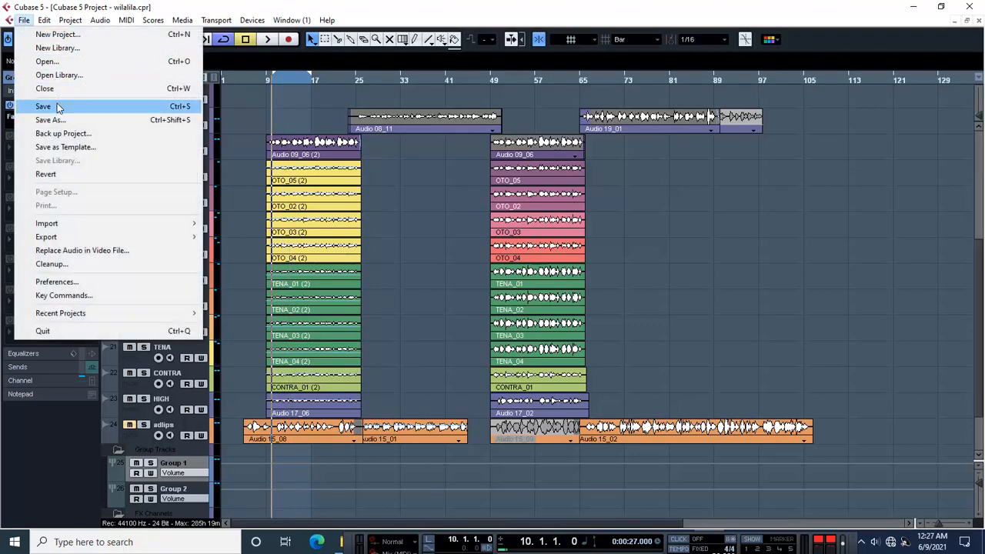
{"action": "left_click", "coordinate": [57, 106]}
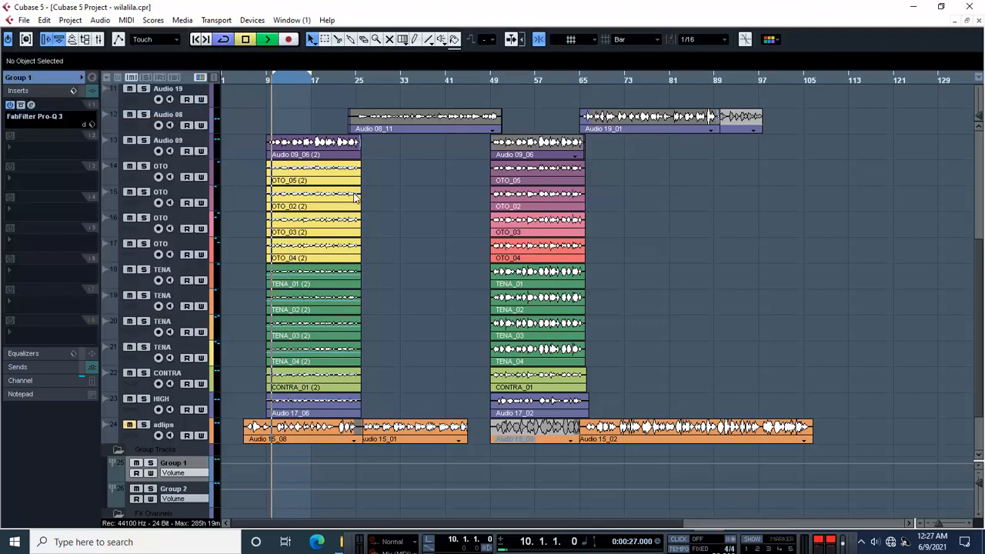
- Replay the looped section while looking over the instrument, vocal and group tracks, and stop playback
{"action": "key", "text": "space"}
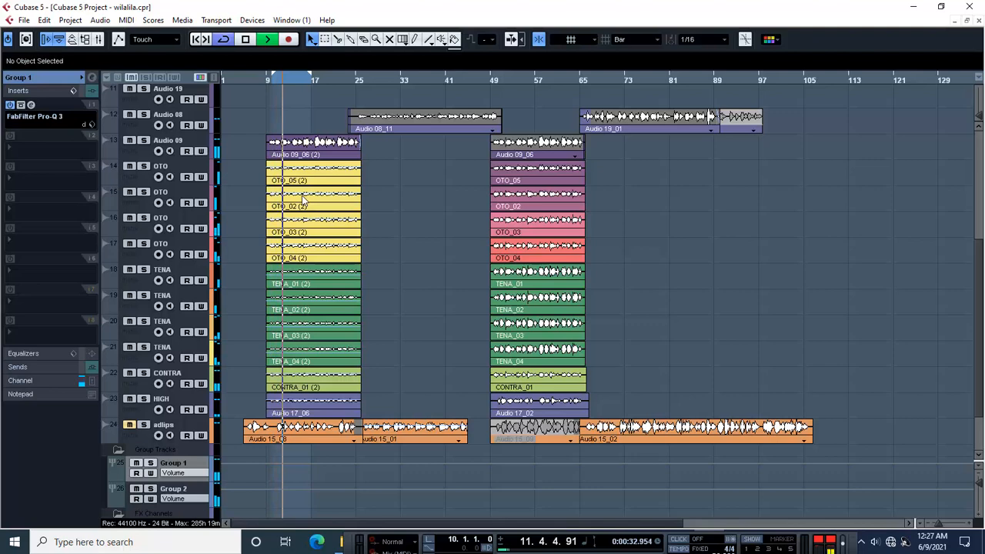
{"action": "scroll", "coordinate": [412, 214], "scroll_direction": "up", "scroll_amount": 5}
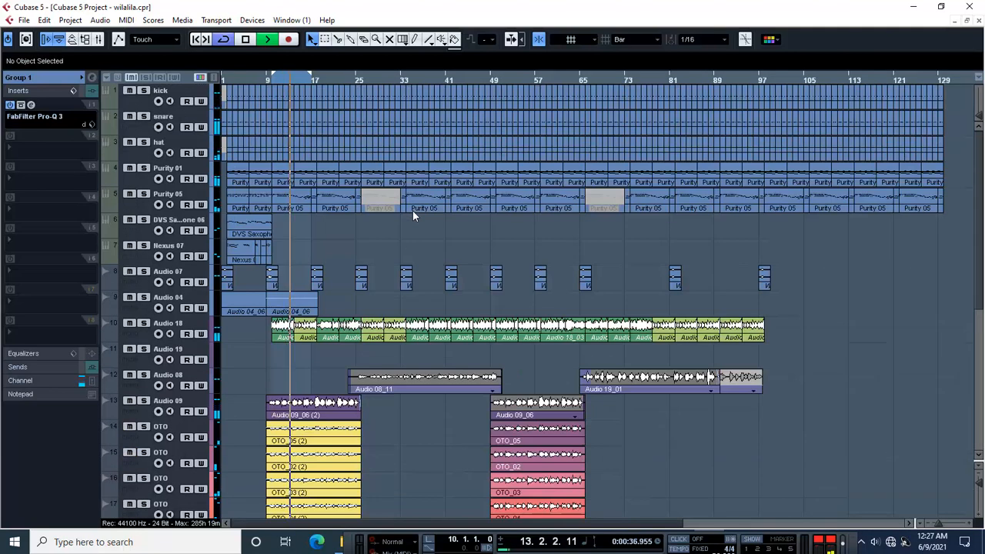
{"action": "scroll", "coordinate": [412, 214], "scroll_direction": "down", "scroll_amount": 6}
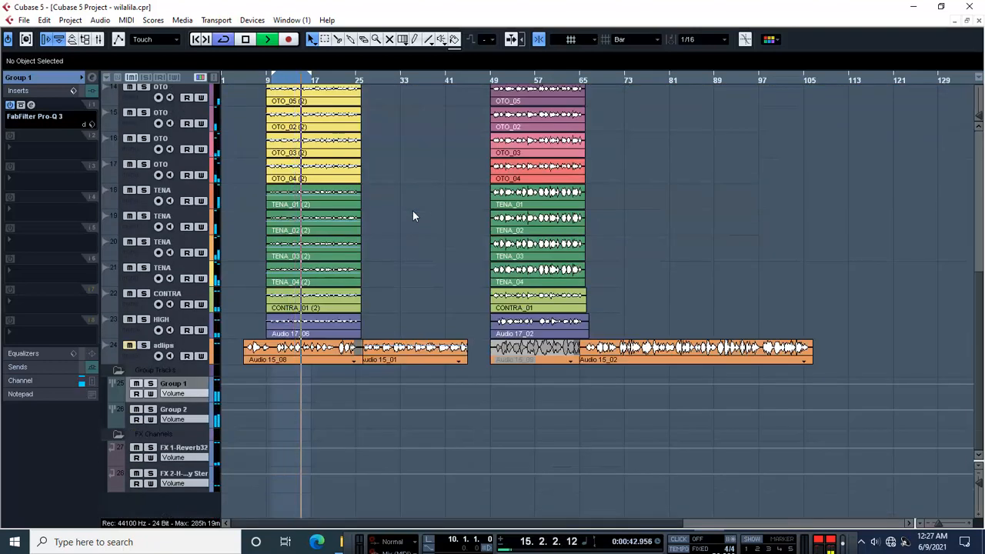
{"action": "key", "text": "space"}
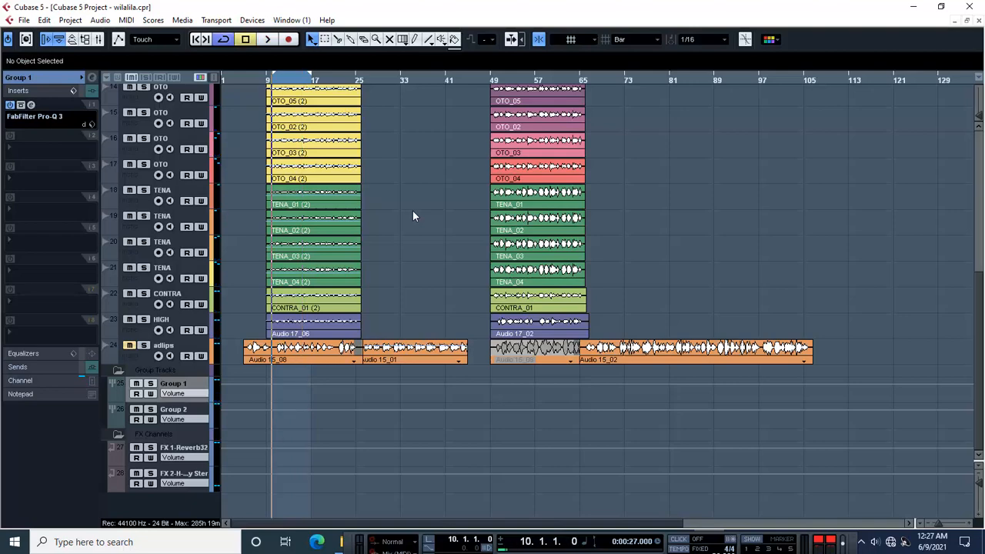
- Check Audio 09's output routing in its track settings and select Group 1 to show its inserts
{"action": "scroll", "coordinate": [425, 248], "scroll_direction": "up", "scroll_amount": 3}
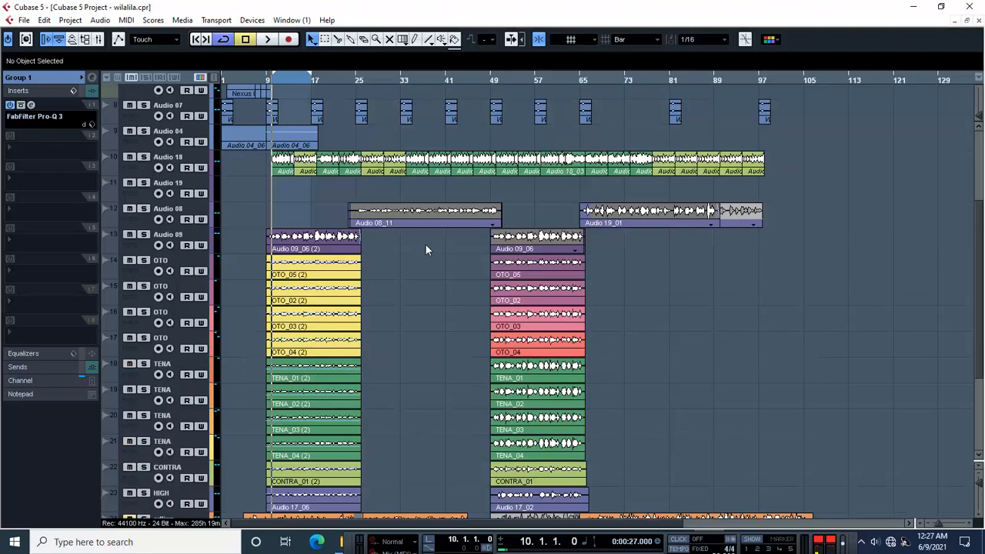
{"action": "scroll", "coordinate": [426, 246], "scroll_direction": "down", "scroll_amount": 3}
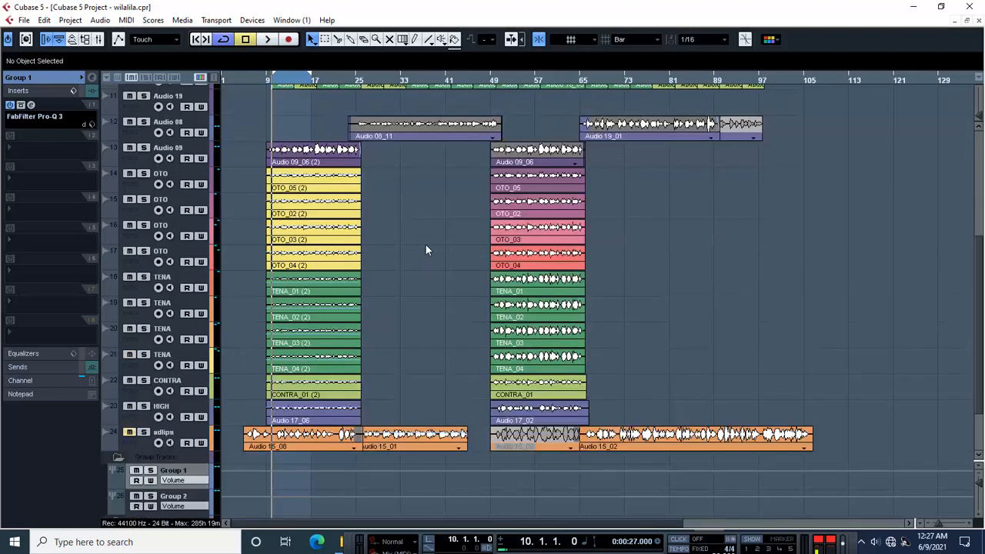
{"action": "left_click", "coordinate": [135, 164]}
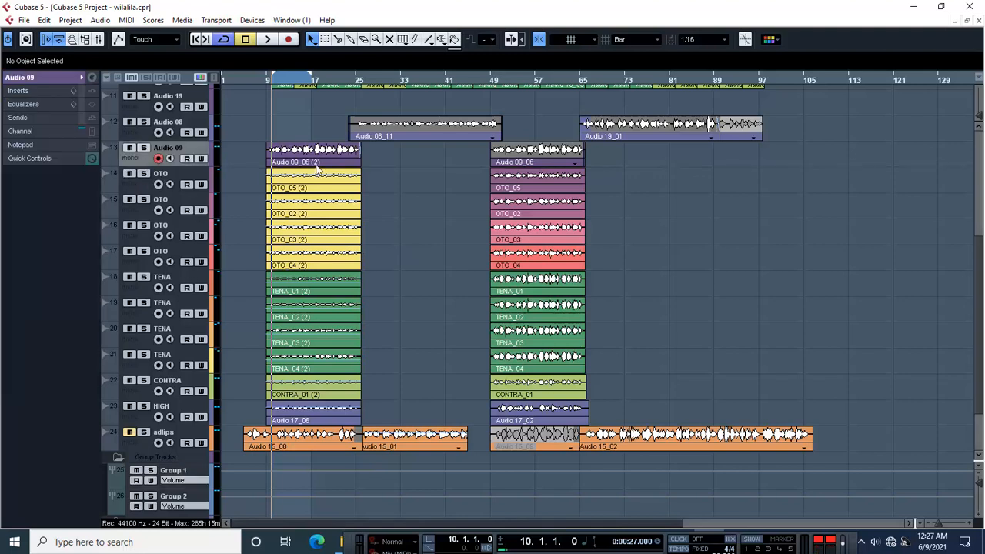
{"action": "left_click", "coordinate": [25, 80]}
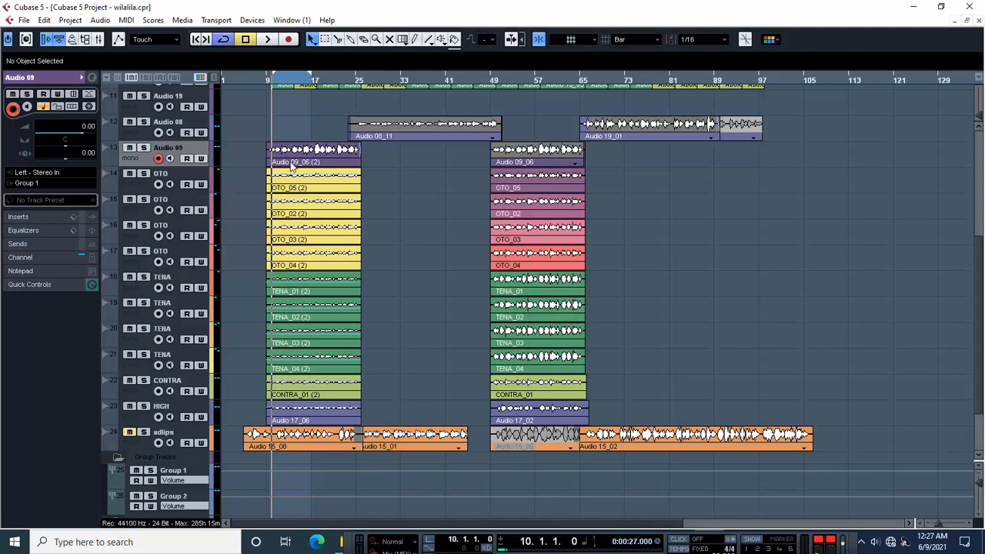
{"action": "scroll", "coordinate": [255, 274], "scroll_direction": "down", "scroll_amount": 3}
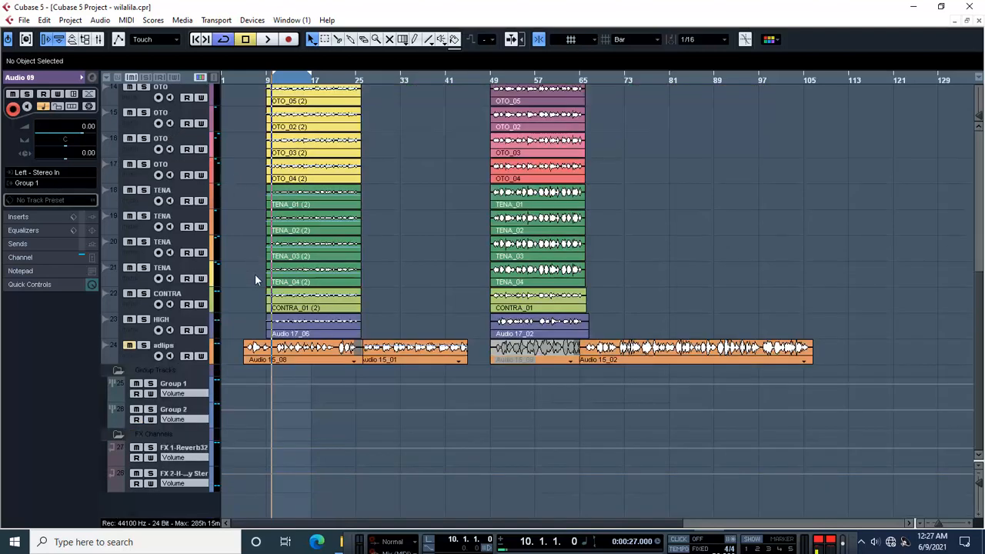
{"action": "left_click", "coordinate": [199, 388]}
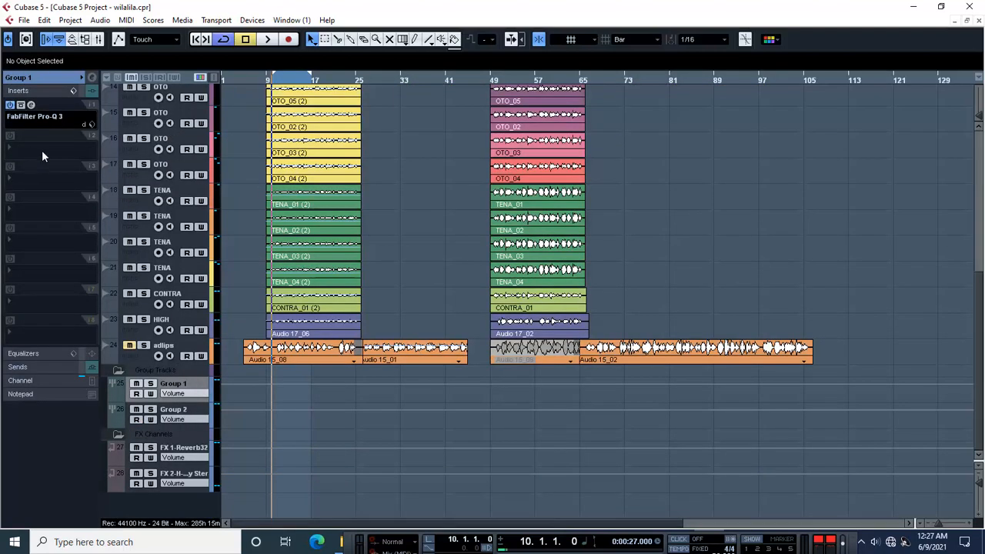
- Insert the Compressor DeEsser plug-in in Group 1's second insert slot and move its window clear of the right-hand events
{"action": "left_click", "coordinate": [20, 151]}
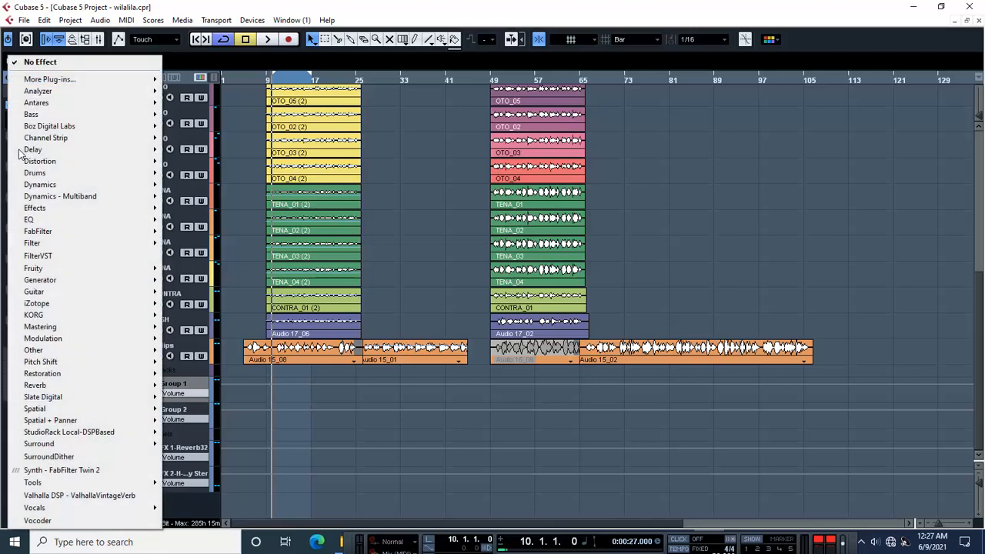
{"action": "mouse_move", "coordinate": [92, 80]}
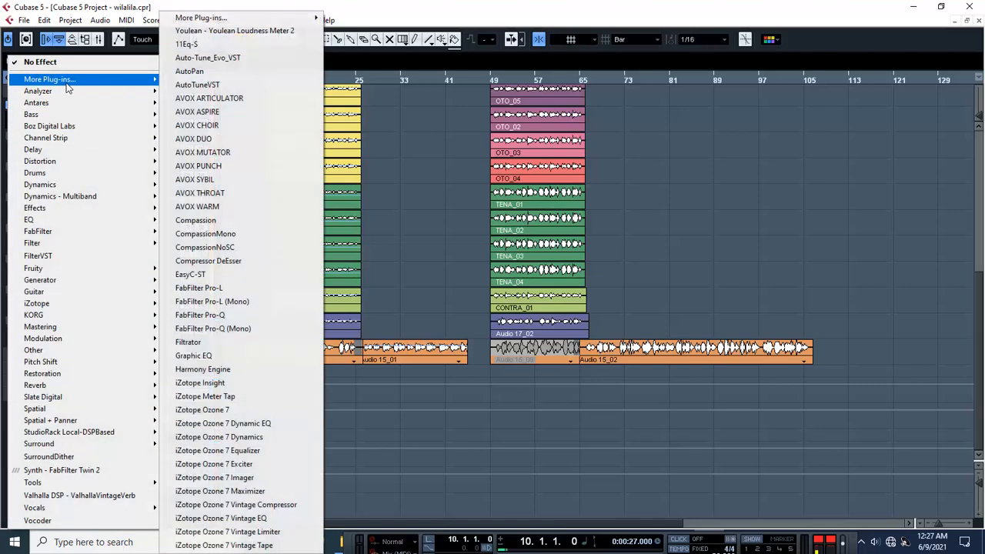
{"action": "left_click", "coordinate": [231, 261]}
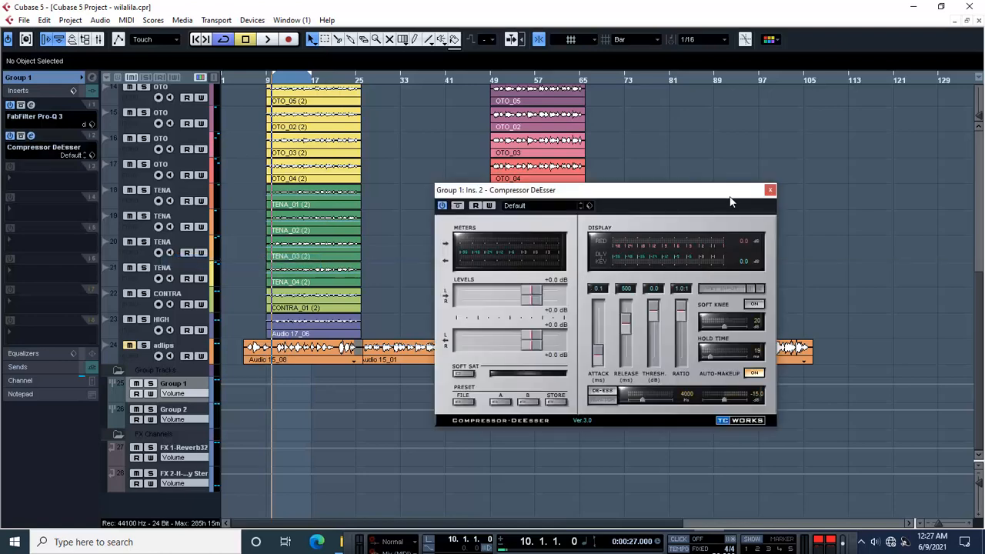
{"action": "left_click_drag", "start_coordinate": [678, 193], "coordinate": [510, 154]}
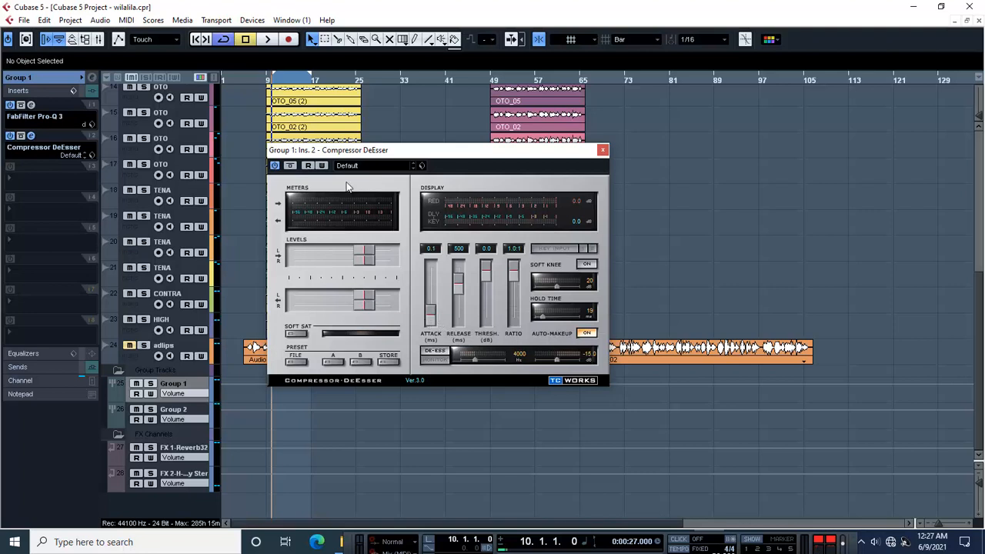
- Load the Warm Vocal preset in Group 1's Compressor DeEsser, replace its settings with the saved CHIKWA preset, and close the preset browser
{"action": "left_click", "coordinate": [369, 168]}
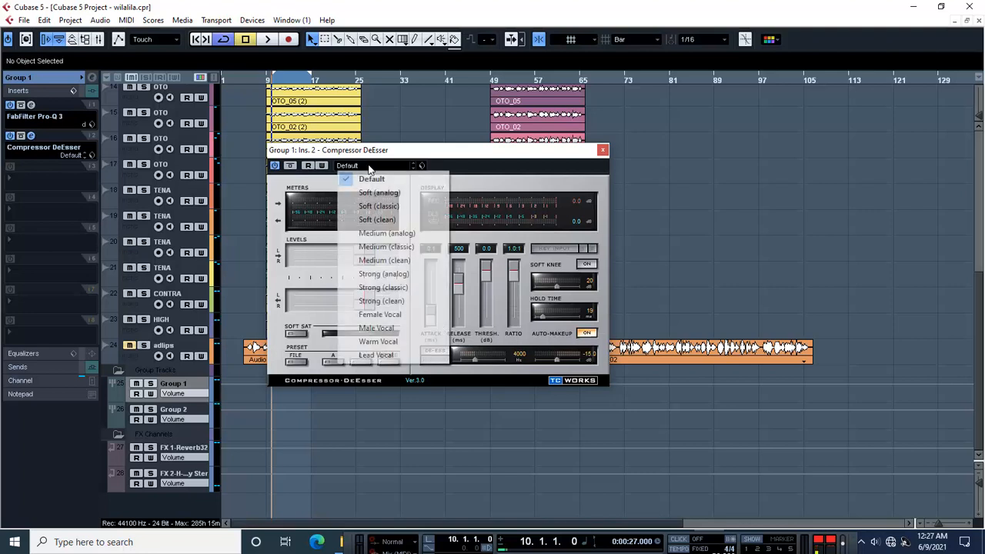
{"action": "left_click", "coordinate": [397, 343]}
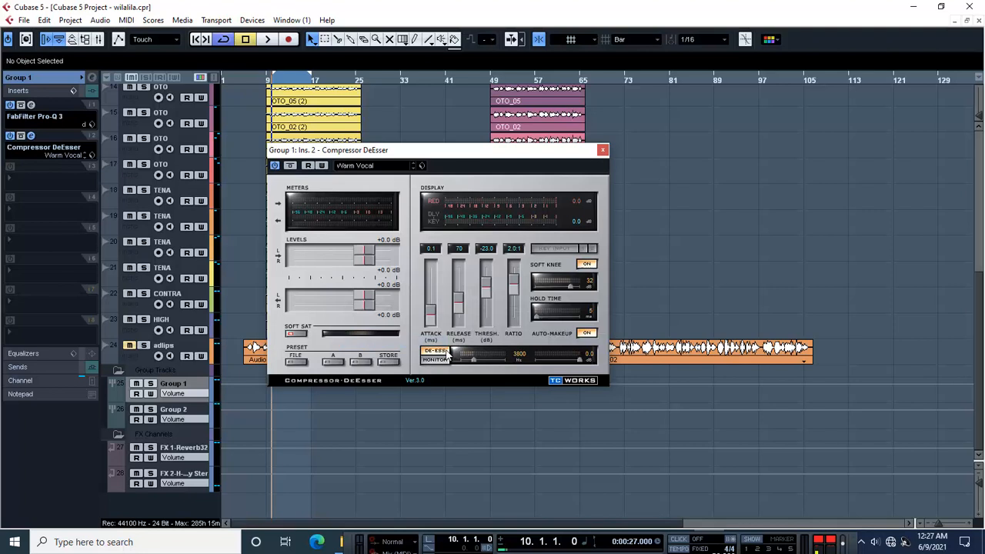
{"action": "left_click", "coordinate": [421, 166]}
{"action": "left_click", "coordinate": [450, 176]}
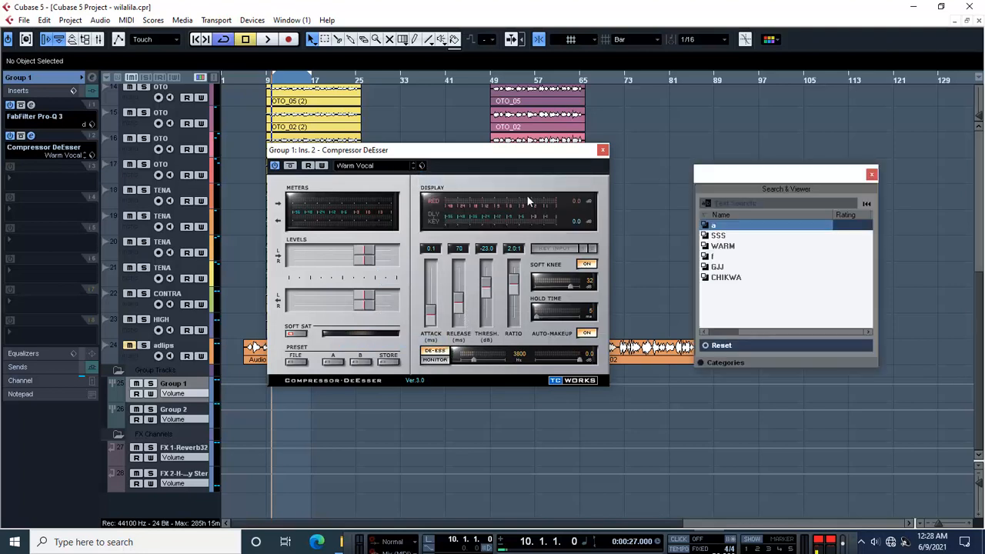
{"action": "left_click", "coordinate": [743, 278]}
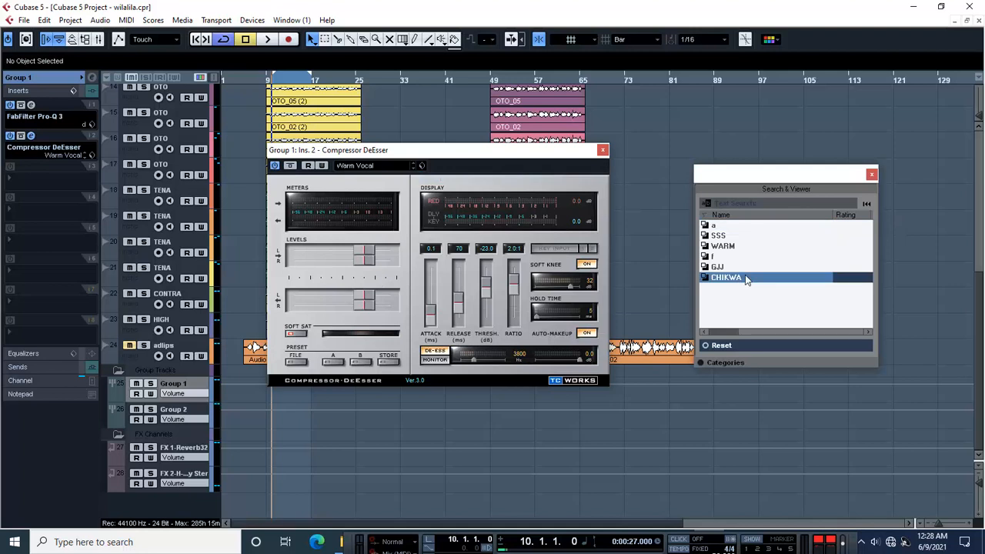
{"action": "left_click", "coordinate": [871, 175]}
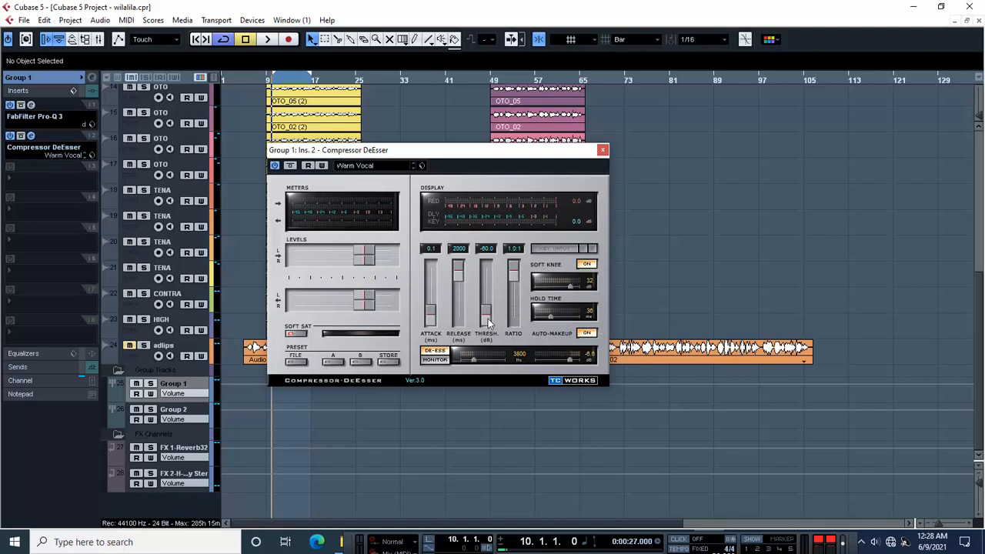
- Set Group 1's compressor threshold to about -22.5 dB and its ratio to 1.6:1 while the looped section plays, and stop playback
{"action": "left_click_drag", "start_coordinate": [490, 317], "coordinate": [514, 351]}
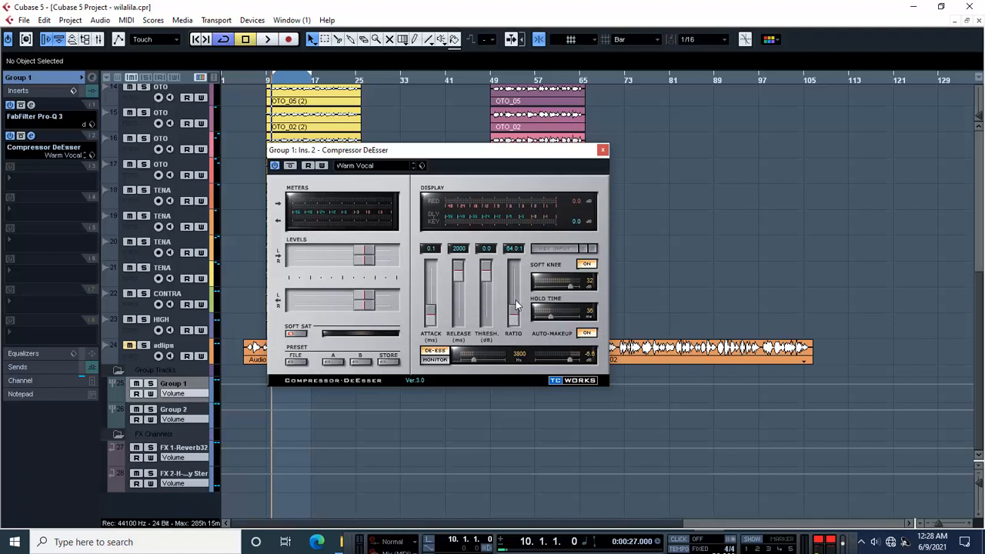
{"action": "key", "text": "space"}
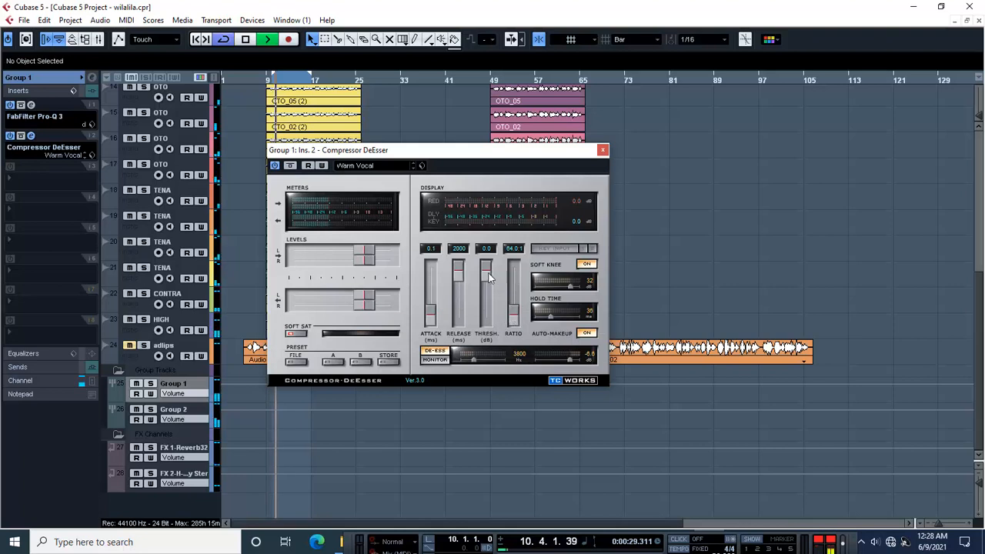
{"action": "mouse_move", "coordinate": [486, 271]}
{"action": "left_mouse_down"}
{"action": "mouse_move", "coordinate": [489, 285]}
{"action": "mouse_move", "coordinate": [487, 274]}
{"action": "left_mouse_up"}
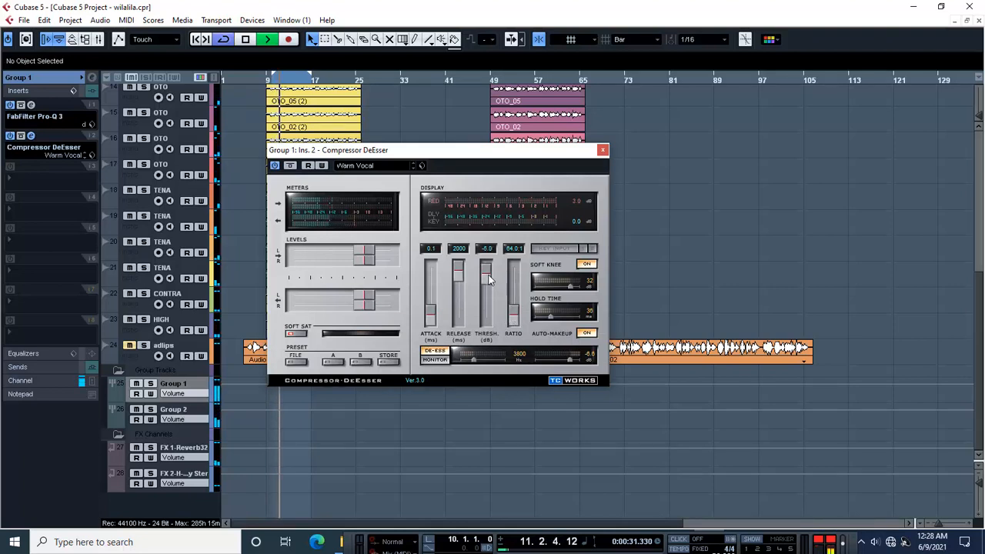
{"action": "left_click_drag", "start_coordinate": [513, 316], "coordinate": [489, 290]}
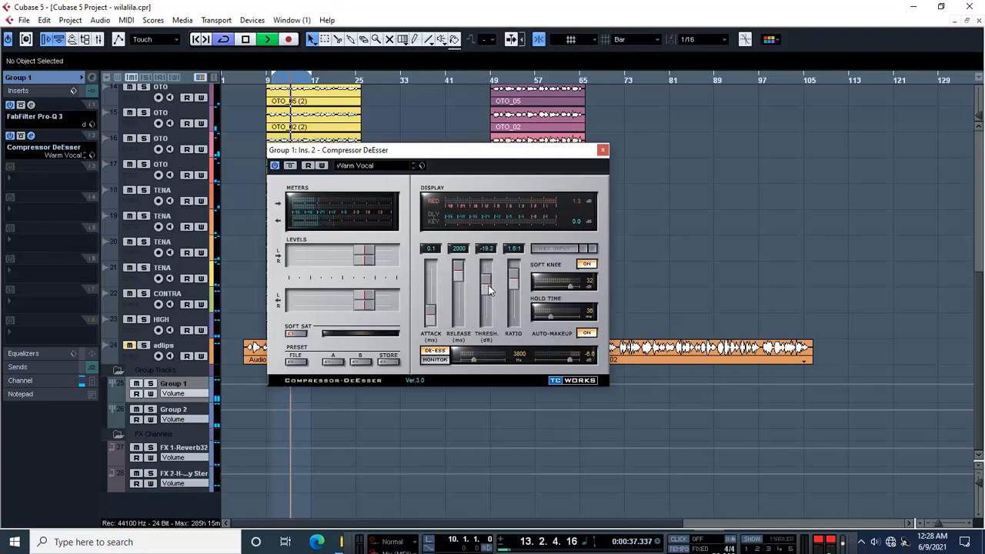
{"action": "left_click_drag", "start_coordinate": [488, 288], "coordinate": [489, 291]}
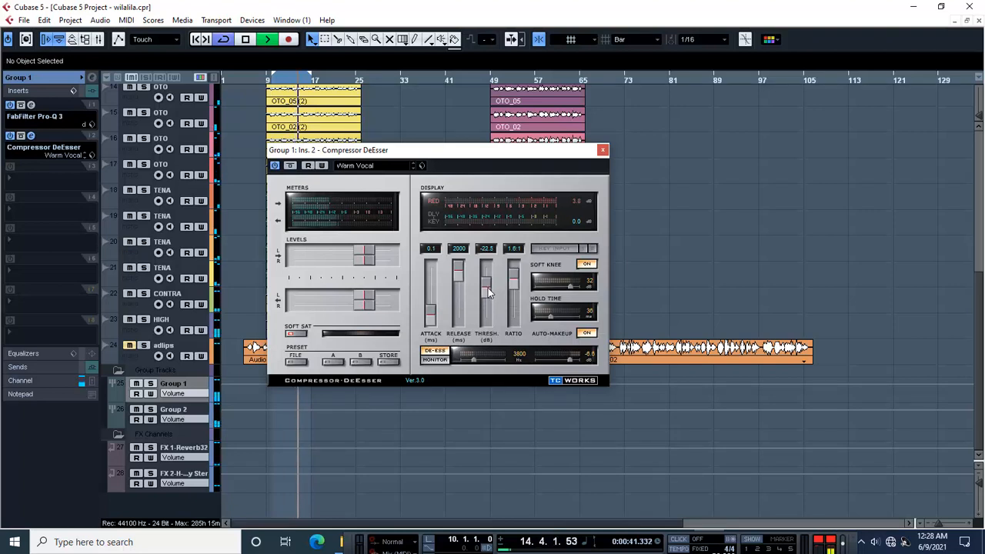
{"action": "key", "text": "space"}
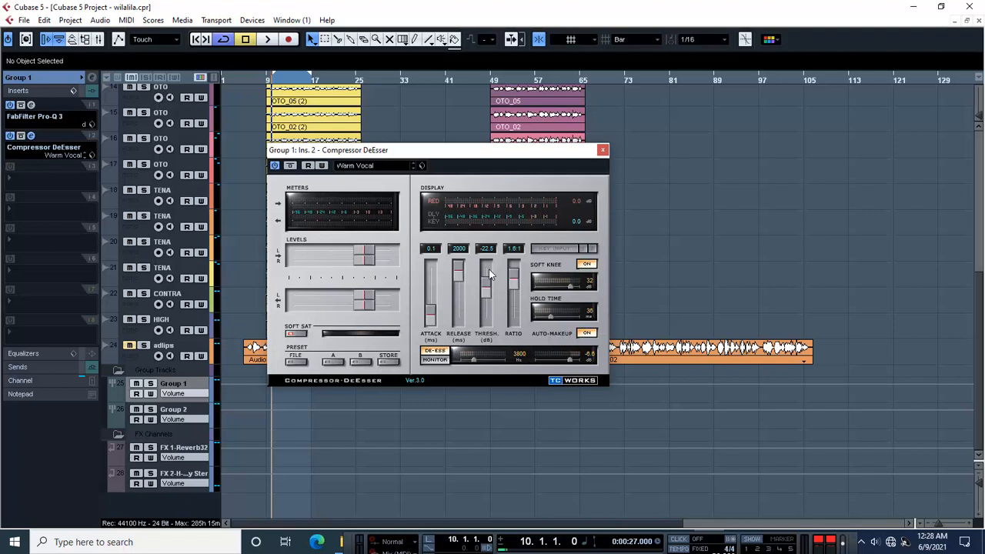
- Replay the loop, lower Group 1's compressor threshold to -24.2 dB, stop playback and close the plug-in window
{"action": "key", "text": "space"}
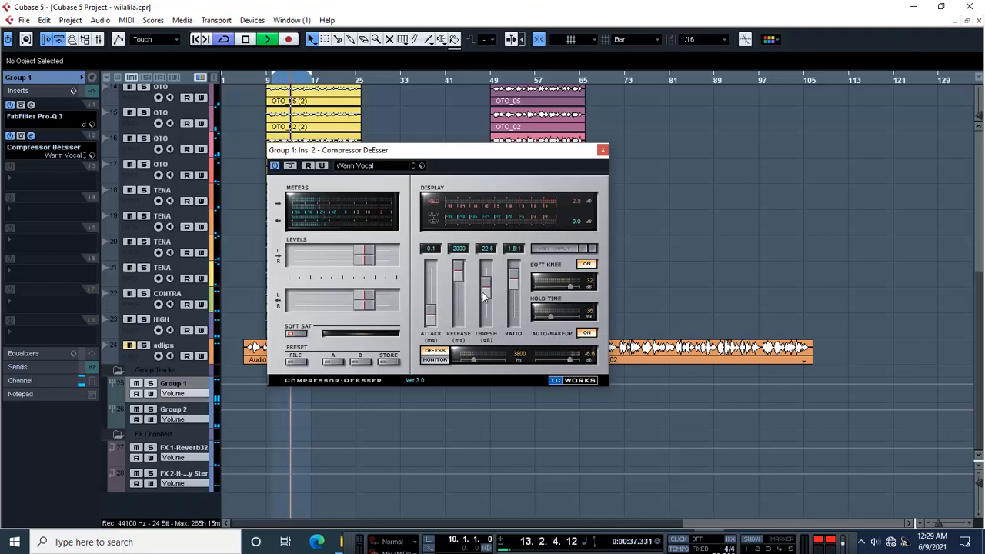
{"action": "left_click", "coordinate": [487, 289]}
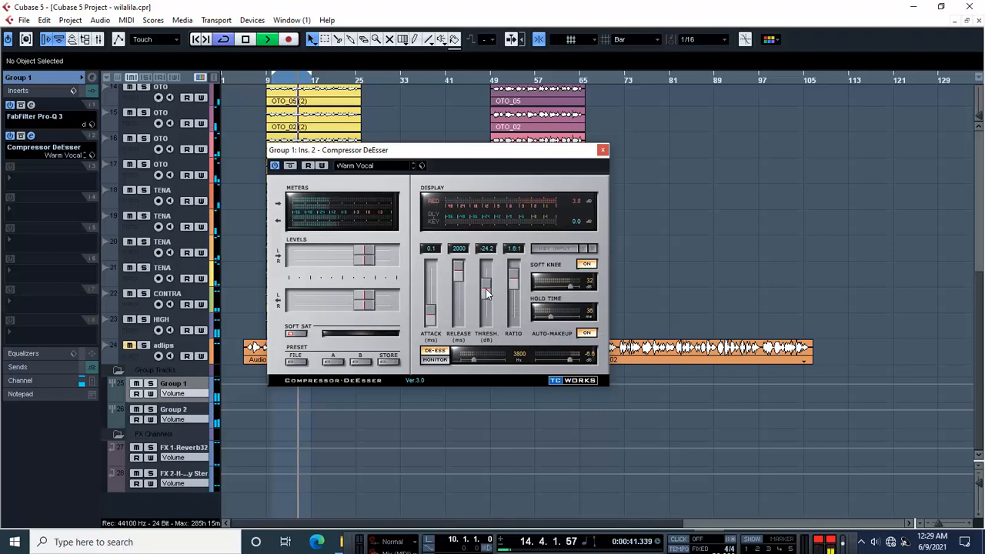
{"action": "key", "text": "space"}
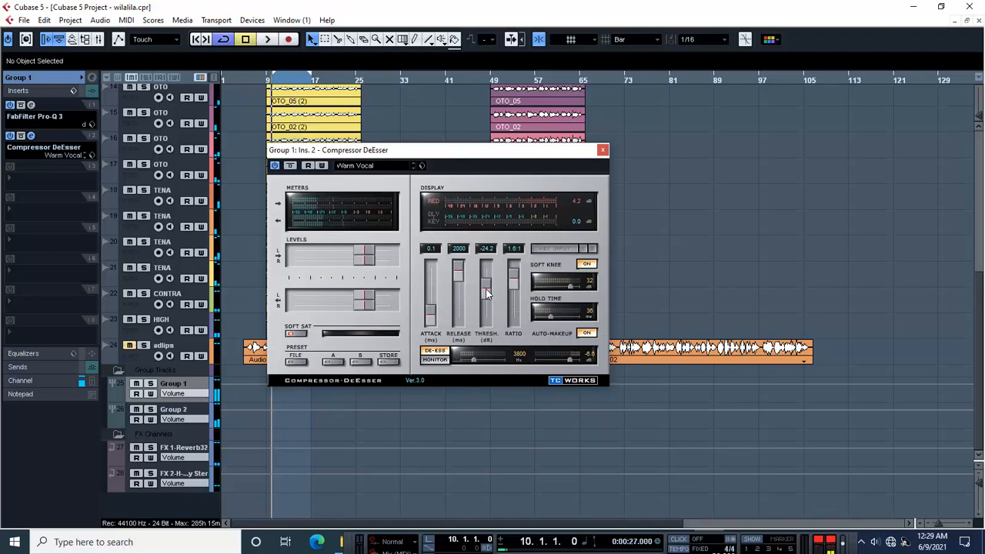
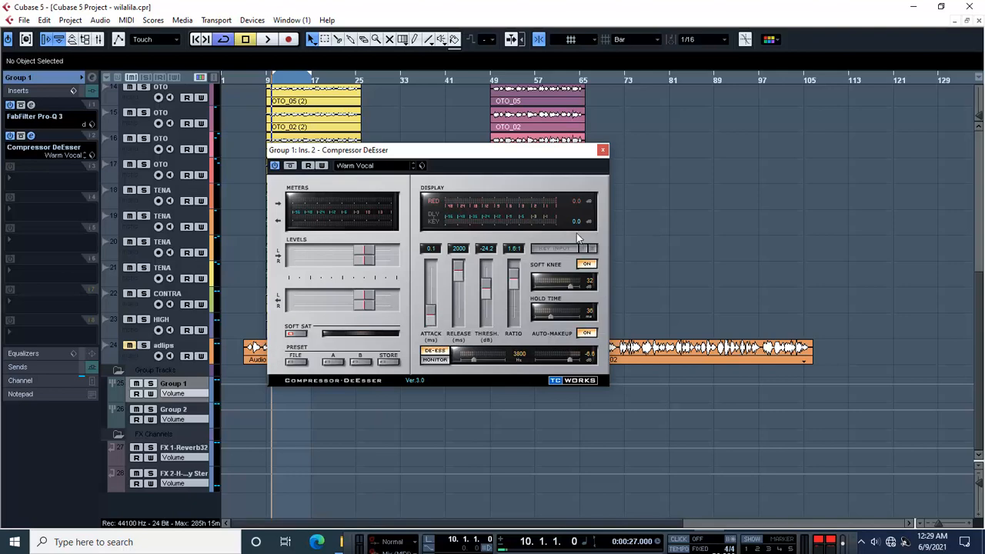
{"action": "left_click", "coordinate": [603, 149]}
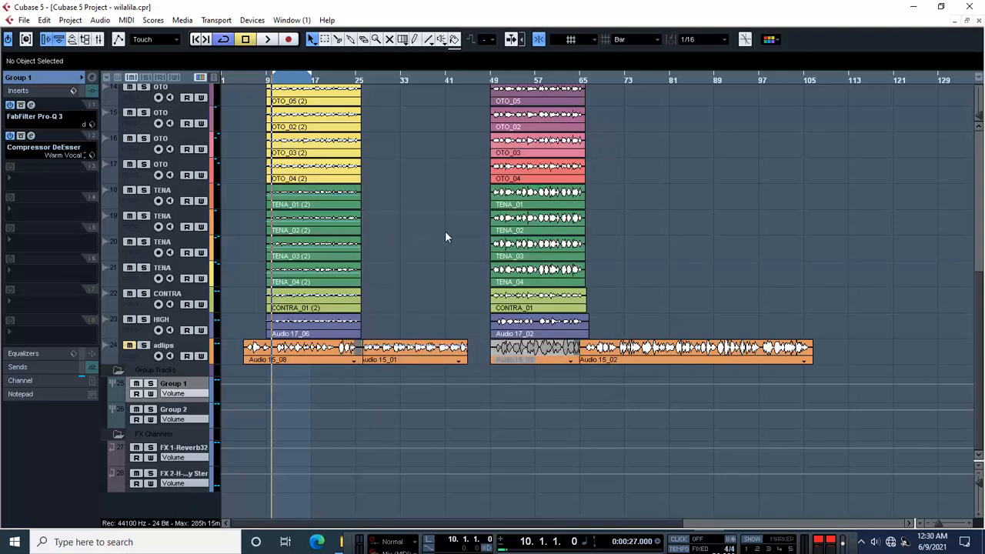
- Copy the Group 1 channel settings, including the Compressor DeEsser insert, to Group 2 in the mixer and close the mixer
{"action": "scroll", "coordinate": [445, 237], "scroll_direction": "up", "scroll_amount": 5}
{"action": "scroll", "coordinate": [431, 261], "scroll_direction": "down", "scroll_amount": 5}
{"action": "left_click", "coordinate": [198, 414]}
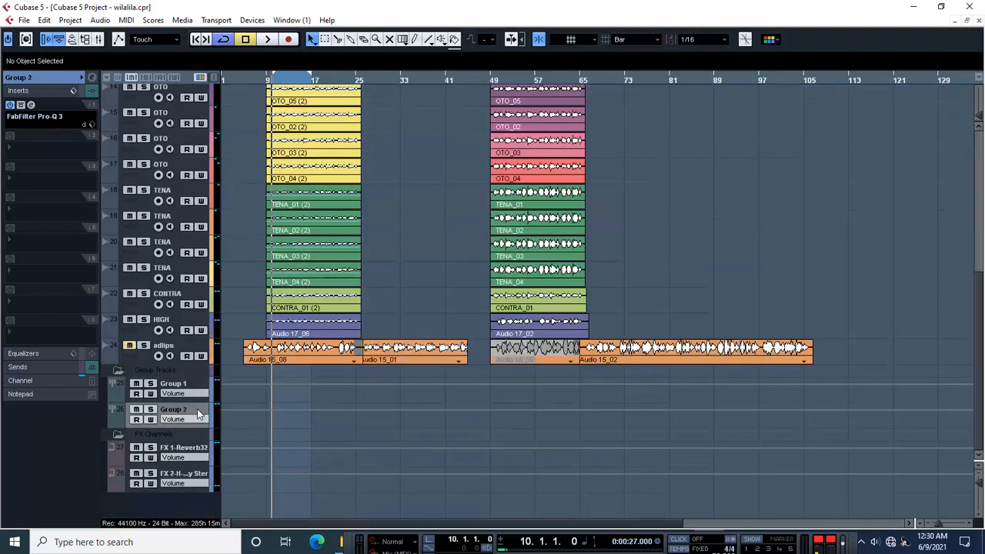
{"action": "key", "text": "F3"}
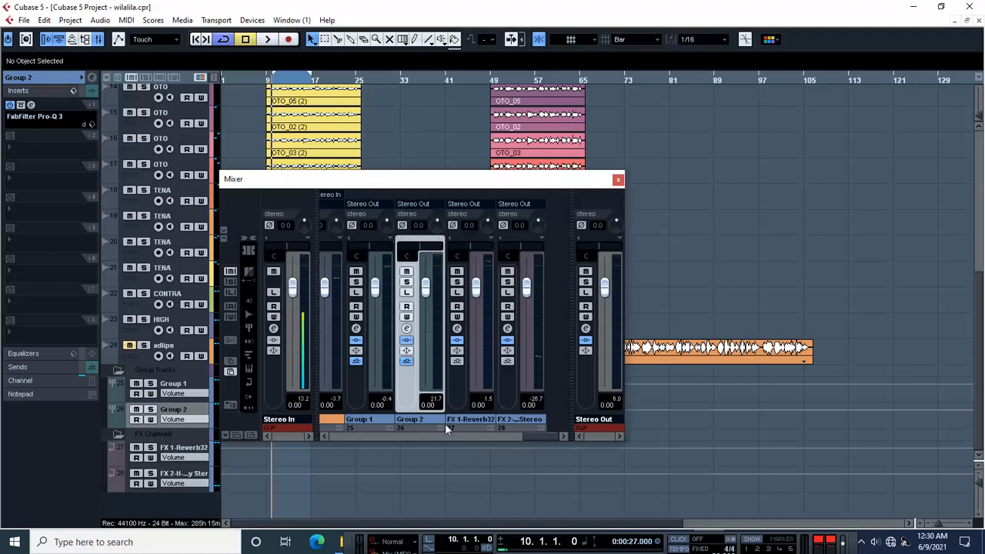
{"action": "left_click", "coordinate": [353, 400]}
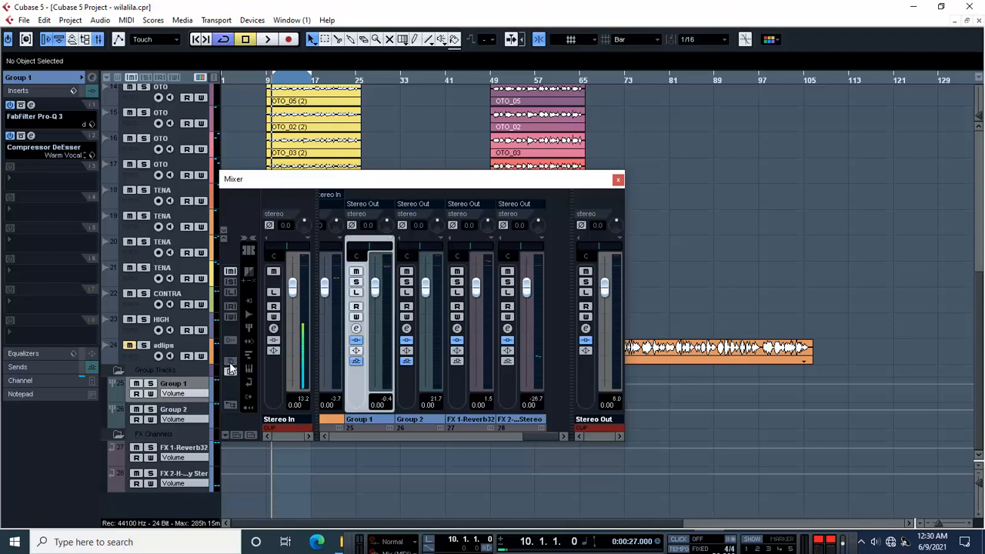
{"action": "left_click", "coordinate": [405, 399]}
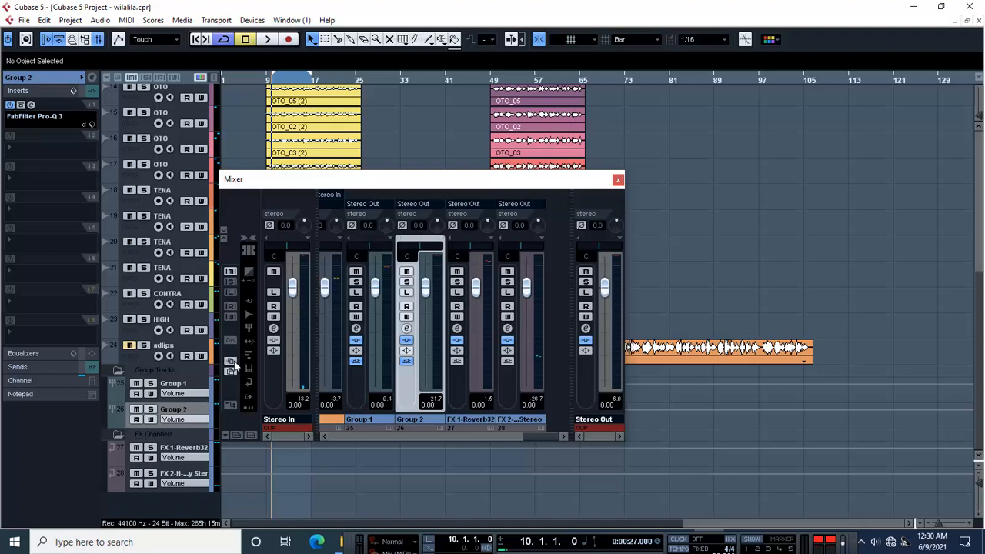
{"action": "left_click", "coordinate": [350, 409]}
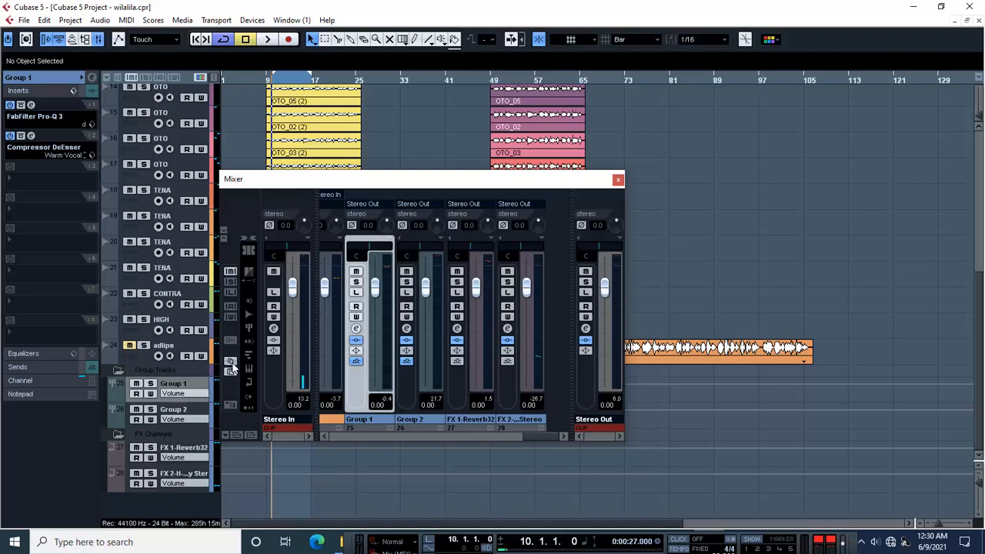
{"action": "left_click", "coordinate": [408, 411]}
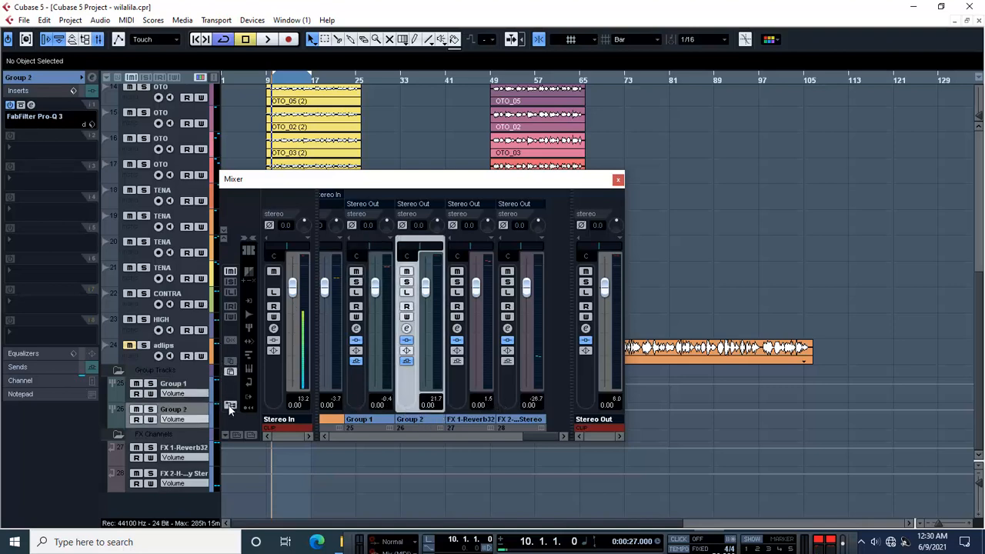
{"action": "left_click", "coordinate": [232, 374]}
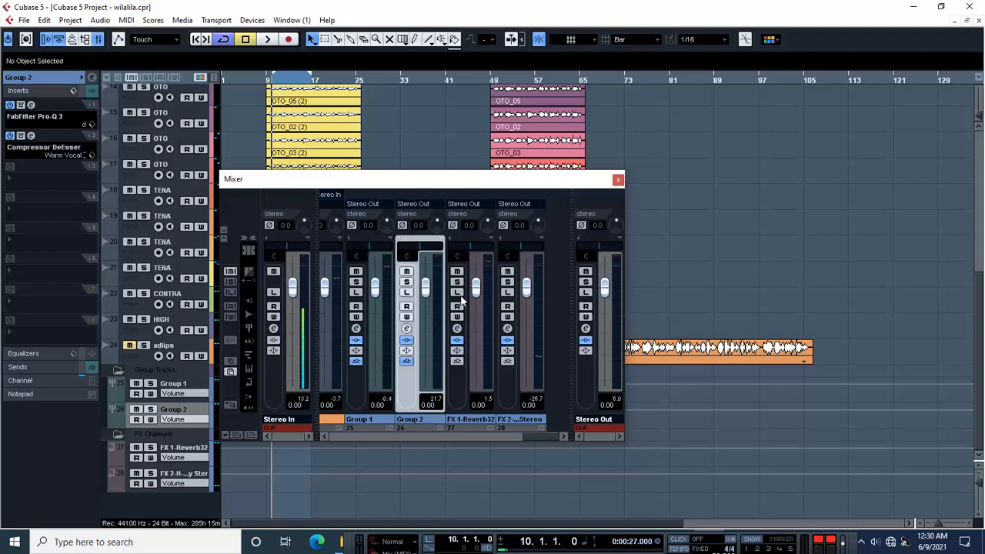
{"action": "left_click", "coordinate": [357, 404]}
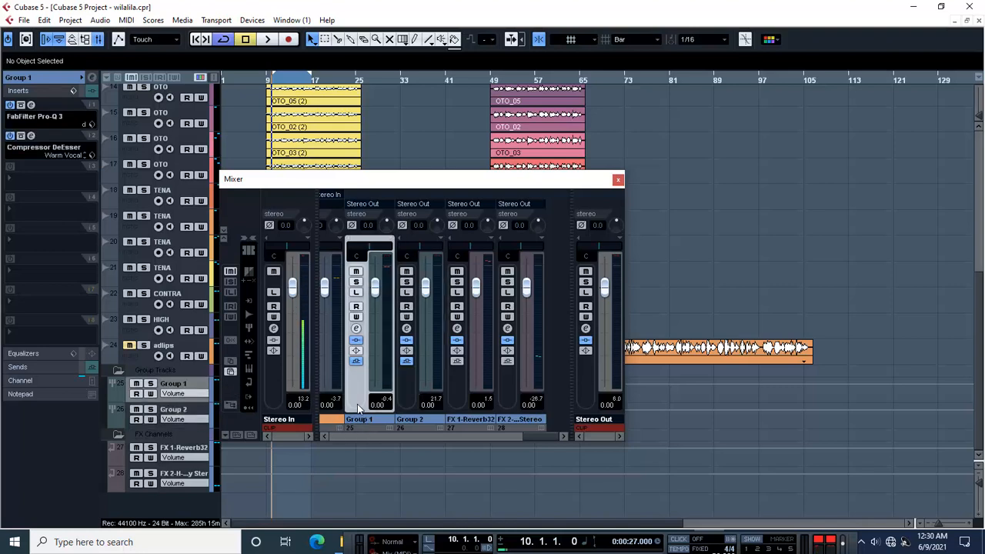
{"action": "left_click", "coordinate": [403, 401]}
{"action": "left_click", "coordinate": [618, 179]}
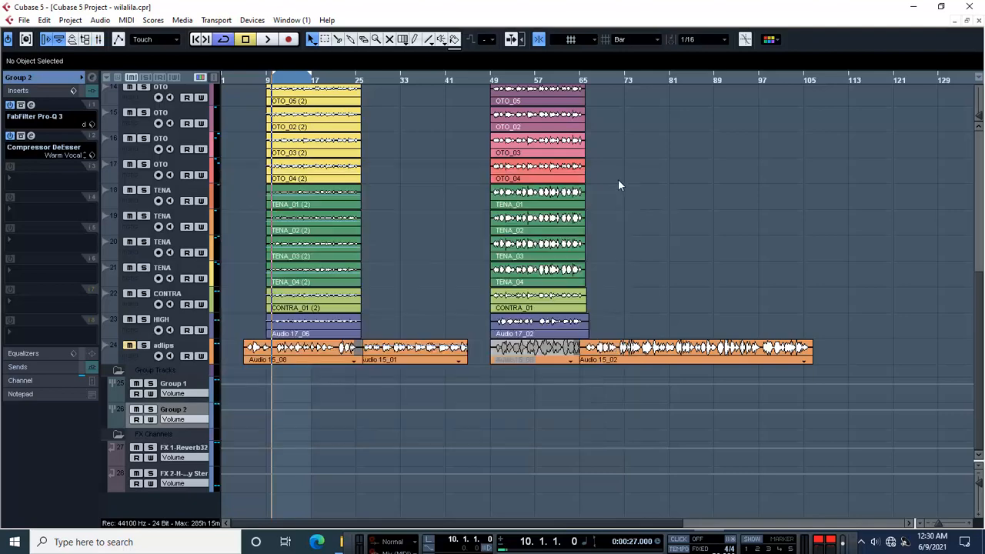
- Play the loop while setting Group 2's Compressor DeEsser threshold to -21.7 dB, close the plug-in window and stop playback
{"action": "scroll", "coordinate": [393, 226], "scroll_direction": "up", "scroll_amount": 3}
{"action": "key", "text": "space"}
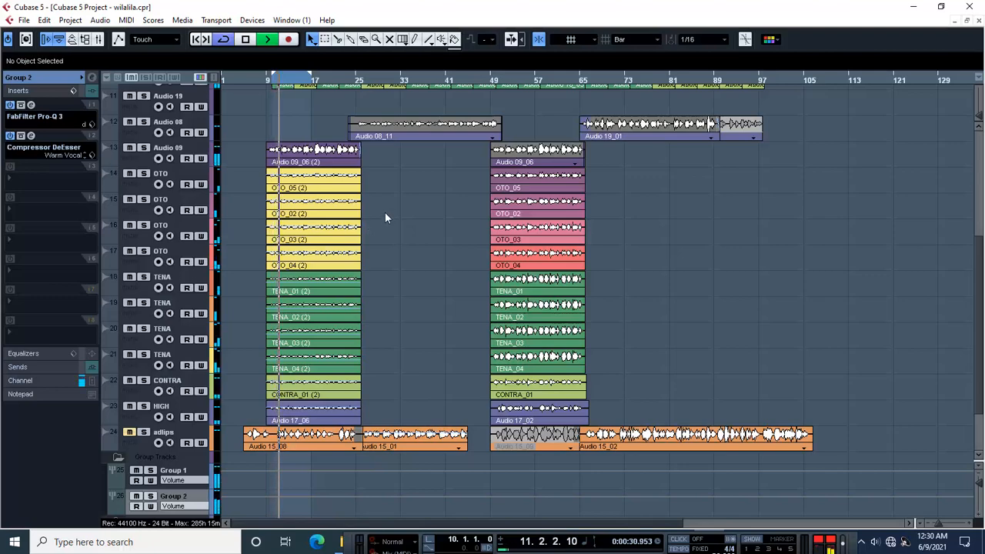
{"action": "left_click", "coordinate": [31, 136]}
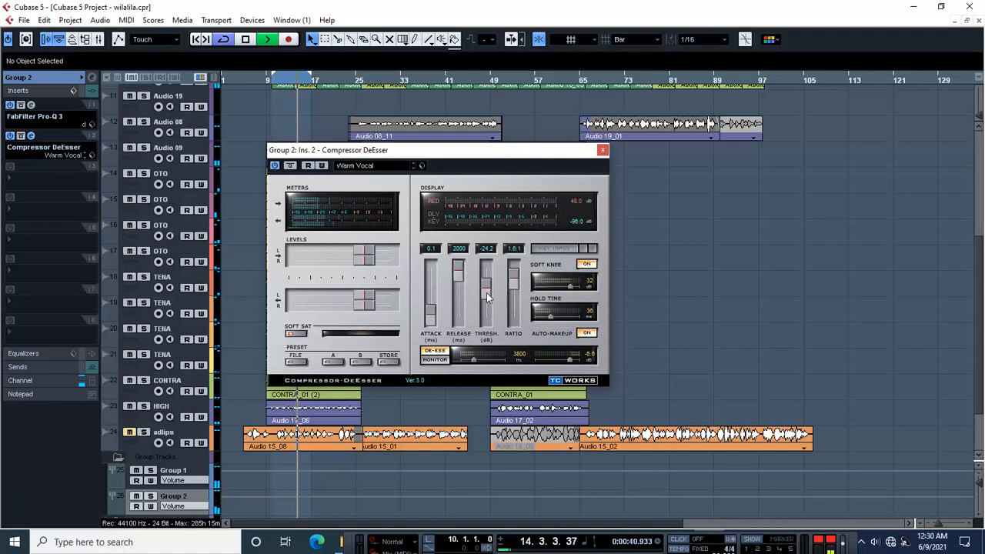
{"action": "left_click_drag", "start_coordinate": [486, 292], "coordinate": [487, 320]}
{"action": "mouse_move", "coordinate": [492, 290]}
{"action": "left_mouse_down"}
{"action": "mouse_move", "coordinate": [517, 322]}
{"action": "mouse_move", "coordinate": [514, 293]}
{"action": "mouse_move", "coordinate": [488, 324]}
{"action": "mouse_move", "coordinate": [492, 290]}
{"action": "mouse_move", "coordinate": [514, 279]}
{"action": "mouse_move", "coordinate": [488, 300]}
{"action": "mouse_move", "coordinate": [488, 291]}
{"action": "left_mouse_up"}
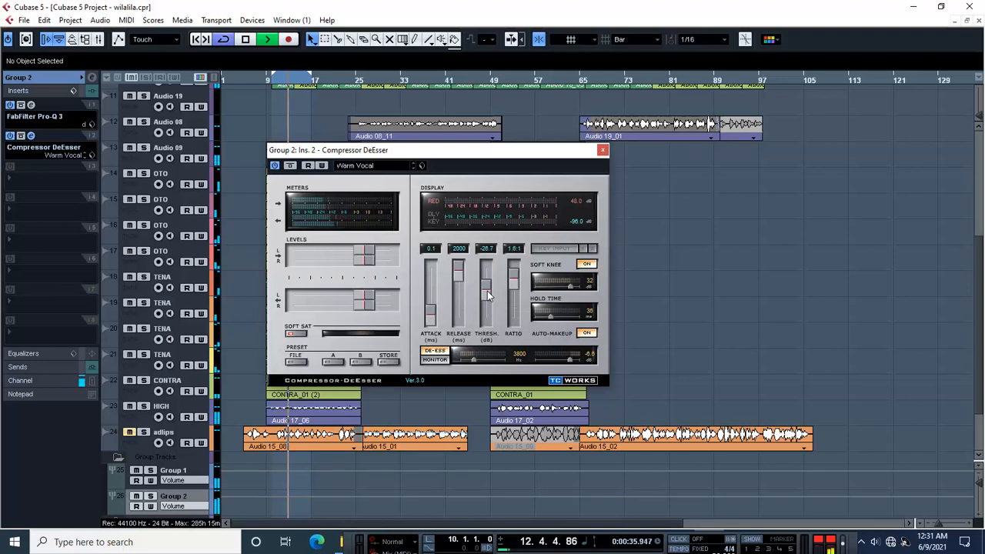
{"action": "left_click_drag", "start_coordinate": [487, 291], "coordinate": [488, 288]}
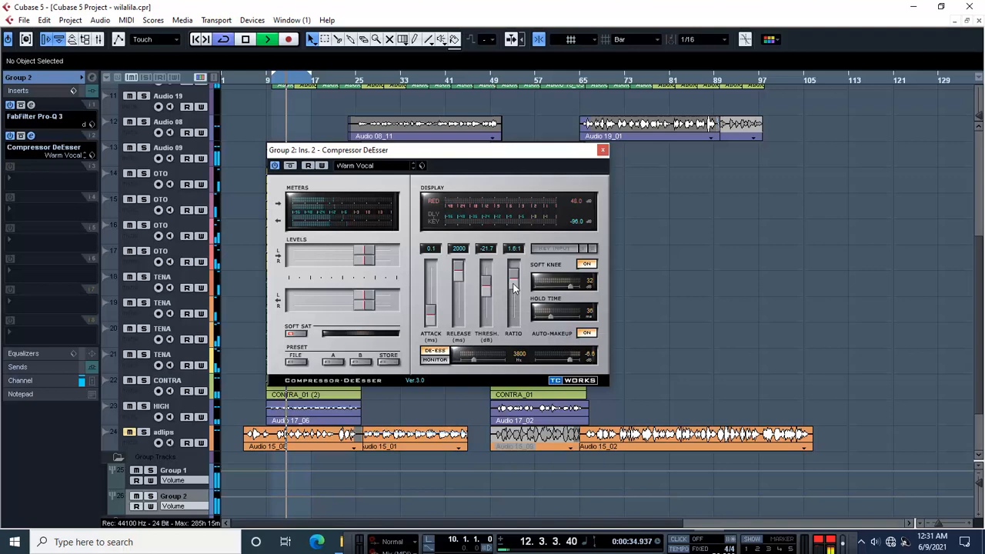
{"action": "left_click", "coordinate": [603, 150]}
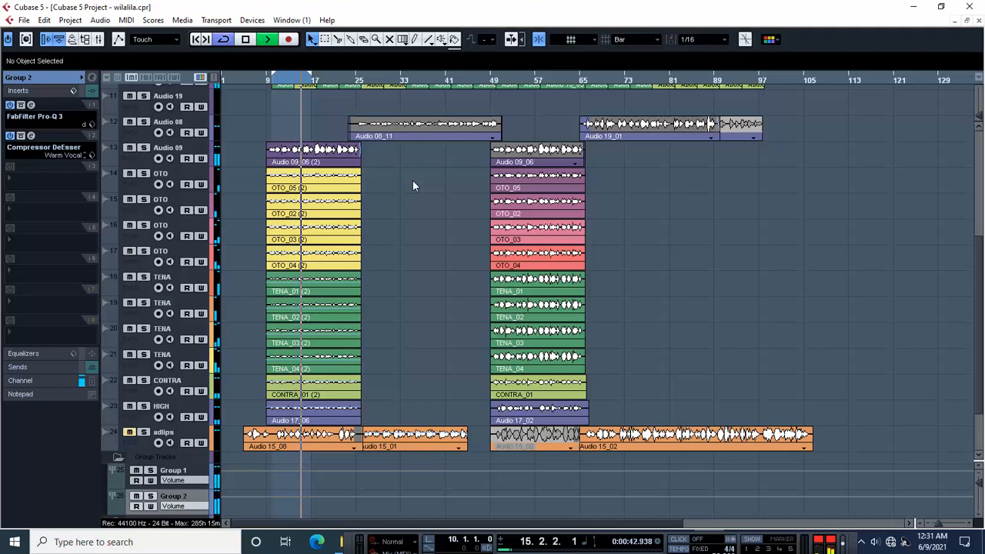
{"action": "key", "text": "space"}
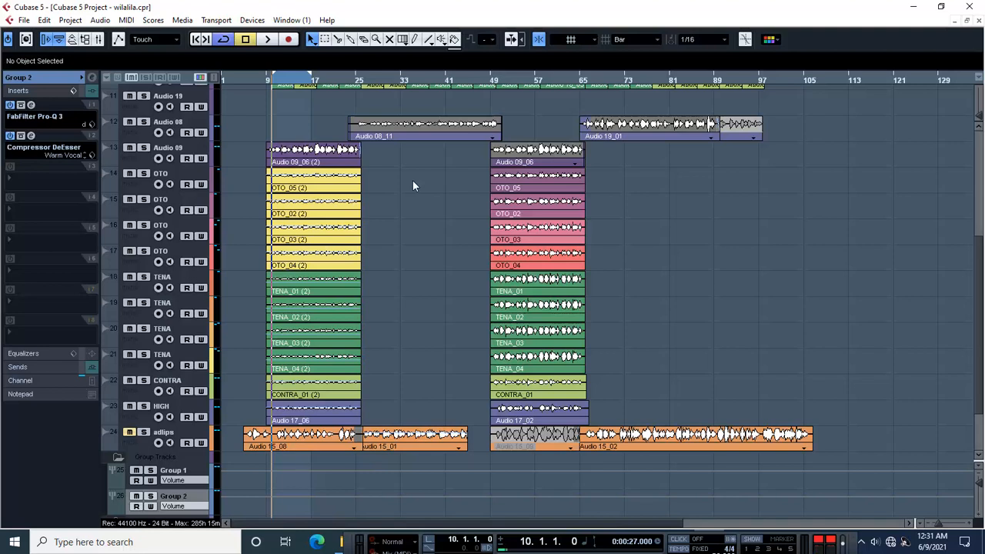
- Play the loop, select the four first-section OTO clips and audition the TENA tracks briefly in solo
{"action": "key", "text": "space"}
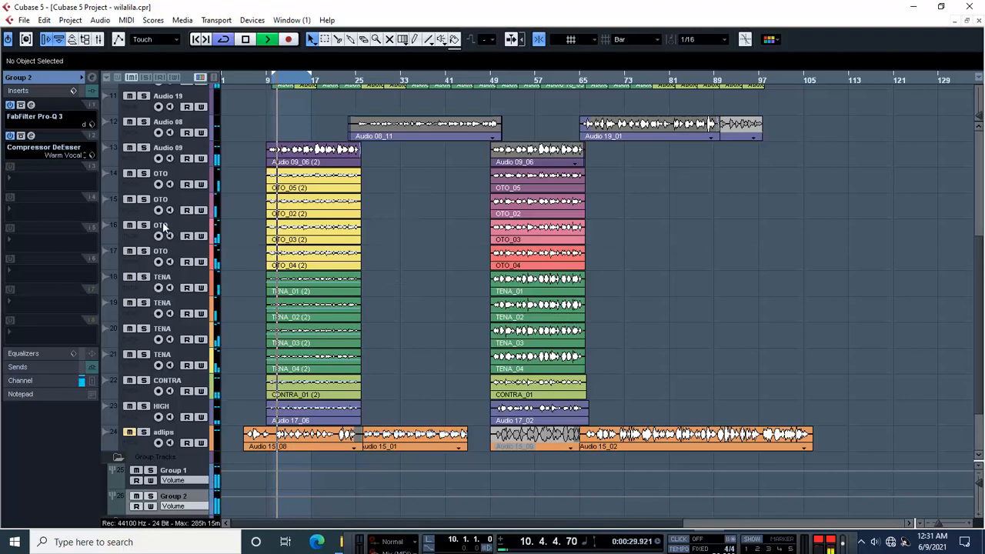
{"action": "left_click_drag", "start_coordinate": [401, 244], "coordinate": [249, 180]}
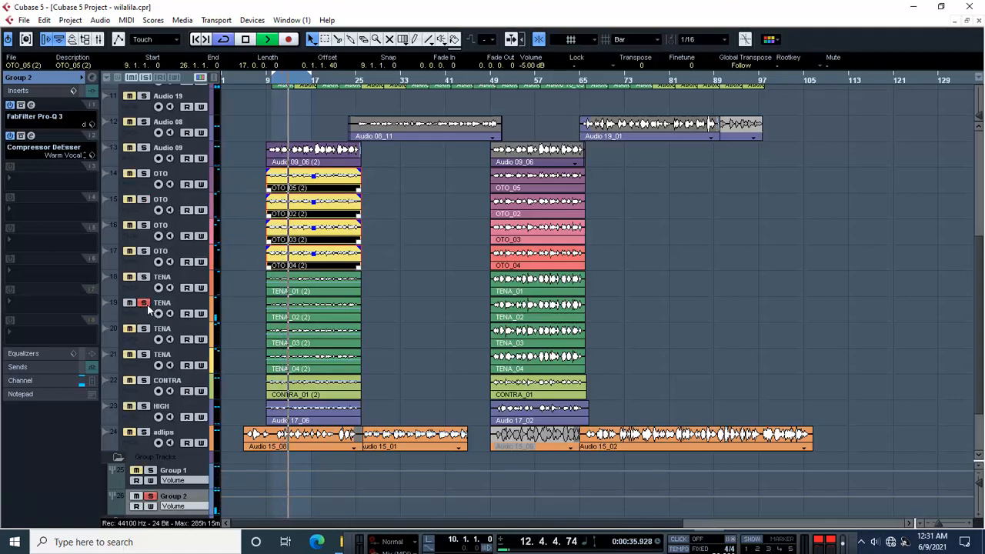
{"action": "left_click", "coordinate": [144, 355]}
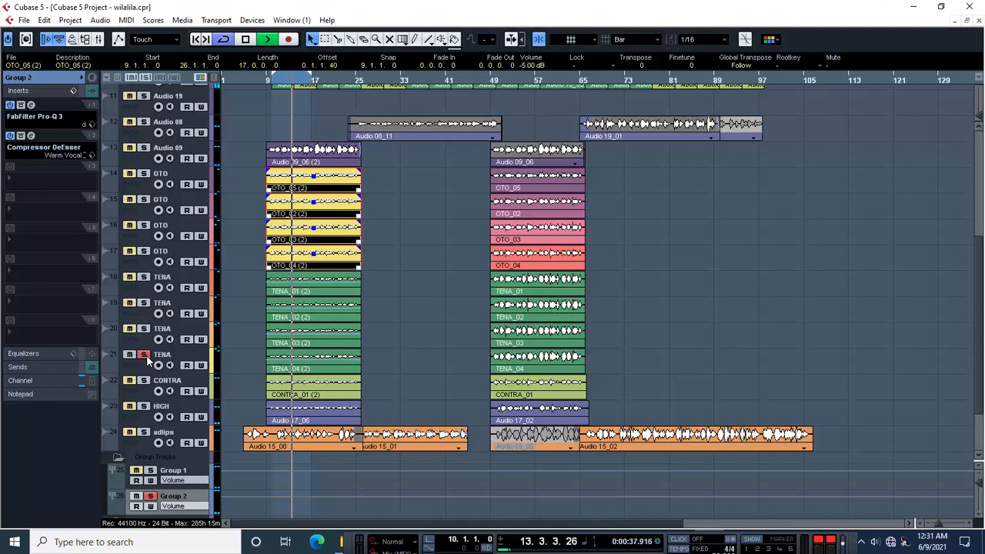
{"action": "left_click", "coordinate": [146, 356]}
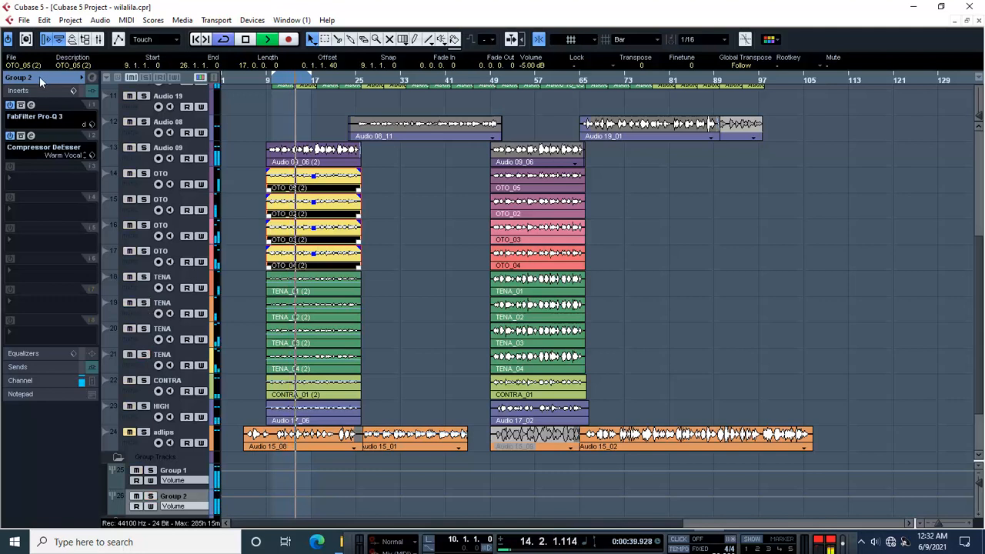
- Show the basic track settings and examine the stereo pan of TENA tracks 18, 19 and 20
{"action": "left_click", "coordinate": [40, 78]}
{"action": "left_click", "coordinate": [142, 292]}
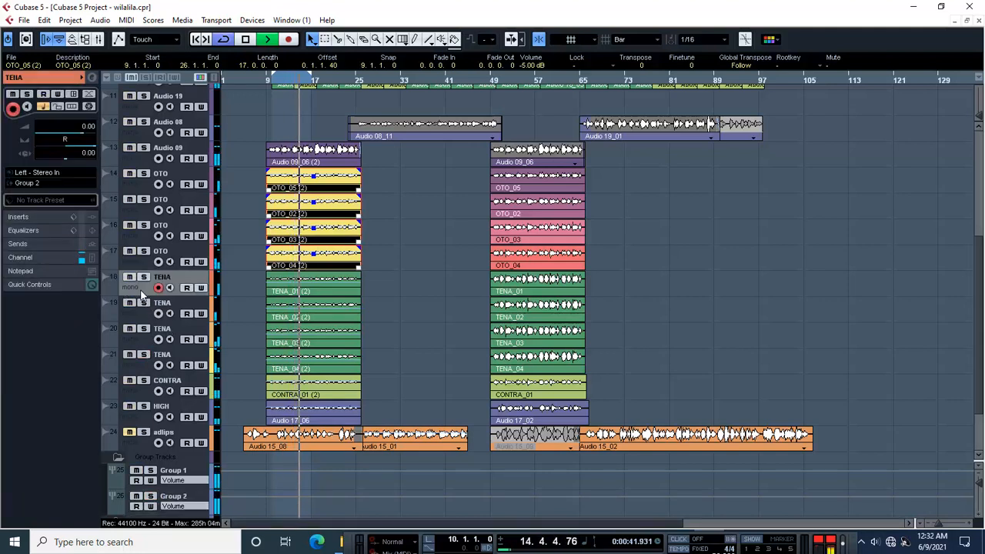
{"action": "left_click", "coordinate": [140, 316]}
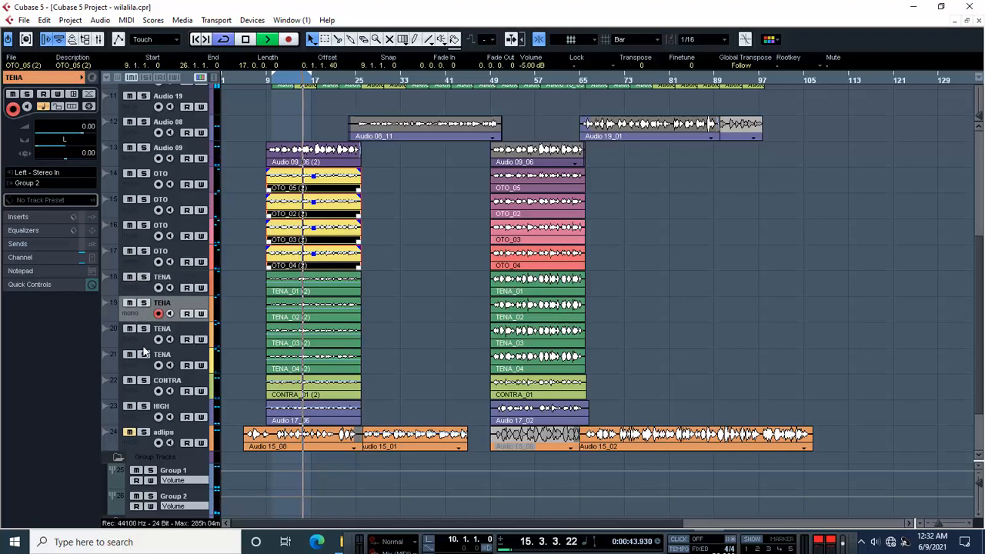
{"action": "left_click", "coordinate": [138, 345]}
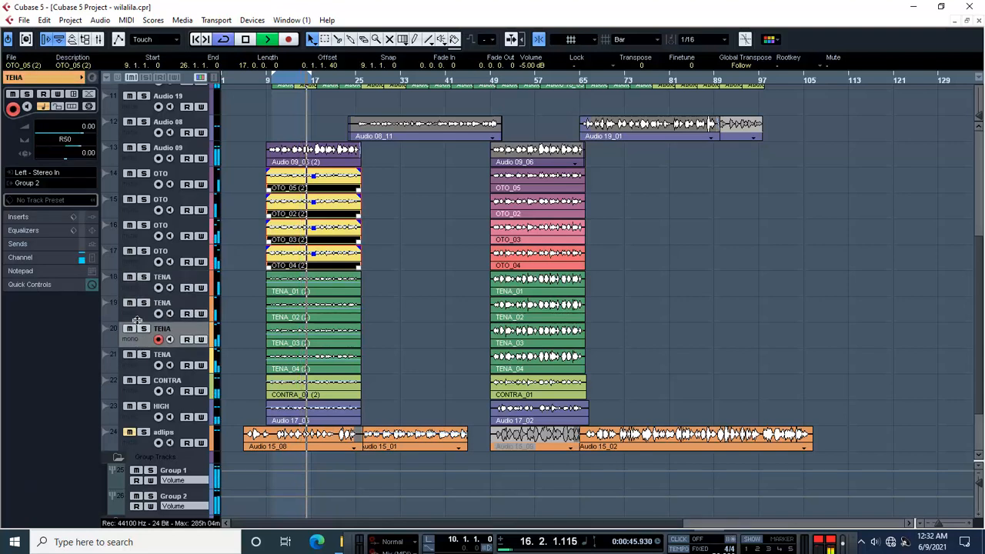
- Pan TENA track 18 to R60 and TENA track 19 to L60 while the loop plays, and stop playback
{"action": "left_click", "coordinate": [141, 295]}
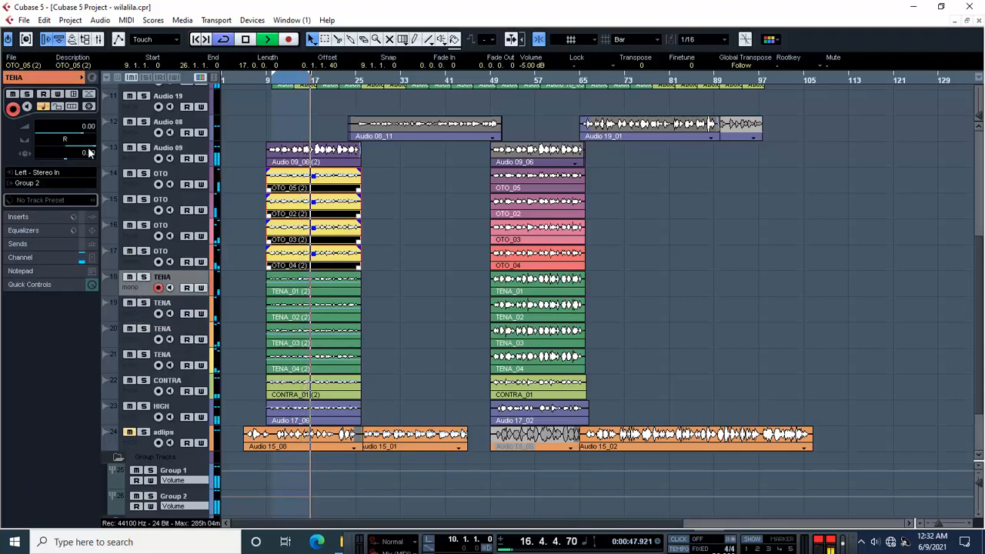
{"action": "left_click_drag", "start_coordinate": [86, 146], "coordinate": [83, 147]}
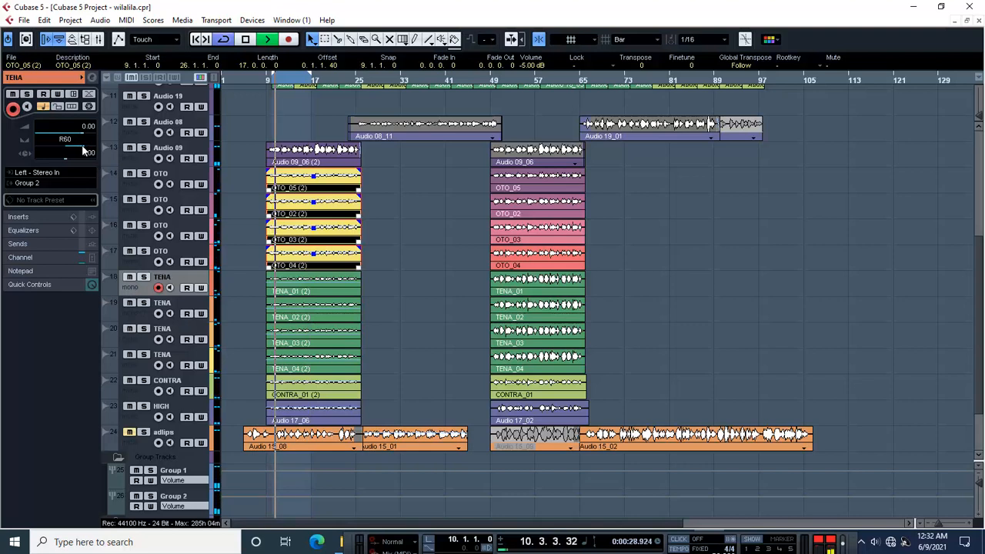
{"action": "left_click", "coordinate": [138, 317]}
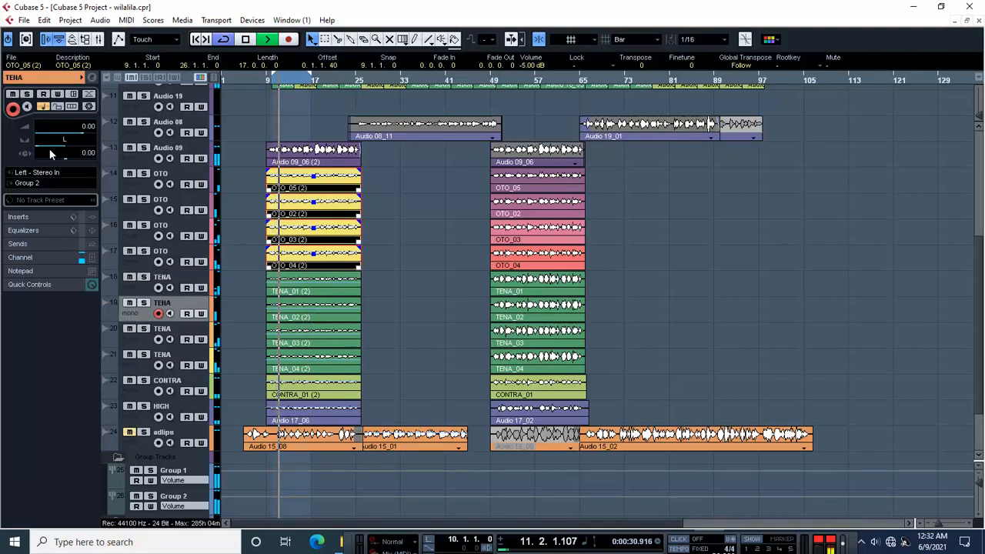
{"action": "left_click_drag", "start_coordinate": [36, 146], "coordinate": [48, 145]}
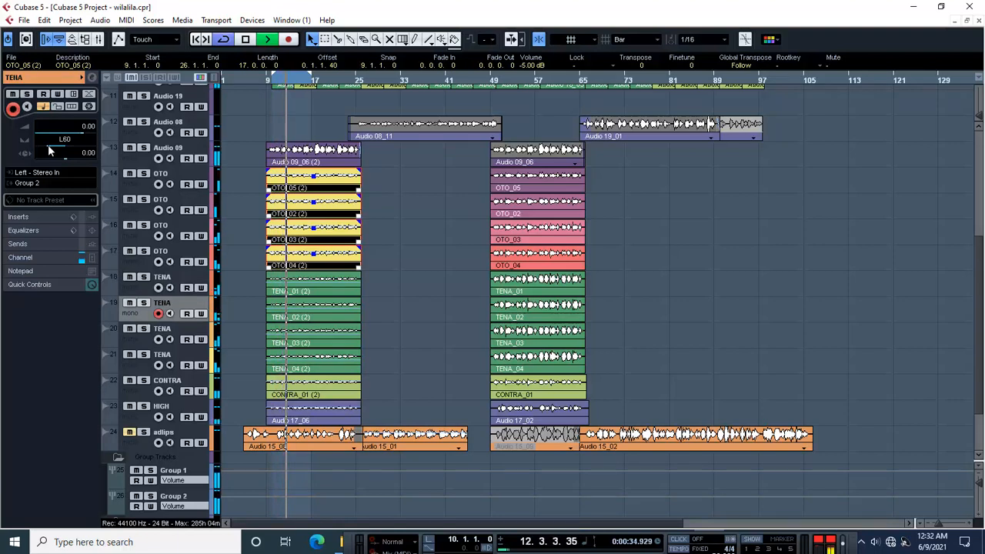
{"action": "left_click", "coordinate": [131, 344]}
{"action": "left_click", "coordinate": [130, 369]}
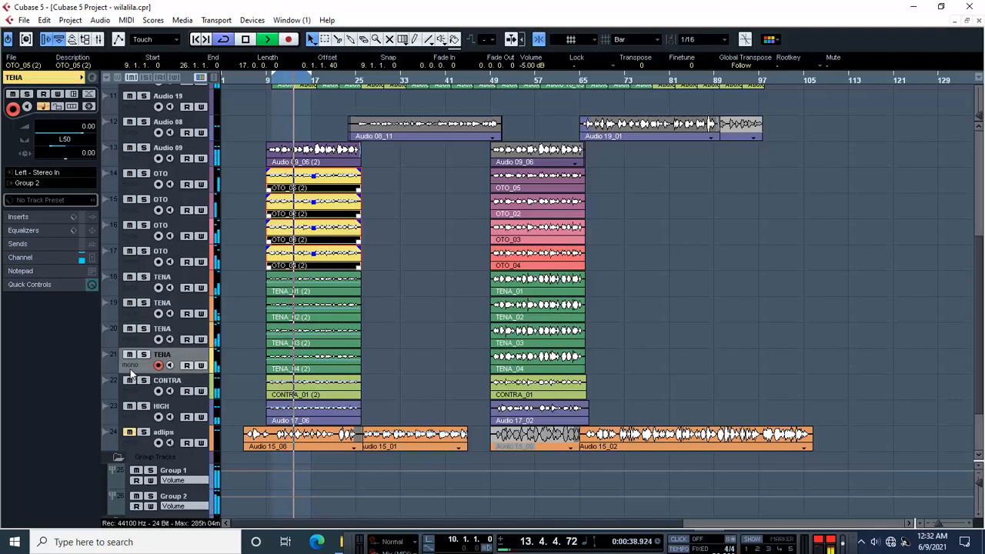
{"action": "key", "text": "space"}
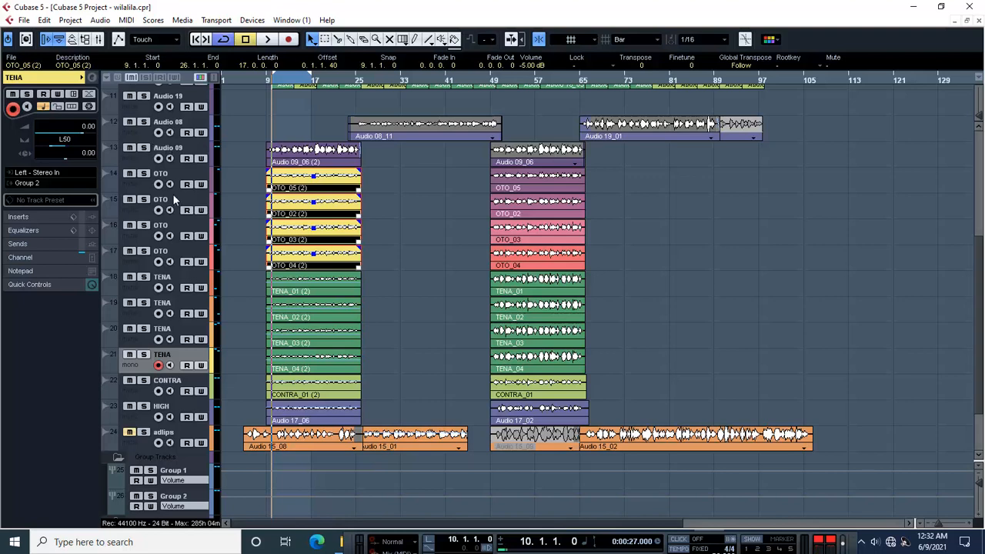
- Review the pan positions of the four TENA tracks one after another
{"action": "left_click", "coordinate": [185, 280]}
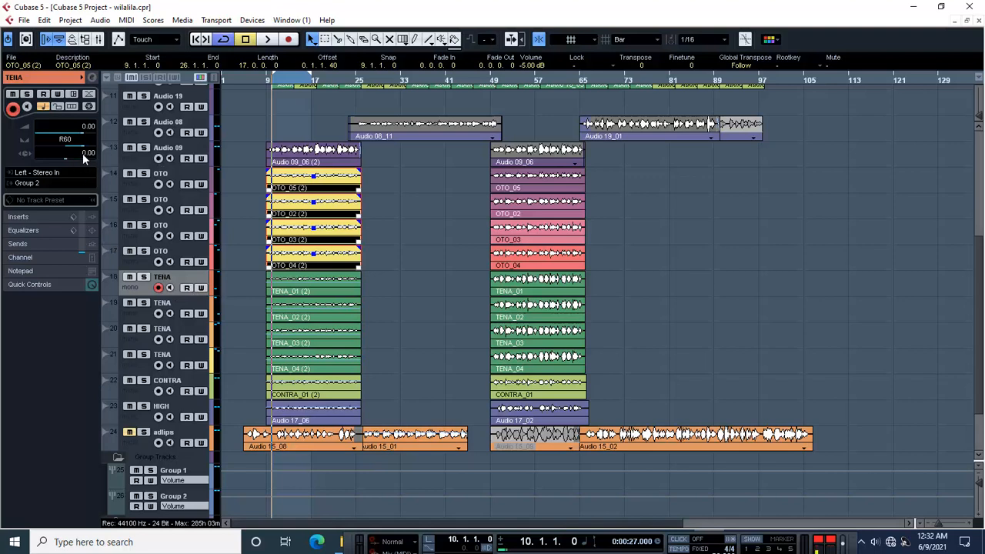
{"action": "left_click", "coordinate": [139, 309]}
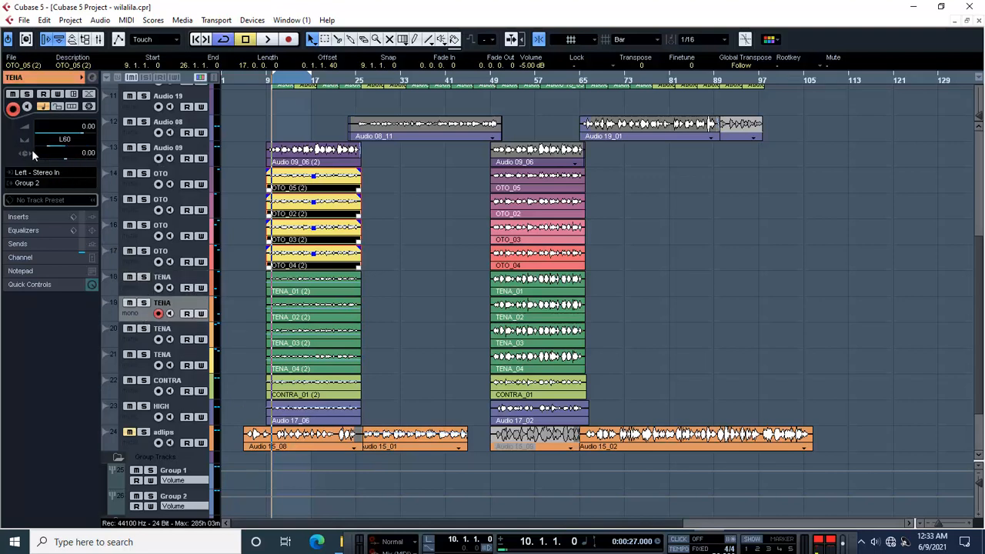
{"action": "left_click", "coordinate": [140, 339]}
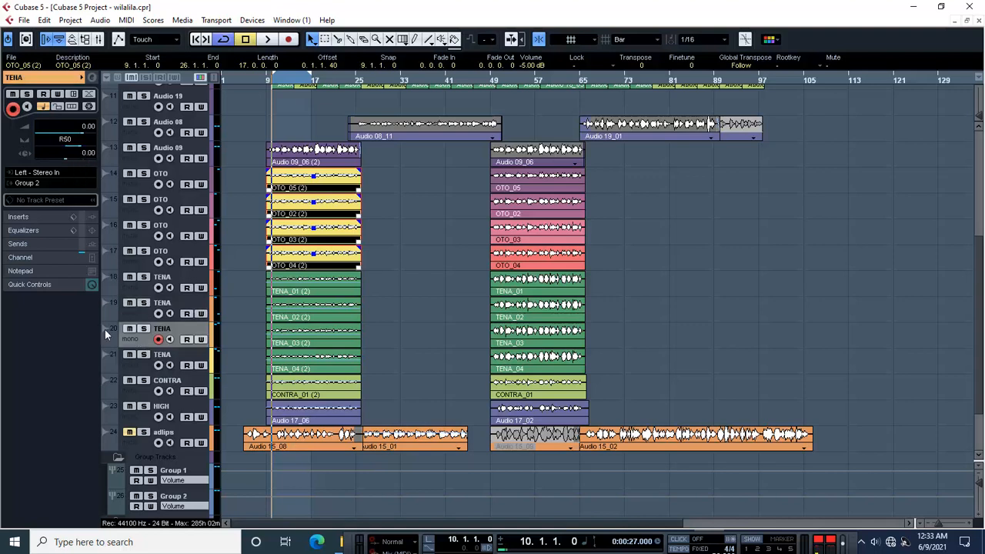
{"action": "left_click", "coordinate": [137, 368]}
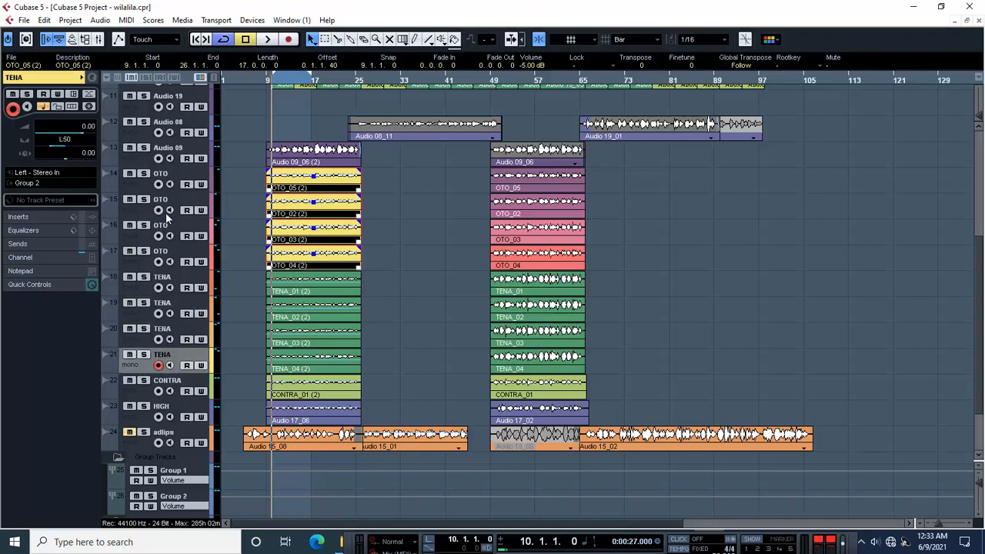
- Pan OTO track 14 to R72 and OTO track 15 to L72
{"action": "left_click", "coordinate": [163, 174]}
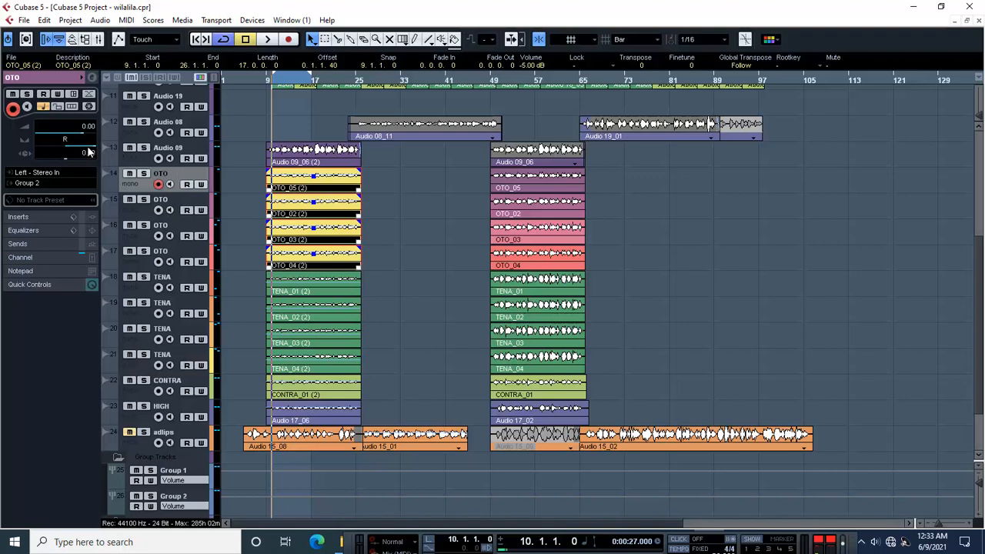
{"action": "left_click", "coordinate": [91, 146]}
{"action": "left_click_drag", "start_coordinate": [91, 146], "coordinate": [87, 146]}
{"action": "left_click", "coordinate": [137, 215]}
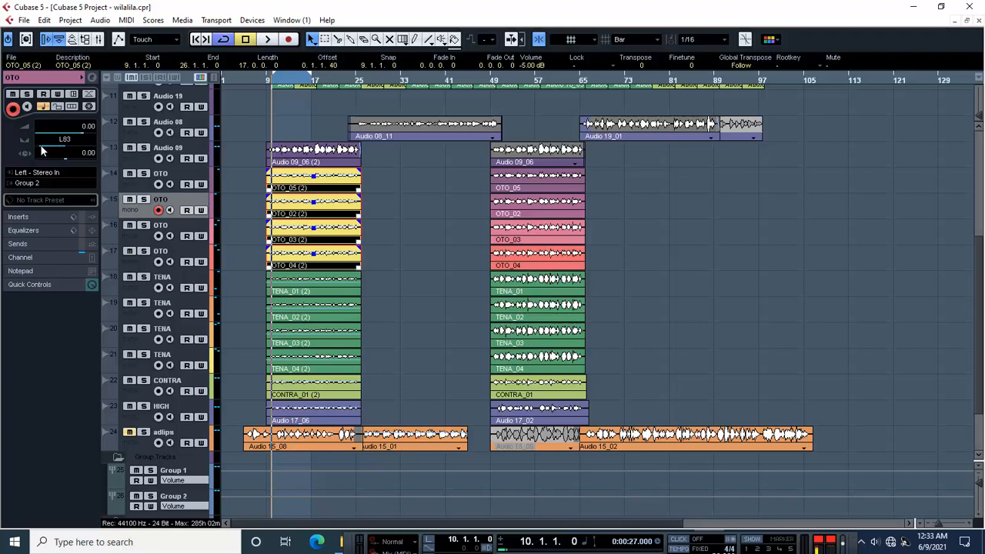
{"action": "left_click_drag", "start_coordinate": [42, 145], "coordinate": [44, 146]}
- Review the pan positions of the four OTO tracks and the Audio 09 track
{"action": "left_click", "coordinate": [187, 177]}
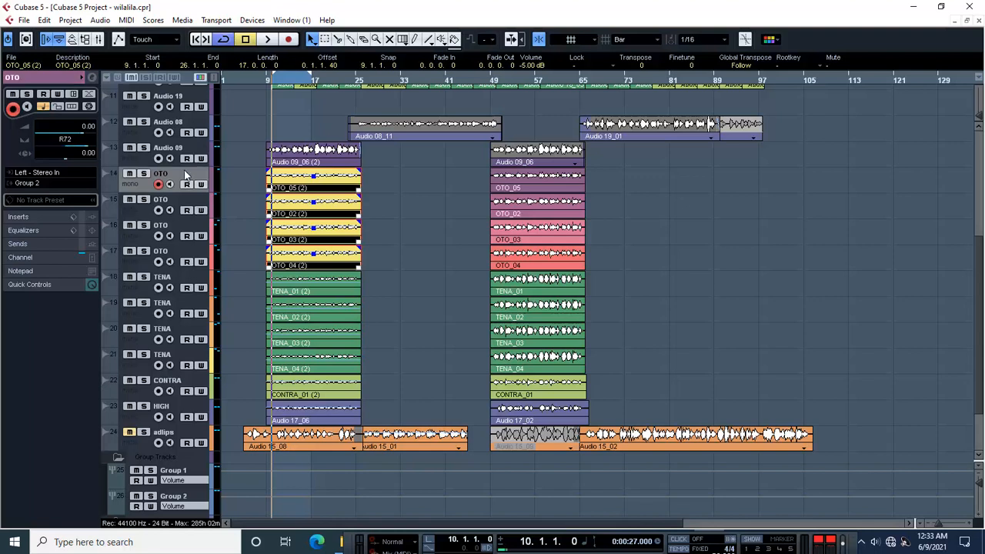
{"action": "left_click", "coordinate": [173, 200]}
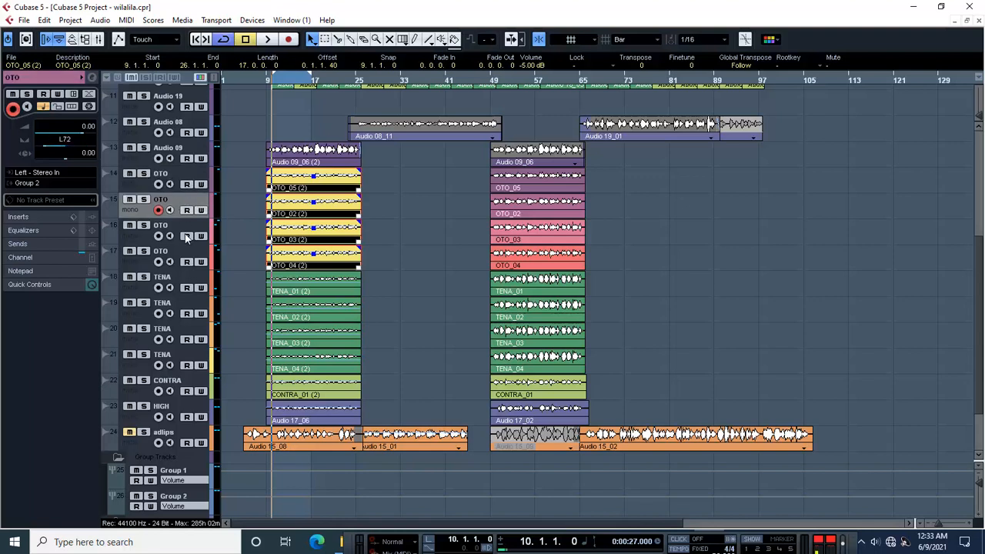
{"action": "left_click", "coordinate": [178, 226]}
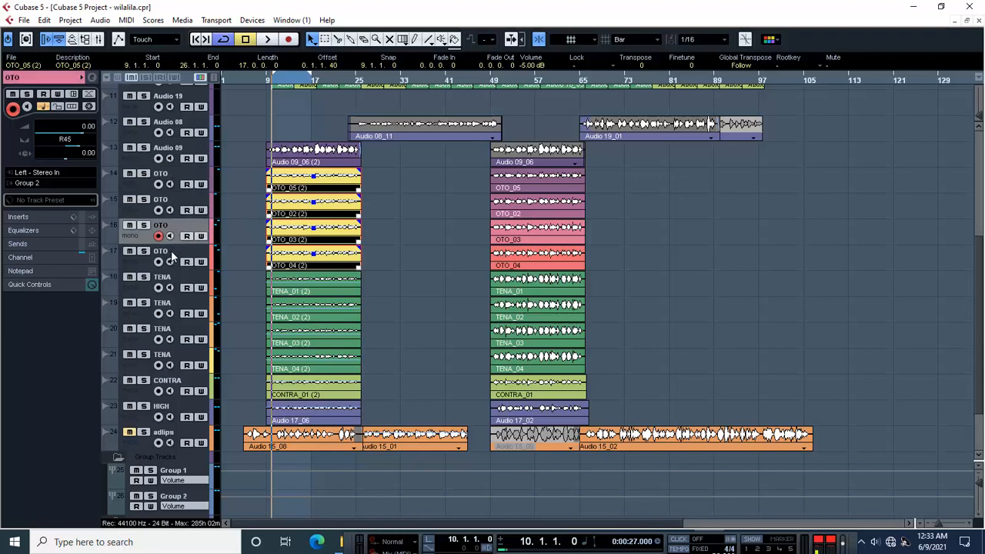
{"action": "left_click", "coordinate": [172, 252]}
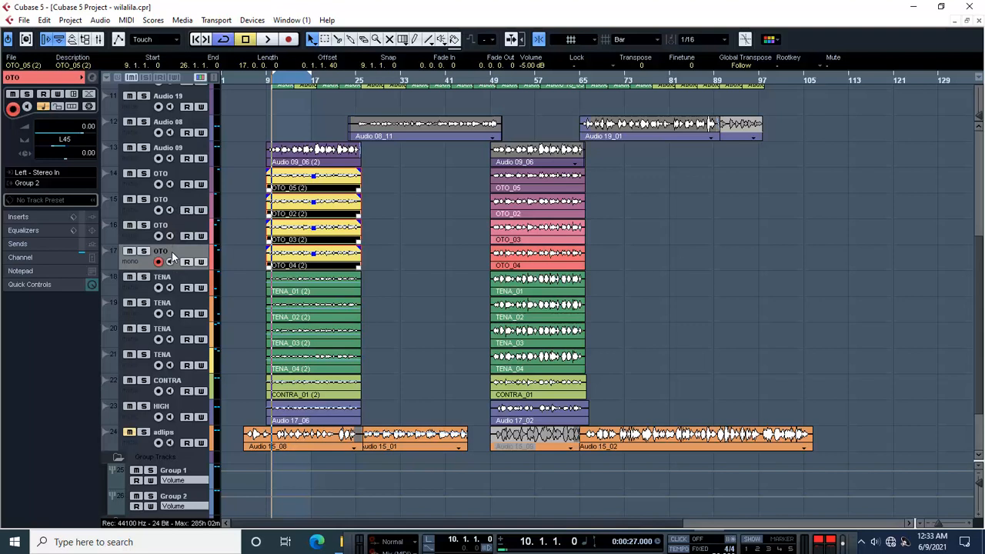
{"action": "left_click", "coordinate": [196, 148]}
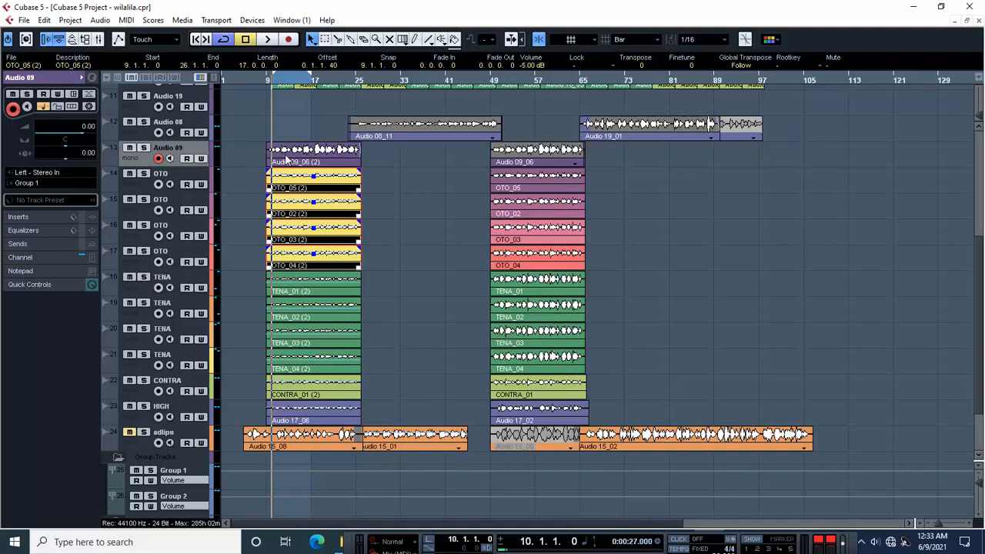
- Save the project and clear the clip selection in the arrangement
{"action": "left_click", "coordinate": [24, 20]}
{"action": "left_click", "coordinate": [53, 110]}
{"action": "left_click", "coordinate": [421, 241]}
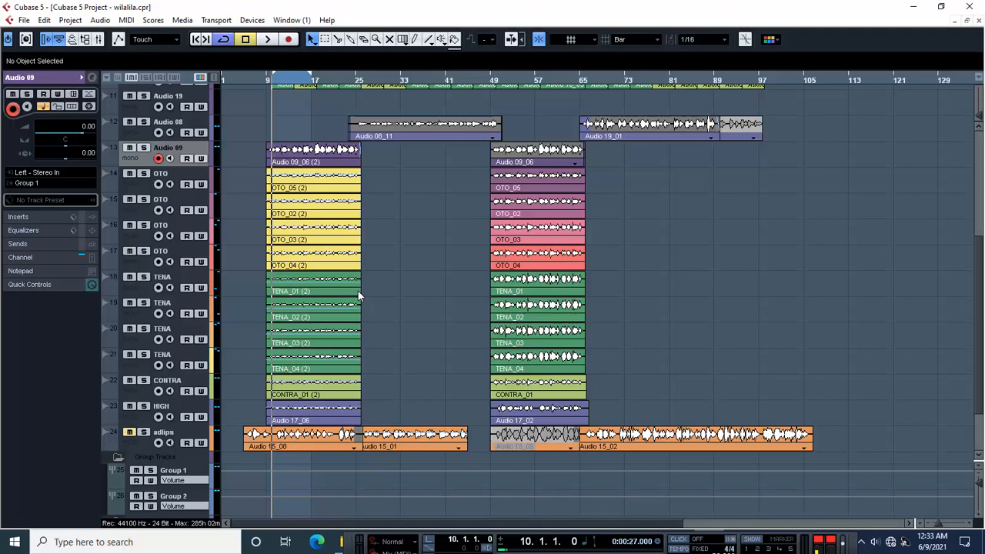
- Play the loop and check the clip volumes of the first-section TENA clips, Audio 17_06 and Audio 09_06 (2)
{"action": "key", "text": "space"}
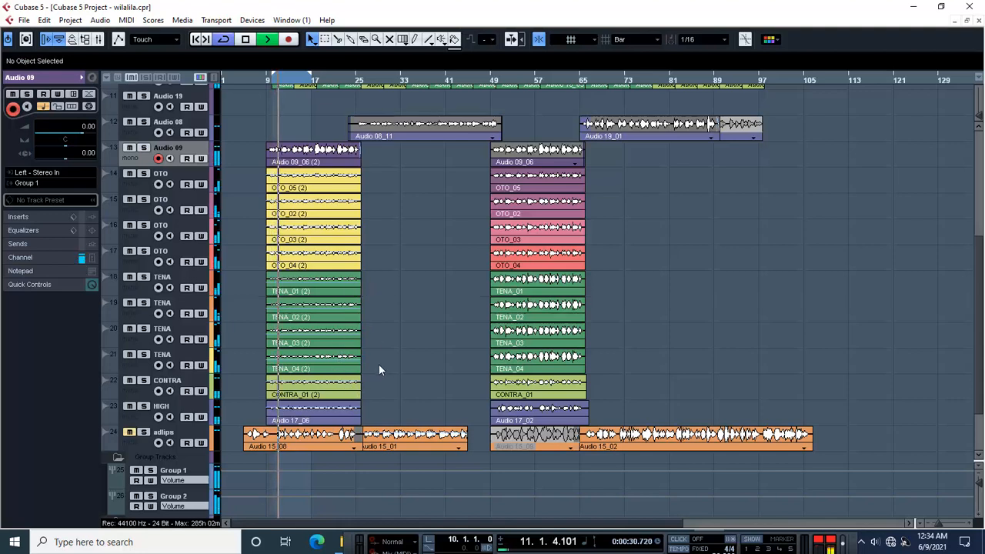
{"action": "left_click_drag", "start_coordinate": [394, 352], "coordinate": [242, 279]}
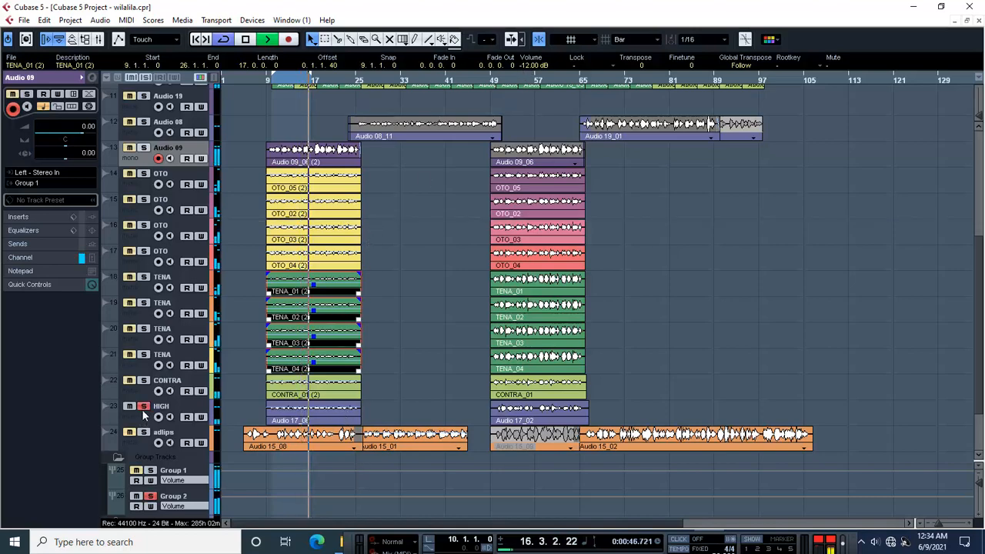
{"action": "left_click_drag", "start_coordinate": [418, 416], "coordinate": [249, 424]}
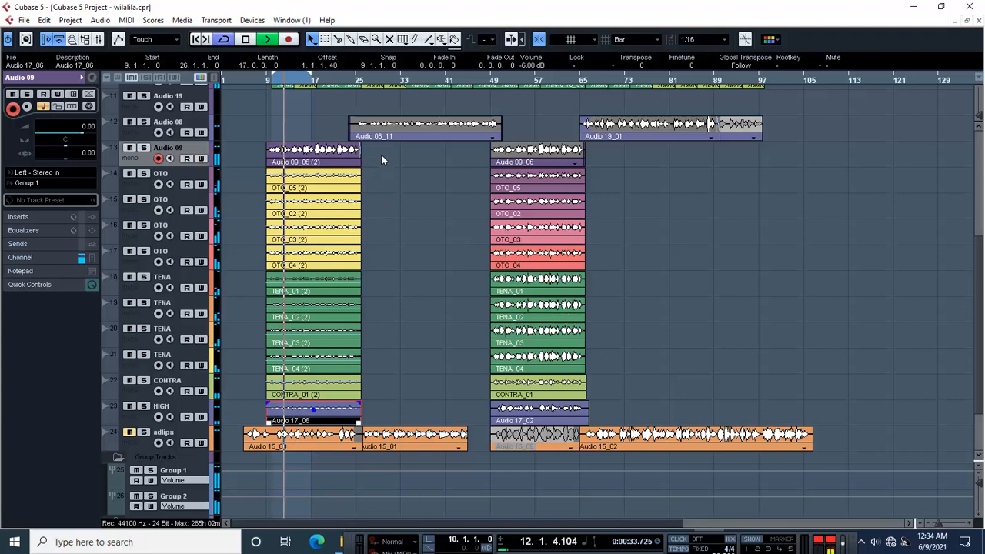
{"action": "left_click", "coordinate": [346, 158]}
{"action": "scroll", "coordinate": [529, 68], "scroll_direction": "down", "scroll_amount": 2}
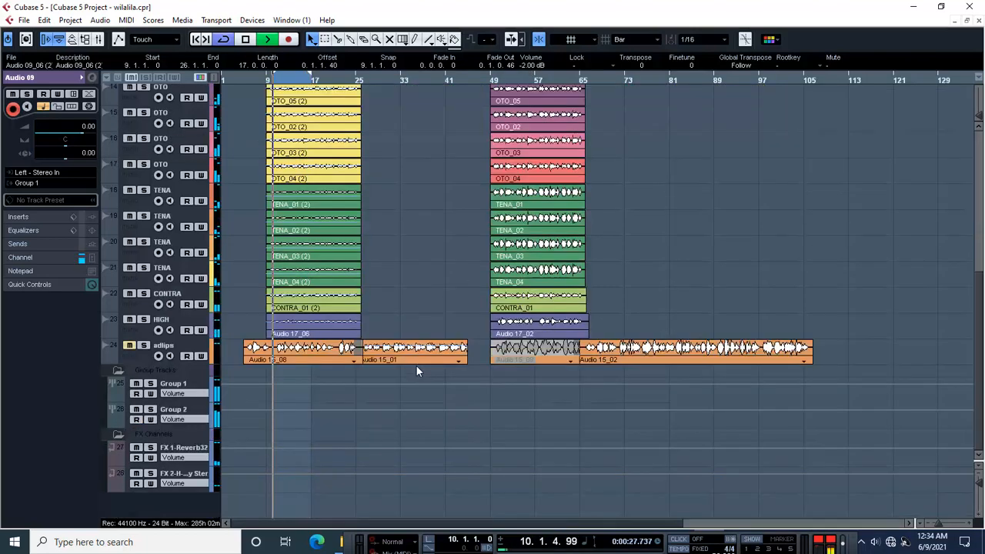
{"action": "scroll", "coordinate": [415, 365], "scroll_direction": "up", "scroll_amount": 3}
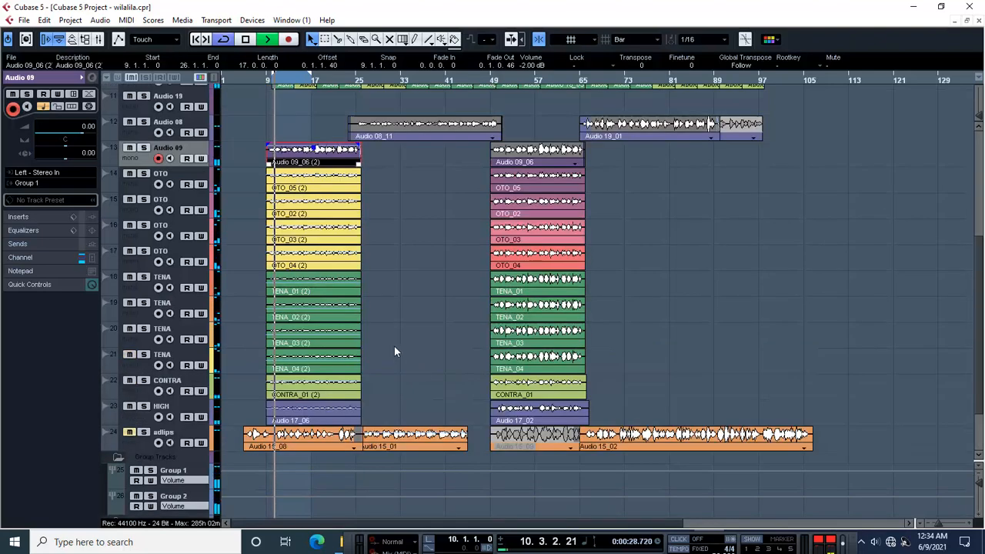
- Audition the CONTRA track briefly in solo and check the clip volume of CONTRA_01 (2)
{"action": "left_click", "coordinate": [143, 380]}
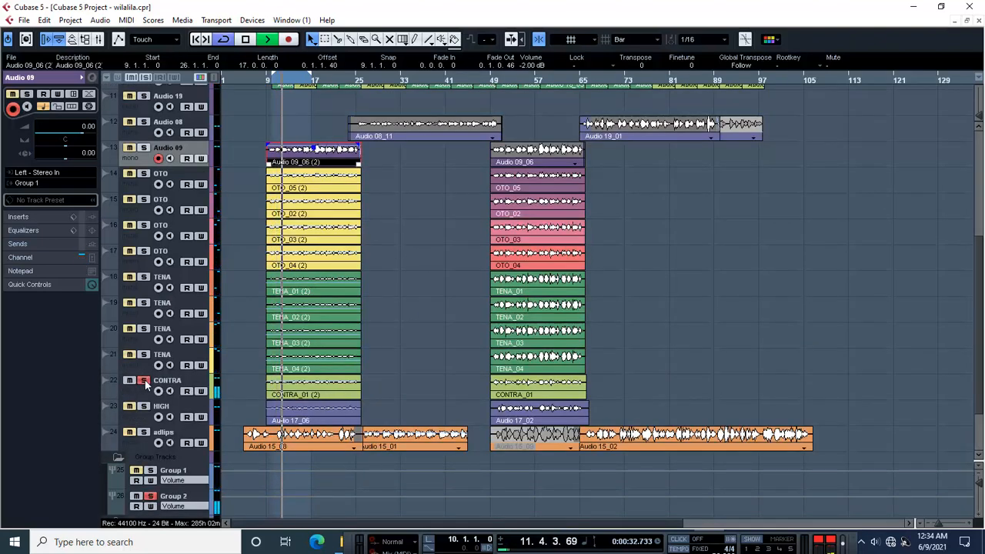
{"action": "left_click", "coordinate": [143, 380]}
{"action": "left_click", "coordinate": [312, 391]}
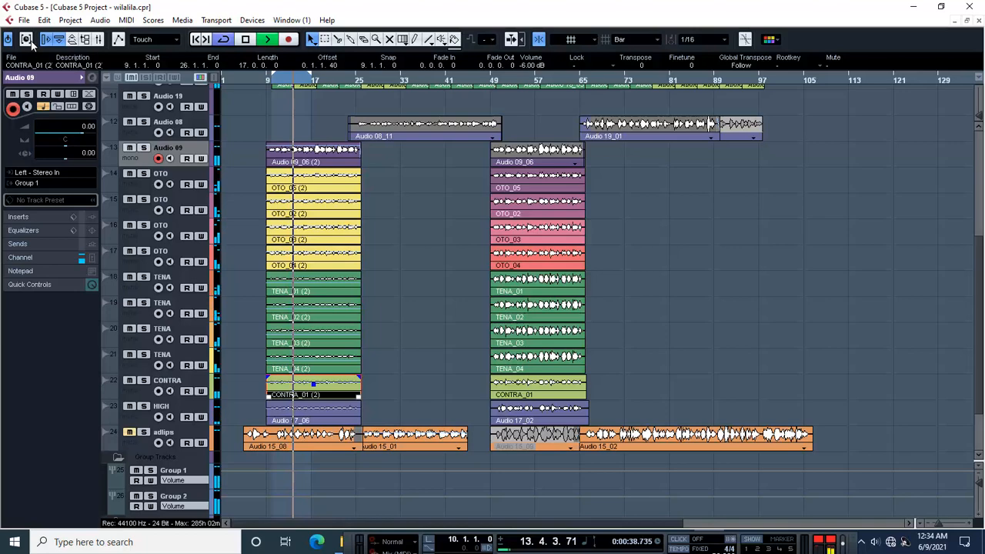
- Save the project and set the clip volume of Audio 17_06 on the HIGH track to -7 dB
{"action": "left_click", "coordinate": [23, 20]}
{"action": "left_click", "coordinate": [68, 106]}
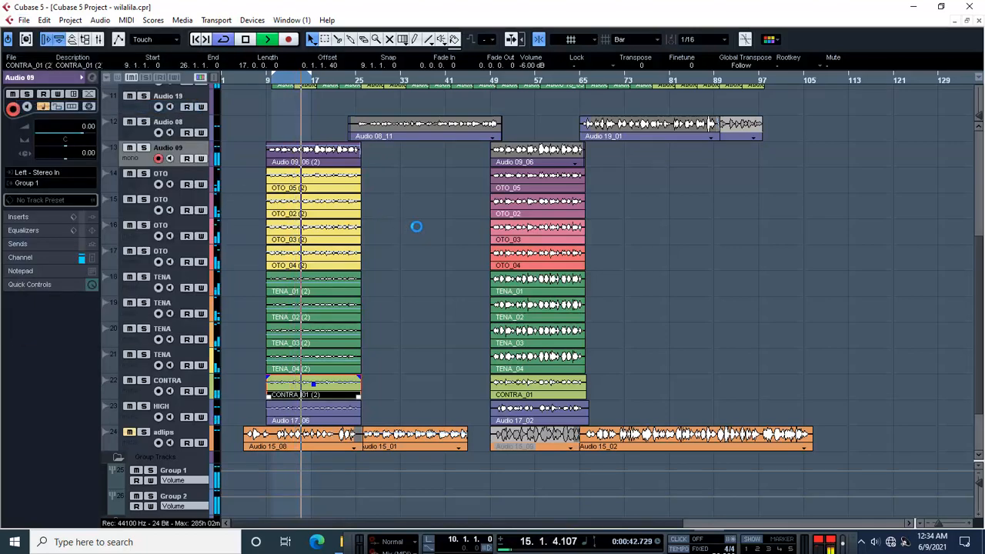
{"action": "left_click", "coordinate": [317, 418]}
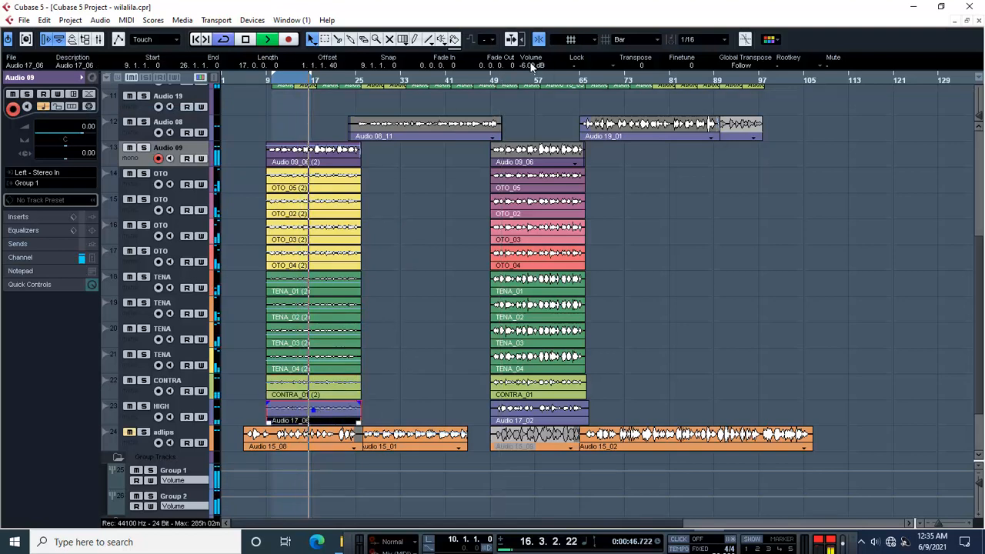
{"action": "scroll", "coordinate": [531, 67], "scroll_direction": "down", "scroll_amount": 1}
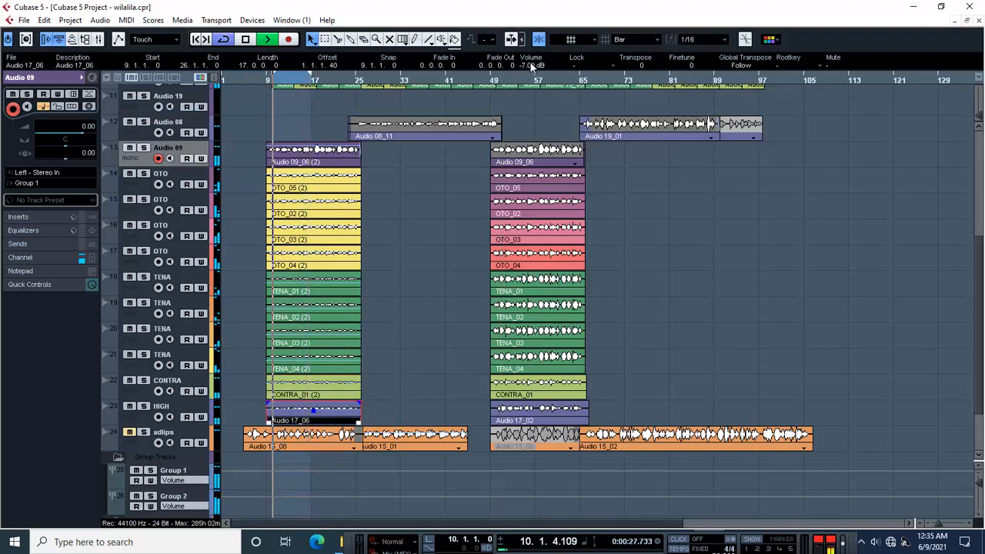
- Set the clip volume of Audio 17_06 on the HIGH track to -8 dB, deselect the clip and save the project
{"action": "scroll", "coordinate": [531, 67], "scroll_direction": "down", "scroll_amount": 1}
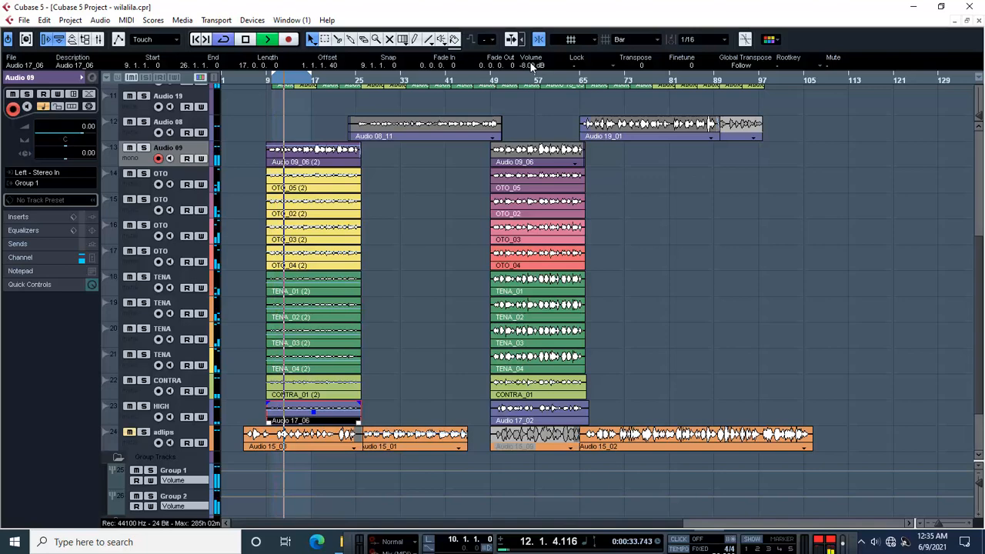
{"action": "left_click", "coordinate": [423, 256]}
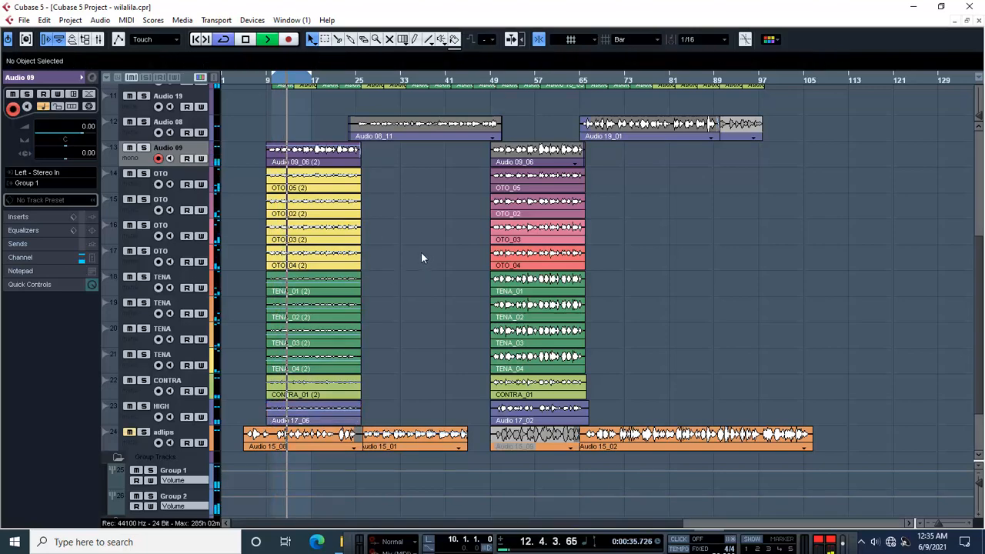
{"action": "left_click", "coordinate": [24, 21]}
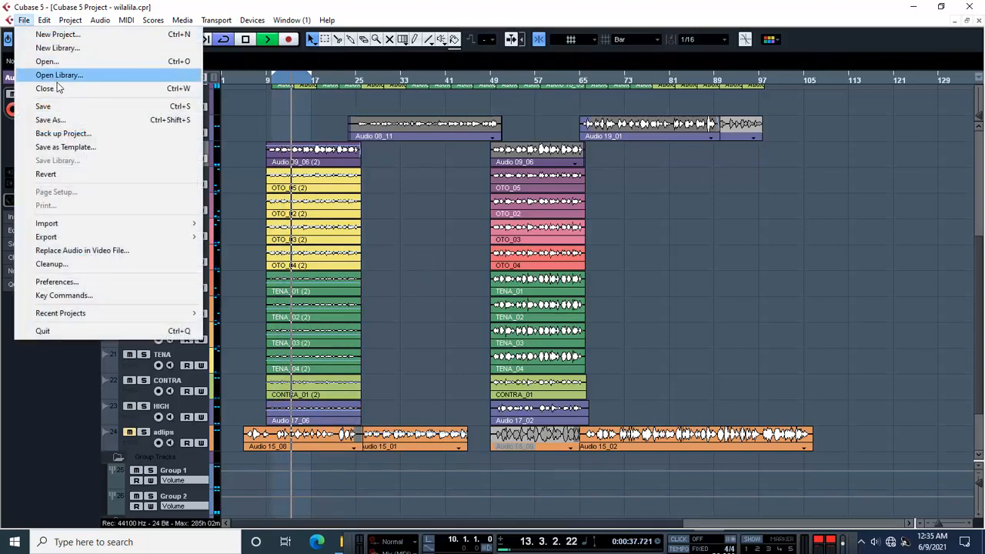
{"action": "left_click", "coordinate": [38, 104]}
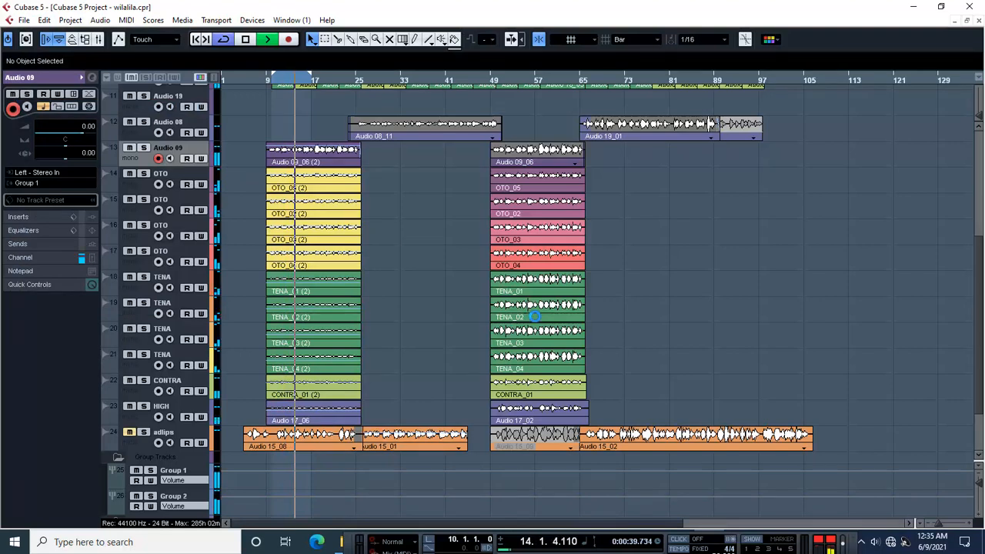
- Stop playback, replay the loop from bar 10 to check the vocal balance, and view the group and FX channel tracks
{"action": "key", "text": "space"}
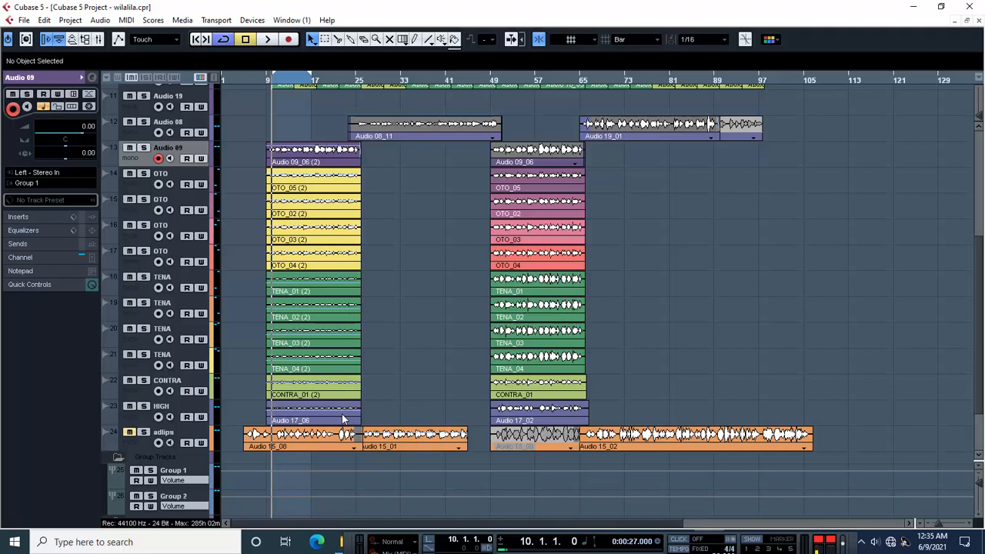
{"action": "key", "text": "space"}
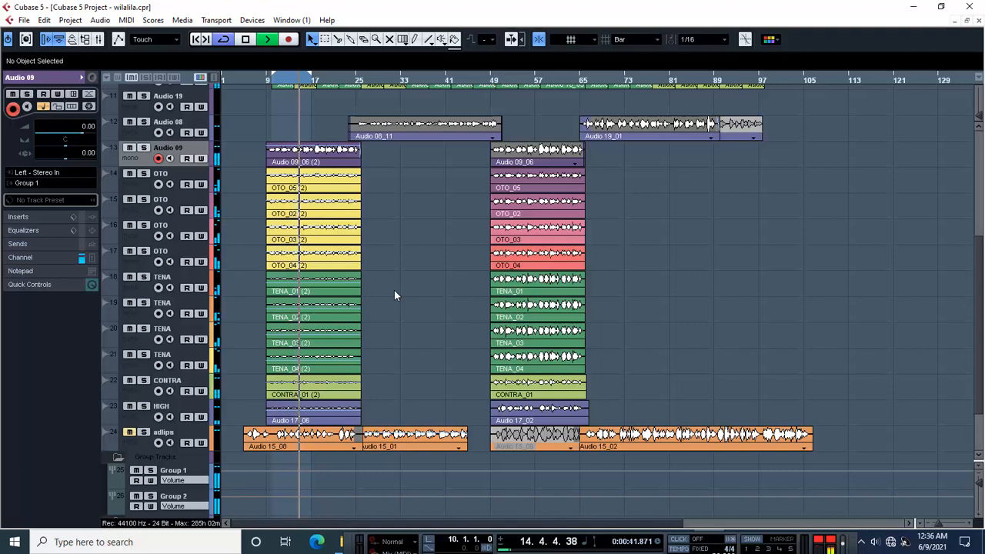
{"action": "key", "text": "space"}
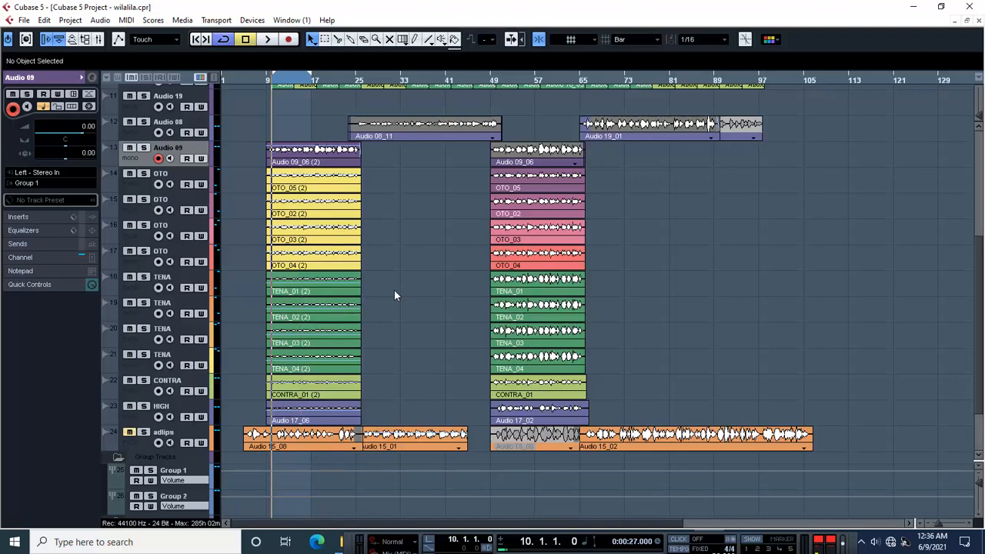
{"action": "scroll", "coordinate": [394, 292], "scroll_direction": "down", "scroll_amount": 3}
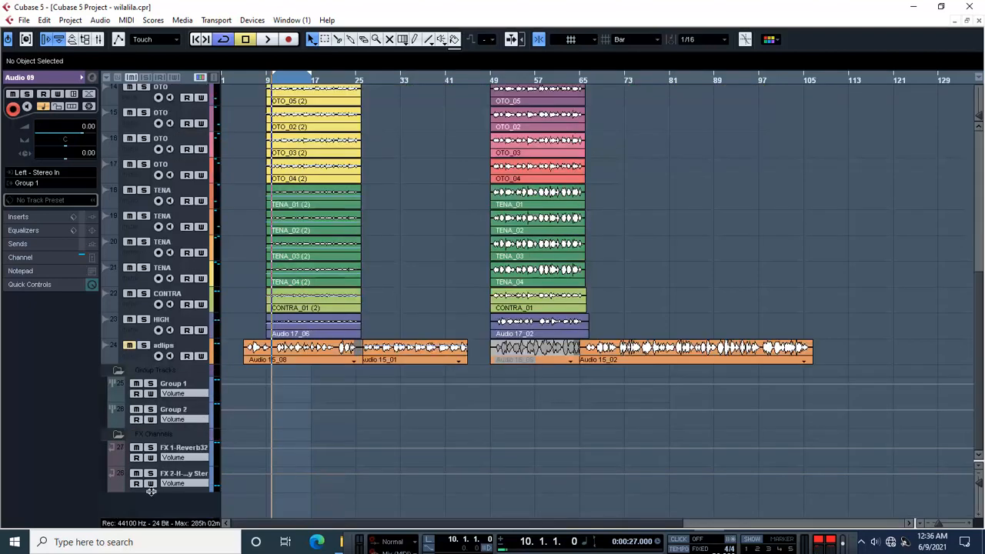
- Add a DeNoiser with the Medium preset to the eighth insert slot of Group 2
{"action": "left_click", "coordinate": [197, 412]}
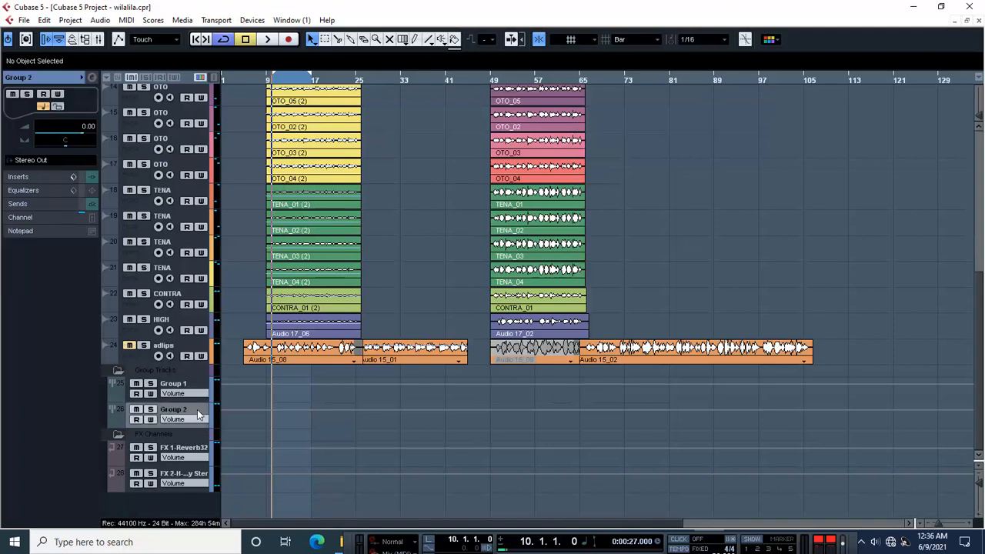
{"action": "left_click", "coordinate": [20, 177]}
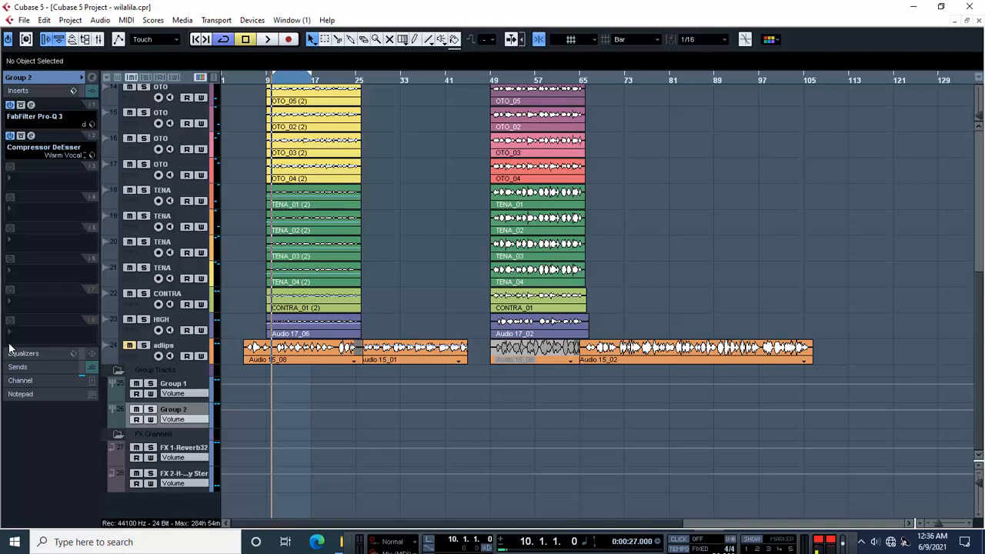
{"action": "left_click", "coordinate": [33, 337]}
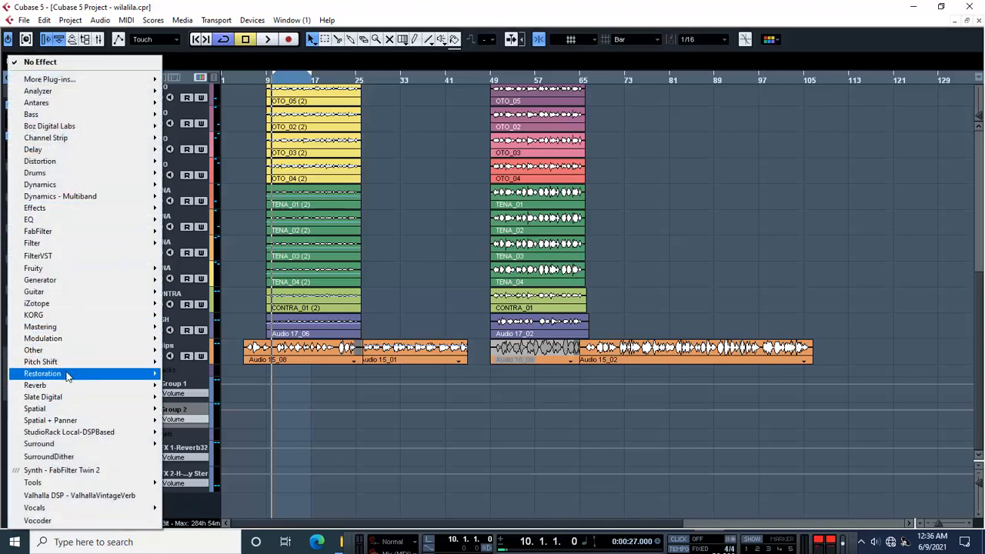
{"action": "mouse_move", "coordinate": [67, 374]}
{"action": "left_click", "coordinate": [227, 138]}
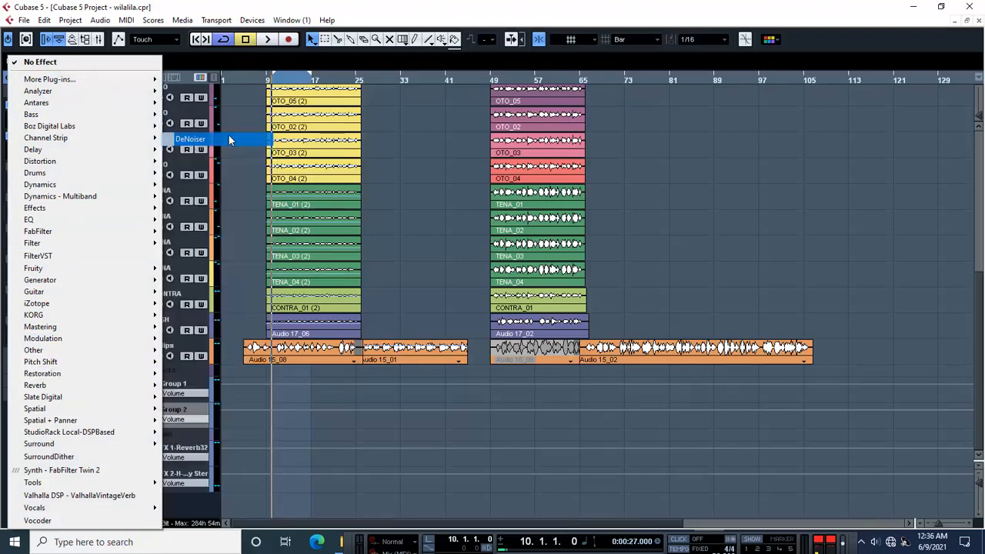
{"action": "left_click", "coordinate": [498, 226]}
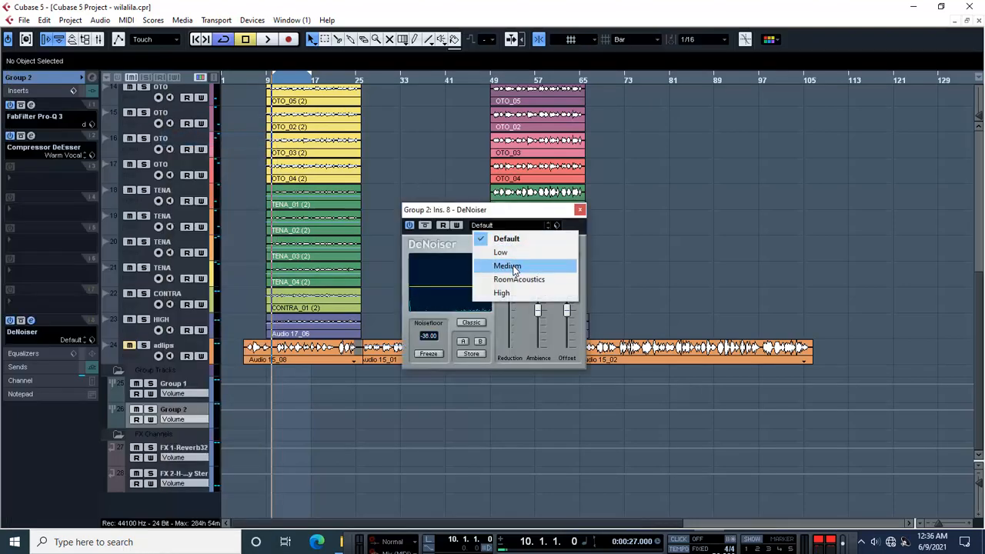
{"action": "left_click", "coordinate": [514, 265]}
{"action": "left_click", "coordinate": [580, 210]}
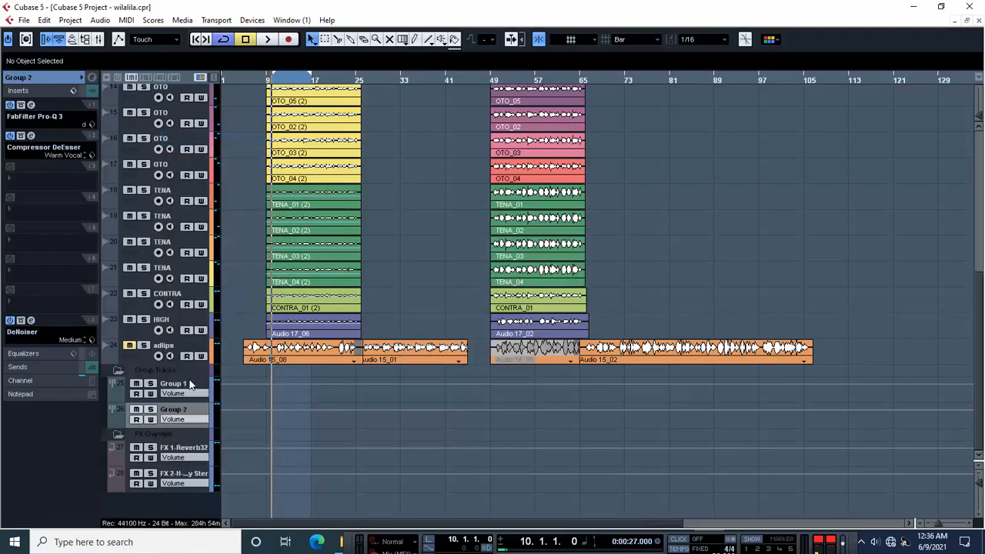
- Add a DeNoiser with the Medium preset to the eighth insert slot of Group 1
{"action": "left_click", "coordinate": [190, 384]}
{"action": "left_click", "coordinate": [21, 340]}
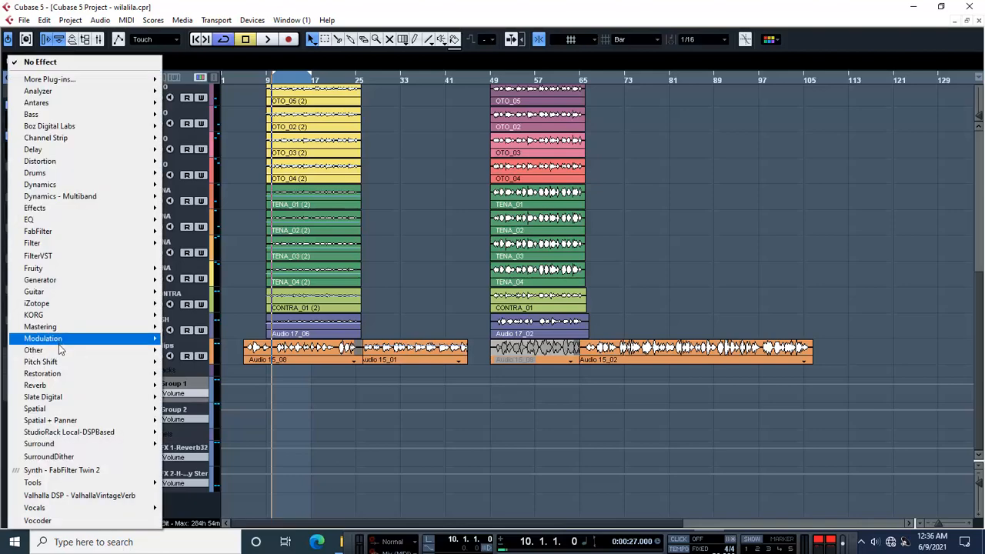
{"action": "mouse_move", "coordinate": [70, 411]}
{"action": "mouse_move", "coordinate": [93, 377]}
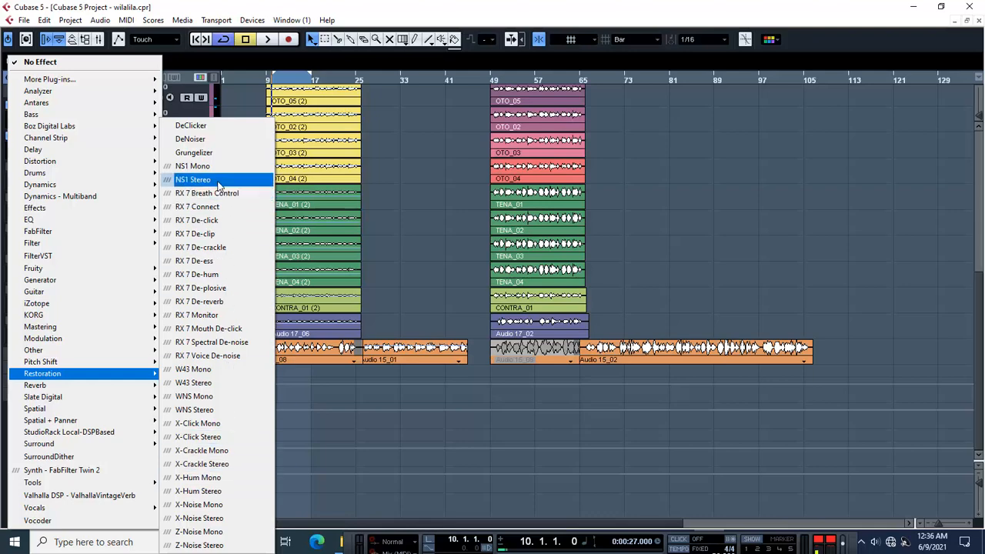
{"action": "left_click", "coordinate": [190, 139]}
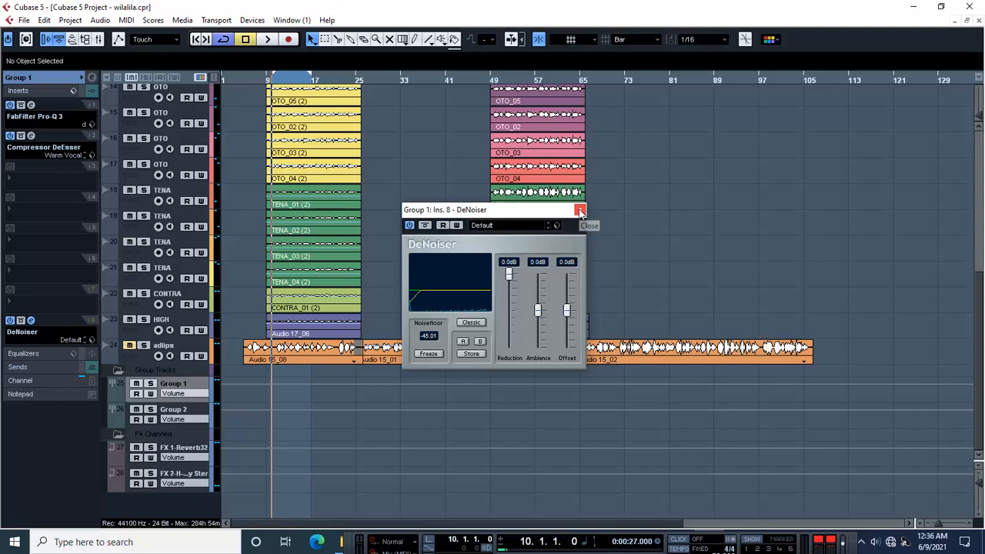
{"action": "left_click", "coordinate": [581, 212]}
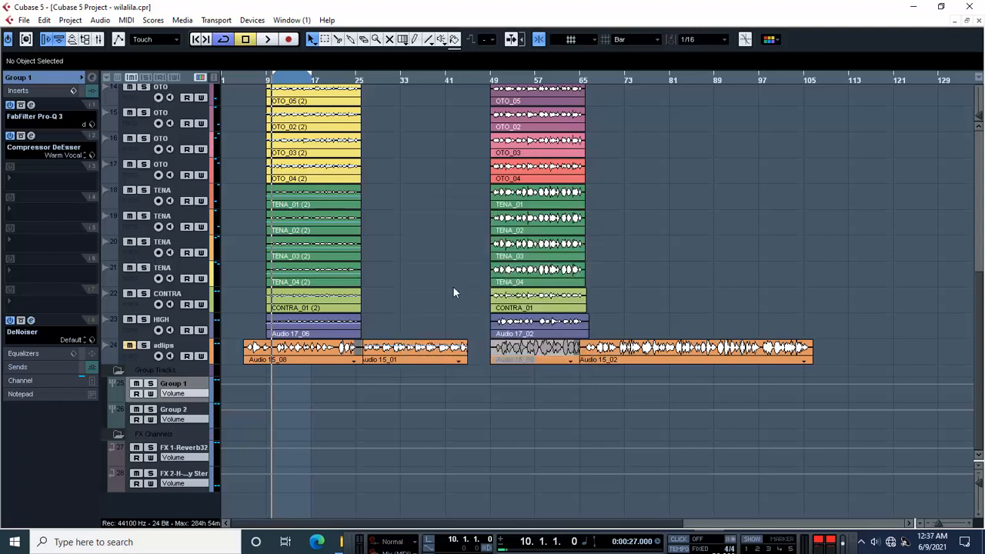
{"action": "left_click", "coordinate": [31, 320]}
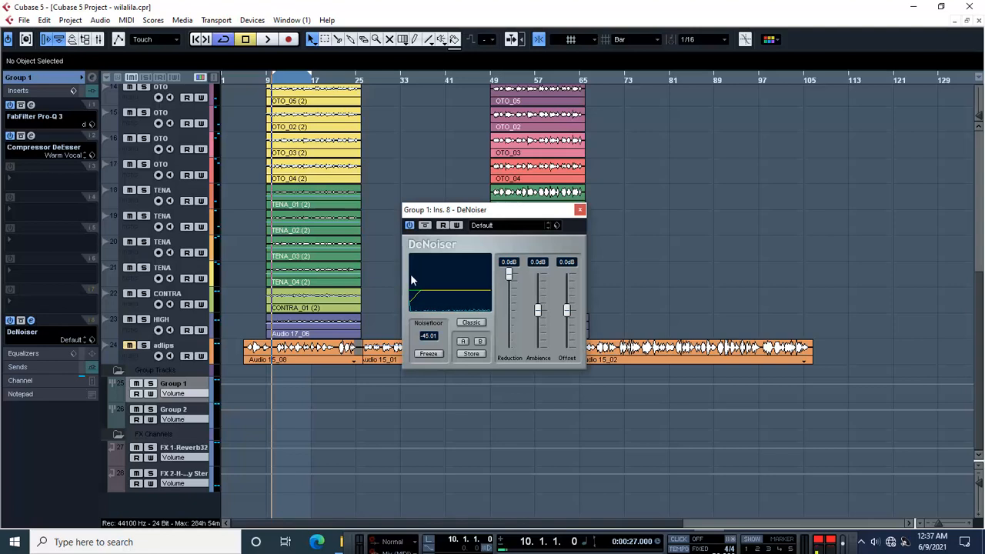
{"action": "left_click", "coordinate": [508, 225]}
{"action": "left_click", "coordinate": [510, 270]}
{"action": "left_click", "coordinate": [580, 209]}
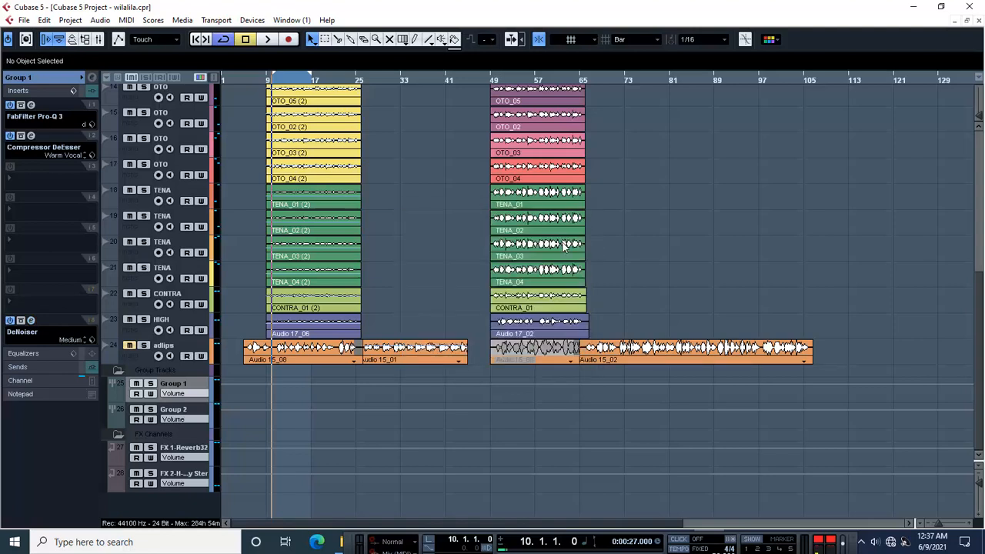
- Play the looped section and set the volume of the Audio 09_06 (2) clip to -4.00 dB
{"action": "key", "text": "space"}
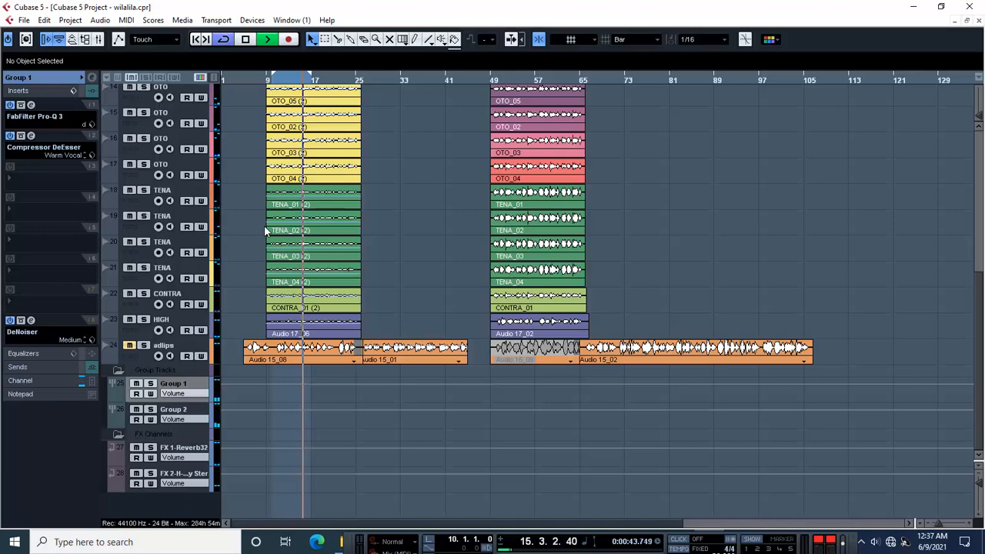
{"action": "scroll", "coordinate": [266, 231], "scroll_direction": "up", "scroll_amount": 5}
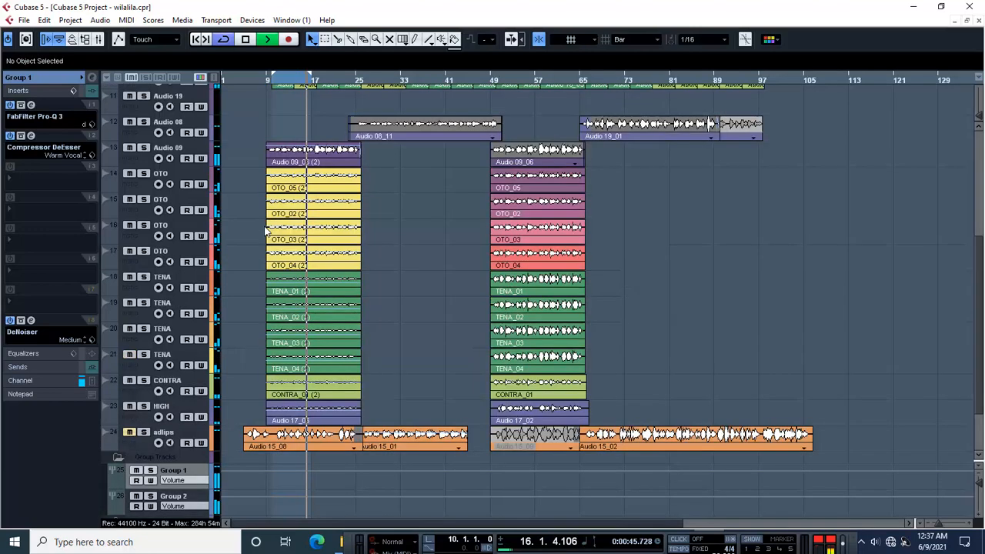
{"action": "left_click", "coordinate": [270, 239]}
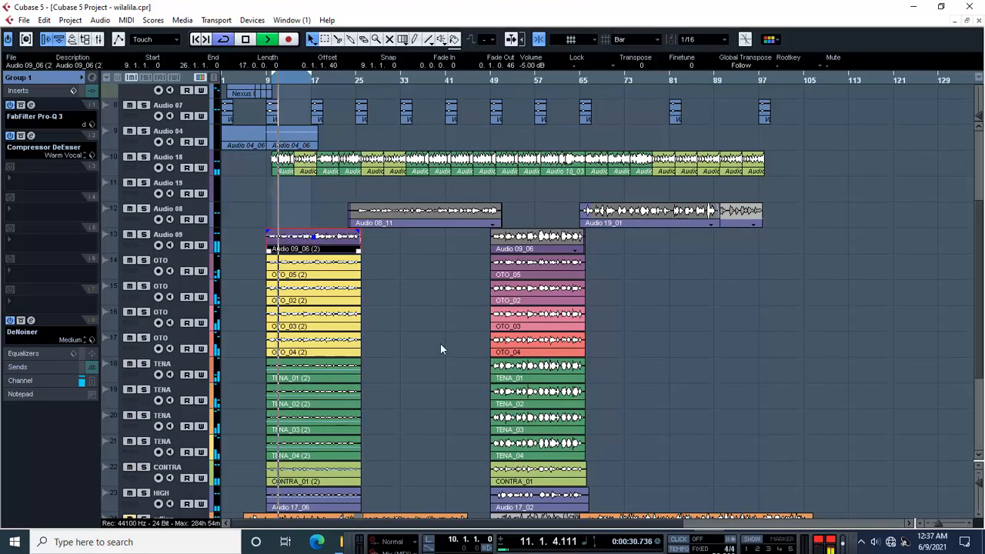
{"action": "left_click", "coordinate": [439, 298]}
{"action": "scroll", "coordinate": [440, 298], "scroll_direction": "down", "scroll_amount": 5}
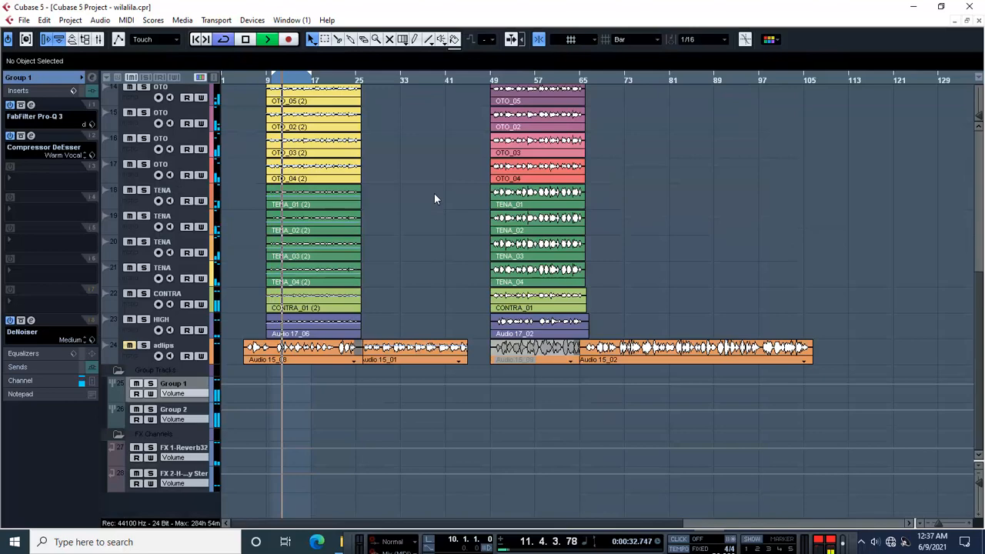
{"action": "scroll", "coordinate": [434, 193], "scroll_direction": "up", "scroll_amount": 3}
{"action": "left_click", "coordinate": [338, 152]}
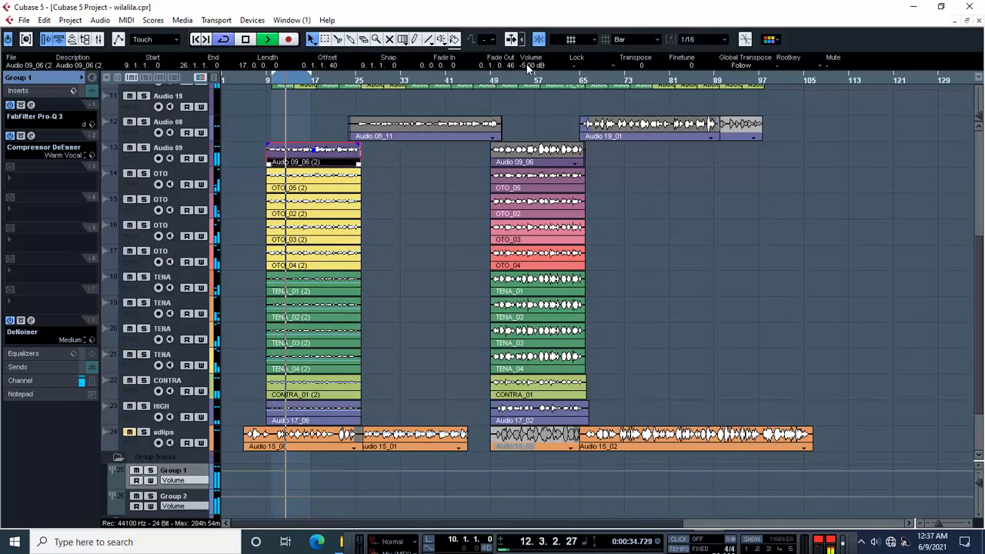
{"action": "scroll", "coordinate": [530, 66], "scroll_direction": "up", "scroll_amount": 2}
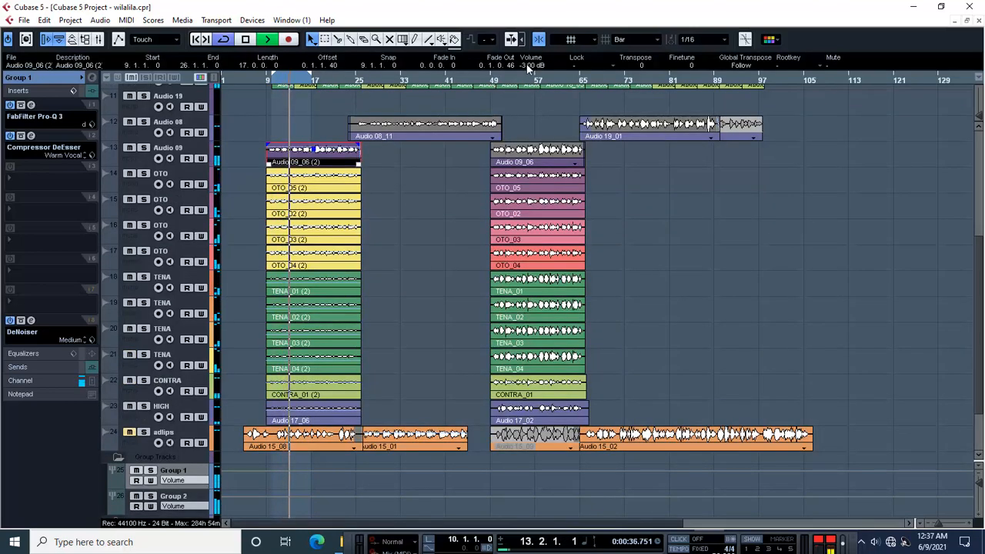
{"action": "scroll", "coordinate": [530, 66], "scroll_direction": "down", "scroll_amount": 1}
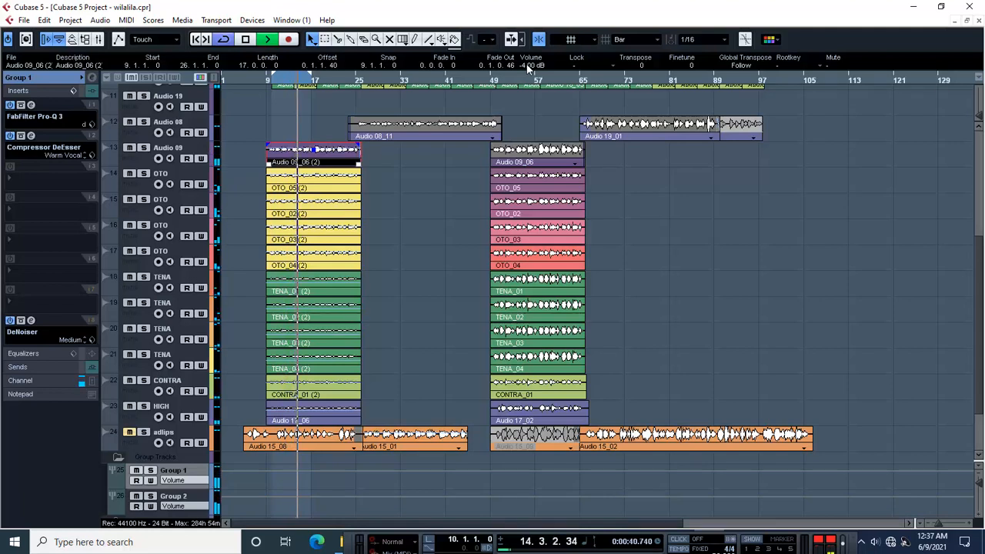
{"action": "left_click", "coordinate": [404, 262]}
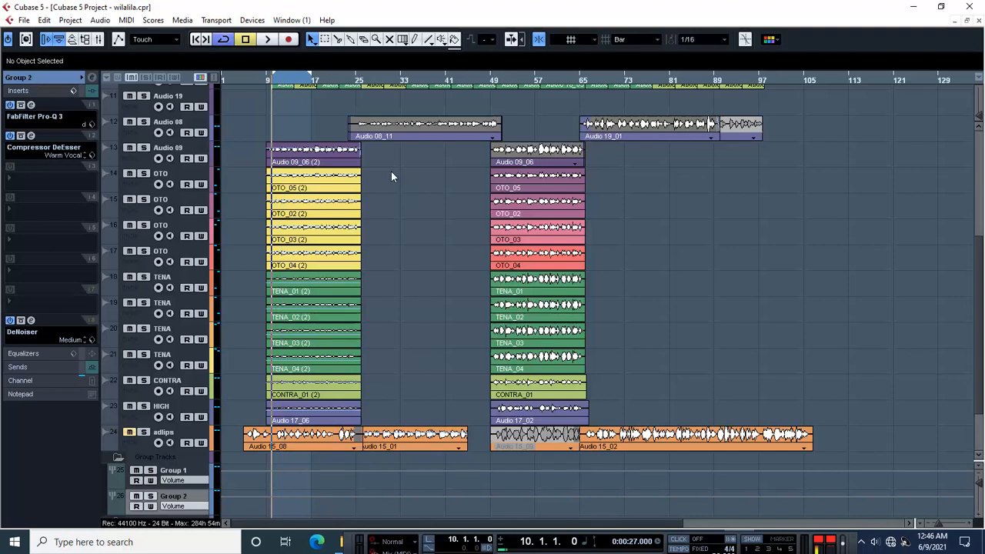
- Set the volume of the four yellow OTO (2) clips to -6.00 dB
{"action": "left_click_drag", "start_coordinate": [389, 174], "coordinate": [325, 264]}
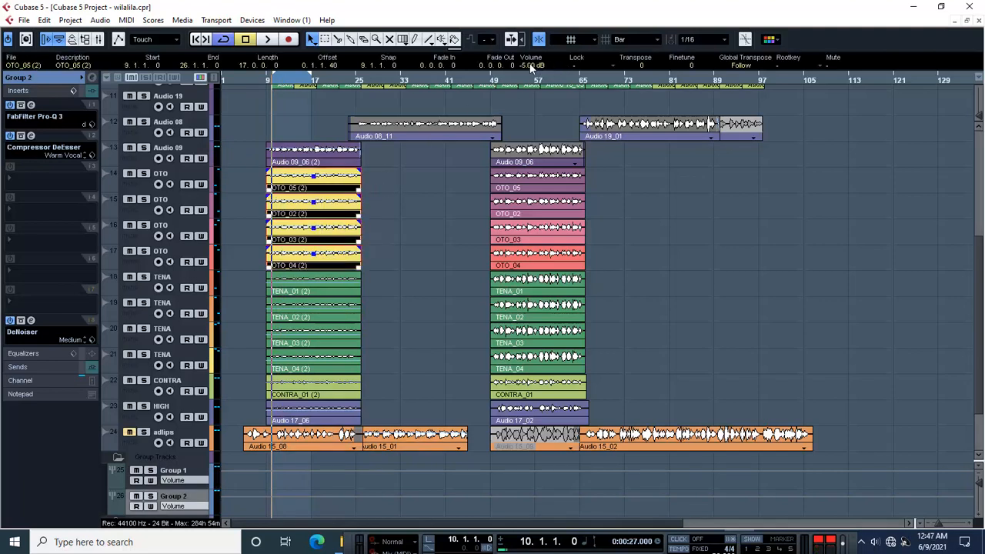
{"action": "scroll", "coordinate": [531, 66], "scroll_direction": "down", "scroll_amount": 1}
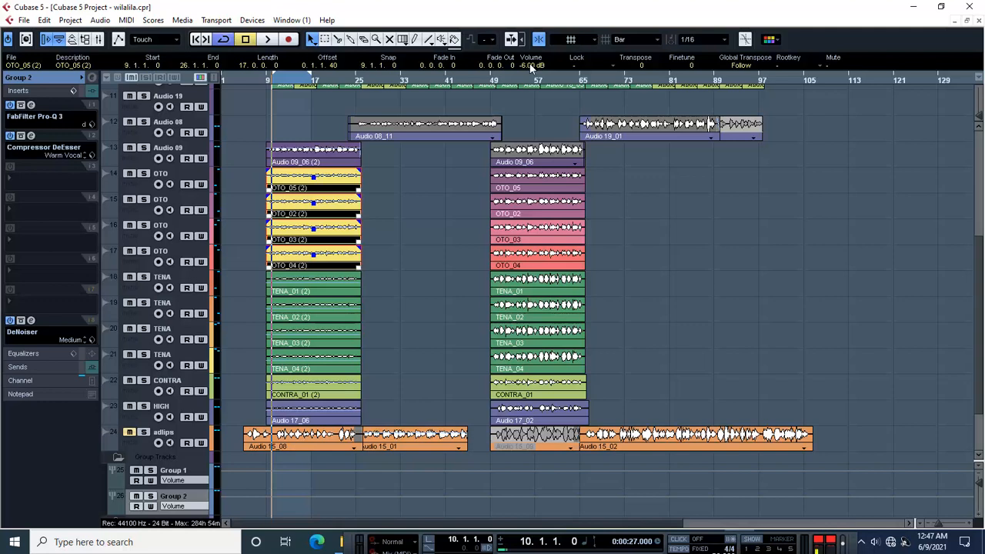
{"action": "left_click", "coordinate": [406, 263]}
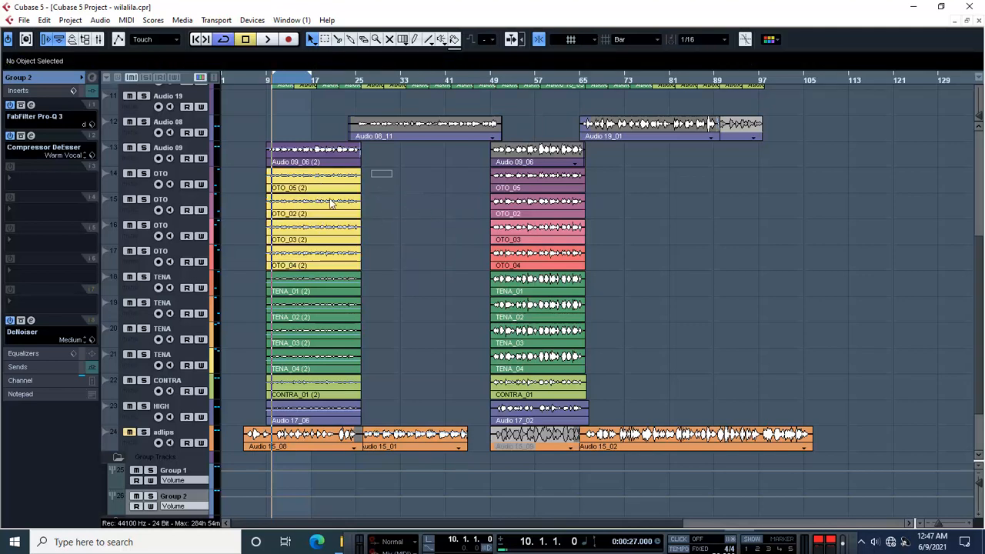
- Select the four yellow OTO (2) clips and play the looped section to check their level in the mix
{"action": "left_click_drag", "start_coordinate": [331, 202], "coordinate": [249, 266]}
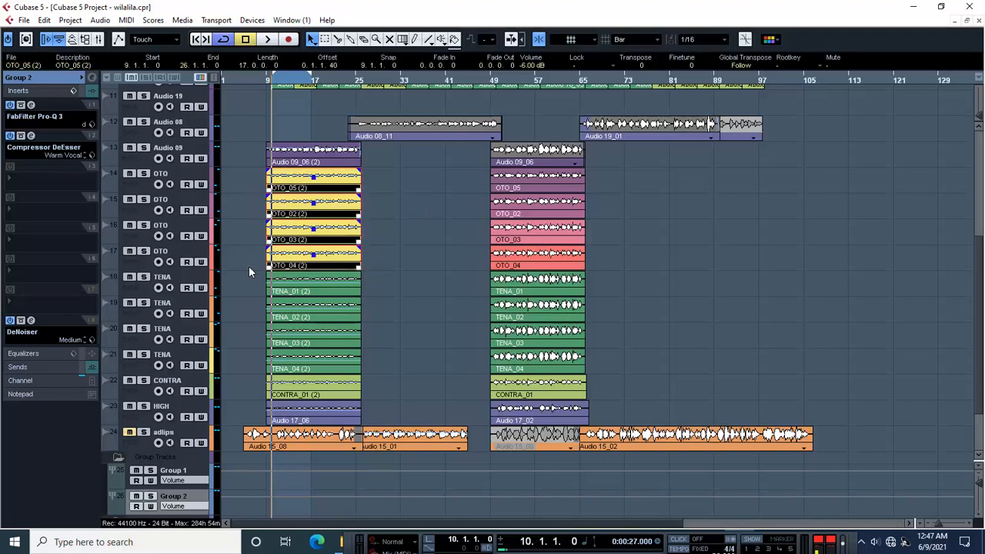
{"action": "key", "text": "space"}
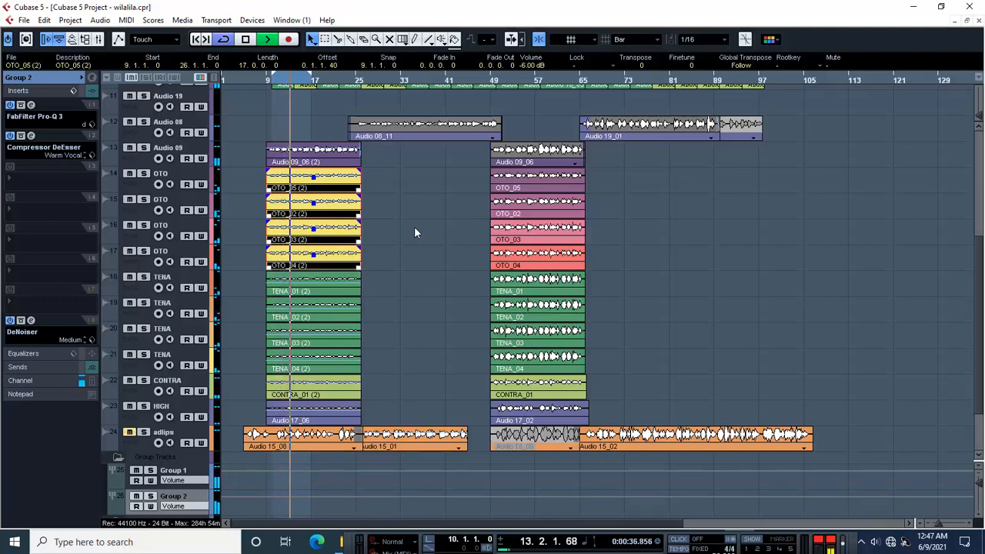
{"action": "key", "text": "space"}
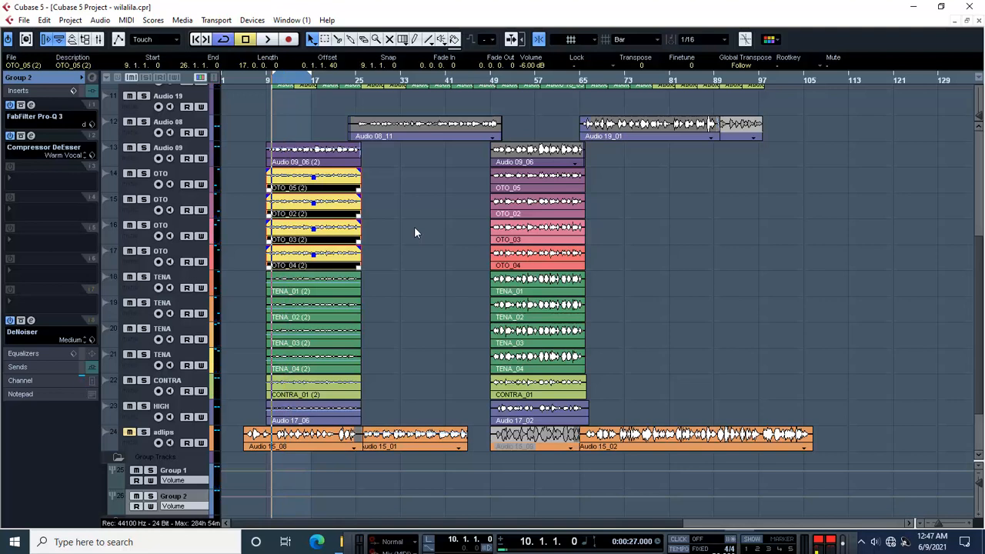
{"action": "left_click", "coordinate": [387, 234]}
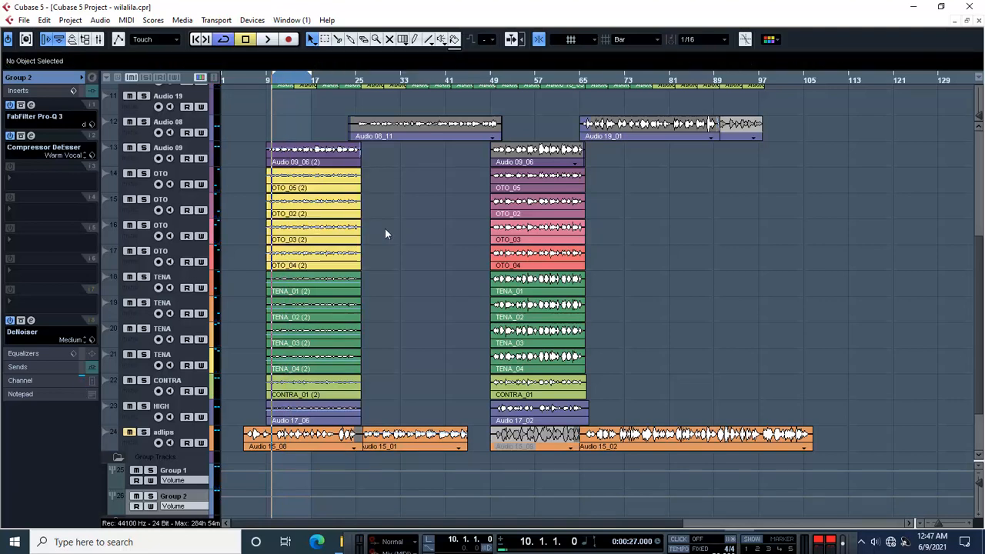
- Add a Chorus with the Wide Backing Vcals preset to the third insert slot of Group 2
{"action": "left_click", "coordinate": [19, 185]}
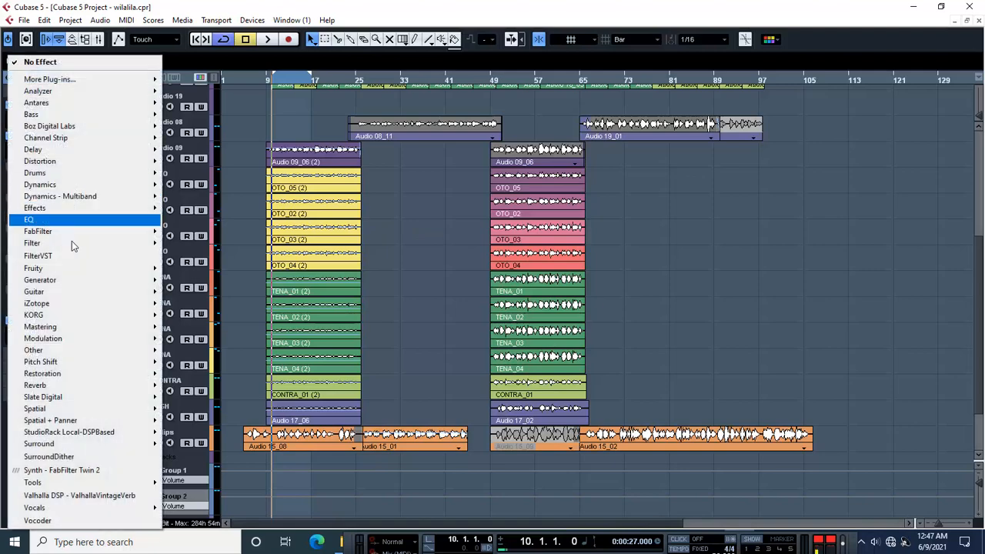
{"action": "mouse_move", "coordinate": [64, 344]}
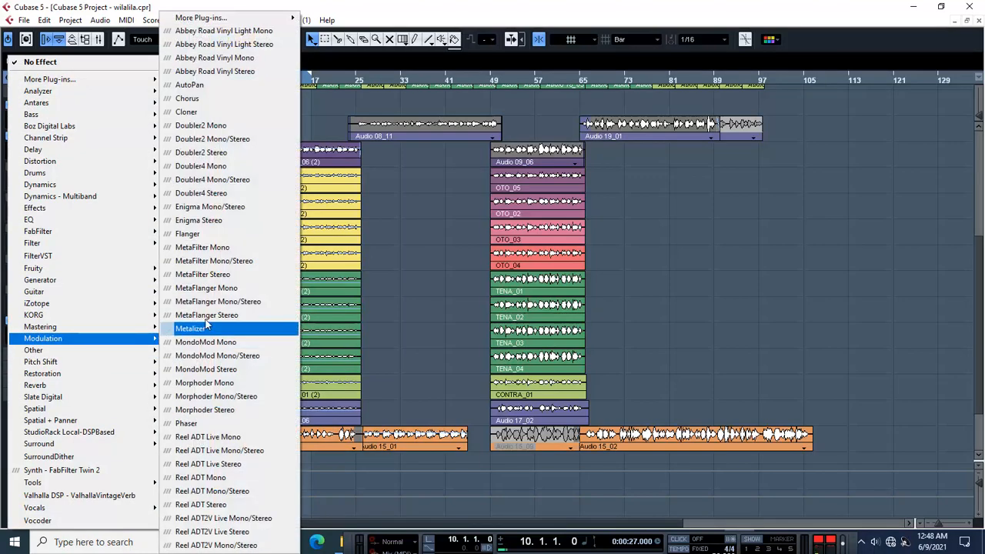
{"action": "left_click", "coordinate": [193, 101]}
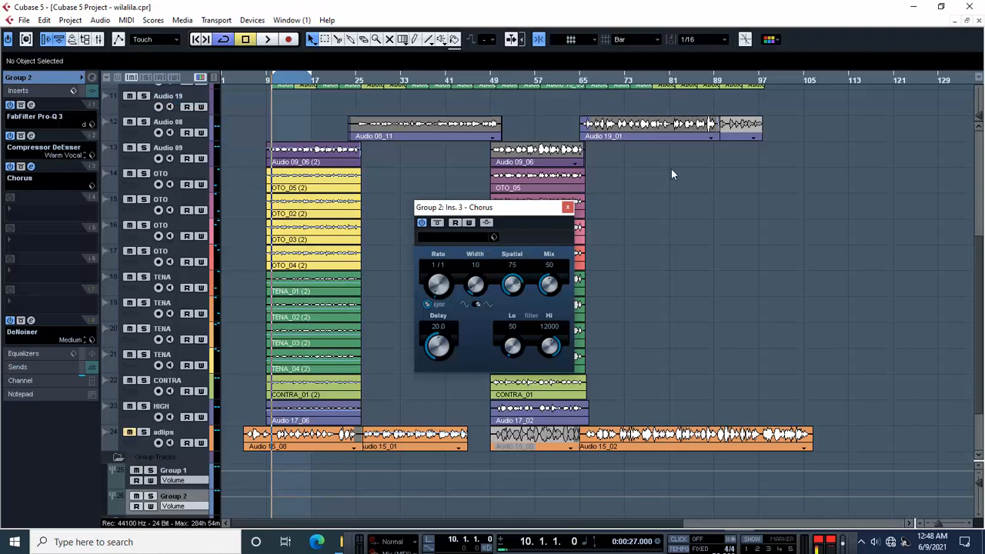
{"action": "left_click", "coordinate": [458, 236]}
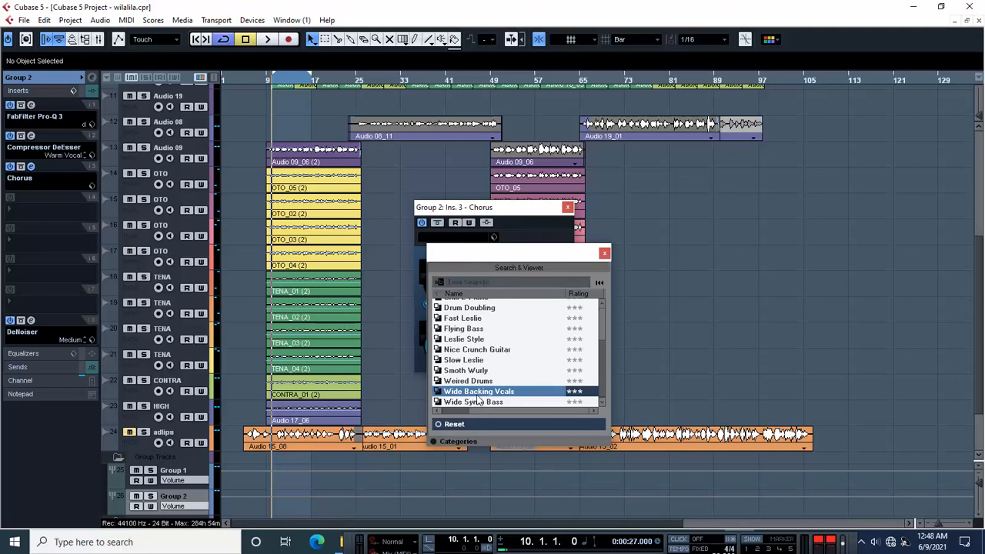
{"action": "double_click", "coordinate": [494, 394]}
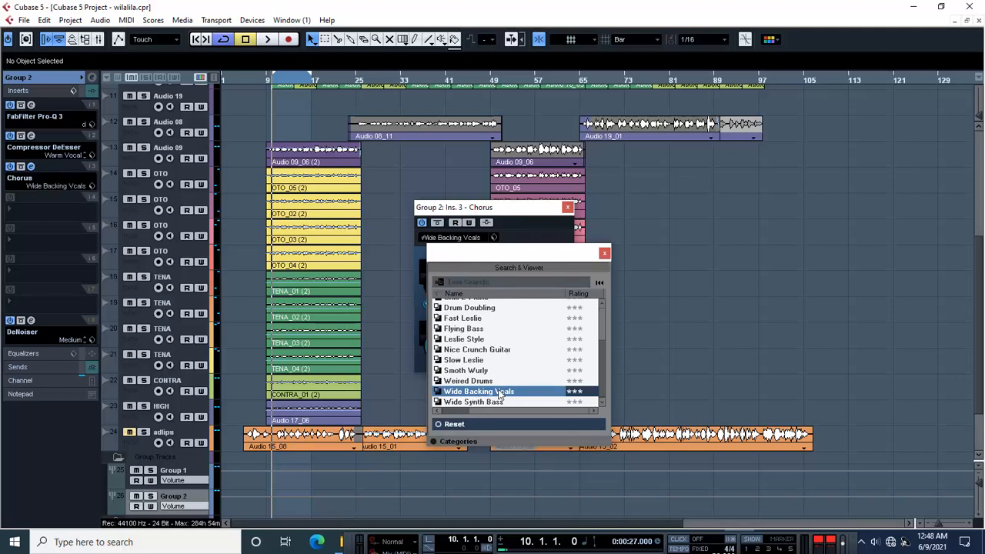
{"action": "left_click", "coordinate": [605, 254]}
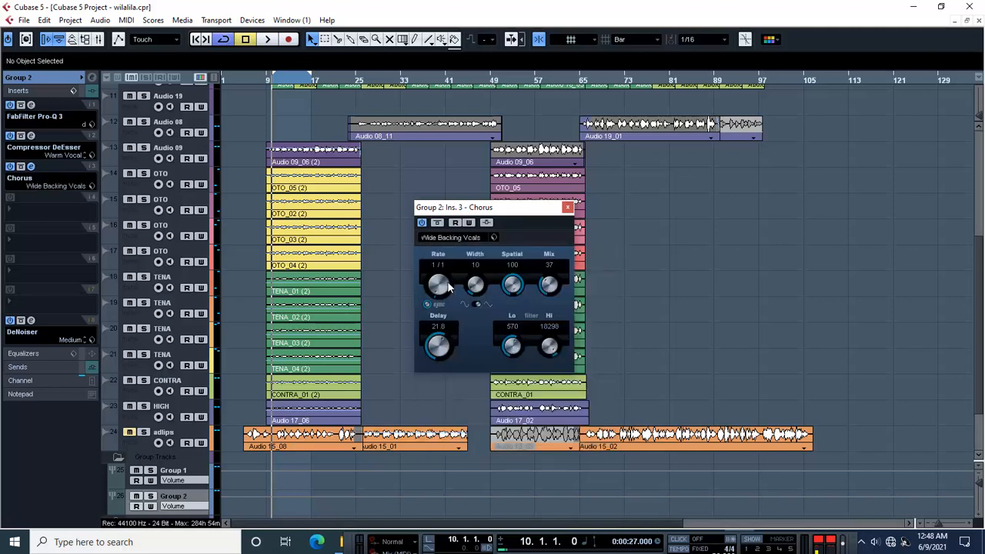
- Set the Group 2 Chorus rate to 1/4 and its mix to 25, and play the looped section
{"action": "left_click_drag", "start_coordinate": [514, 216], "coordinate": [418, 181]}
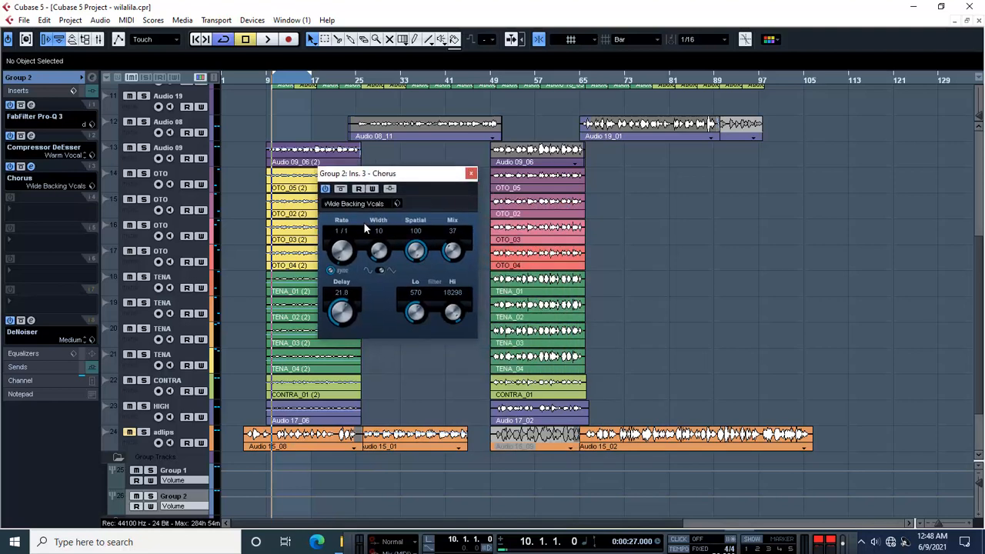
{"action": "mouse_move", "coordinate": [346, 260]}
{"action": "left_mouse_down"}
{"action": "mouse_move", "coordinate": [343, 241]}
{"action": "mouse_move", "coordinate": [358, 249]}
{"action": "left_mouse_up"}
{"action": "mouse_move", "coordinate": [452, 261]}
{"action": "left_mouse_down"}
{"action": "mouse_move", "coordinate": [452, 248]}
{"action": "mouse_move", "coordinate": [445, 255]}
{"action": "left_mouse_up"}
{"action": "key", "text": "space"}
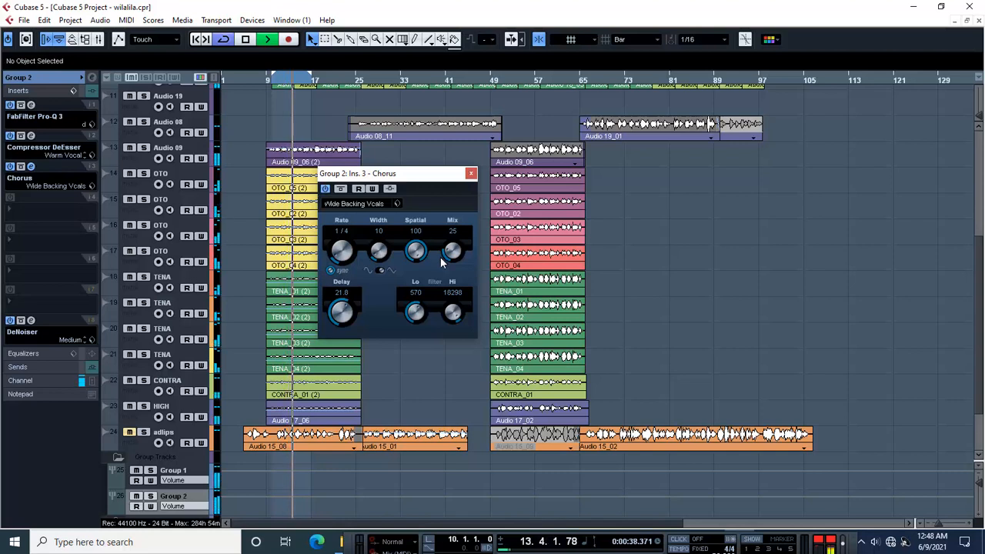
- Set the Group 2 Chorus width to 25, delay to 25.0, low filter to 709 and high filter to 16230, and stop playback
{"action": "left_click_drag", "start_coordinate": [454, 312], "coordinate": [449, 325]}
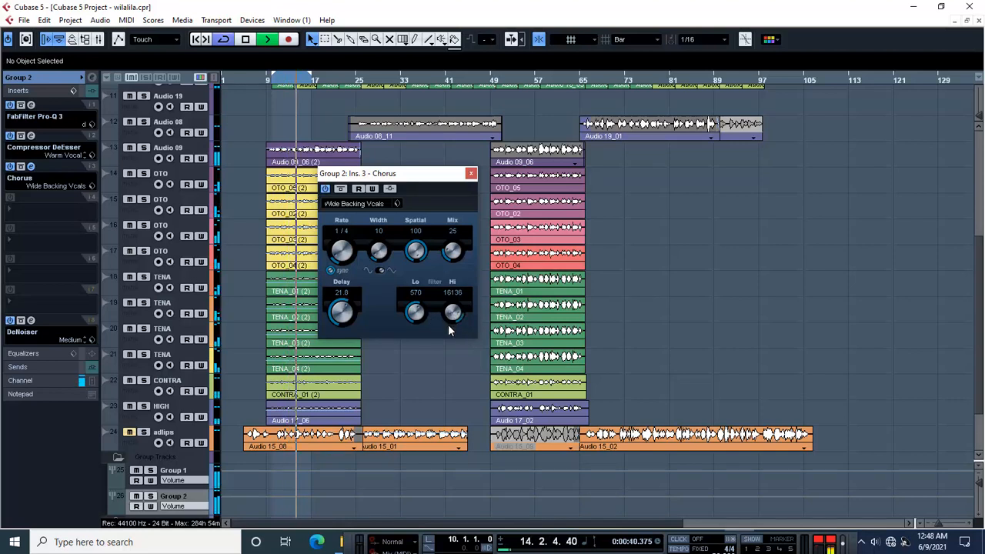
{"action": "key", "text": "space"}
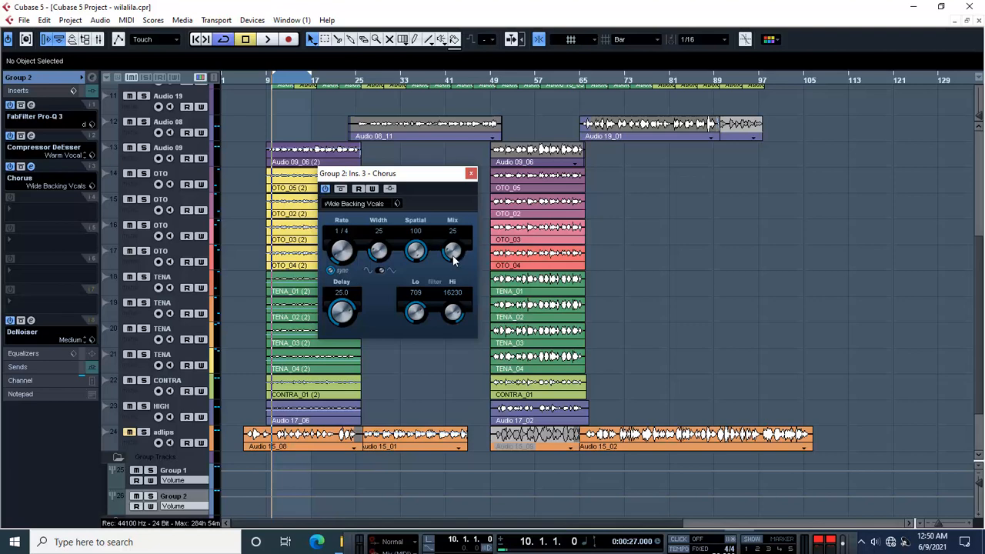
- Solo Group 2 and compare Chorus mix settings of 92, 32 and 100 while the looped section plays
{"action": "left_click_drag", "start_coordinate": [452, 255], "coordinate": [462, 177]}
{"action": "left_click", "coordinate": [153, 498]}
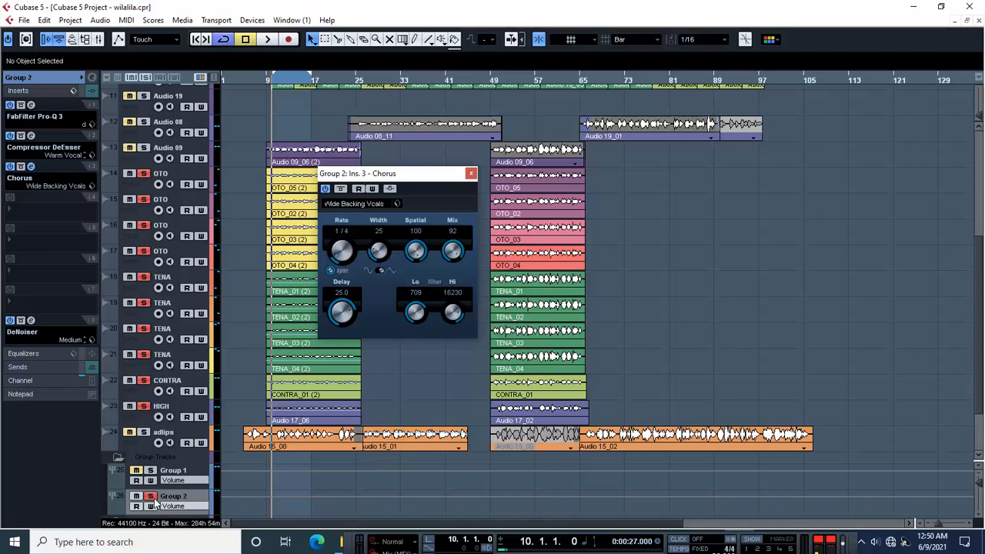
{"action": "key", "text": "space"}
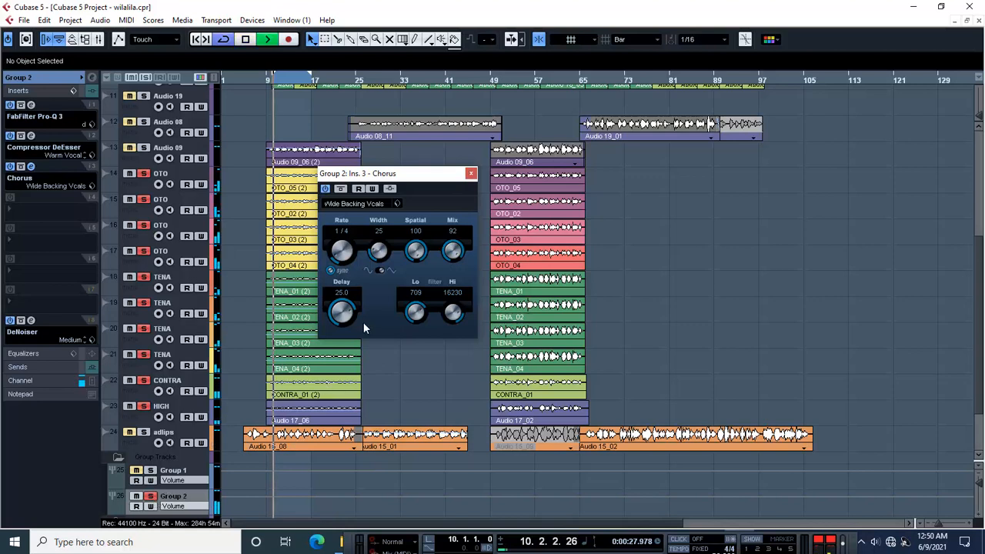
{"action": "left_click_drag", "start_coordinate": [457, 243], "coordinate": [441, 304]}
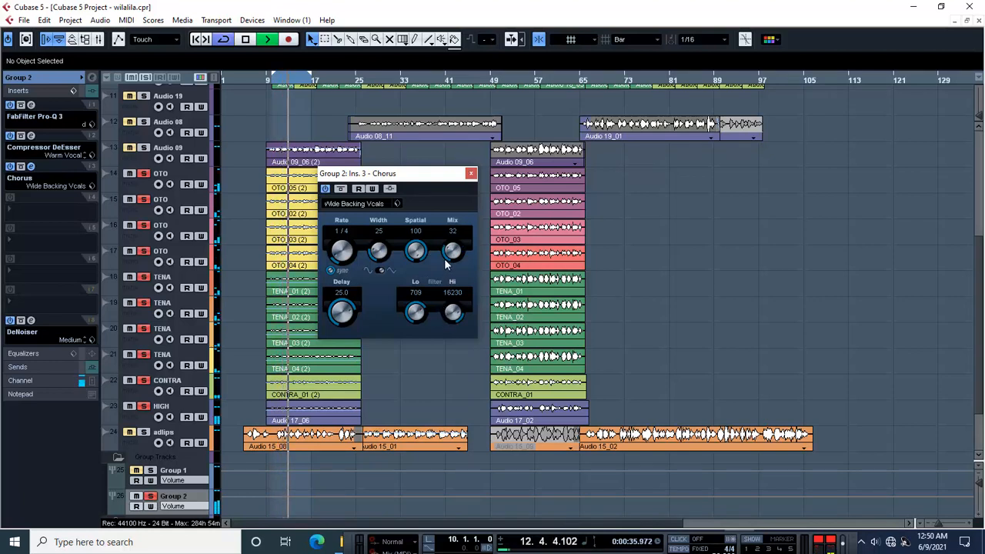
{"action": "key", "text": "space"}
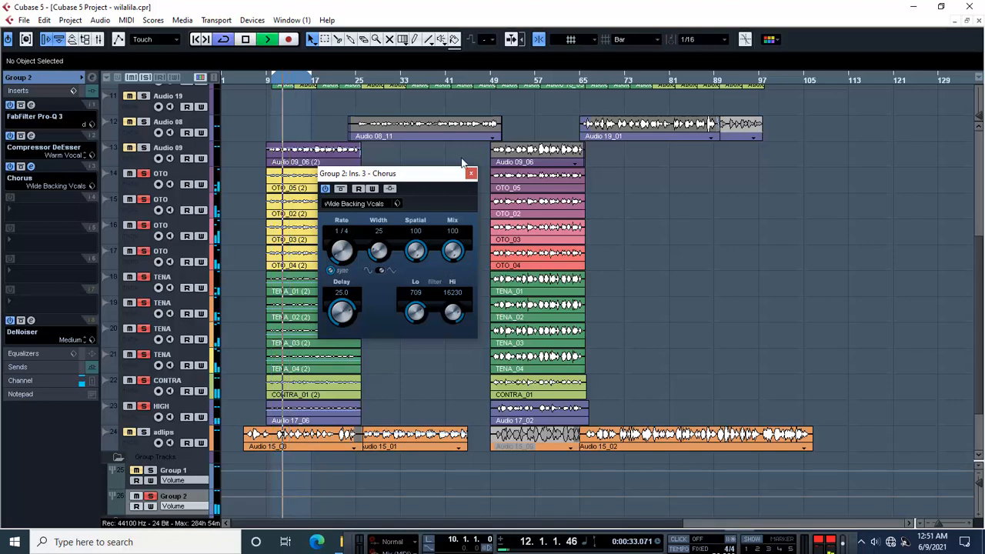
{"action": "key", "text": "space"}
- Set the Group 2 Chorus mix to 22 while listening to the soloed group, and stop playback
{"action": "left_click_drag", "start_coordinate": [453, 251], "coordinate": [452, 271]}
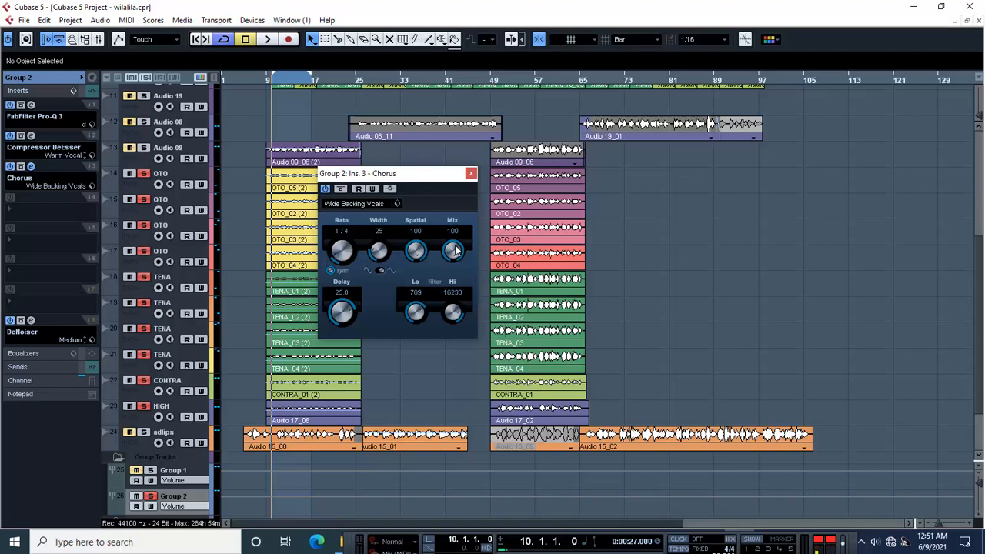
{"action": "key", "text": "space"}
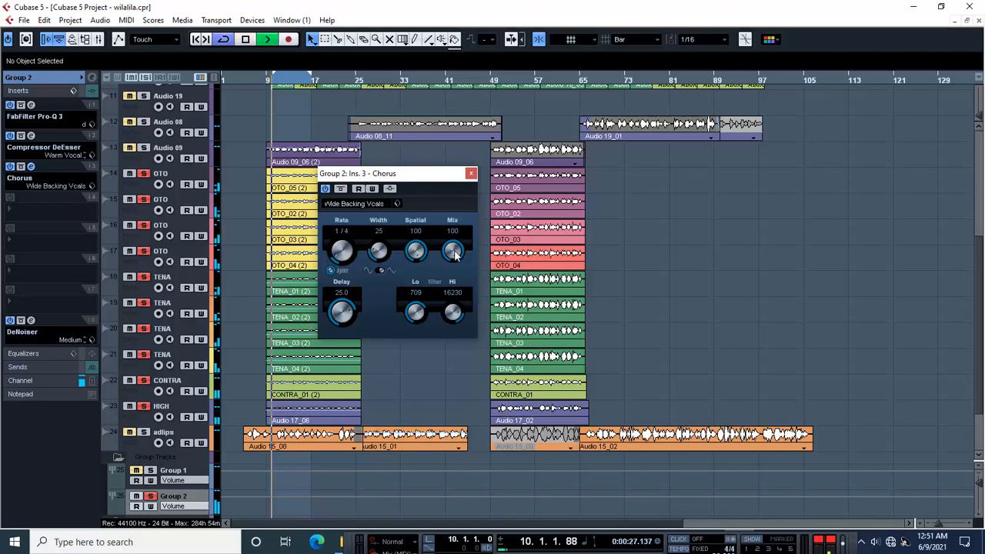
{"action": "left_click_drag", "start_coordinate": [455, 254], "coordinate": [453, 265]}
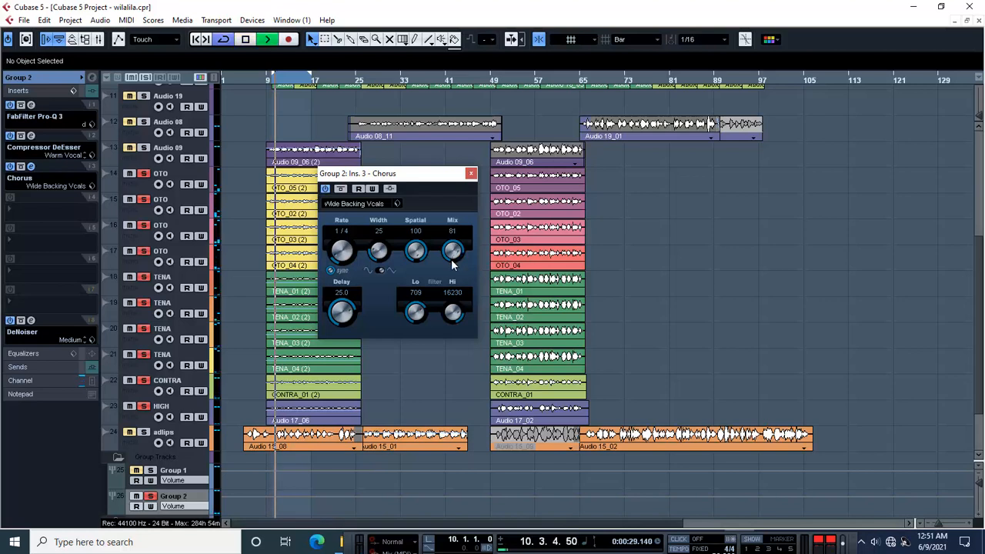
{"action": "mouse_move", "coordinate": [454, 248]}
{"action": "left_mouse_down"}
{"action": "mouse_move", "coordinate": [452, 289]}
{"action": "mouse_move", "coordinate": [452, 254]}
{"action": "left_mouse_up"}
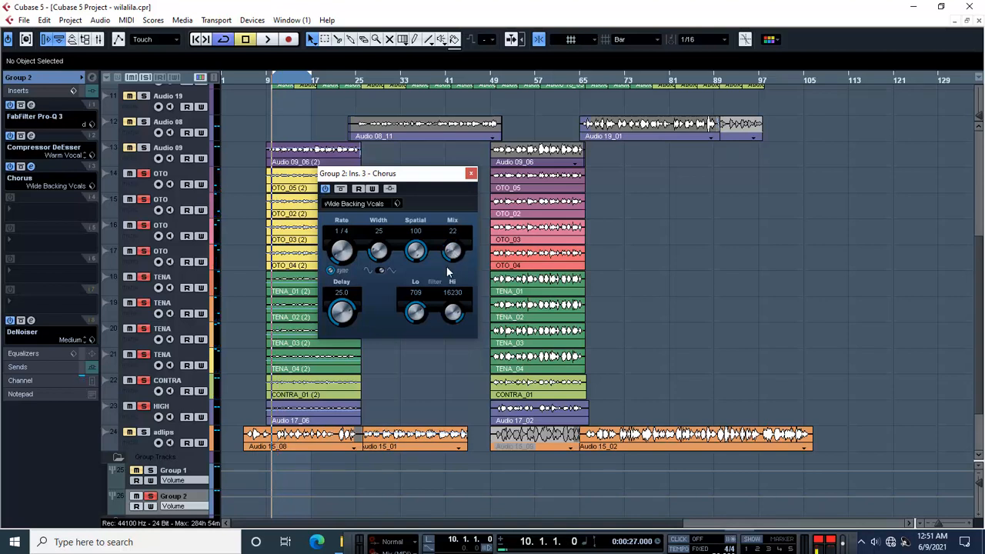
- Set the Group 2 Chorus spatial to 58, low filter to 689 and delay to 20.8 while auditioning the loop
{"action": "key", "text": "space"}
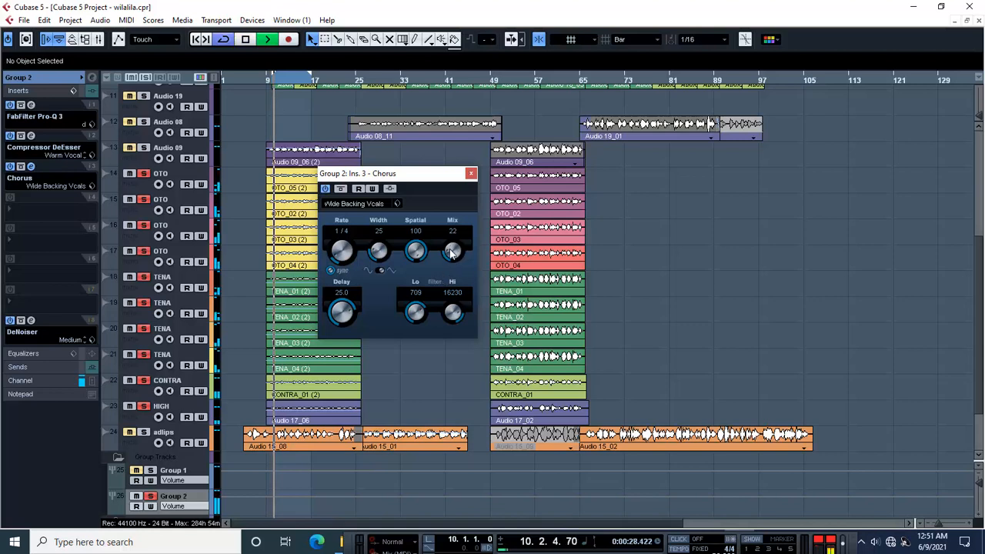
{"action": "left_click_drag", "start_coordinate": [416, 250], "coordinate": [408, 290]}
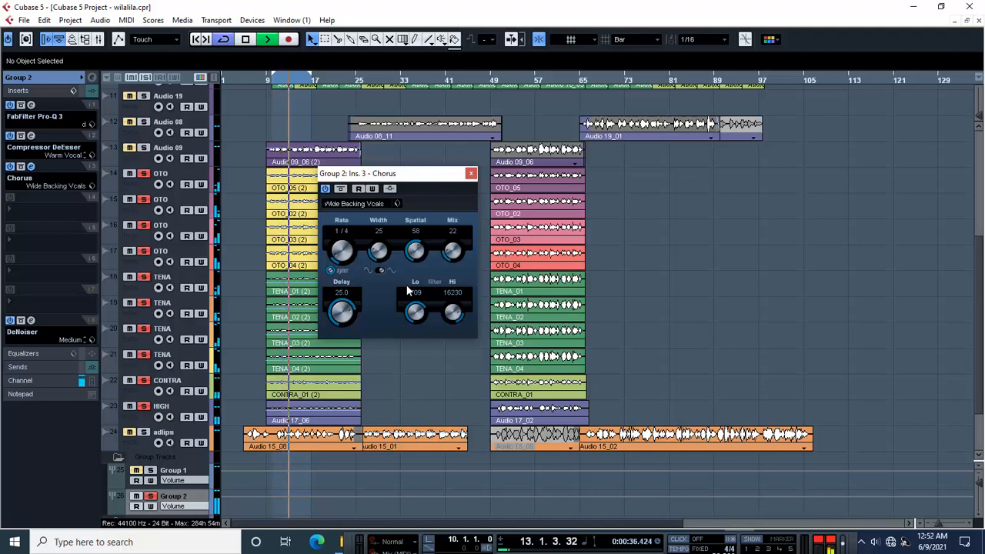
{"action": "key", "text": "space"}
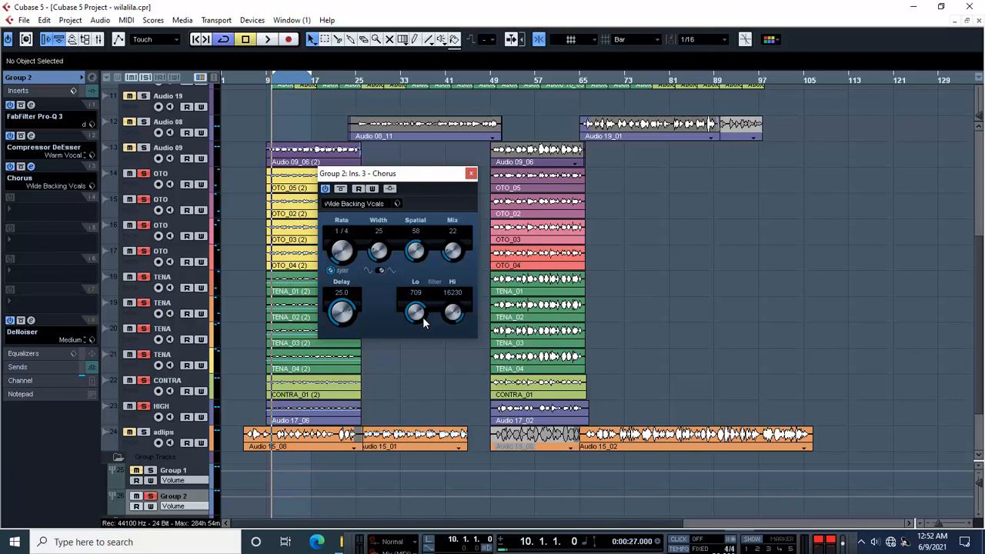
{"action": "left_click_drag", "start_coordinate": [423, 323], "coordinate": [422, 326]}
{"action": "key", "text": "space"}
{"action": "left_click_drag", "start_coordinate": [343, 314], "coordinate": [342, 337]}
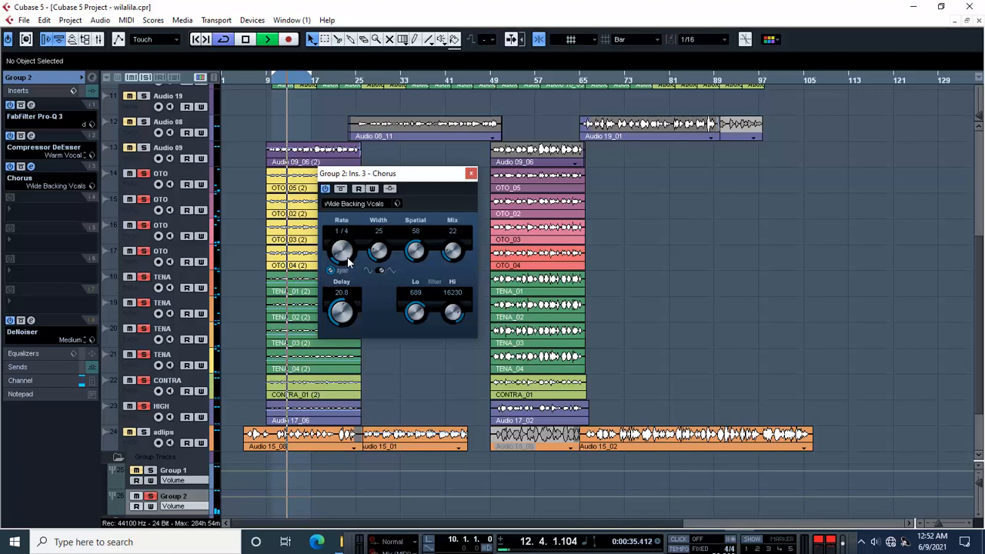
{"action": "key", "text": "space"}
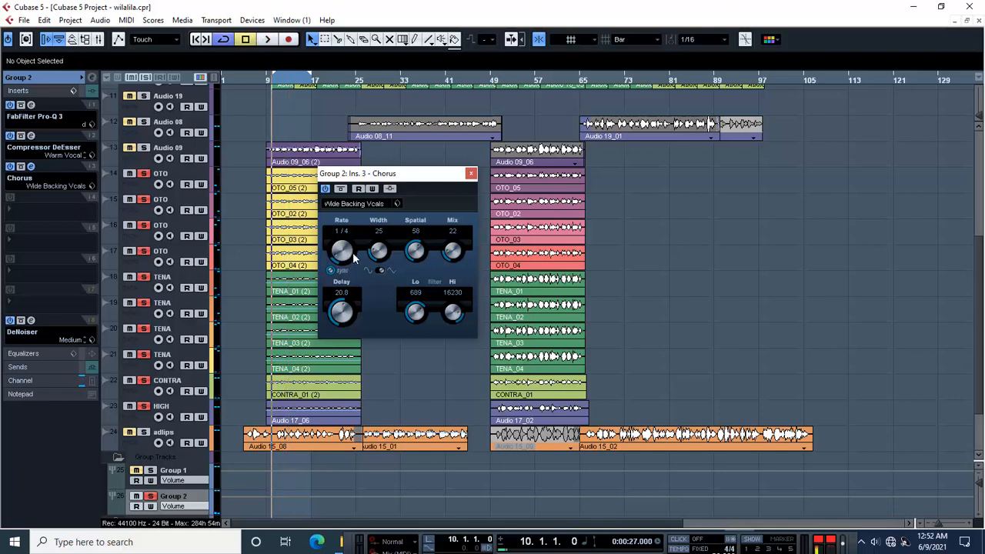
- Unsolo Group 2, close the Chorus window and play the looped section to hear it in the full mix
{"action": "left_click", "coordinate": [151, 498]}
{"action": "key", "text": "space"}
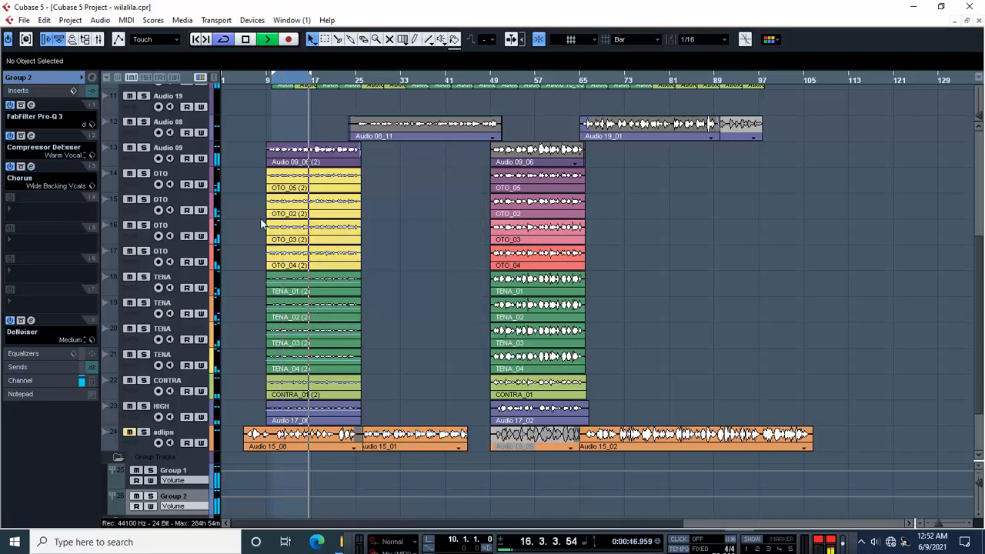
{"action": "key", "text": "space"}
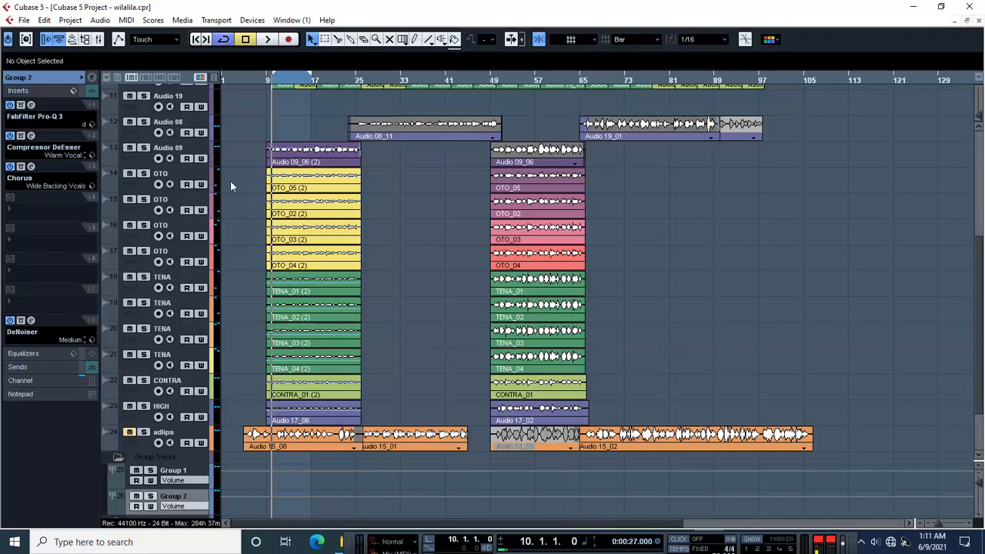
- Add Auto-Tune_Evo_VST to the first insert slot of the Audio 09 track and close its window
{"action": "left_click", "coordinate": [151, 163]}
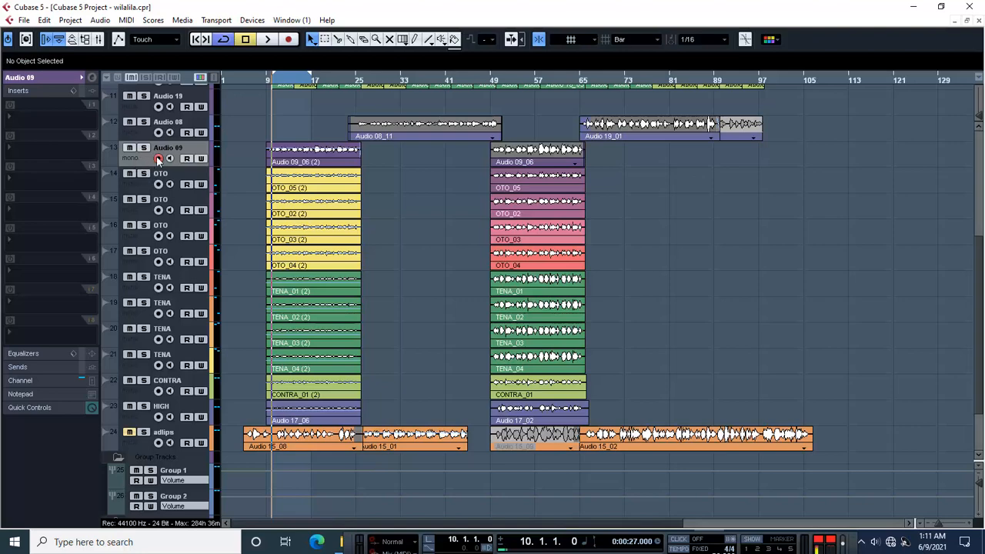
{"action": "left_click", "coordinate": [25, 119]}
{"action": "mouse_move", "coordinate": [54, 81]}
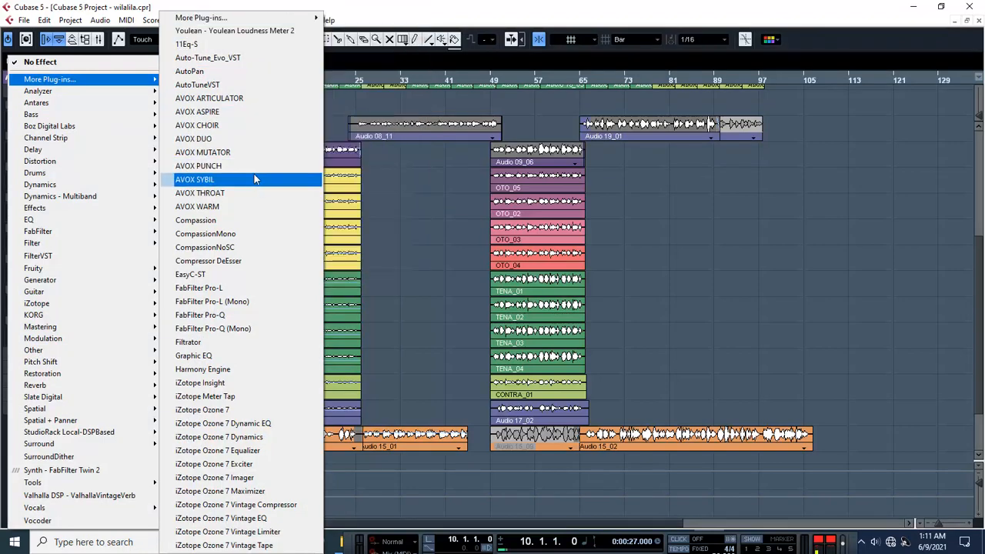
{"action": "left_click", "coordinate": [245, 58]}
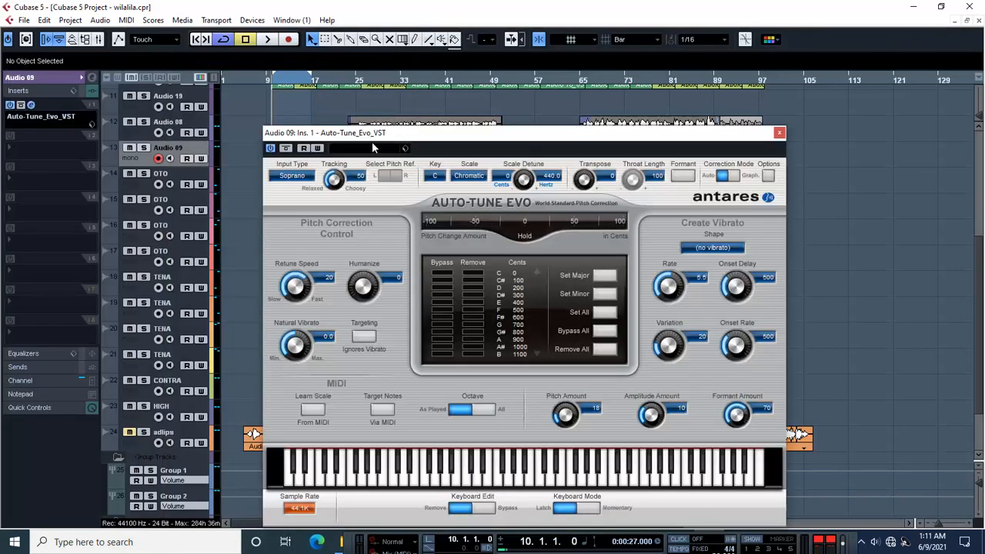
{"action": "left_click", "coordinate": [779, 132]}
- Replace the first insert on the Audio 09 track with AutoTuneVST and set its key to E
{"action": "left_click", "coordinate": [49, 117]}
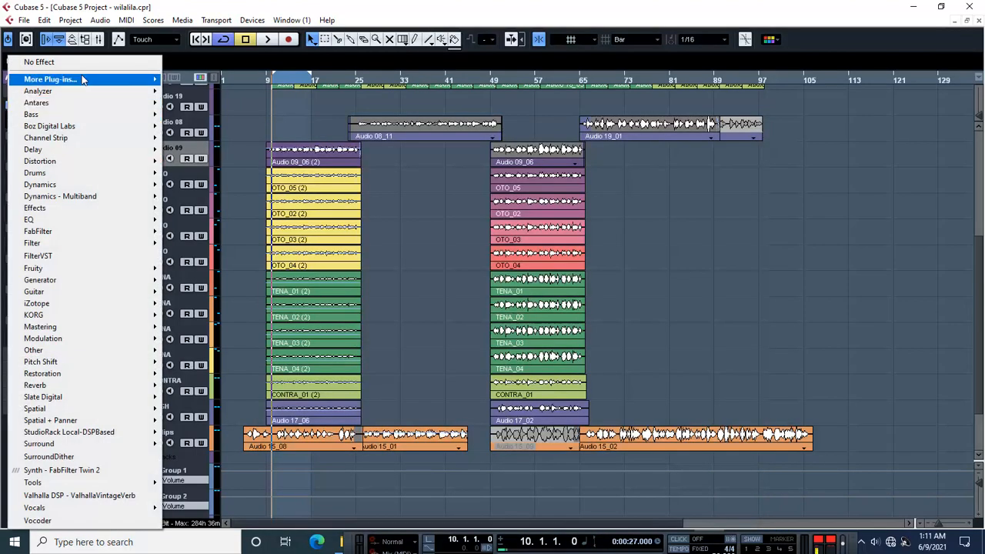
{"action": "mouse_move", "coordinate": [77, 79]}
{"action": "left_click", "coordinate": [212, 84]}
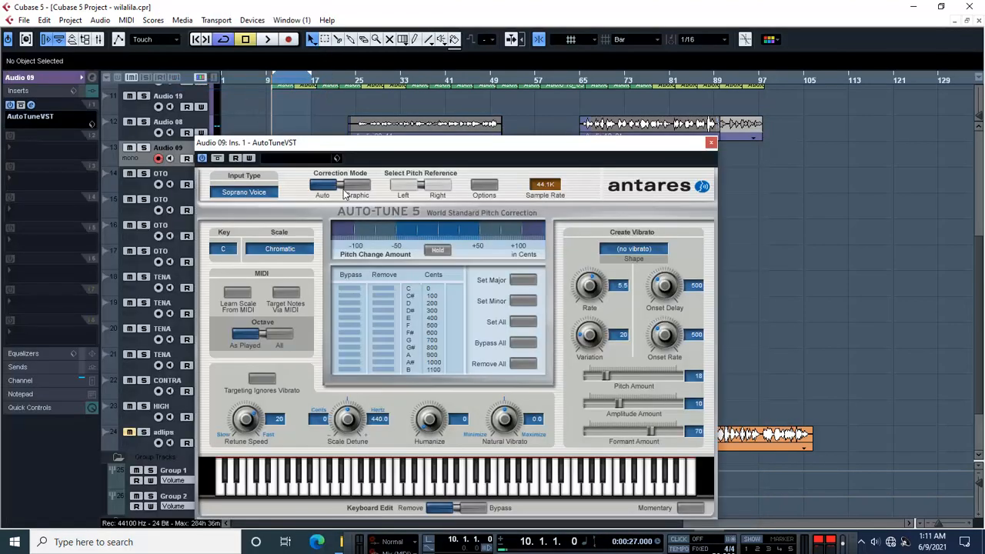
{"action": "left_click_drag", "start_coordinate": [633, 149], "coordinate": [742, 101]}
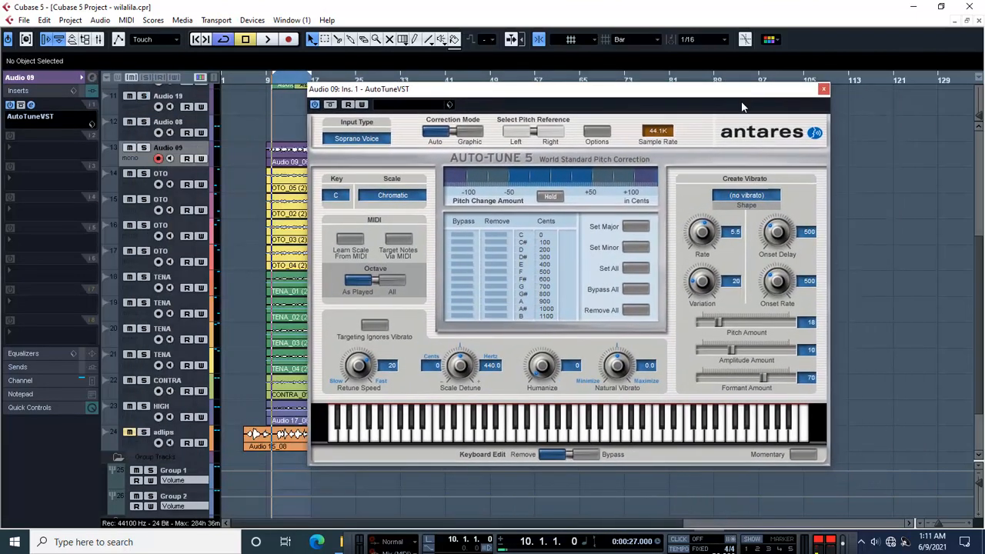
{"action": "left_click", "coordinate": [341, 201]}
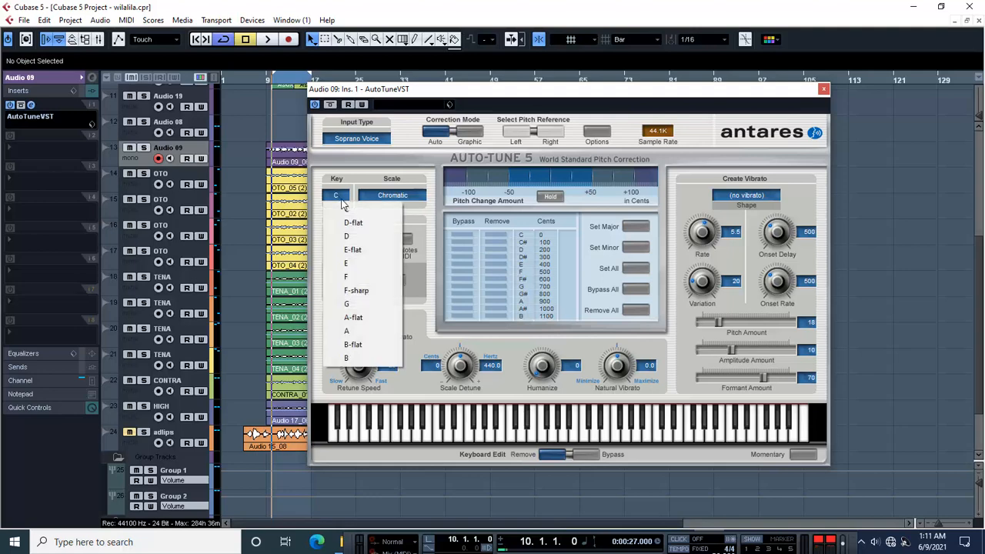
{"action": "left_click", "coordinate": [354, 265]}
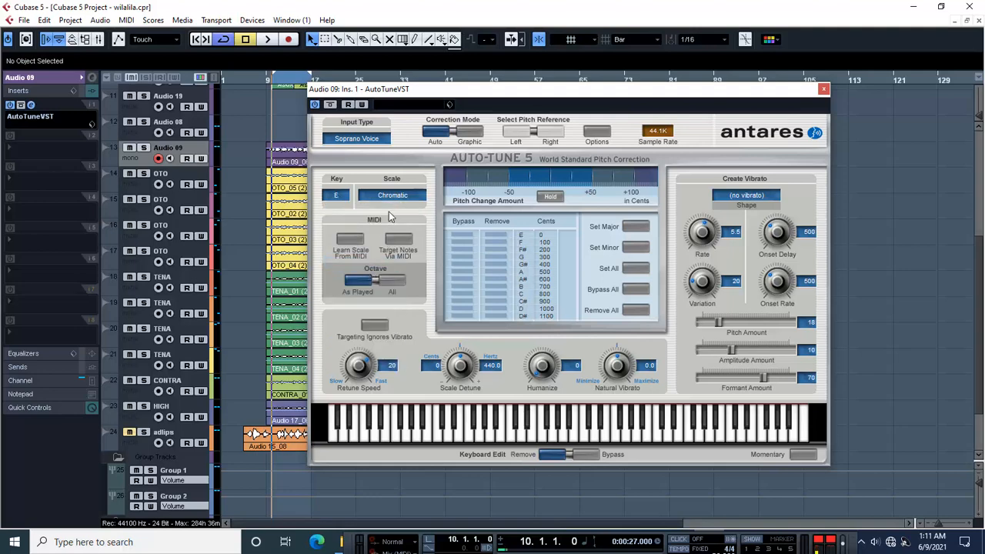
- Try the Harmonic scale in AutoTuneVST on Audio 09 and look through the other scale options
{"action": "left_click", "coordinate": [400, 193]}
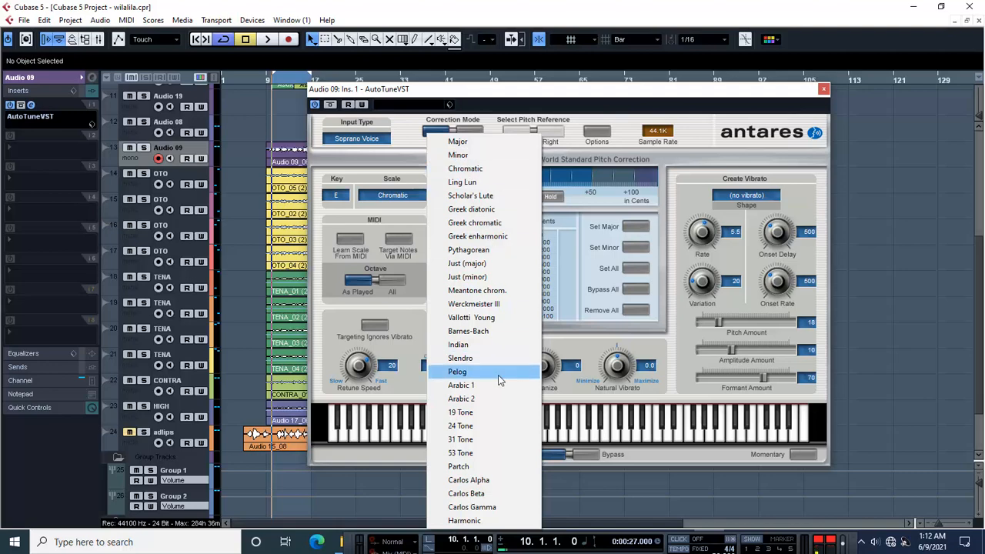
{"action": "left_click", "coordinate": [496, 521]}
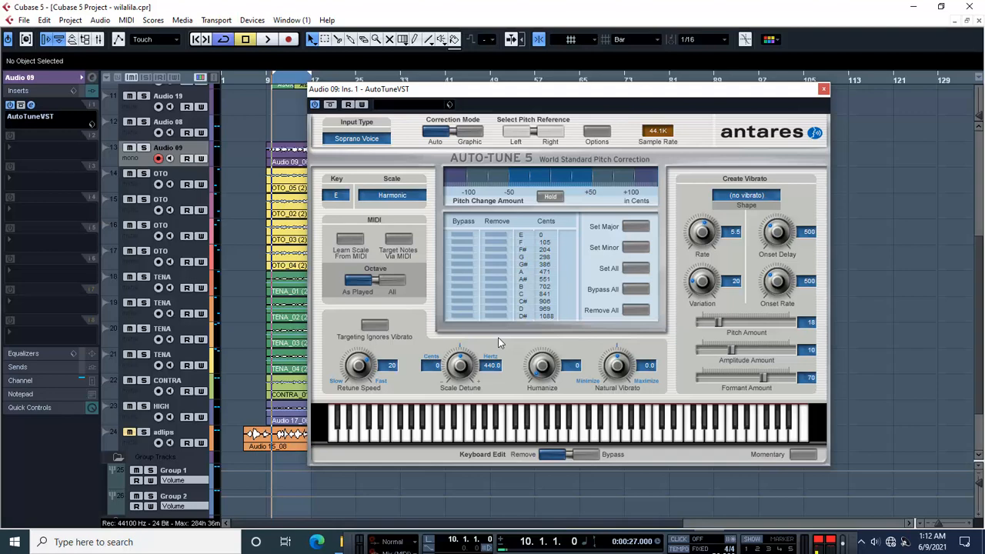
{"action": "left_click", "coordinate": [410, 197]}
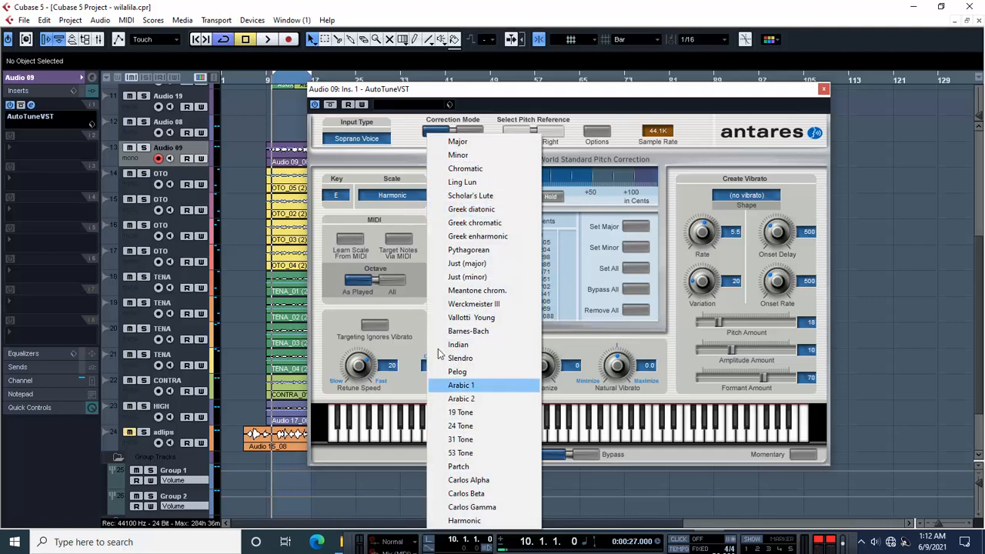
{"action": "left_click", "coordinate": [442, 358]}
{"action": "left_click", "coordinate": [423, 199]}
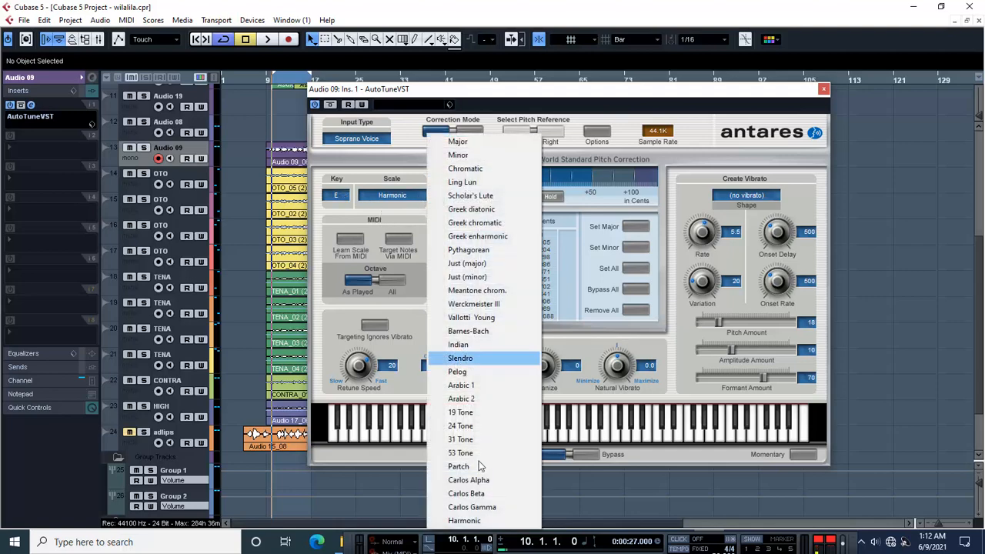
{"action": "left_click", "coordinate": [351, 320]}
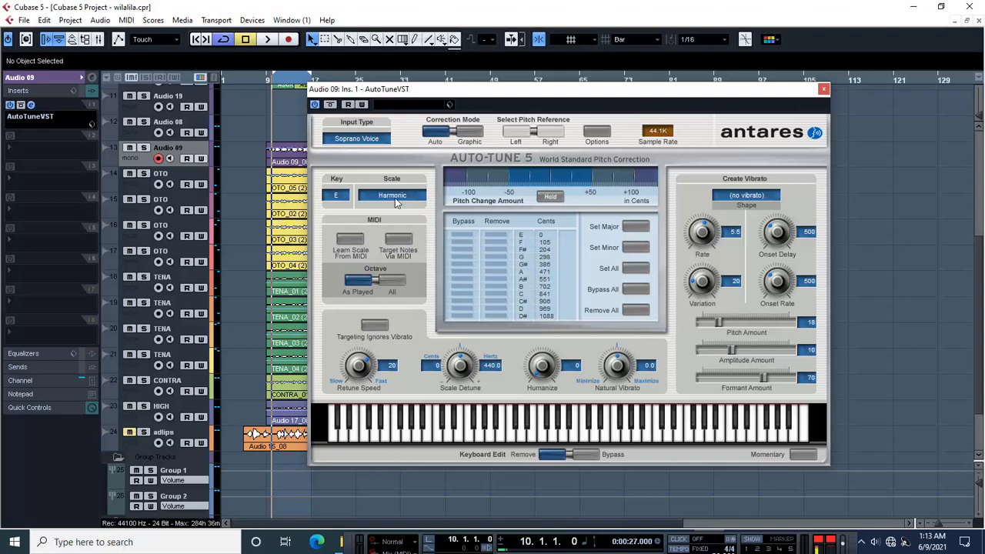
- Set the AutoTuneVST scale on the Audio 09 track to Major
{"action": "left_click", "coordinate": [397, 202]}
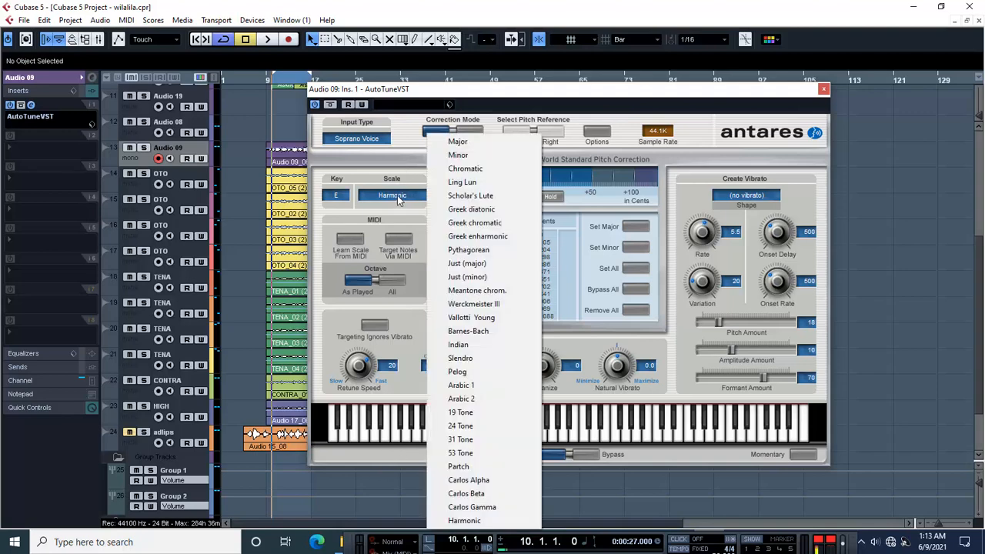
{"action": "left_click", "coordinate": [458, 142]}
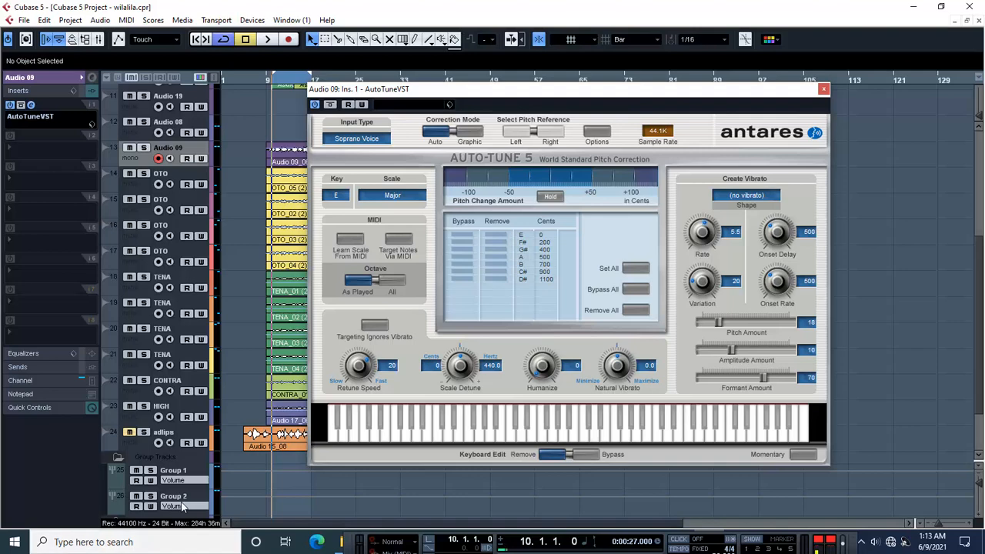
- Solo Group 1, set the AutoTuneVST retune speed to 0 and play the looped section to check the Audio 09 tuning
{"action": "left_click", "coordinate": [150, 470]}
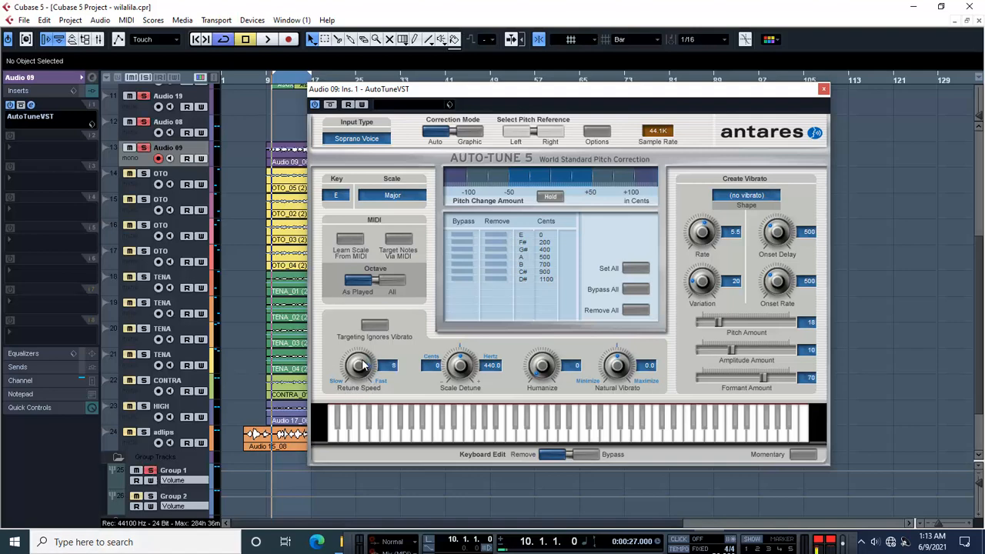
{"action": "left_click_drag", "start_coordinate": [362, 360], "coordinate": [362, 294]}
{"action": "key", "text": "space"}
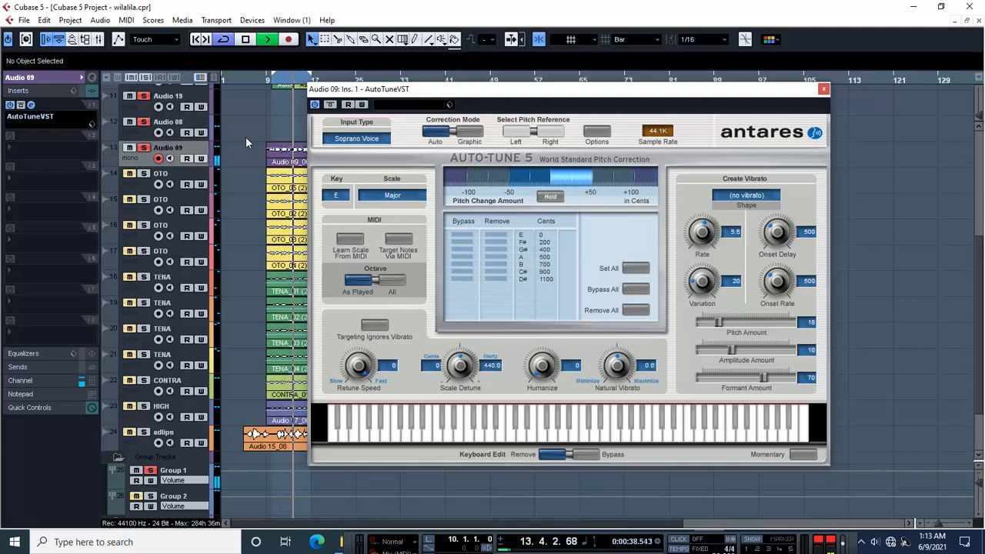
{"action": "key", "text": "space"}
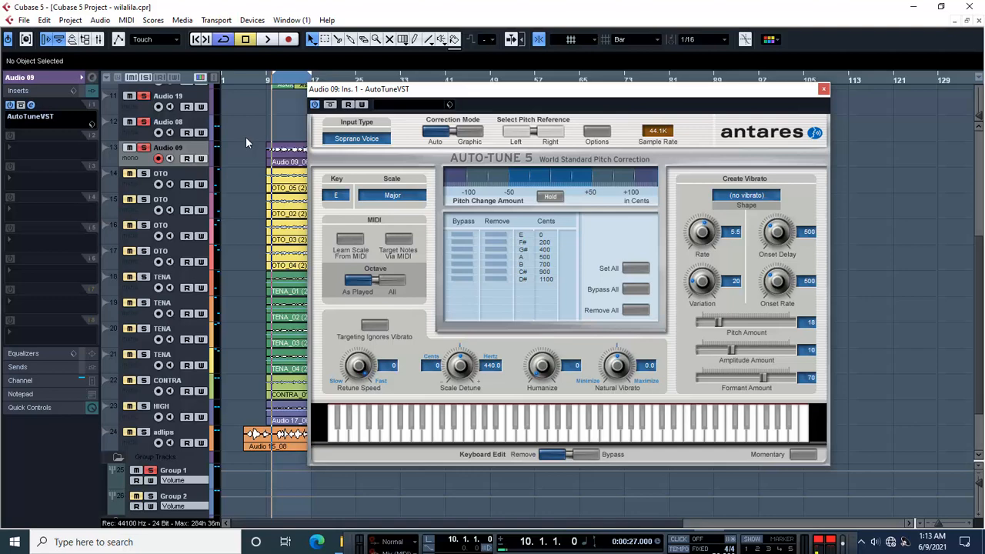
- Set the AutoTuneVST scale on Audio 09 to Harmonic, play the looped section to check it, and close the plug-in
{"action": "left_click", "coordinate": [392, 195]}
{"action": "left_click", "coordinate": [466, 520]}
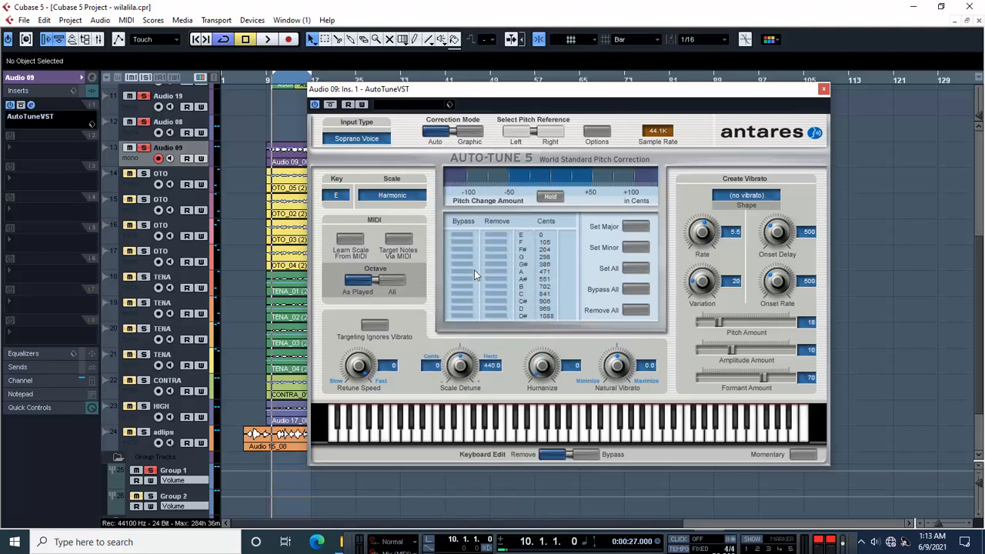
{"action": "key", "text": "space"}
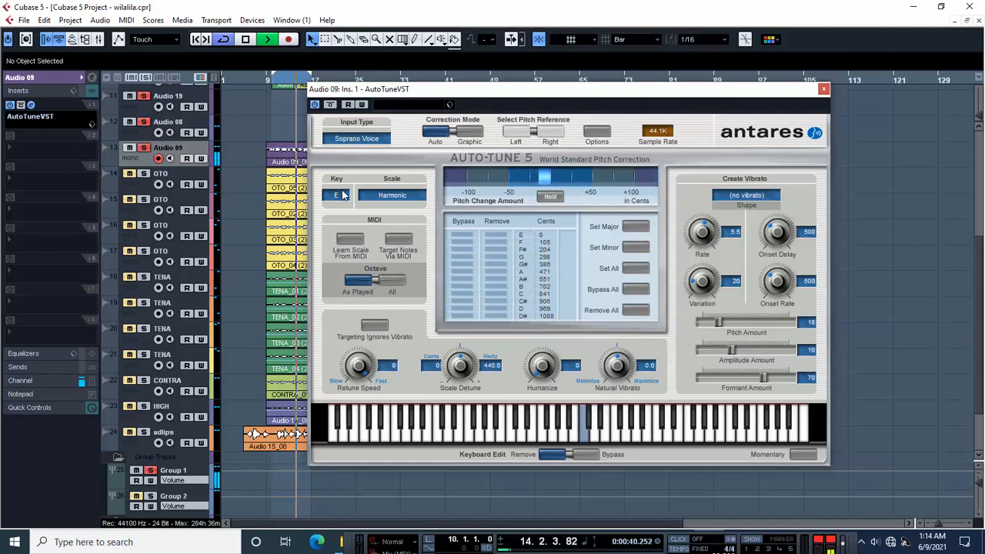
{"action": "key", "text": "space"}
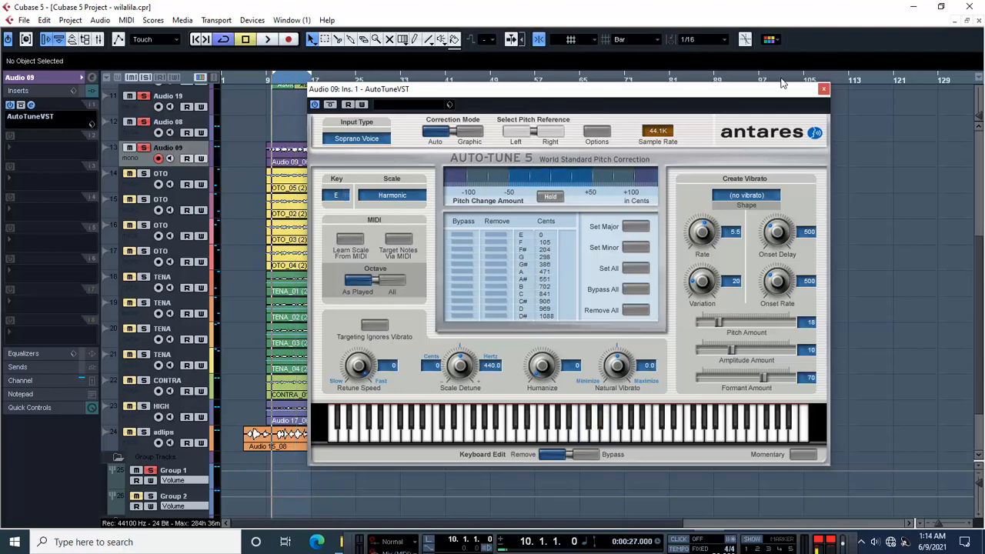
{"action": "left_click", "coordinate": [823, 89]}
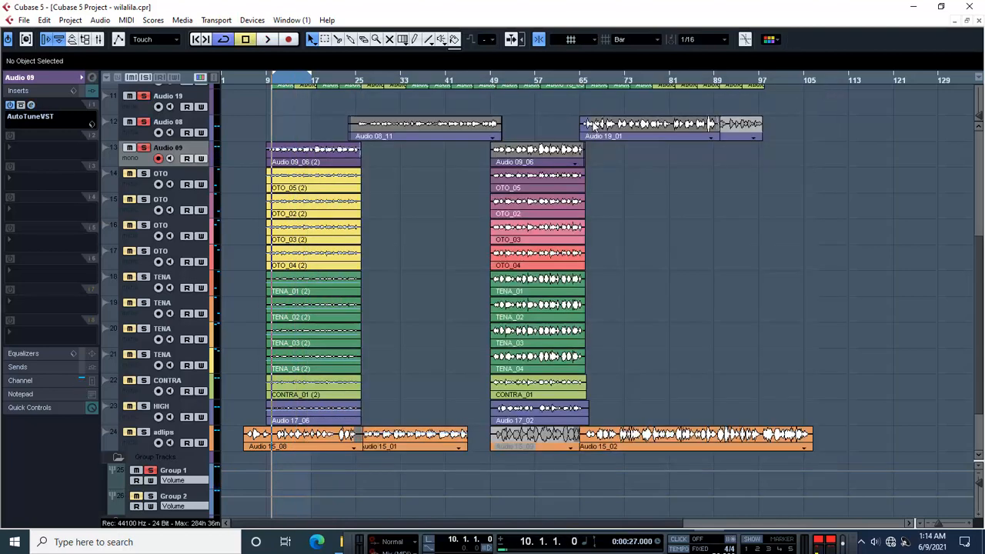
- Open the Audio 09_06 (2) clip in the sample editor and activate VariAudio Pitch & Warp to show its pitch segments
{"action": "double_click", "coordinate": [302, 163]}
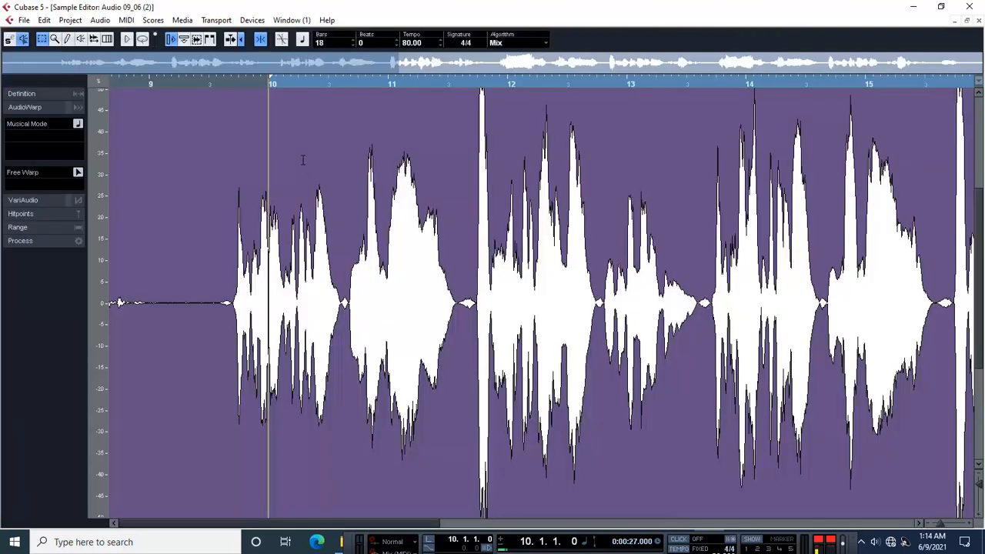
{"action": "left_click", "coordinate": [980, 22]}
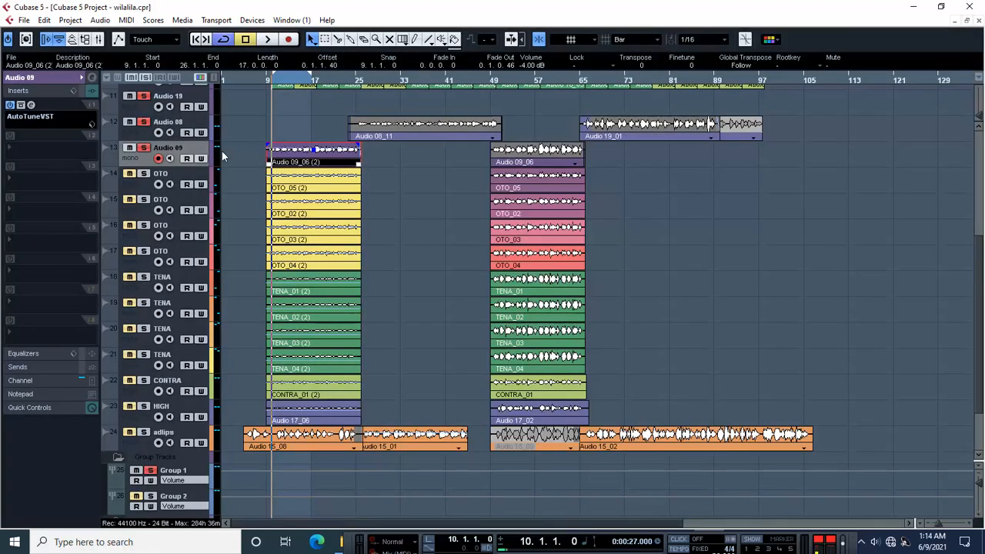
{"action": "double_click", "coordinate": [282, 158]}
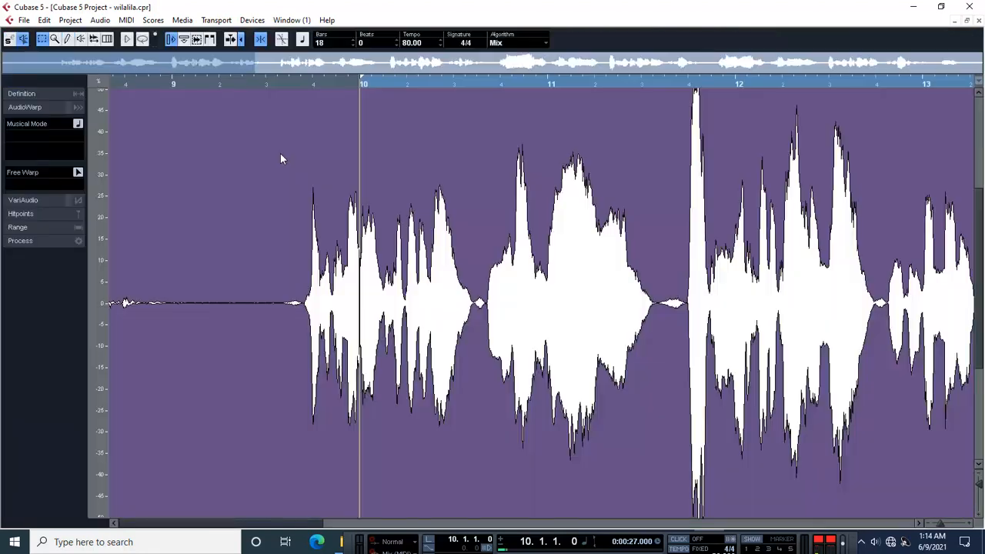
{"action": "left_click", "coordinate": [75, 107]}
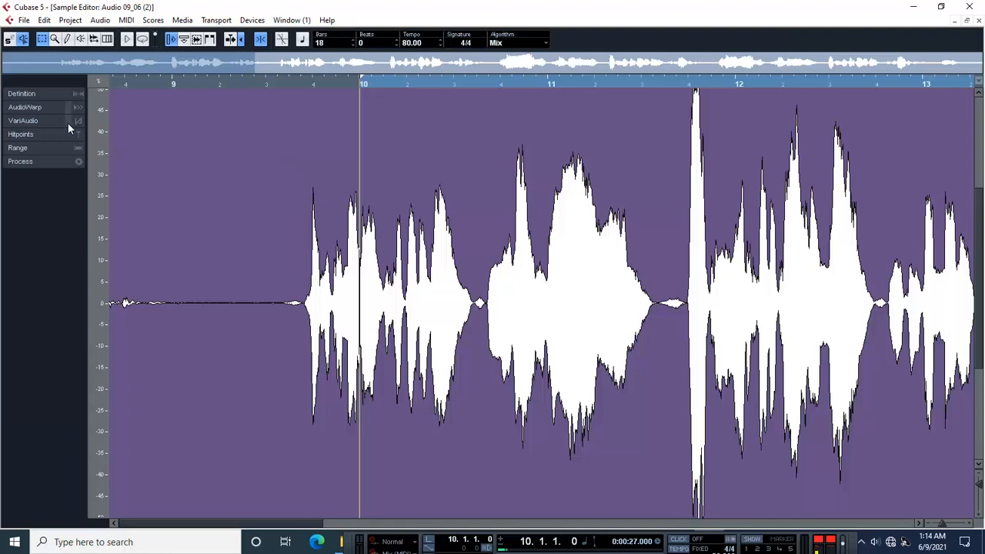
{"action": "left_click", "coordinate": [80, 121]}
{"action": "left_click", "coordinate": [78, 138]}
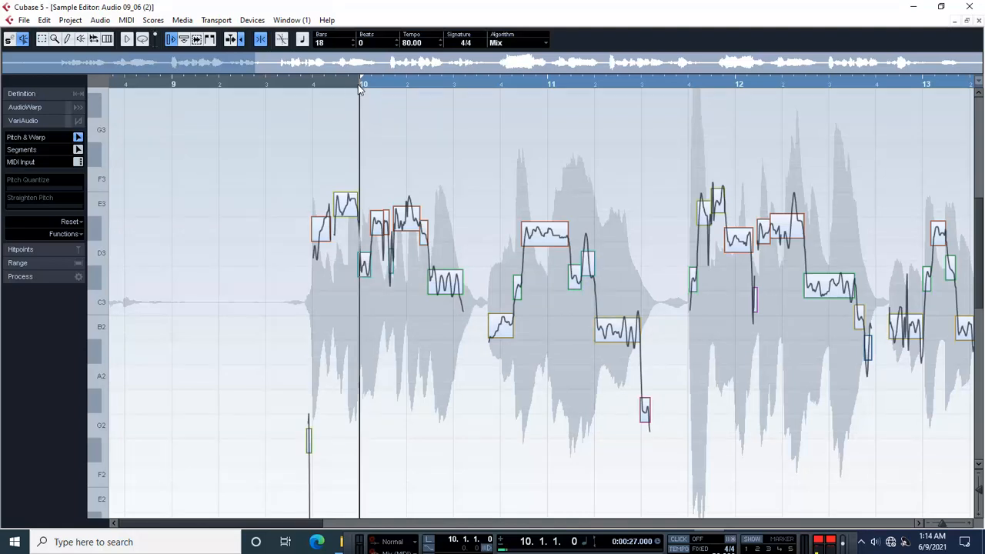
- Play the opening phrase and lower or raise the segment straddling the start of bar 12 so it sits on D#3, checking by playback
{"action": "key", "text": "space"}
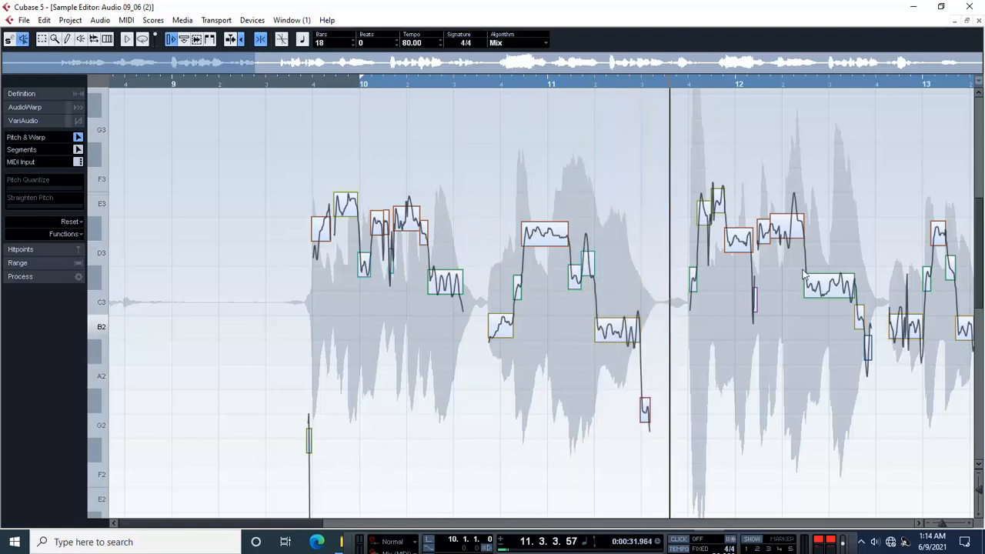
{"action": "key", "text": "space"}
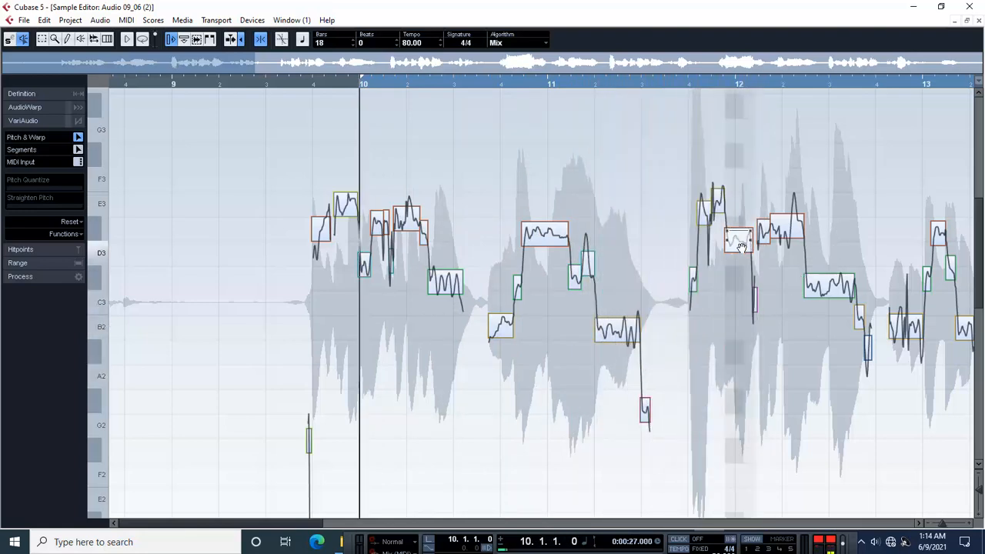
{"action": "left_click_drag", "start_coordinate": [739, 245], "coordinate": [739, 232]}
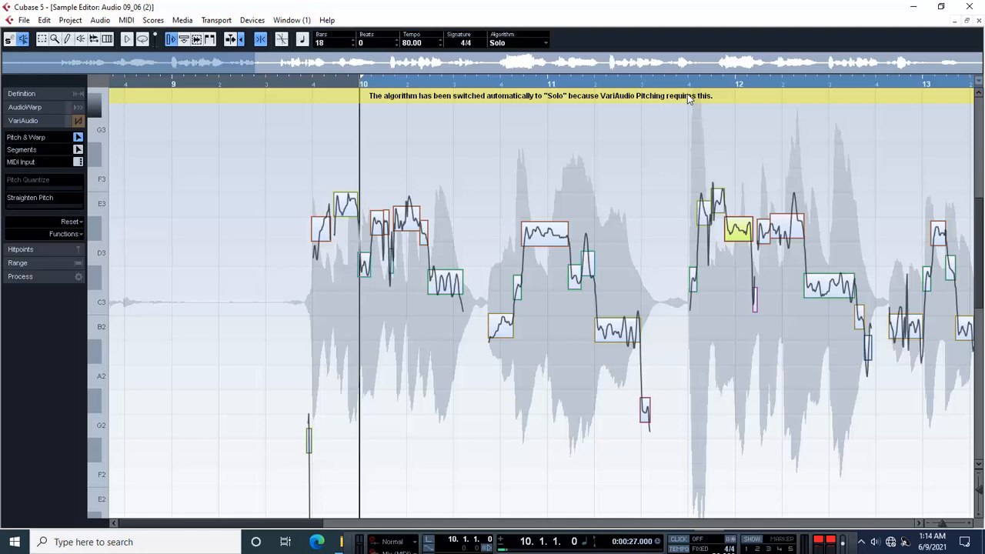
{"action": "left_click", "coordinate": [688, 94]}
{"action": "key", "text": "space"}
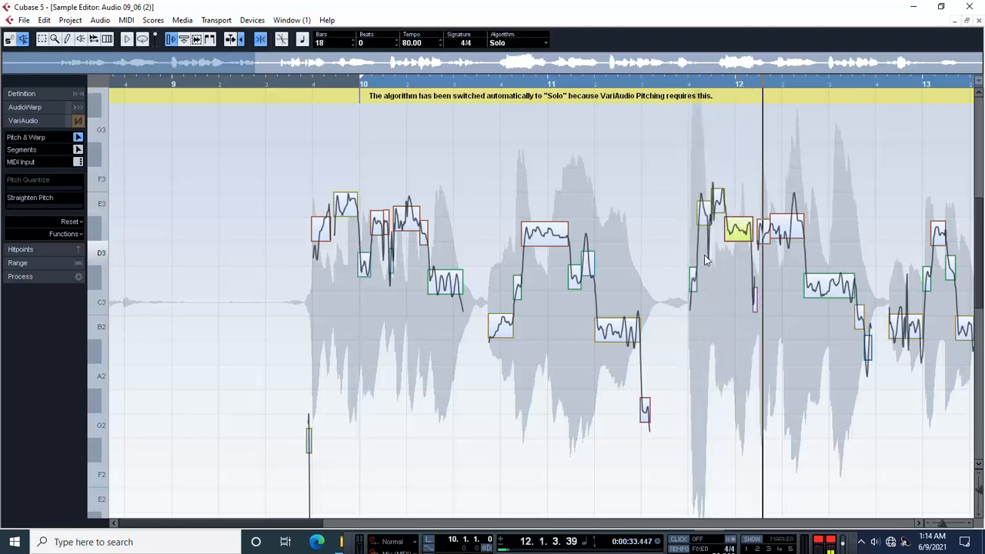
{"action": "key", "text": "space"}
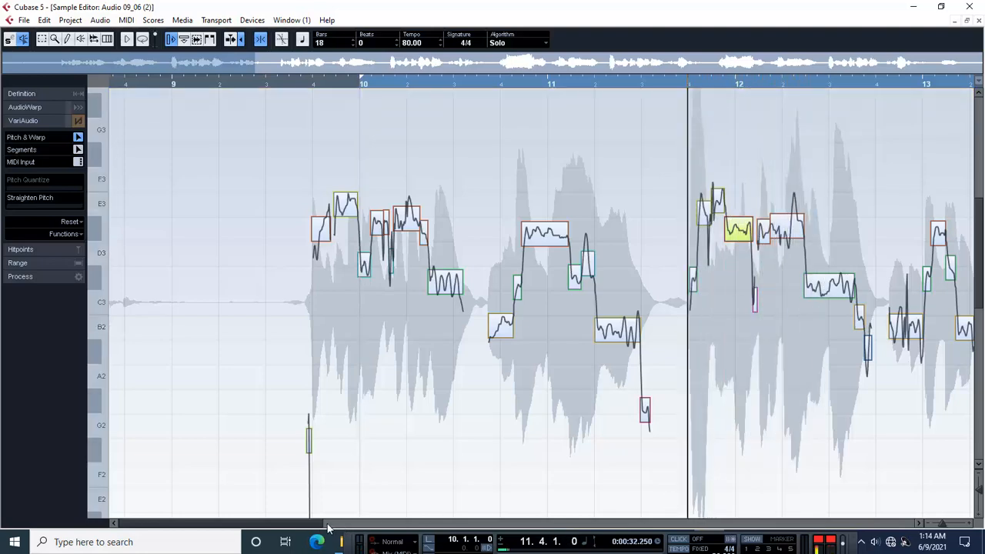
- Tune the wide segment in the middle of bar 12 to C#3 and play the phrase to check it
{"action": "left_click_drag", "start_coordinate": [327, 525], "coordinate": [418, 524]}
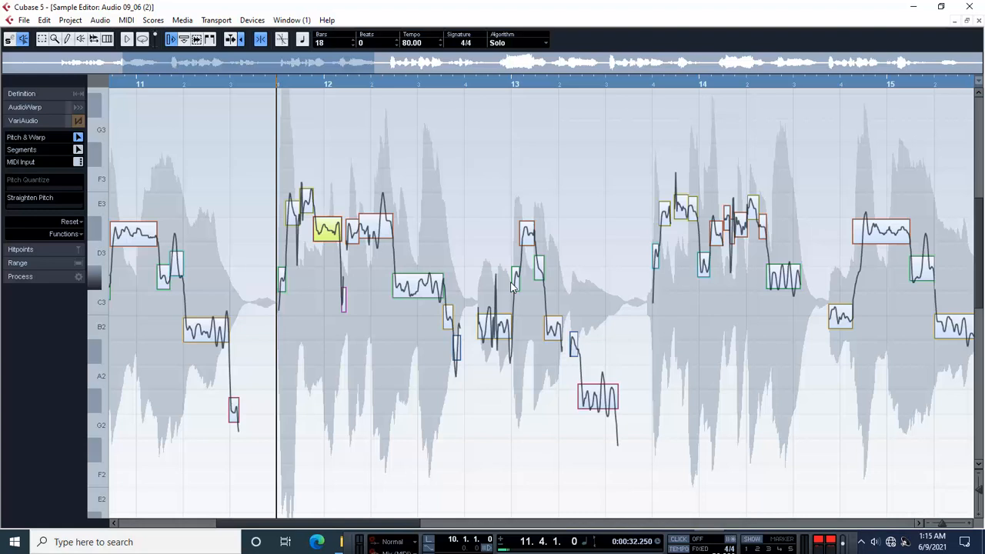
{"action": "key", "text": "space"}
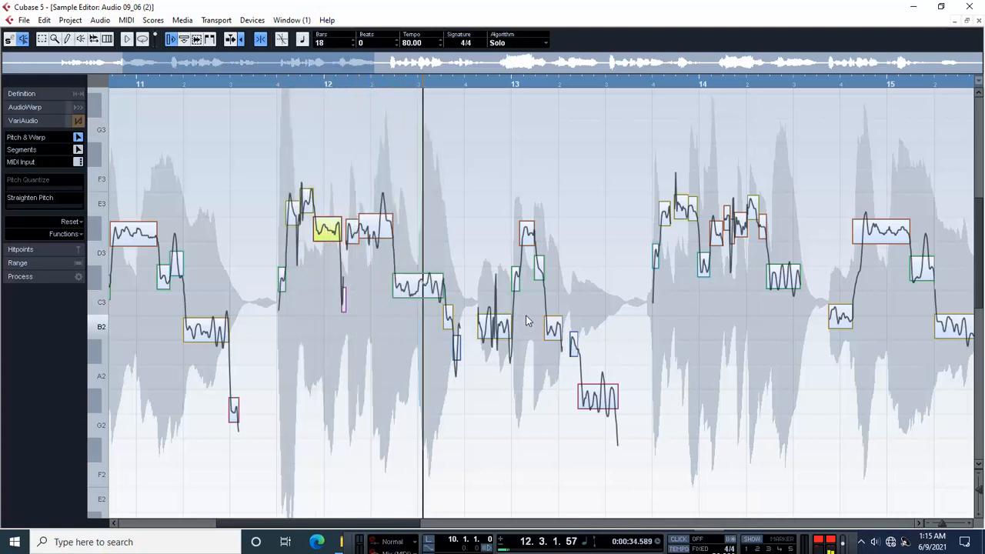
{"action": "key", "text": "space"}
{"action": "left_click_drag", "start_coordinate": [417, 289], "coordinate": [416, 282]}
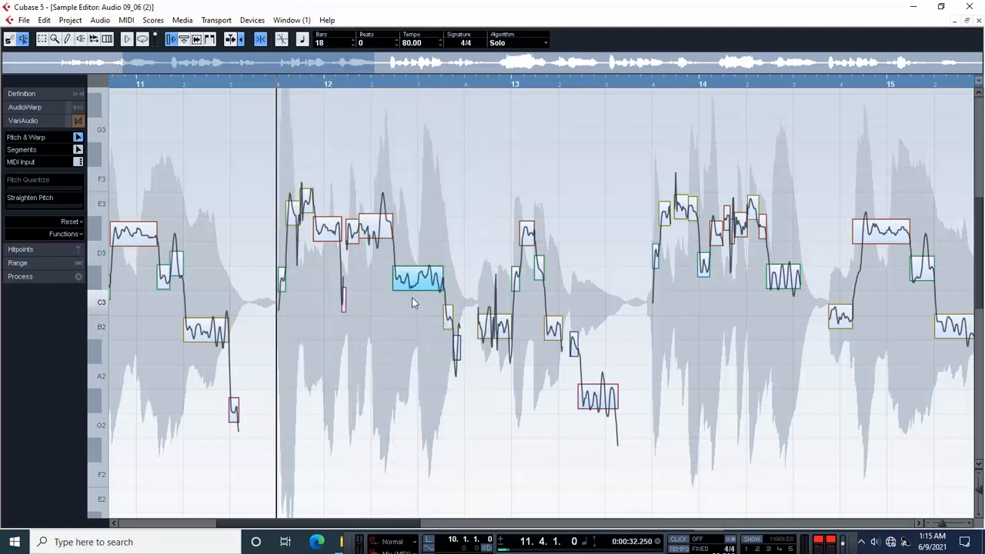
{"action": "key", "text": "space"}
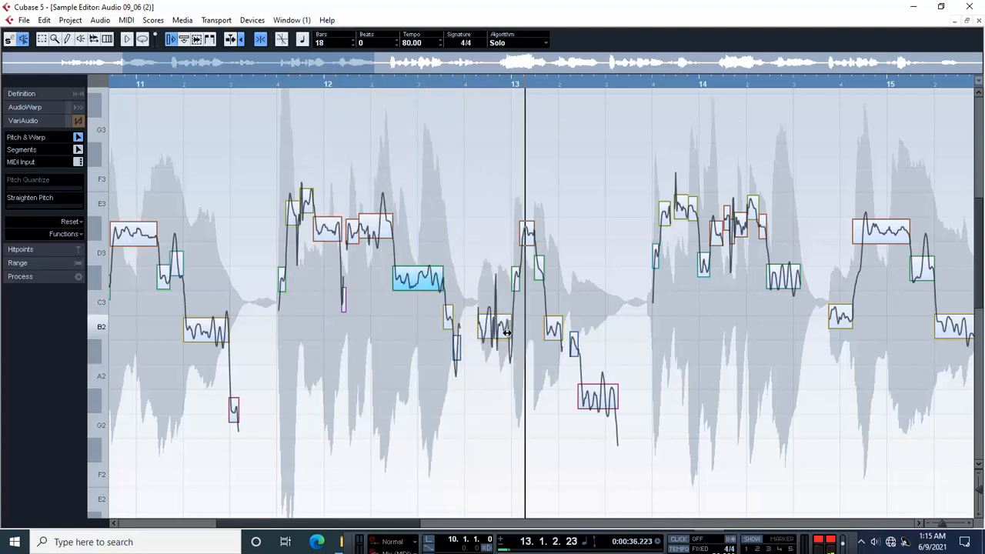
- Try the long low segment in bar 13 at A2, undo that, and retune it to G#2 with playback
{"action": "key", "text": "space"}
{"action": "left_click", "coordinate": [600, 401]}
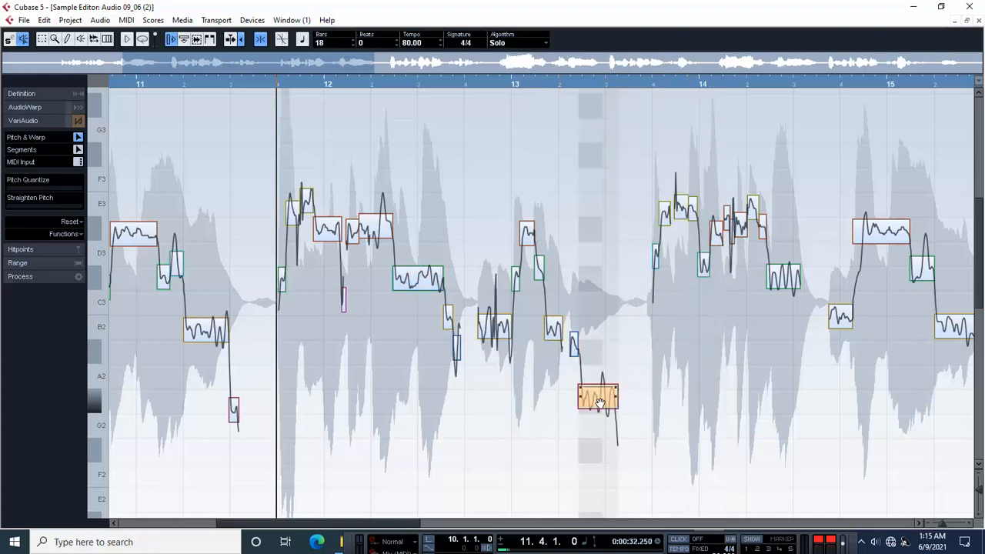
{"action": "left_click_drag", "start_coordinate": [599, 400], "coordinate": [599, 377]}
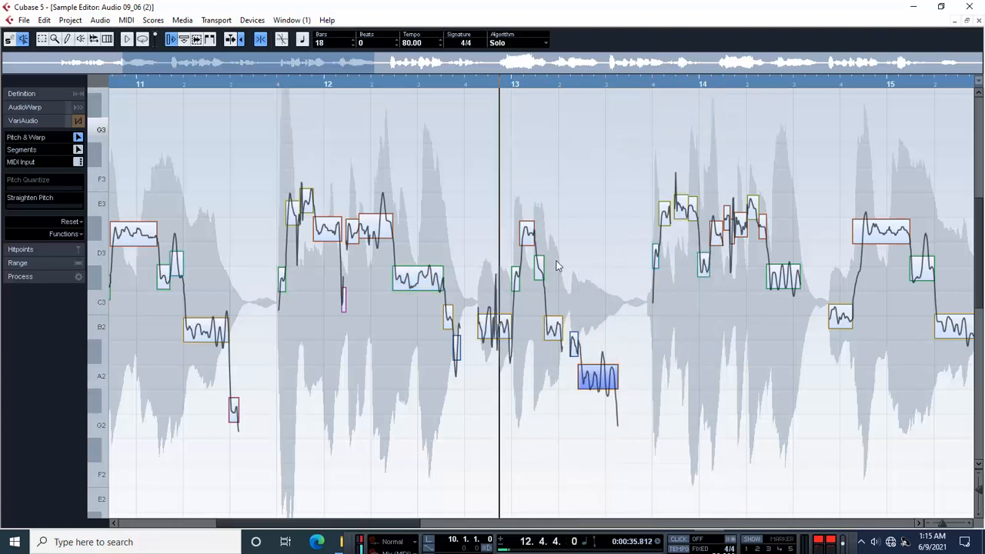
{"action": "key", "text": "space"}
{"action": "key", "text": "space"}
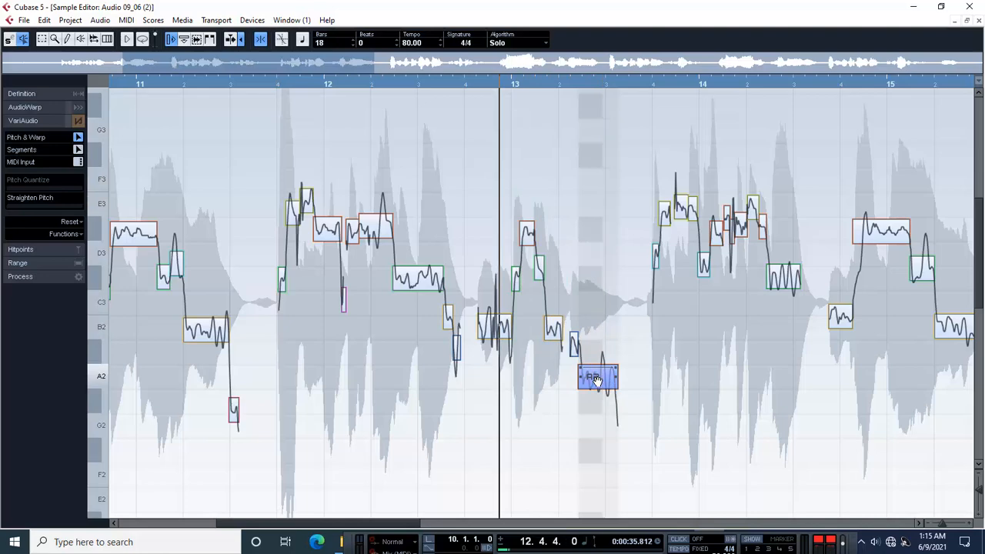
{"action": "key", "text": "ctrl+z"}
{"action": "key", "text": "space"}
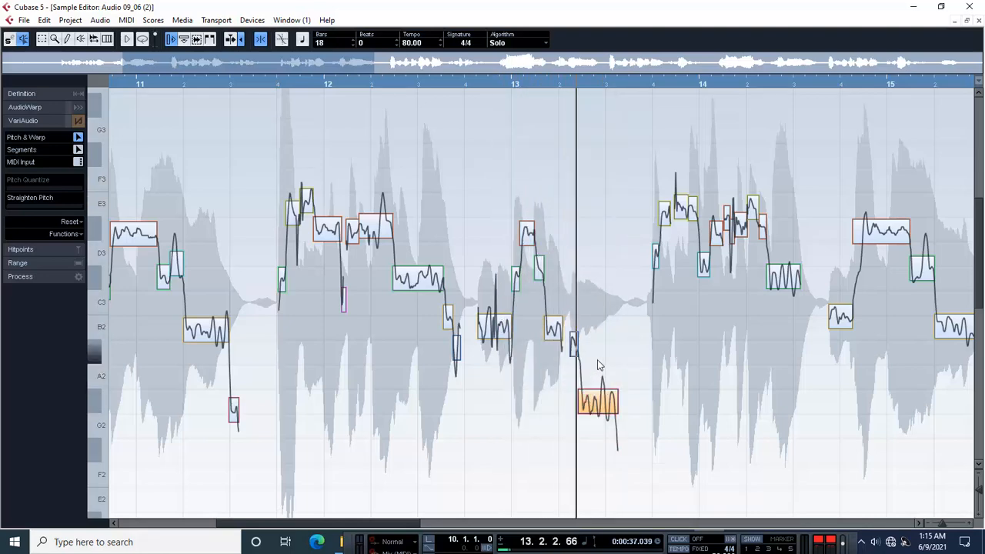
- Lower the segment at the end of bar 14 to B2 and play on from just before it
{"action": "left_click_drag", "start_coordinate": [404, 523], "coordinate": [499, 524]}
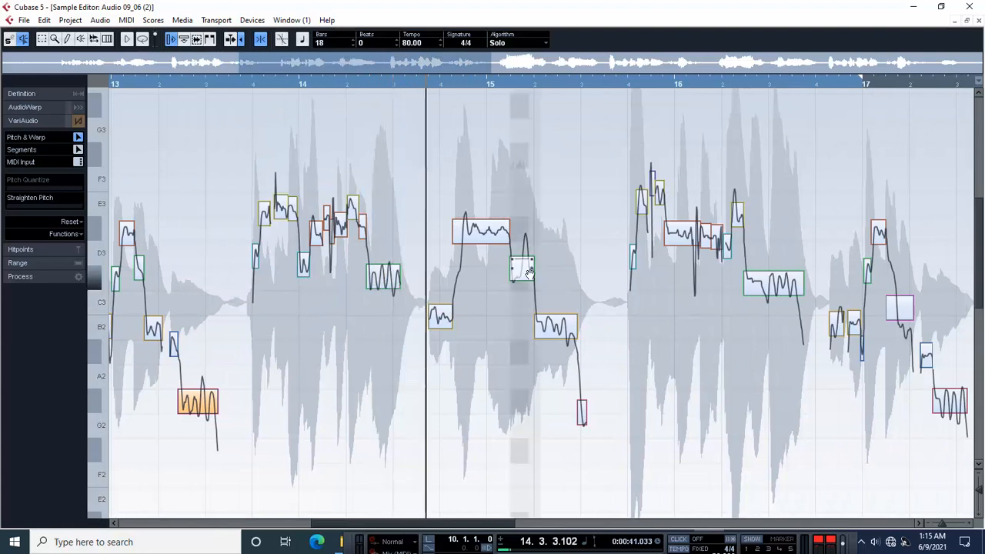
{"action": "key", "text": "space"}
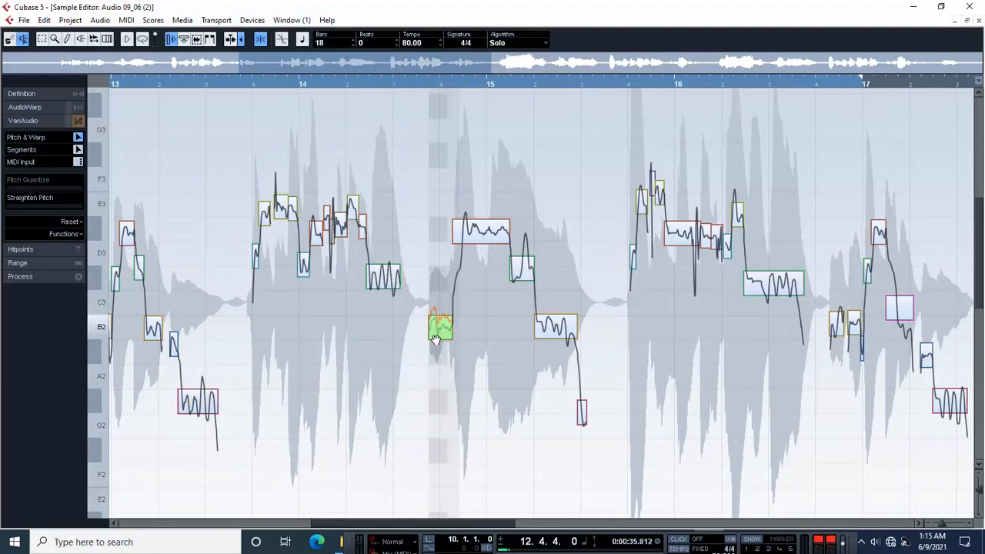
{"action": "key", "text": "space"}
{"action": "left_click", "coordinate": [423, 72]}
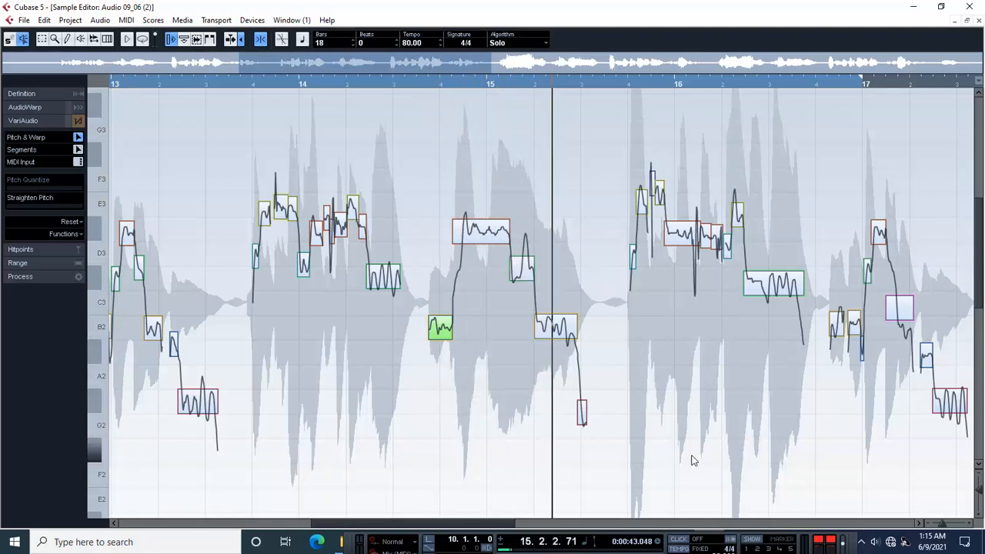
- Tune the wide segment in the second half of bar 16 to C#3 and check the playback up to bar 17
{"action": "left_click_drag", "start_coordinate": [494, 524], "coordinate": [569, 525]}
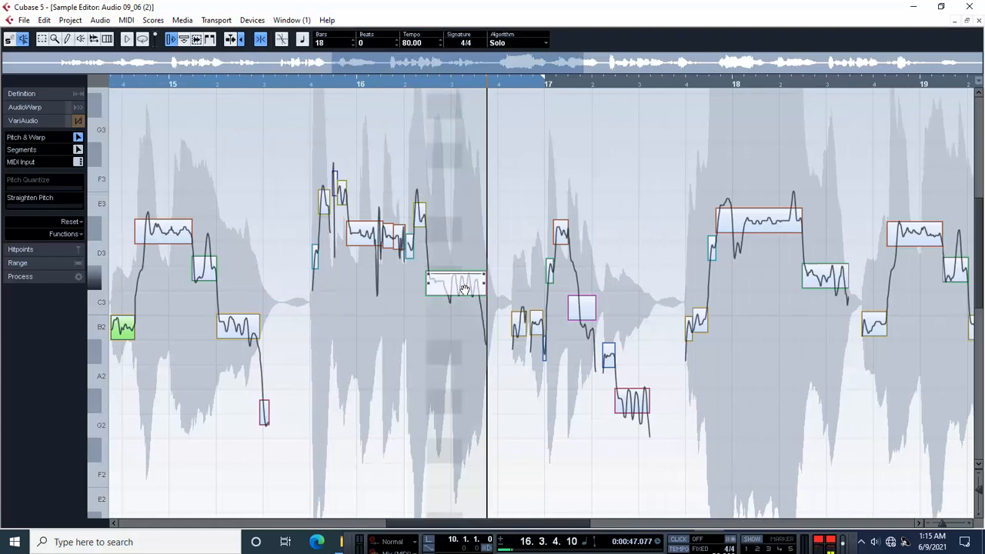
{"action": "left_click_drag", "start_coordinate": [465, 289], "coordinate": [465, 279]}
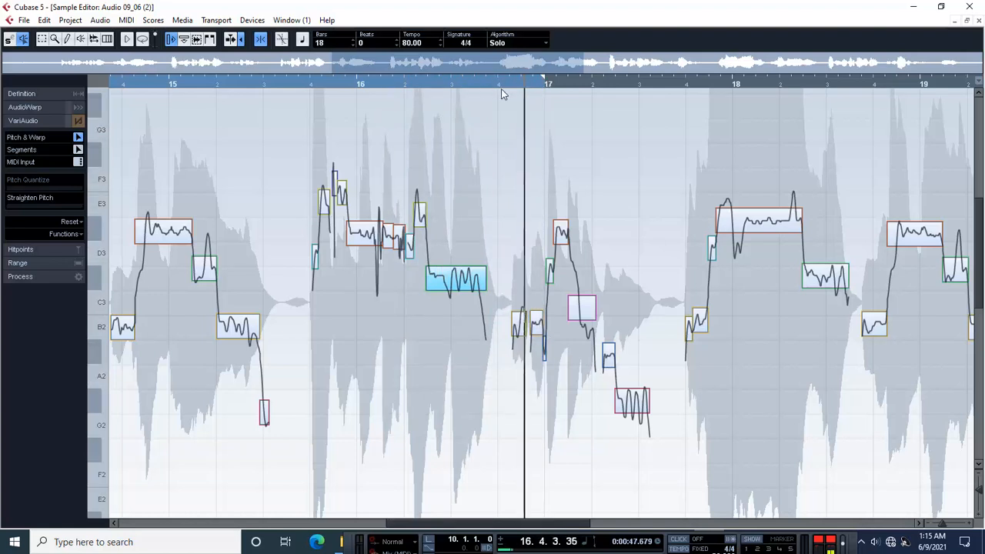
{"action": "key", "text": "space"}
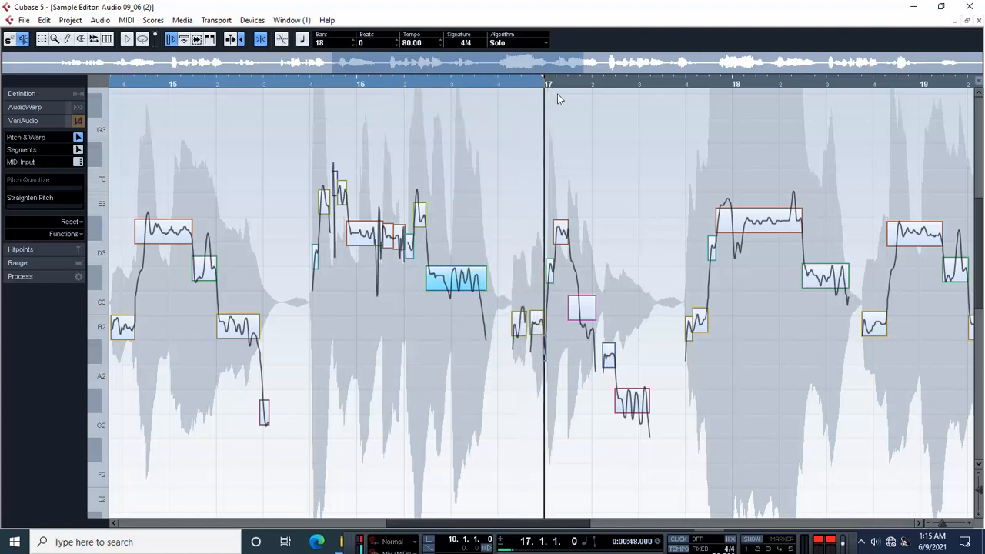
{"action": "key", "text": "space"}
{"action": "key", "text": "space"}
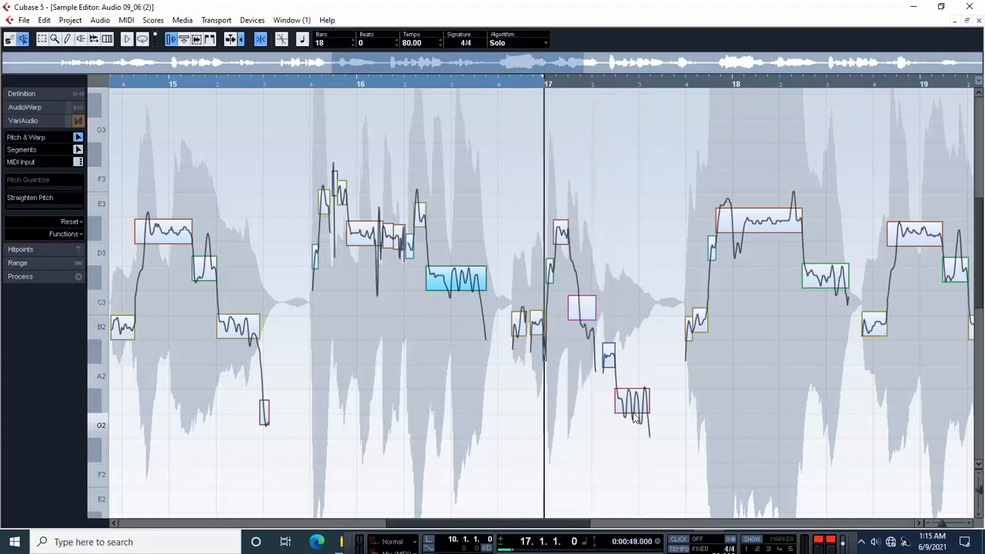
- Tune the last two low segments of bar 17 to A#2 and G#2 and play the phrase
{"action": "left_click", "coordinate": [635, 406]}
{"action": "key", "text": "space"}
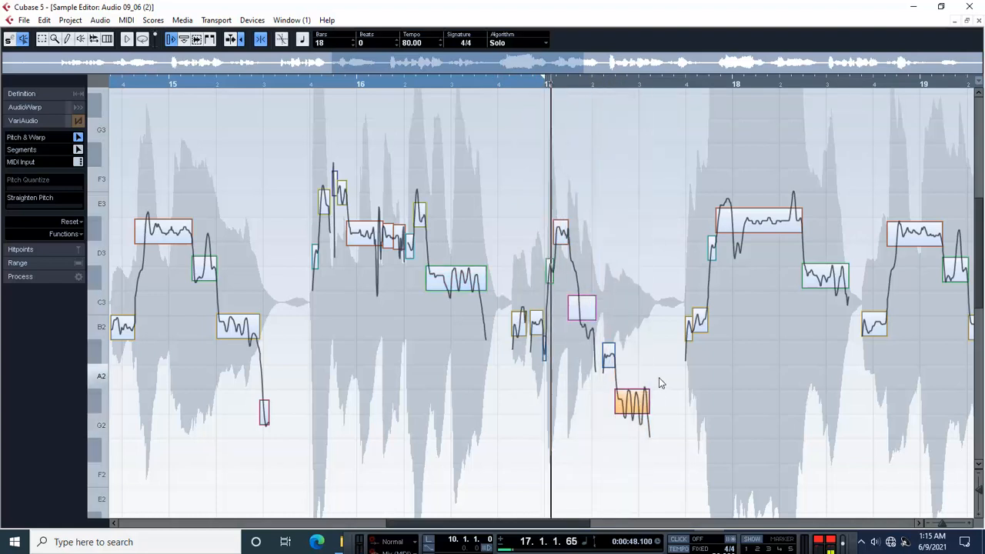
{"action": "key", "text": "space"}
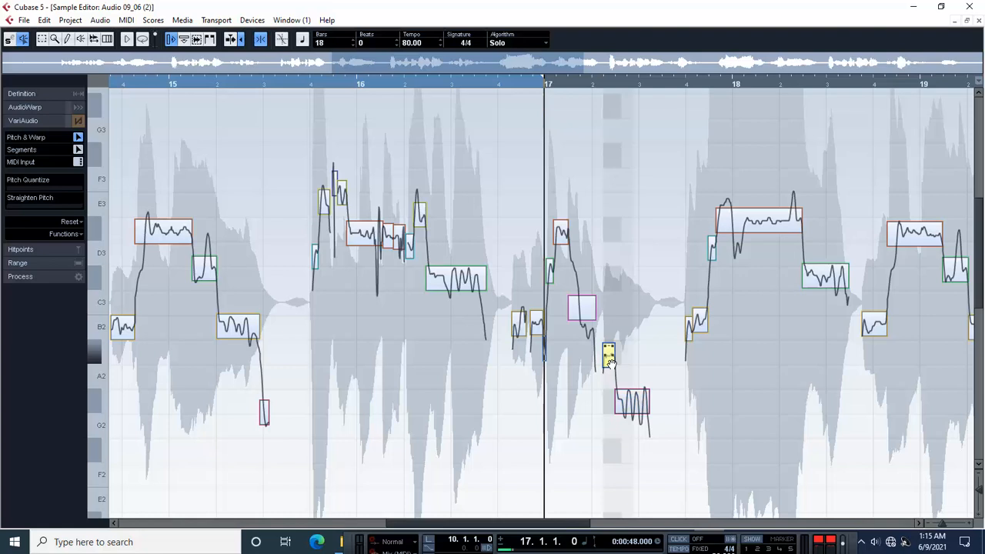
{"action": "left_click", "coordinate": [588, 314]}
{"action": "key", "text": "space"}
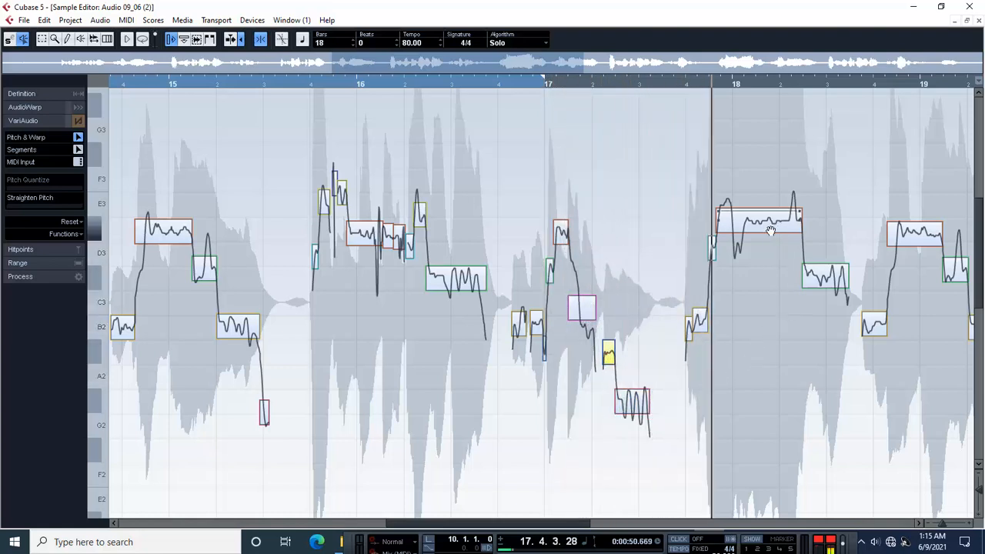
- Tune the short segment near the end of bar 17 to B2 and the long segment across bar 18 to D#3, checking by playback
{"action": "left_click", "coordinate": [691, 83]}
{"action": "key", "text": "space"}
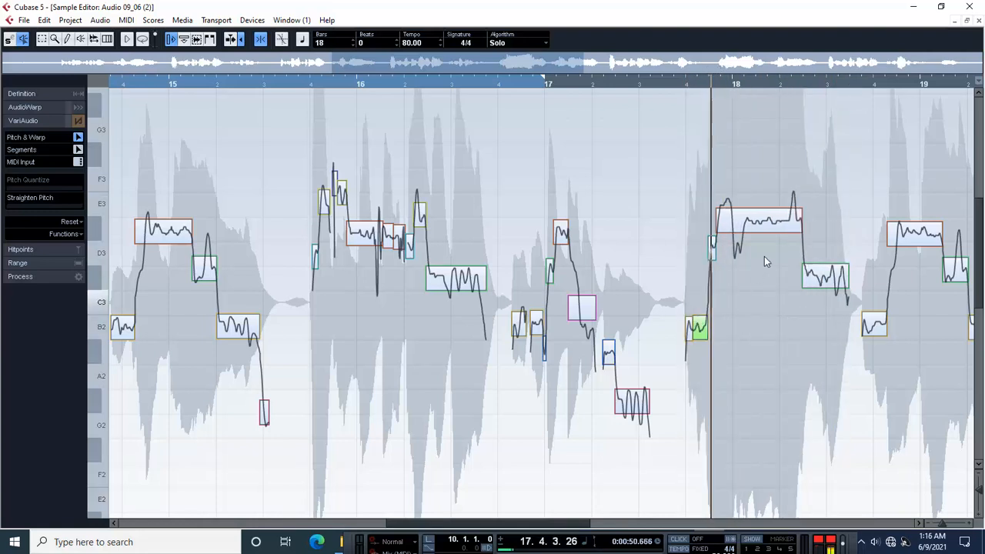
{"action": "left_click", "coordinate": [760, 223]}
{"action": "left_click_drag", "start_coordinate": [761, 225], "coordinate": [759, 239]}
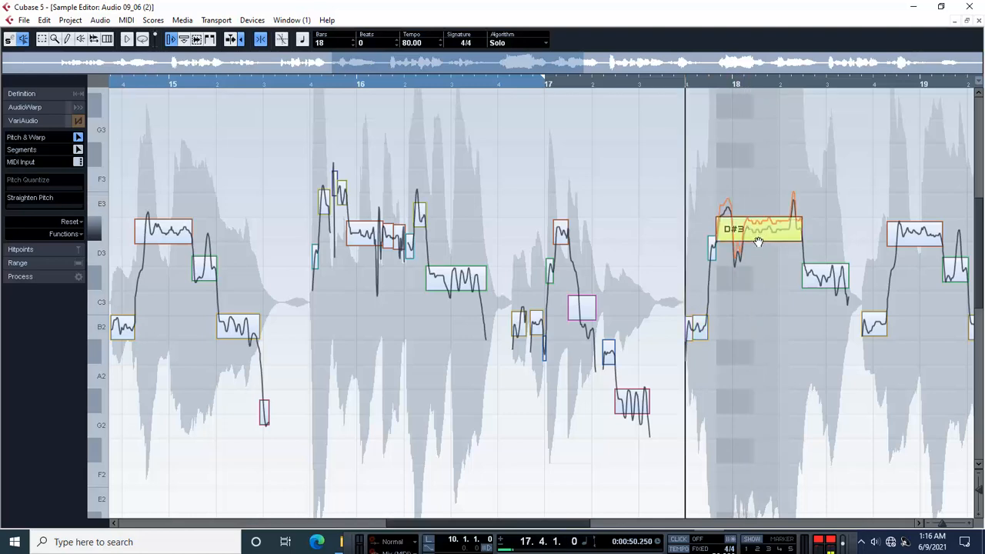
{"action": "key", "text": "space"}
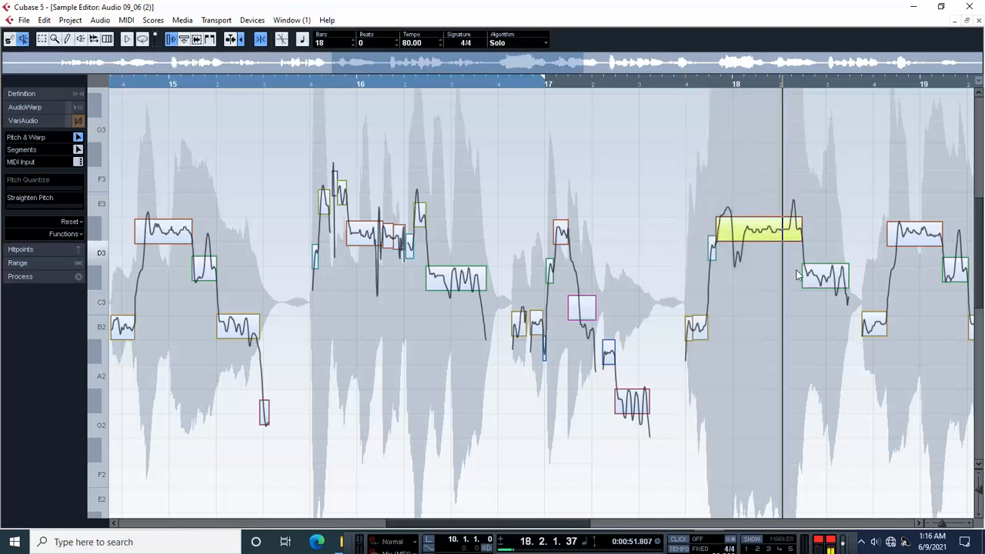
- Tune the long segment in bar 20 to C#3 and the lowest segment in bar 21 to G#2, replaying from bar 20
{"action": "left_click_drag", "start_coordinate": [578, 525], "coordinate": [713, 525]}
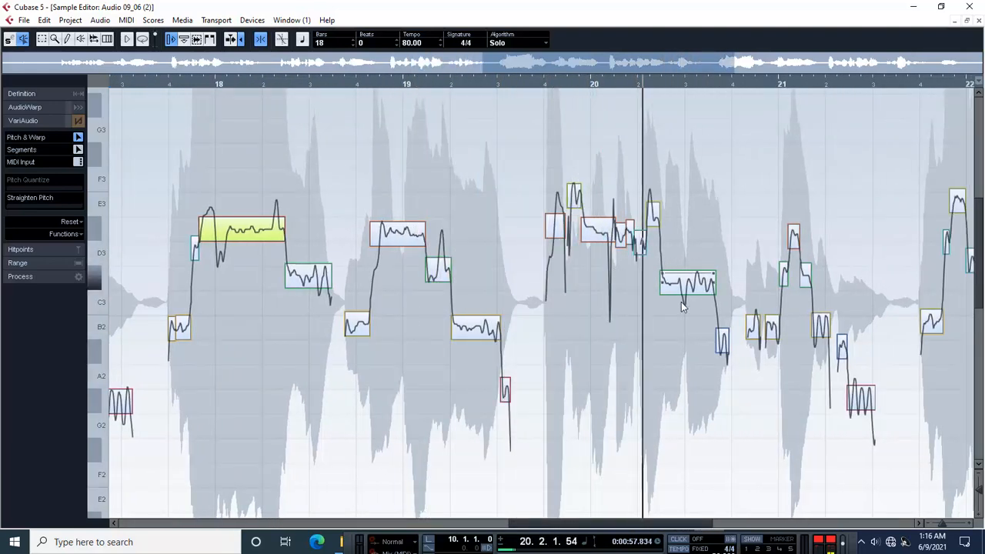
{"action": "left_click_drag", "start_coordinate": [697, 281], "coordinate": [700, 277]}
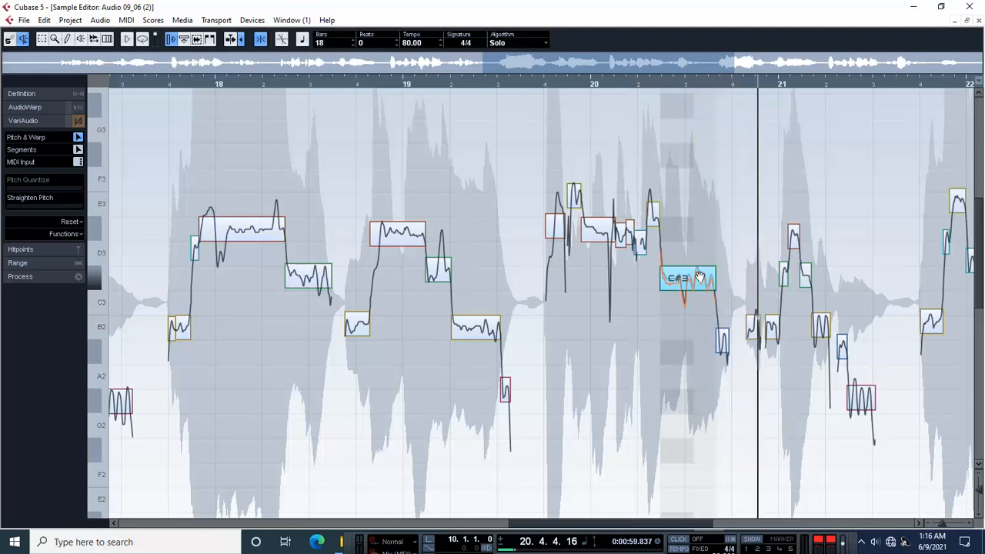
{"action": "left_click", "coordinate": [649, 84]}
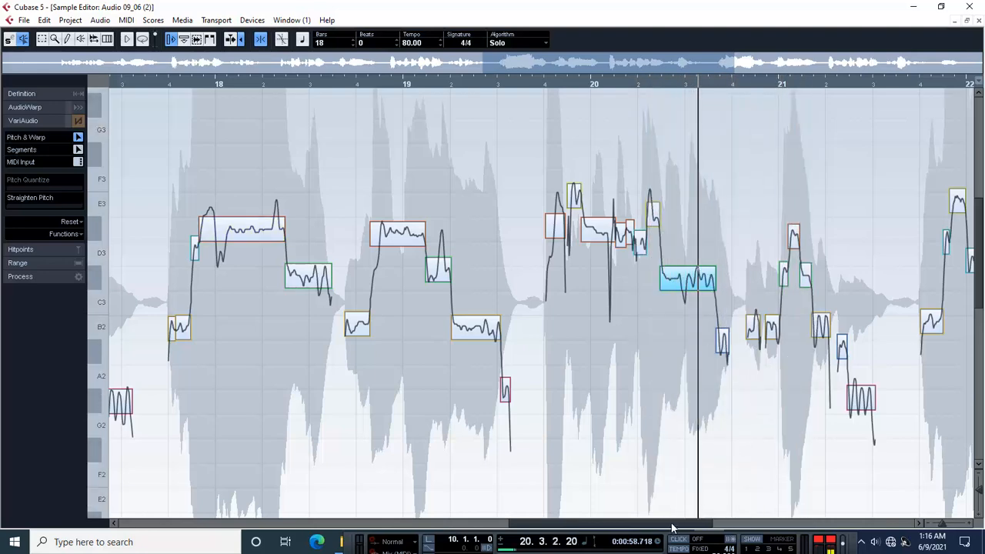
{"action": "left_click_drag", "start_coordinate": [672, 528], "coordinate": [711, 527]}
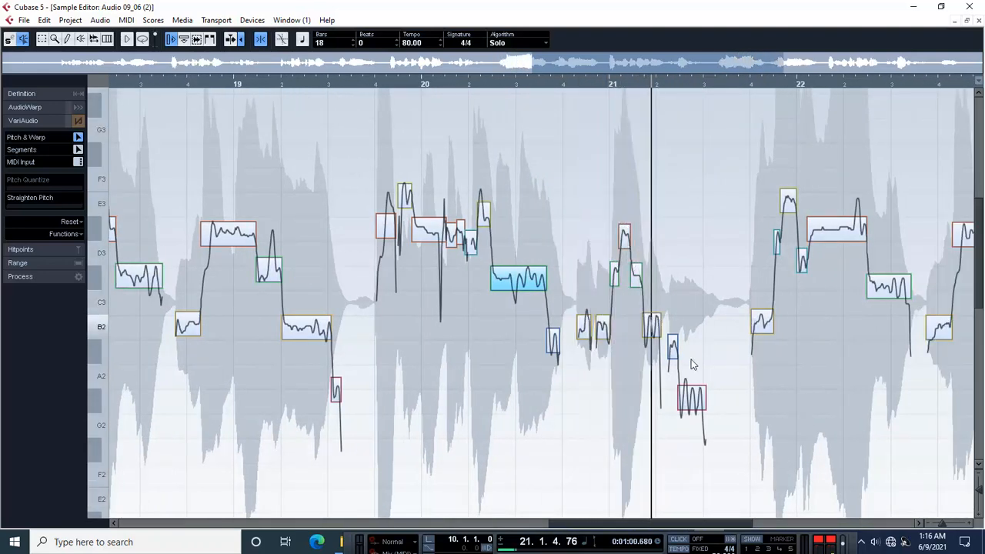
{"action": "left_click", "coordinate": [692, 396]}
{"action": "key", "text": "space"}
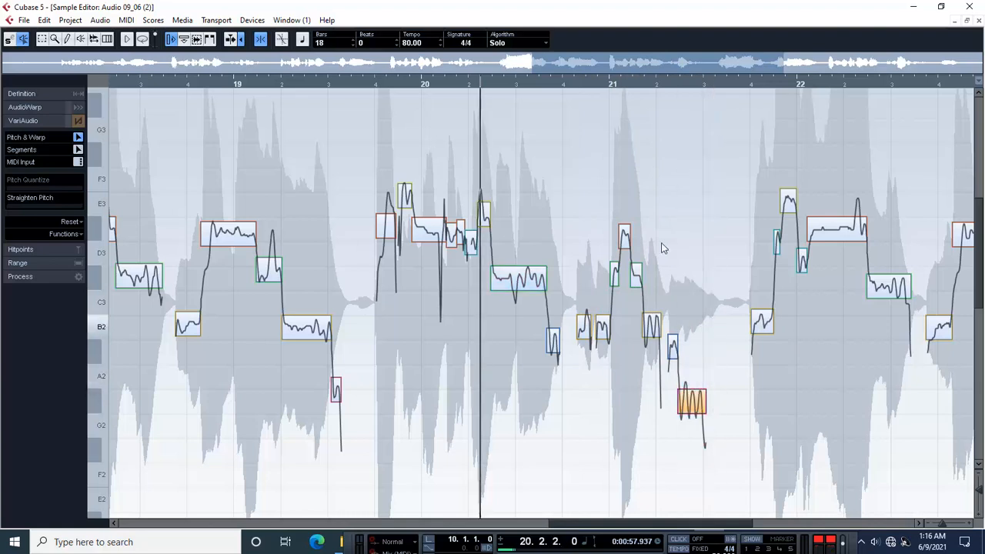
- Slightly straighten the pitch of the long segment in bar 20 and play on through bar 21
{"action": "key", "text": "space"}
{"action": "mouse_move", "coordinate": [541, 272]}
{"action": "left_mouse_down"}
{"action": "mouse_move", "coordinate": [522, 304]}
{"action": "mouse_move", "coordinate": [523, 280]}
{"action": "left_mouse_up"}
{"action": "key", "text": "space"}
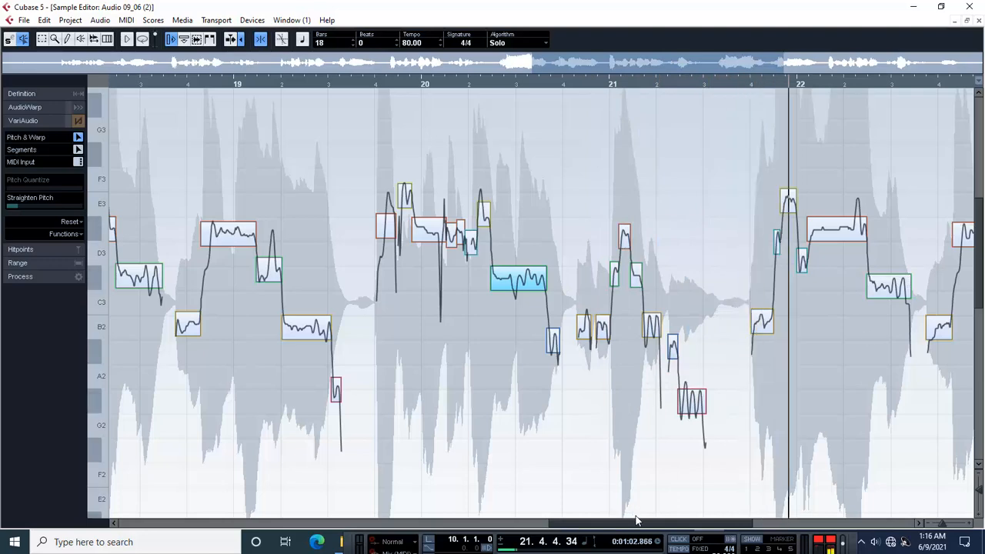
- Tune the first segment of the phrase leading into bar 22 to B2 and the high segment just before bar 22 to E3, checking by playback
{"action": "left_click_drag", "start_coordinate": [650, 523], "coordinate": [716, 523]}
{"action": "key", "text": "space"}
{"action": "left_click", "coordinate": [486, 323]}
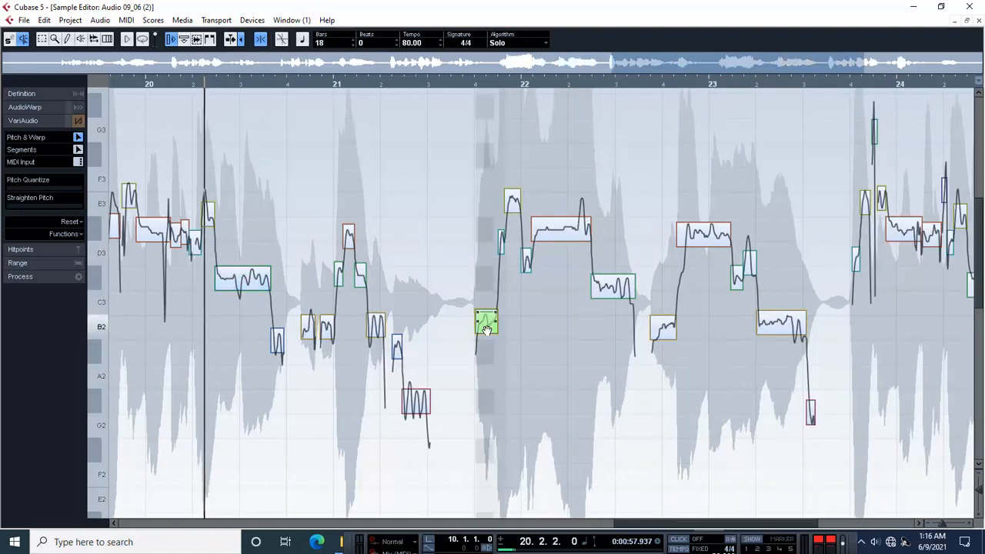
{"action": "left_click", "coordinate": [517, 216]}
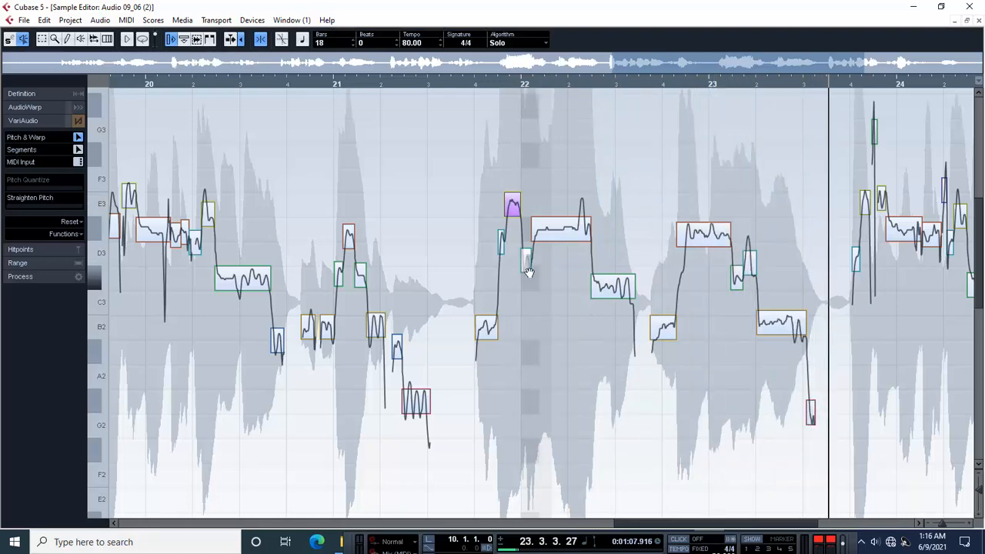
{"action": "key", "text": "space"}
{"action": "key", "text": "space"}
{"action": "key", "text": "h"}
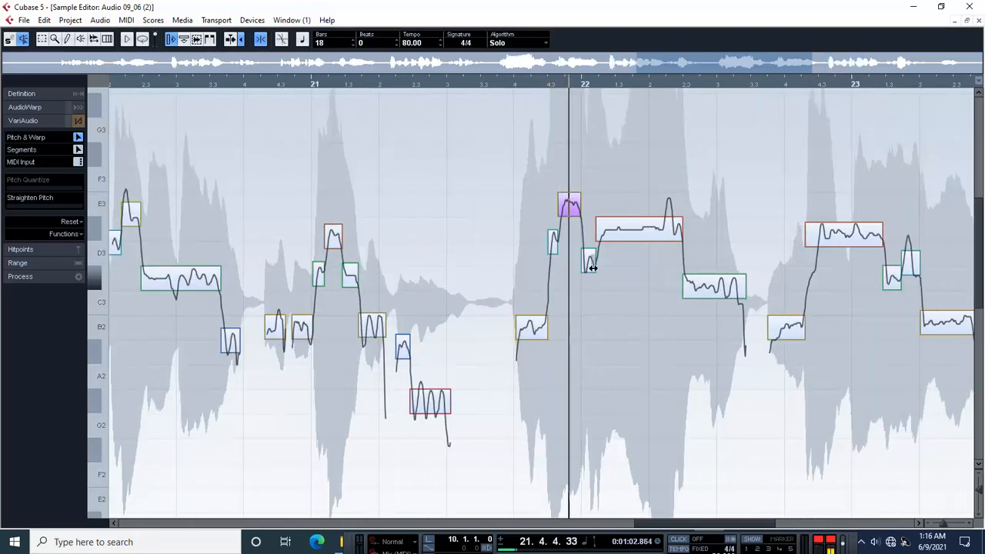
- Tune the short segment at the start of bar 22 to D3 and the segment in its second half to C#3, checking by playback
{"action": "left_click", "coordinate": [588, 258]}
{"action": "key", "text": "space"}
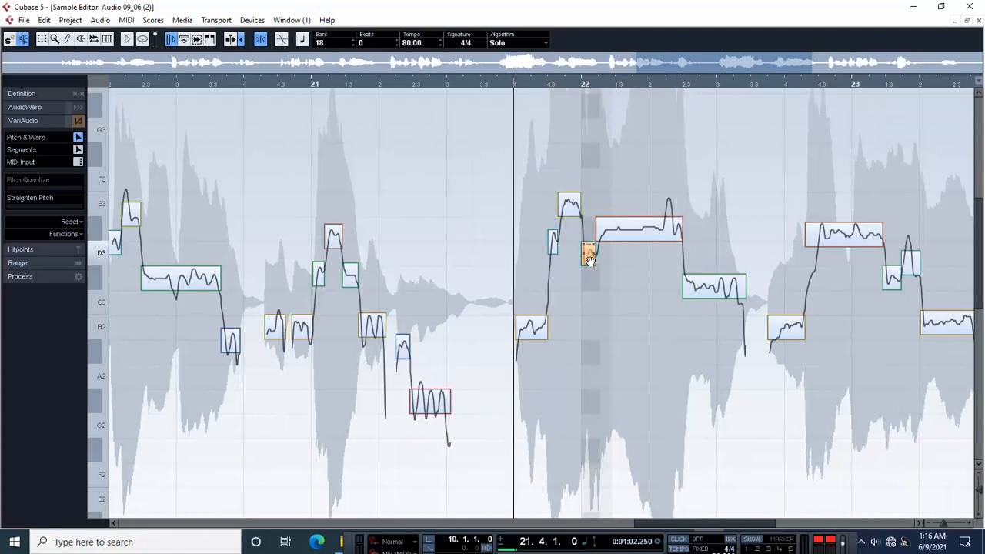
{"action": "key", "text": "space"}
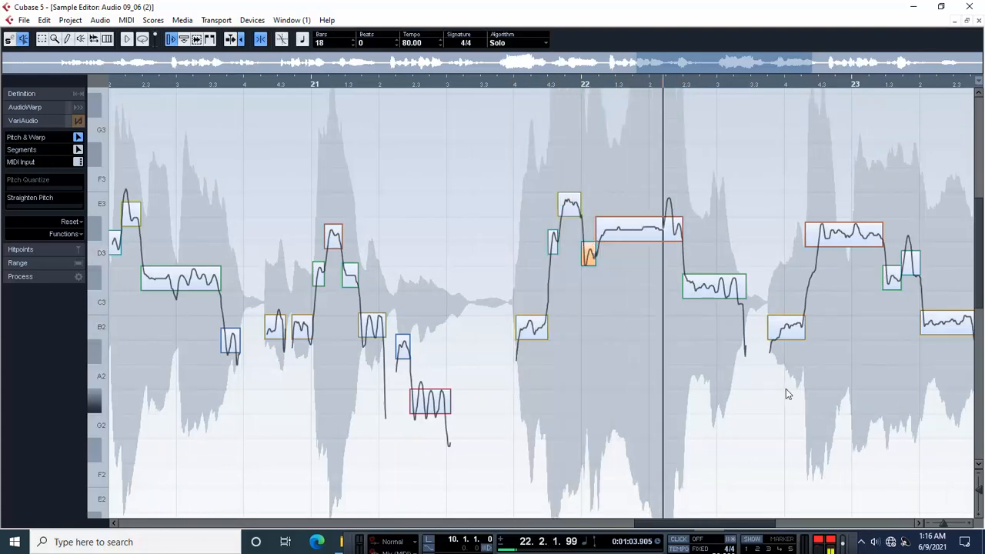
{"action": "left_click_drag", "start_coordinate": [725, 294], "coordinate": [728, 281]}
{"action": "key", "text": "space"}
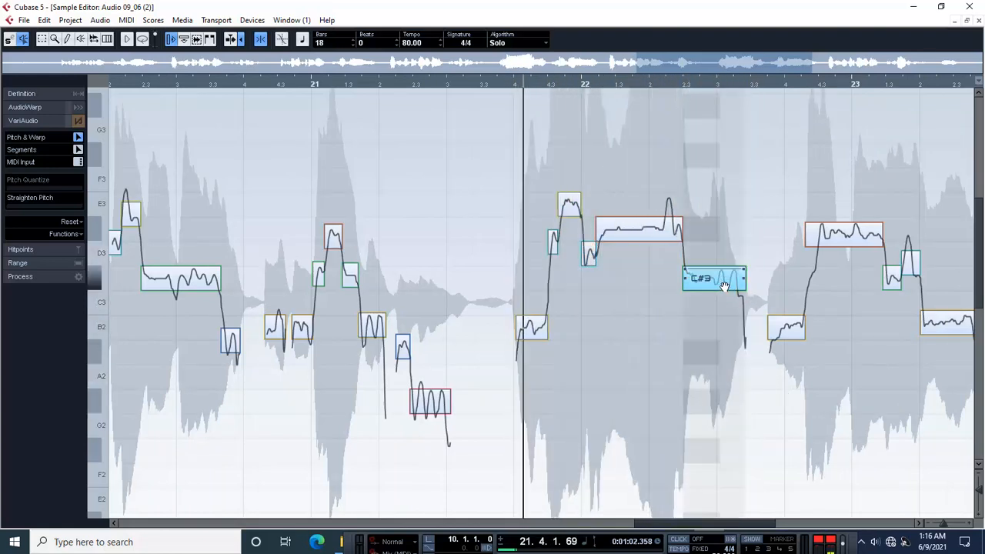
{"action": "key", "text": "space"}
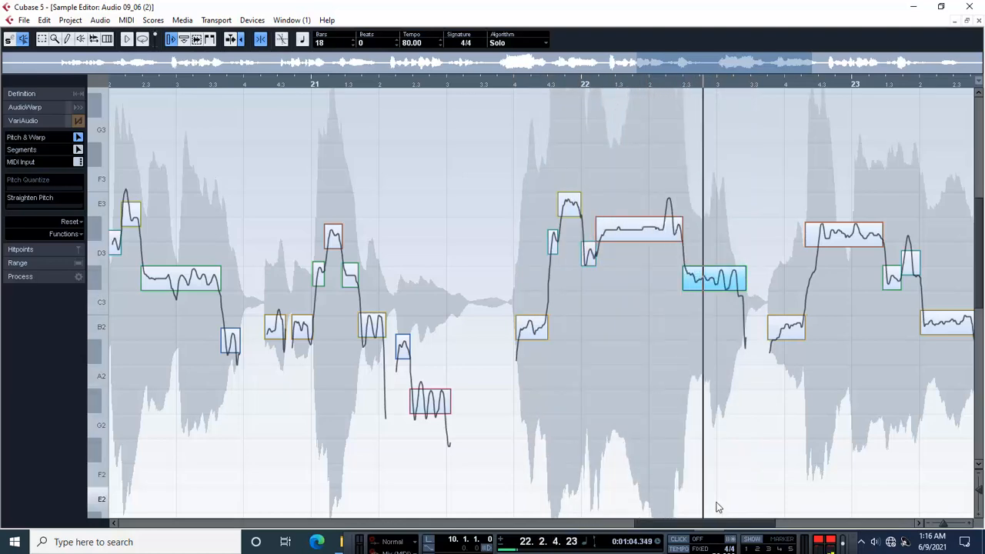
- Tune the wide low segment in the middle of bar 23 to B2 and play from bar 23
{"action": "left_click_drag", "start_coordinate": [721, 524], "coordinate": [790, 524]}
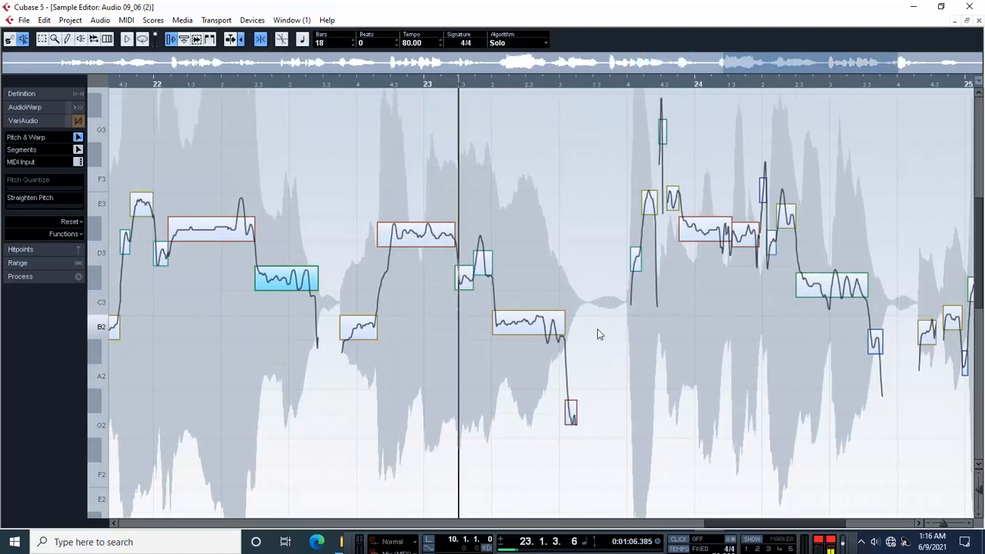
{"action": "left_click", "coordinate": [542, 329]}
{"action": "left_click_drag", "start_coordinate": [541, 330], "coordinate": [542, 335]}
{"action": "left_click", "coordinate": [457, 86]}
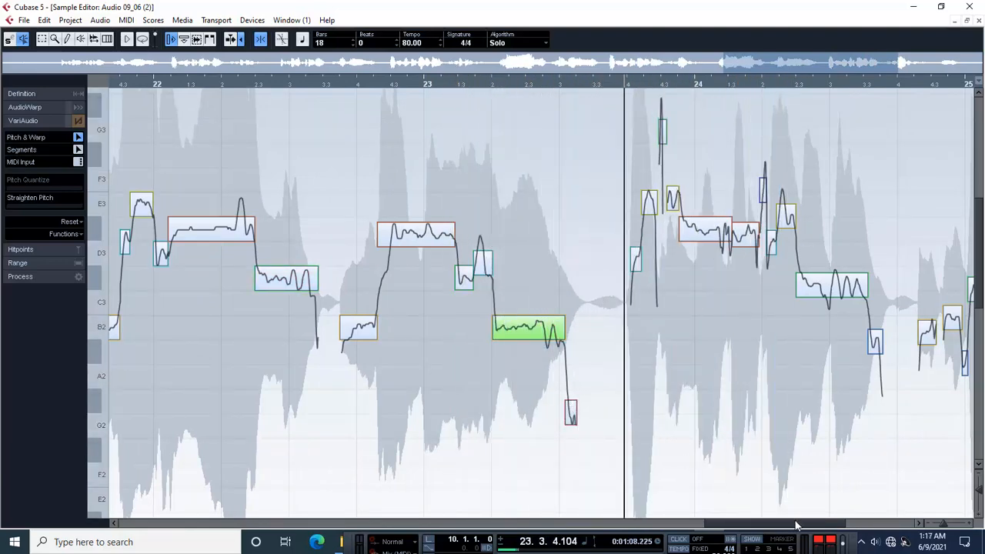
- Tune the long segment in the second half of bar 24 to C#3 and the one before beat 2 to D#3, checking by playback
{"action": "left_click_drag", "start_coordinate": [808, 524], "coordinate": [856, 526]}
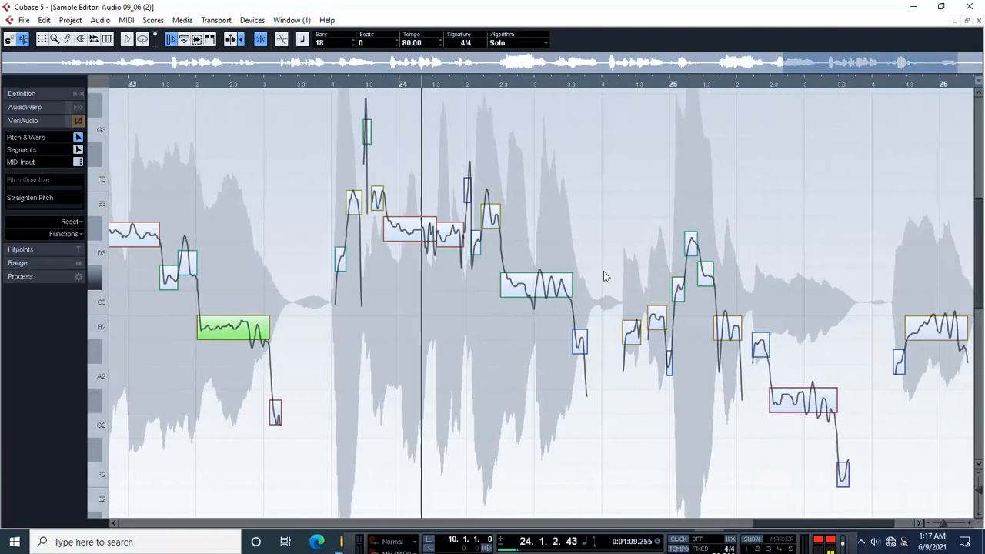
{"action": "left_click", "coordinate": [548, 286]}
{"action": "key", "text": "space"}
{"action": "key", "text": "space"}
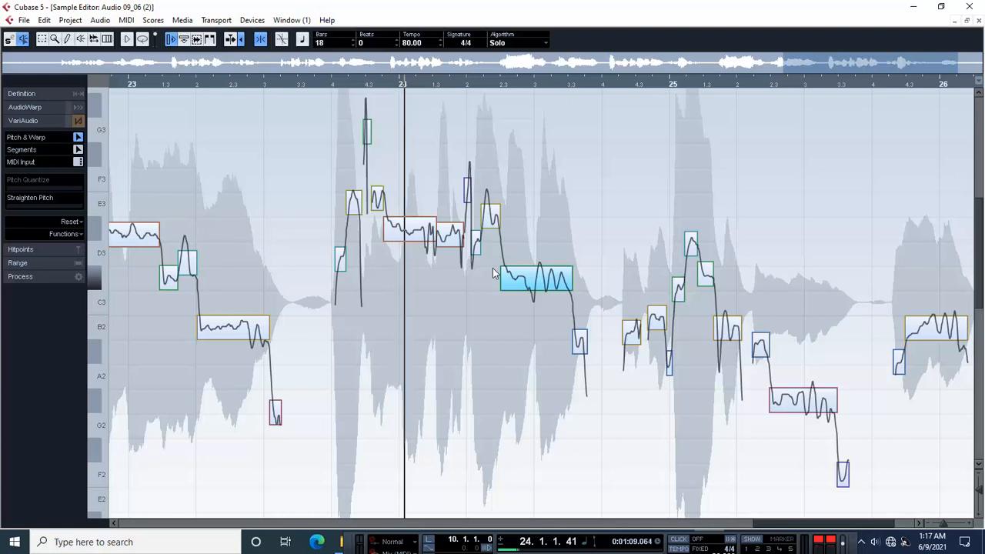
{"action": "left_click", "coordinate": [453, 231]}
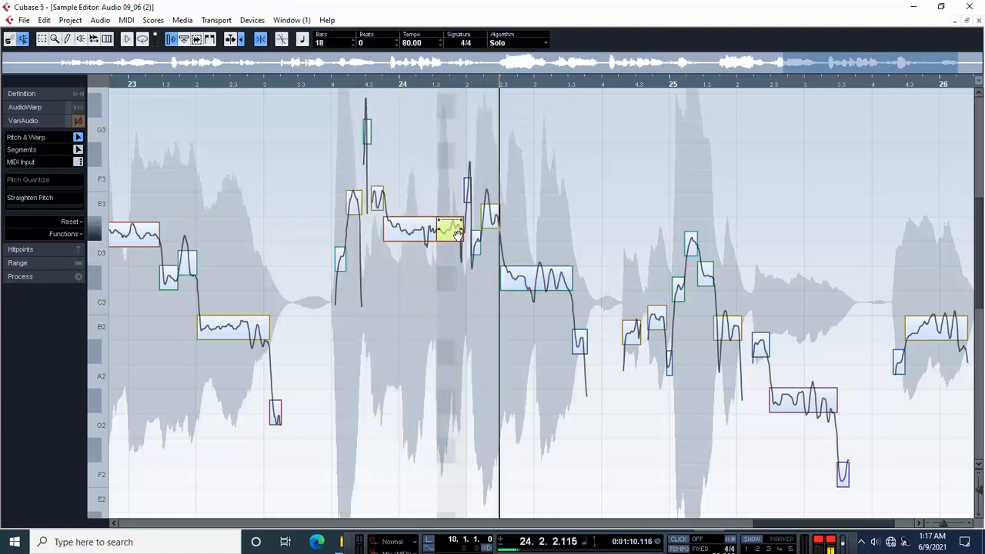
- Tune the short segments on either side of the peak at the start of bar 25 to C#3, checking by playback
{"action": "left_click_drag", "start_coordinate": [812, 524], "coordinate": [849, 526]}
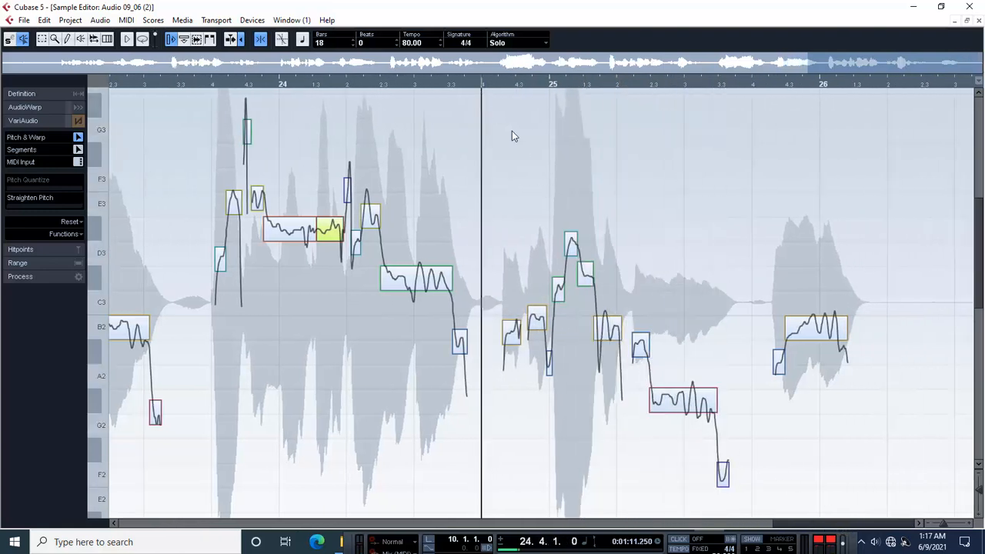
{"action": "key", "text": "space"}
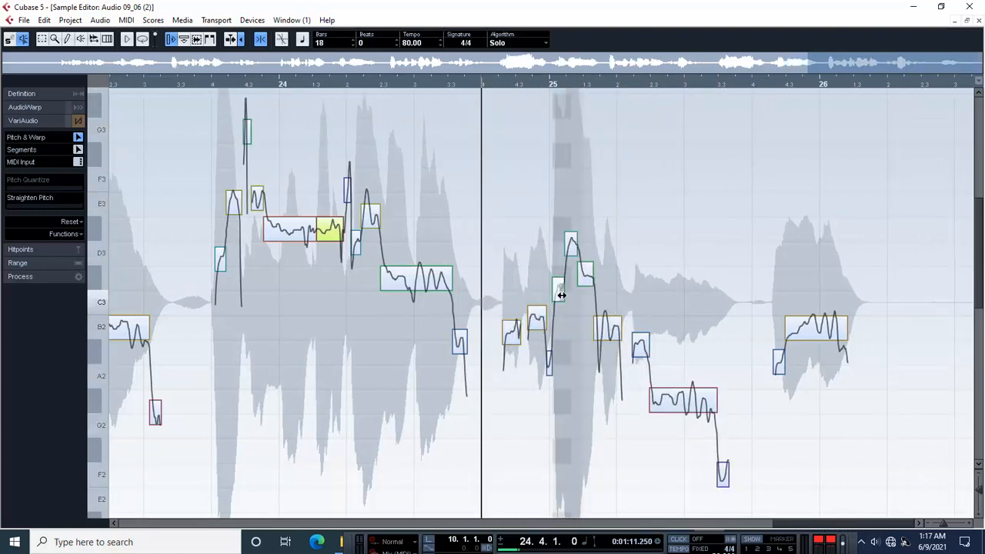
{"action": "key", "text": "h"}
{"action": "key", "text": "h"}
{"action": "key", "text": "h"}
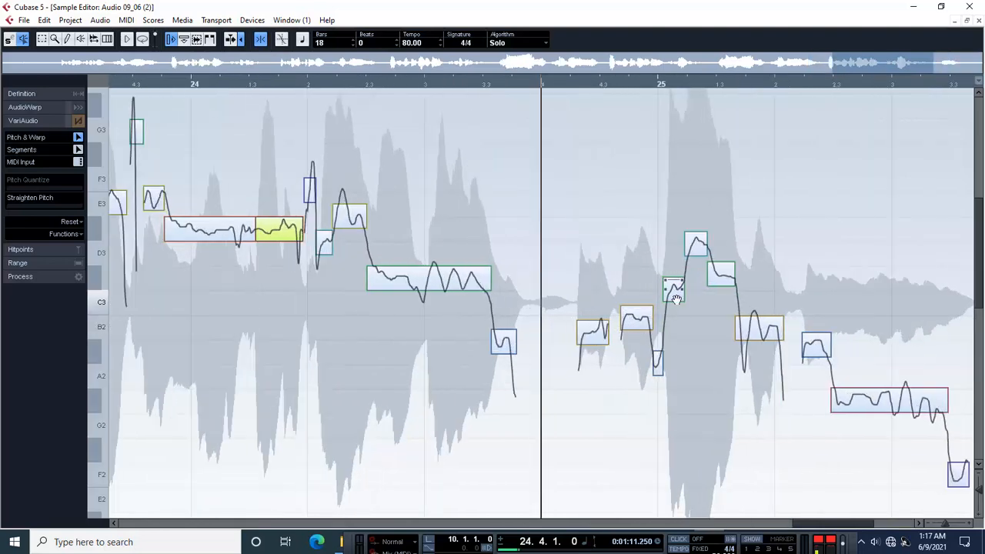
{"action": "left_click_drag", "start_coordinate": [678, 289], "coordinate": [678, 277]}
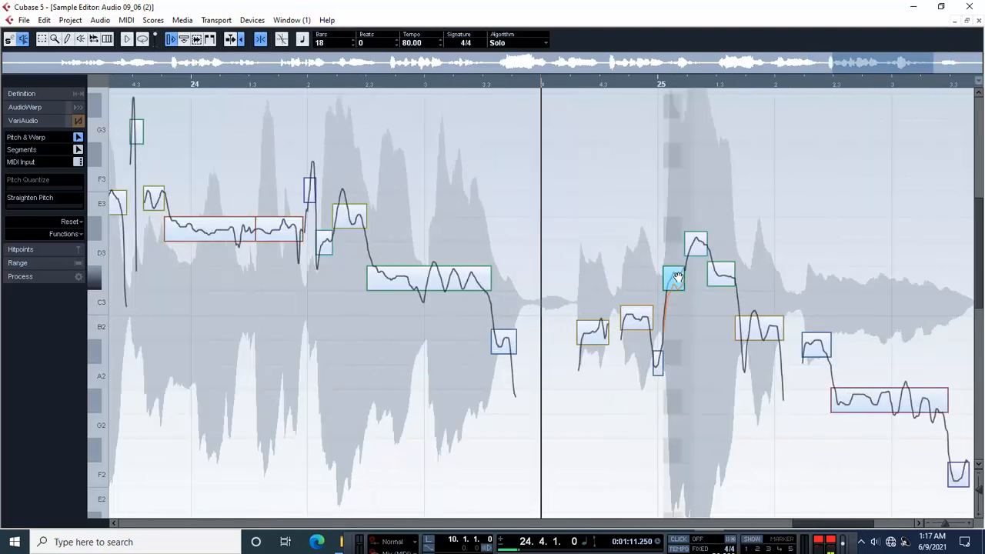
{"action": "key", "text": "space"}
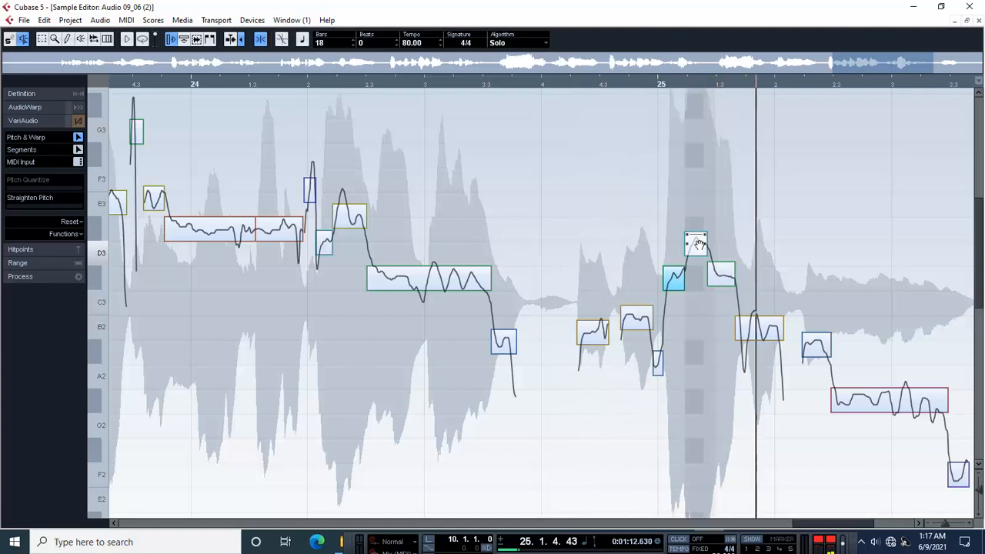
{"action": "left_click", "coordinate": [722, 278]}
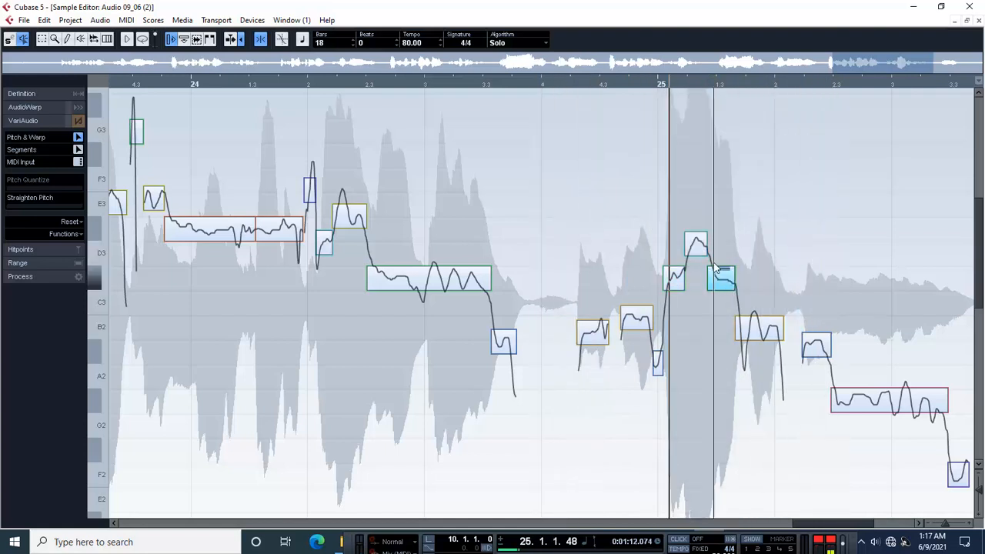
- Tune the segments before and after beat 2 of bar 25 to A#2 and the wide low segment following them to G#2
{"action": "mouse_move", "coordinate": [762, 332]}
{"action": "left_mouse_down"}
{"action": "mouse_move", "coordinate": [760, 309]}
{"action": "mouse_move", "coordinate": [759, 345]}
{"action": "left_mouse_up"}
{"action": "key", "text": "space"}
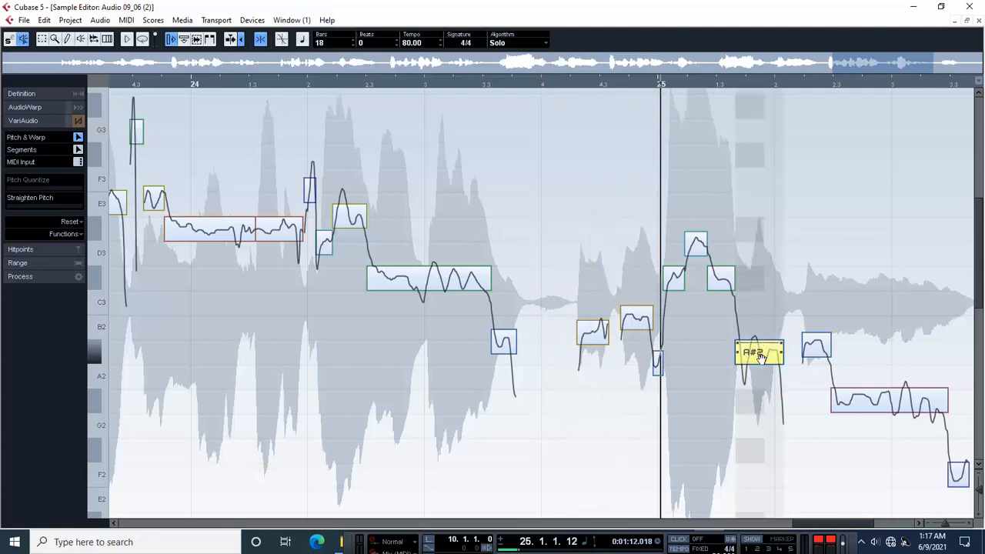
{"action": "key", "text": "space"}
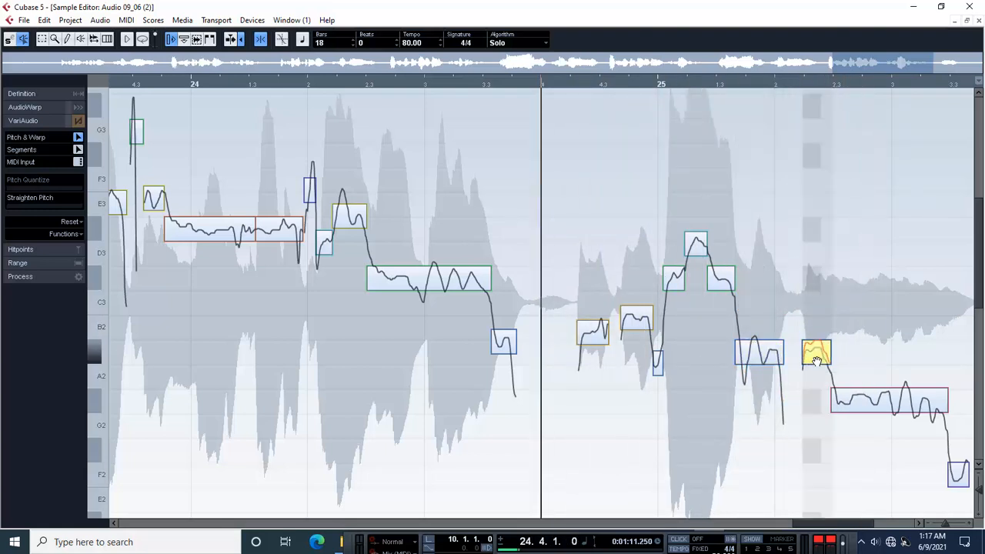
{"action": "left_click", "coordinate": [847, 402]}
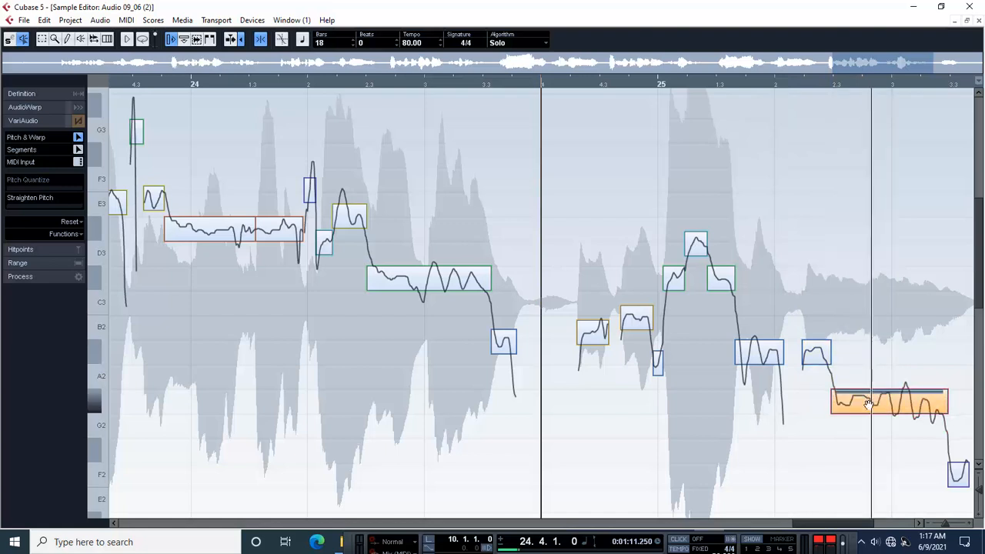
{"action": "key", "text": "space"}
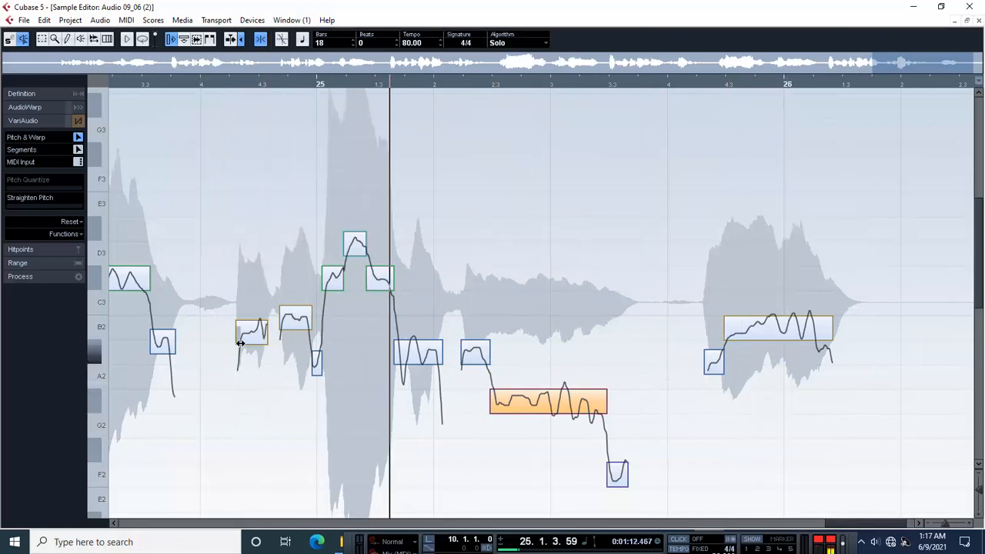
- Replay the phrase, retune the segment just before beat 2 of bar 25 to B2 and play it again
{"action": "key", "text": "space"}
{"action": "key", "text": "space"}
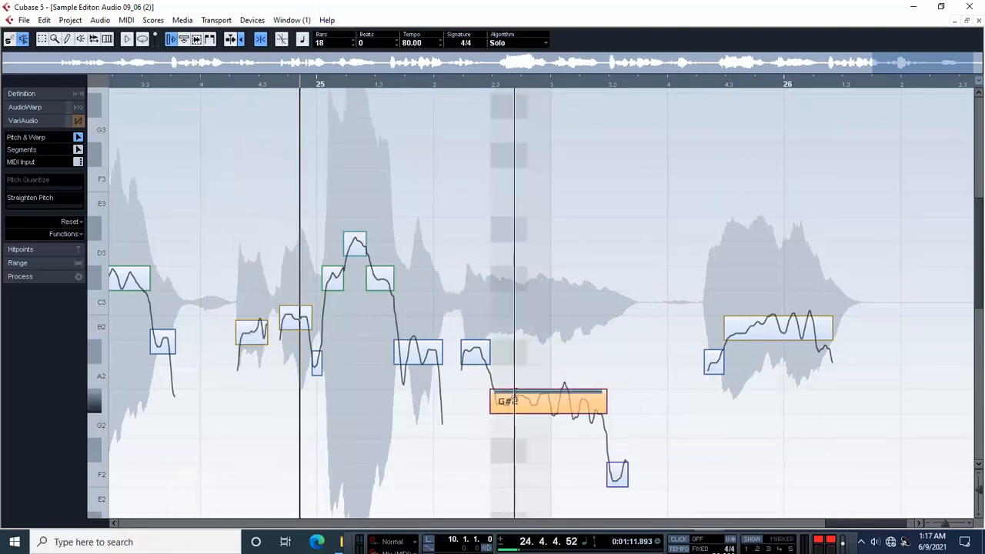
{"action": "key", "text": "space"}
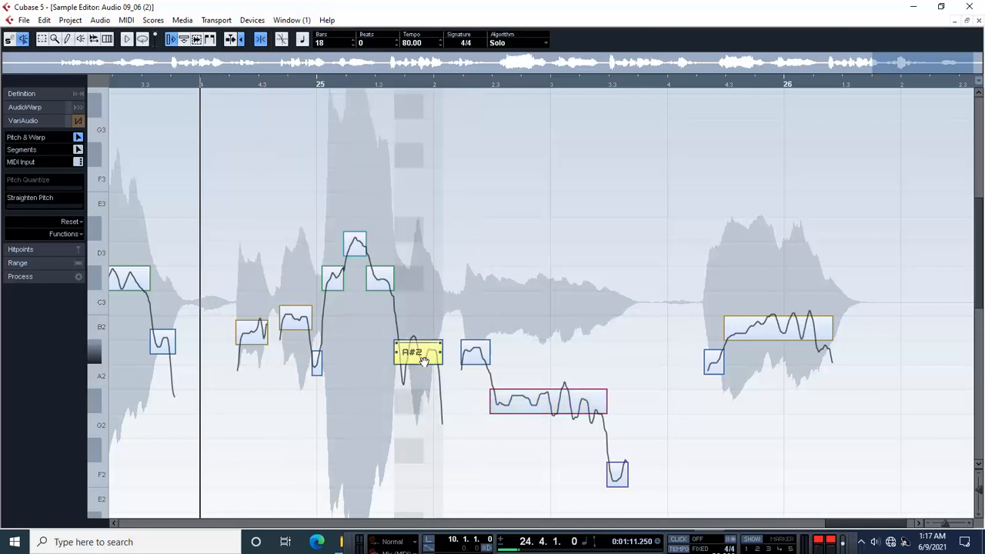
{"action": "left_click_drag", "start_coordinate": [423, 360], "coordinate": [422, 337]}
{"action": "key", "text": "space"}
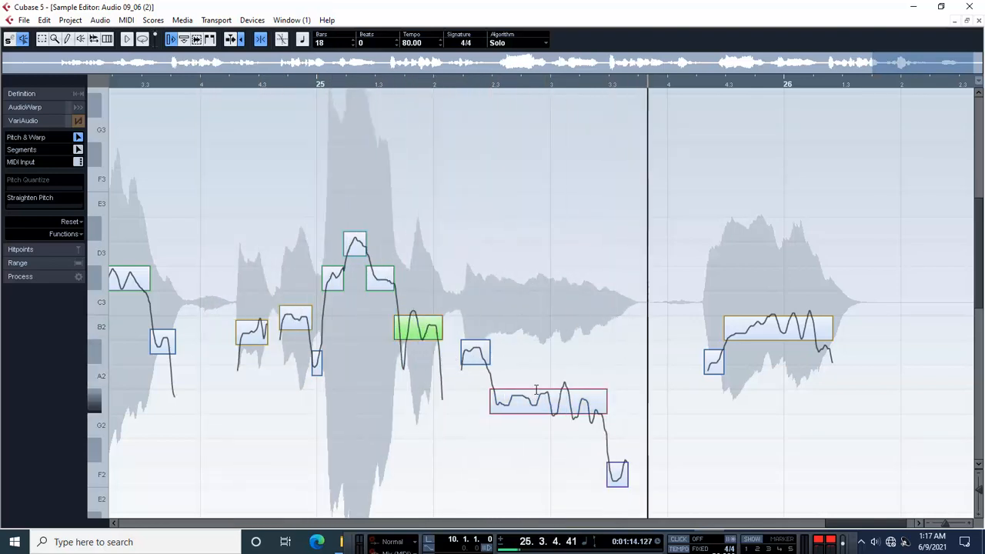
- Tune the last low segment of bar 25 to F2 and partially straighten the pitch of the wide G#2 segment before it
{"action": "left_click", "coordinate": [619, 482]}
{"action": "left_click", "coordinate": [553, 409]}
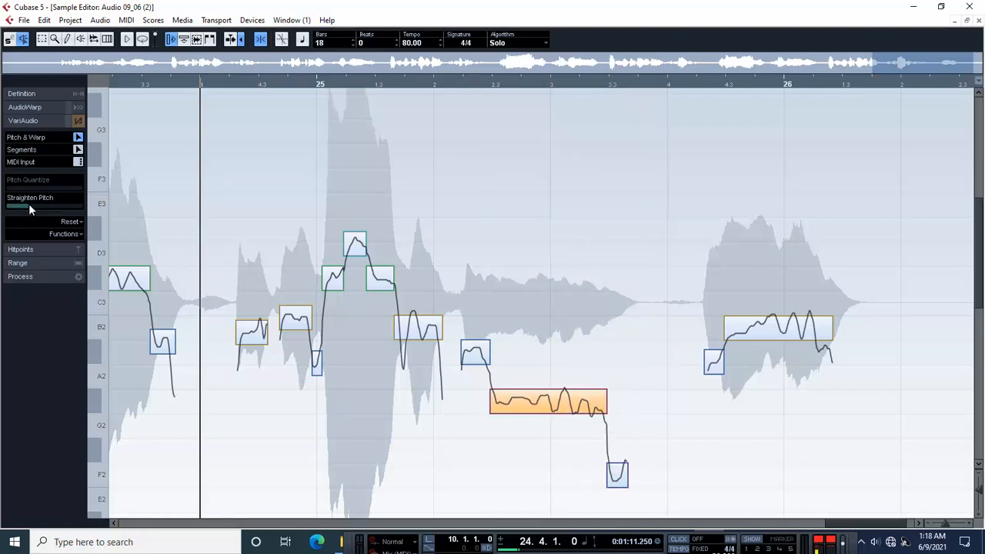
{"action": "left_click_drag", "start_coordinate": [29, 205], "coordinate": [37, 206]}
{"action": "key", "text": "space"}
{"action": "key", "text": "space"}
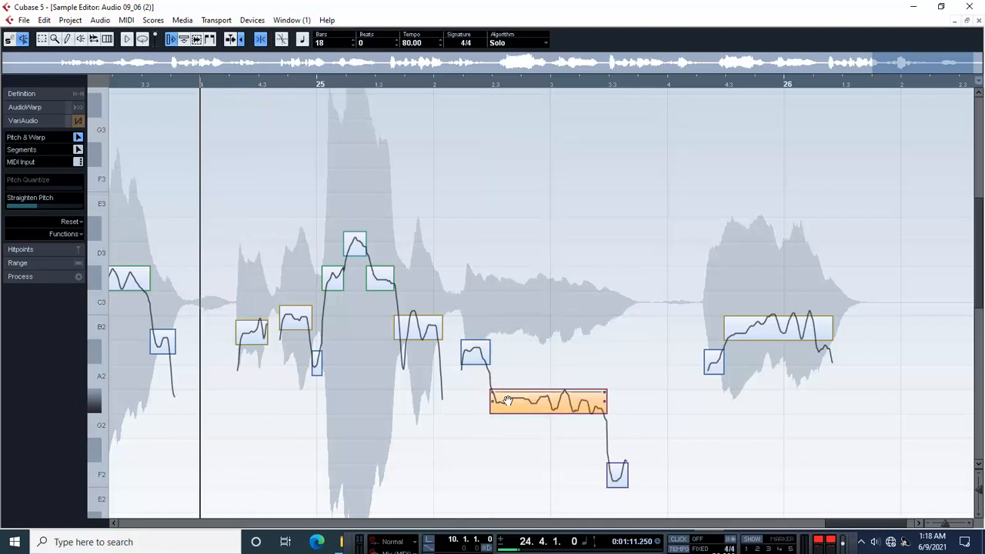
- Play the corrected phrase across bar 25 and close the sample editor to return to the project
{"action": "left_click", "coordinate": [532, 411]}
{"action": "key", "text": "space"}
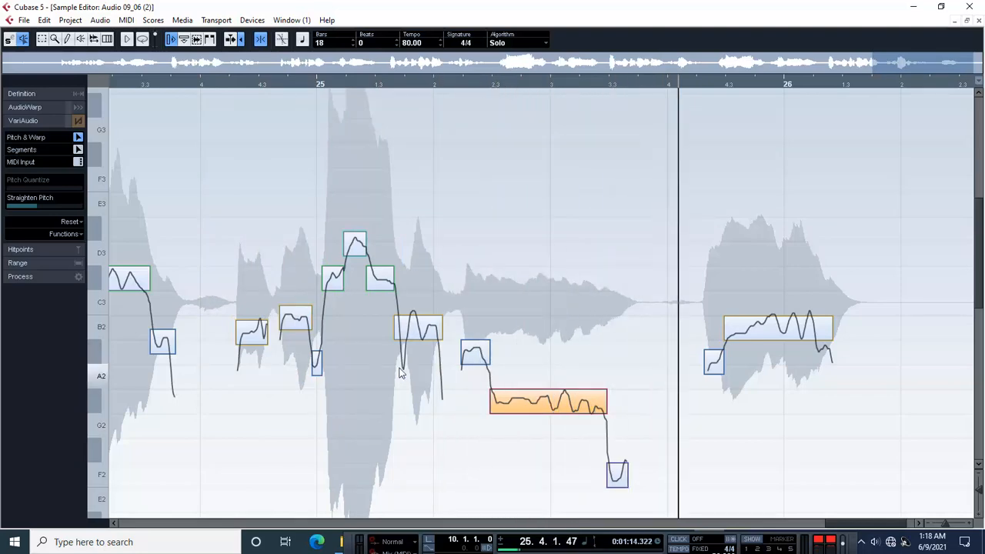
{"action": "key", "text": "space"}
{"action": "left_click", "coordinate": [980, 22]}
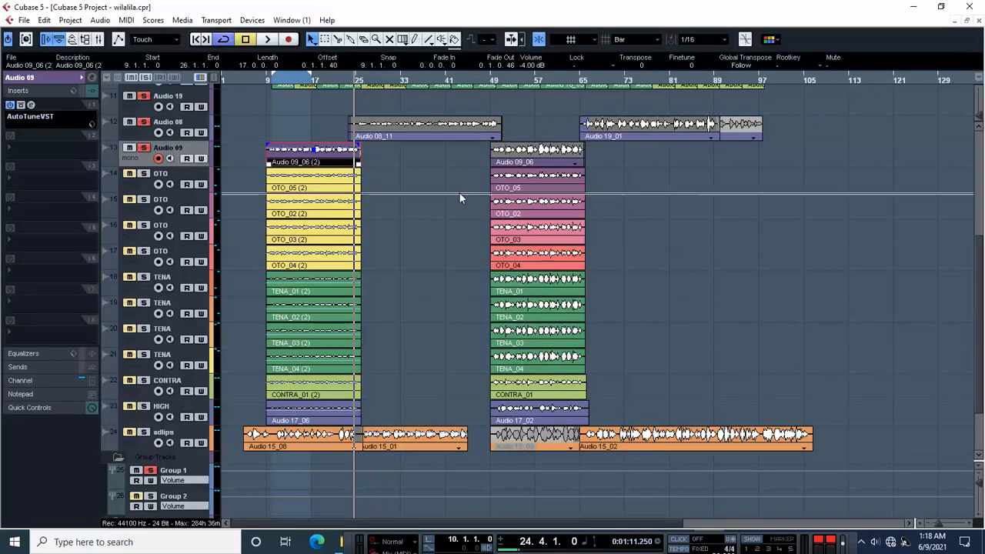
- Play the project from bar 10 and open the Audio 09_06 (2) clip in the sample editor
{"action": "left_click", "coordinate": [274, 83]}
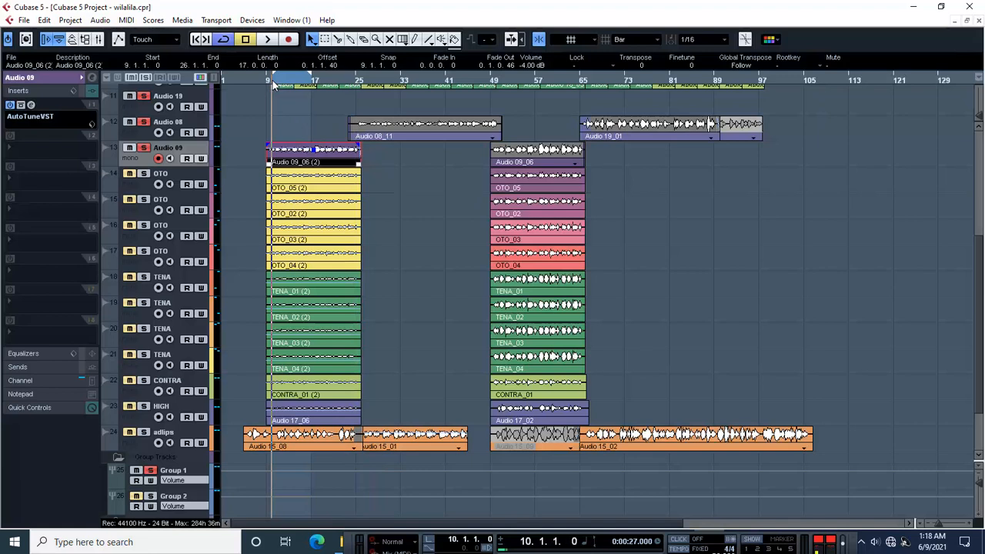
{"action": "key", "text": "space"}
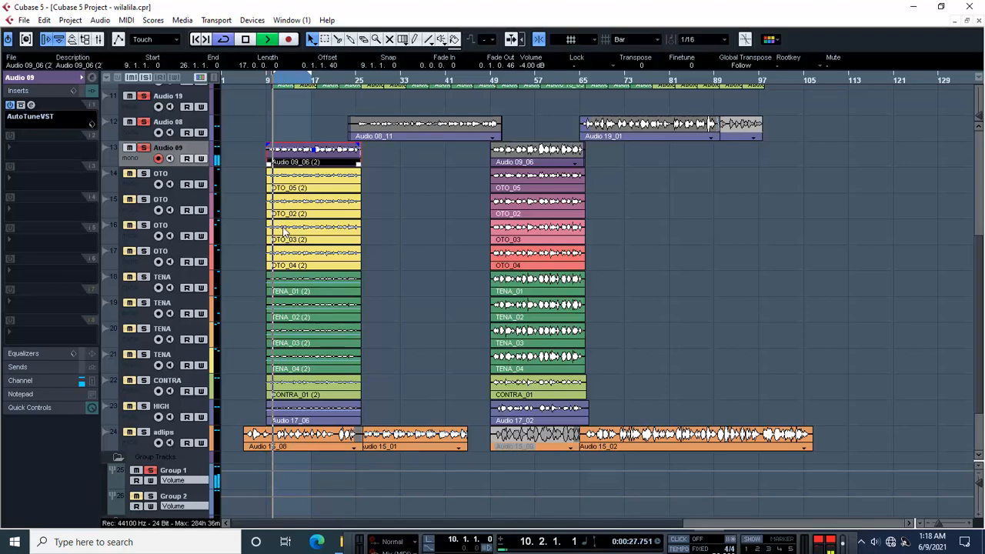
{"action": "double_click", "coordinate": [271, 157]}
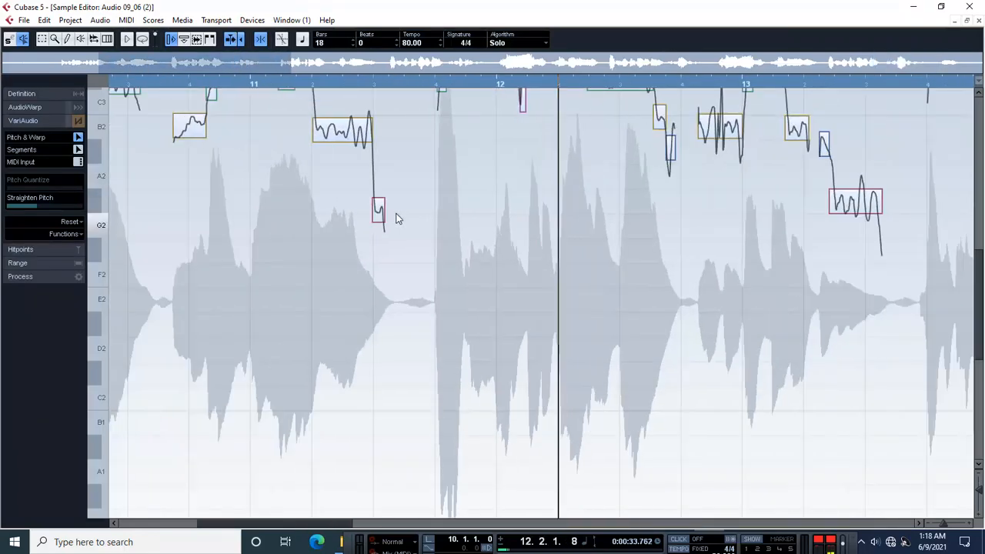
- Play the phrase leading into bar 12 and tune the highest segment in beat 4 of bar 11 to E3
{"action": "scroll", "coordinate": [398, 220], "scroll_direction": "up", "scroll_amount": 3}
{"action": "left_click", "coordinate": [419, 82]}
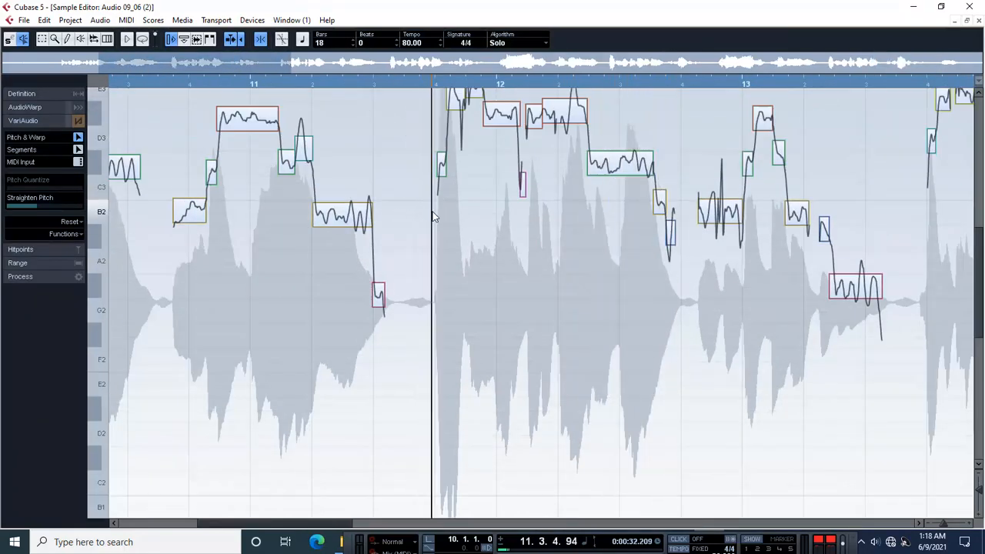
{"action": "key", "text": "h"}
{"action": "key", "text": "h"}
{"action": "key", "text": "h"}
{"action": "key", "text": "h"}
{"action": "scroll", "coordinate": [600, 221], "scroll_direction": "up", "scroll_amount": 1}
{"action": "key", "text": "space"}
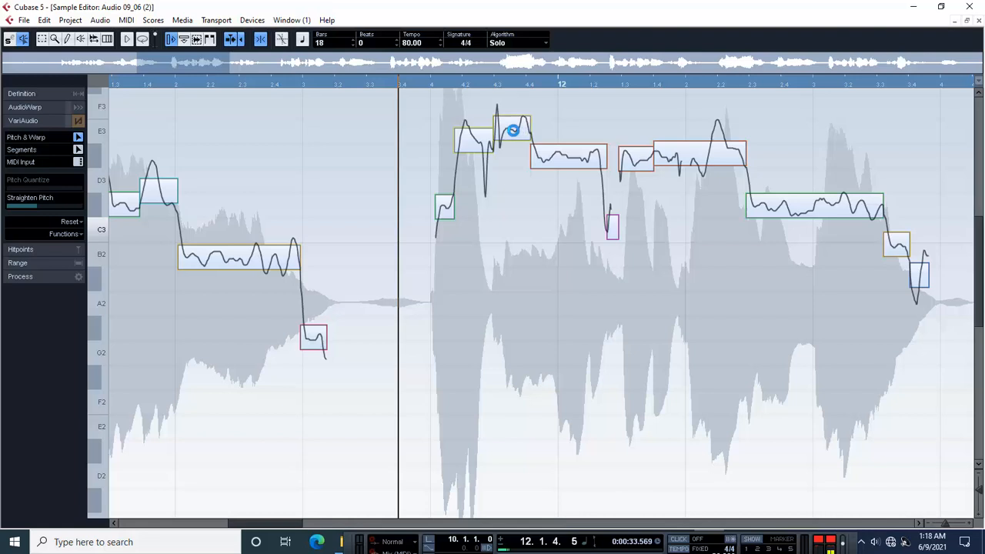
{"action": "left_click", "coordinate": [513, 130]}
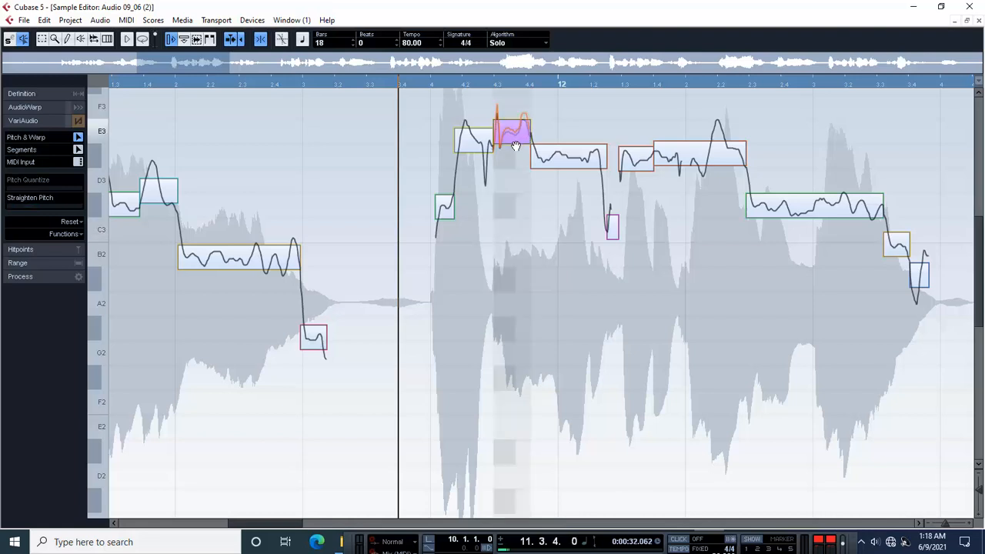
{"action": "key", "text": "space"}
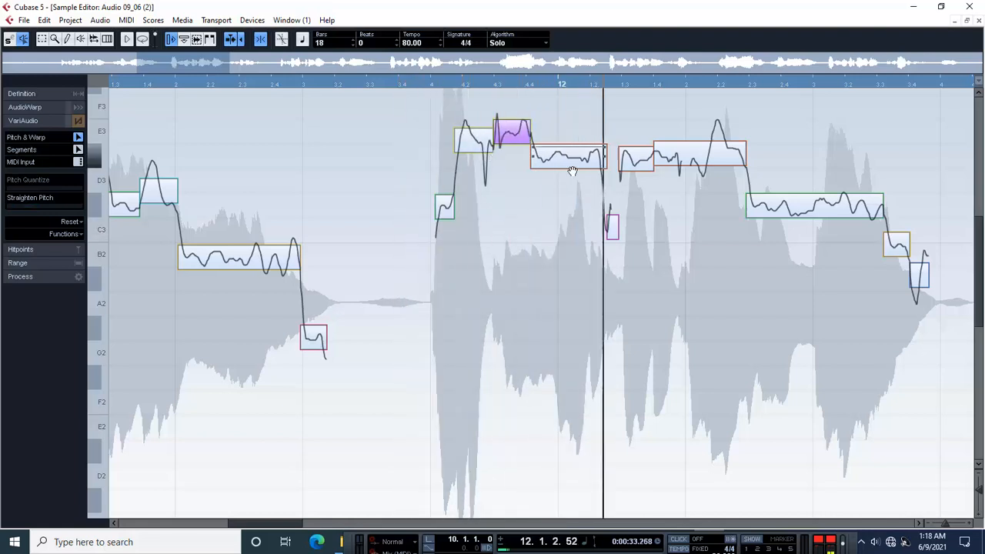
- Tune the two adjoining segments just before and across beat 2 of bar 12 to D#3 and play them back
{"action": "left_click", "coordinate": [683, 158]}
{"action": "key", "text": "space"}
{"action": "left_click_drag", "start_coordinate": [683, 163], "coordinate": [638, 158]}
{"action": "key", "text": "space"}
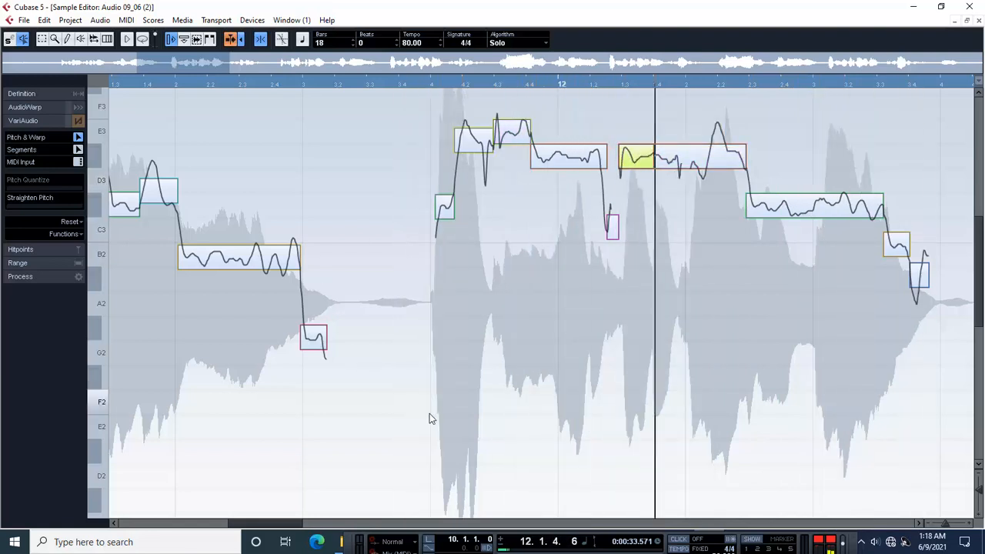
- Play the vocal from beat 2 of bar 10 and tune the short rising segment in beat 4 of bar 10 to C#3
{"action": "left_click_drag", "start_coordinate": [289, 526], "coordinate": [252, 528]}
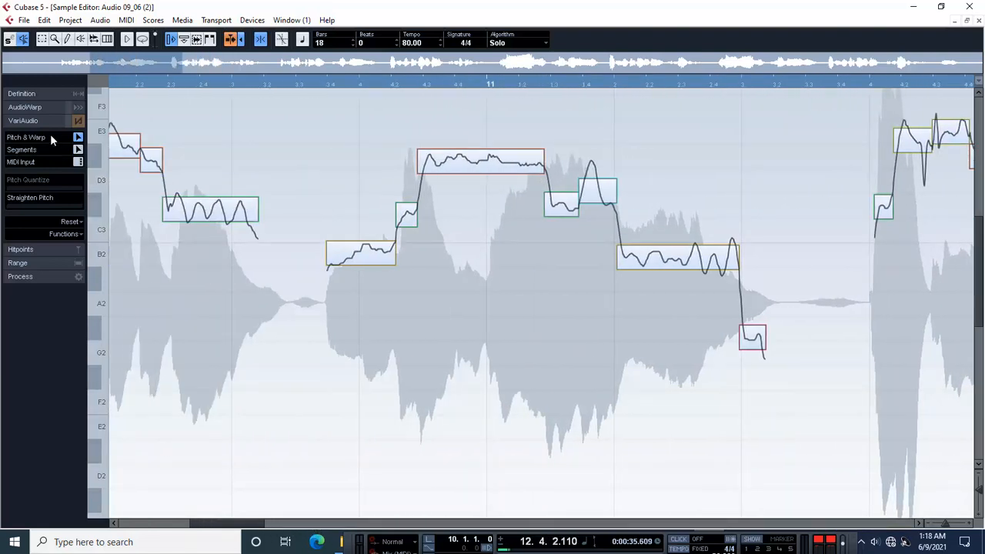
{"action": "left_click", "coordinate": [125, 84]}
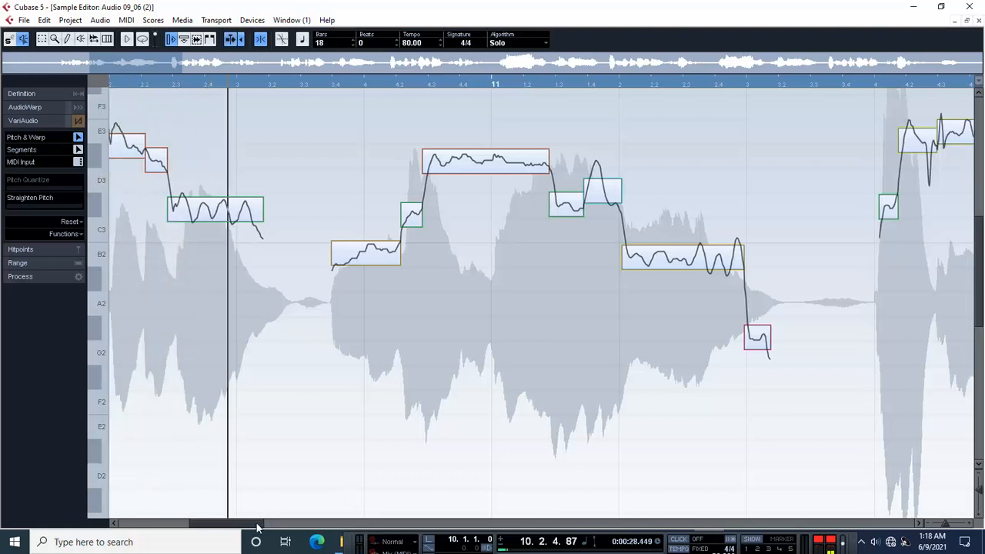
{"action": "left_click_drag", "start_coordinate": [240, 526], "coordinate": [205, 526]}
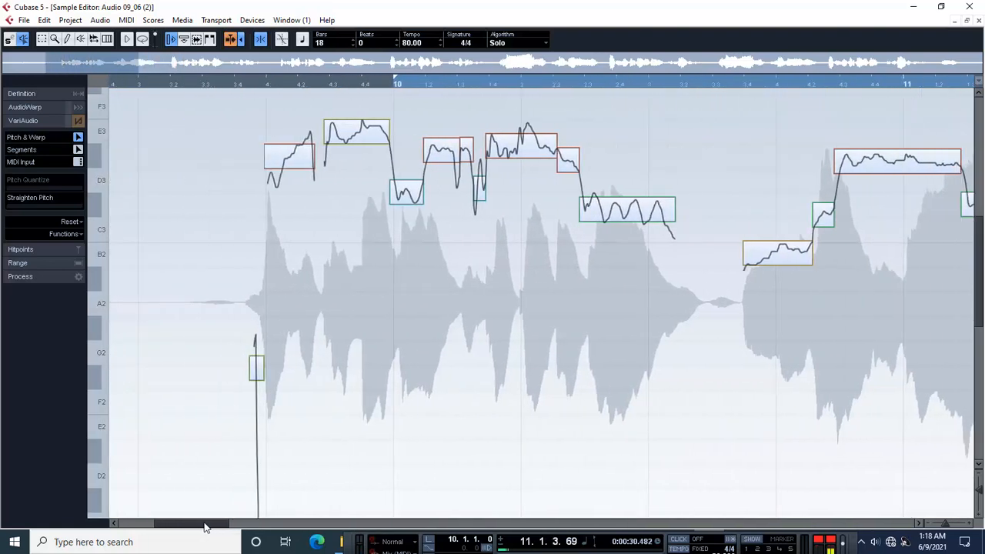
{"action": "key", "text": "space"}
{"action": "left_click", "coordinate": [824, 215]}
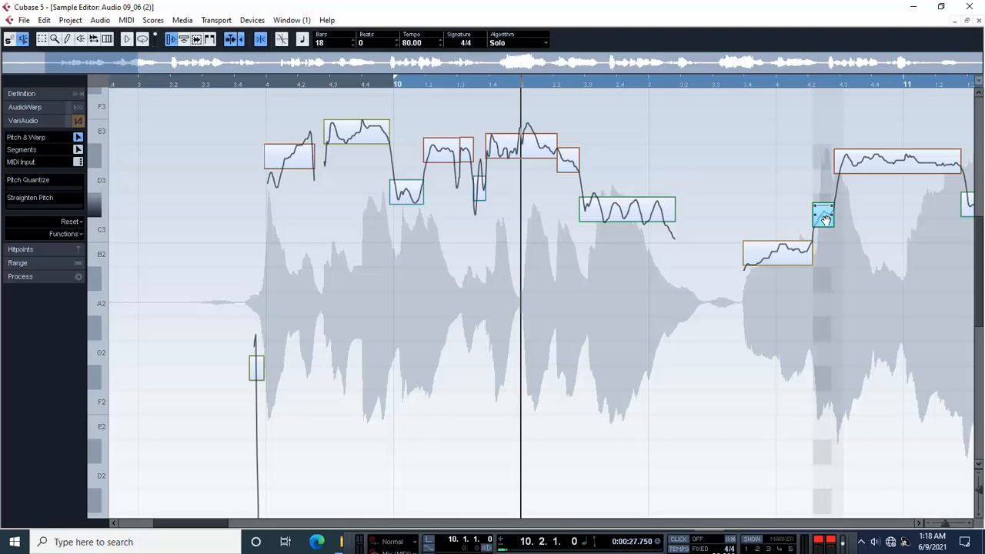
{"action": "key", "text": "space"}
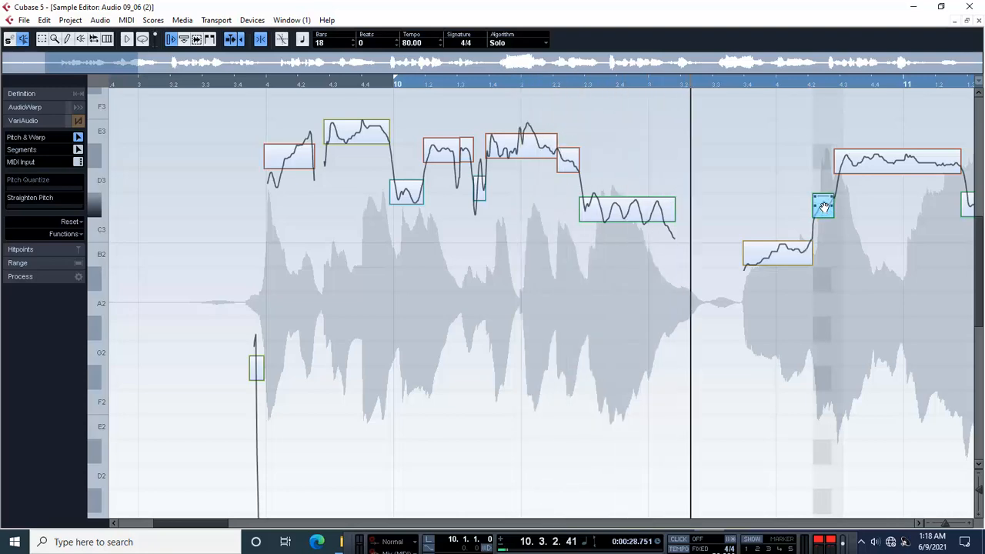
{"action": "key", "text": "space"}
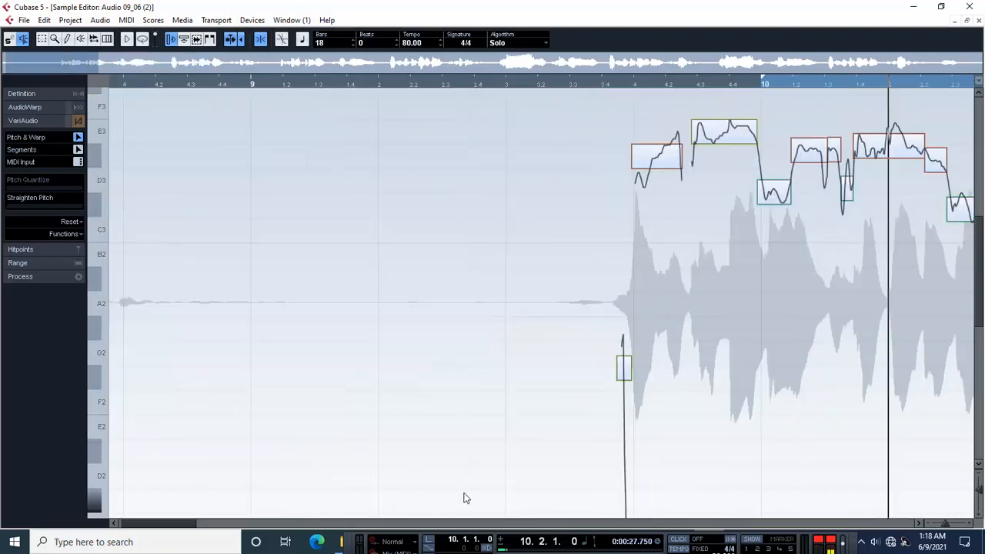
- Play the opening phrase of the vocal from beat 4 of bar 9 to check its pitch
{"action": "key", "text": "space"}
{"action": "key", "text": "space"}
{"action": "left_click_drag", "start_coordinate": [239, 523], "coordinate": [200, 527]}
{"action": "left_click", "coordinate": [374, 84]}
{"action": "key", "text": "space"}
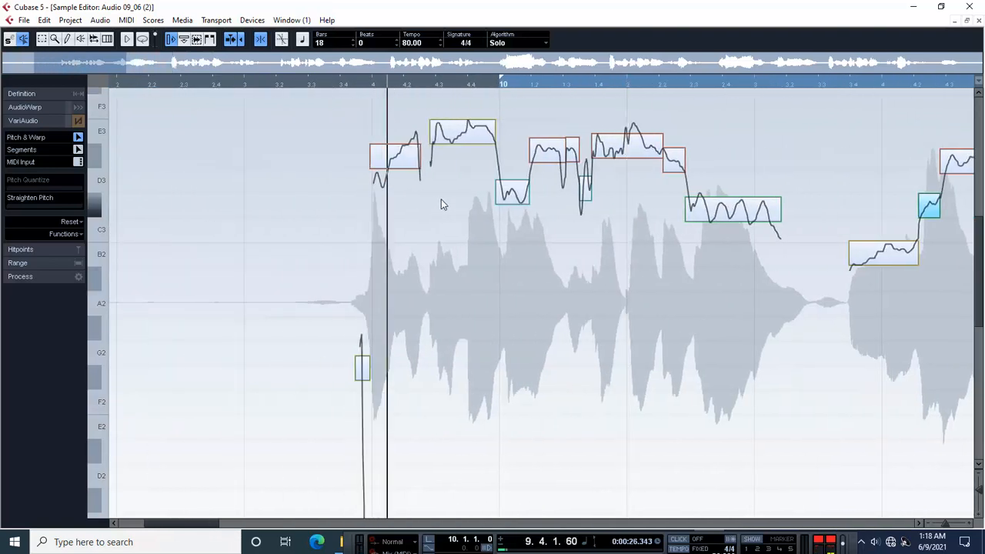
{"action": "key", "text": "space"}
{"action": "key", "text": "space"}
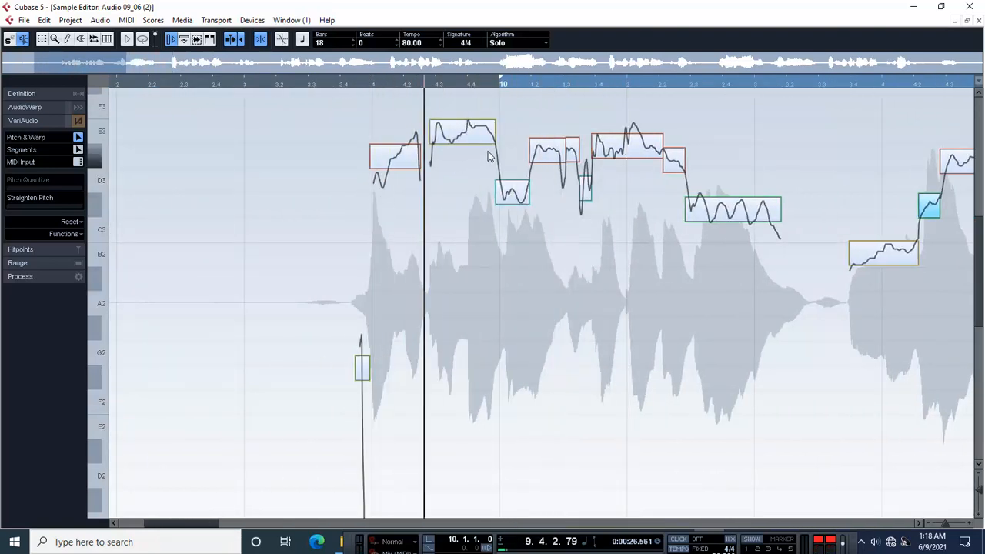
{"action": "key", "text": "space"}
- Tune the low segment at the start of bar 10 and the wide segment around beat 3 of bar 10 to C#3, replaying the phrase
{"action": "left_click", "coordinate": [467, 144]}
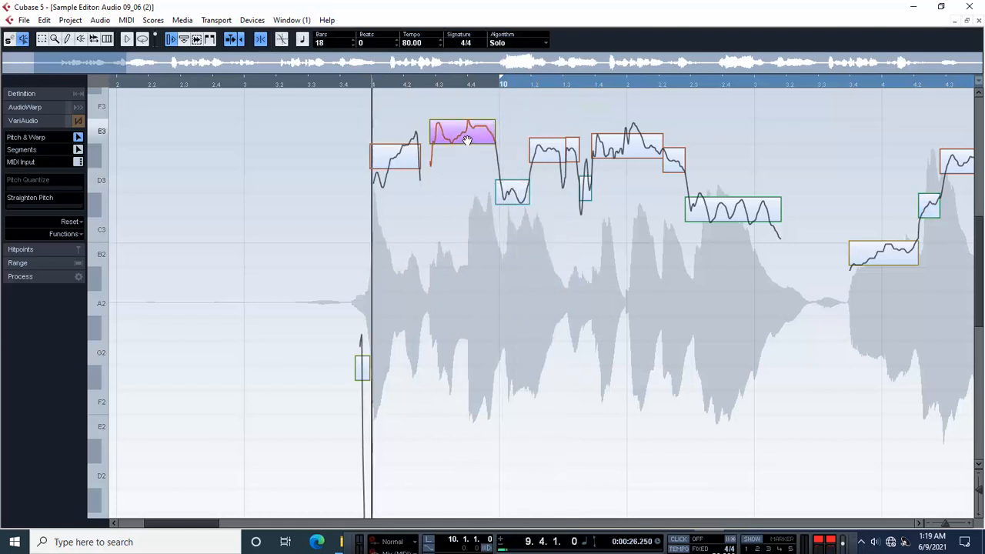
{"action": "left_click", "coordinate": [403, 164]}
{"action": "mouse_move", "coordinate": [516, 196]}
{"action": "left_mouse_down"}
{"action": "mouse_move", "coordinate": [517, 187]}
{"action": "mouse_move", "coordinate": [514, 204]}
{"action": "left_mouse_up"}
{"action": "key", "text": "space"}
{"action": "key", "text": "space"}
{"action": "key", "text": "space"}
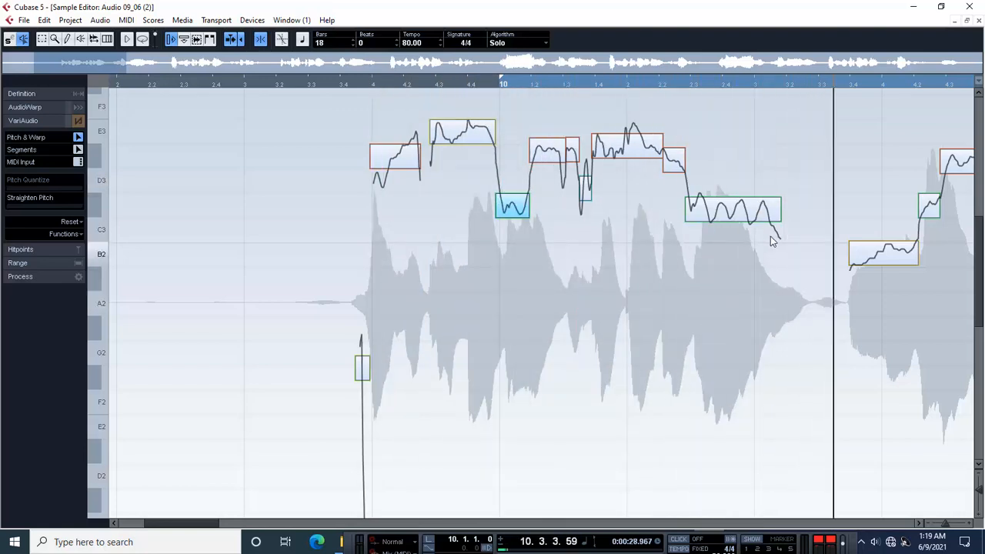
{"action": "key", "text": "space"}
{"action": "key", "text": "space"}
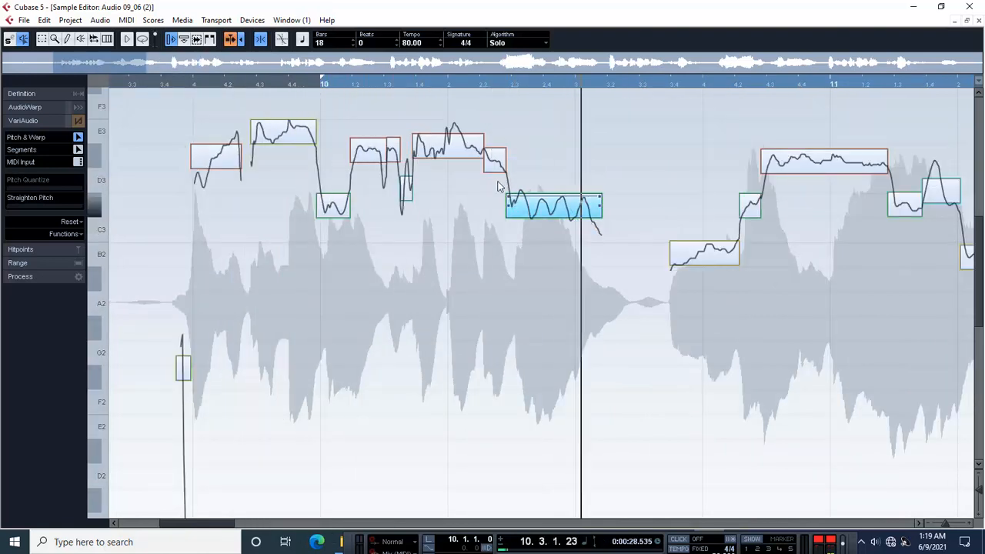
- Correct the short segment before the wide C#3 one in bar 10 and tune the wide segment in beat 2 of bar 11 to B2
{"action": "left_click", "coordinate": [496, 157]}
{"action": "key", "text": "space"}
{"action": "key", "text": "space"}
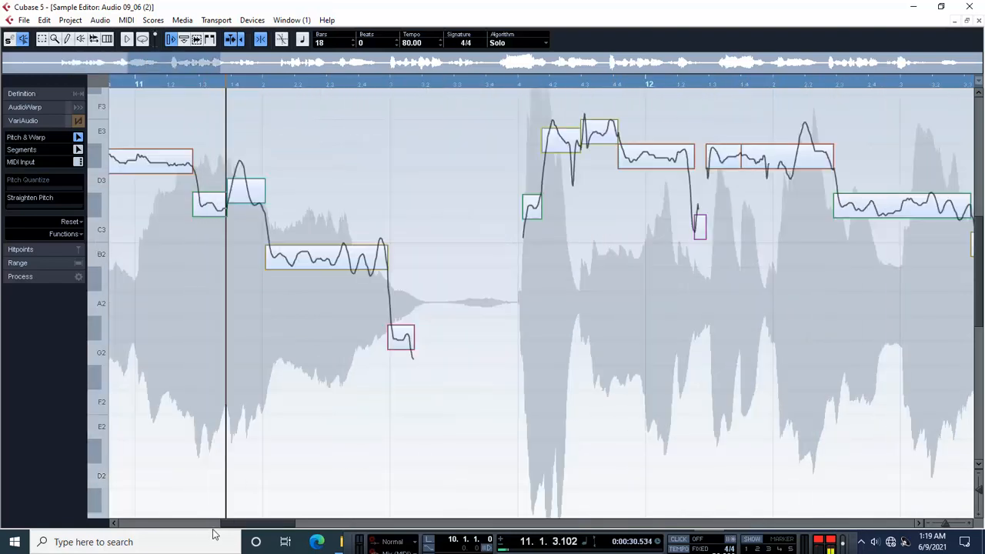
{"action": "left_click", "coordinate": [360, 260]}
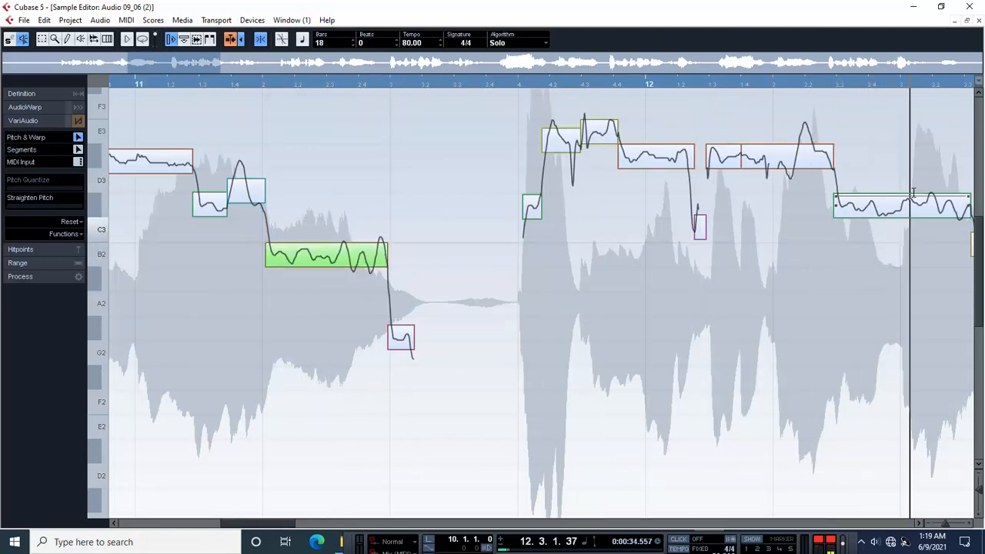
- Close the sample editor, deselect the vocal clip and stop playback
{"action": "left_click", "coordinate": [979, 23]}
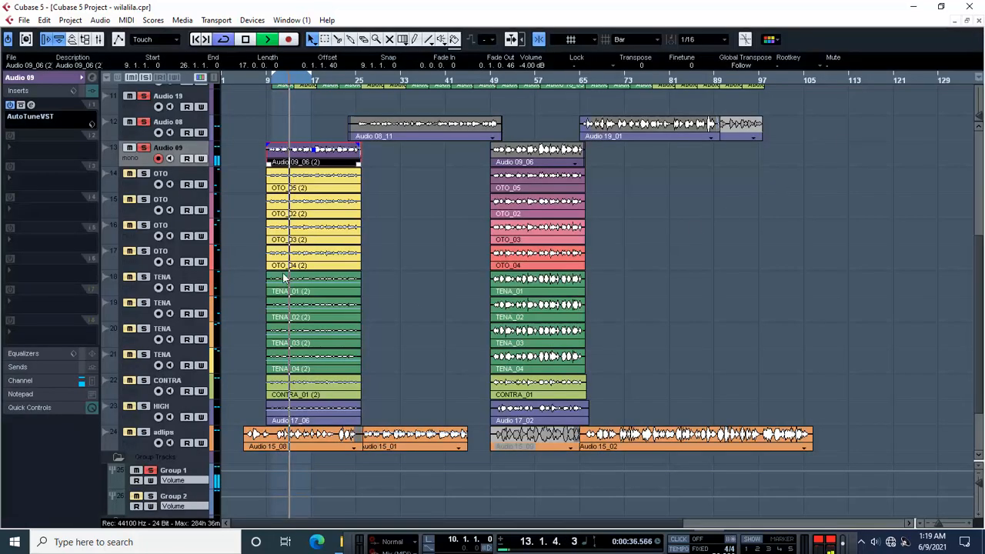
{"action": "left_click", "coordinate": [408, 182]}
{"action": "key", "text": "space"}
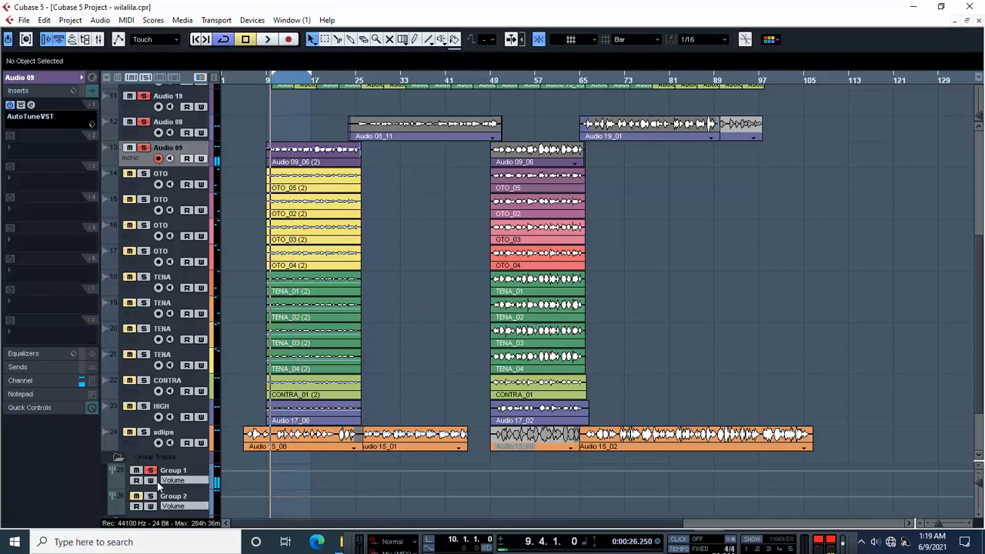
- Review the AutoTuneVST settings on the Audio 09 track and close the plug-in
{"action": "left_click", "coordinate": [31, 106]}
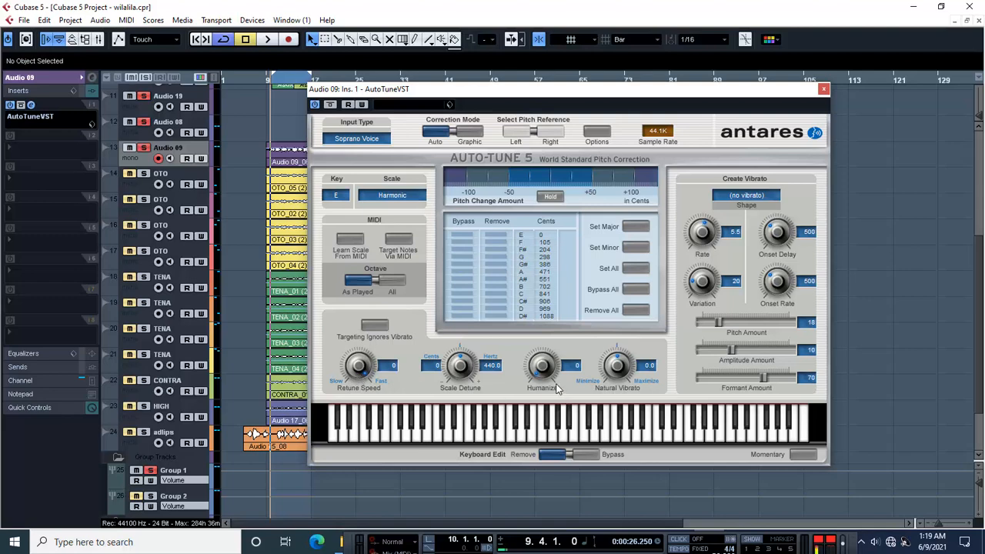
{"action": "left_click", "coordinate": [822, 90]}
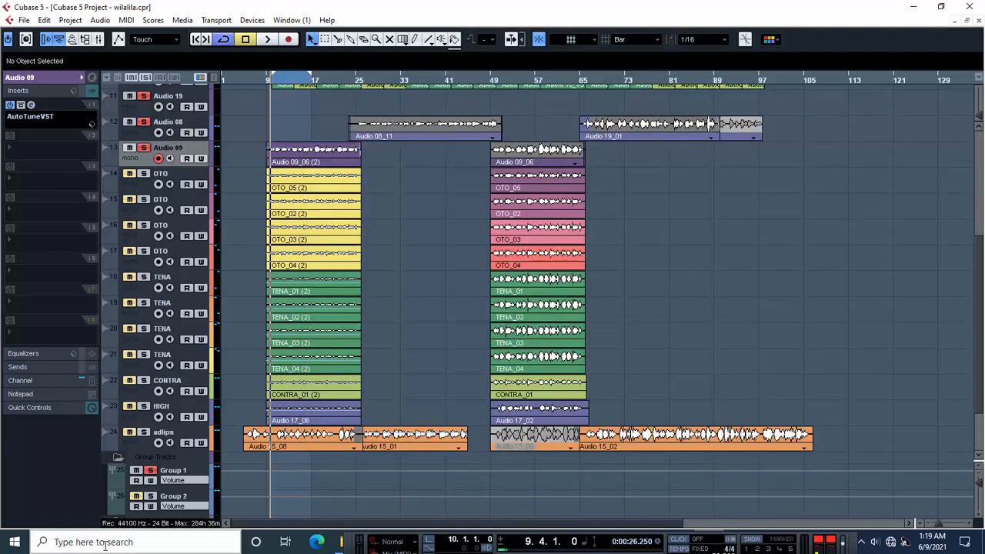
- Take Group 1 out of solo, save the project and stop playback of the full mix
{"action": "left_click", "coordinate": [151, 471]}
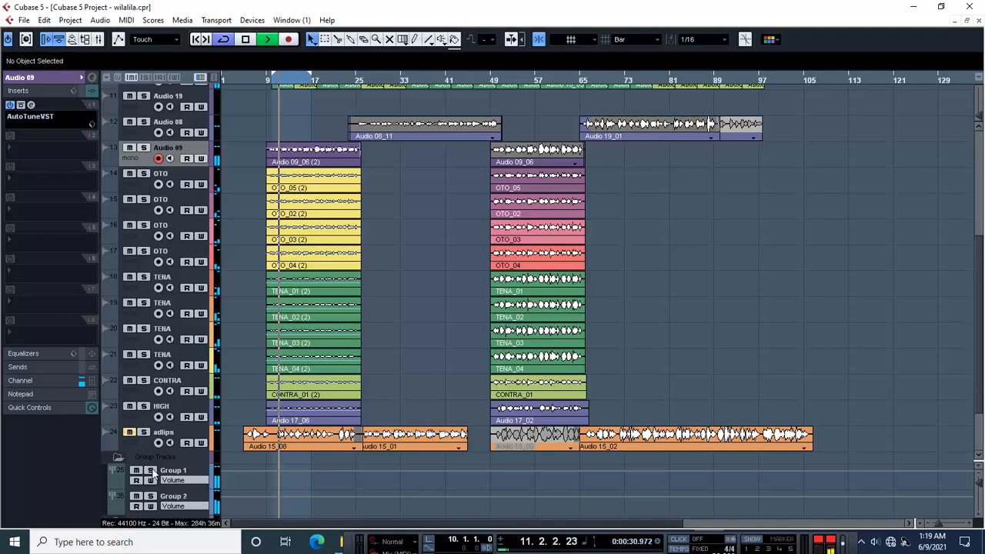
{"action": "left_click", "coordinate": [24, 20]}
{"action": "left_click", "coordinate": [46, 100]}
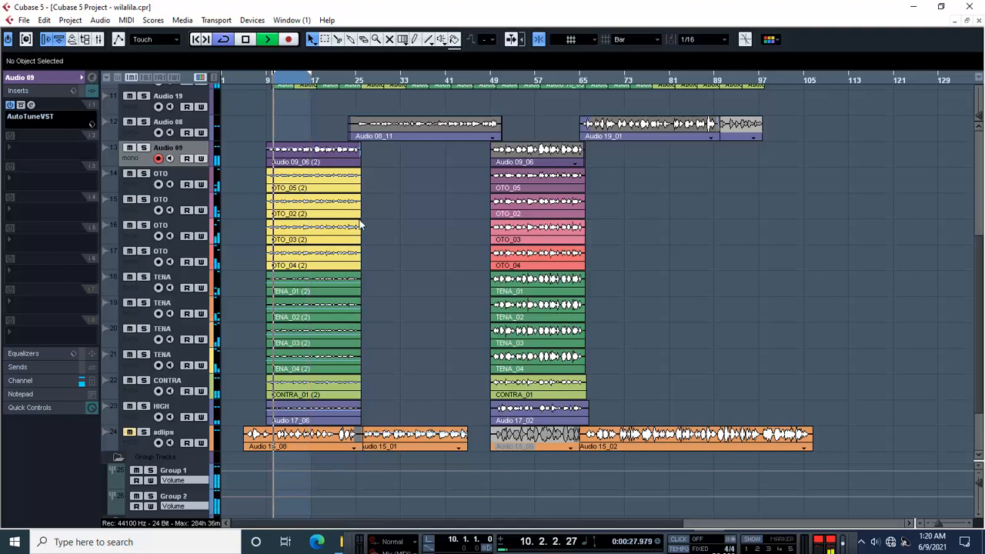
{"action": "key", "text": "space"}
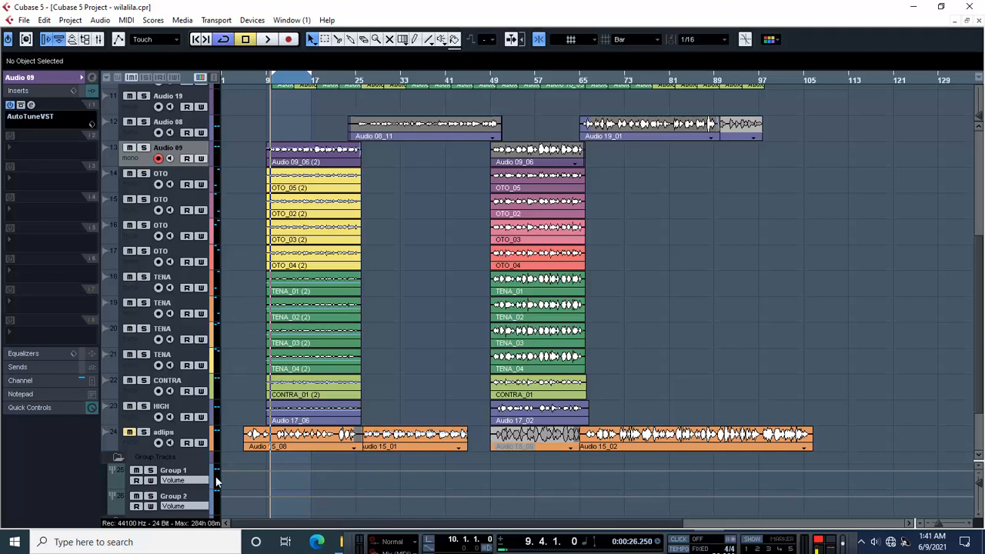
- Review the FabFilter Pro-Q 3 equalizer curve on Group 2 and close the plug-in
{"action": "left_click", "coordinate": [187, 498]}
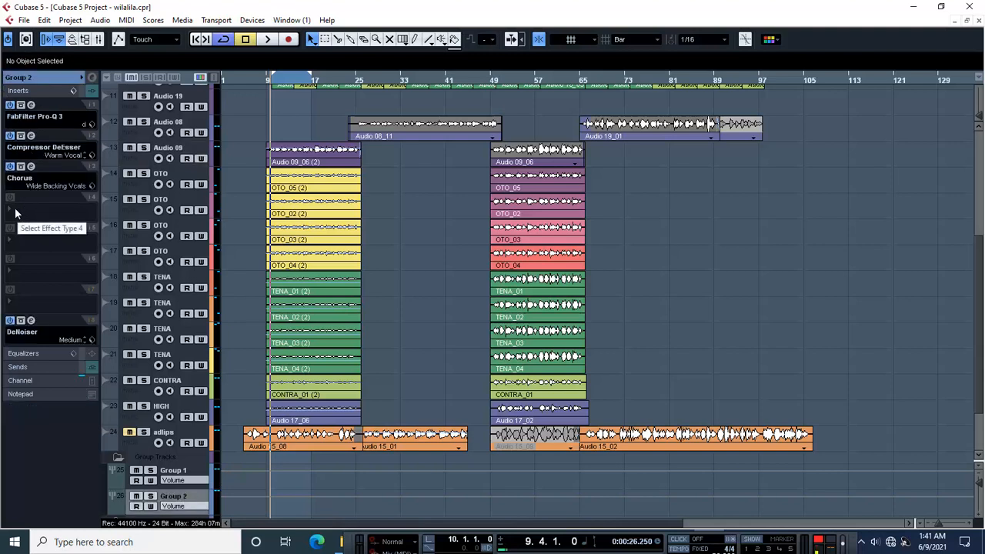
{"action": "left_click", "coordinate": [30, 106]}
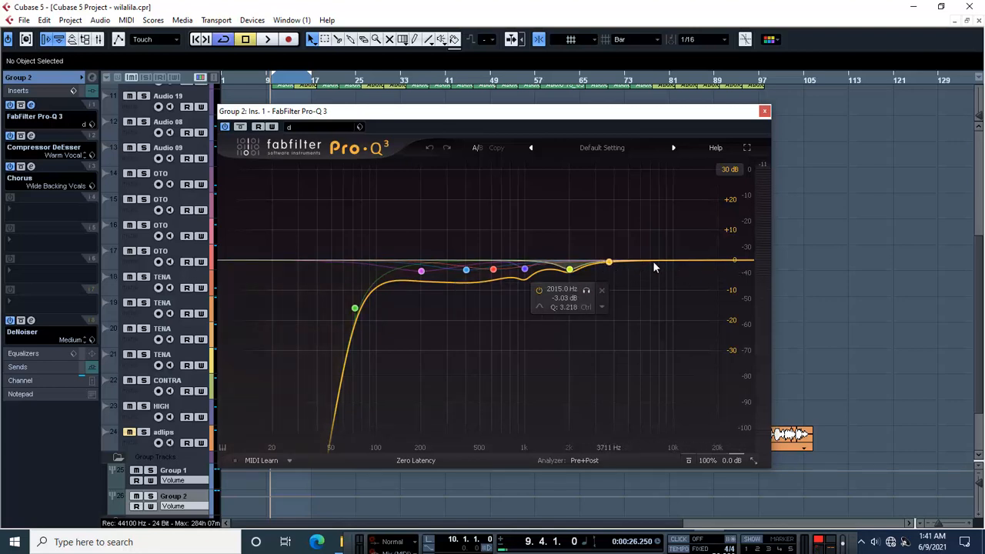
{"action": "left_click", "coordinate": [764, 111]}
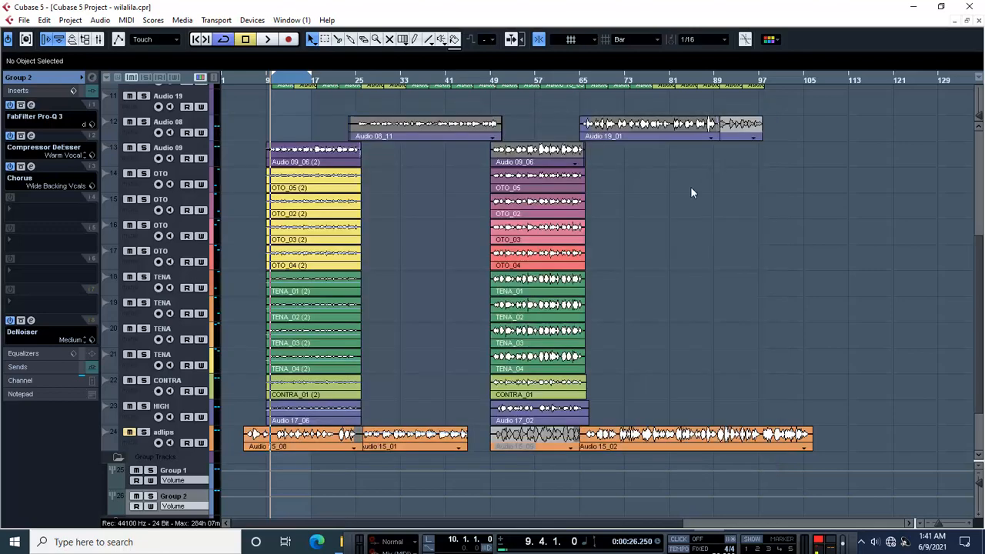
- Insert the Aphex Vintage Exciter Stereo in the fourth insert slot of Group 2
{"action": "left_click", "coordinate": [15, 212]}
{"action": "mouse_move", "coordinate": [77, 353]}
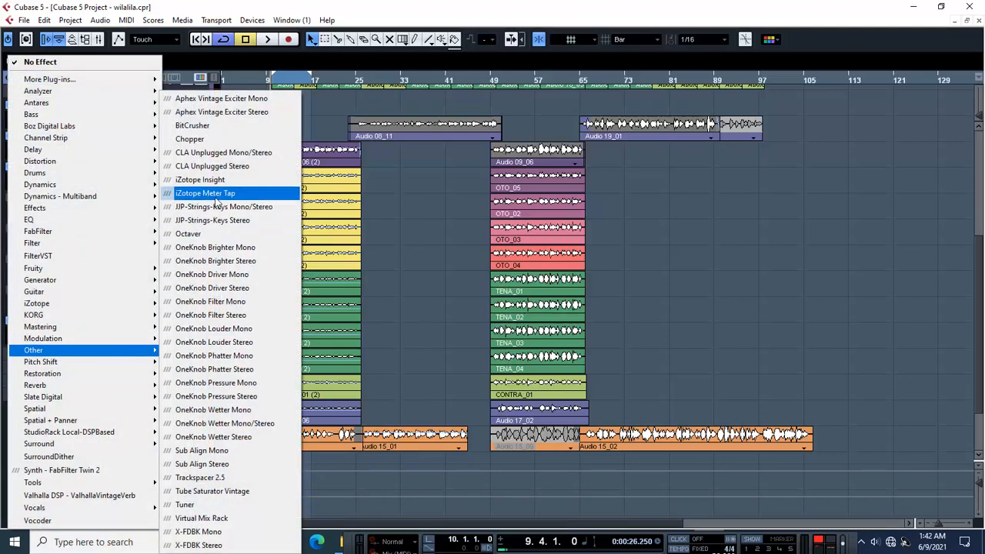
{"action": "left_click", "coordinate": [216, 114]}
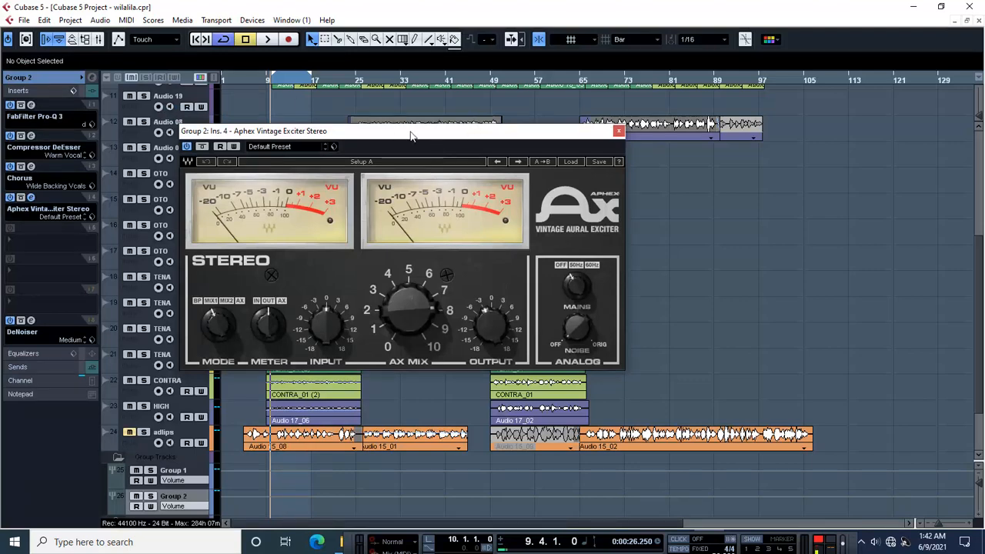
{"action": "left_click_drag", "start_coordinate": [414, 137], "coordinate": [600, 119]}
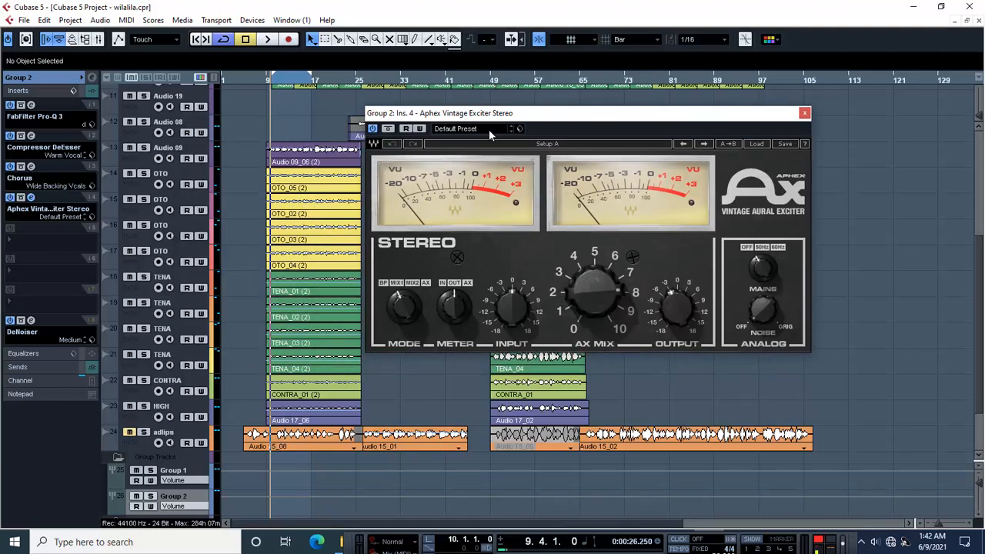
- Load the Smooth Female Backing preset in the Aphex Vintage Exciter
{"action": "left_click", "coordinate": [489, 129]}
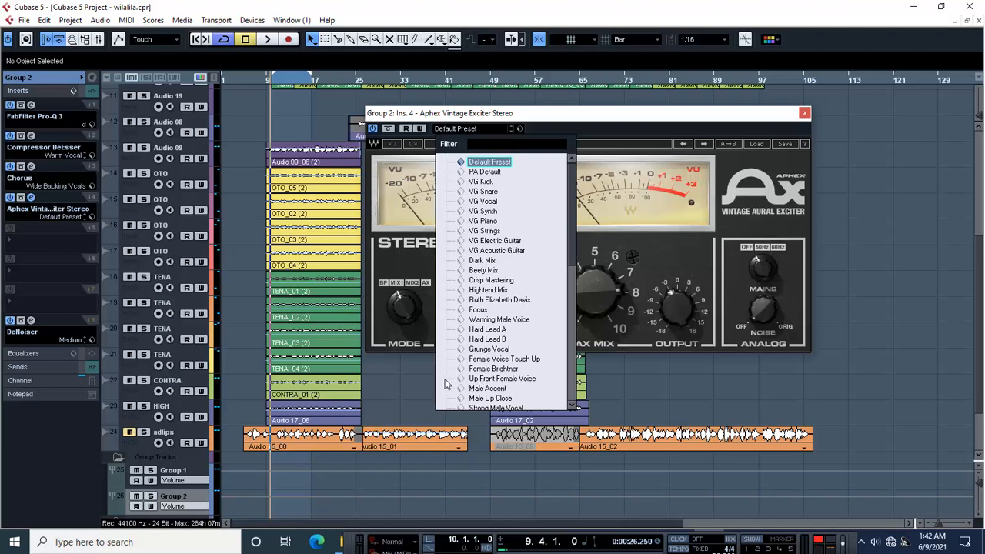
{"action": "scroll", "coordinate": [474, 381], "scroll_direction": "down", "scroll_amount": 5}
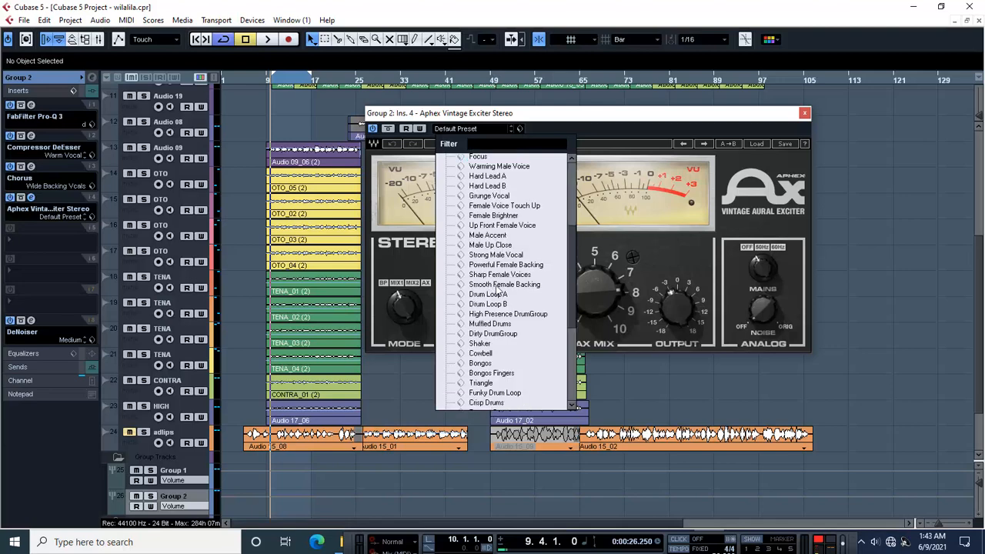
{"action": "left_click", "coordinate": [522, 286]}
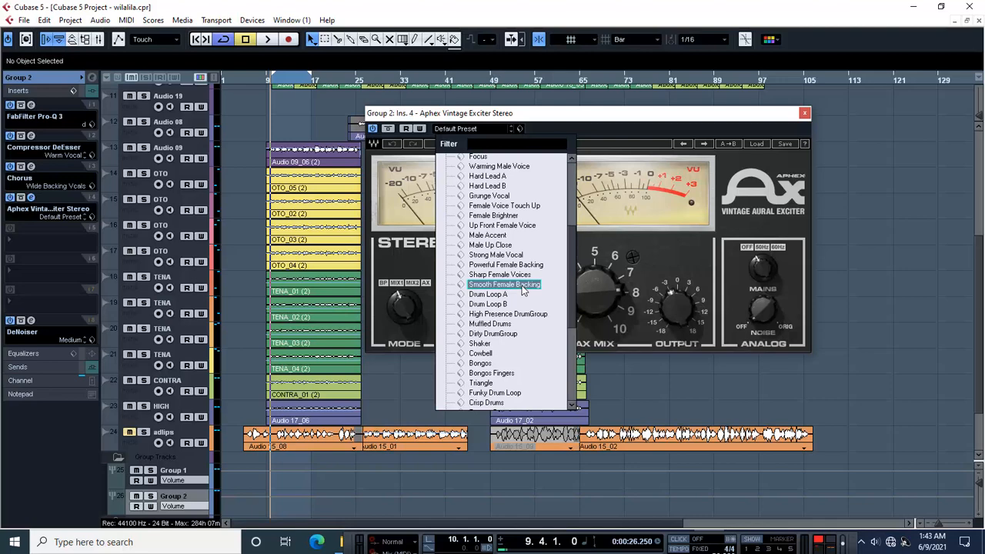
{"action": "left_click", "coordinate": [585, 119]}
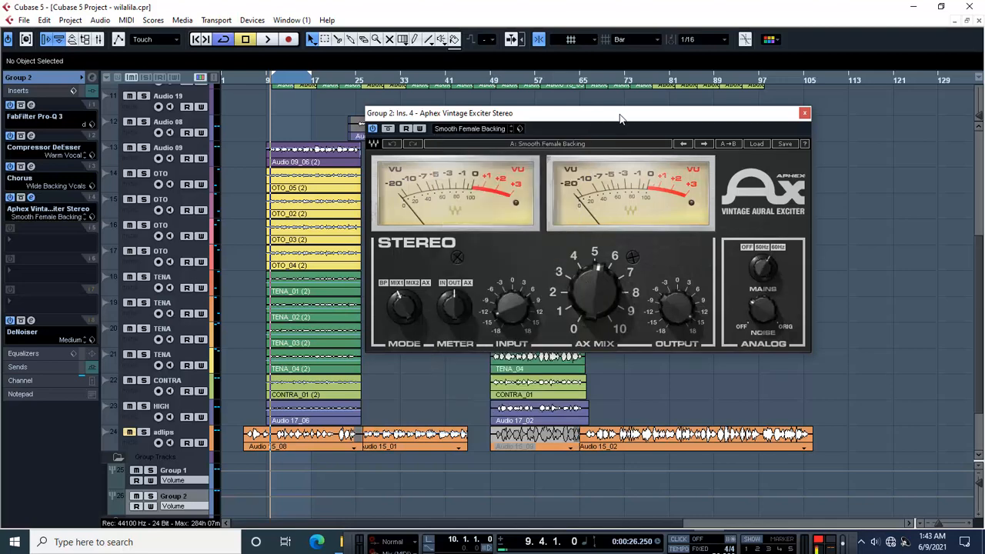
{"action": "left_click_drag", "start_coordinate": [624, 119], "coordinate": [478, 120]}
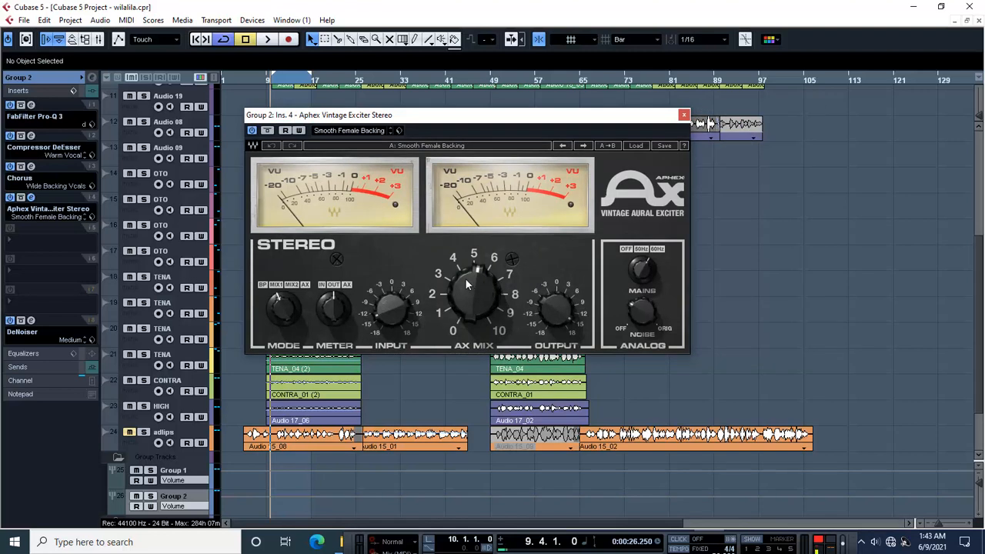
- Compare the backing vocals with the exciter switched off and on during playback, leaving the exciter on
{"action": "mouse_move", "coordinate": [469, 283]}
{"action": "left_click", "coordinate": [252, 131]}
{"action": "key", "text": "space"}
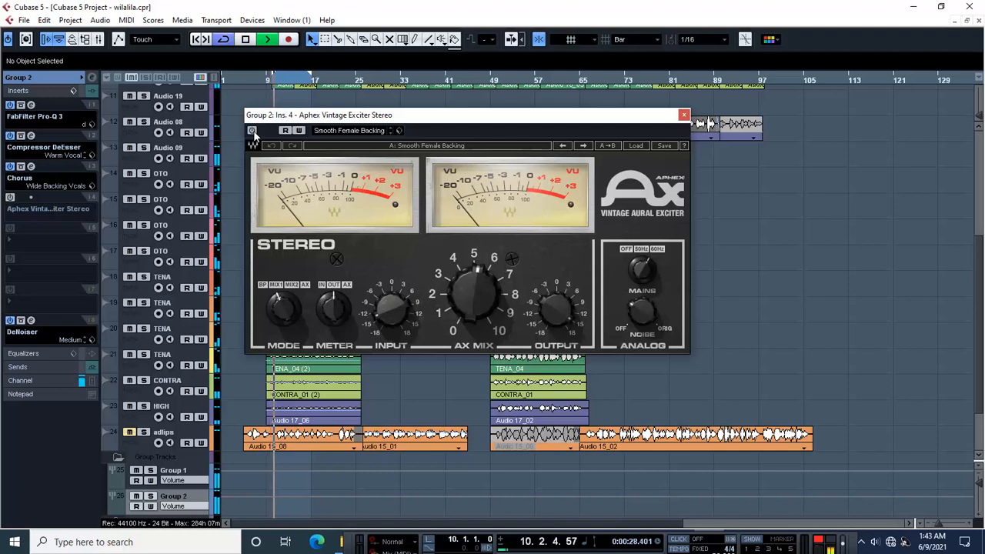
{"action": "key", "text": "space"}
{"action": "left_click", "coordinate": [252, 131]}
{"action": "key", "text": "space"}
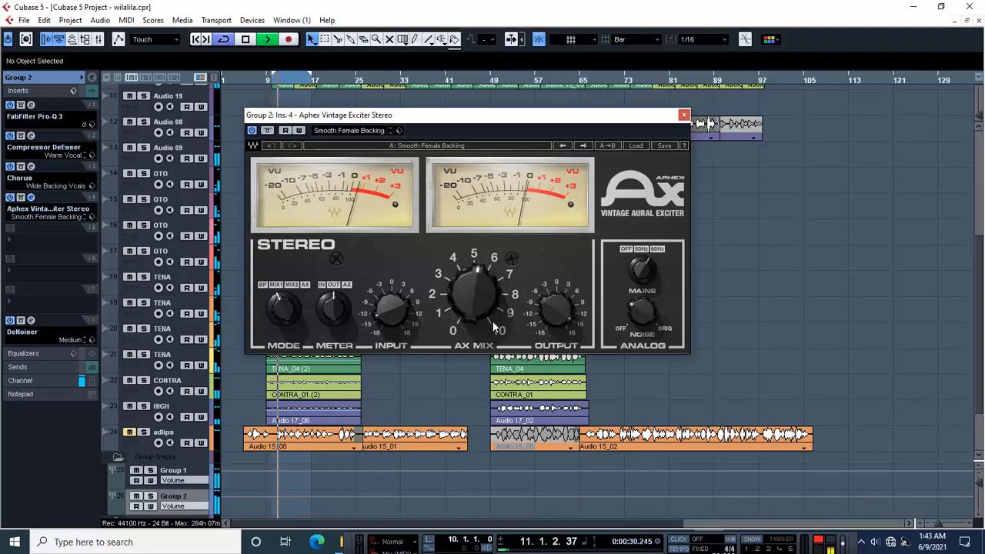
- Lower the exciter's input level to -18.0 and stop playback
{"action": "left_click", "coordinate": [396, 315]}
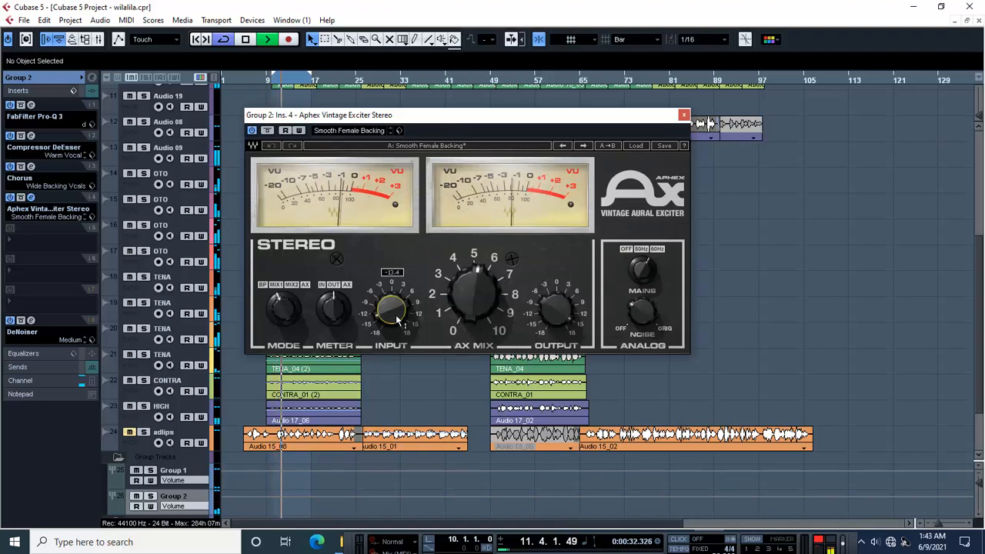
{"action": "key", "text": "space"}
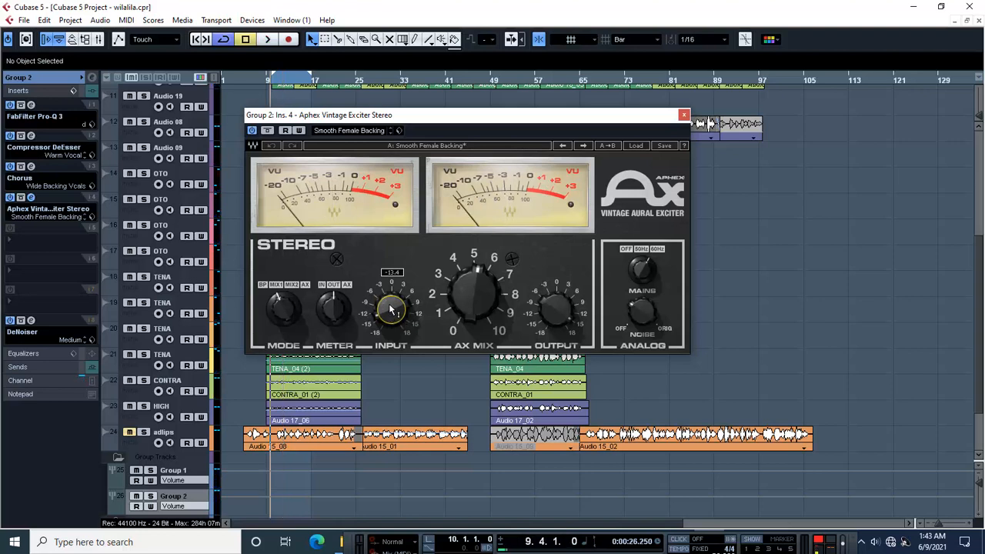
{"action": "left_click_drag", "start_coordinate": [390, 310], "coordinate": [390, 347]}
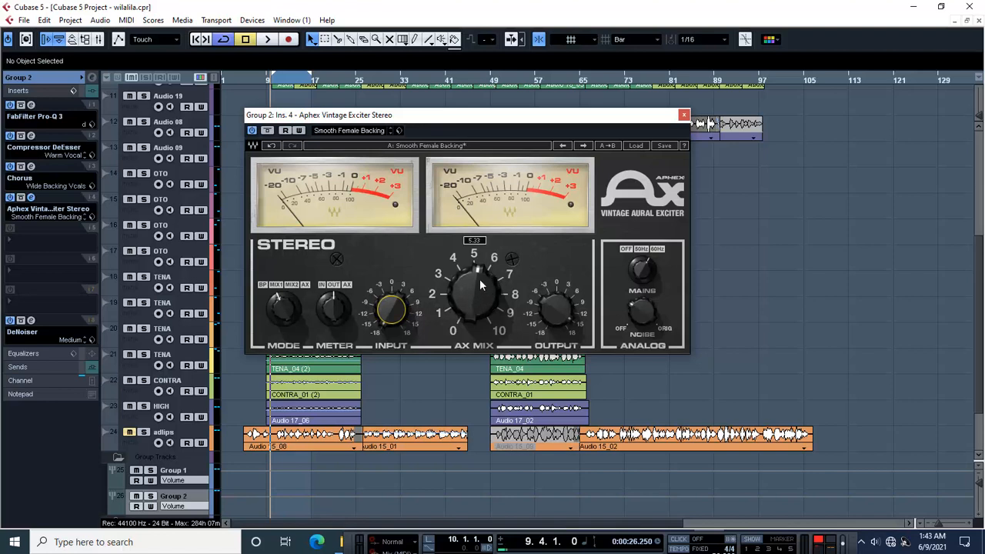
- Set the exciter's analog noise to Orig. while playing the backing vocals
{"action": "mouse_move", "coordinate": [651, 316]}
{"action": "key", "text": "space"}
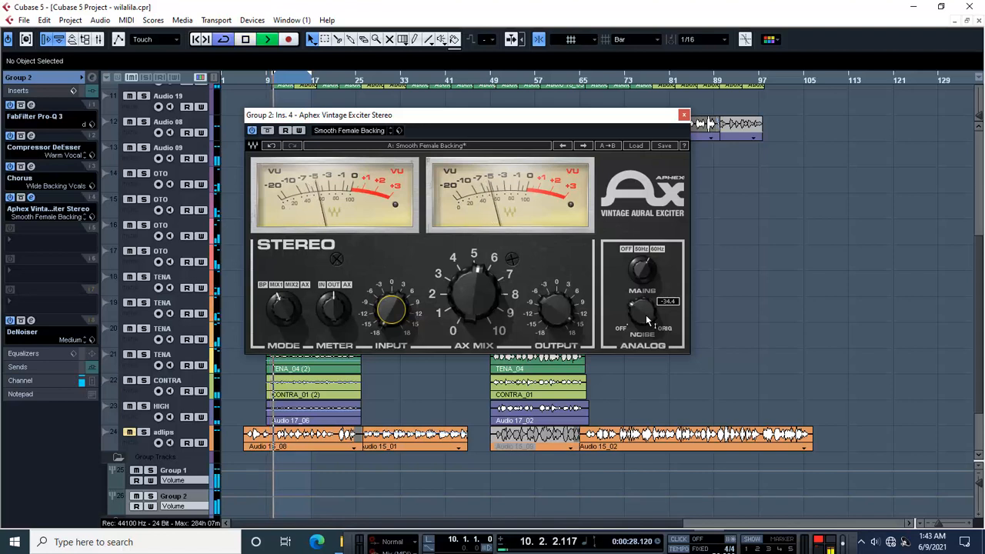
{"action": "scroll", "coordinate": [646, 321], "scroll_direction": "up", "scroll_amount": 5}
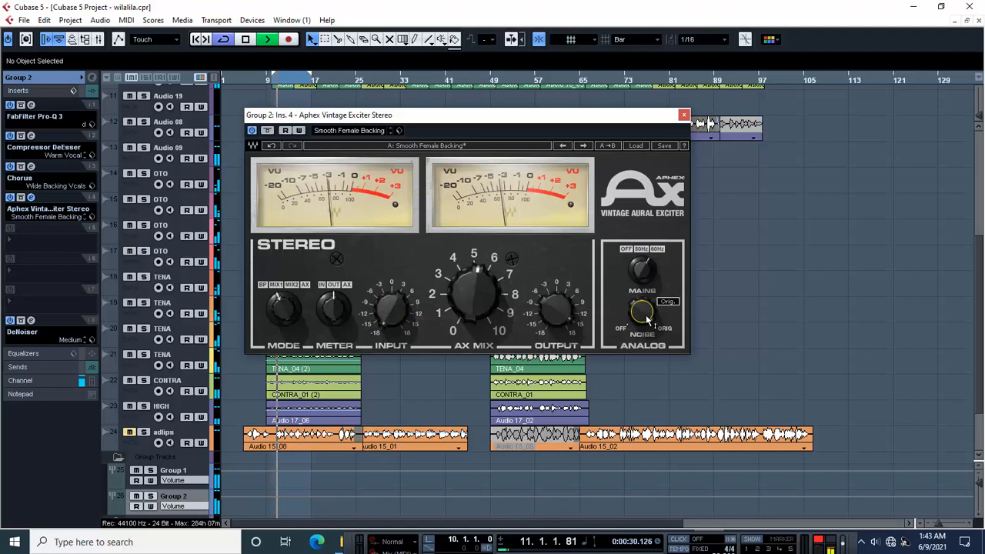
{"action": "key", "text": "space"}
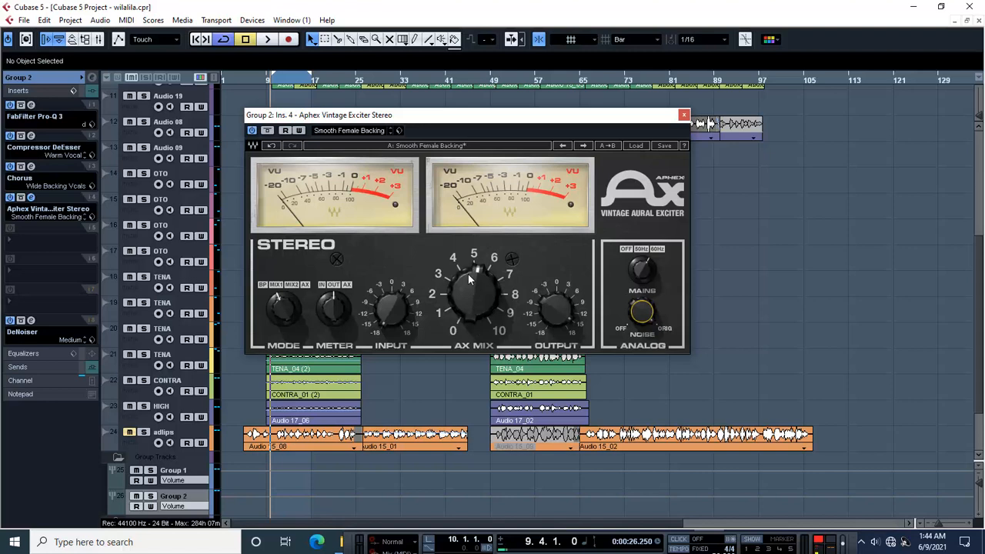
- Raise the exciter's AX Mix to 6.00 while listening to the backing vocals
{"action": "key", "text": "space"}
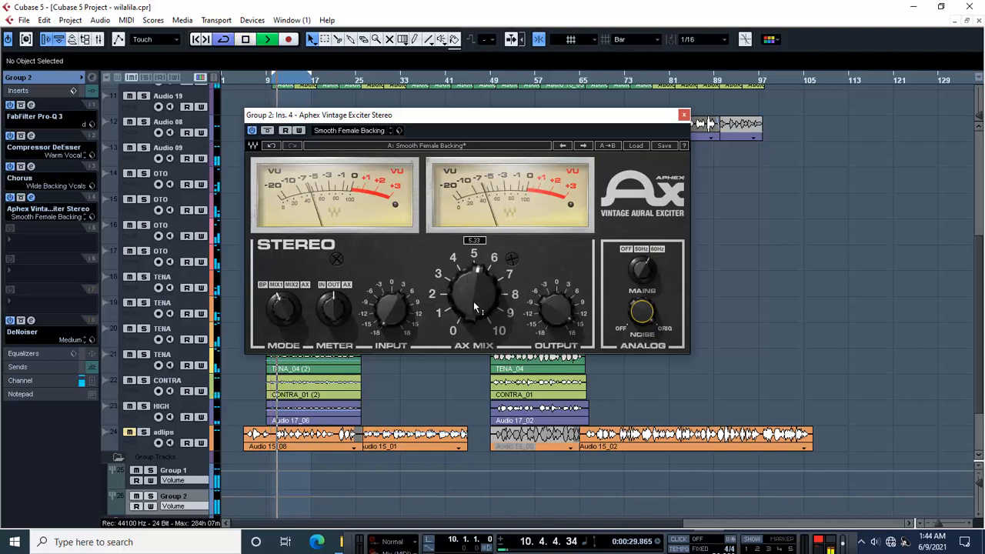
{"action": "scroll", "coordinate": [473, 304], "scroll_direction": "up", "scroll_amount": 3}
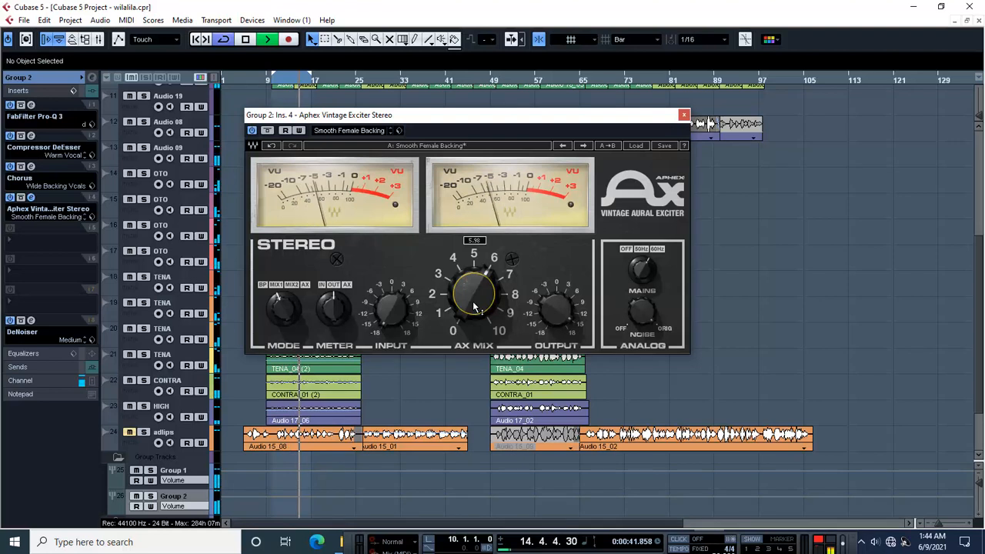
{"action": "key", "text": "space"}
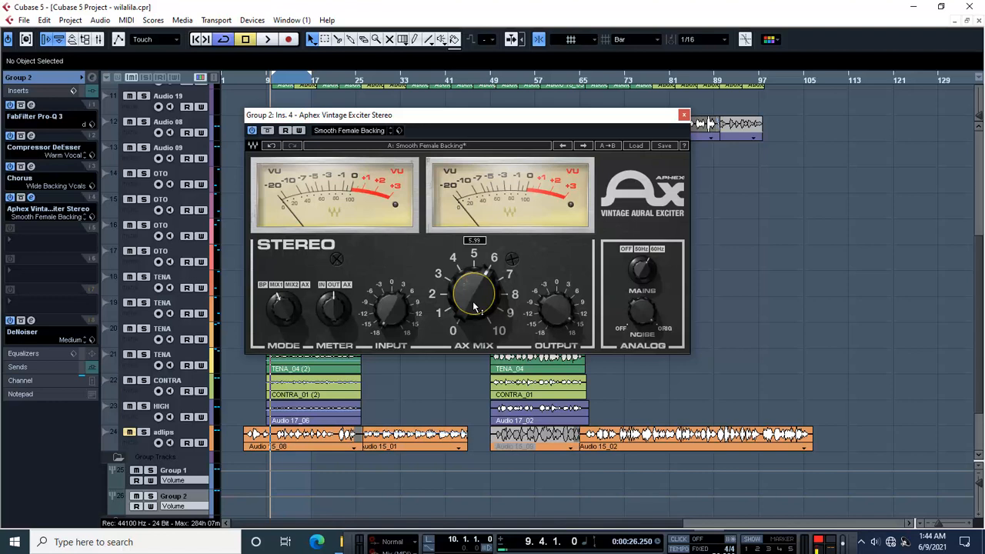
{"action": "key", "text": "space"}
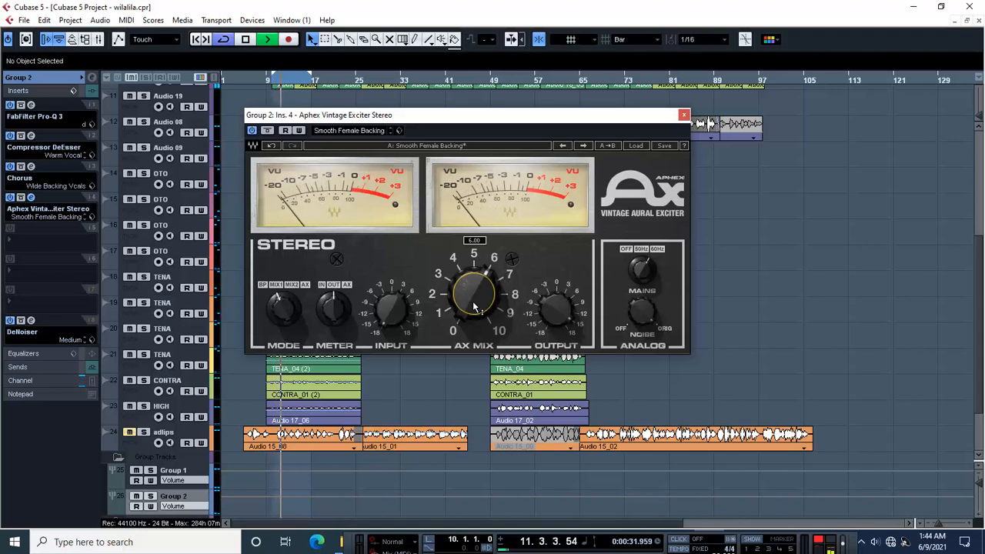
{"action": "key", "text": "space"}
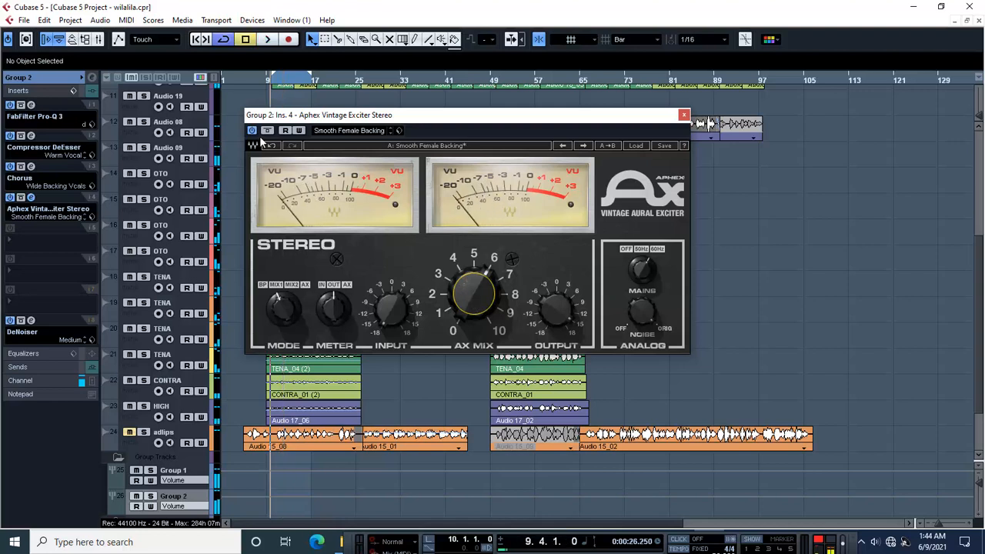
- Compare the mix with the exciter off and on again, and review its AX Mix, noise and input settings
{"action": "left_click", "coordinate": [252, 131]}
{"action": "key", "text": "space"}
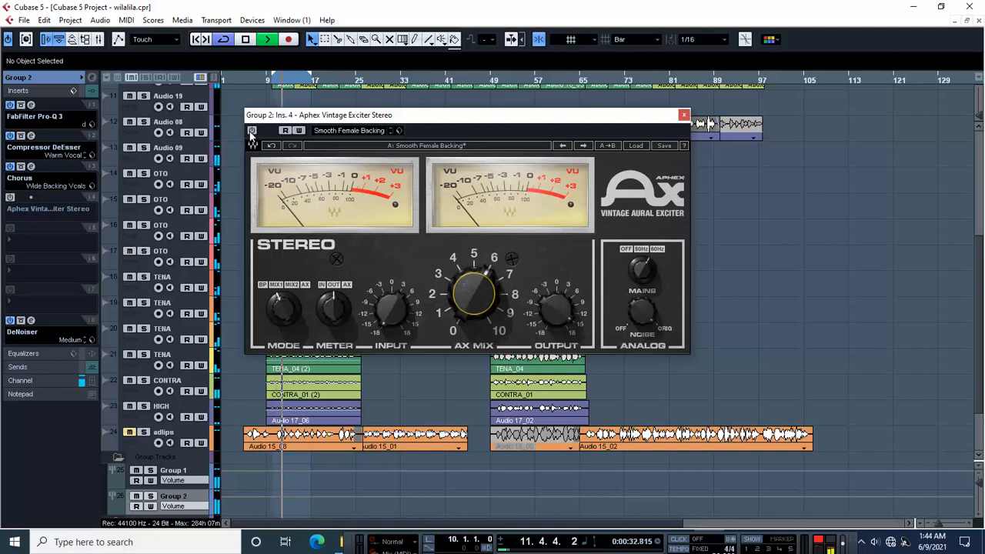
{"action": "left_click", "coordinate": [252, 130]}
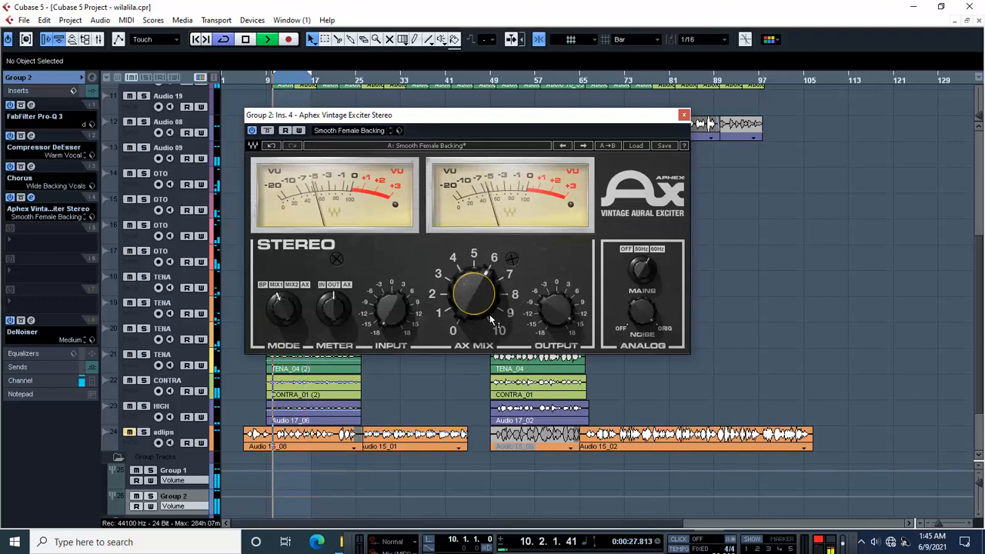
{"action": "mouse_move", "coordinate": [490, 317]}
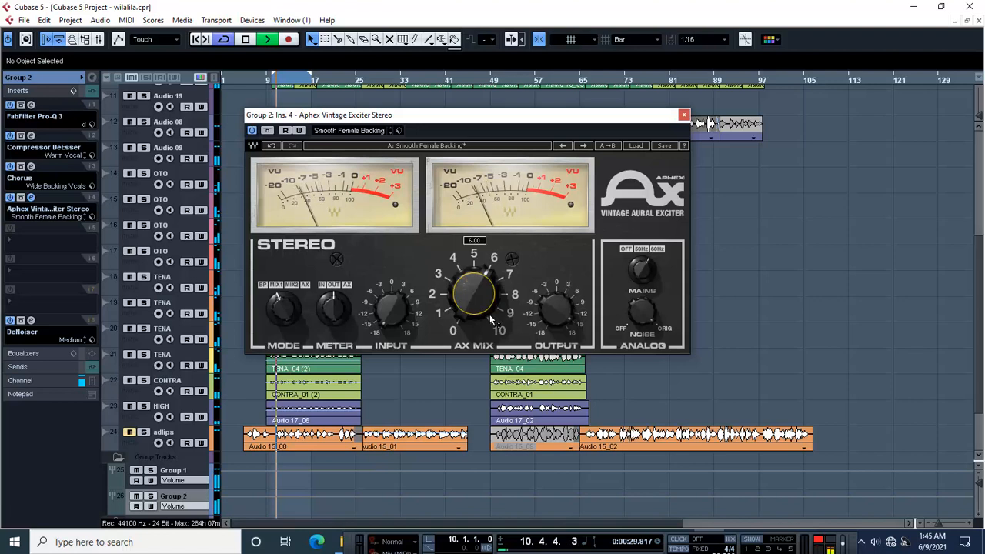
{"action": "key", "text": "space"}
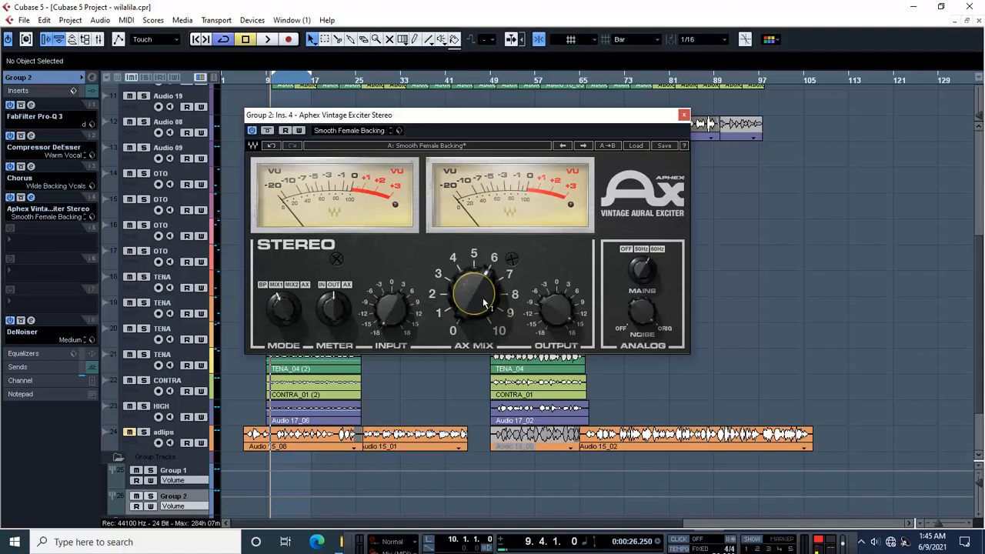
{"action": "mouse_move", "coordinate": [473, 280]}
{"action": "mouse_move", "coordinate": [644, 312]}
{"action": "mouse_move", "coordinate": [391, 315]}
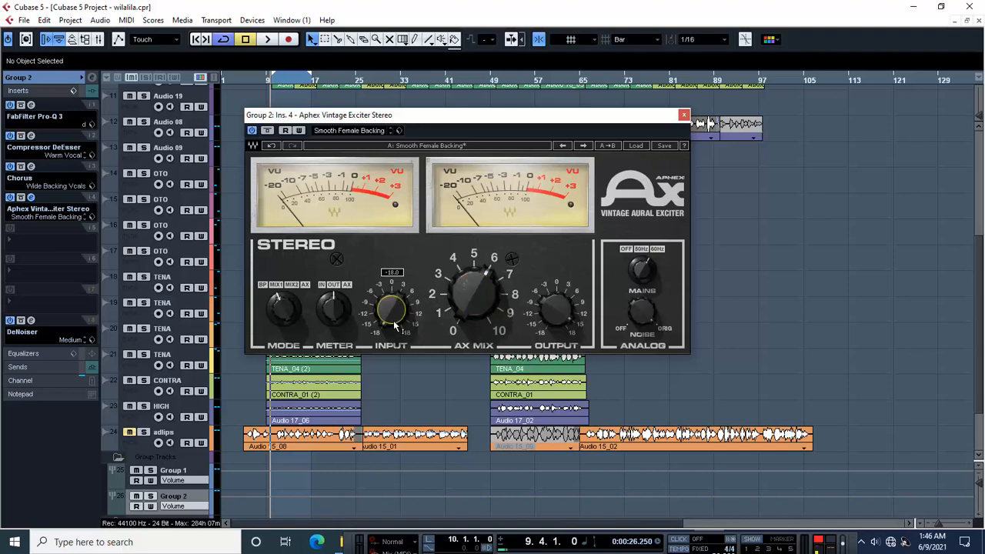
- Try AX Mix values up to 7.24 during playback and return the amount to 6.00
{"action": "key", "text": "space"}
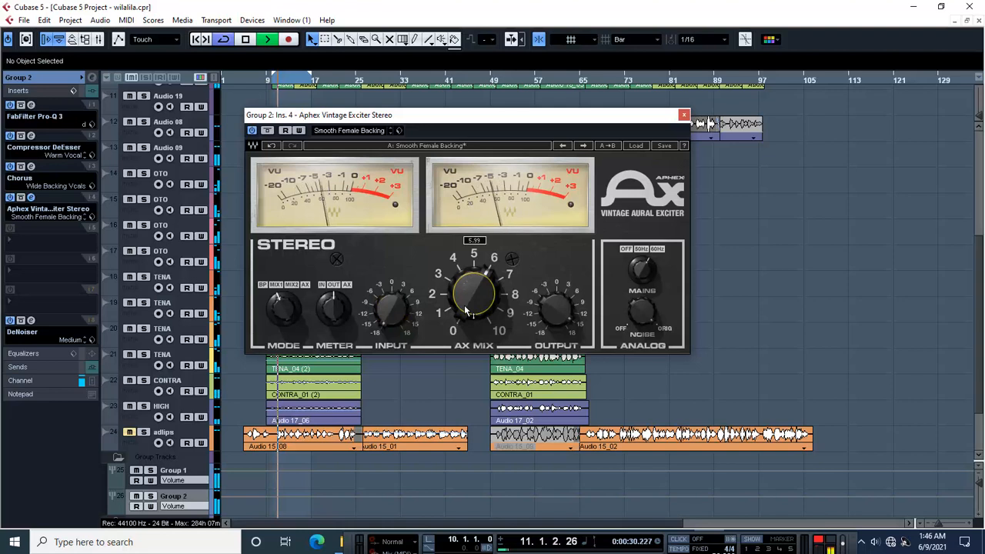
{"action": "scroll", "coordinate": [464, 305], "scroll_direction": "up", "scroll_amount": 5}
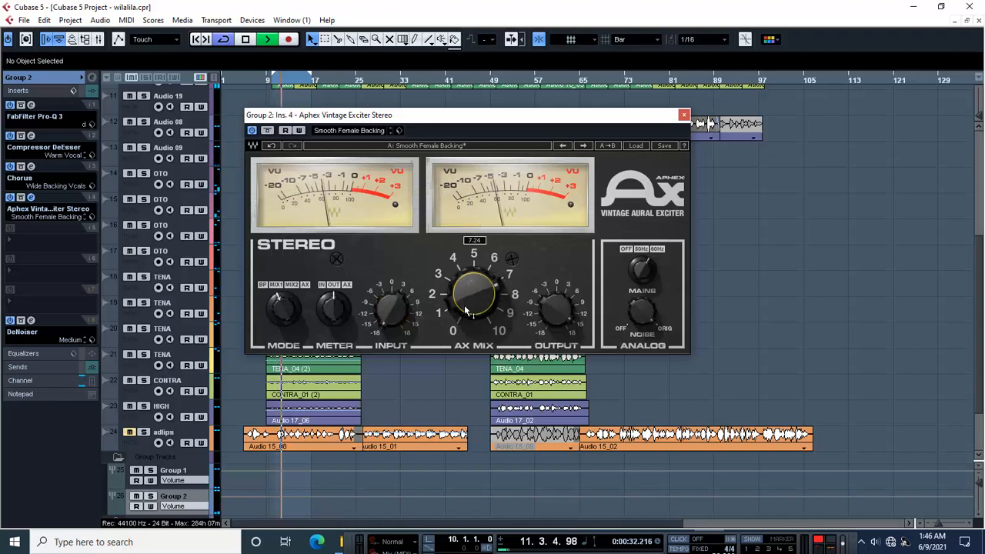
{"action": "scroll", "coordinate": [464, 305], "scroll_direction": "down", "scroll_amount": 1}
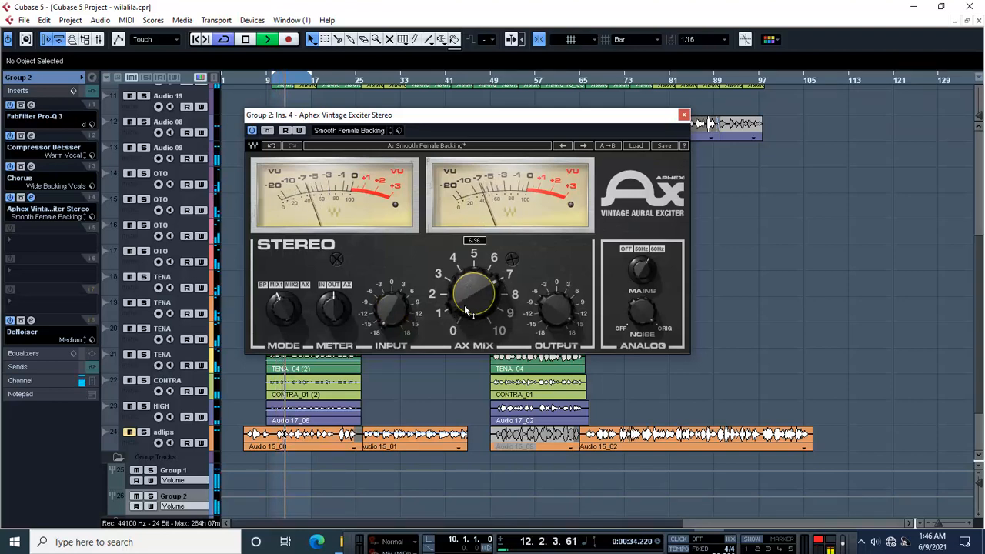
{"action": "scroll", "coordinate": [464, 304], "scroll_direction": "down", "scroll_amount": 7}
{"action": "scroll", "coordinate": [464, 305], "scroll_direction": "up", "scroll_amount": 1}
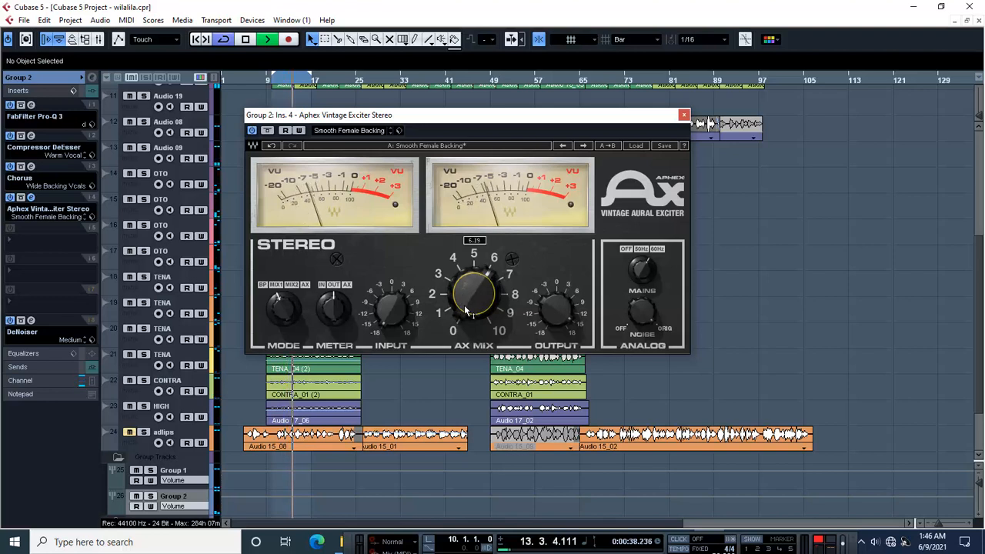
{"action": "scroll", "coordinate": [464, 305], "scroll_direction": "down", "scroll_amount": 1}
{"action": "scroll", "coordinate": [464, 305], "scroll_direction": "down", "scroll_amount": 1}
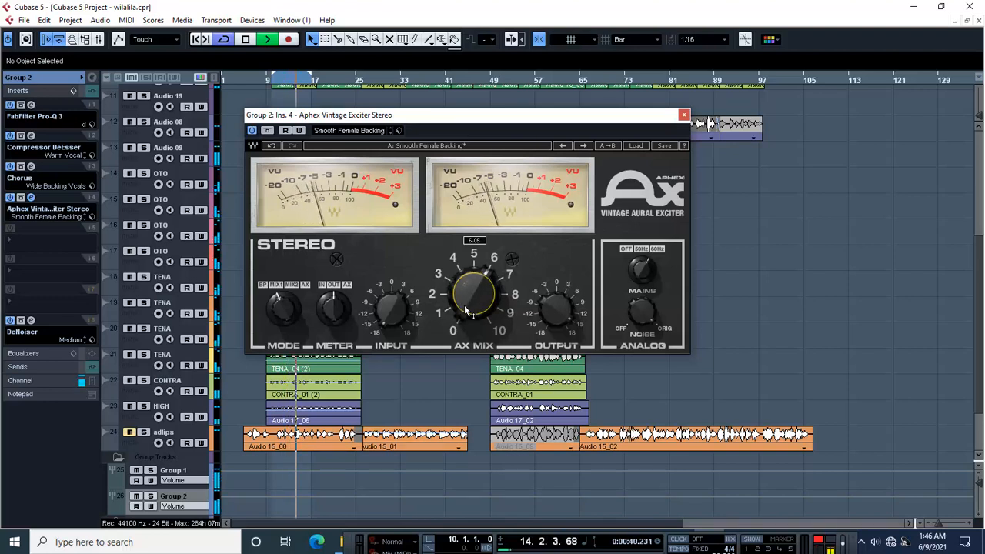
{"action": "scroll", "coordinate": [465, 310], "scroll_direction": "down", "scroll_amount": 1}
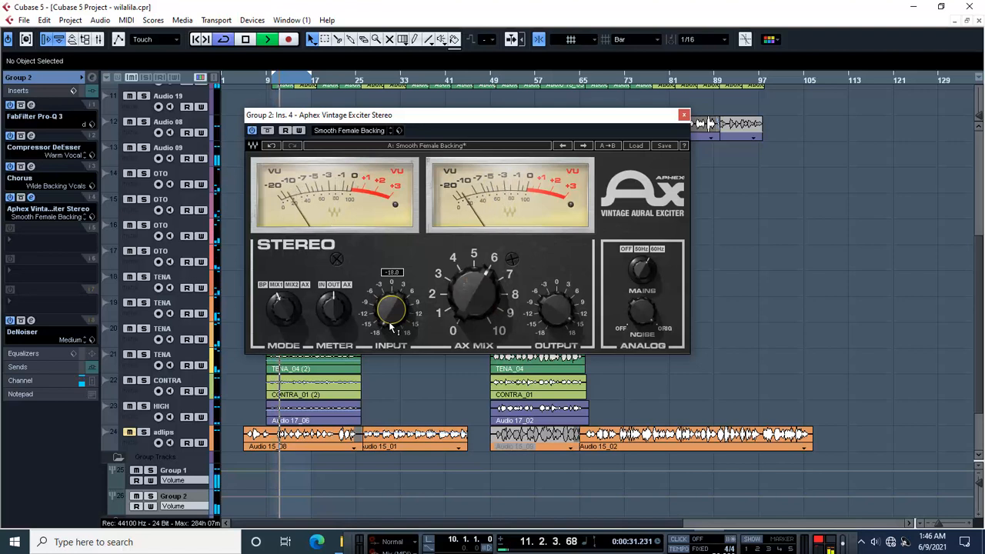
- Close the Aphex Vintage Exciter on Group 2 and stop playback
{"action": "mouse_move", "coordinate": [481, 299]}
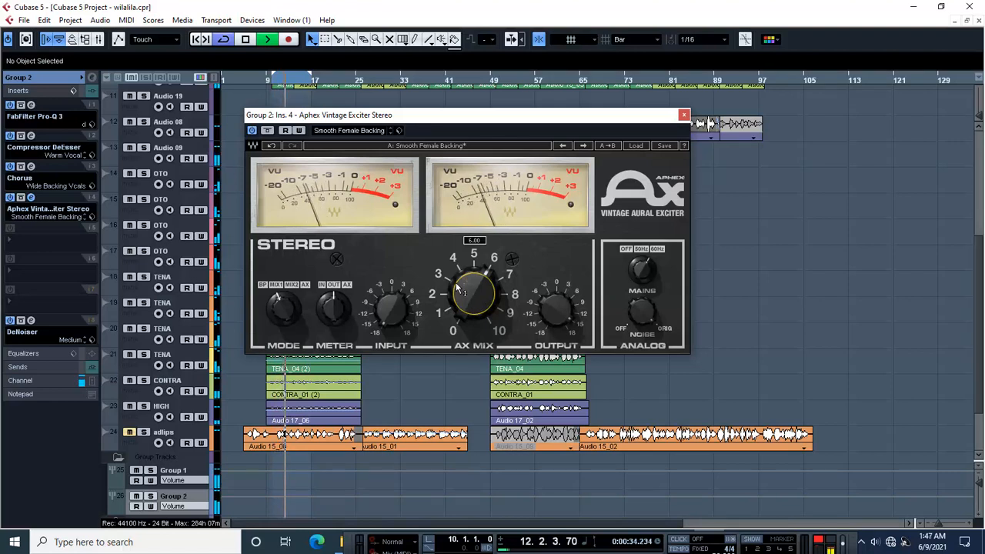
{"action": "left_click", "coordinate": [684, 116]}
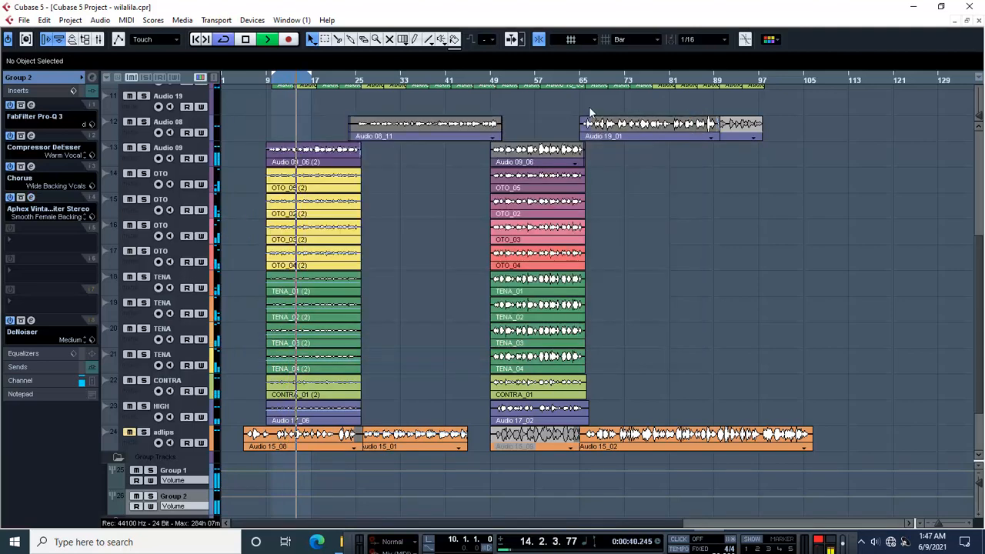
{"action": "key", "text": "space"}
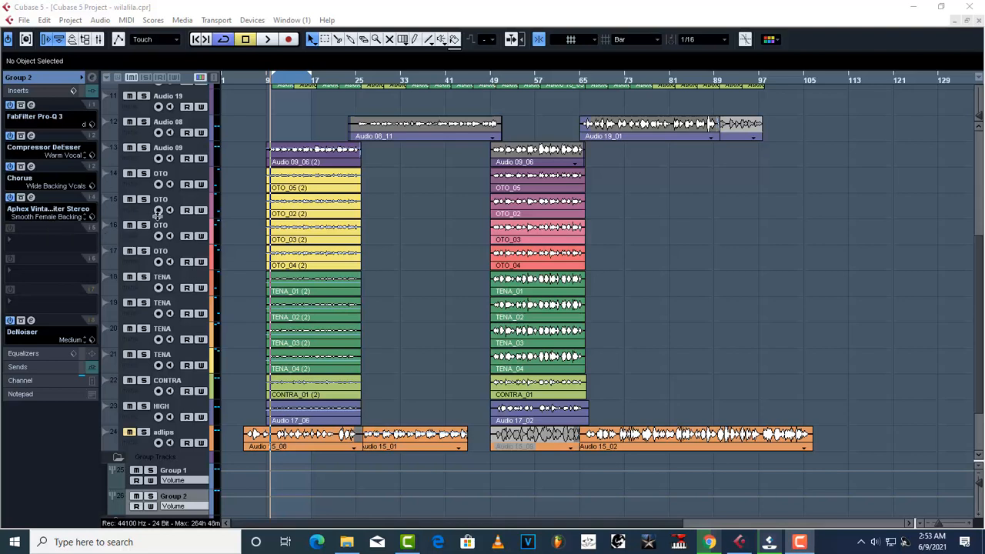
- Add AutoTuneVST to the fifth insert slot of Group 2, load its preset b and close the plug-in
{"action": "left_click", "coordinate": [87, 231]}
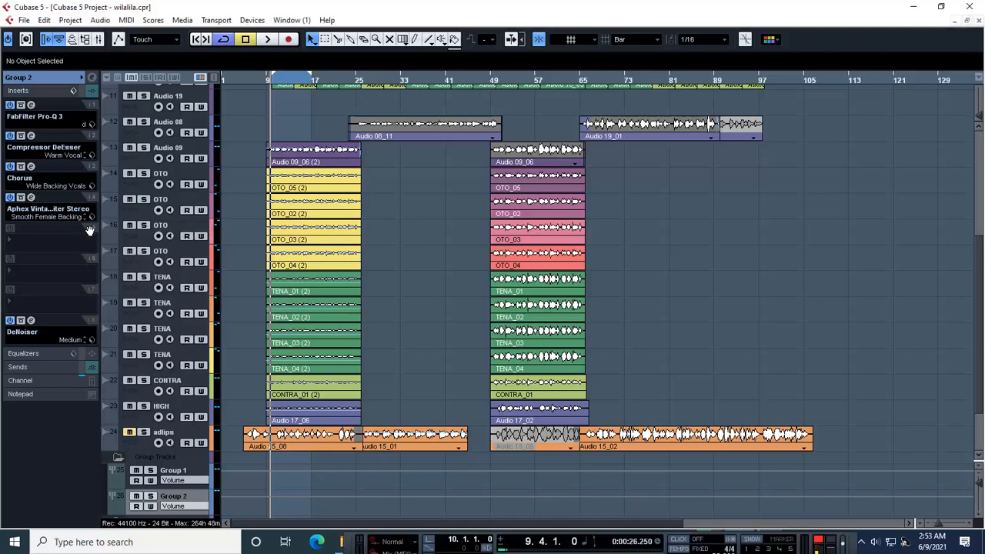
{"action": "left_click", "coordinate": [19, 244]}
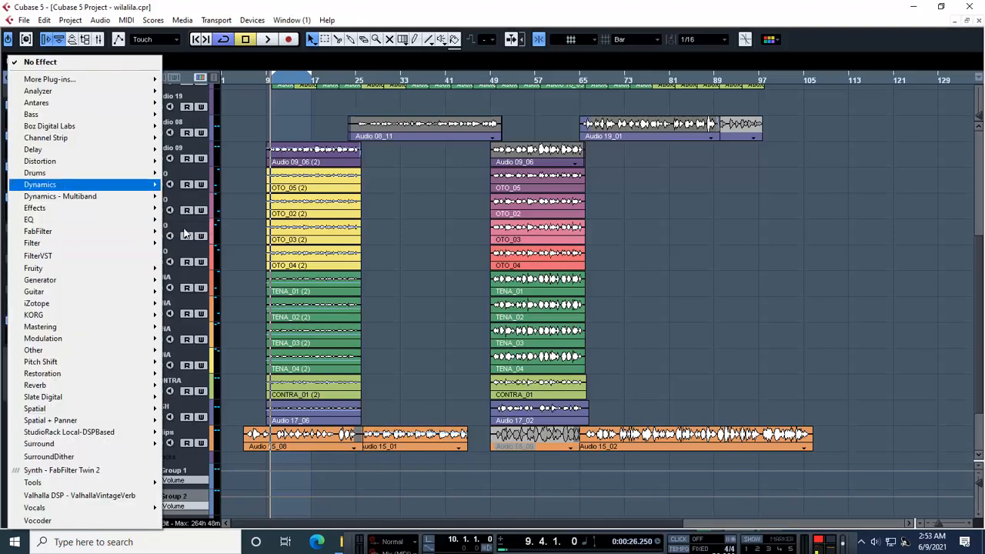
{"action": "mouse_move", "coordinate": [101, 79]}
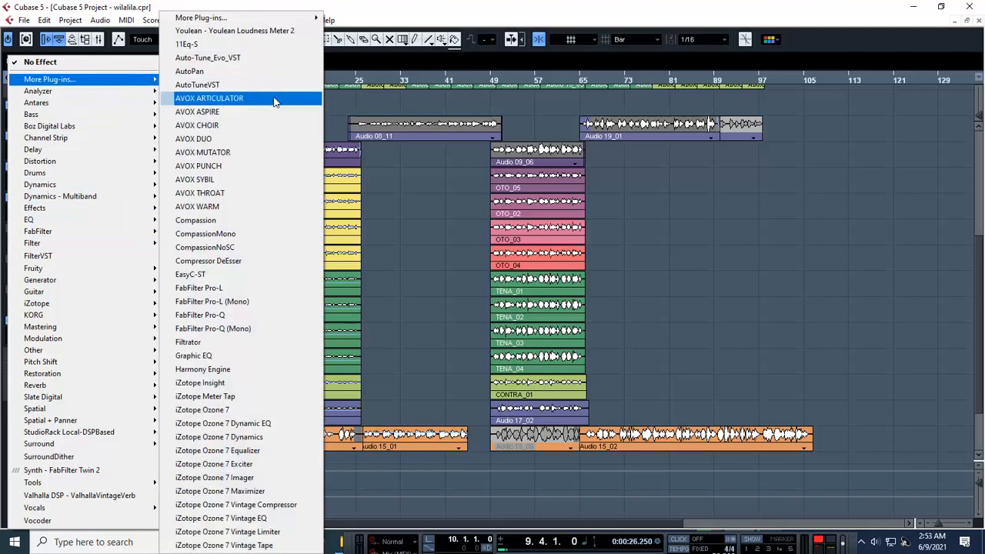
{"action": "left_click", "coordinate": [243, 84]}
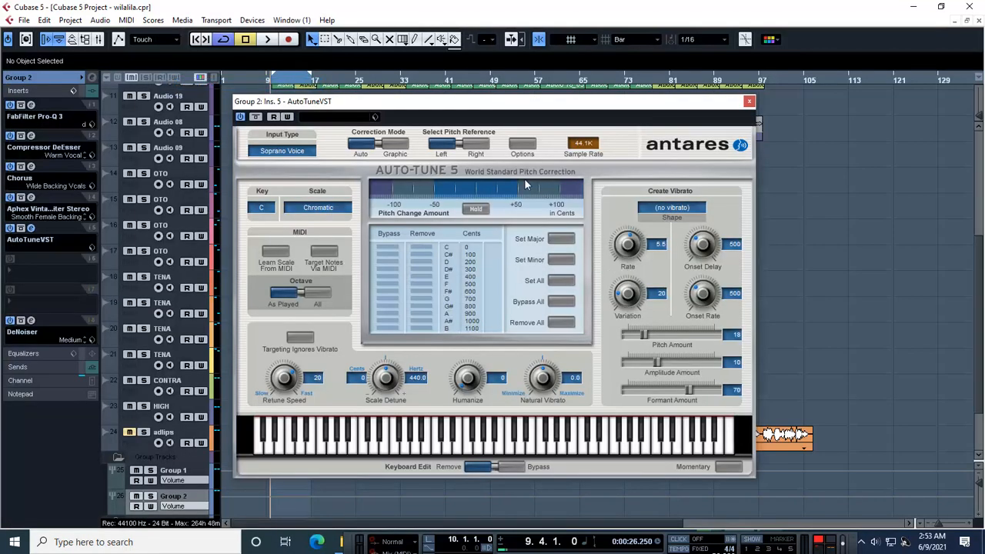
{"action": "left_click", "coordinate": [377, 117]}
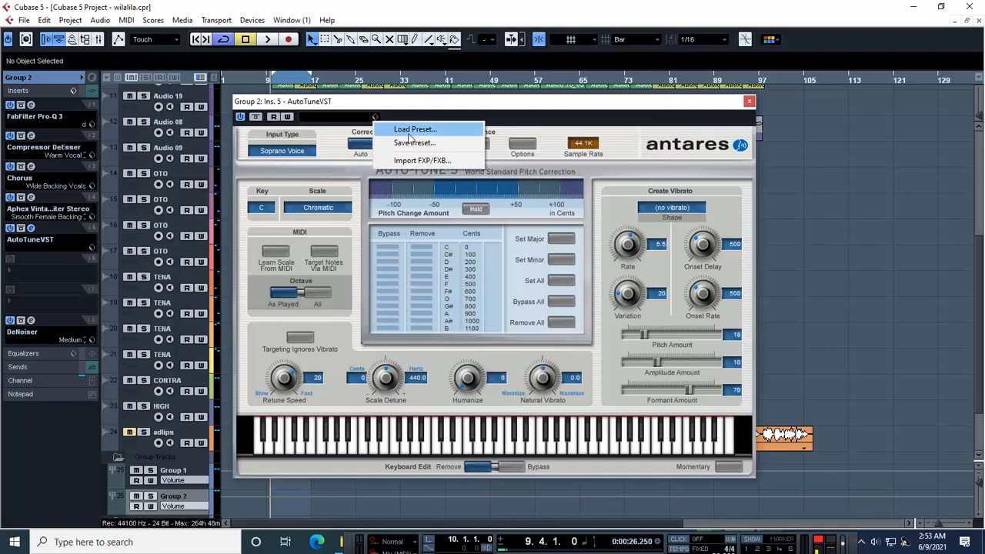
{"action": "left_click", "coordinate": [408, 131]}
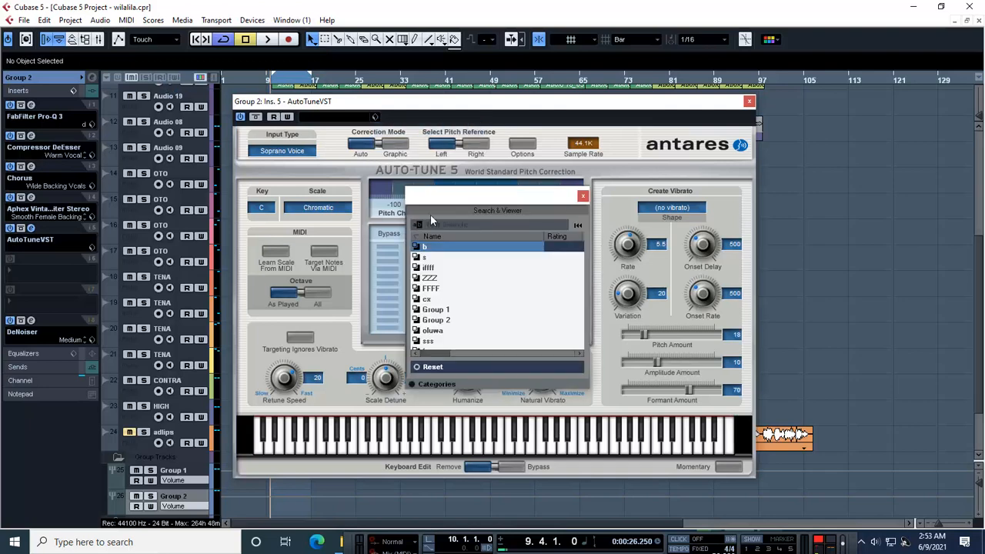
{"action": "left_click", "coordinate": [584, 195]}
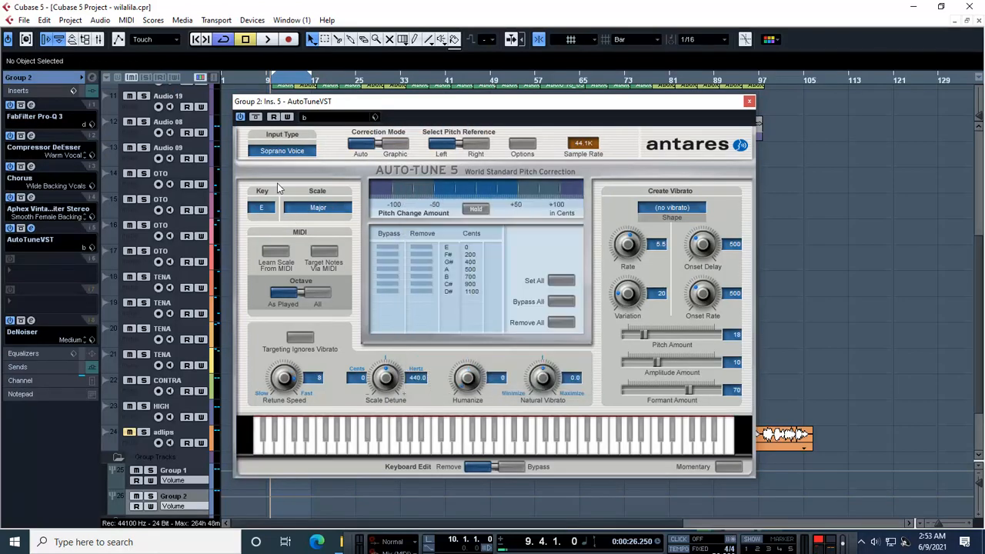
{"action": "left_click", "coordinate": [748, 102]}
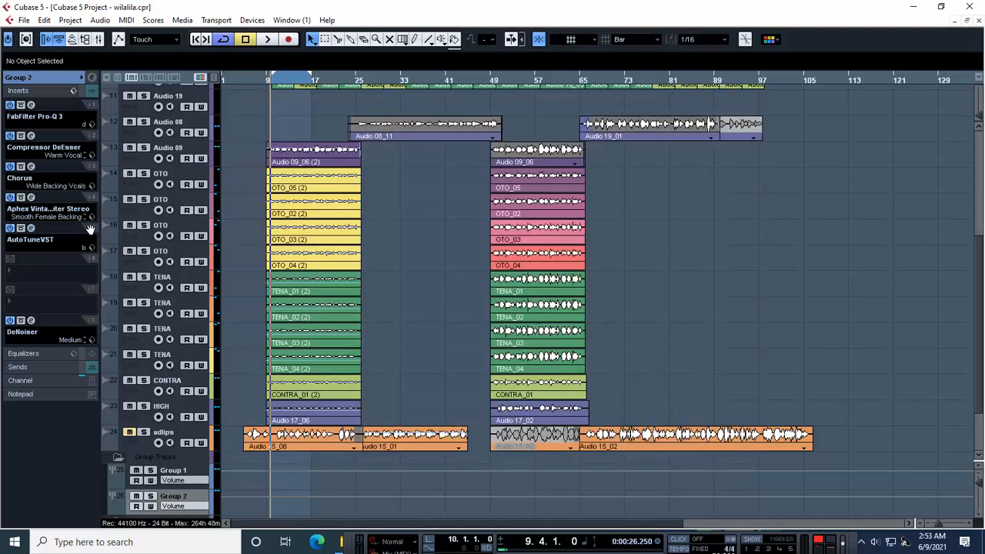
- Move AutoTuneVST to the first insert slot of Group 2, audition the backing vocals and save the project
{"action": "left_click_drag", "start_coordinate": [68, 103], "coordinate": [67, 102]}
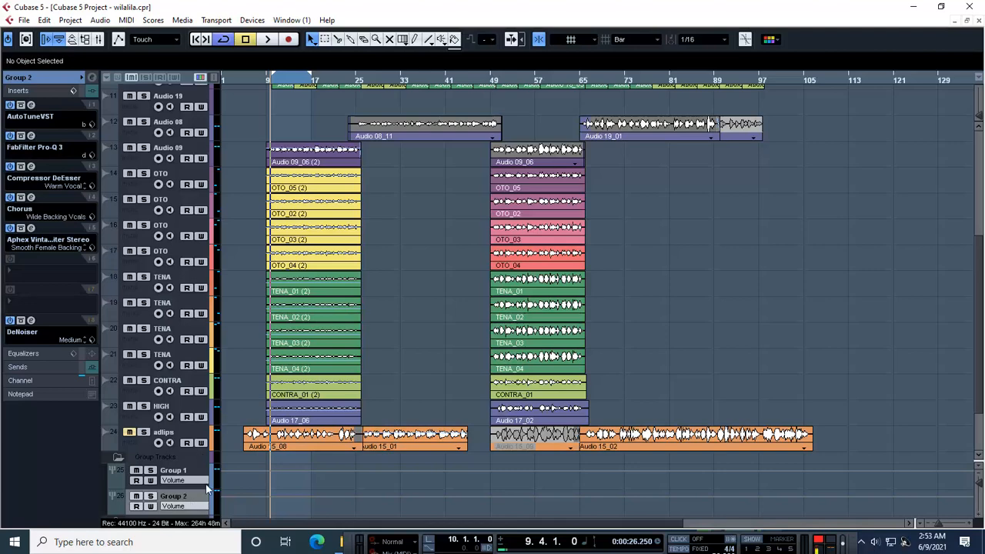
{"action": "left_click", "coordinate": [31, 106]}
{"action": "key", "text": "space"}
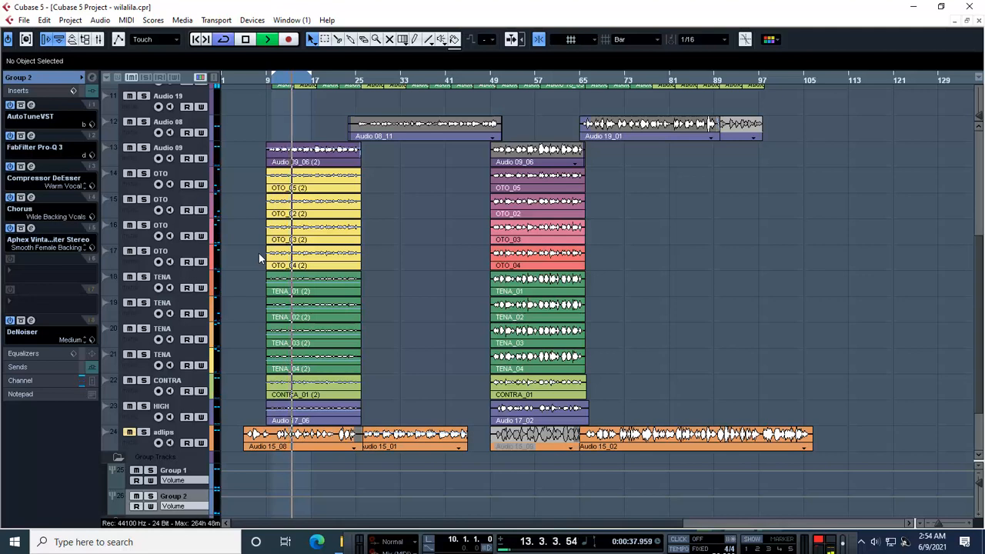
{"action": "key", "text": "space"}
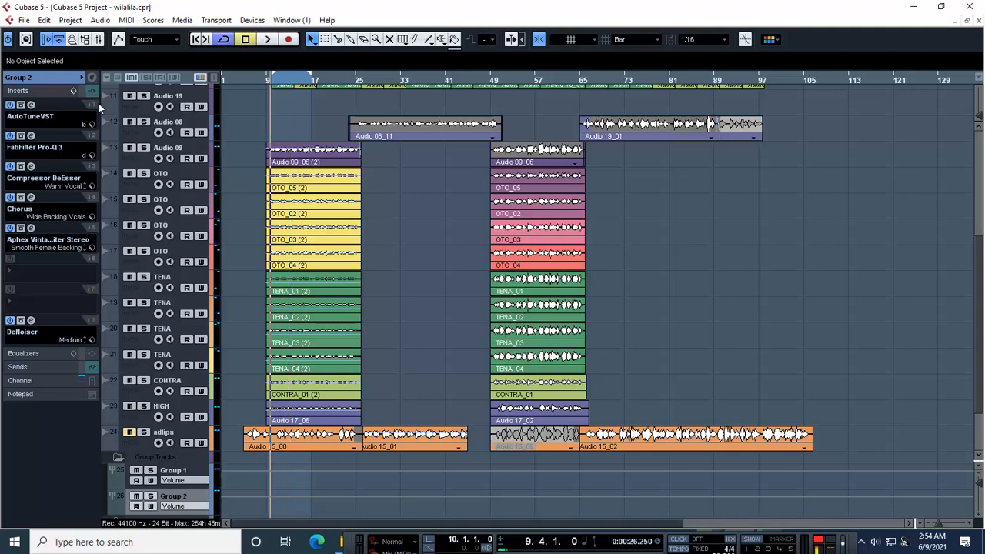
{"action": "left_click", "coordinate": [25, 21]}
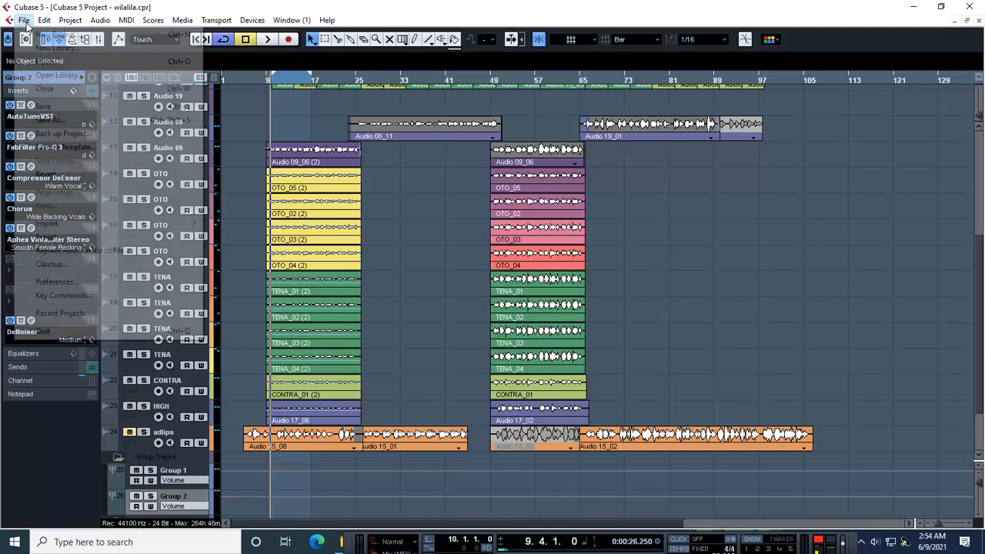
{"action": "left_click", "coordinate": [63, 109]}
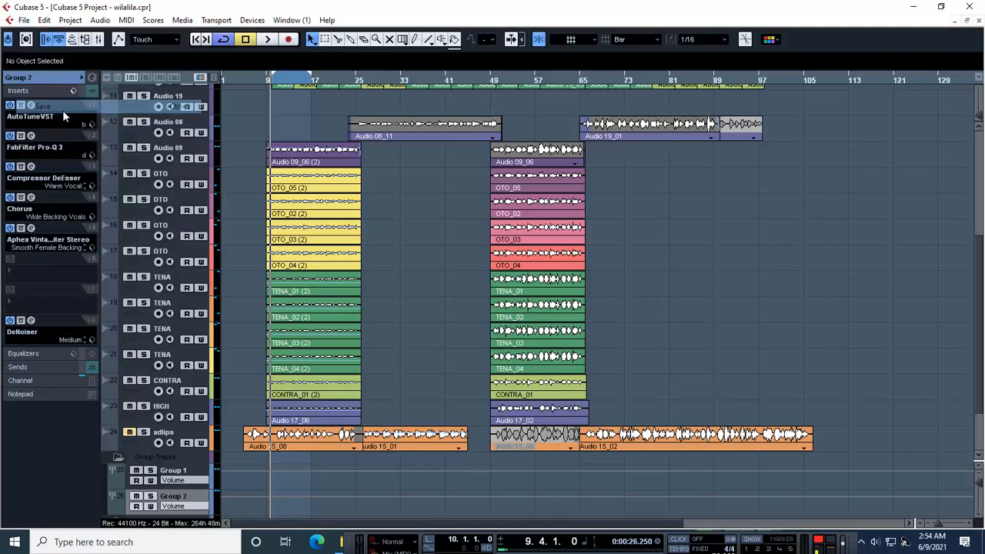
- In Group 2's channel settings, boost equalizer band 2 by 3.2 dB at 10266 Hz while listening to the backing vocals
{"action": "left_click", "coordinate": [93, 80]}
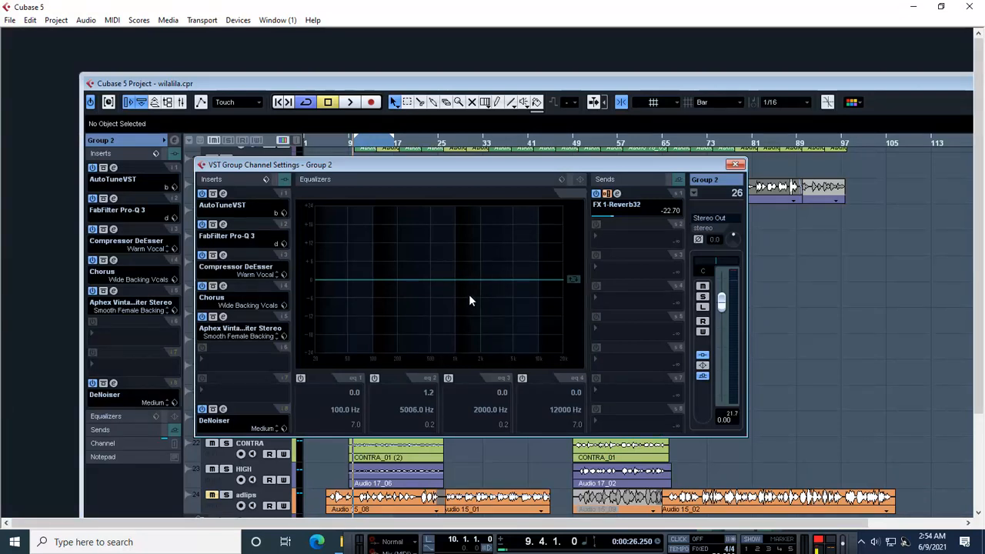
{"action": "key", "text": "space"}
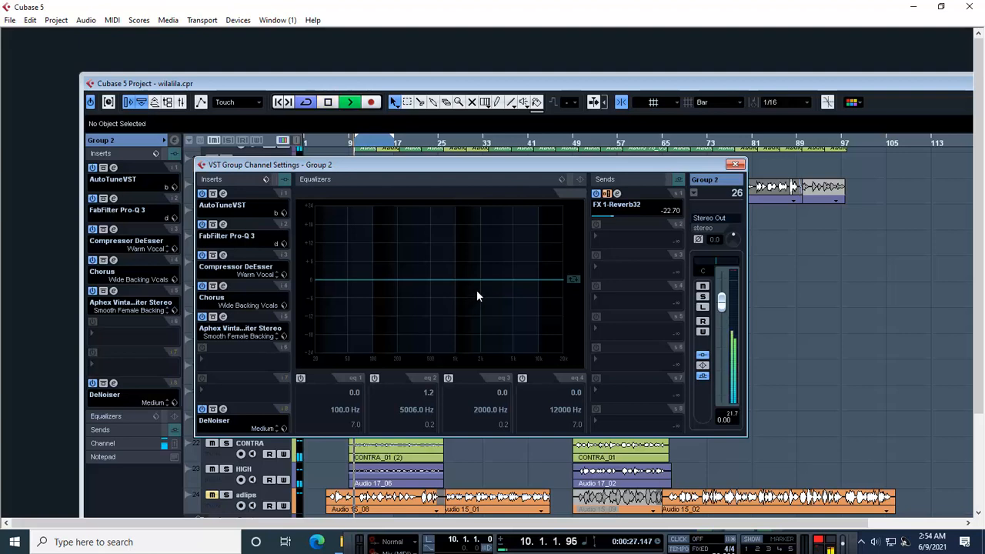
{"action": "left_click_drag", "start_coordinate": [459, 284], "coordinate": [515, 278]}
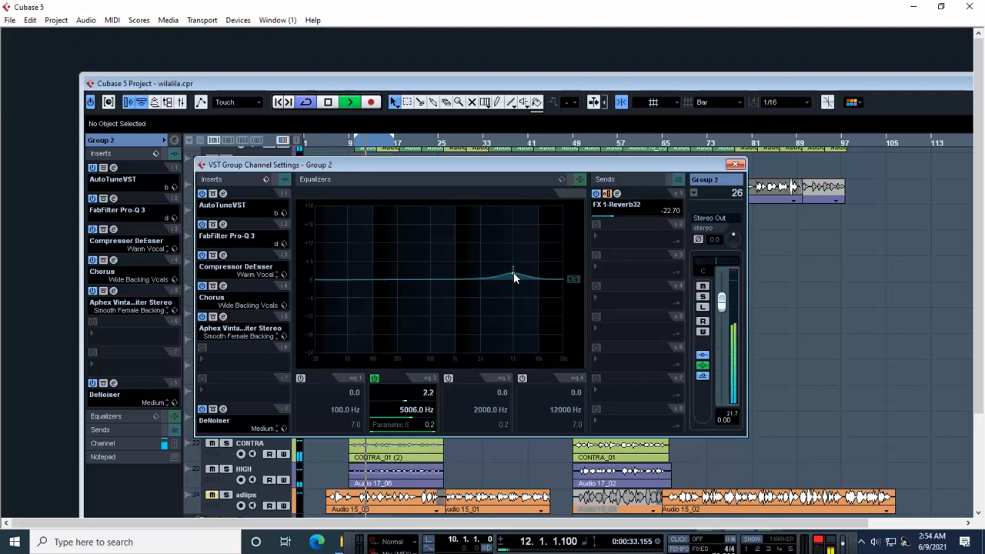
{"action": "left_click_drag", "start_coordinate": [515, 278], "coordinate": [541, 273]}
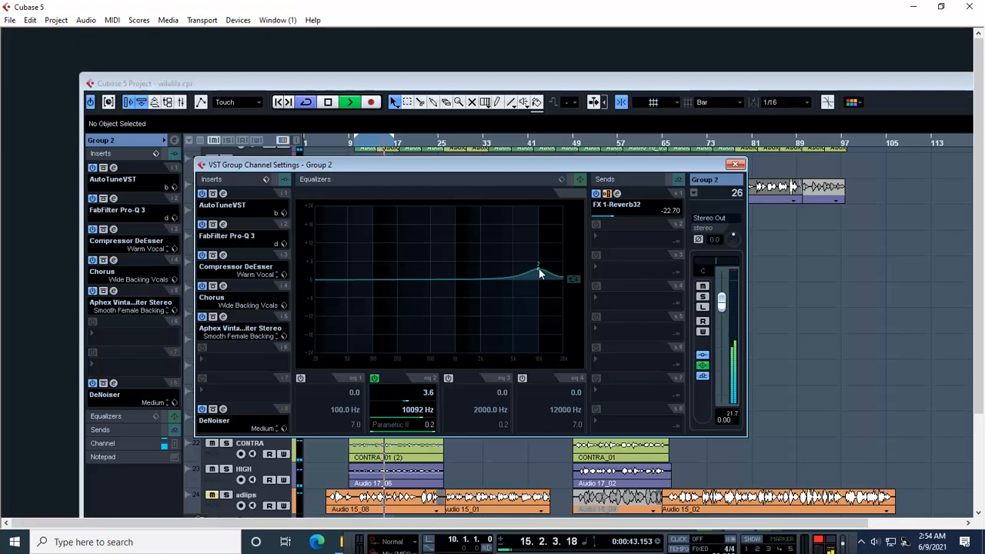
{"action": "left_click_drag", "start_coordinate": [538, 274], "coordinate": [540, 275]}
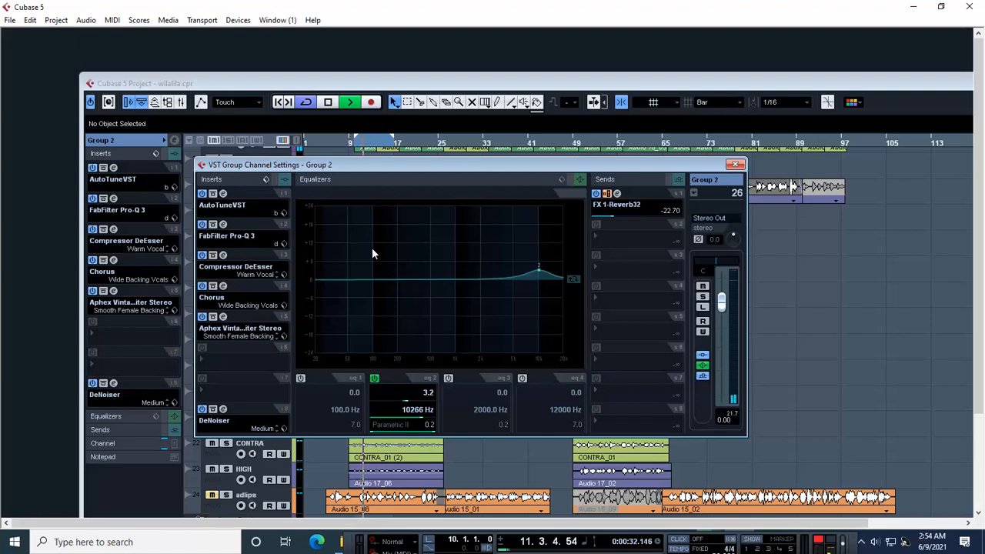
{"action": "key", "text": "space"}
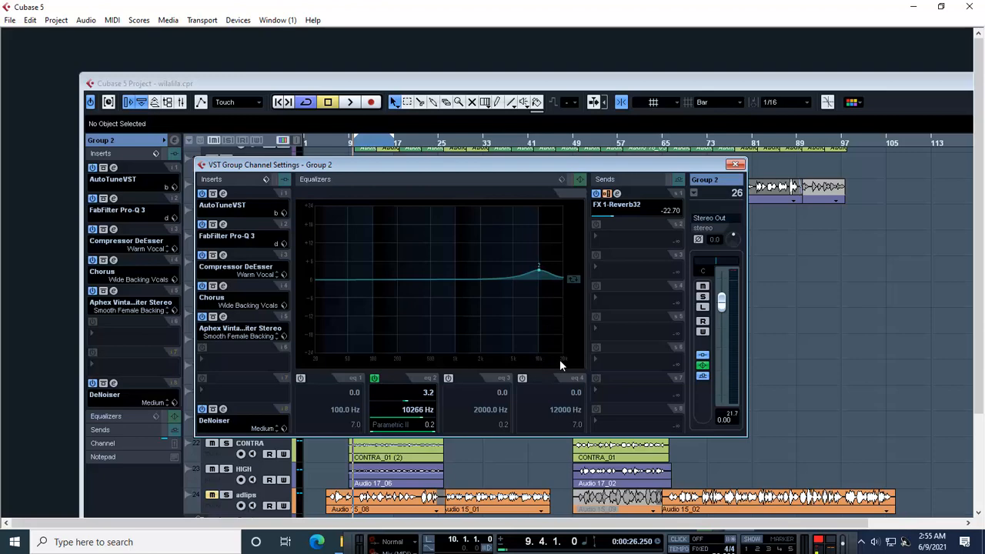
- Close the Group 2 channel settings, maximize the project window and play back the mix
{"action": "left_click", "coordinate": [736, 164]}
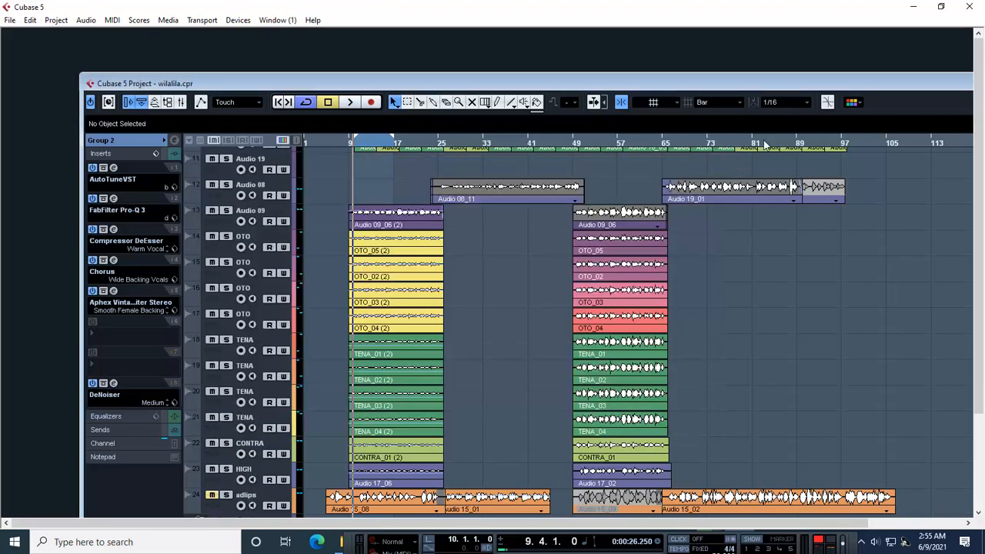
{"action": "double_click", "coordinate": [814, 87]}
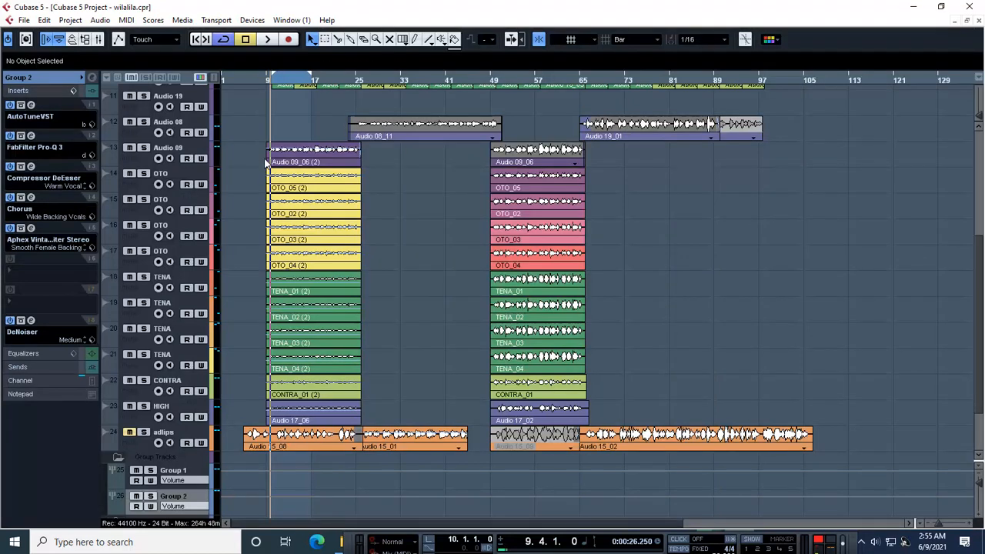
{"action": "key", "text": "space"}
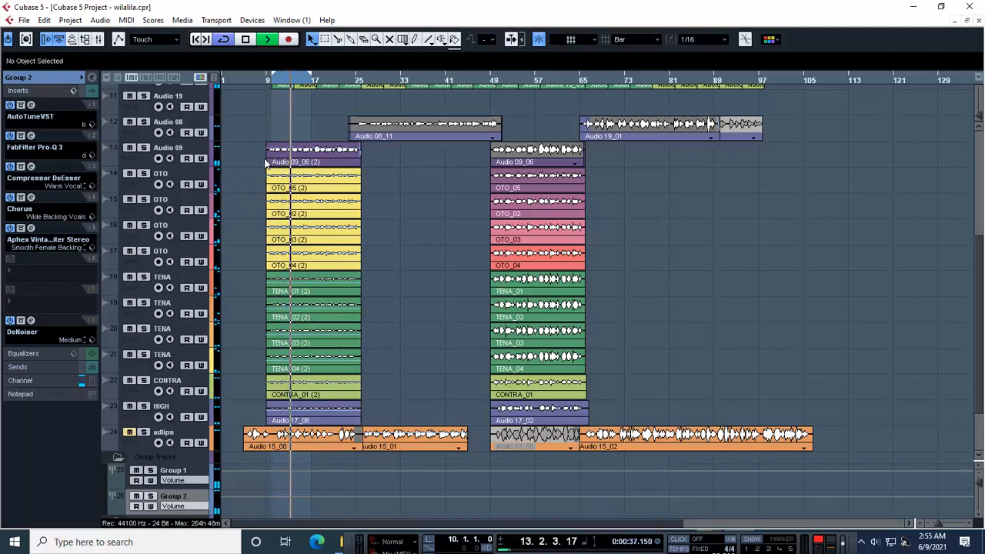
{"action": "key", "text": "space"}
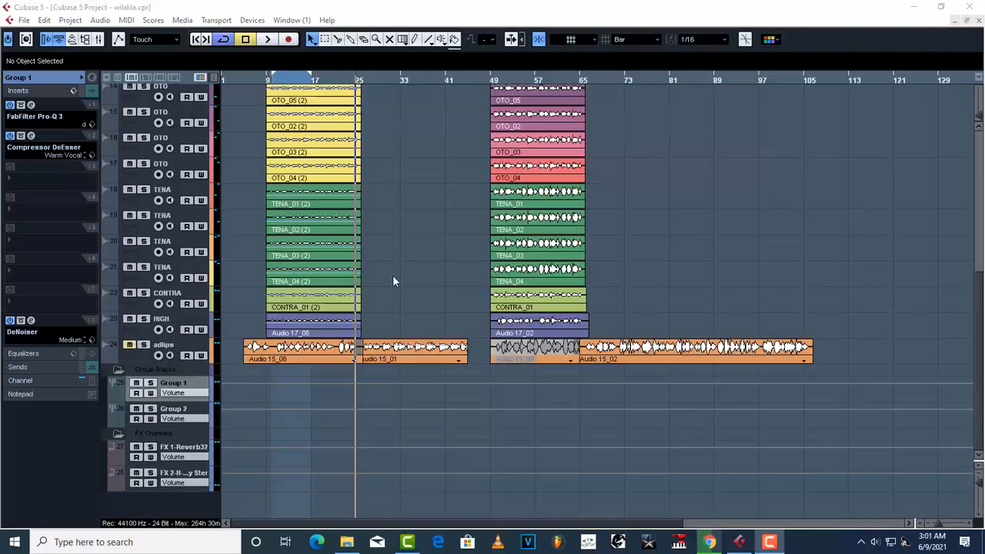
- Show the transport and trim the start of the Audio 08_11 clip to bar 25
{"action": "scroll", "coordinate": [420, 274], "scroll_direction": "up", "scroll_amount": 8}
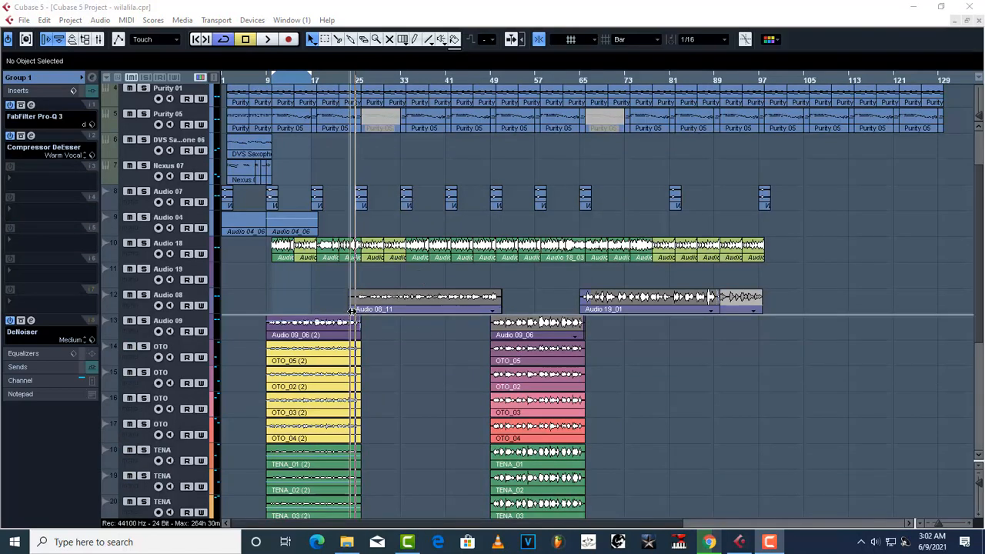
{"action": "key", "text": "F2"}
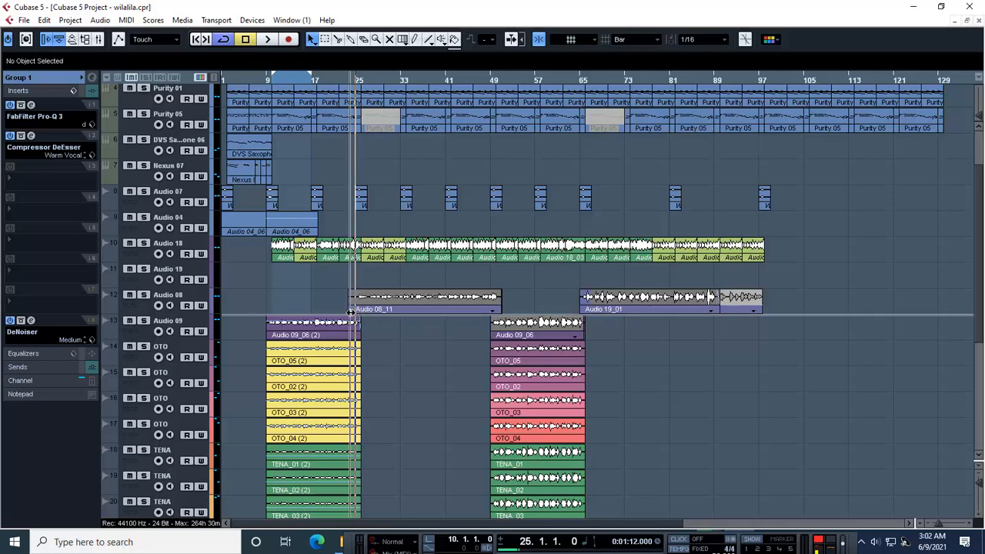
{"action": "mouse_move", "coordinate": [351, 311]}
{"action": "left_mouse_down"}
{"action": "mouse_move", "coordinate": [332, 300]}
{"action": "mouse_move", "coordinate": [357, 309]}
{"action": "left_mouse_up"}
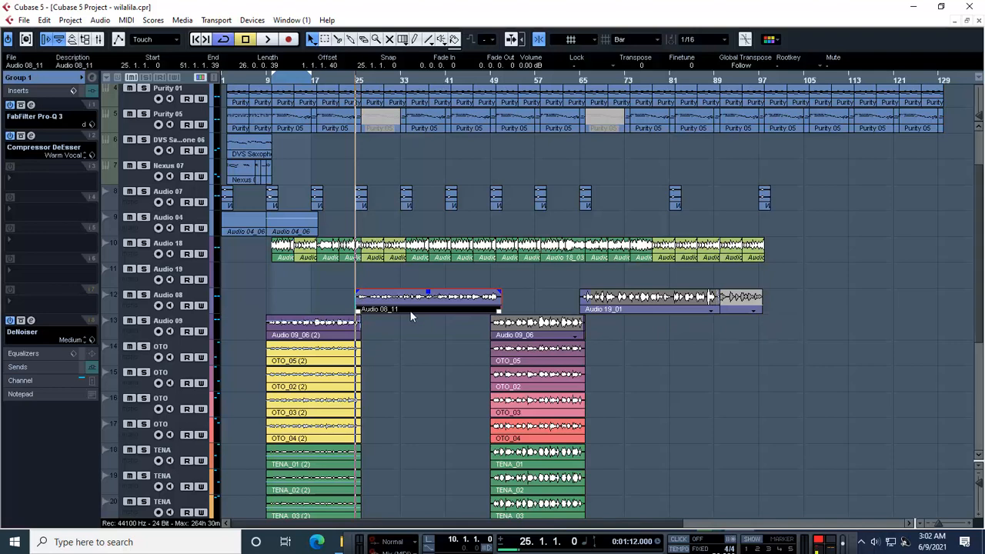
{"action": "left_click", "coordinate": [434, 322]}
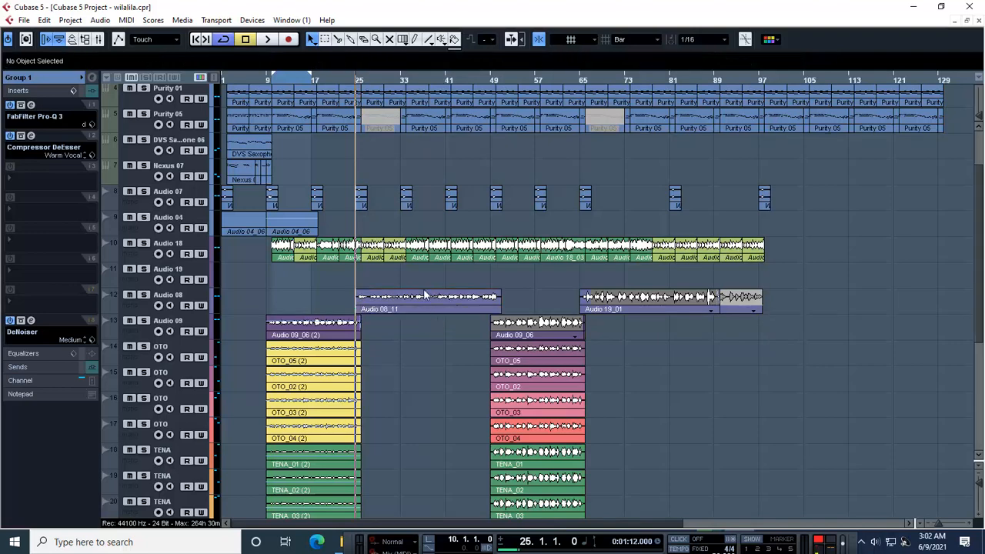
{"action": "left_click", "coordinate": [24, 20]}
{"action": "left_click", "coordinate": [24, 20]}
- Insert AutoTuneVST in the first slot of the Audio 08 track and load its preset b
{"action": "left_click", "coordinate": [140, 311]}
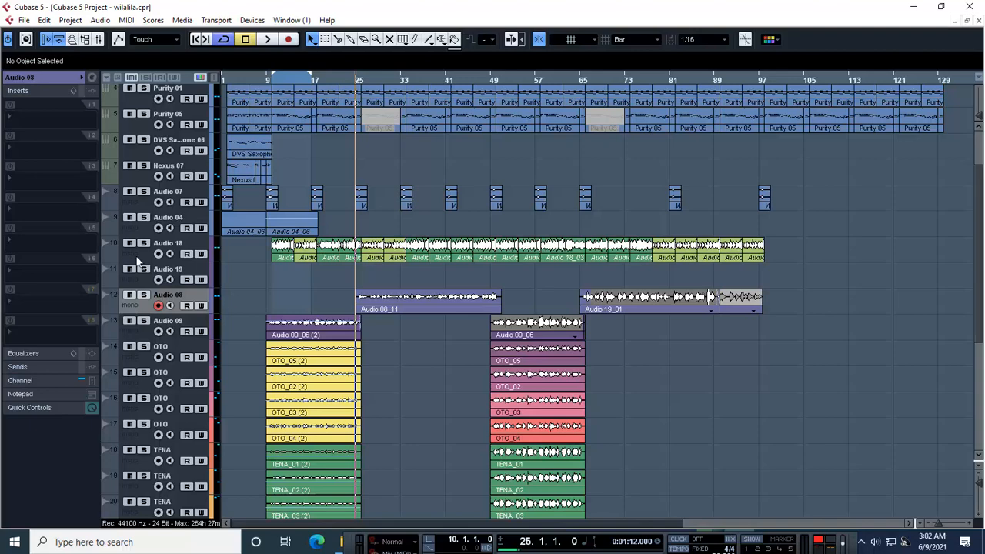
{"action": "left_click", "coordinate": [30, 121]}
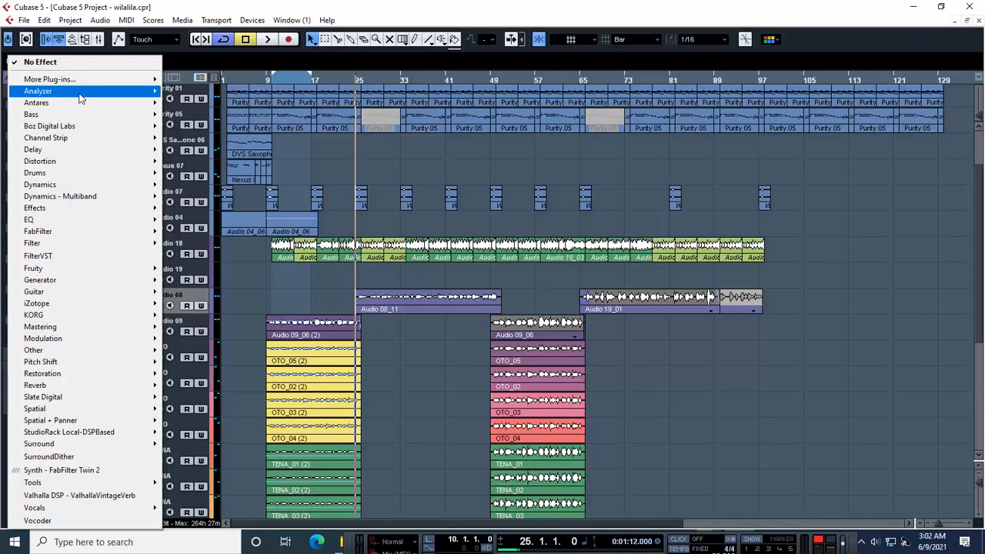
{"action": "mouse_move", "coordinate": [77, 80]}
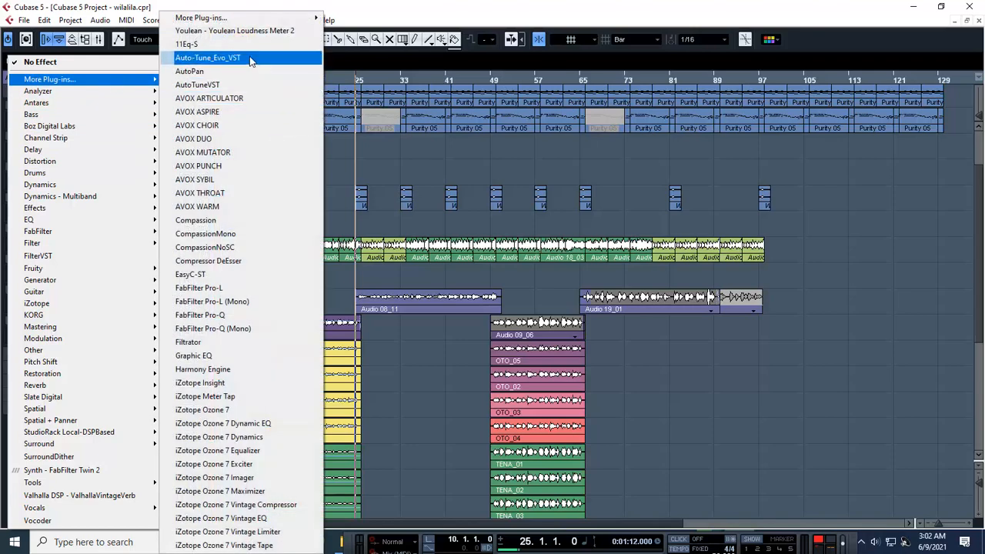
{"action": "left_click", "coordinate": [253, 85]}
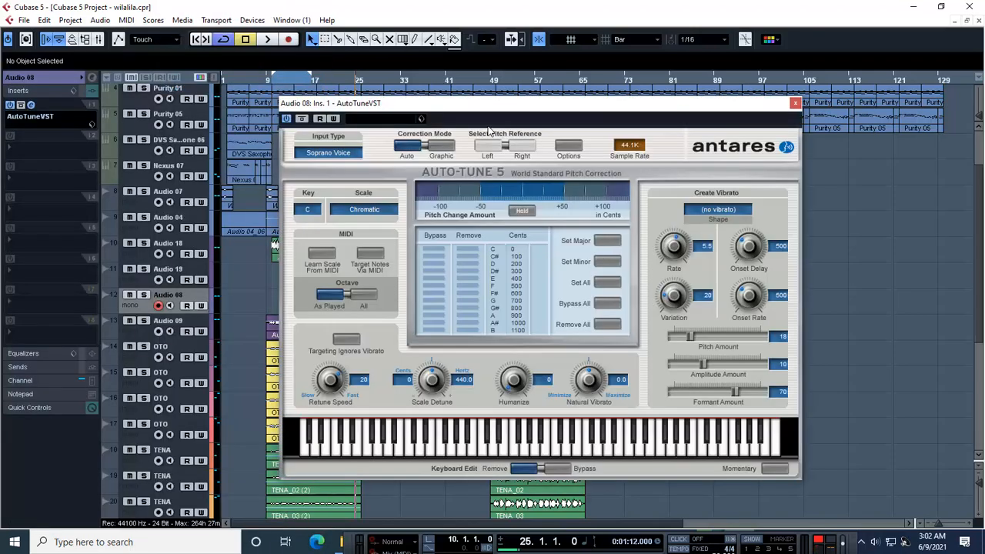
{"action": "left_click", "coordinate": [395, 121]}
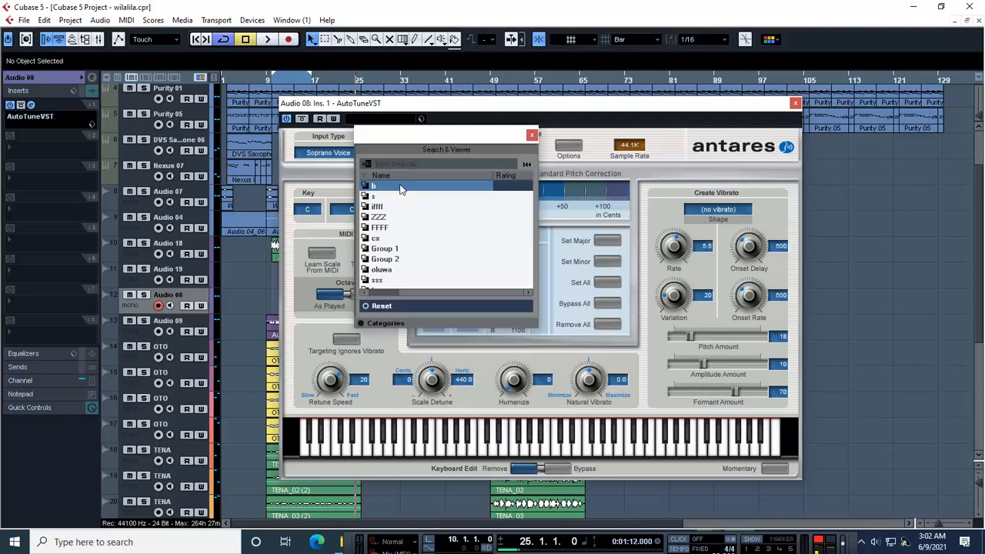
{"action": "left_click", "coordinate": [531, 136]}
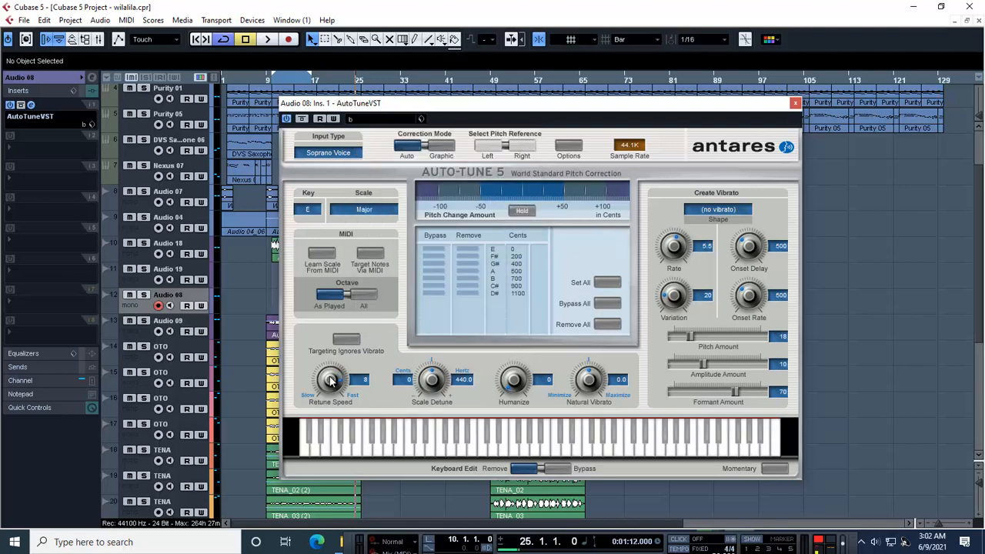
- Adjust Auto-Tune's Retune Speed on the Audio 08 track and close the plug-in
{"action": "left_click_drag", "start_coordinate": [331, 380], "coordinate": [332, 391]}
{"action": "left_click", "coordinate": [795, 102]}
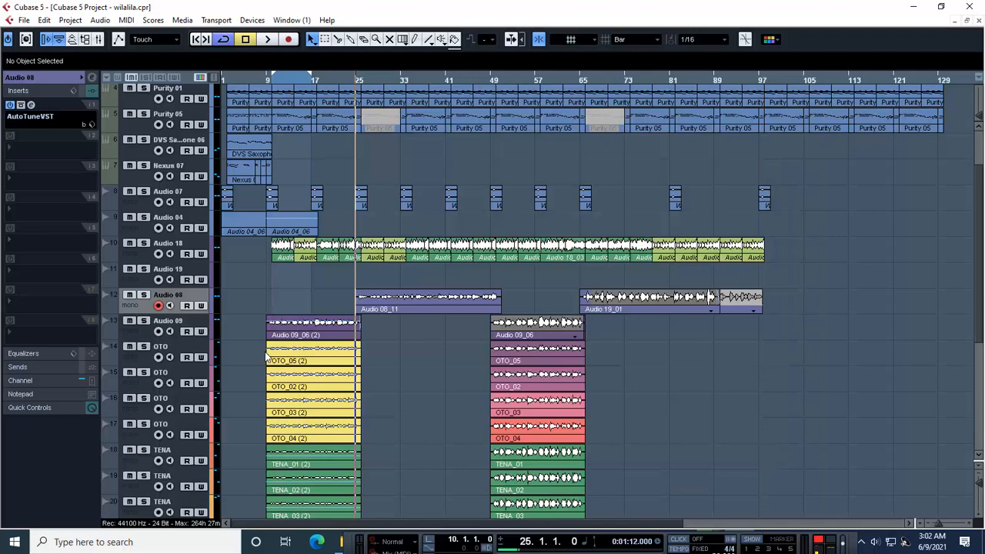
{"action": "key", "text": "h"}
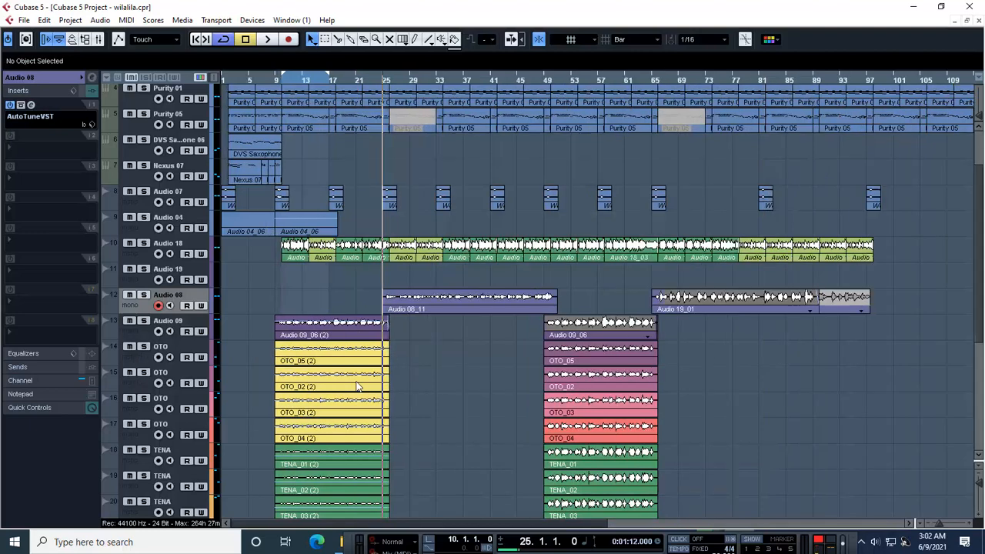
- Play the project from bar 25, and open the Audio 08_11 clip in the Sample Editor with VariAudio's Pitch & Warp mode on
{"action": "key", "text": "h"}
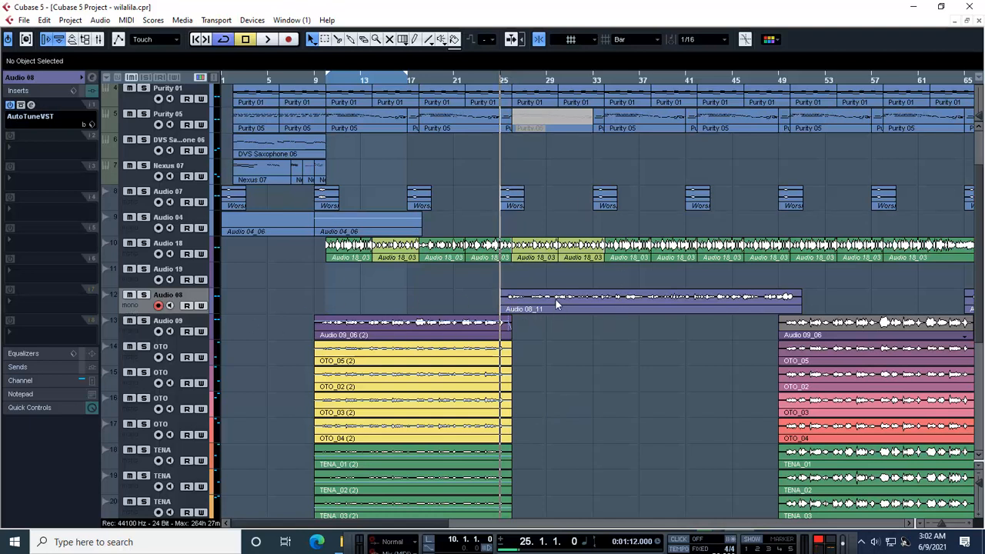
{"action": "key", "text": "space"}
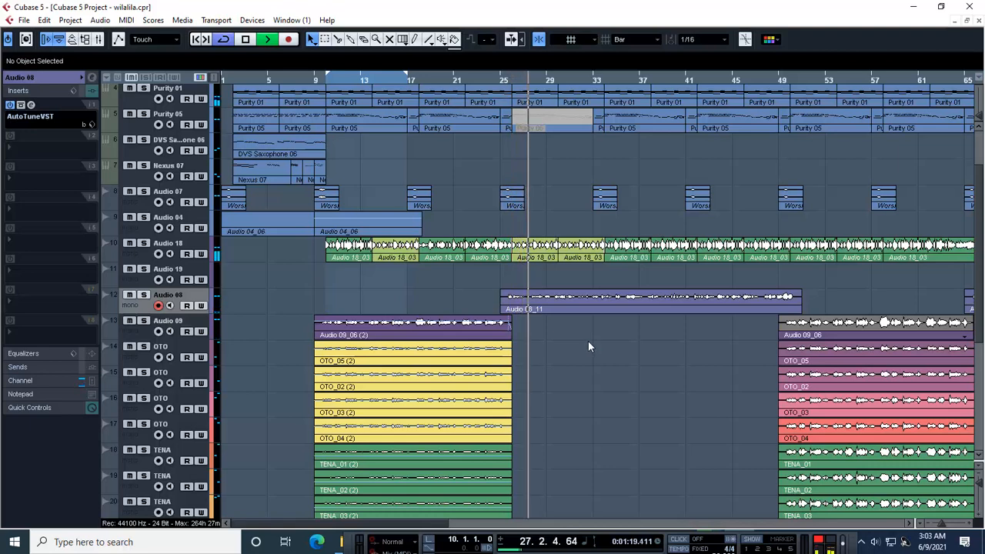
{"action": "key", "text": "space"}
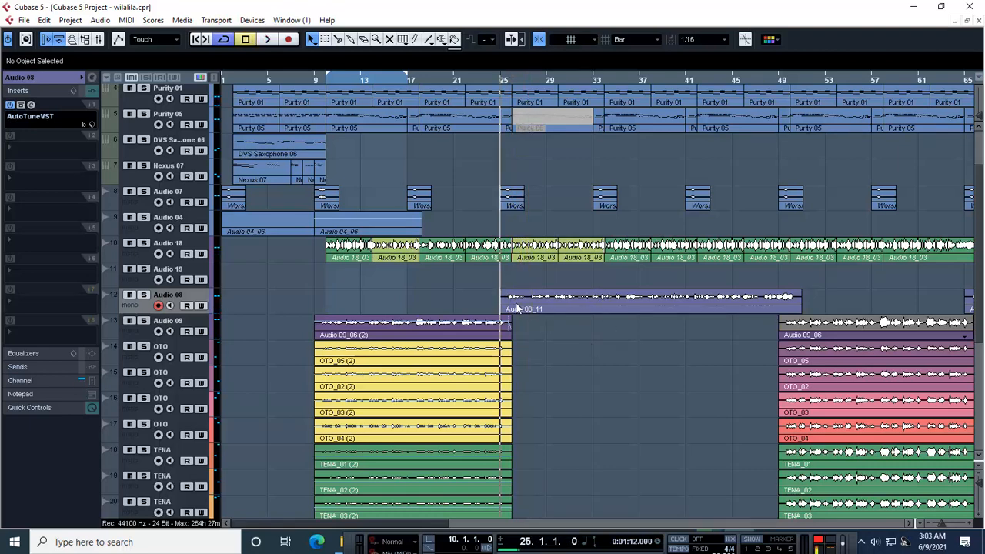
{"action": "double_click", "coordinate": [564, 307]}
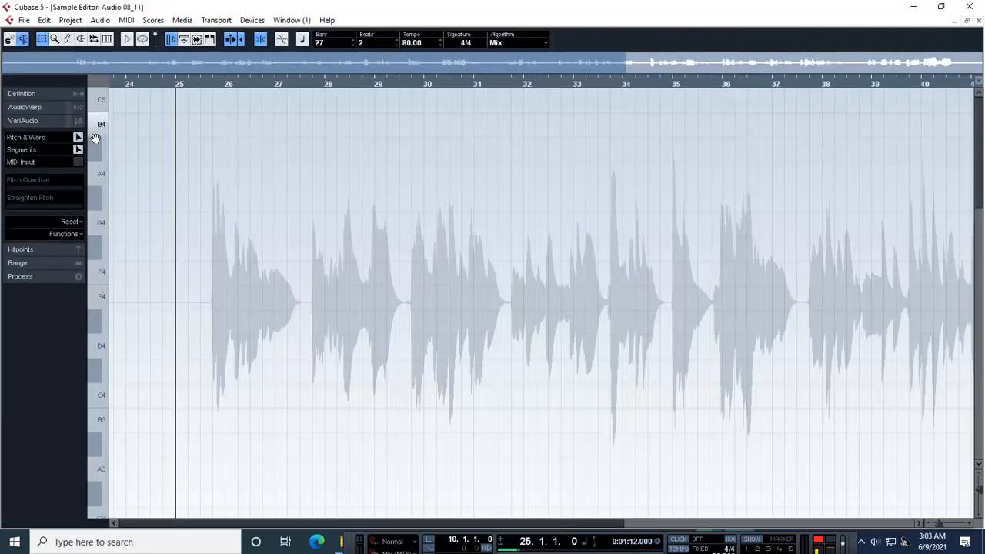
{"action": "left_click", "coordinate": [77, 137]}
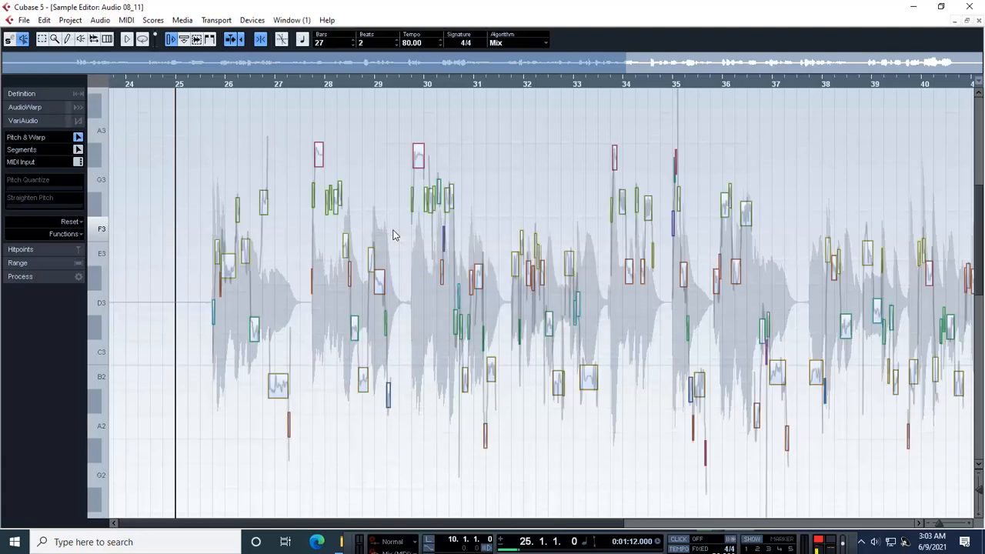
- Tune the opening vocal note at 25.4 to D3, the note around 26.2 to F#3 and the note ending at 26.3 to E3
{"action": "left_click", "coordinate": [205, 83]}
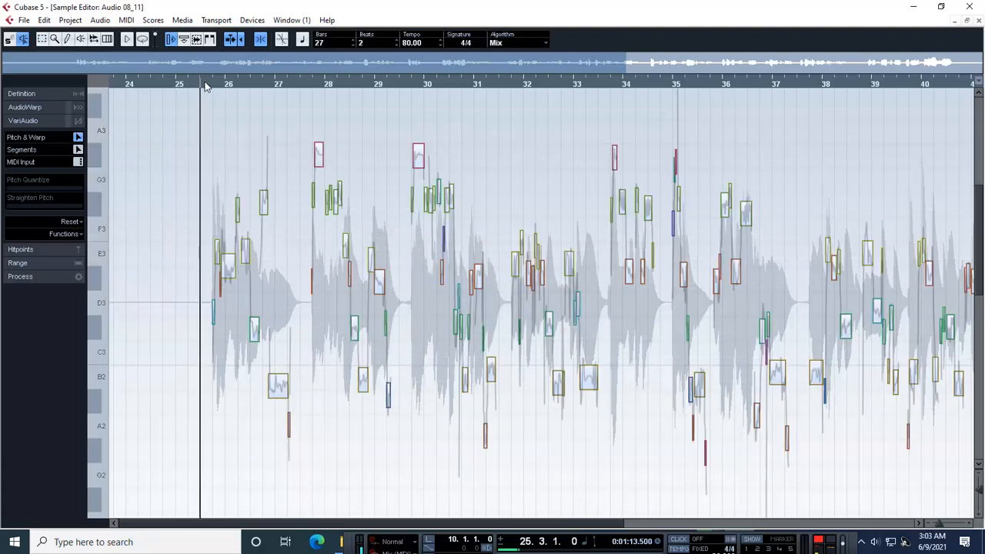
{"action": "key", "text": "h"}
{"action": "key", "text": "h"}
{"action": "key", "text": "h"}
{"action": "key", "text": "h"}
{"action": "key", "text": "h"}
{"action": "key", "text": "h"}
{"action": "key", "text": "h"}
{"action": "key", "text": "h"}
{"action": "key", "text": "h"}
{"action": "key", "text": "h"}
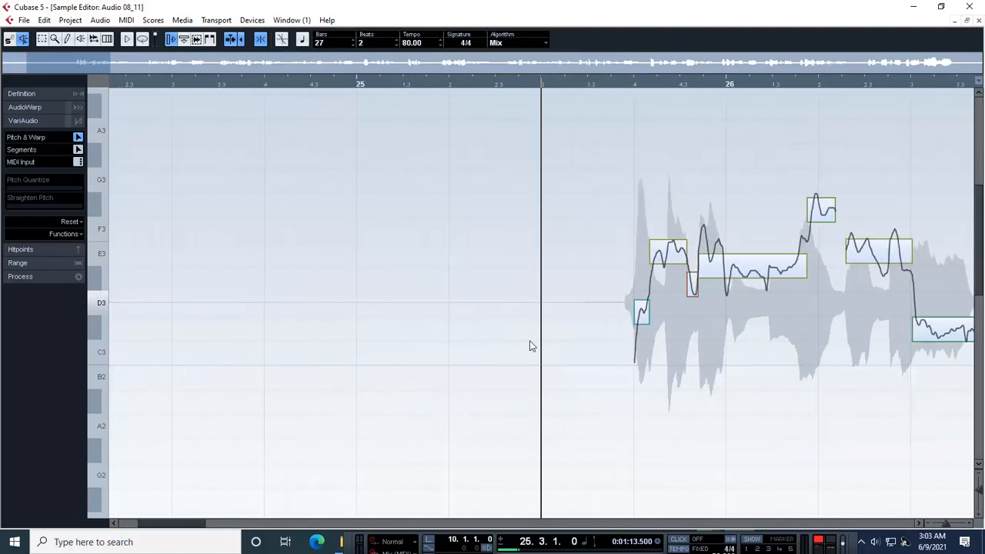
{"action": "left_click_drag", "start_coordinate": [171, 526], "coordinate": [193, 527]}
{"action": "left_click", "coordinate": [282, 83]}
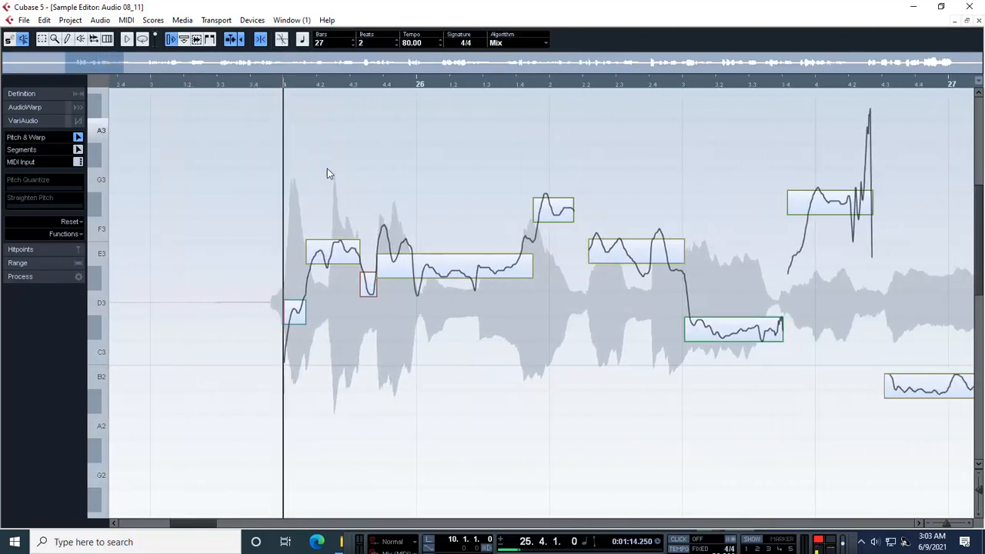
{"action": "left_click_drag", "start_coordinate": [296, 314], "coordinate": [295, 304]}
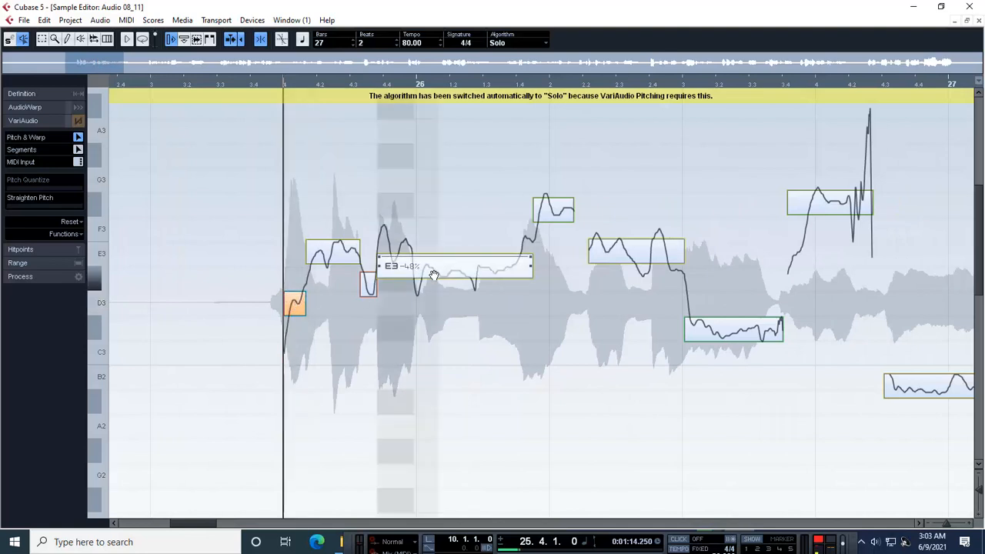
{"action": "left_click_drag", "start_coordinate": [548, 208], "coordinate": [548, 201]}
{"action": "left_click_drag", "start_coordinate": [640, 258], "coordinate": [643, 267]}
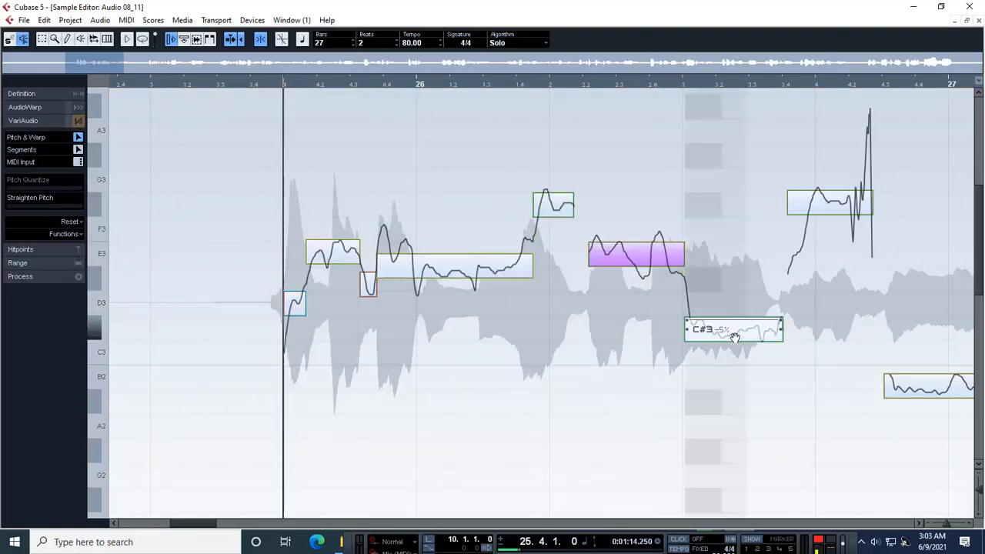
- Play back the phrase from 25.4 and tune the long note around bar 26 and the short note before it to D#3
{"action": "key", "text": "space"}
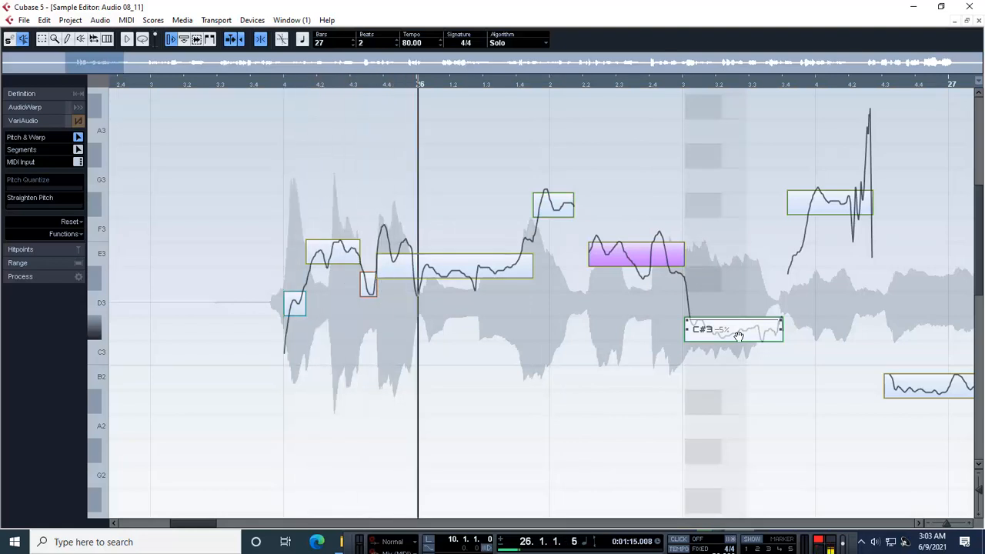
{"action": "key", "text": "space"}
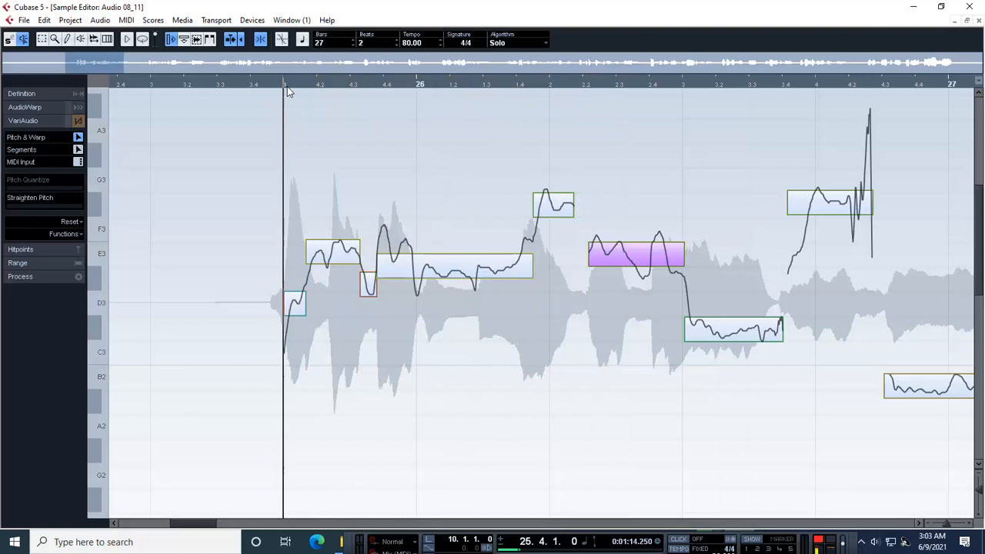
{"action": "key", "text": "space"}
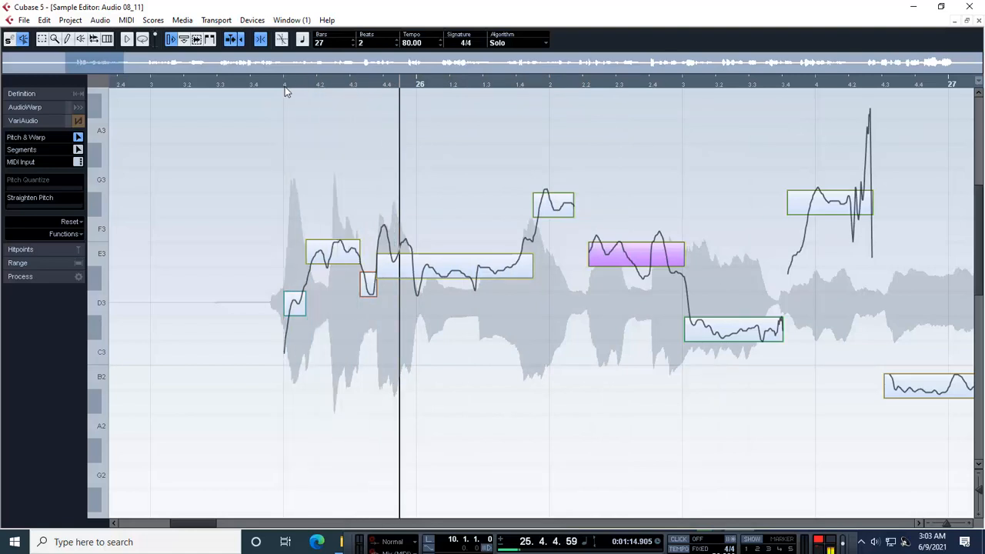
{"action": "key", "text": "space"}
{"action": "left_click", "coordinate": [497, 276]}
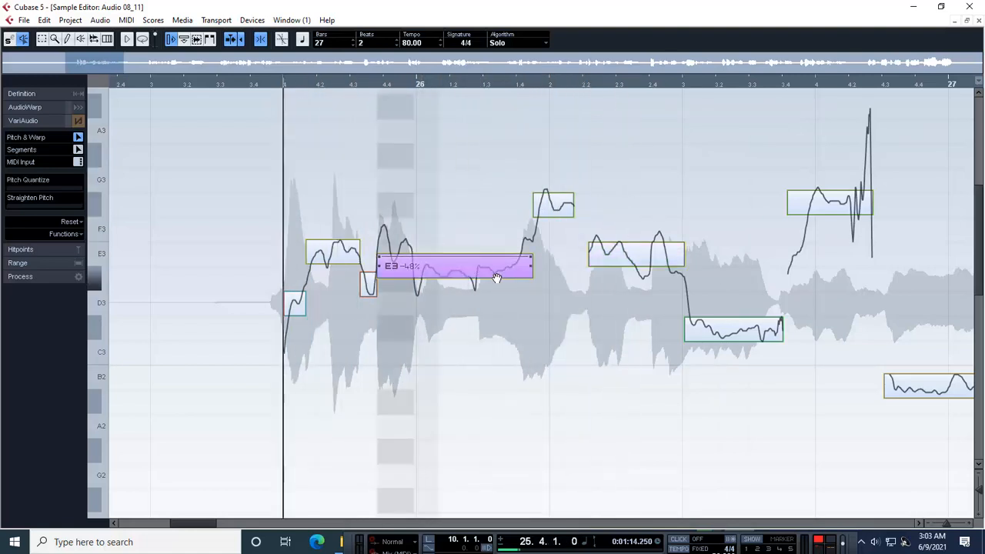
{"action": "left_click_drag", "start_coordinate": [498, 276], "coordinate": [496, 262]}
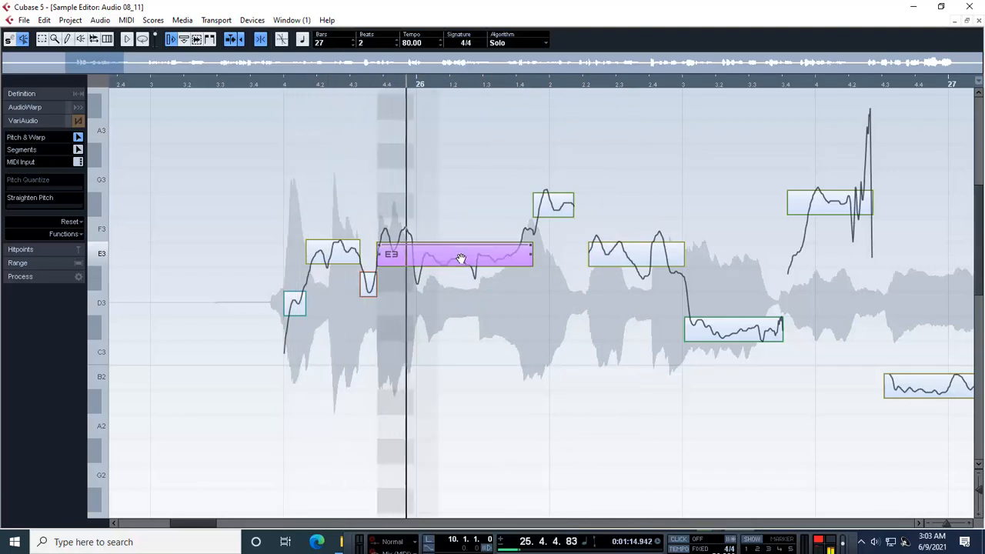
{"action": "left_click_drag", "start_coordinate": [460, 258], "coordinate": [450, 285]}
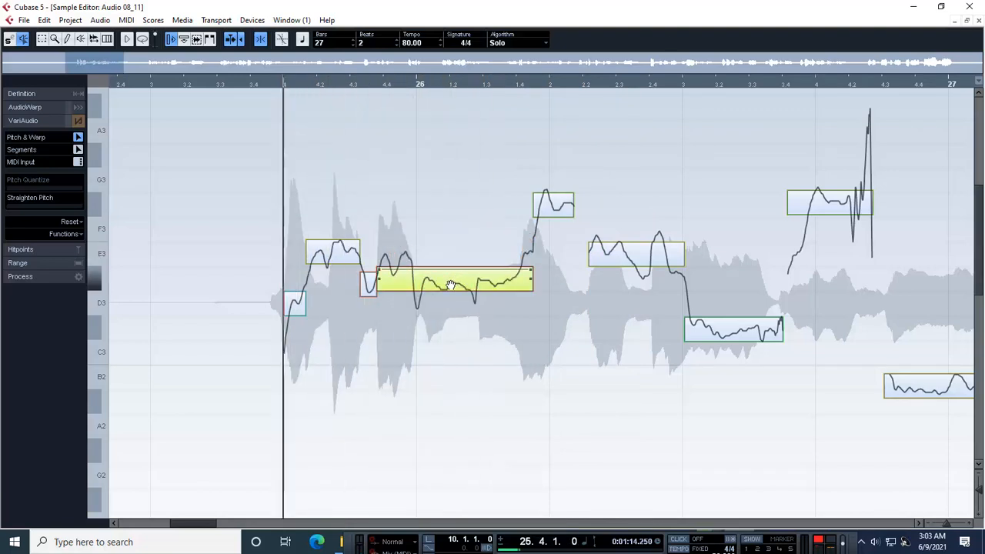
{"action": "left_click", "coordinate": [368, 281]}
{"action": "left_click", "coordinate": [553, 204]}
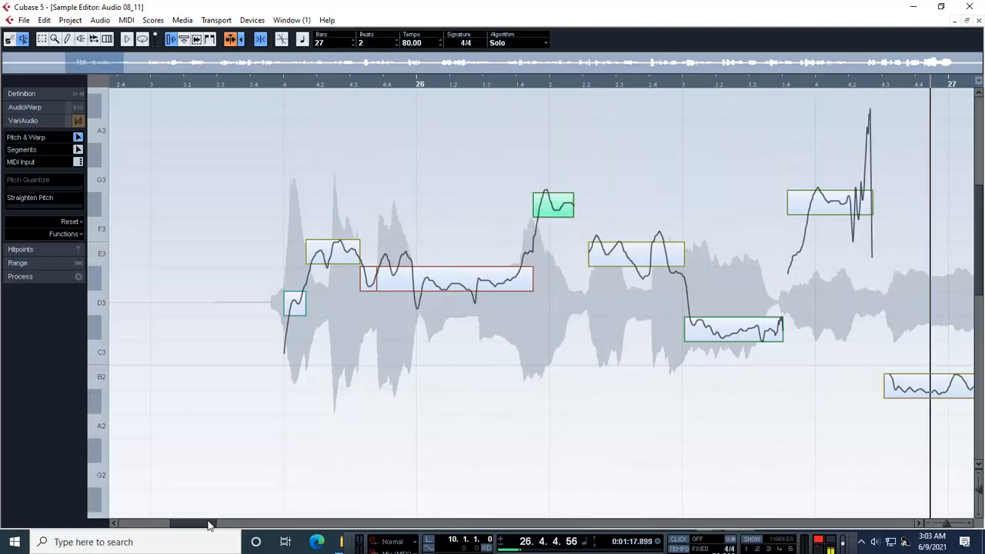
- Snap the vocal note around 26.4 to F#3 and the long note at bar 27 to B2
{"action": "left_click_drag", "start_coordinate": [208, 522], "coordinate": [254, 523]}
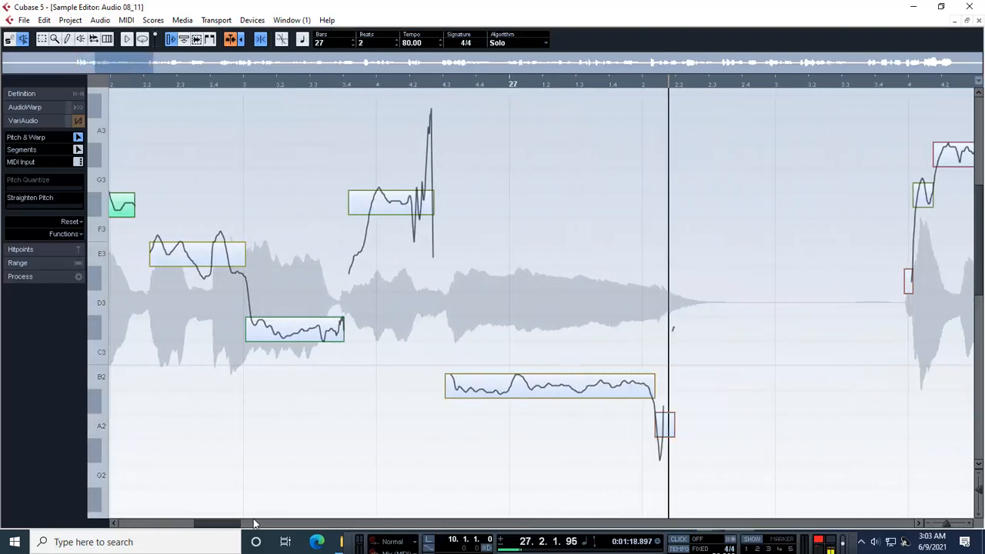
{"action": "left_click", "coordinate": [375, 218]}
{"action": "left_click", "coordinate": [536, 388]}
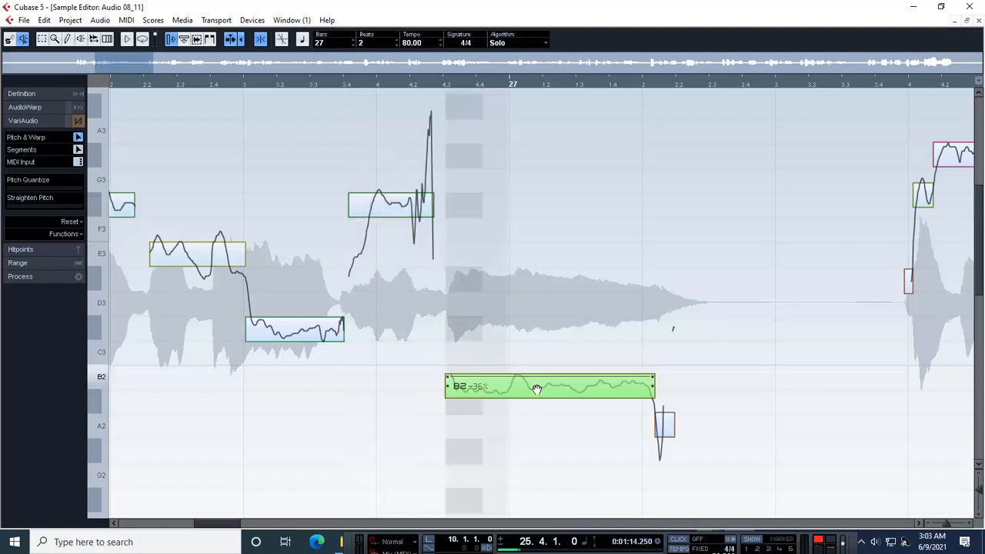
{"action": "left_click_drag", "start_coordinate": [537, 389], "coordinate": [536, 375]}
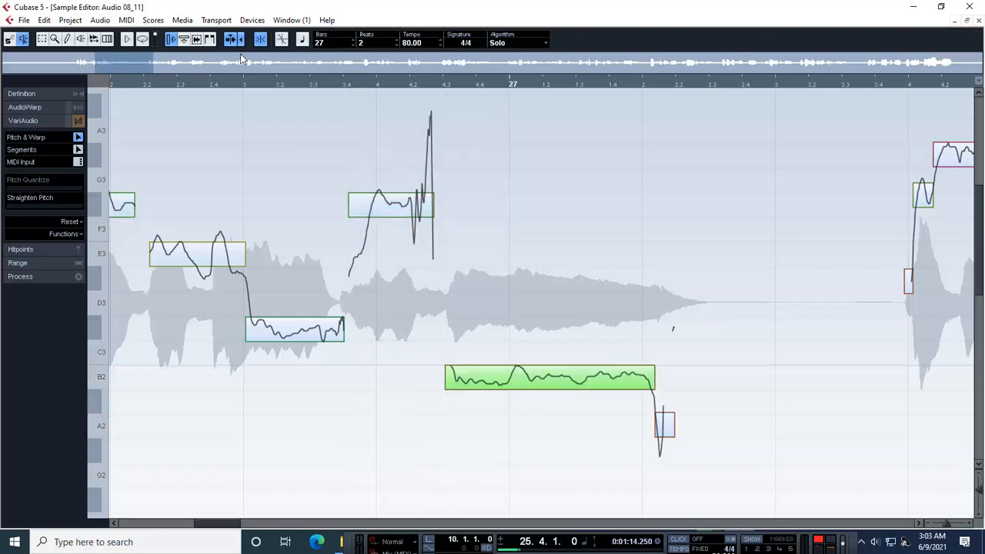
- Play back from 26.3 and snap the short note after 27.2 to A2
{"action": "key", "text": "space"}
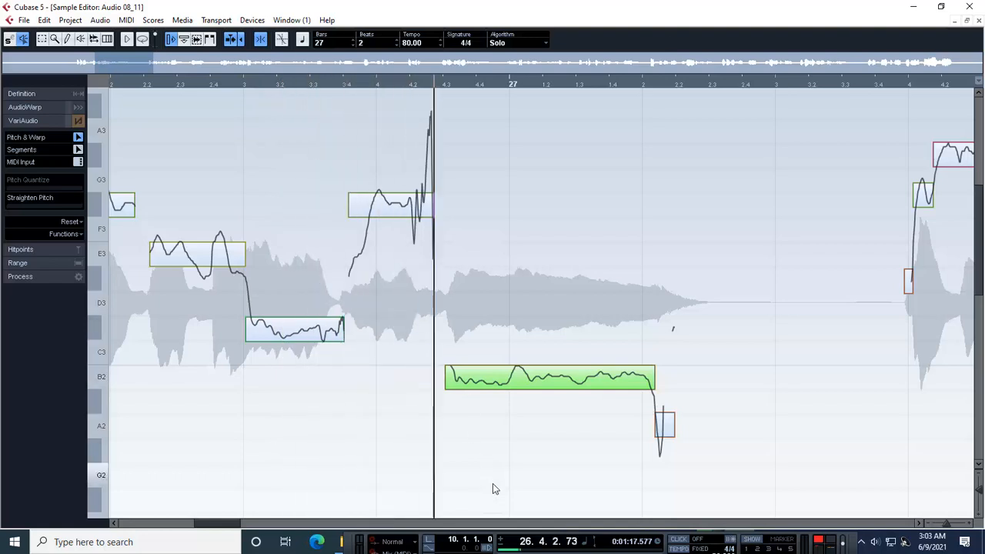
{"action": "key", "text": "space"}
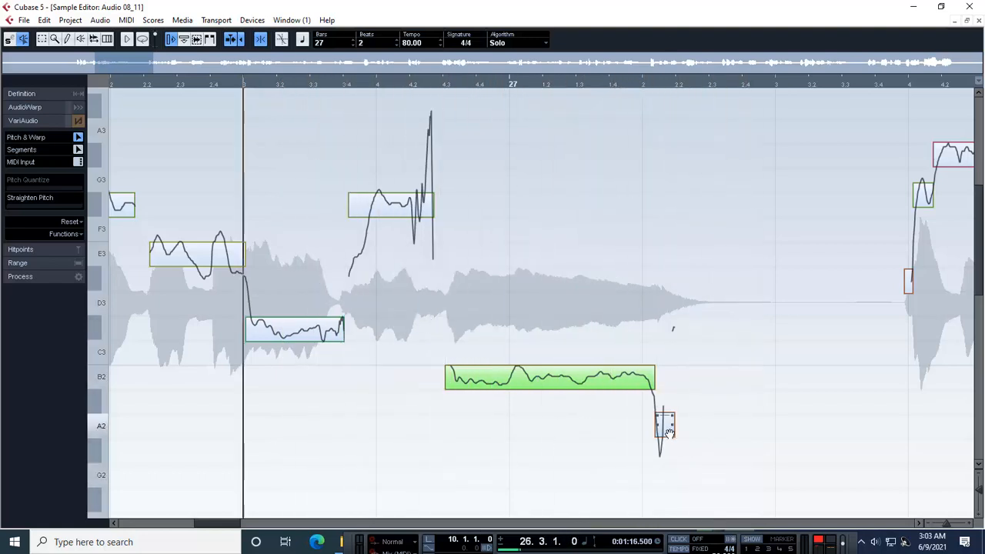
{"action": "left_click", "coordinate": [667, 432]}
{"action": "key", "text": "space"}
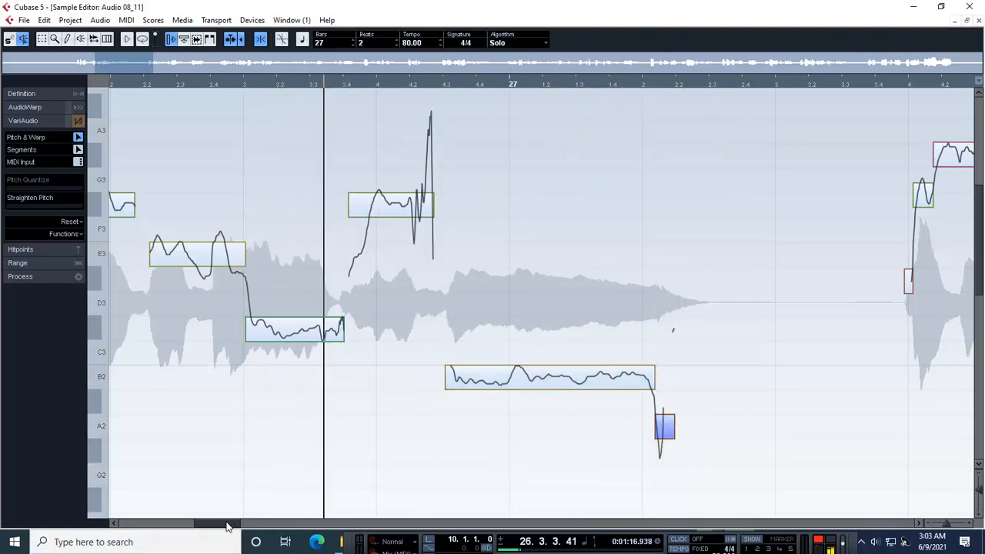
{"action": "mouse_move", "coordinate": [228, 523]}
{"action": "left_mouse_down"}
{"action": "mouse_move", "coordinate": [245, 524]}
{"action": "mouse_move", "coordinate": [233, 523]}
{"action": "left_mouse_up"}
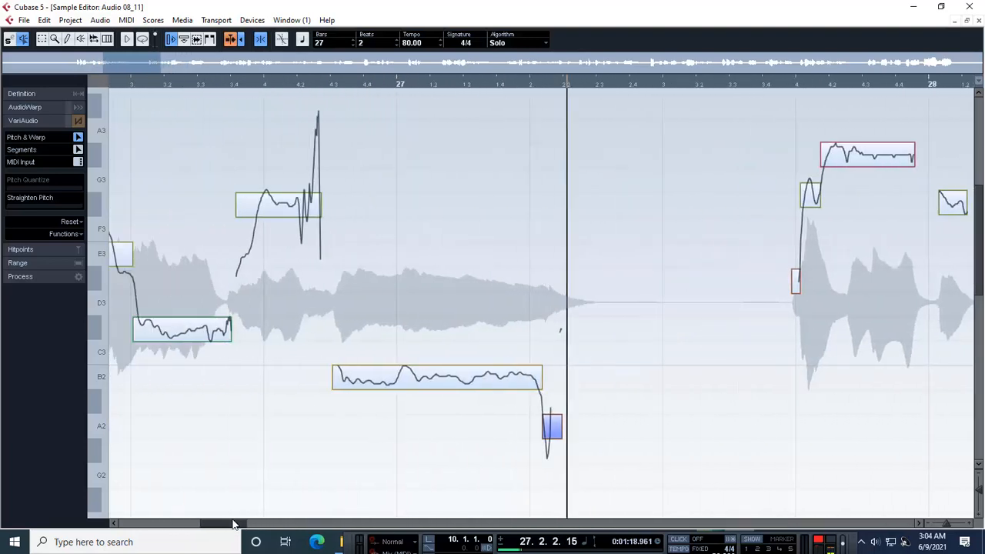
{"action": "key", "text": "space"}
- Try the long note at bar 27 at A#2, listen to the result and undo the pitch change
{"action": "left_click_drag", "start_coordinate": [420, 388], "coordinate": [427, 415]}
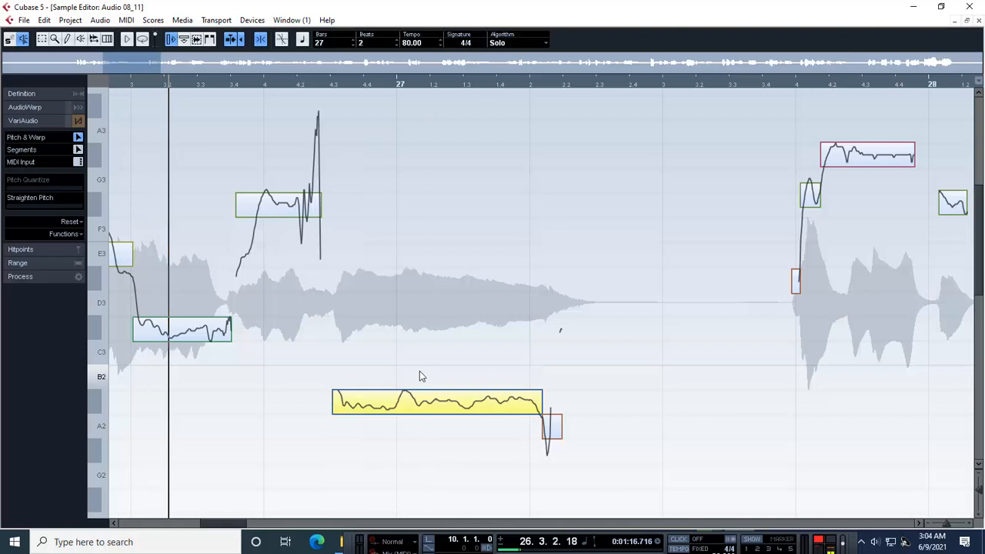
{"action": "key", "text": "space"}
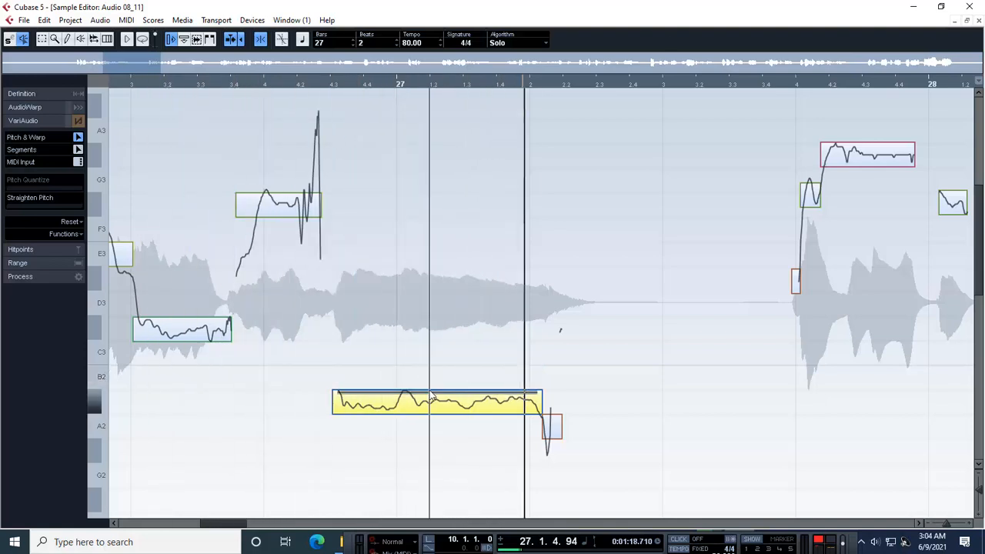
{"action": "key", "text": "space"}
{"action": "key", "text": "space"}
{"action": "key", "text": "ctrl+z"}
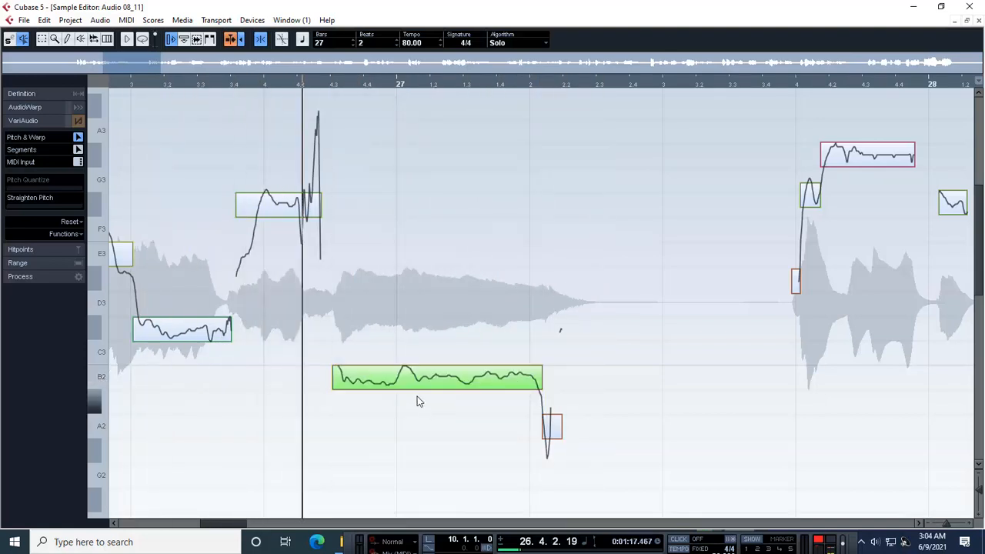
{"action": "key", "text": "space"}
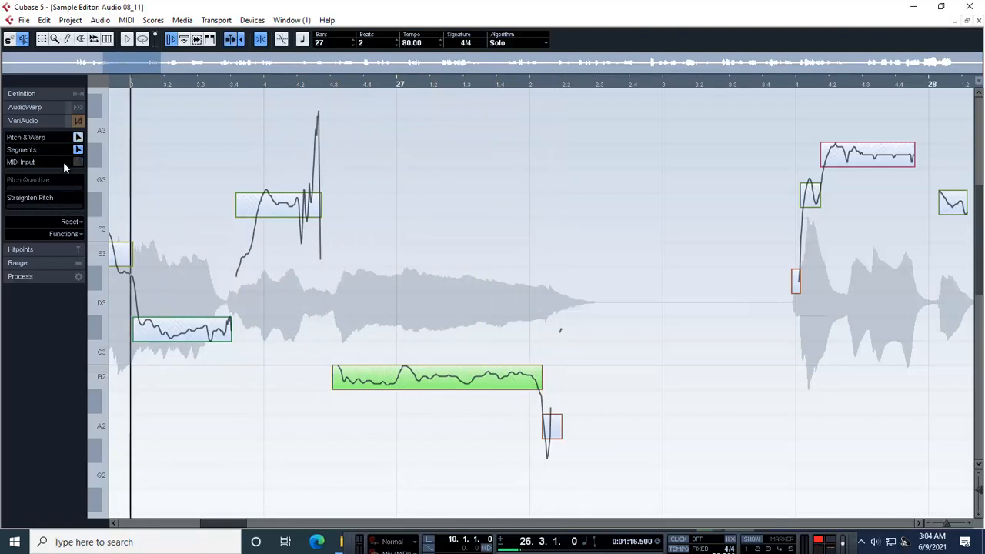
- Switch VariAudio to Segments mode and try the long note at bar 27 at A#2 and back at B2 during playback
{"action": "left_click", "coordinate": [455, 313]}
{"action": "left_click_drag", "start_coordinate": [349, 434], "coordinate": [349, 433]}
{"action": "left_click", "coordinate": [78, 162]}
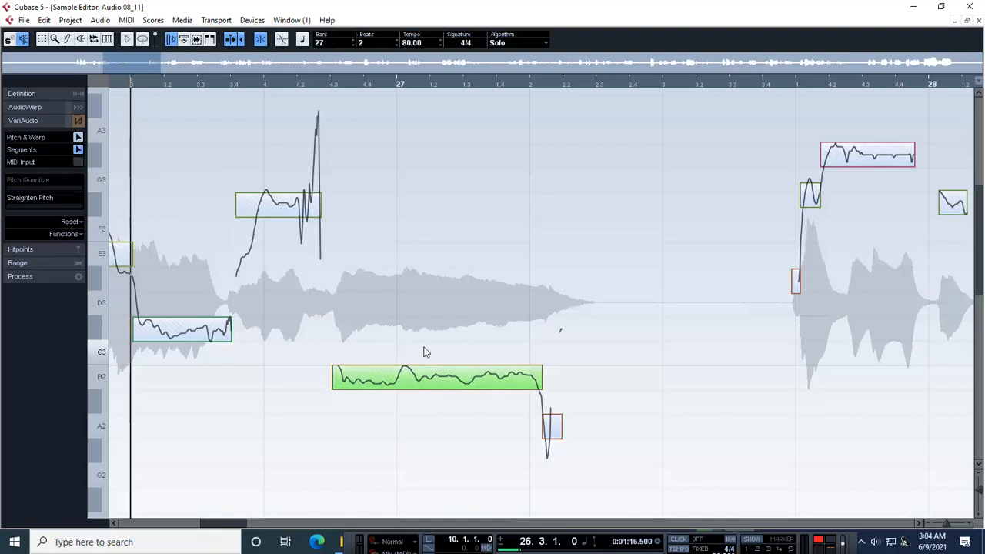
{"action": "left_click_drag", "start_coordinate": [424, 351], "coordinate": [500, 379]}
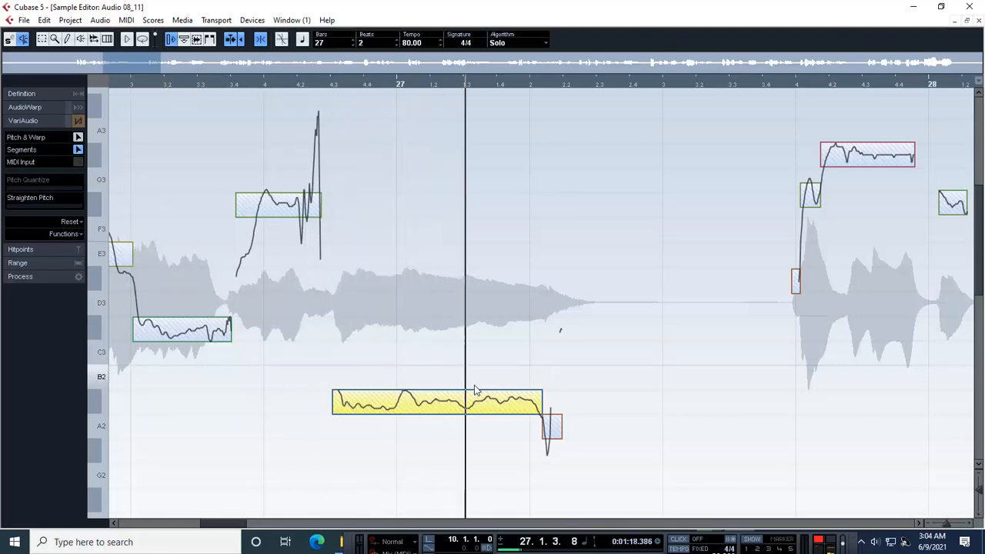
{"action": "key", "text": "Up"}
{"action": "key", "text": "space"}
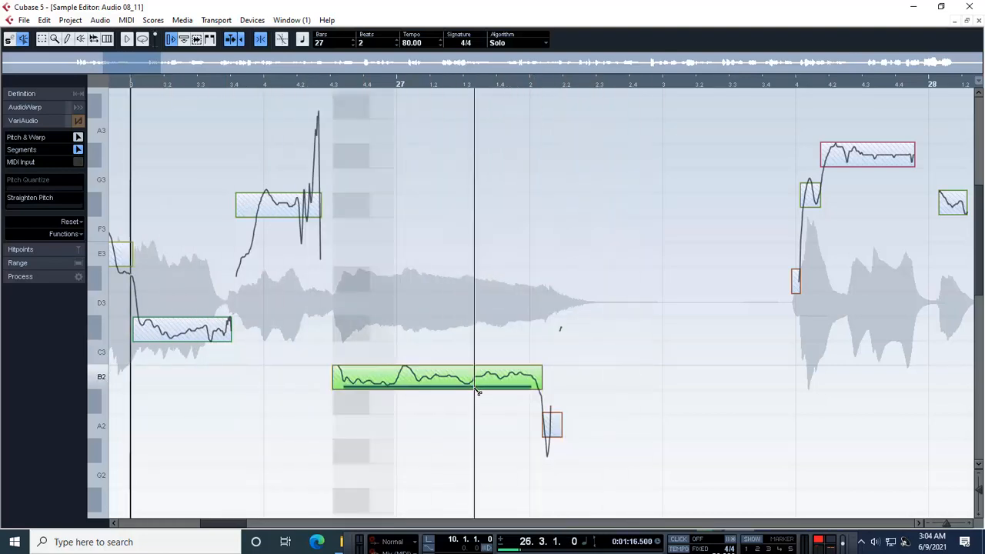
- Restore the long bar 27 note to its original uncorrected pitch, listen to it and return to Pitch & Warp mode
{"action": "left_click", "coordinate": [475, 388]}
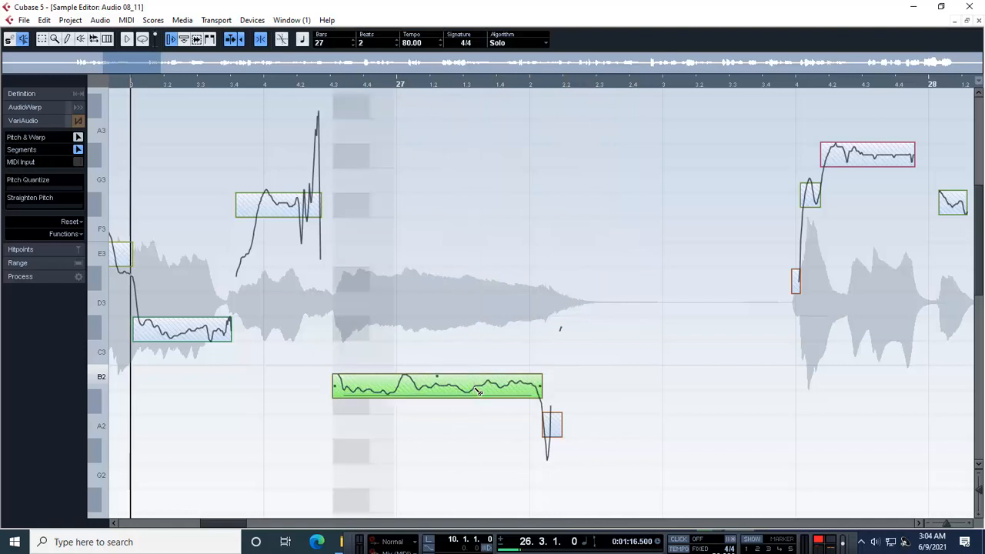
{"action": "key", "text": "space"}
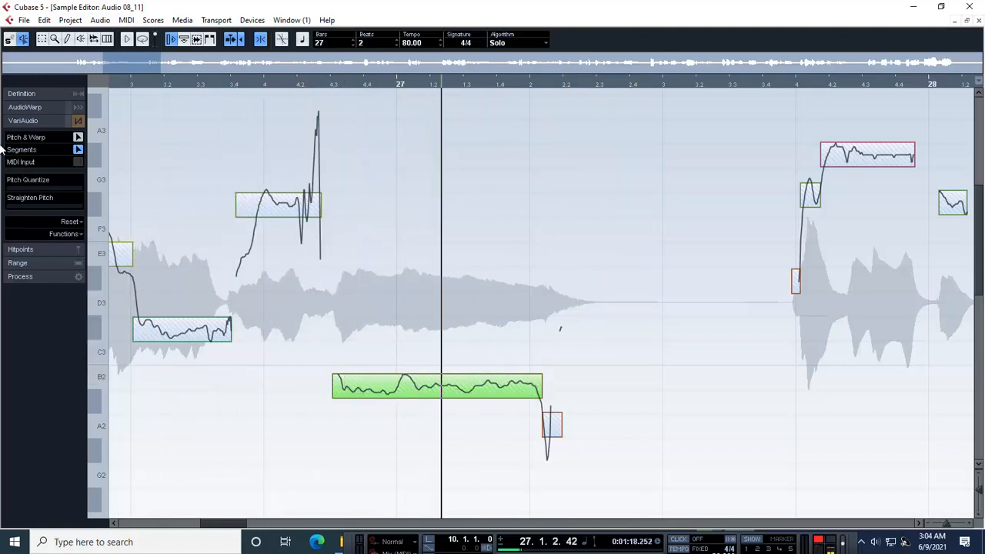
{"action": "left_click", "coordinate": [464, 332]}
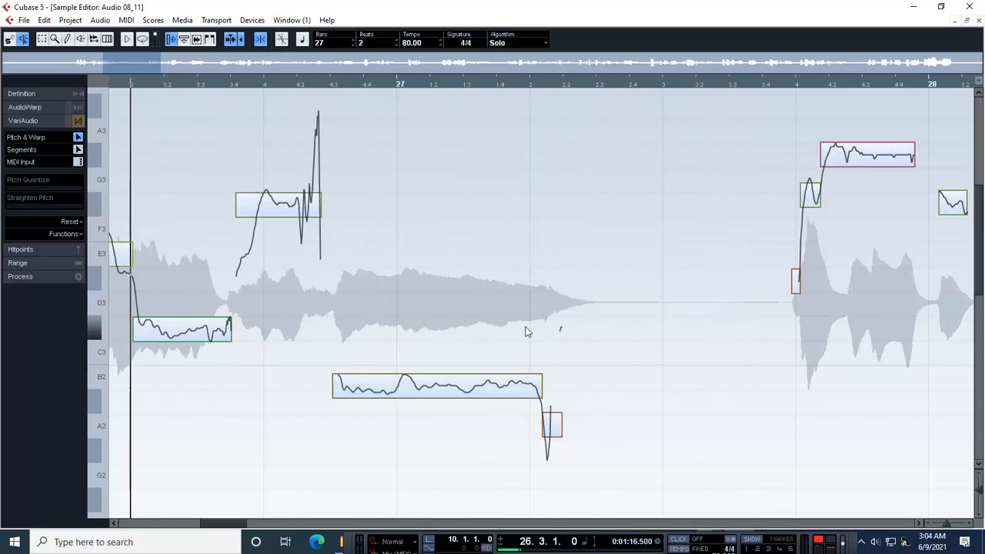
- Snap the short note that follows the long bar 27 note to A2 while playing back from 26.3
{"action": "key", "text": "space"}
{"action": "left_click", "coordinate": [546, 428]}
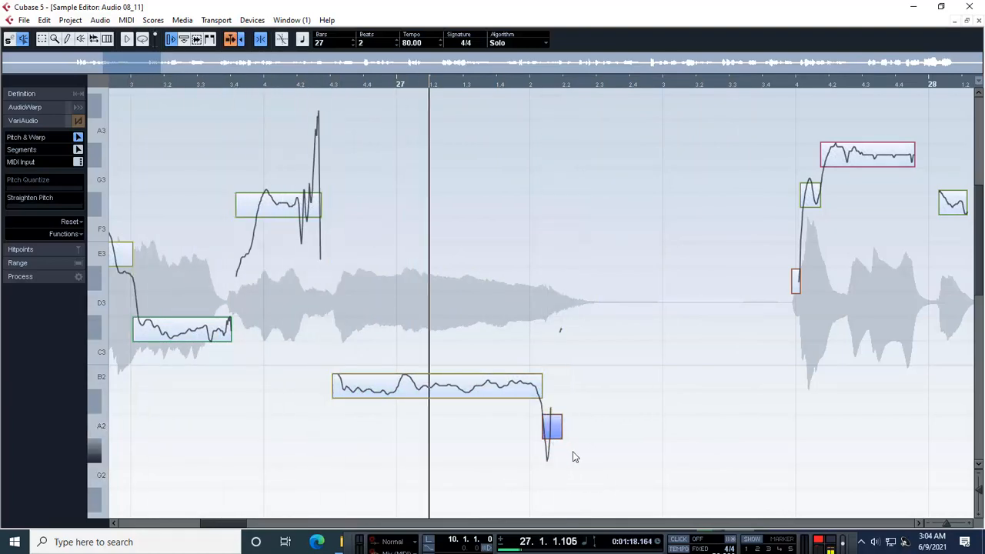
{"action": "mouse_move", "coordinate": [228, 525]}
{"action": "left_mouse_down"}
{"action": "mouse_move", "coordinate": [254, 525]}
{"action": "mouse_move", "coordinate": [237, 523]}
{"action": "left_mouse_up"}
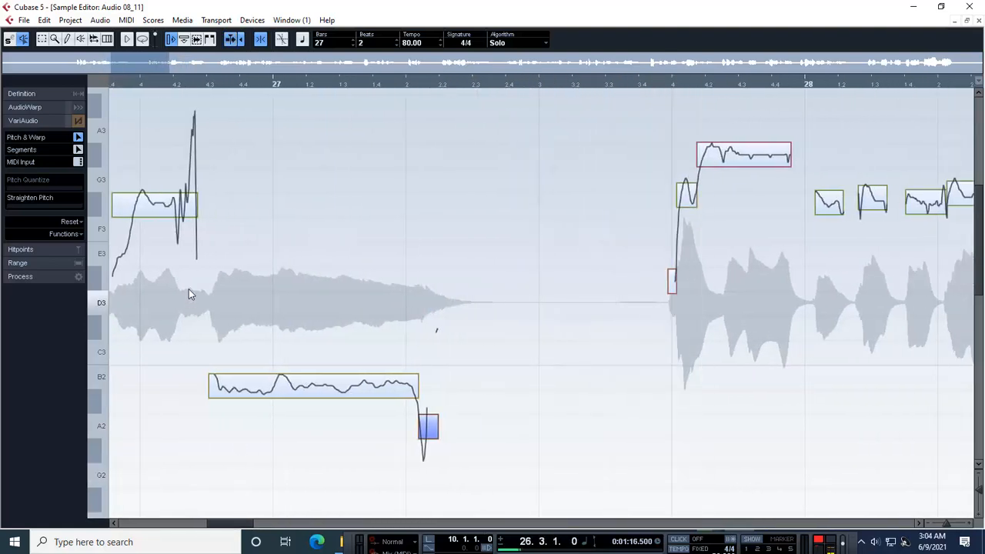
- Select the long note at bar 27 and play the vocal through to bar 29 to check its tuning
{"action": "left_click", "coordinate": [228, 385]}
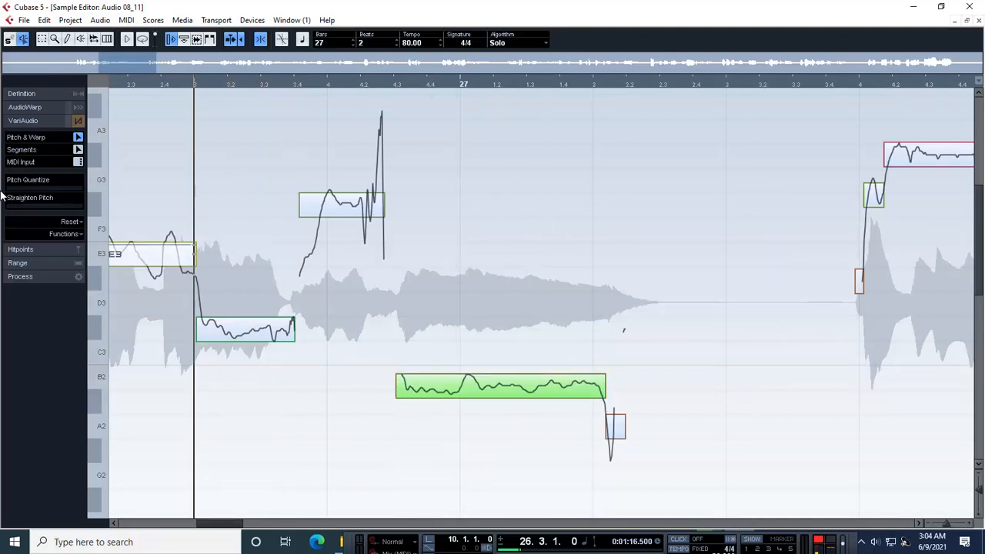
{"action": "mouse_move", "coordinate": [4, 194]}
{"action": "left_mouse_down"}
{"action": "mouse_move", "coordinate": [44, 190]}
{"action": "mouse_move", "coordinate": [6, 195]}
{"action": "left_mouse_up"}
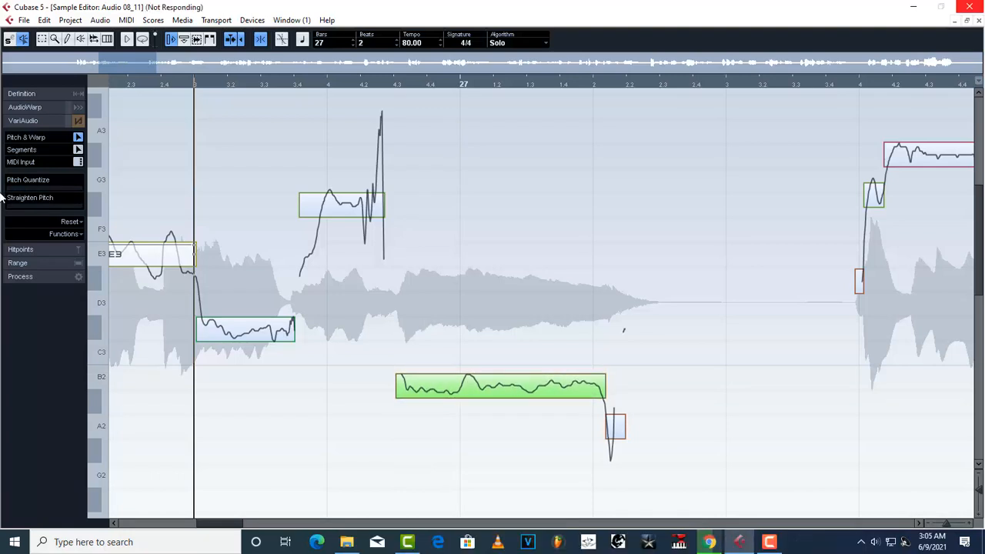
{"action": "key", "text": "space"}
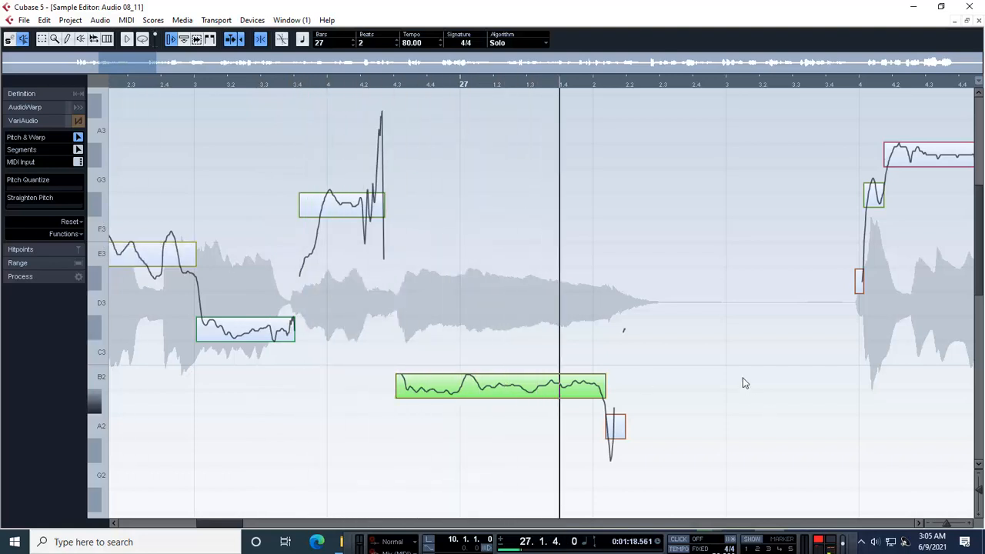
{"action": "left_click_drag", "start_coordinate": [220, 523], "coordinate": [265, 524]}
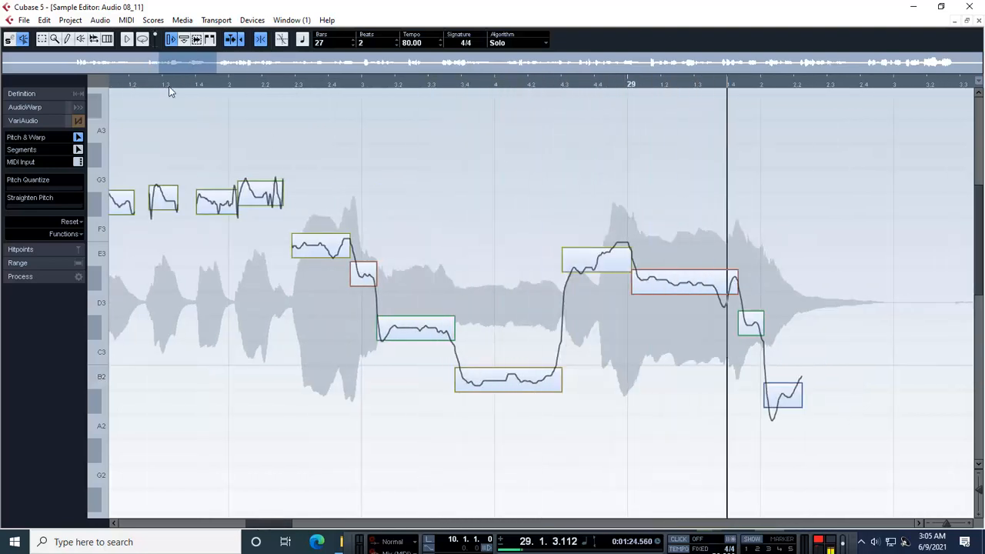
- Correct the first two notes of the phrase before bar 28 beat 3, tuning them to E3 and D#3
{"action": "left_click", "coordinate": [326, 255]}
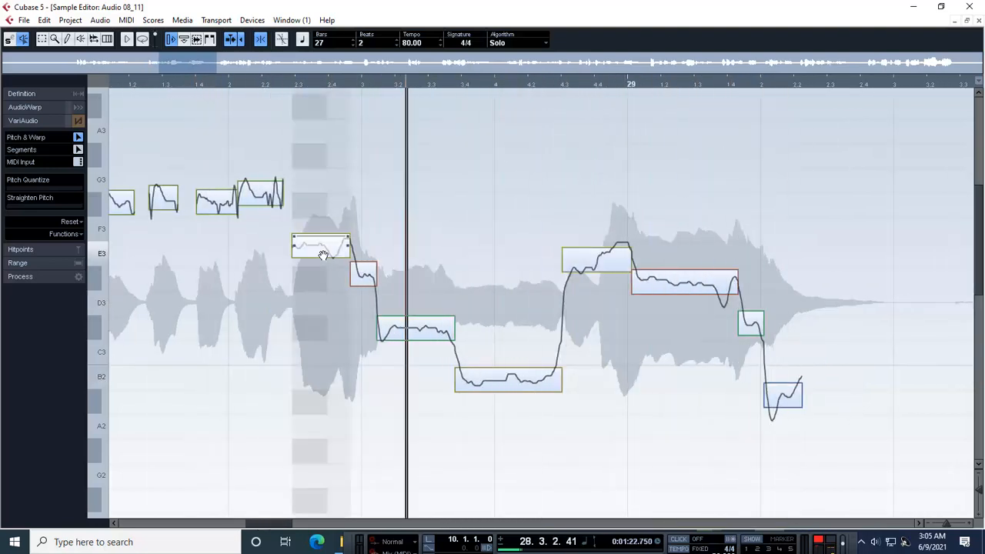
{"action": "left_click_drag", "start_coordinate": [326, 255], "coordinate": [326, 262]}
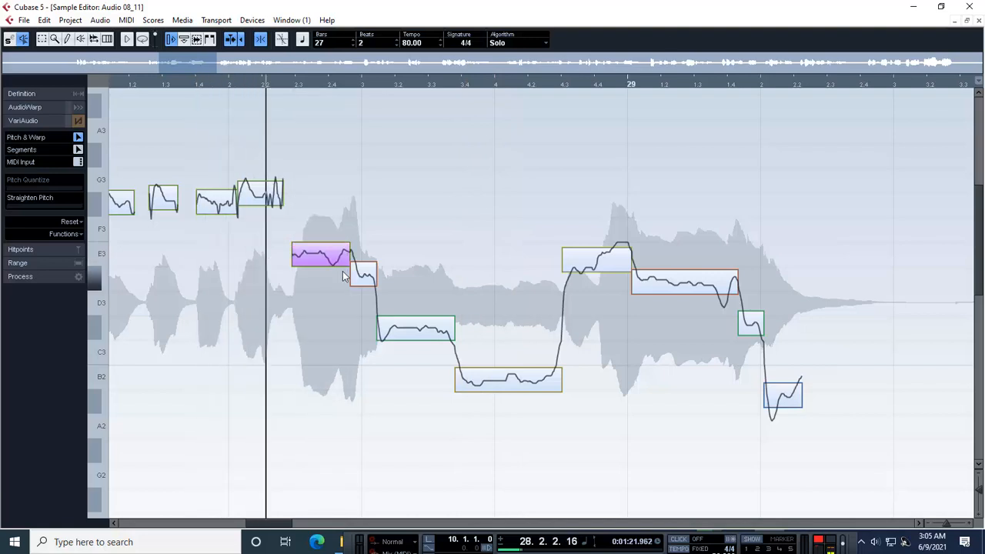
{"action": "left_click", "coordinate": [334, 264]}
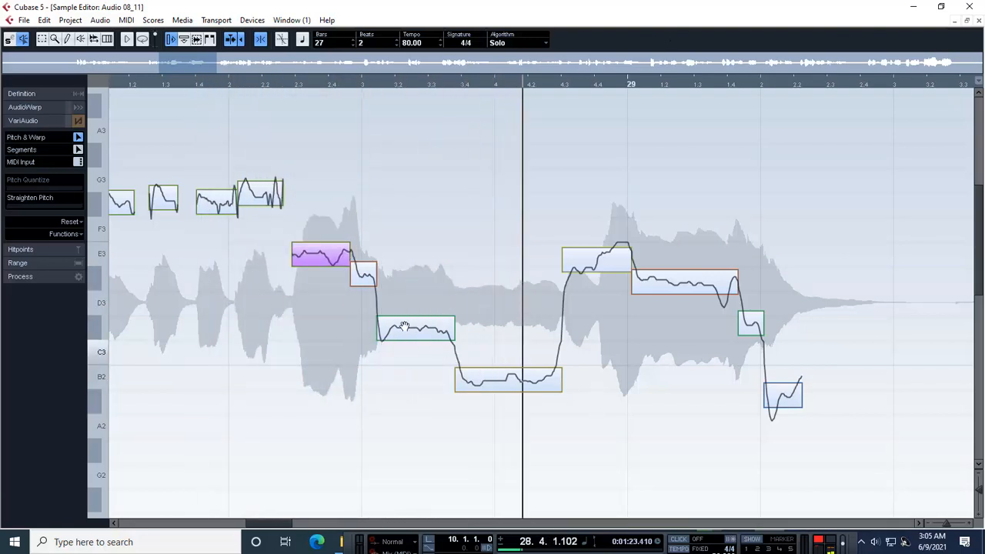
{"action": "left_click", "coordinate": [361, 276]}
- Tune the rest of the phrase into bar 29: the low note to B2, the next to E3, and the final two to C#3 and A#2
{"action": "left_click", "coordinate": [523, 380]}
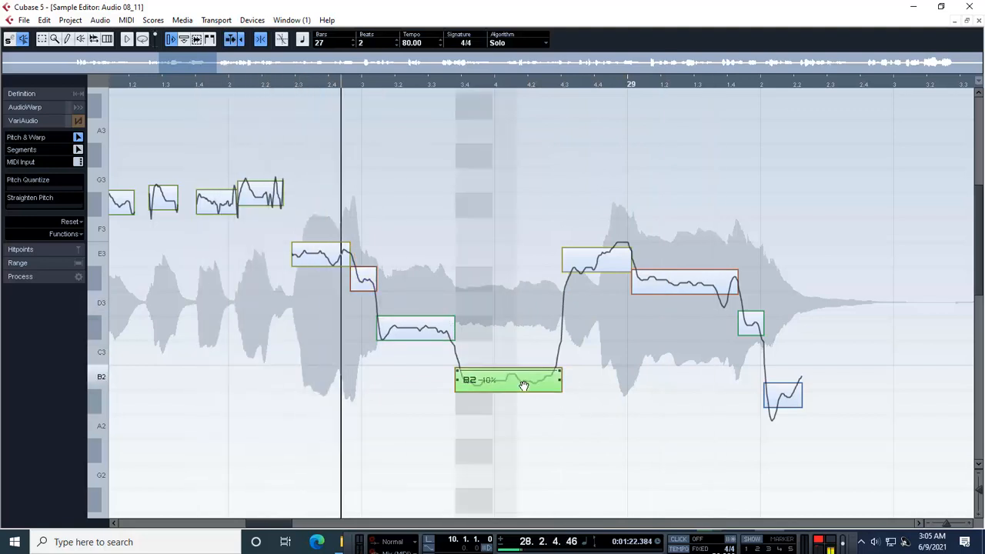
{"action": "left_click", "coordinate": [617, 267]}
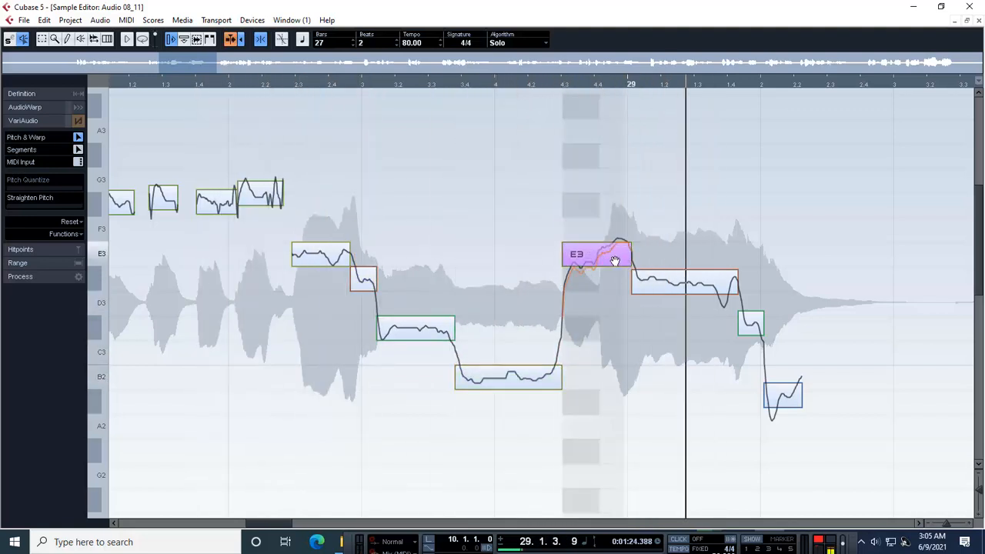
{"action": "left_click", "coordinate": [750, 327]}
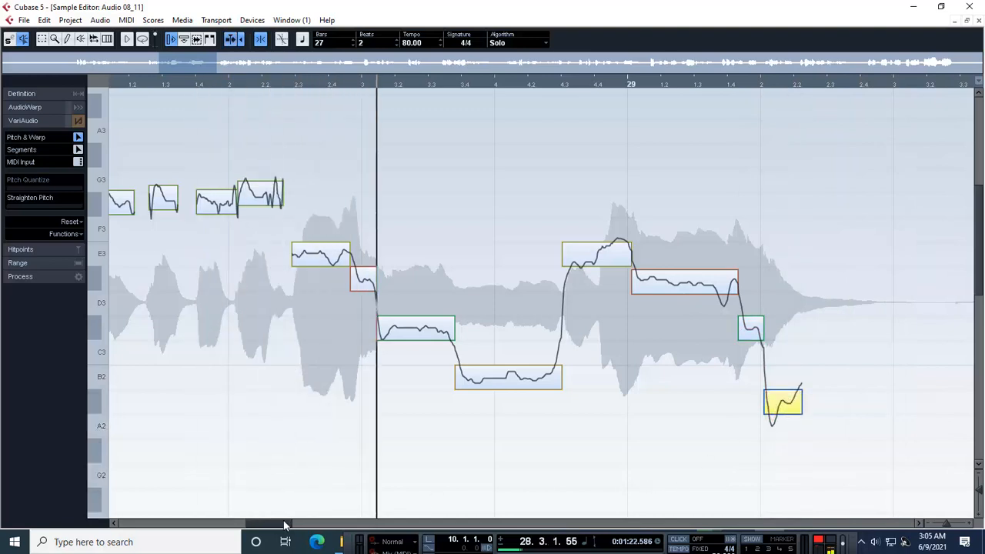
- Tune the long note at the start of bar 29 to D#3 and play back the phrase
{"action": "left_click_drag", "start_coordinate": [283, 524], "coordinate": [299, 526]}
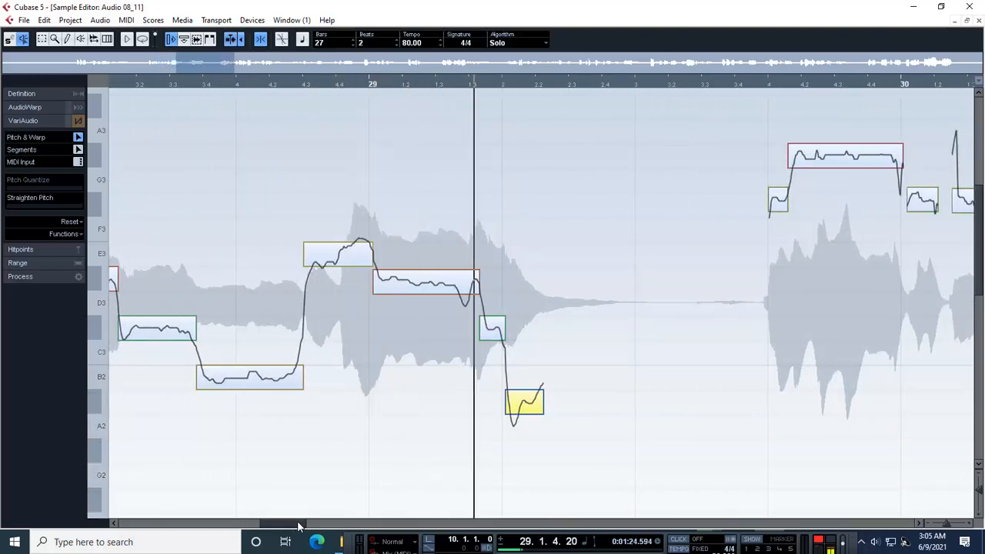
{"action": "key", "text": "space"}
{"action": "key", "text": "space"}
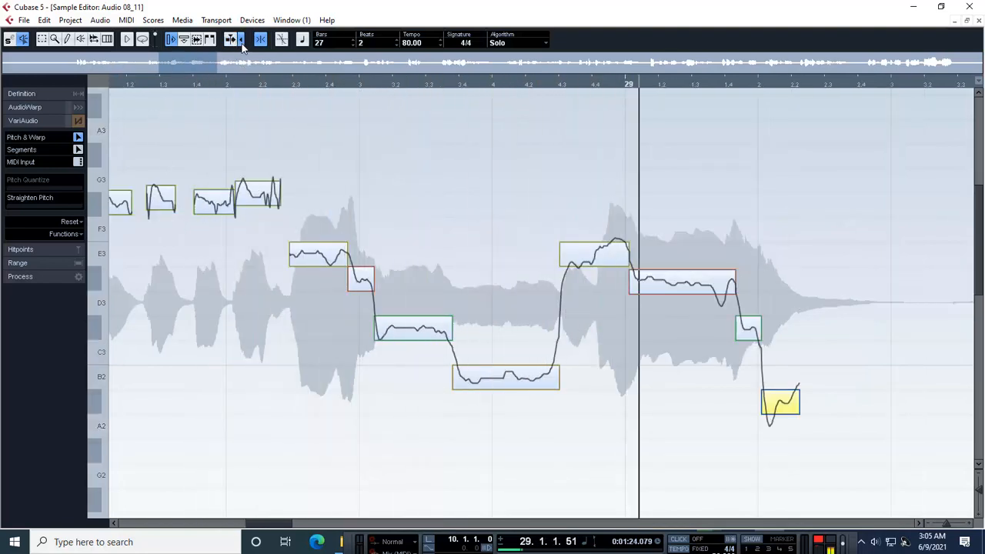
{"action": "key", "text": "space"}
{"action": "left_click", "coordinate": [673, 288]}
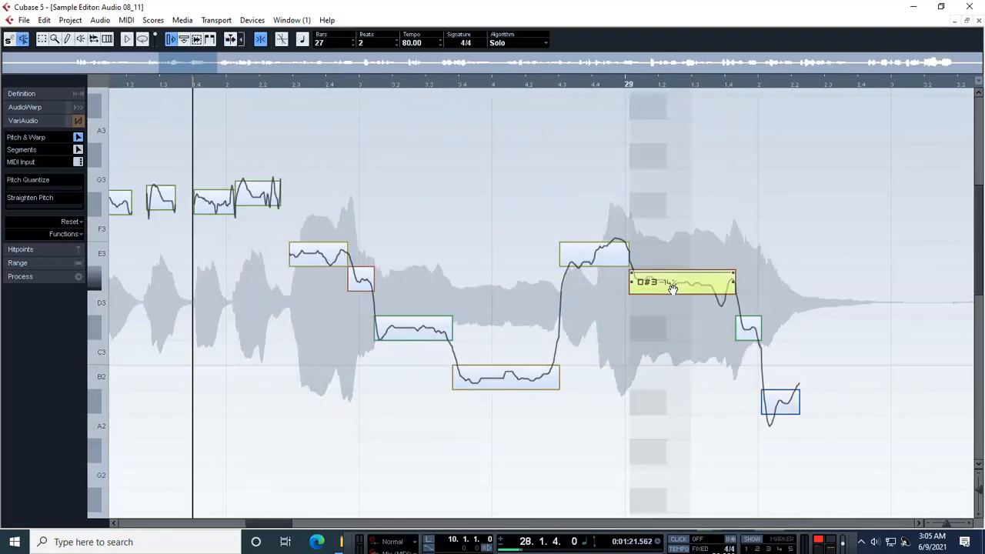
{"action": "key", "text": "space"}
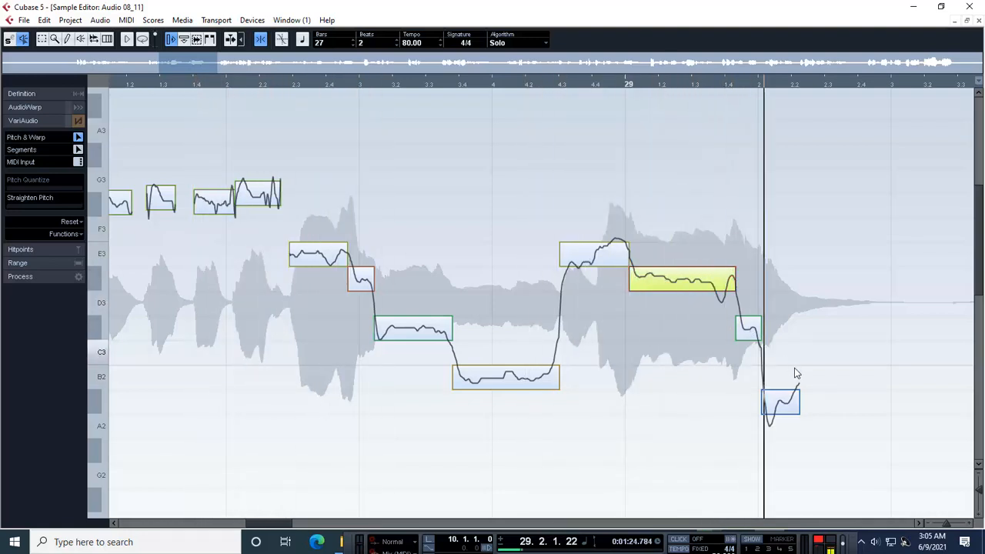
- Tune the note around bar 32 beat 3 to C#3 and the two adjoining notes after it to B2
{"action": "left_click_drag", "start_coordinate": [289, 526], "coordinate": [409, 521]}
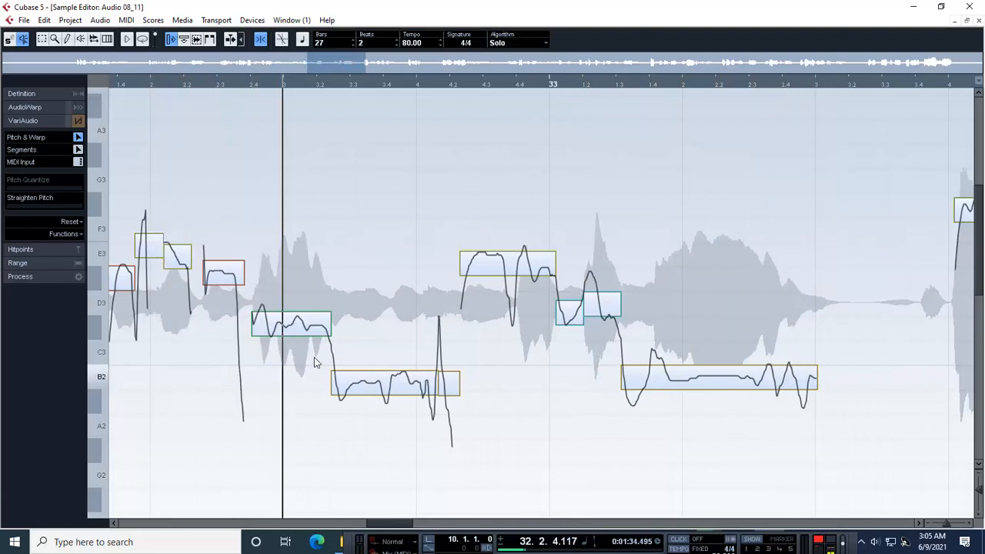
{"action": "left_click", "coordinate": [303, 337]}
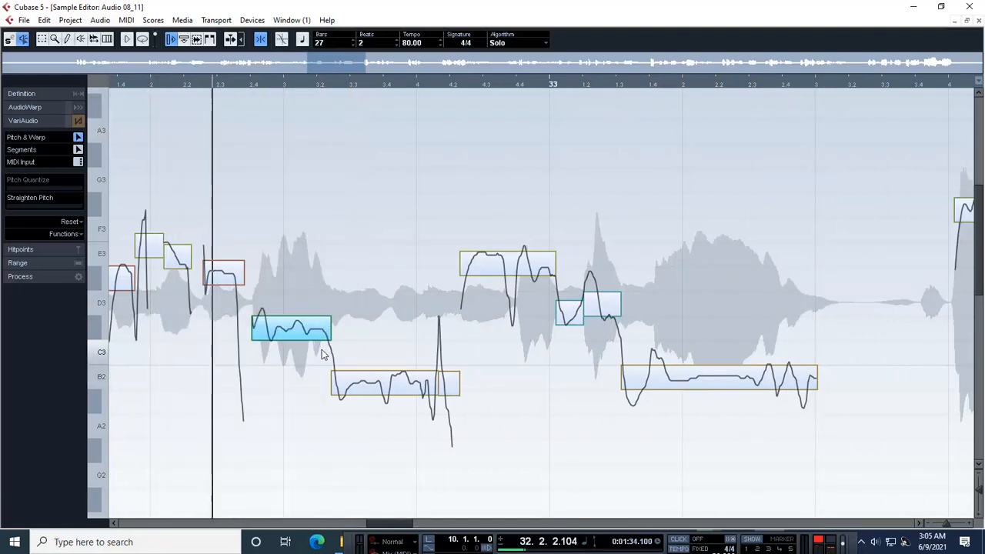
{"action": "left_click_drag", "start_coordinate": [425, 393], "coordinate": [454, 385]}
{"action": "key", "text": "space"}
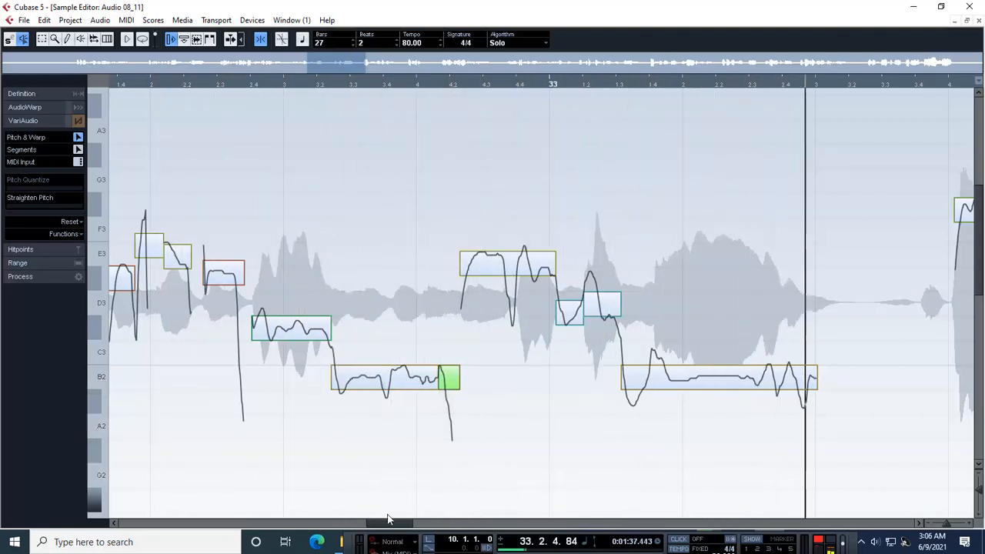
- Tune the short note at bar 33 beat 4 to F#3 and adjust the long note around bar 34 beat 3
{"action": "left_click_drag", "start_coordinate": [378, 524], "coordinate": [418, 524]}
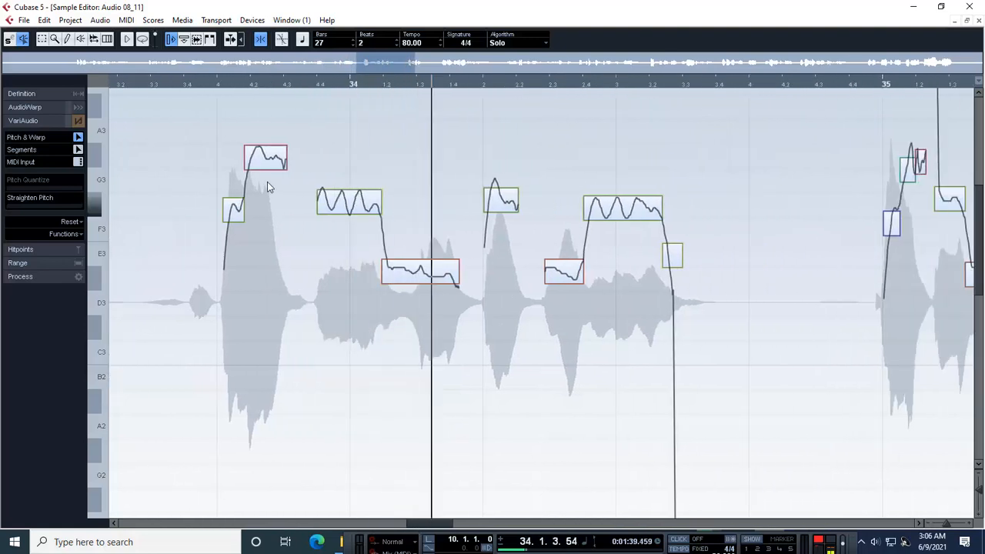
{"action": "left_click_drag", "start_coordinate": [234, 210], "coordinate": [233, 204]}
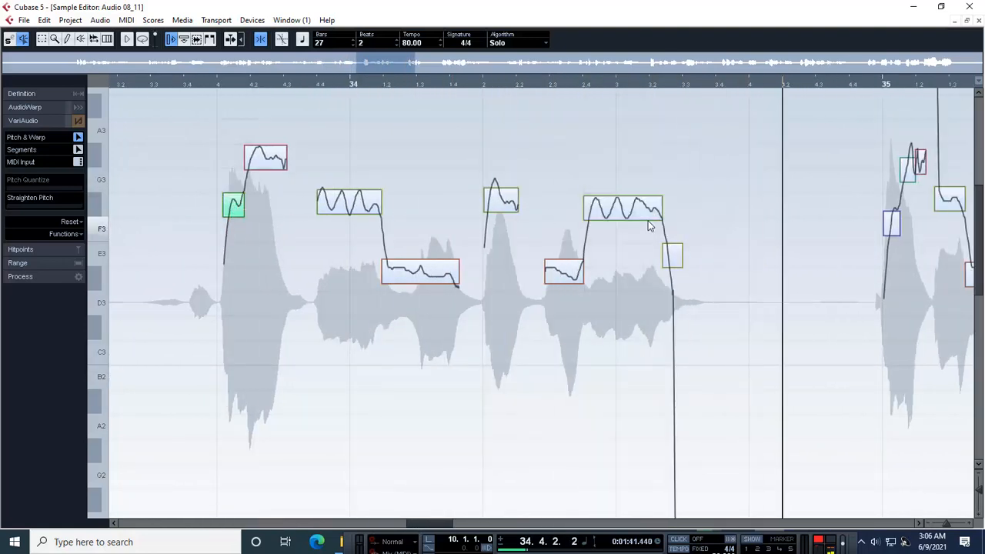
{"action": "left_click_drag", "start_coordinate": [649, 225], "coordinate": [649, 222]}
- Correct the phrase leading through bar 36, tuning its opening and middle notes to D#3 and the long last note to F#3, and audition it
{"action": "left_click_drag", "start_coordinate": [412, 524], "coordinate": [475, 527]}
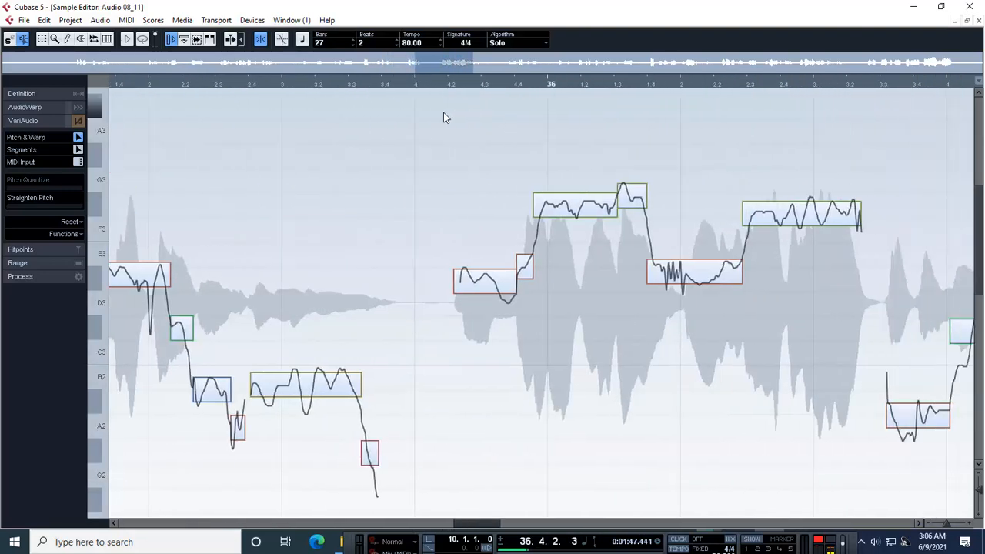
{"action": "left_click", "coordinate": [479, 291]}
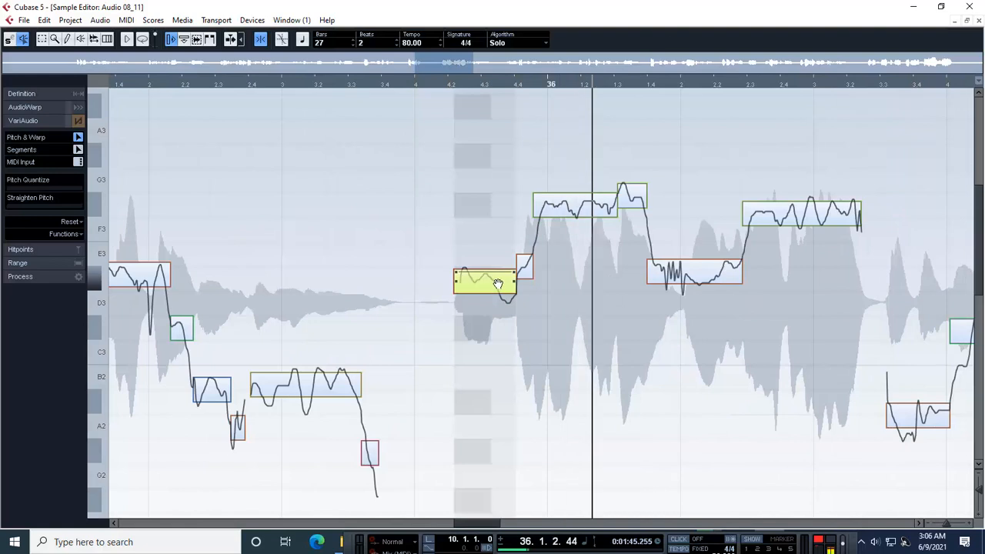
{"action": "key", "text": "space"}
{"action": "left_click", "coordinate": [569, 210]}
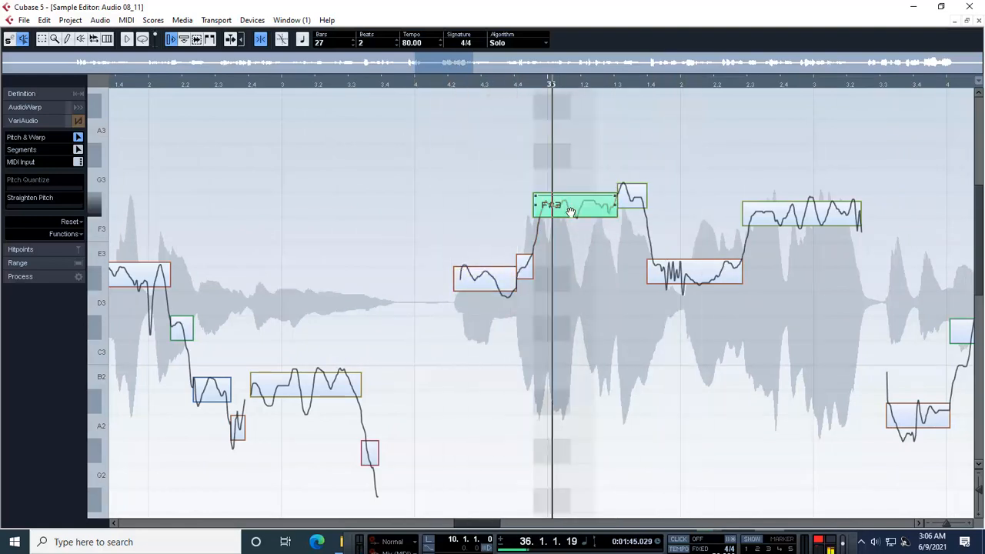
{"action": "left_click", "coordinate": [715, 283]}
{"action": "left_click", "coordinate": [767, 217]}
{"action": "key", "text": "space"}
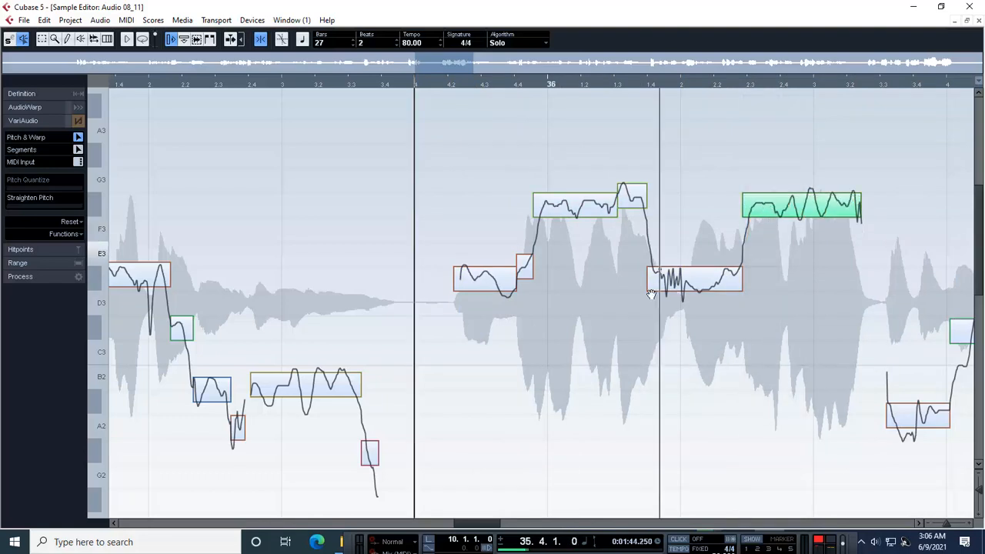
{"action": "key", "text": "space"}
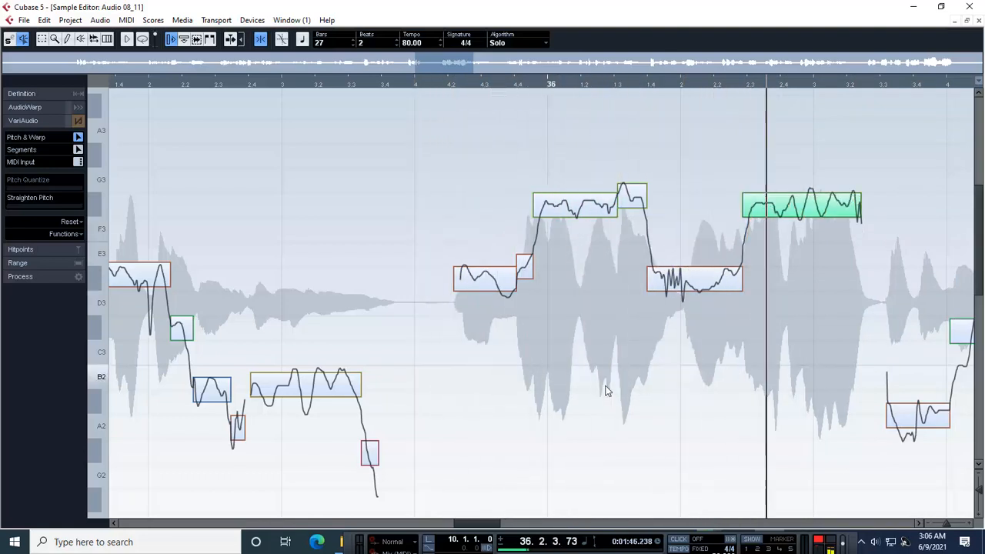
- Tune the low note before bar 36 beat 4 to A#2 and the note on beat 4 to C#3
{"action": "left_click_drag", "start_coordinate": [476, 525], "coordinate": [496, 526]}
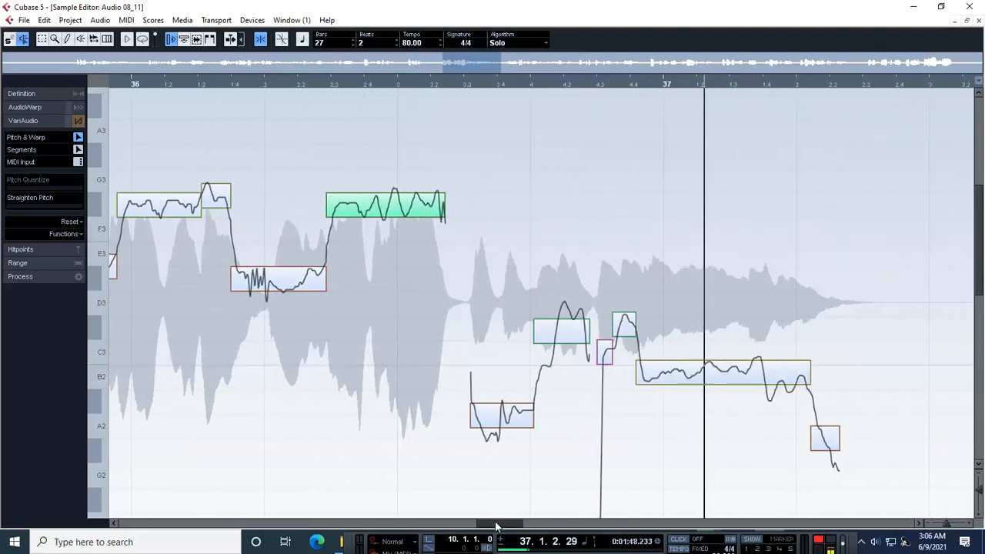
{"action": "key", "text": "space"}
{"action": "left_click_drag", "start_coordinate": [504, 424], "coordinate": [504, 409]}
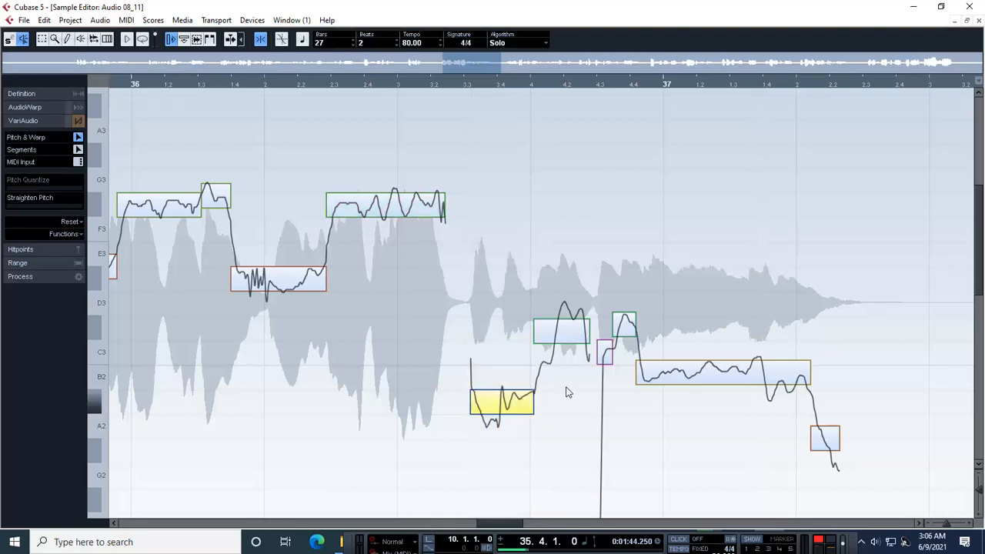
{"action": "key", "text": "space"}
{"action": "left_click_drag", "start_coordinate": [565, 339], "coordinate": [565, 331]}
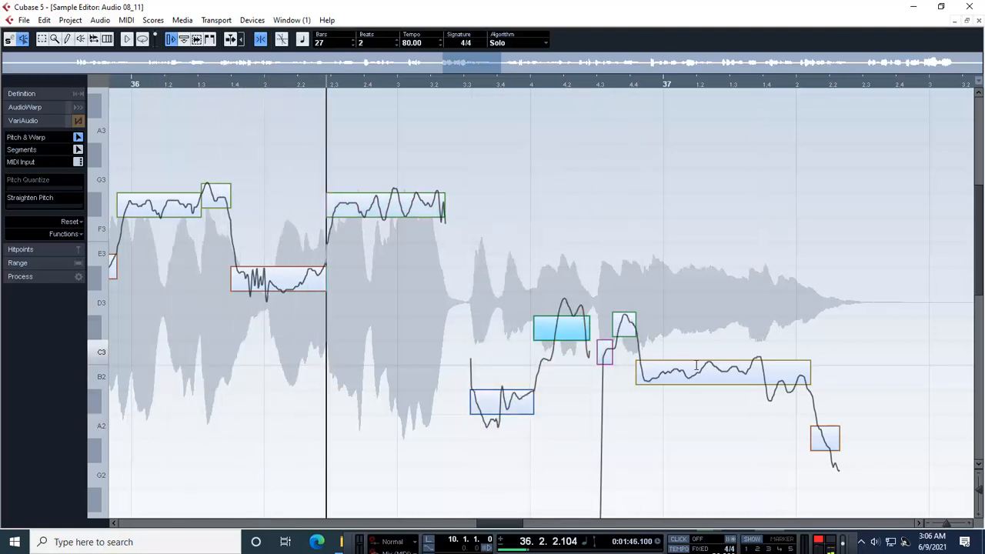
{"action": "key", "text": "space"}
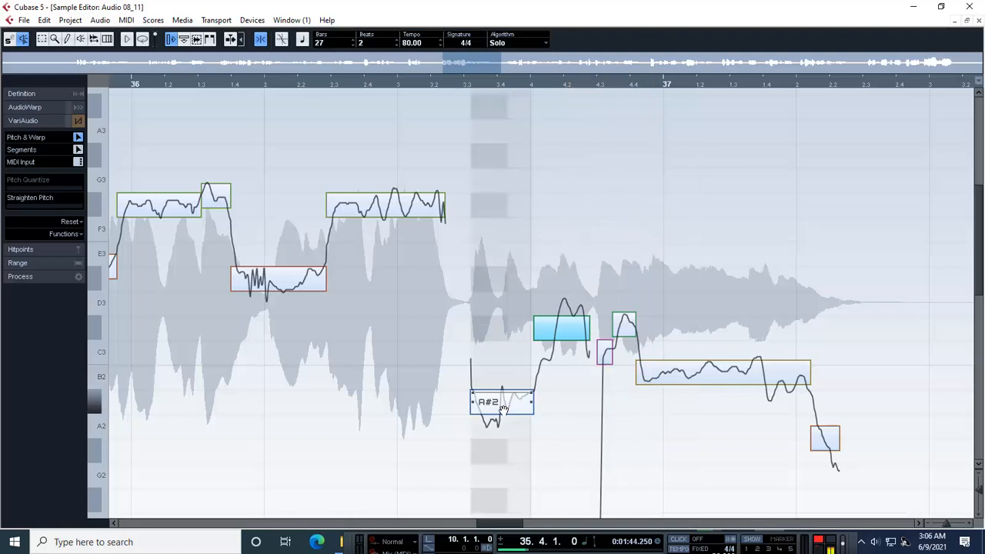
- Try the low note before bar 36 beat 4 at B2, return it to A#2, and compare by playback
{"action": "left_click_drag", "start_coordinate": [504, 409], "coordinate": [502, 364]}
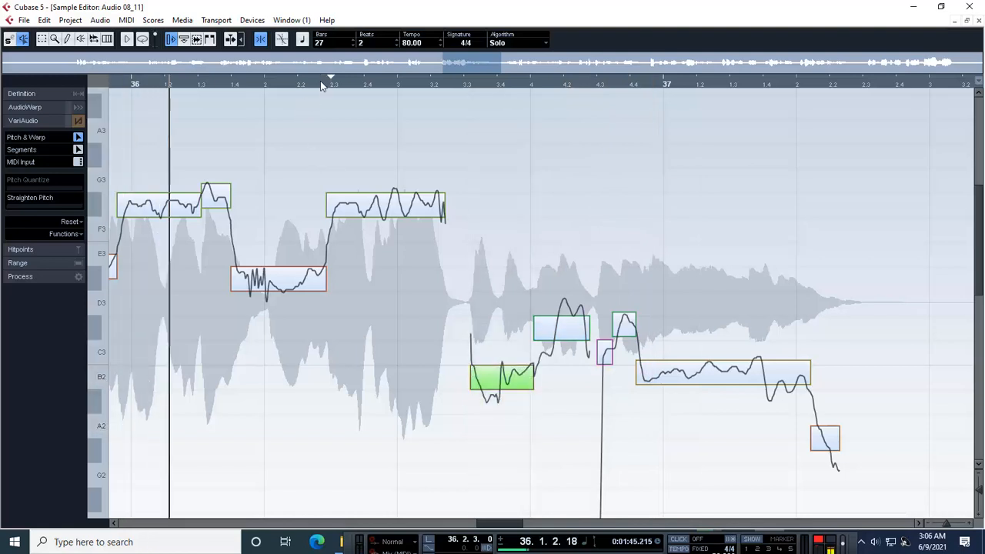
{"action": "left_click", "coordinate": [501, 380]}
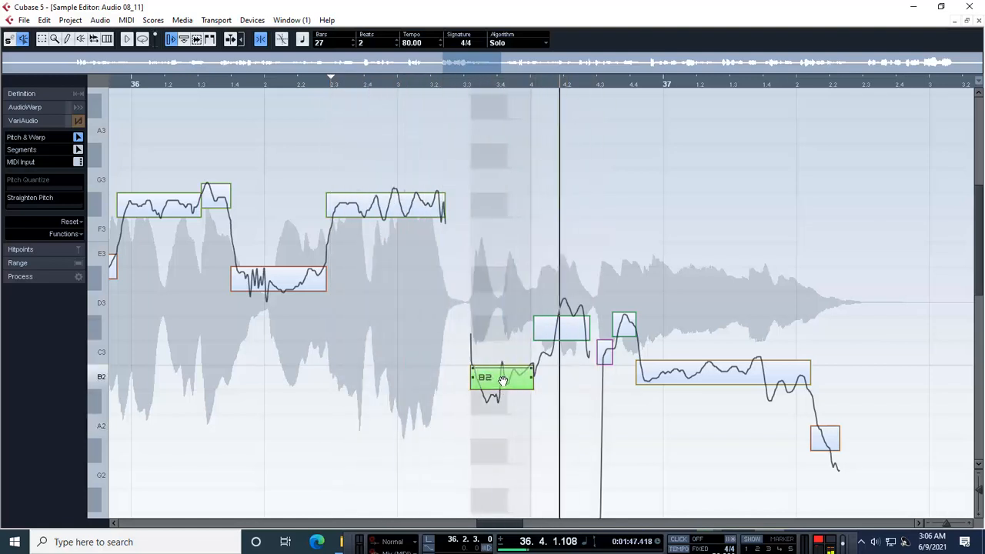
{"action": "left_click_drag", "start_coordinate": [502, 380], "coordinate": [505, 406]}
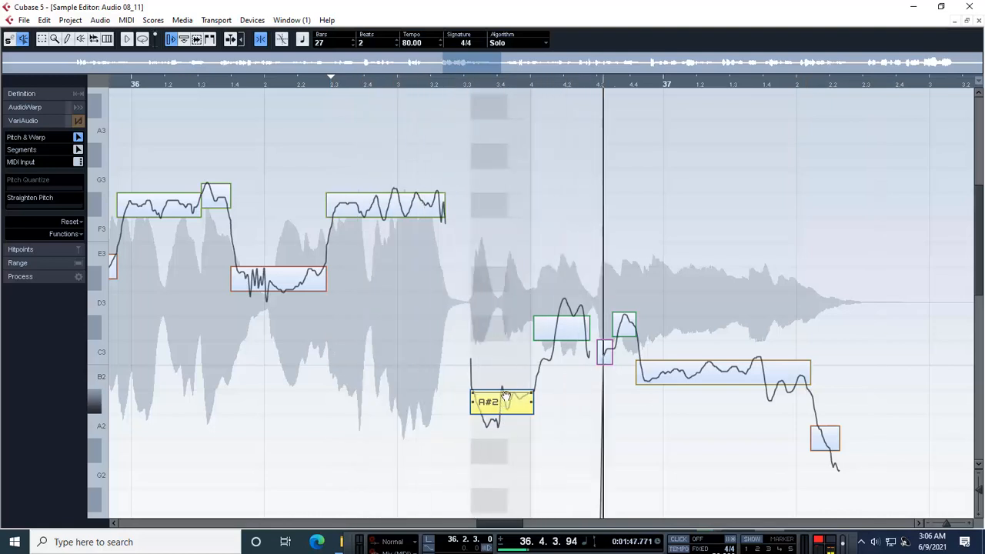
{"action": "key", "text": "space"}
{"action": "key", "text": "space"}
{"action": "key", "text": "space"}
{"action": "mouse_move", "coordinate": [513, 403]}
{"action": "left_mouse_down"}
{"action": "mouse_move", "coordinate": [508, 393]}
{"action": "mouse_move", "coordinate": [509, 418]}
{"action": "left_mouse_up"}
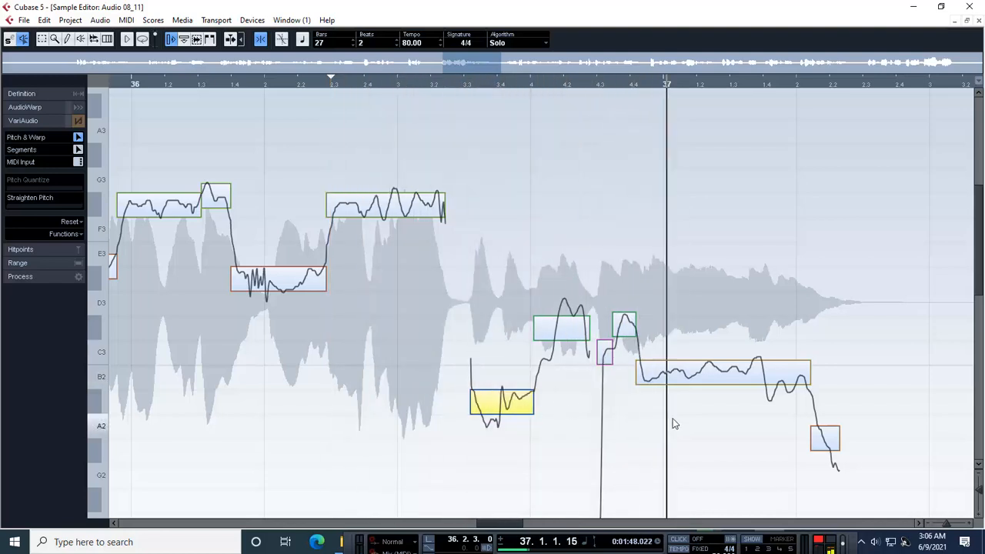
- Tune the short note just before bar 37 to C#3 and the long note after it to B2, and return playback to the left locator
{"action": "left_click", "coordinate": [623, 331]}
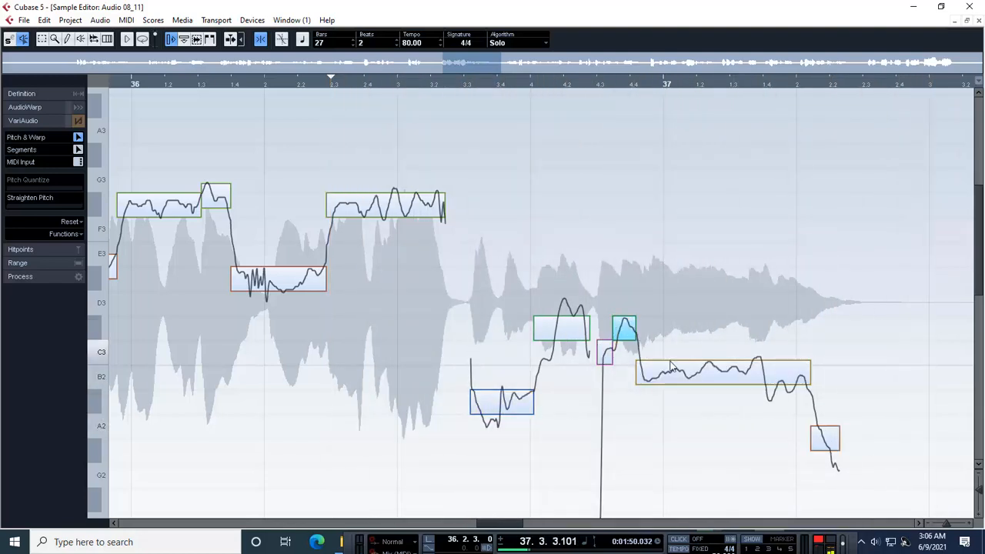
{"action": "left_click_drag", "start_coordinate": [680, 376], "coordinate": [682, 389]}
{"action": "key", "text": "KP_1"}
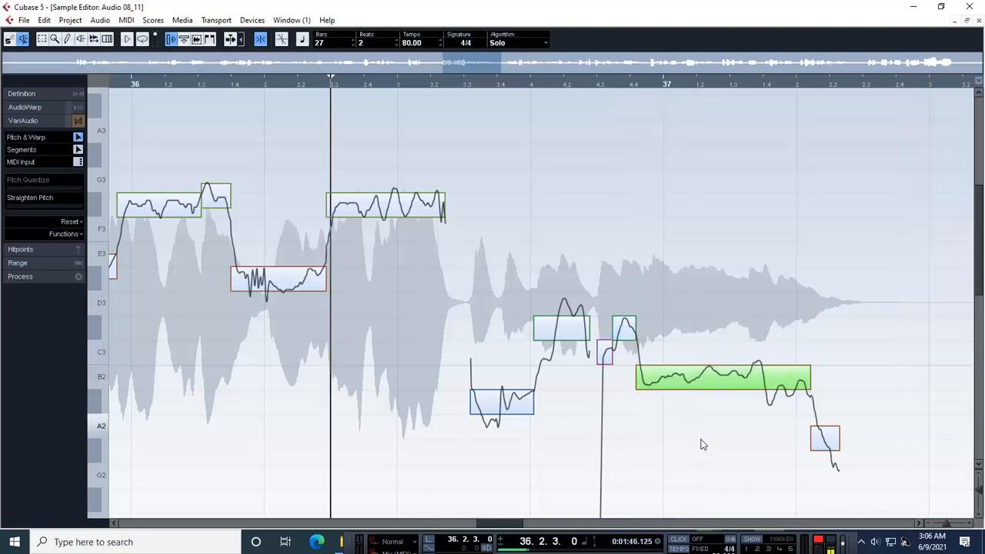
- Tune the long note at bar 37 beat 4 to B2 and play back the phrase through bar 38
{"action": "left_click_drag", "start_coordinate": [513, 522], "coordinate": [551, 523]}
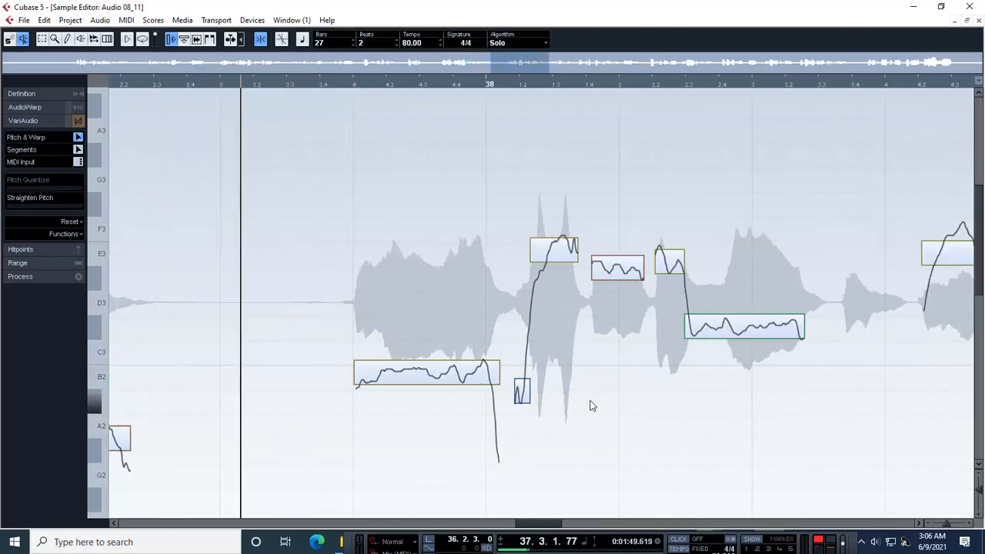
{"action": "left_click", "coordinate": [441, 376]}
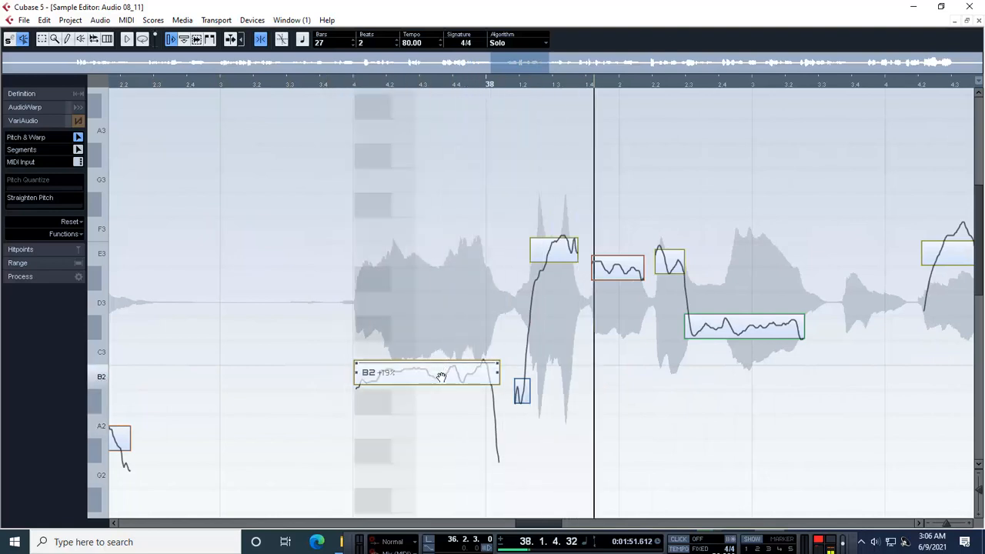
{"action": "left_click_drag", "start_coordinate": [441, 377], "coordinate": [441, 379]}
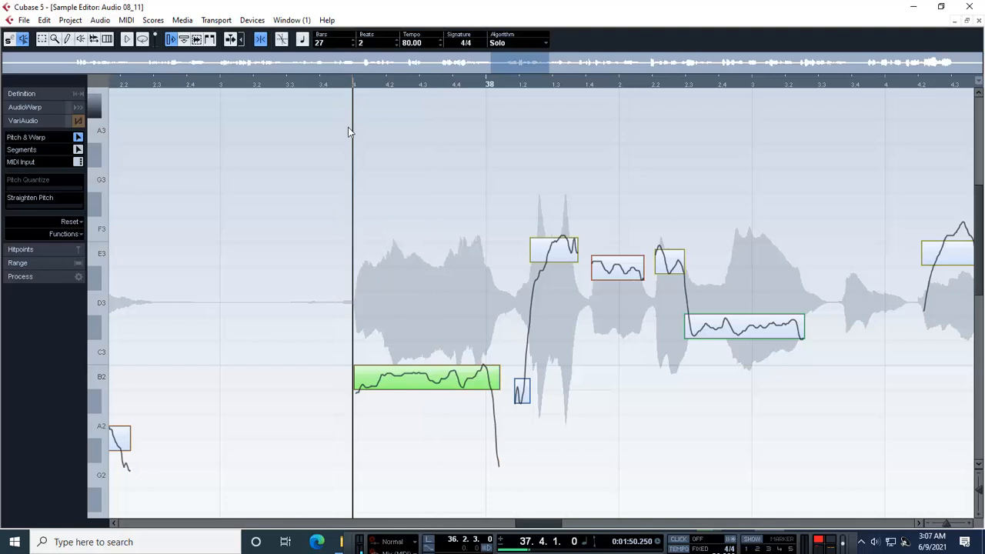
{"action": "key", "text": "space"}
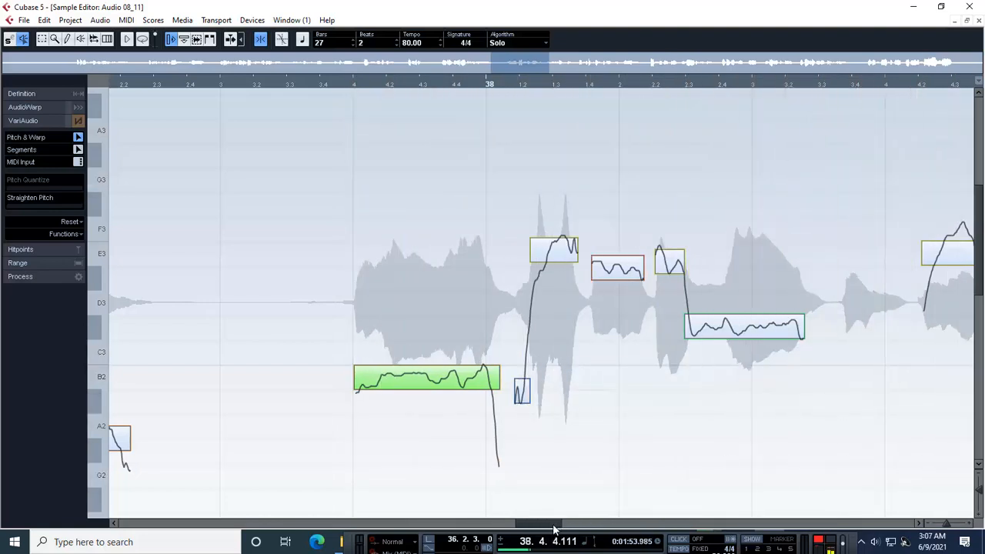
{"action": "left_click_drag", "start_coordinate": [553, 524], "coordinate": [589, 525]}
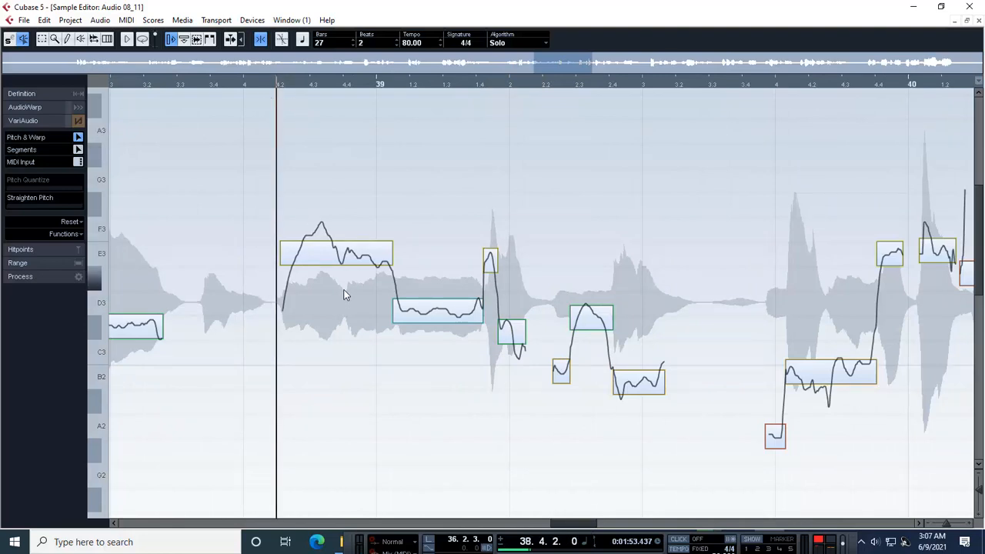
- Tune the long note just before bar 39 to D#3 and play the phrase back from bar 38 beat 3
{"action": "left_click", "coordinate": [340, 256]}
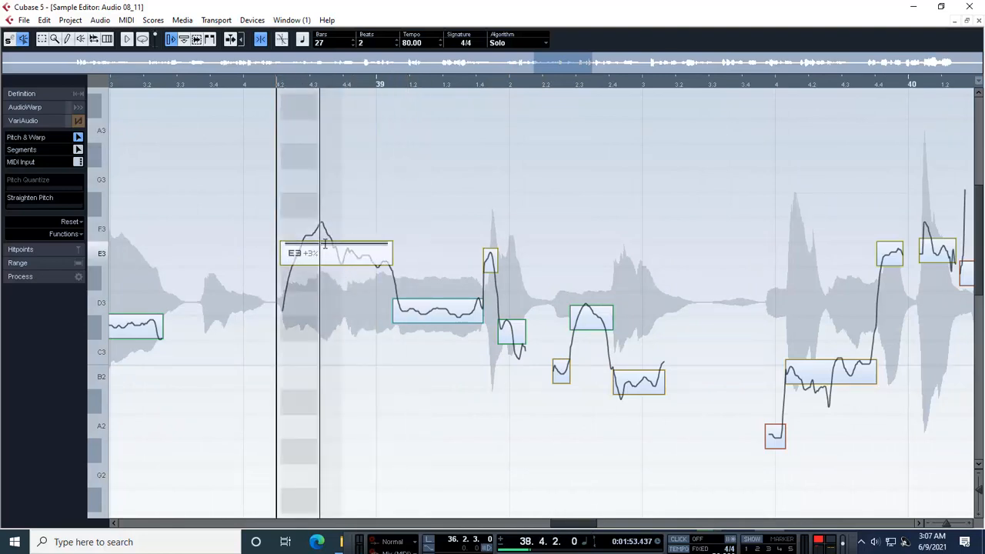
{"action": "left_click_drag", "start_coordinate": [339, 257], "coordinate": [336, 276]}
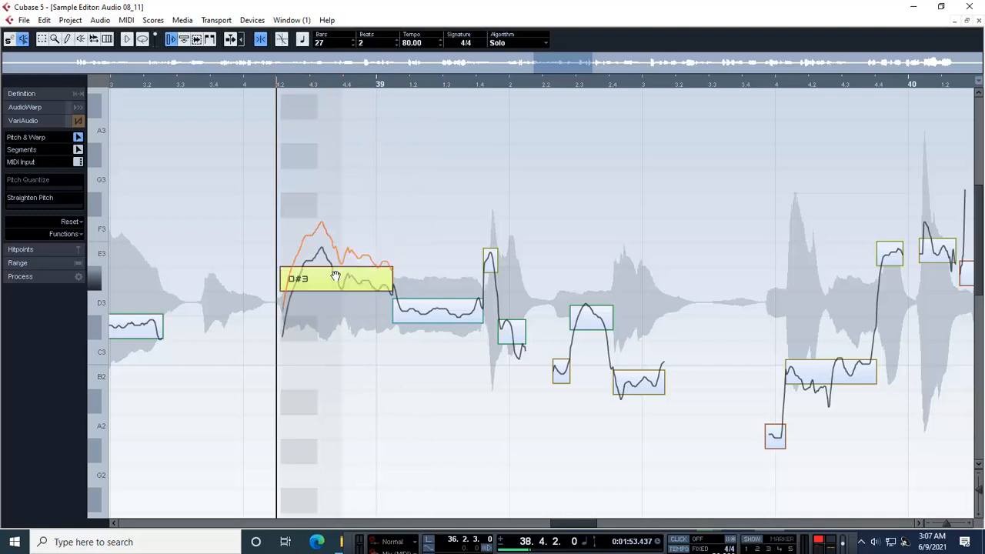
{"action": "key", "text": "space"}
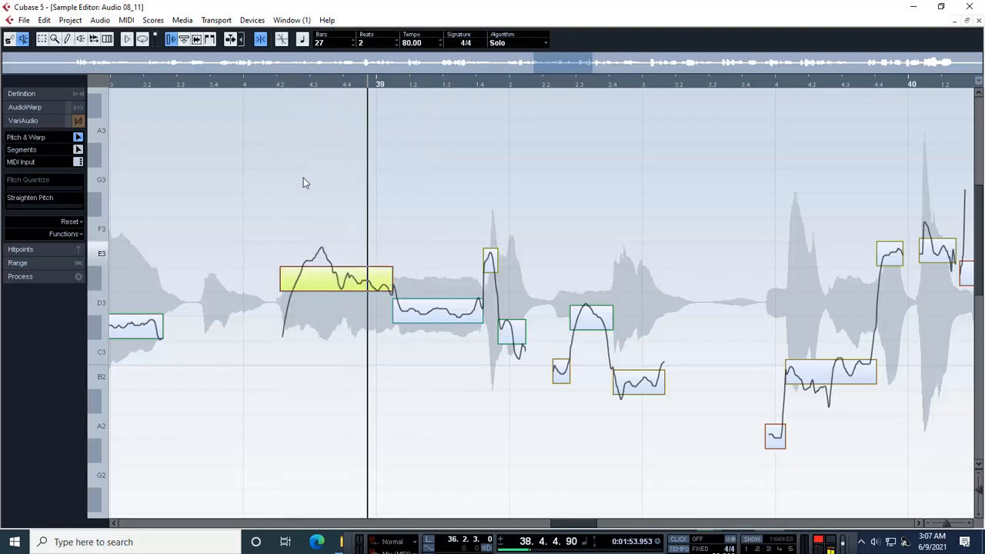
{"action": "left_click", "coordinate": [176, 84]}
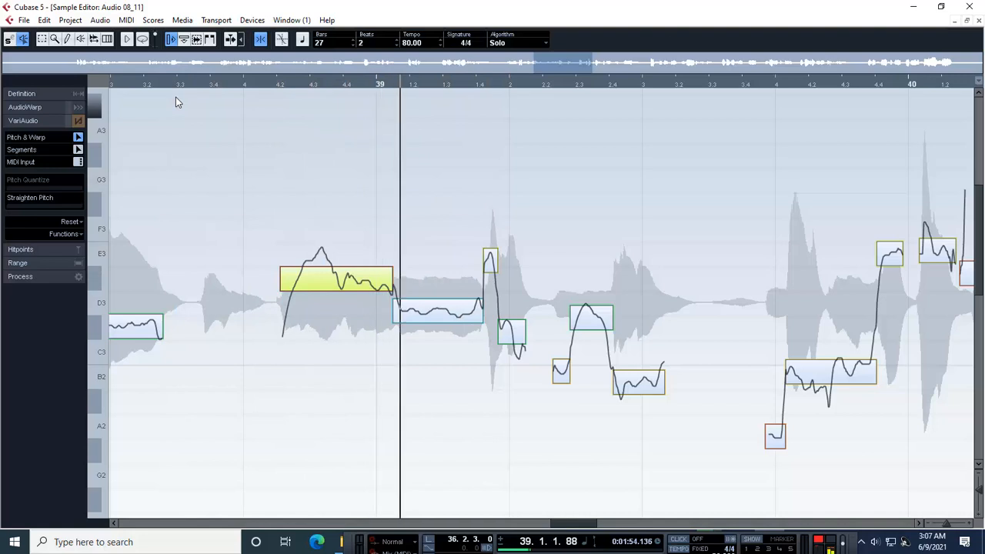
- Tune the long note starting just after bar 39 to C#3 and listen to the phrase
{"action": "left_click", "coordinate": [457, 318]}
{"action": "key", "text": "space"}
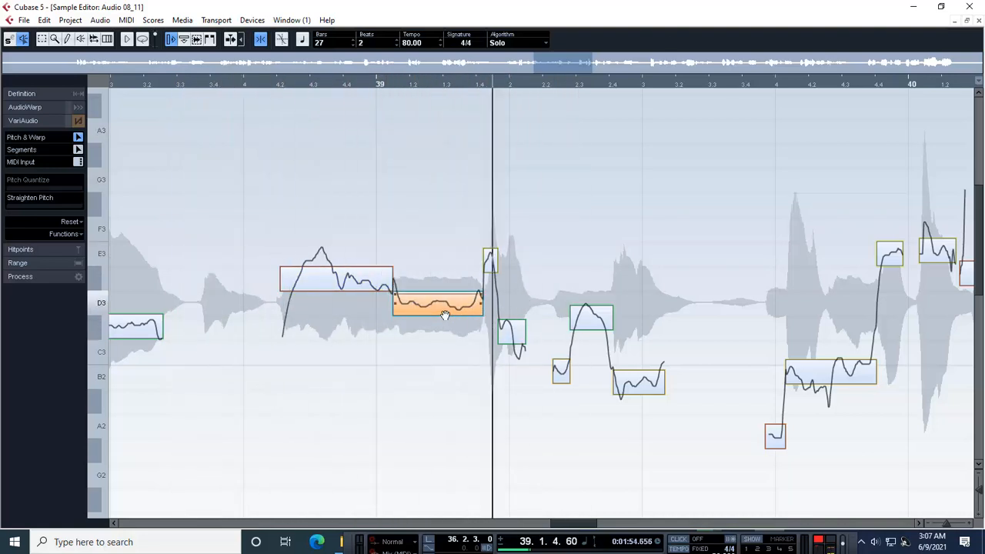
{"action": "key", "text": "space"}
{"action": "left_click_drag", "start_coordinate": [462, 306], "coordinate": [463, 331]}
{"action": "key", "text": "space"}
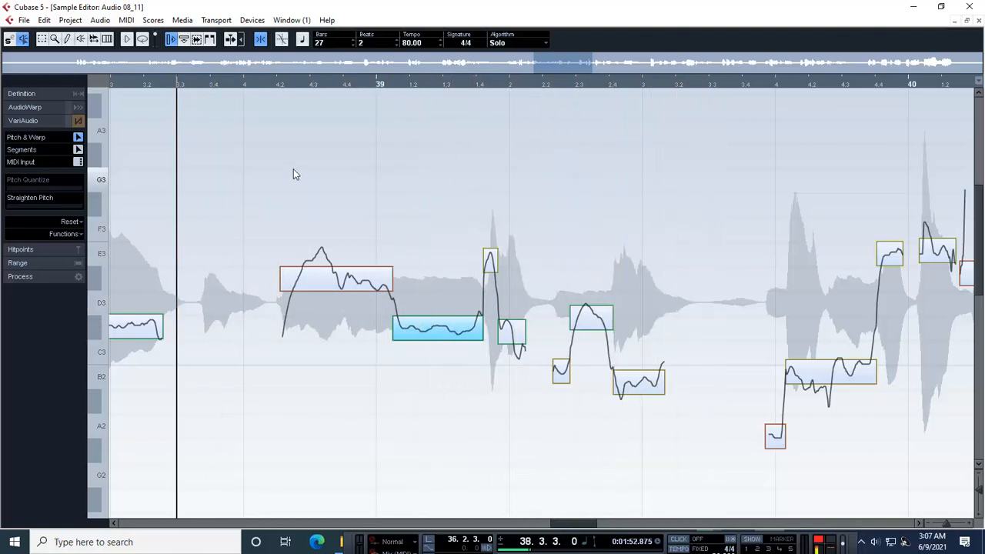
- Try resetting the pitch changes of the note just after bar 39, and undo the reset
{"action": "left_click", "coordinate": [272, 88]}
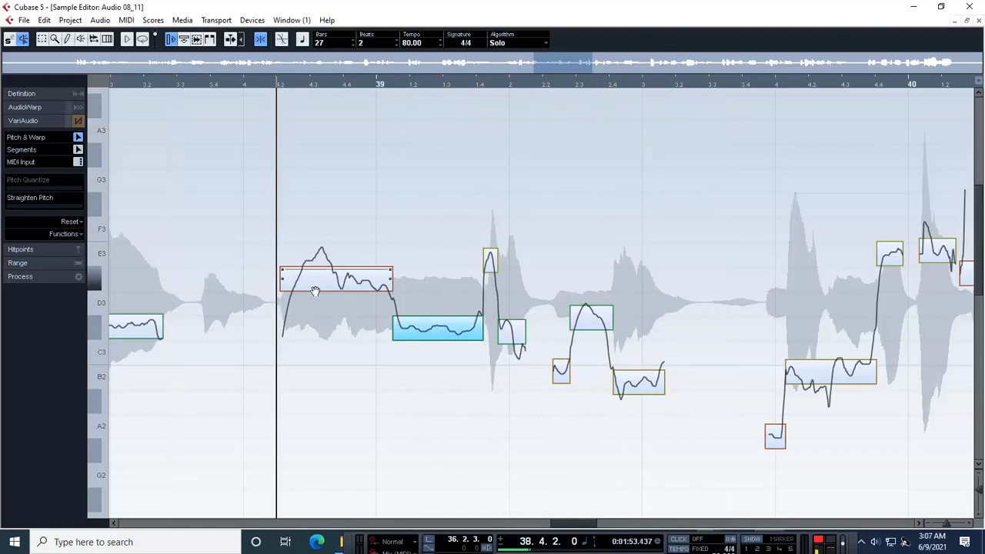
{"action": "left_click", "coordinate": [76, 219]}
{"action": "left_click", "coordinate": [70, 236]}
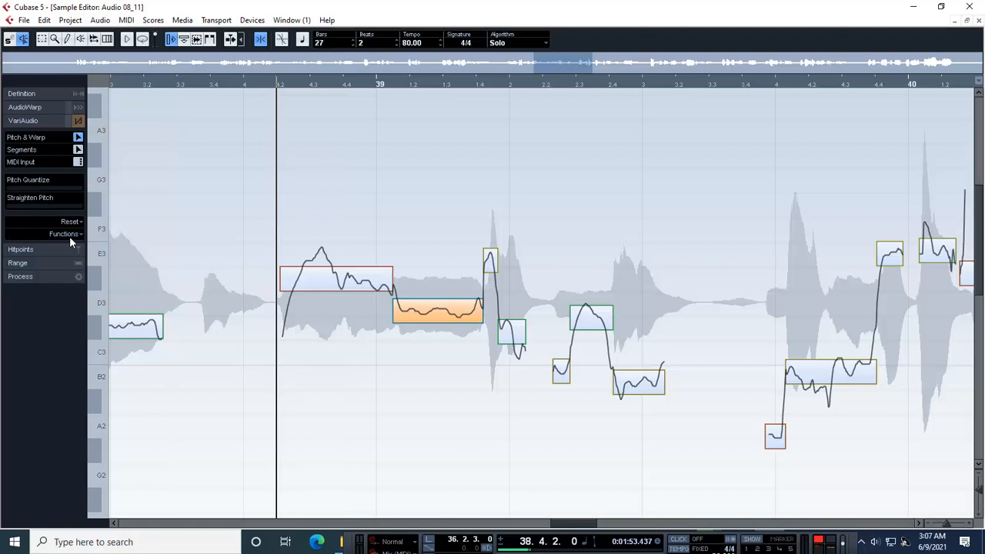
{"action": "key", "text": "ctrl+z"}
- Reset the pitch of the long note before bar 39, listen to the original, and retune it to D#3
{"action": "left_click", "coordinate": [291, 279]}
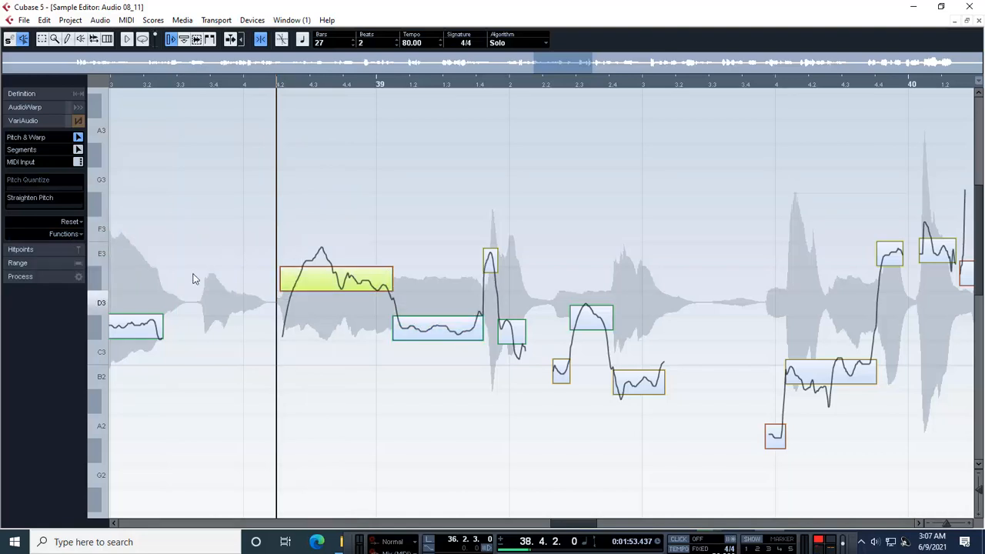
{"action": "left_click", "coordinate": [77, 220]}
{"action": "left_click", "coordinate": [81, 236]}
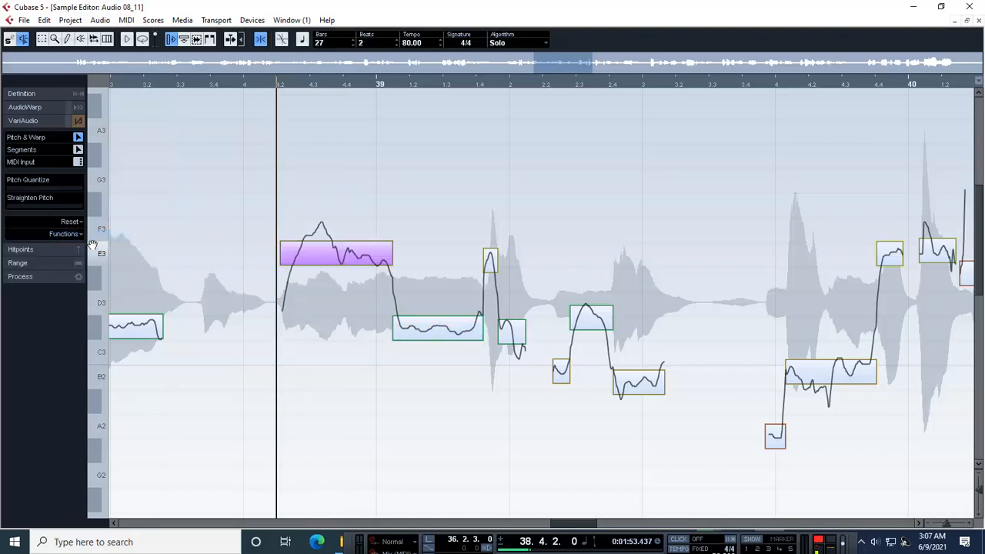
{"action": "key", "text": "space"}
{"action": "key", "text": "space"}
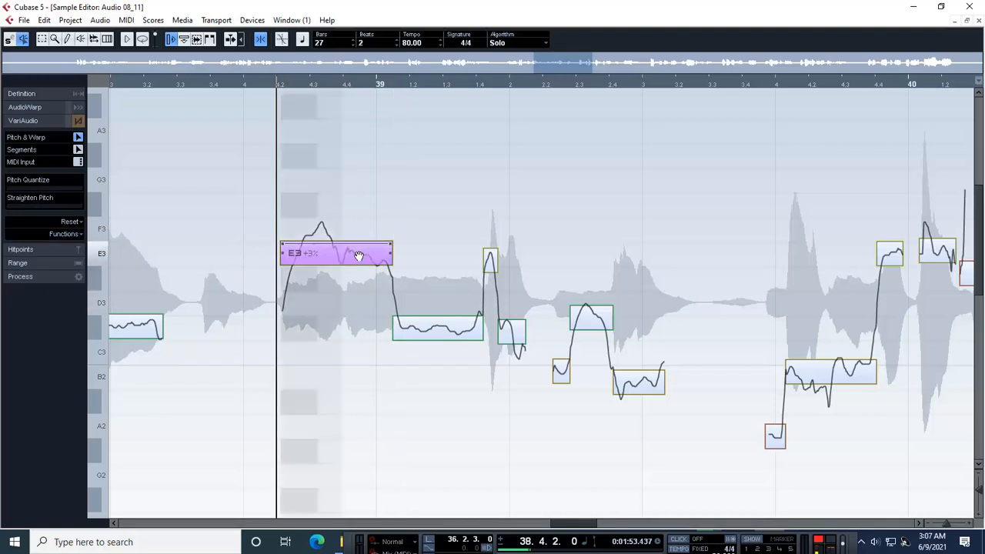
{"action": "left_click_drag", "start_coordinate": [359, 256], "coordinate": [356, 280]}
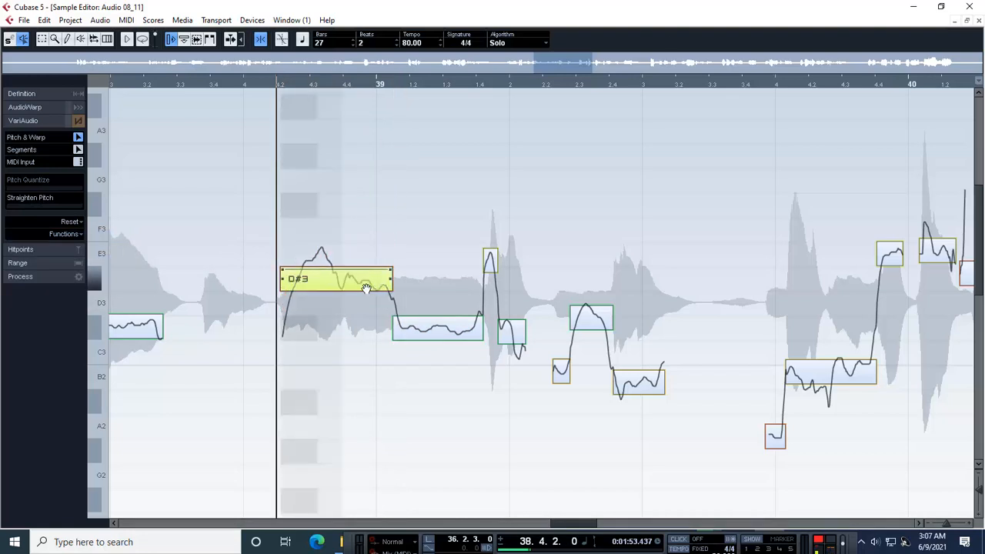
{"action": "key", "text": "space"}
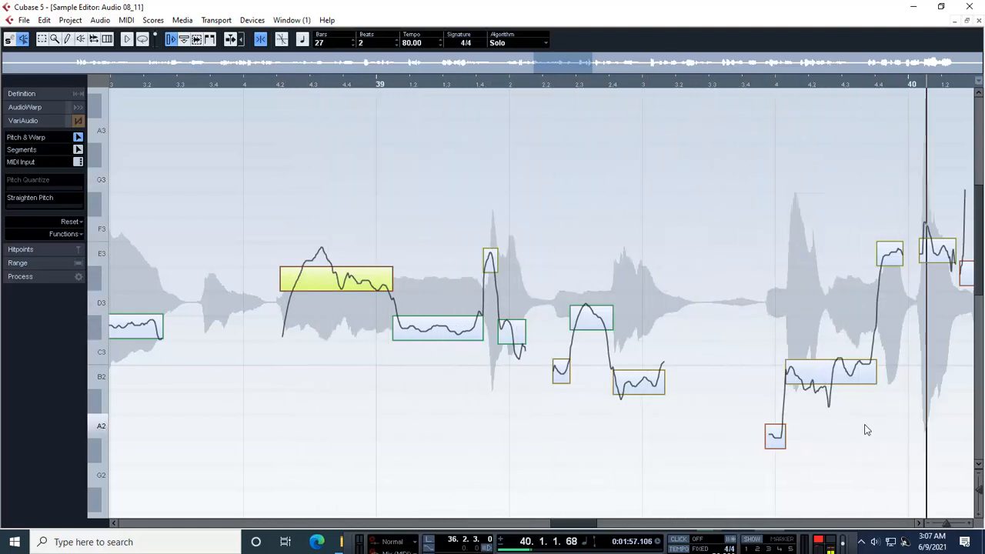
- Tune the two short notes on either side of the bar 40 line to E3 and the longer note after them to D#3
{"action": "left_click_drag", "start_coordinate": [588, 523], "coordinate": [610, 509]}
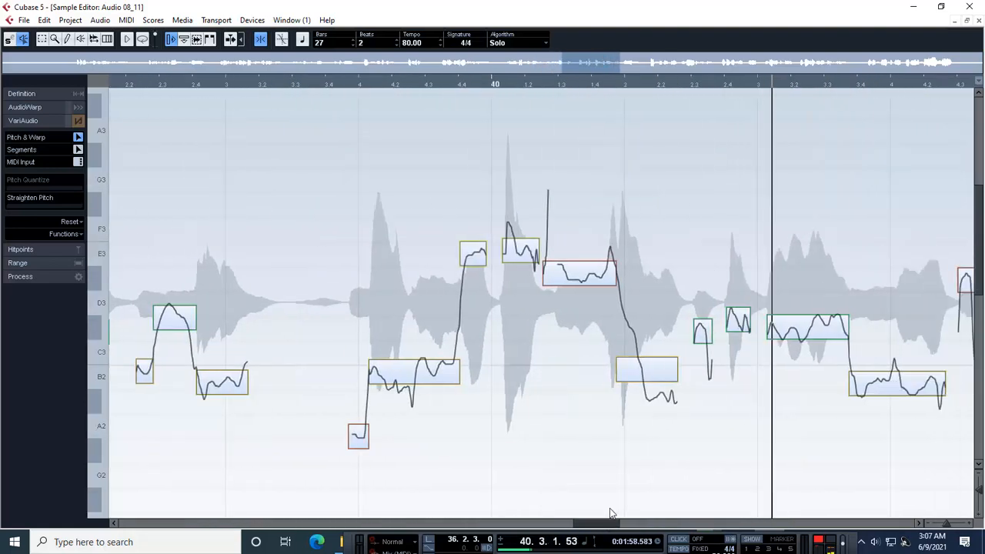
{"action": "left_click", "coordinate": [359, 84]}
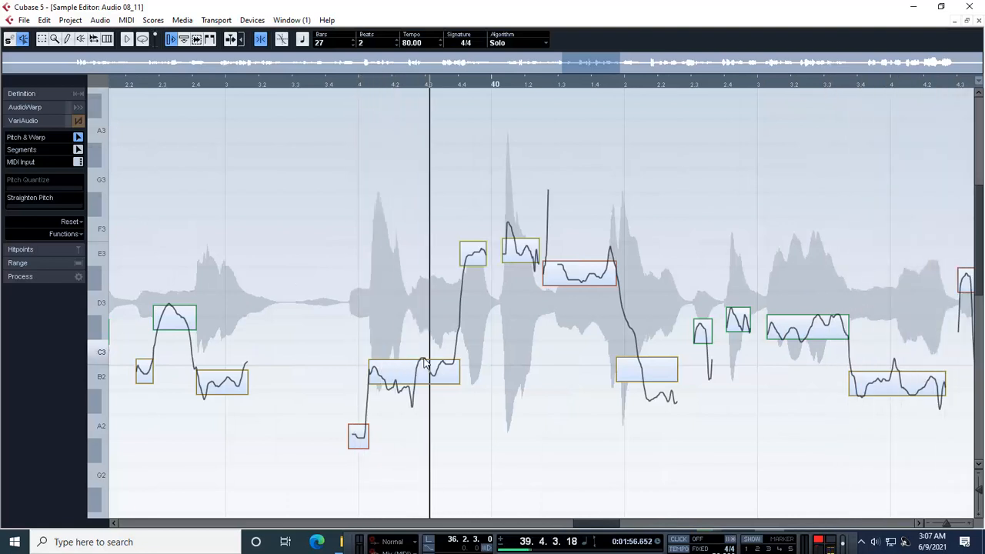
{"action": "key", "text": "space"}
{"action": "left_click", "coordinate": [521, 254]}
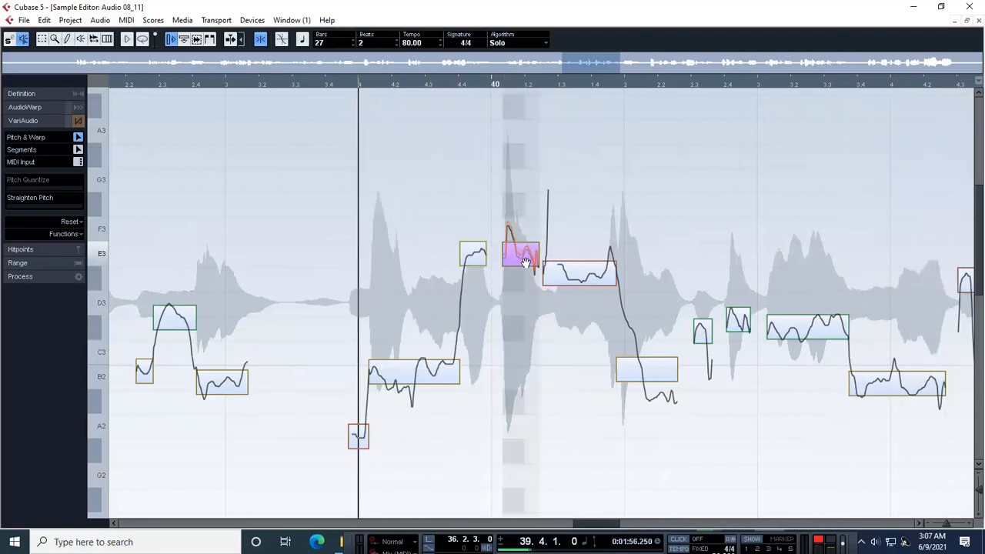
{"action": "left_click", "coordinate": [480, 262]}
{"action": "key", "text": "space"}
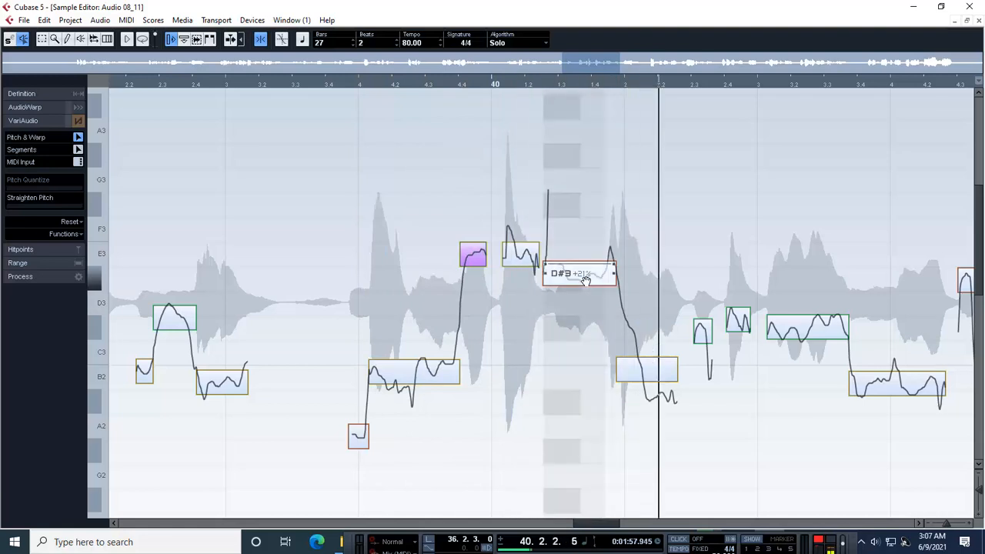
{"action": "left_click_drag", "start_coordinate": [585, 281], "coordinate": [581, 282]}
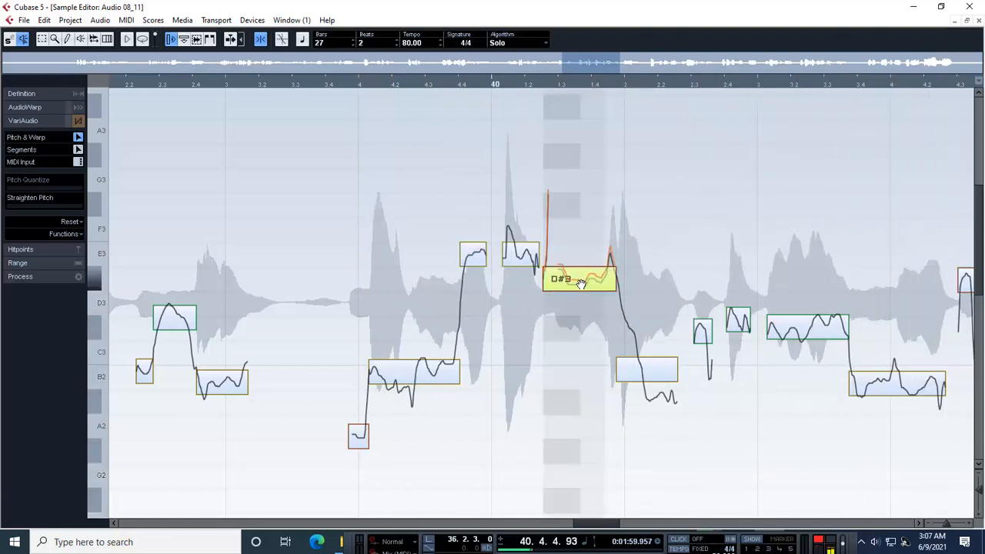
{"action": "key", "text": "space"}
- Try the note at bar 40 beat 2 at B2, raise it to C3, and tune the low note around beat 4 to B2
{"action": "left_click_drag", "start_coordinate": [608, 526], "coordinate": [627, 526]}
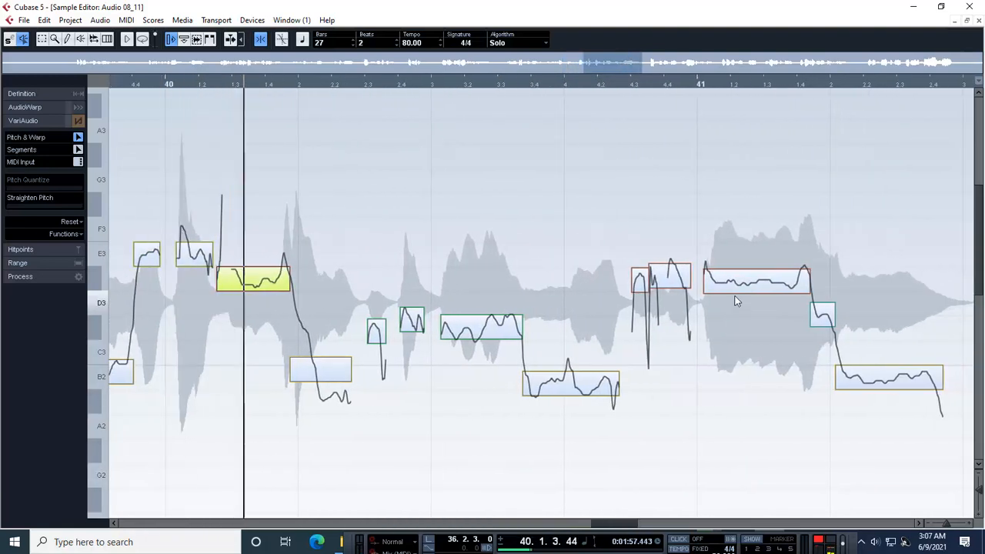
{"action": "left_click", "coordinate": [341, 377]}
{"action": "mouse_move", "coordinate": [341, 366]}
{"action": "left_mouse_down"}
{"action": "mouse_move", "coordinate": [341, 353]}
{"action": "mouse_move", "coordinate": [339, 384]}
{"action": "left_mouse_up"}
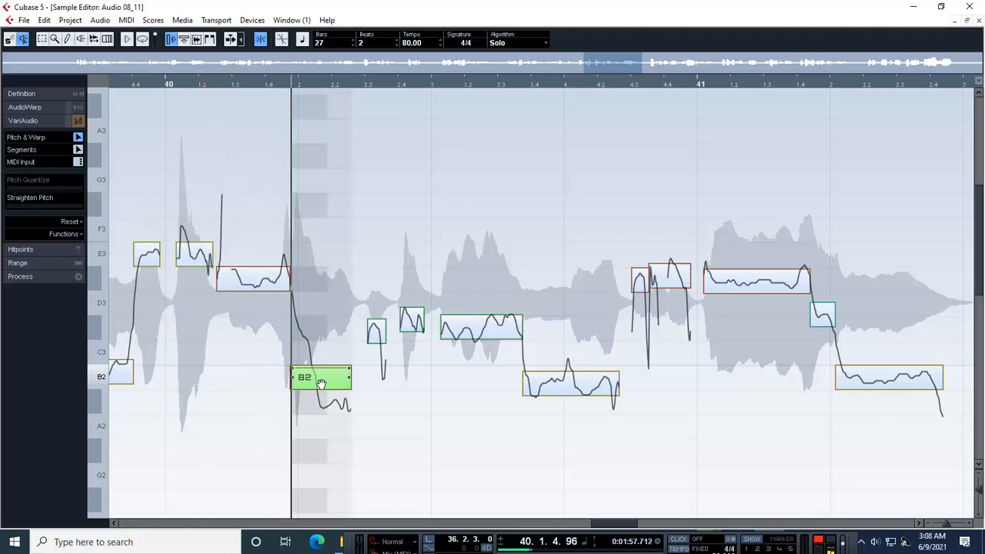
{"action": "left_click_drag", "start_coordinate": [321, 383], "coordinate": [319, 372]}
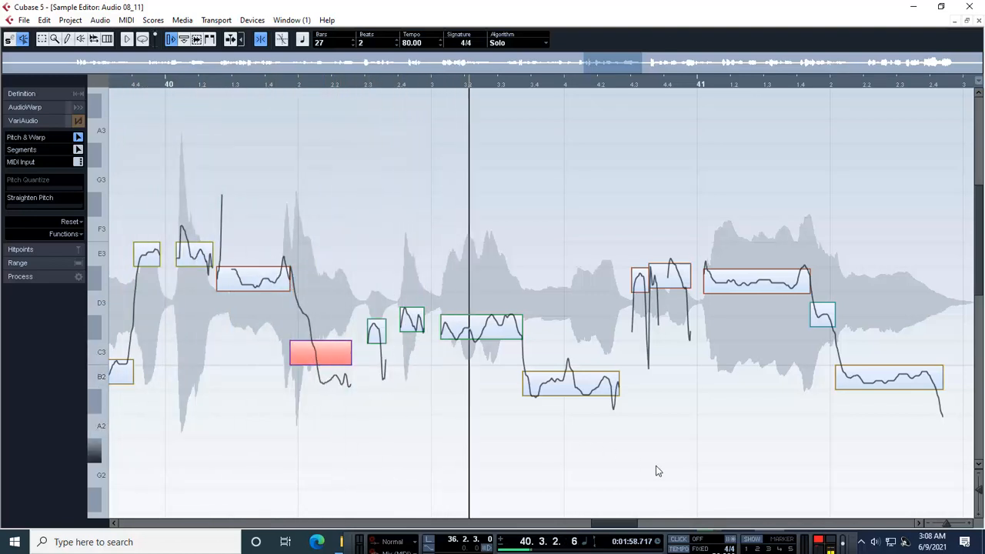
{"action": "left_click", "coordinate": [592, 394]}
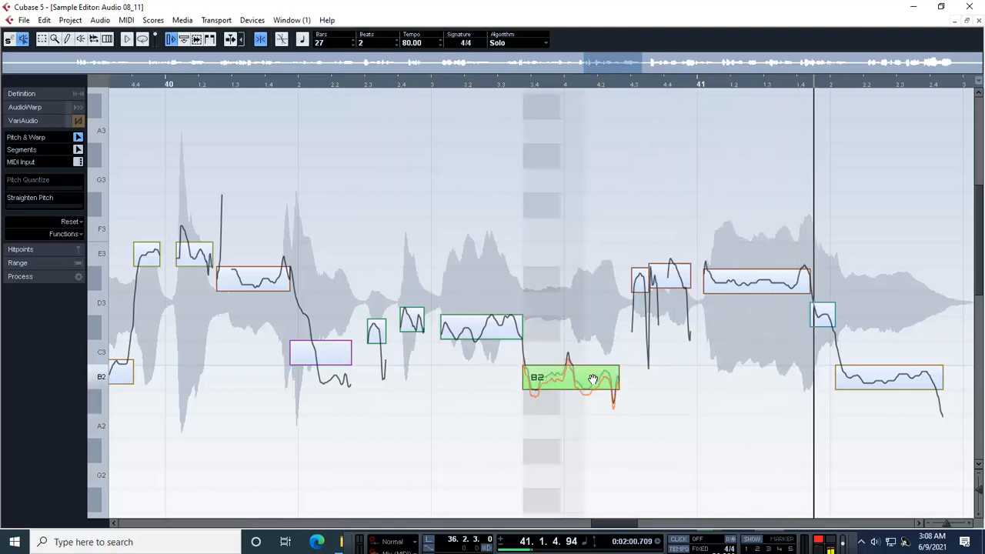
- Tune the long note before bar 42 beat 3 and the long high note leading into bar 43 to F#3
{"action": "left_click_drag", "start_coordinate": [622, 524], "coordinate": [666, 523]}
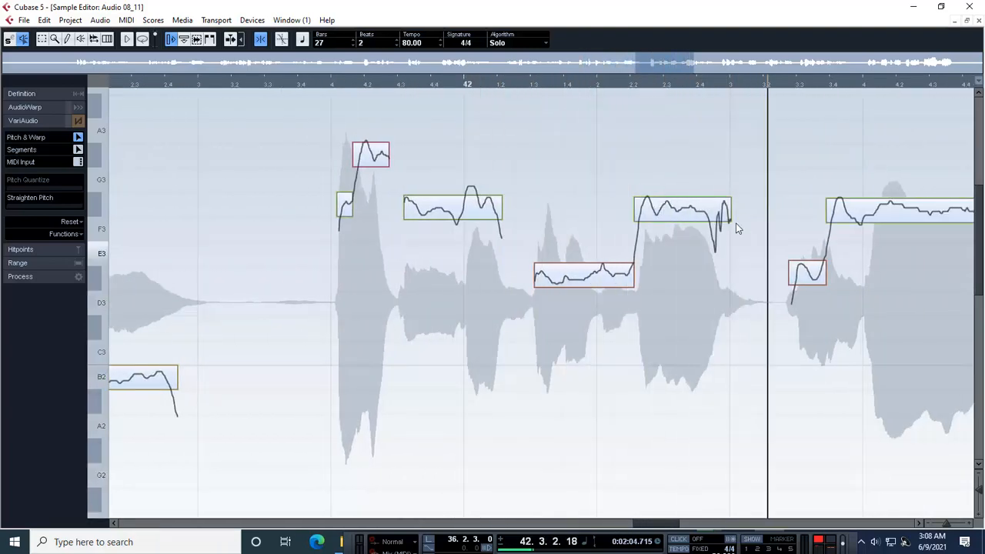
{"action": "left_click", "coordinate": [720, 209]}
{"action": "left_click", "coordinate": [859, 215]}
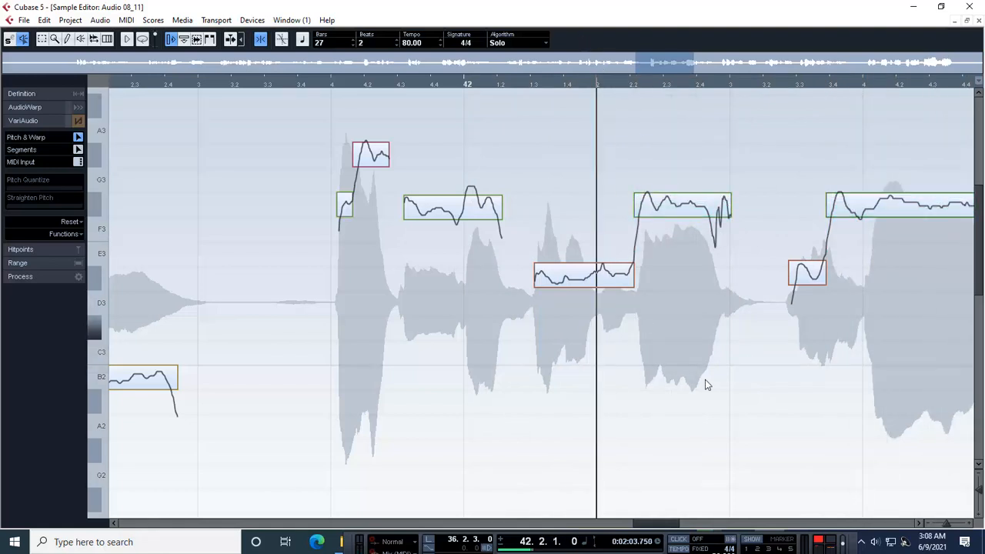
- Tune the short note before bar 42 beat 4 to D#3 and the two joined low notes around bar 43 beat 2 to B2
{"action": "left_click_drag", "start_coordinate": [663, 527], "coordinate": [691, 528]}
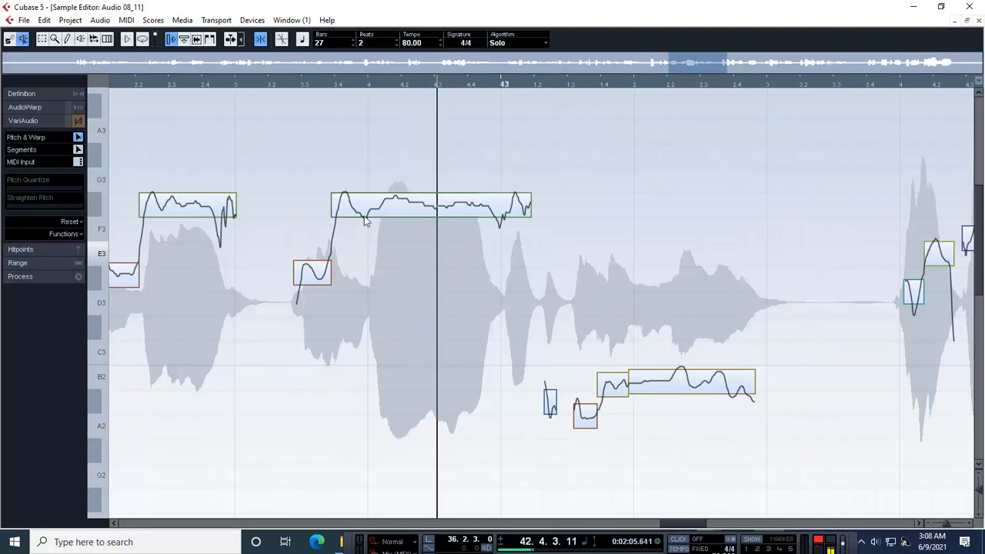
{"action": "left_click_drag", "start_coordinate": [321, 280], "coordinate": [321, 290]}
{"action": "left_click_drag", "start_coordinate": [720, 388], "coordinate": [719, 382]}
{"action": "left_click", "coordinate": [607, 388]}
{"action": "left_click_drag", "start_coordinate": [607, 388], "coordinate": [607, 381]}
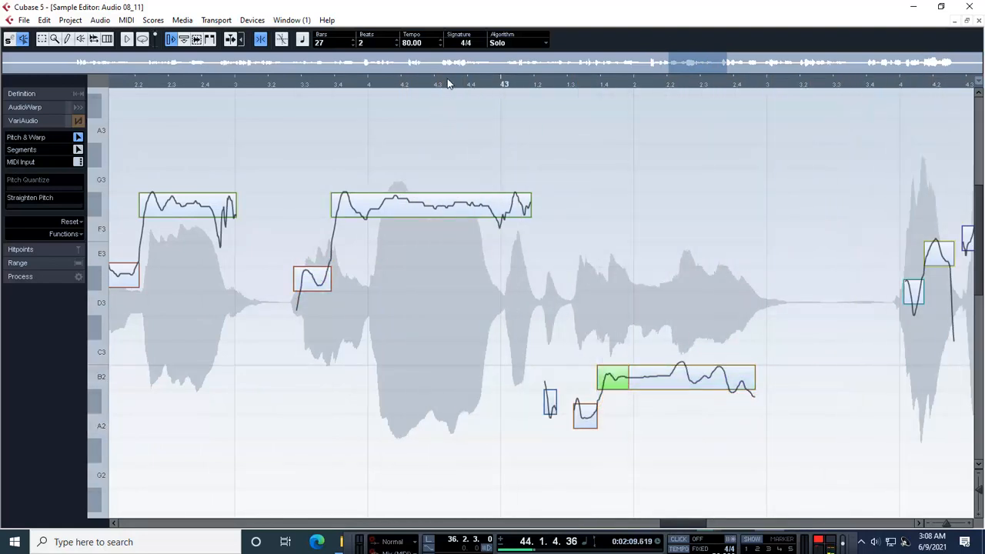
- Try the short low note before the joined B2 notes in bar 43 at A#2, lower it to A2, and compare by playback
{"action": "left_click_drag", "start_coordinate": [577, 426], "coordinate": [587, 411]}
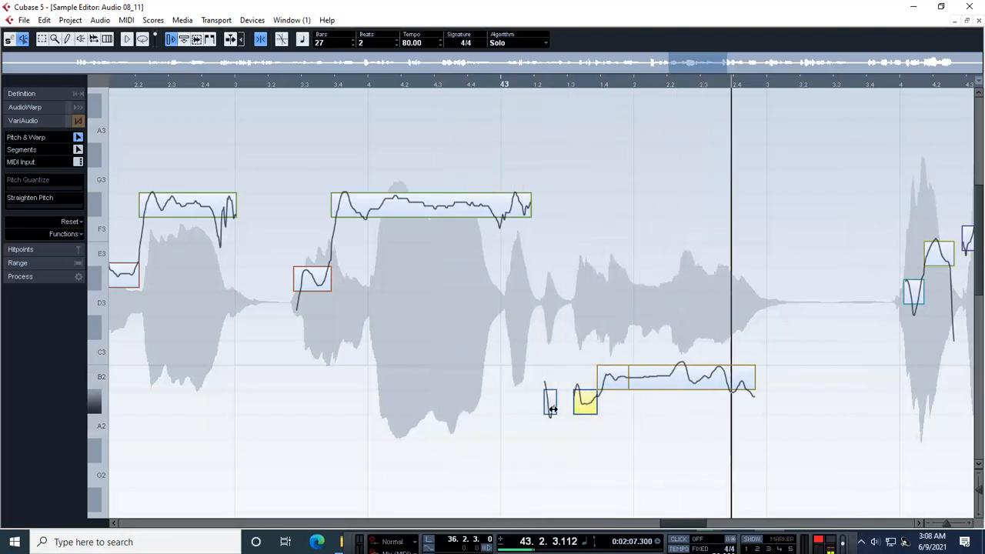
{"action": "key", "text": "space"}
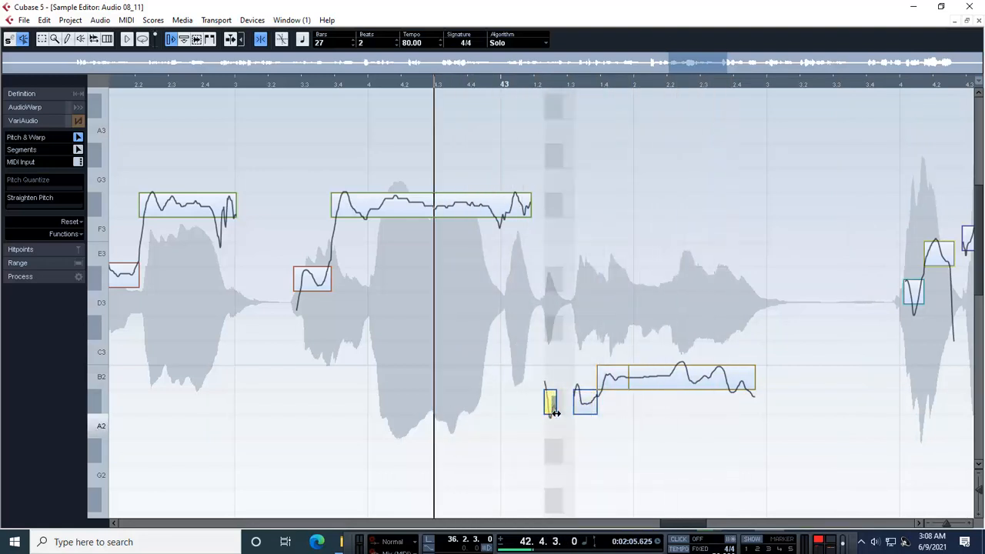
{"action": "key", "text": "space"}
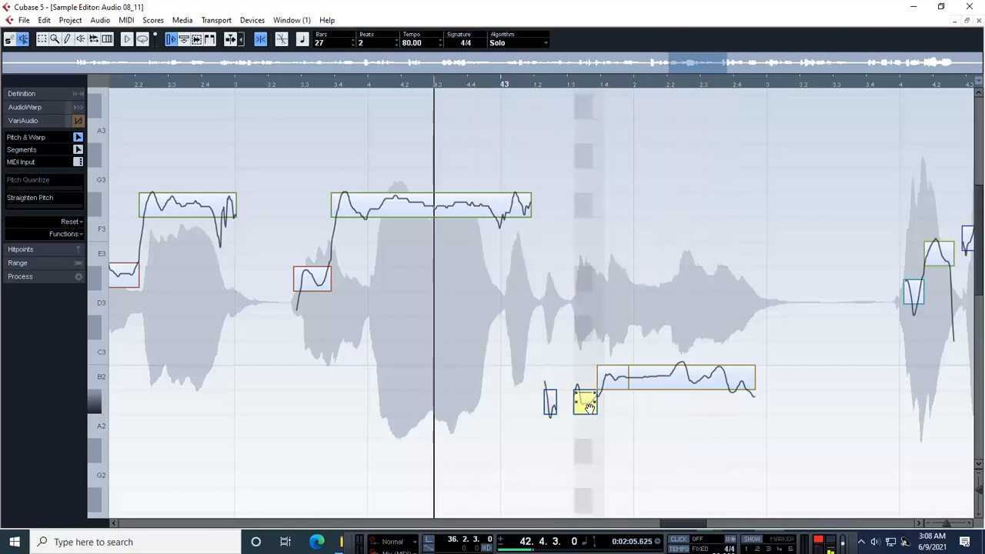
{"action": "key", "text": "space"}
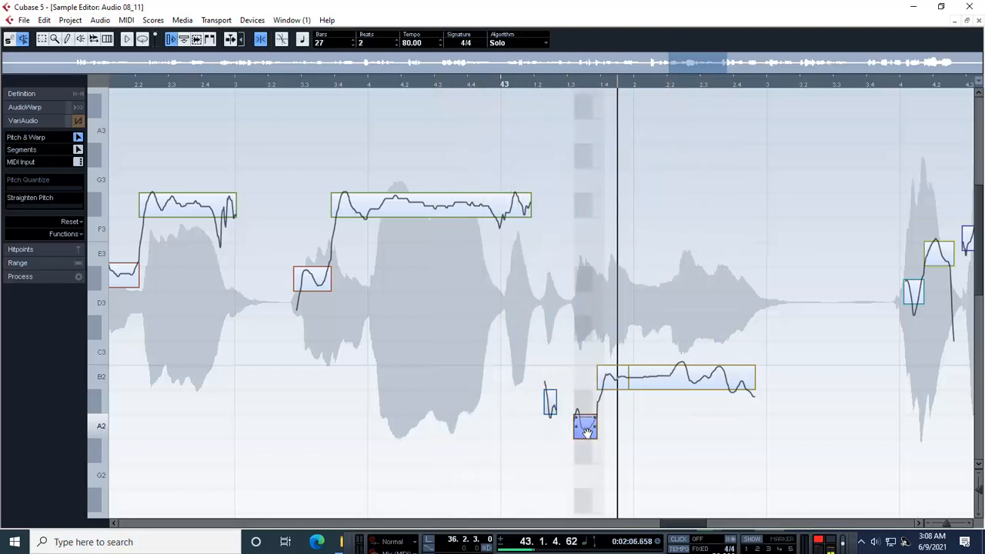
{"action": "key", "text": "space"}
{"action": "key", "text": "space"}
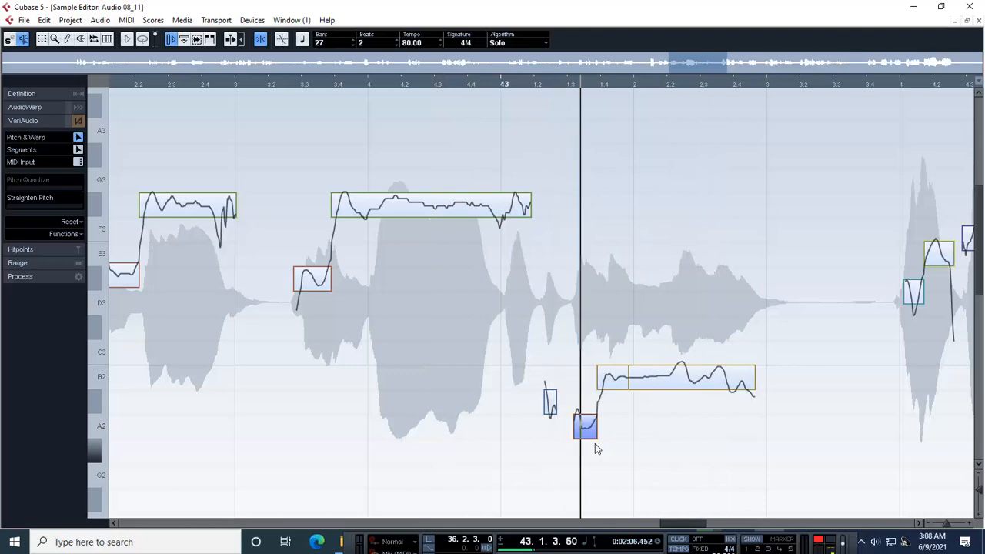
- Tune the first short note at bar 43 beat 4 to D#3 and check it by playback
{"action": "left_click_drag", "start_coordinate": [695, 523], "coordinate": [730, 504]}
{"action": "left_click", "coordinate": [284, 295]}
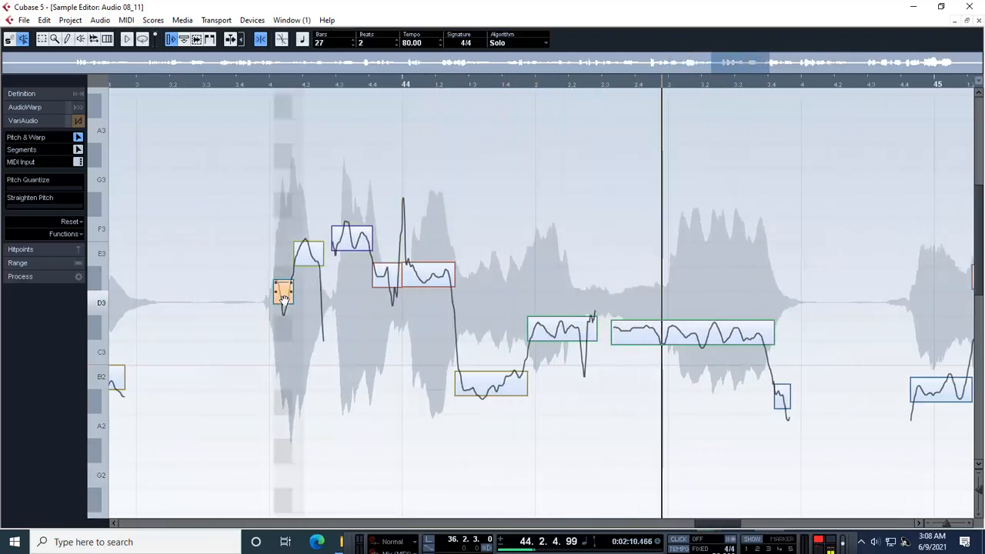
{"action": "left_click_drag", "start_coordinate": [284, 299], "coordinate": [282, 285]}
{"action": "key", "text": "space"}
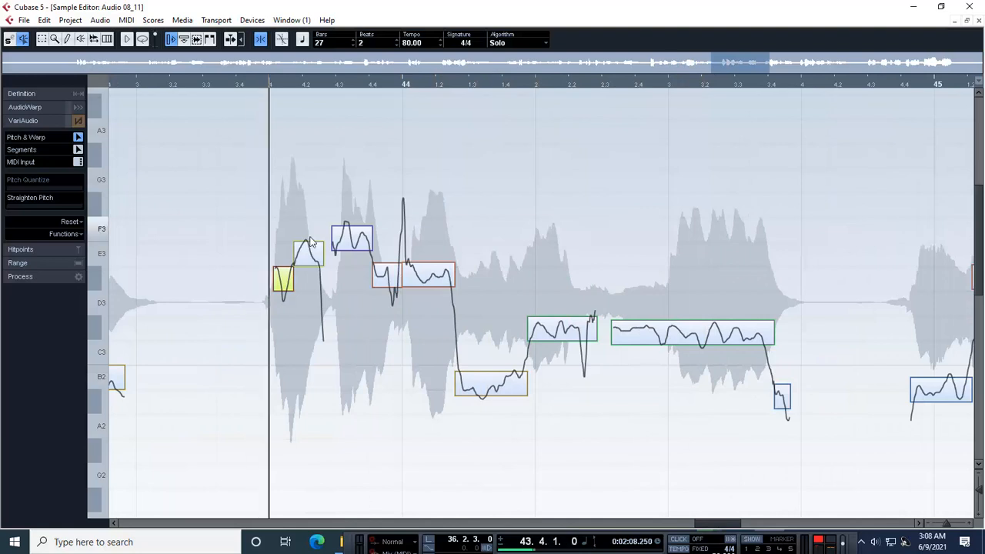
{"action": "key", "text": "space"}
{"action": "key", "text": "space"}
- Tune the highest note before bar 44 to F3 and play the phrase back from bar 43 beat 4
{"action": "left_click", "coordinate": [358, 233]}
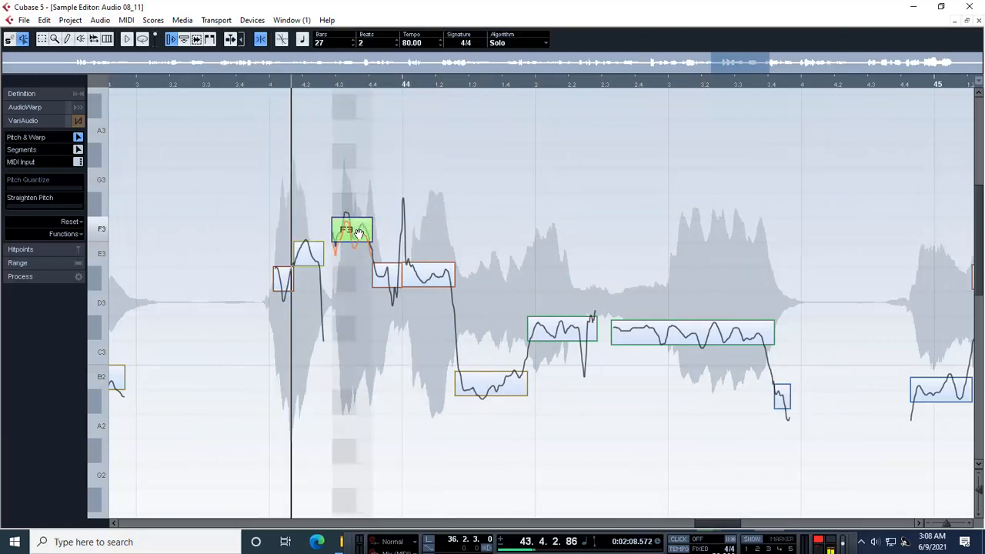
{"action": "key", "text": "space"}
{"action": "key", "text": "space"}
{"action": "key", "text": "space"}
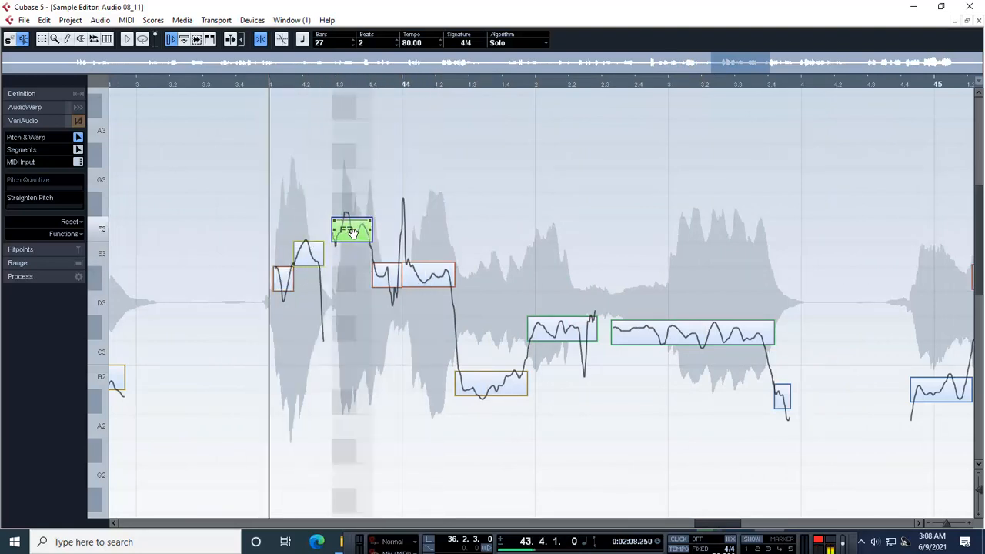
- Lower the highest note before bar 44 to E3 and tune the two joined notes around bar 44 to D#3
{"action": "left_click_drag", "start_coordinate": [351, 231], "coordinate": [352, 254]}
{"action": "key", "text": "space"}
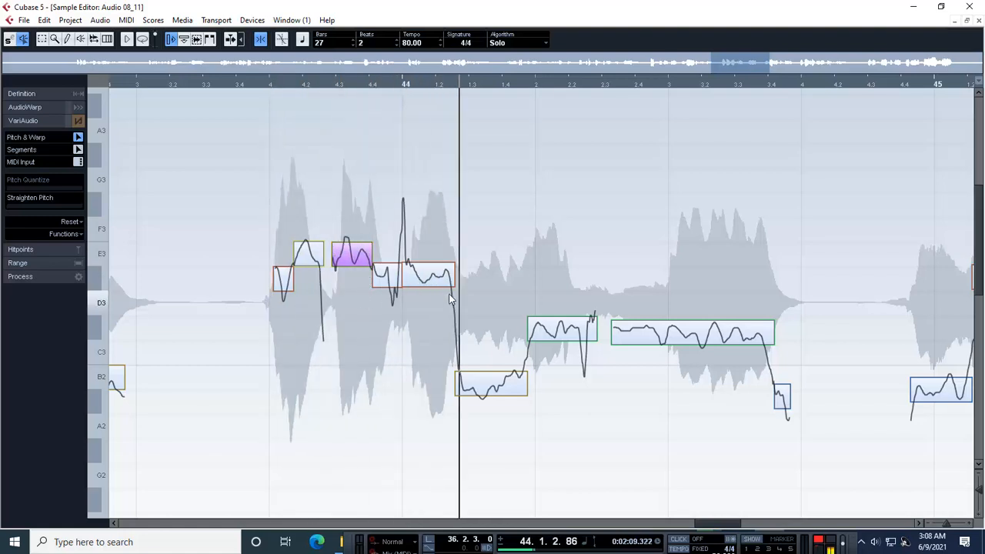
{"action": "left_click_drag", "start_coordinate": [439, 279], "coordinate": [396, 291]}
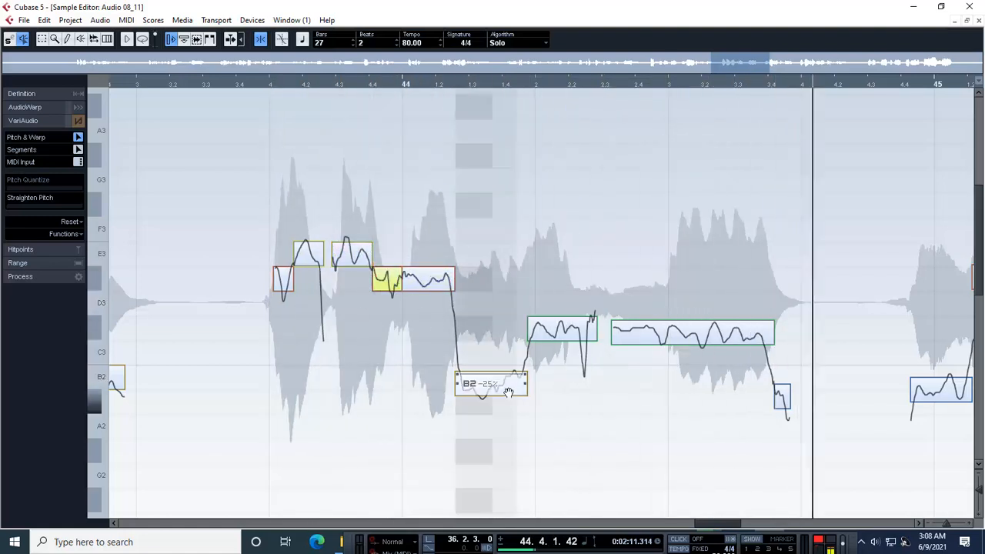
- Tune the low note before bar 44 beat 2 to B2 and the long note across beat 3 to C#3
{"action": "left_click_drag", "start_coordinate": [508, 393], "coordinate": [508, 384]}
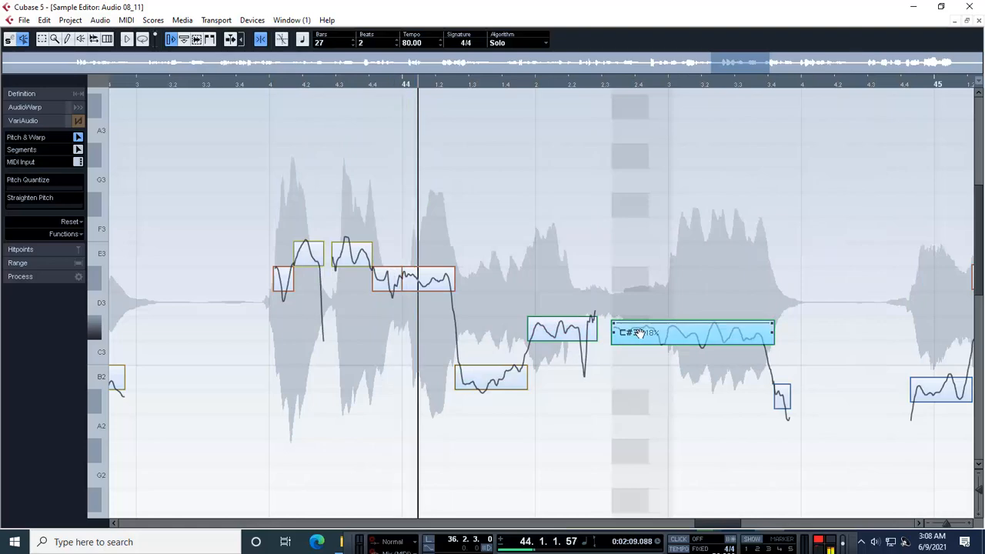
{"action": "left_click_drag", "start_coordinate": [639, 332], "coordinate": [639, 329]}
- Tune the long low note around bar 45 beat 3 to B2 and play the phrase back
{"action": "left_click_drag", "start_coordinate": [723, 528], "coordinate": [756, 515]}
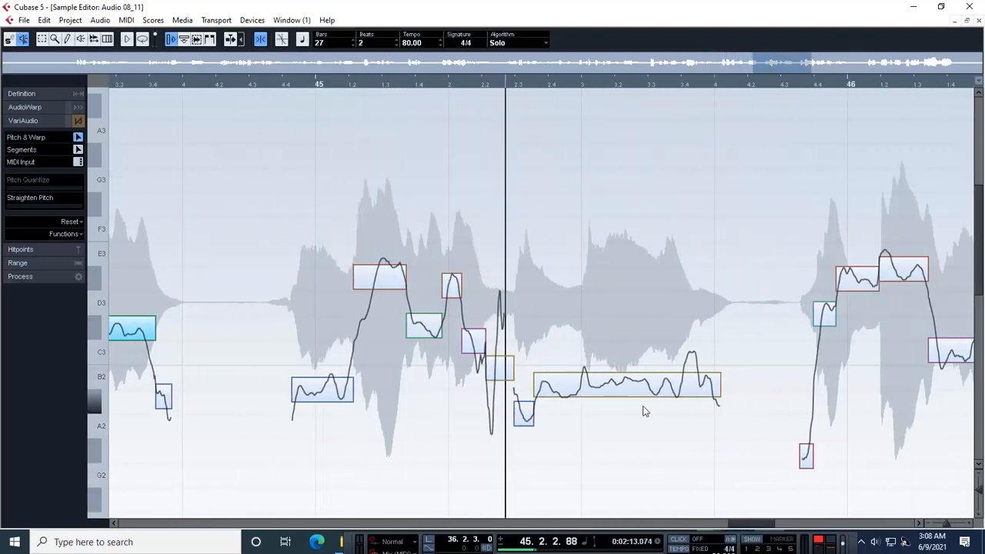
{"action": "key", "text": "space"}
{"action": "left_click_drag", "start_coordinate": [607, 390], "coordinate": [607, 381]}
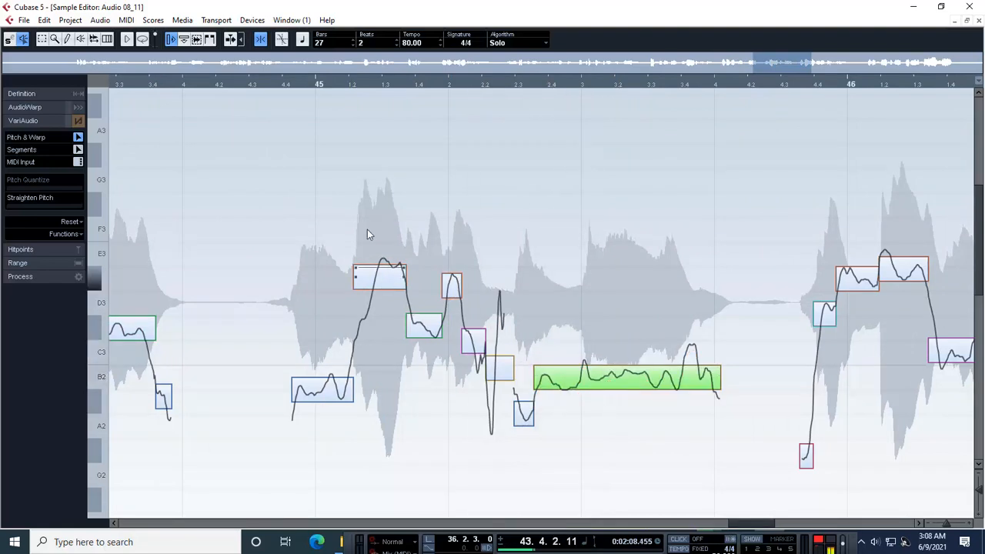
{"action": "key", "text": "space"}
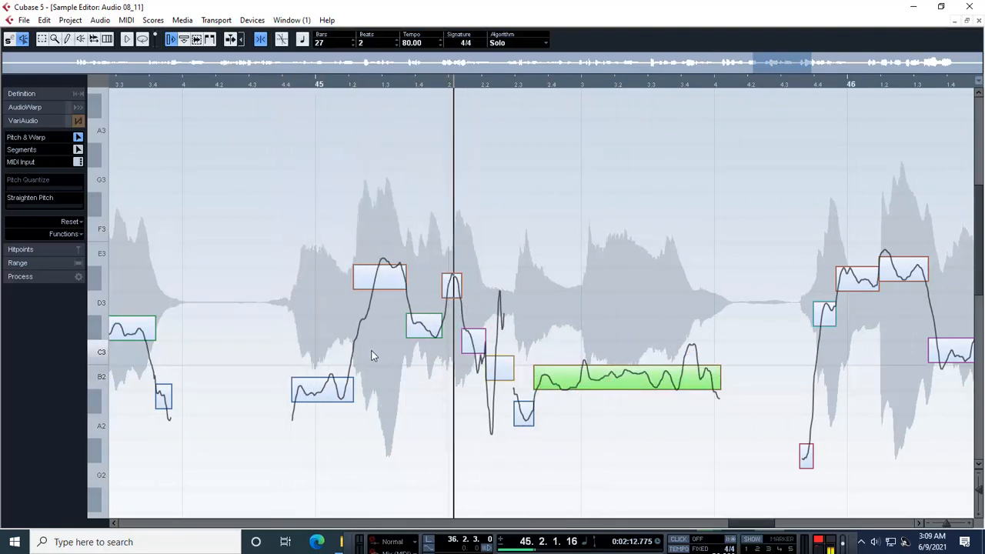
- Tune the first note at the start of bar 45 to B2 and check it by playback
{"action": "key", "text": "space"}
{"action": "left_click_drag", "start_coordinate": [319, 399], "coordinate": [319, 385]}
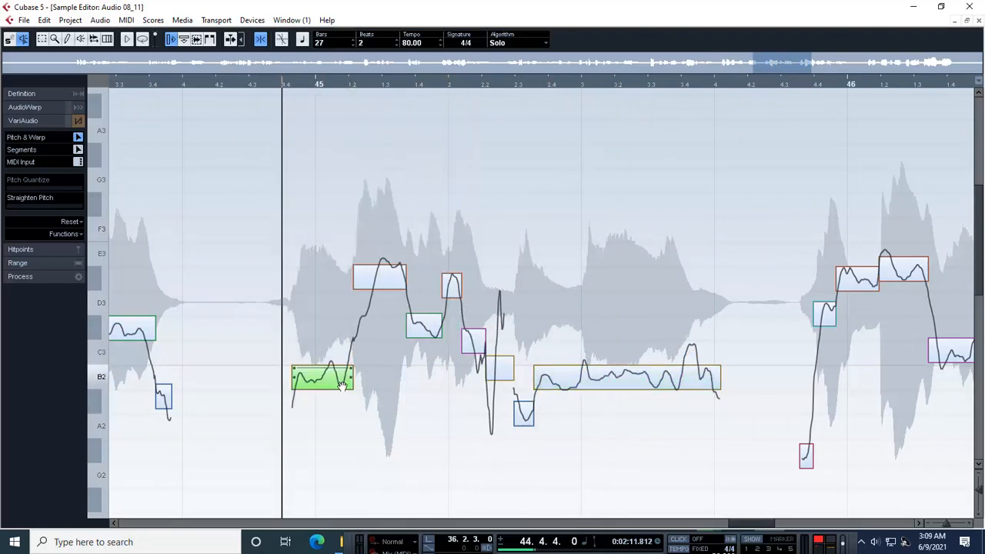
{"action": "key", "text": "space"}
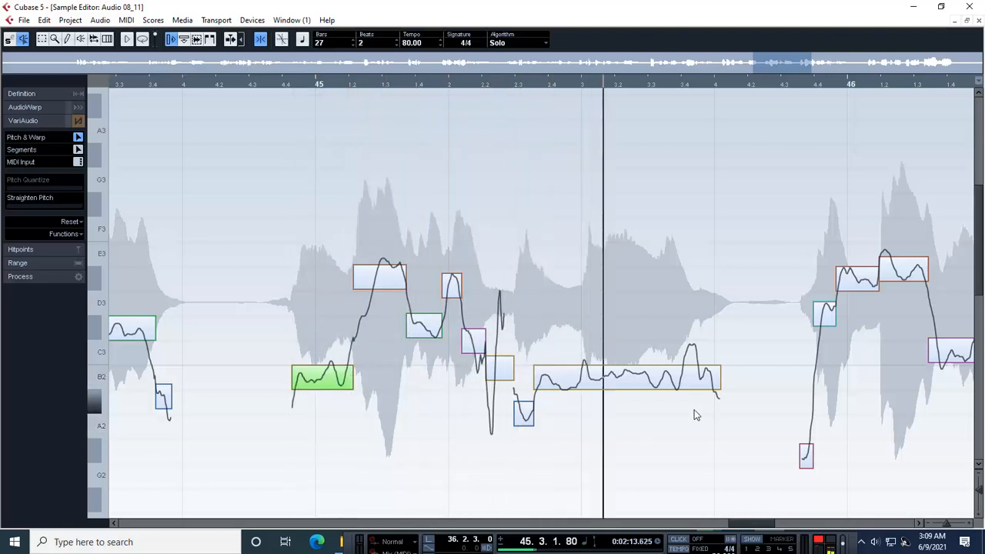
{"action": "key", "text": "space"}
{"action": "key", "text": "space"}
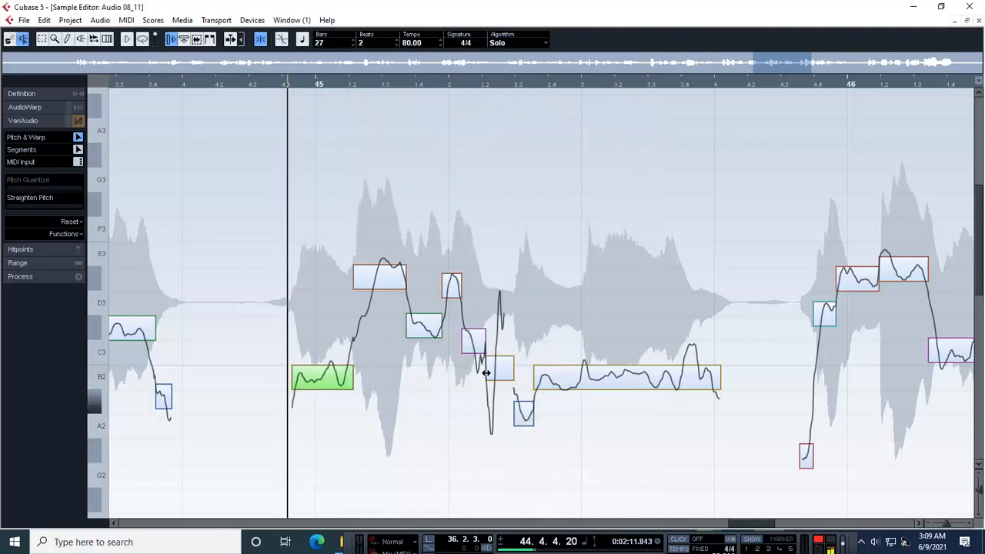
{"action": "key", "text": "space"}
- Tune the note just before bar 45 beat 2 to C#3 and adjust the short high note at beat 2
{"action": "left_click", "coordinate": [430, 330]}
{"action": "key", "text": "space"}
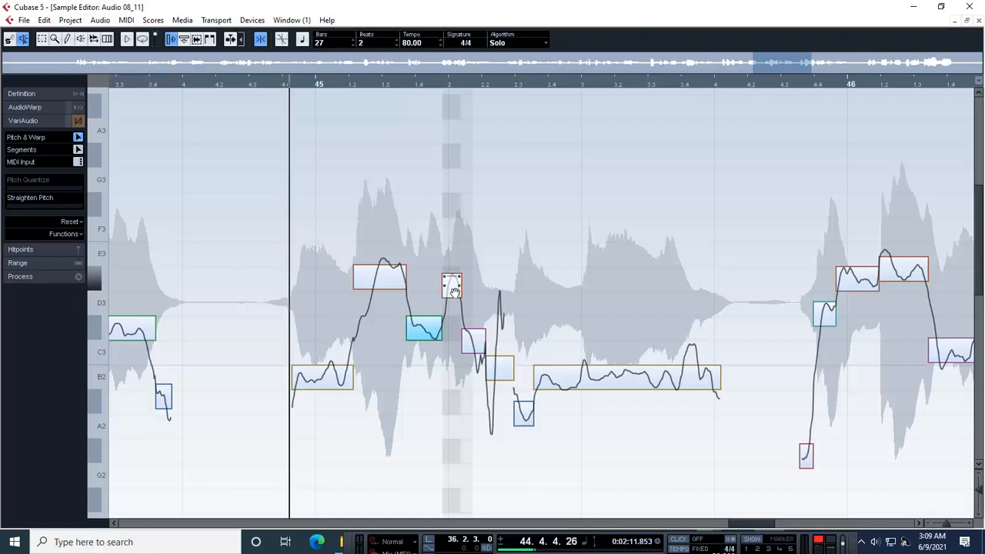
{"action": "left_click", "coordinate": [451, 281]}
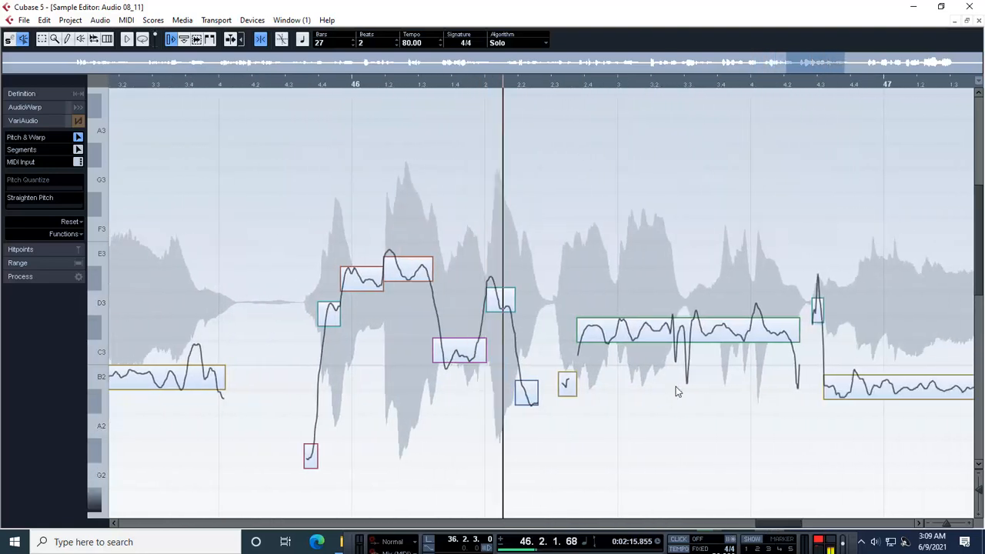
- Tune the two joined high notes at the start of bar 46 to D#3 and check them by playback
{"action": "key", "text": "space"}
{"action": "left_click", "coordinate": [365, 279]}
{"action": "key", "text": "space"}
{"action": "left_click", "coordinate": [363, 329]}
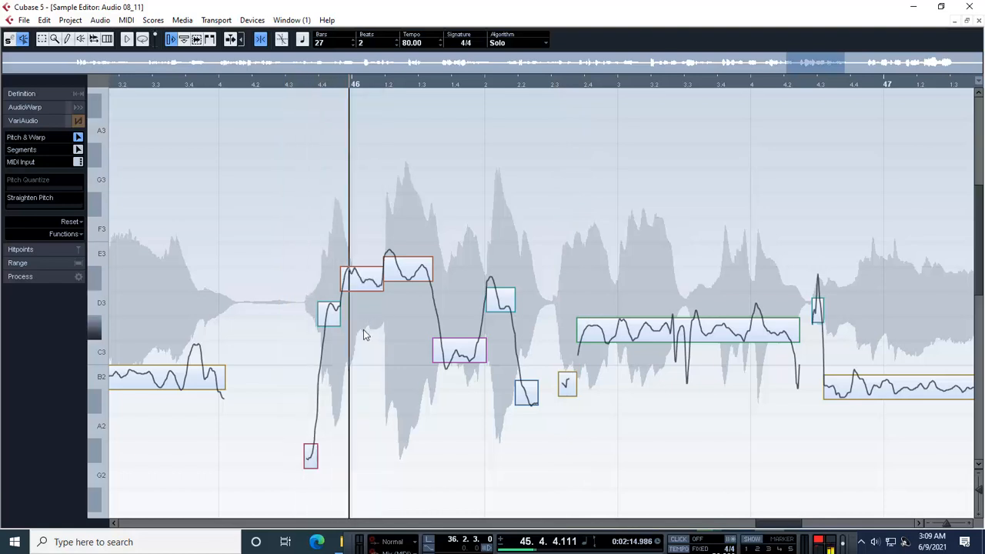
{"action": "key", "text": "space"}
{"action": "left_click", "coordinate": [371, 282]}
{"action": "left_click", "coordinate": [399, 272]}
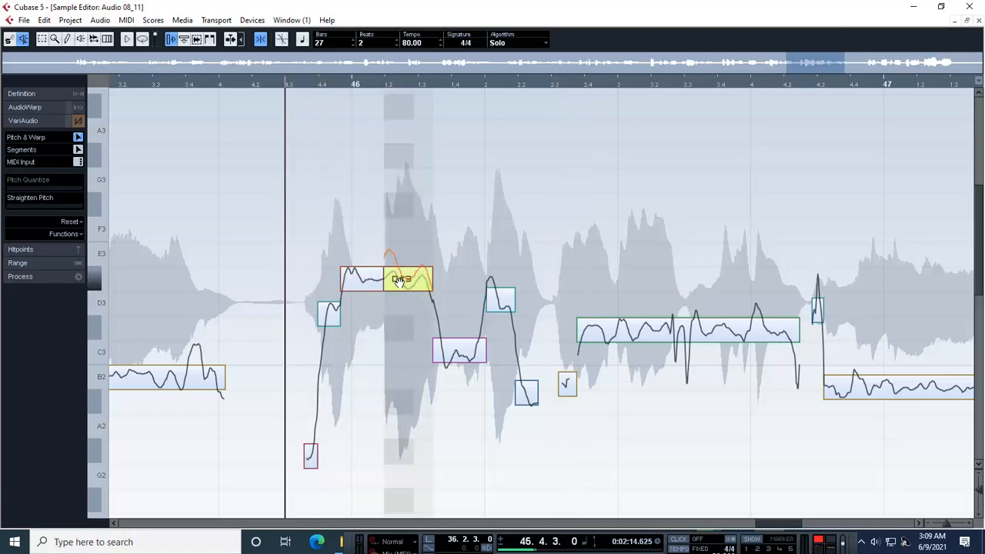
{"action": "key", "text": "space"}
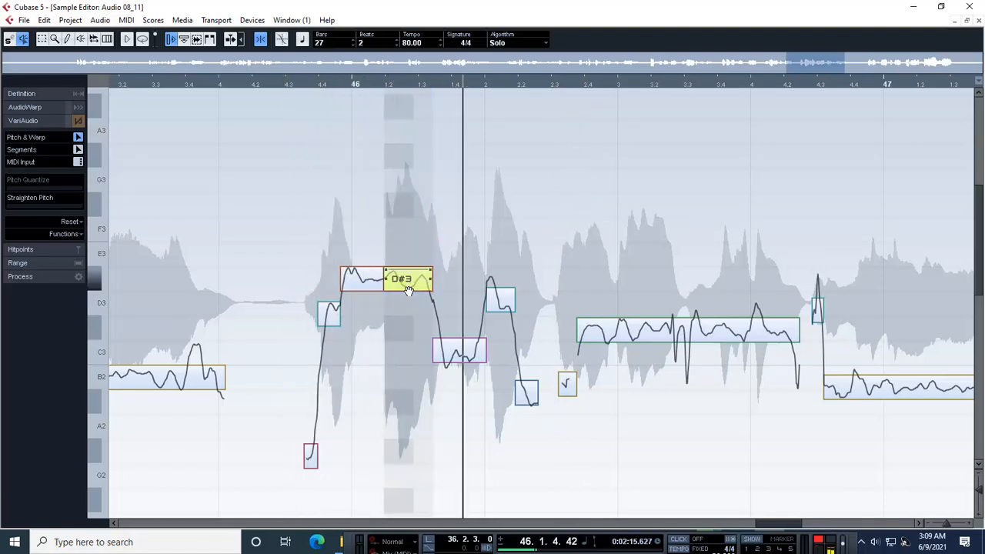
{"action": "key", "text": "space"}
{"action": "key", "text": "space"}
- Tune the short note just before bar 46 to D3 and listen to it
{"action": "left_click_drag", "start_coordinate": [336, 319], "coordinate": [337, 307]}
{"action": "key", "text": "space"}
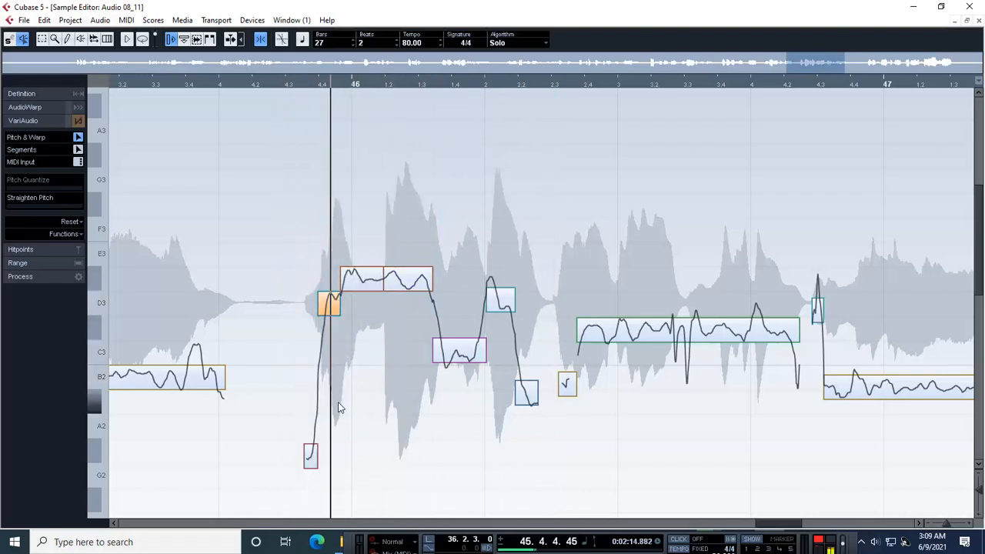
{"action": "key", "text": "space"}
- Lower the note before bar 46 beat 2 to B2, tune the short note at beat 2 to D3, and play them back
{"action": "left_click", "coordinate": [470, 354]}
{"action": "left_click_drag", "start_coordinate": [469, 346], "coordinate": [473, 383]}
{"action": "key", "text": "space"}
{"action": "left_click", "coordinate": [500, 301]}
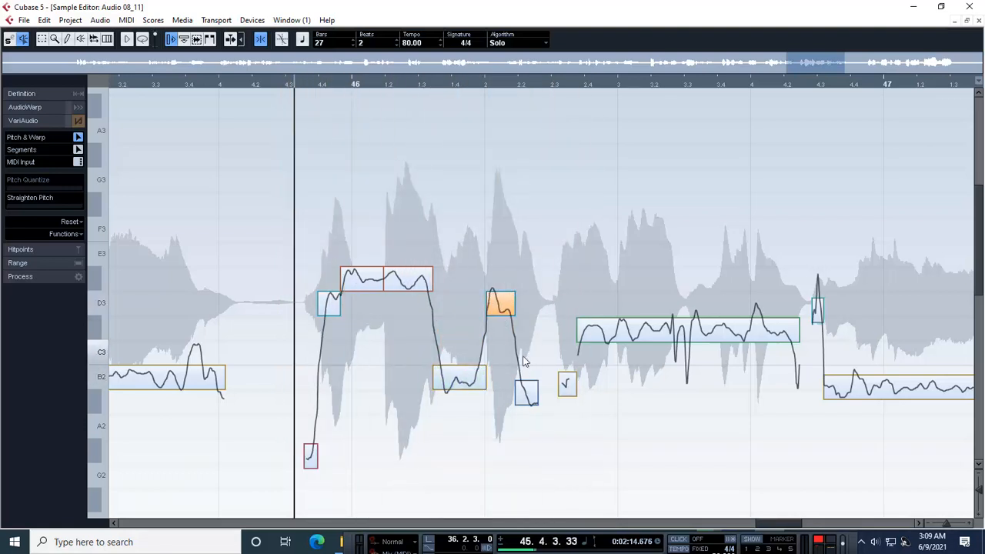
{"action": "key", "text": "space"}
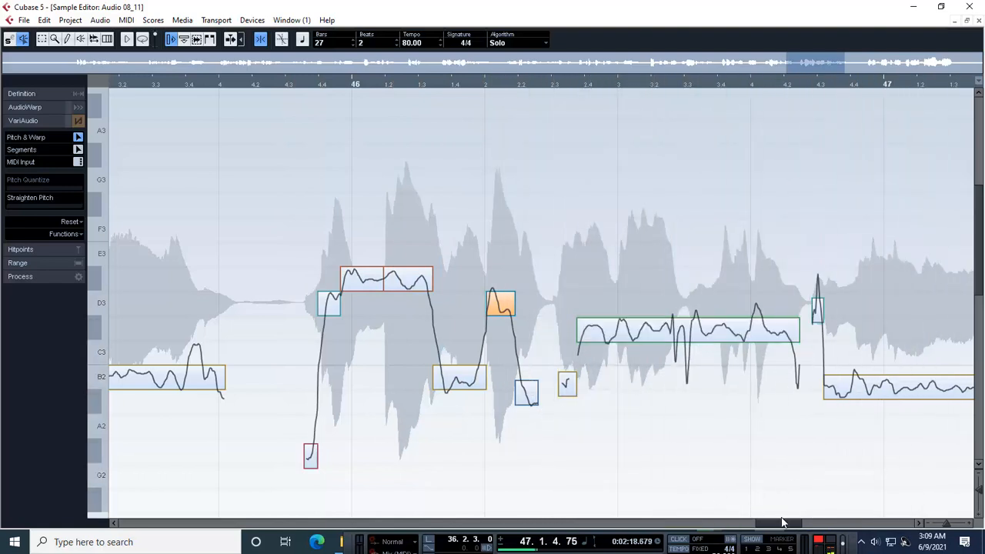
- Tune the long note across the start of bar 47 to B2 and the note after beat 2 to C#3
{"action": "key", "text": "space"}
{"action": "left_click_drag", "start_coordinate": [617, 394], "coordinate": [616, 384]}
{"action": "key", "text": "space"}
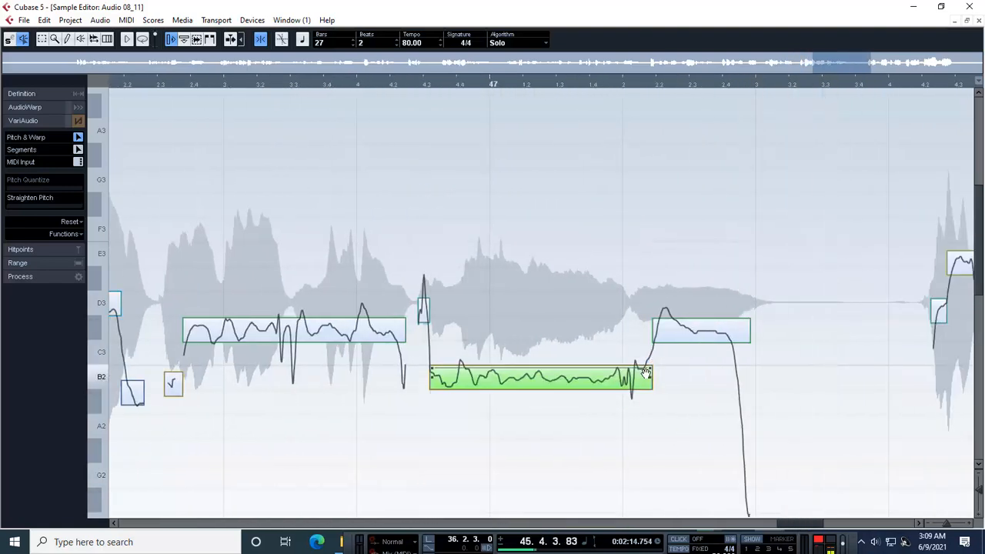
{"action": "left_click_drag", "start_coordinate": [700, 336], "coordinate": [700, 329]}
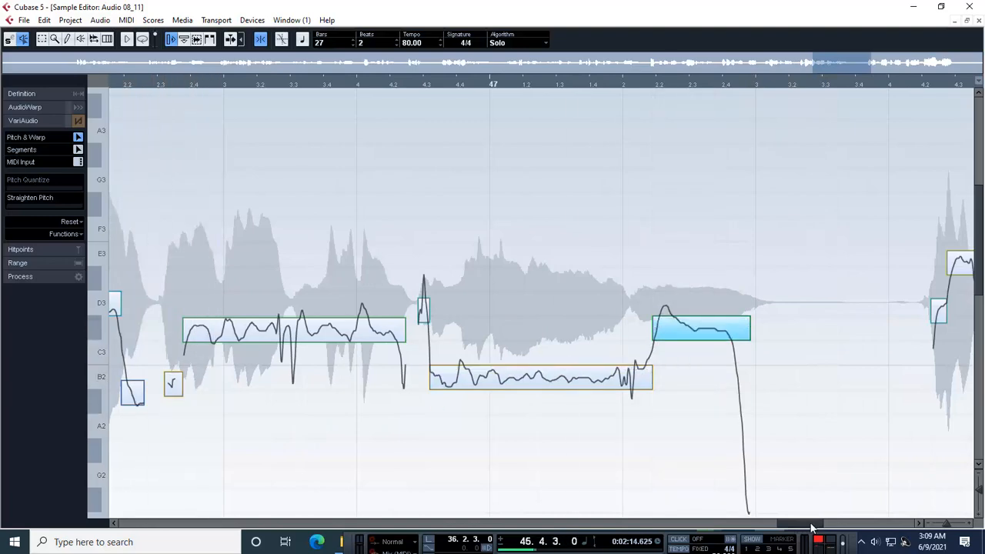
- Play the tuned phrase back from bar 45 beat 4 to check its pitch
{"action": "key", "text": "space"}
{"action": "left_click_drag", "start_coordinate": [812, 528], "coordinate": [786, 525]}
{"action": "key", "text": "space"}
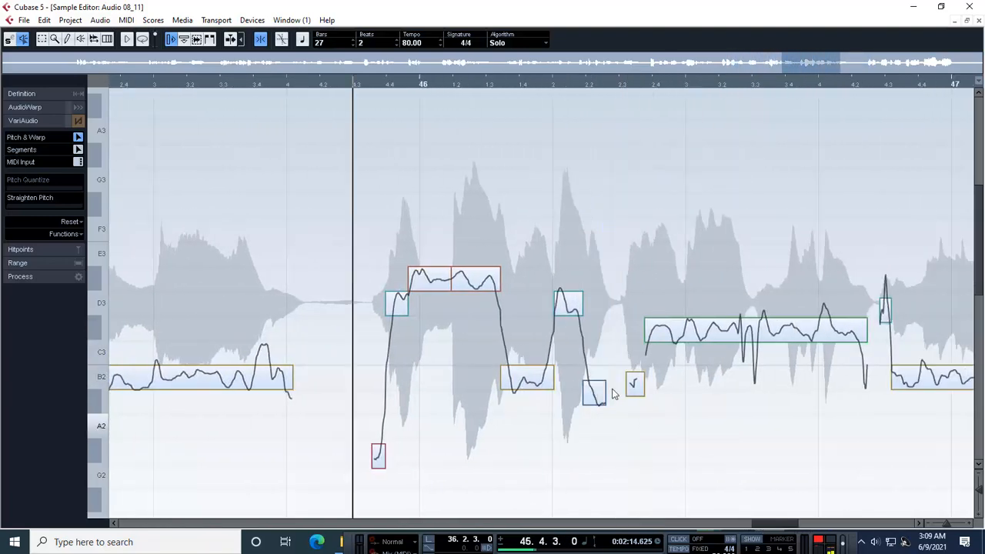
{"action": "key", "text": "space"}
{"action": "key", "text": "space"}
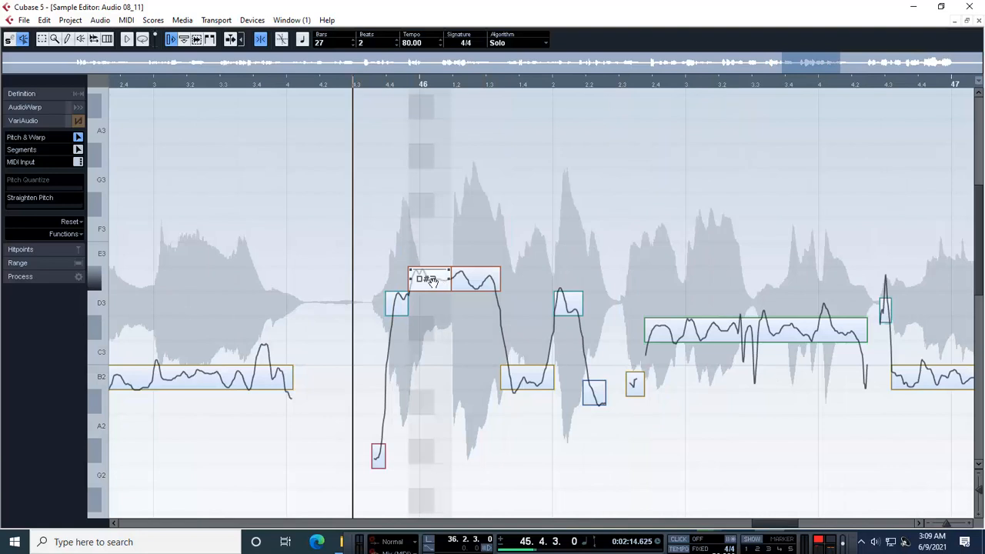
- Try the first of the two joined notes at bar 46 at D3, compare by playback, and return it to D#3
{"action": "mouse_move", "coordinate": [480, 282]}
{"action": "left_mouse_down"}
{"action": "mouse_move", "coordinate": [479, 300]}
{"action": "mouse_move", "coordinate": [486, 260]}
{"action": "mouse_move", "coordinate": [485, 269]}
{"action": "left_mouse_up"}
{"action": "left_click_drag", "start_coordinate": [429, 281], "coordinate": [429, 312]}
{"action": "key", "text": "space"}
{"action": "key", "text": "space"}
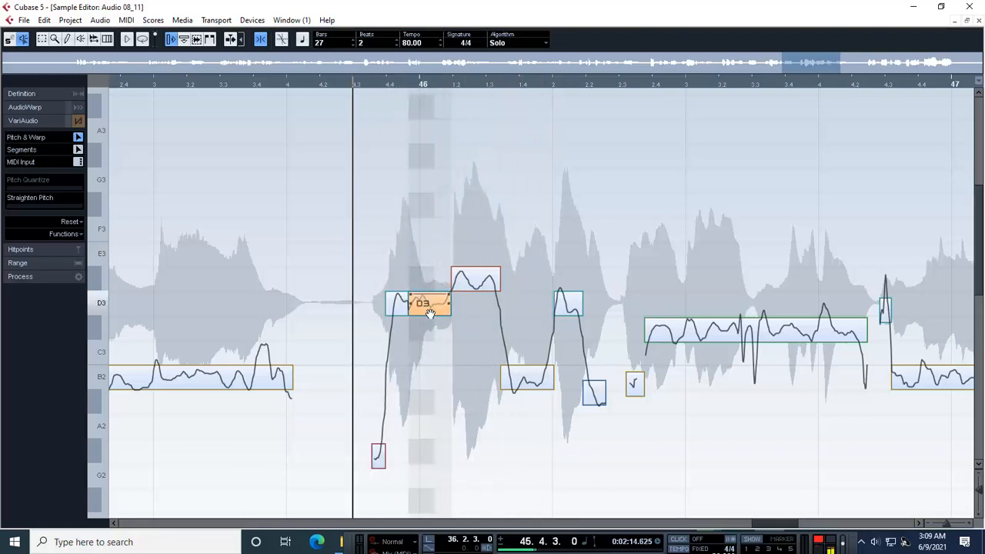
{"action": "key", "text": "space"}
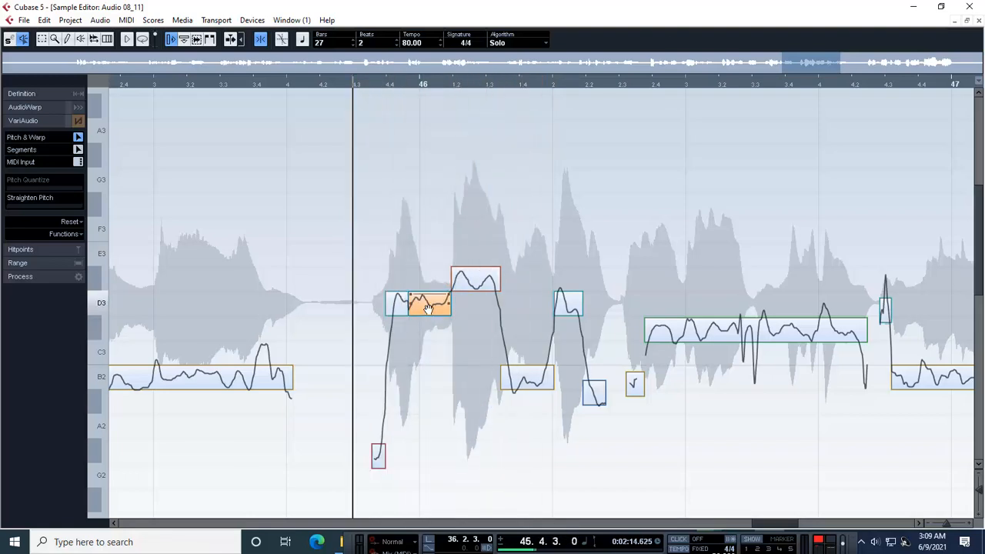
{"action": "key", "text": "space"}
{"action": "key", "text": "space"}
{"action": "left_click_drag", "start_coordinate": [427, 306], "coordinate": [431, 291]}
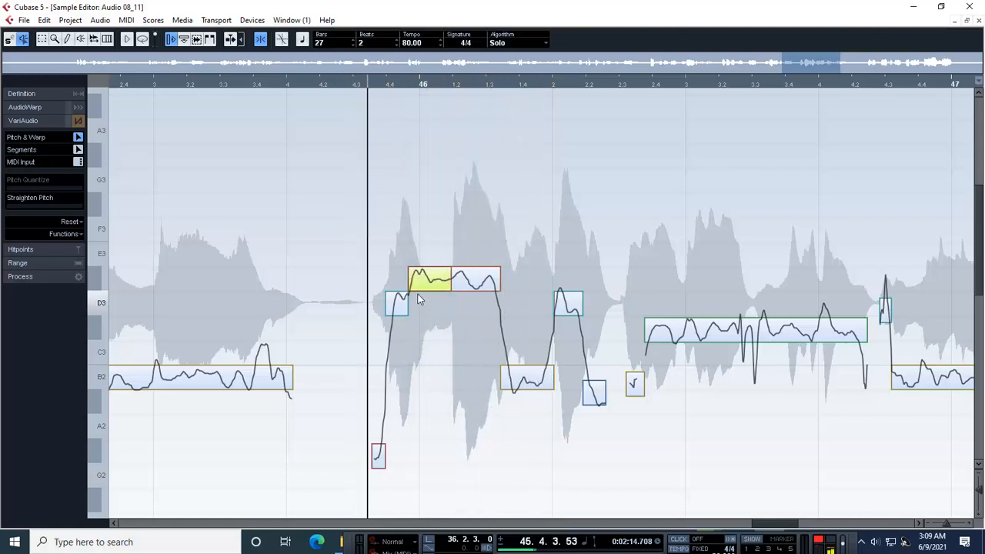
- Tune the first short note of the phrase leading into bar 48 to D3 and the note right after it to E3
{"action": "left_click_drag", "start_coordinate": [789, 525], "coordinate": [845, 514]}
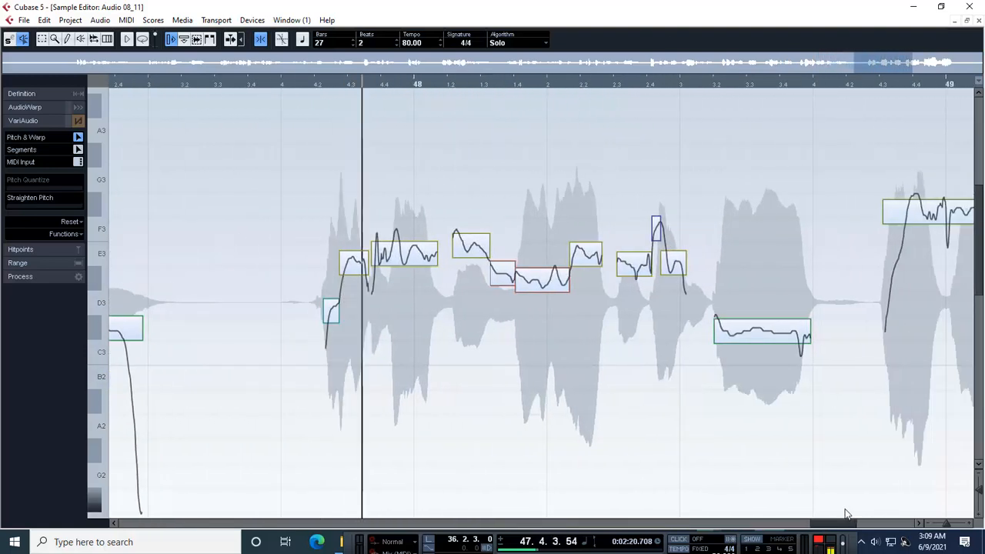
{"action": "key", "text": "space"}
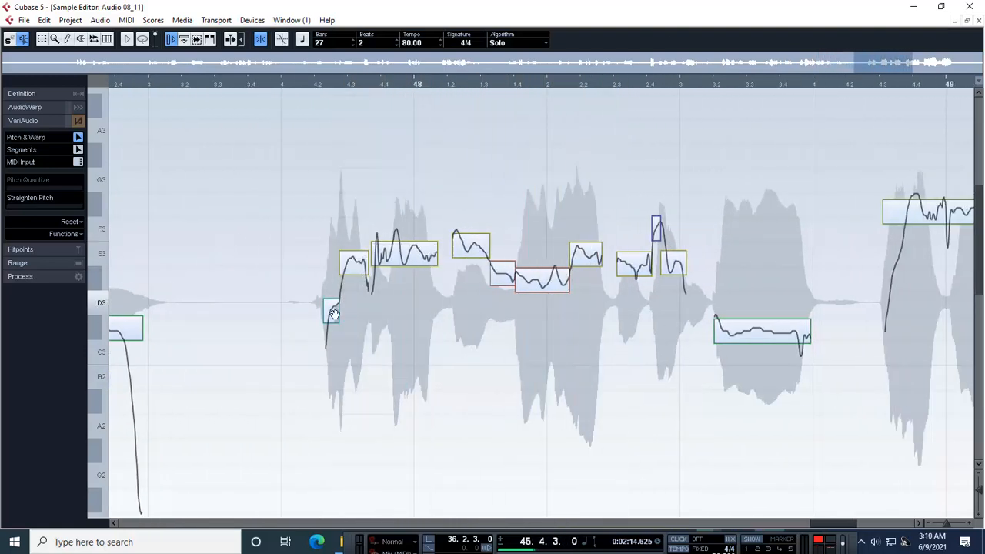
{"action": "left_click_drag", "start_coordinate": [334, 313], "coordinate": [333, 305]}
{"action": "left_click", "coordinate": [363, 270]}
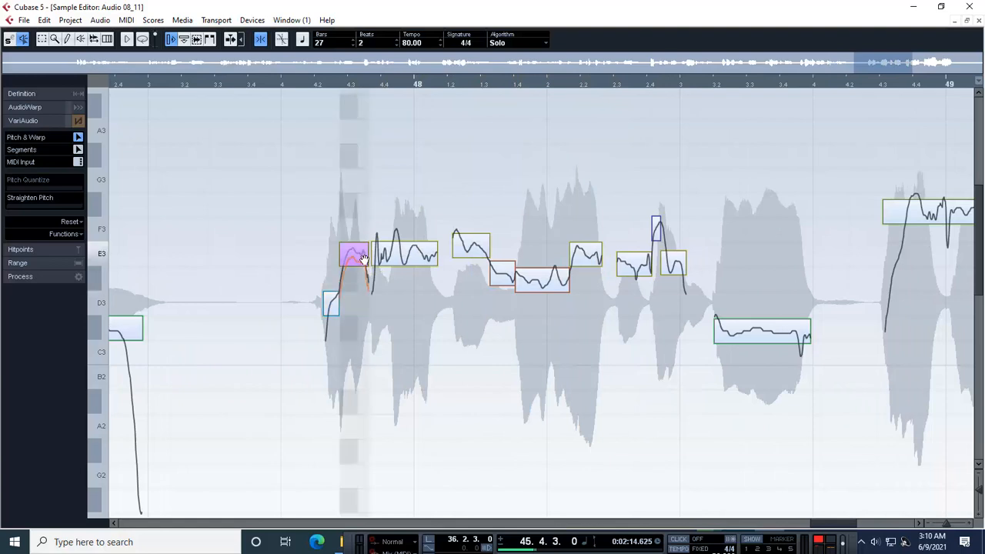
- Tune the note across the start of bar 48 and the note following it to E3, checking both by playback
{"action": "left_click", "coordinate": [385, 254]}
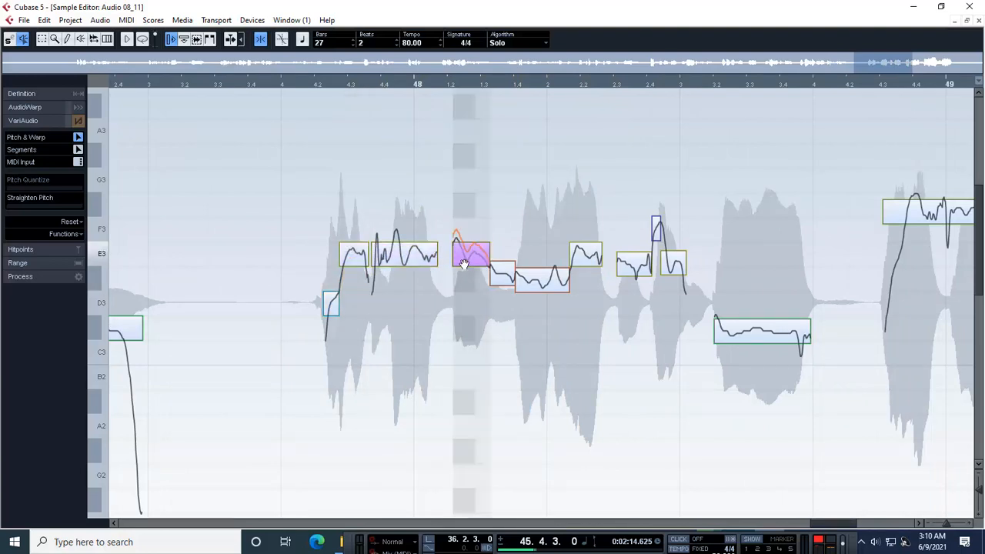
{"action": "left_click_drag", "start_coordinate": [464, 264], "coordinate": [443, 247]}
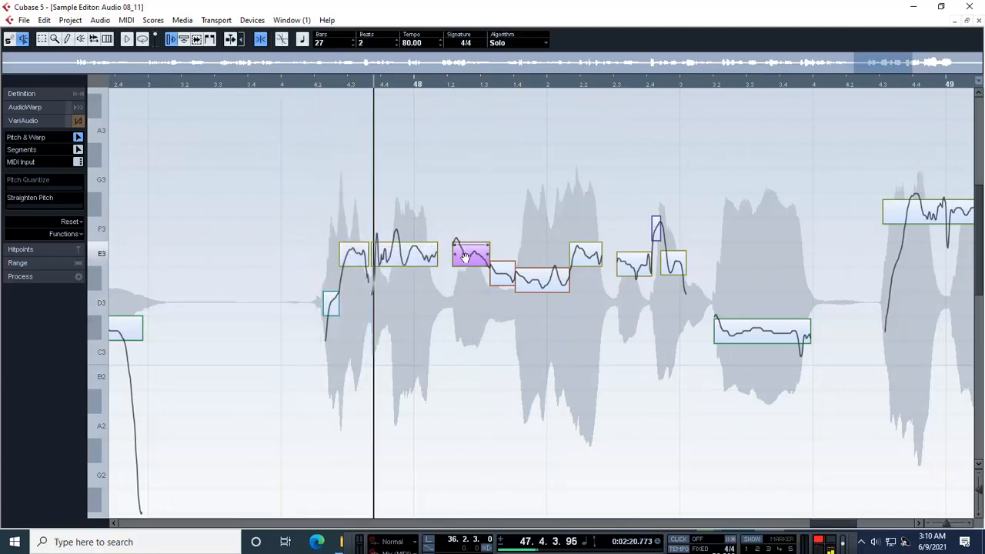
{"action": "key", "text": "space"}
{"action": "key", "text": "space"}
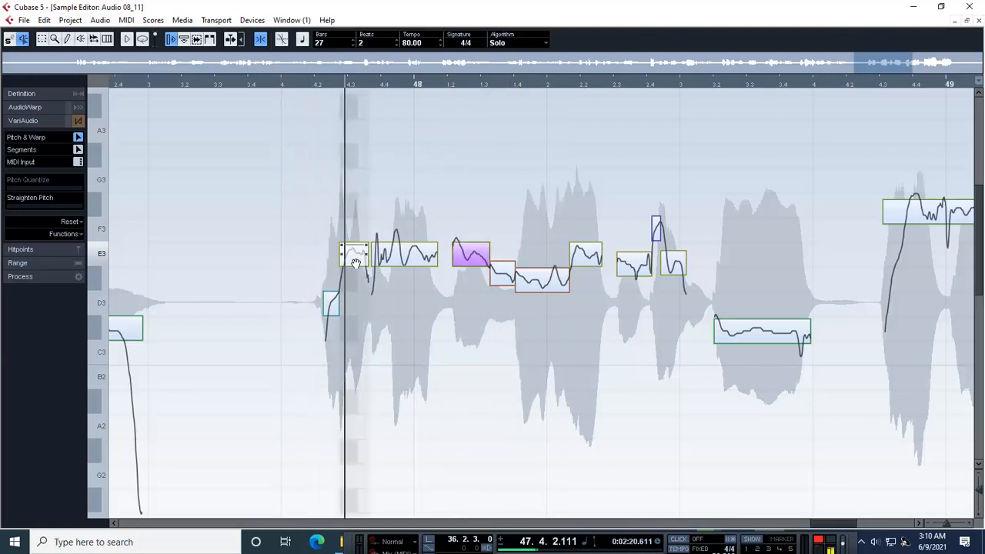
{"action": "key", "text": "space"}
{"action": "left_click", "coordinate": [395, 264]}
{"action": "mouse_move", "coordinate": [395, 264]}
{"action": "left_mouse_down"}
{"action": "mouse_move", "coordinate": [391, 282]}
{"action": "mouse_move", "coordinate": [402, 266]}
{"action": "left_mouse_up"}
{"action": "key", "text": "space"}
{"action": "key", "text": "space"}
- Try the second note of the phrase, before bar 48, at D#3, return it to E3, and compare by playback
{"action": "left_click", "coordinate": [358, 262]}
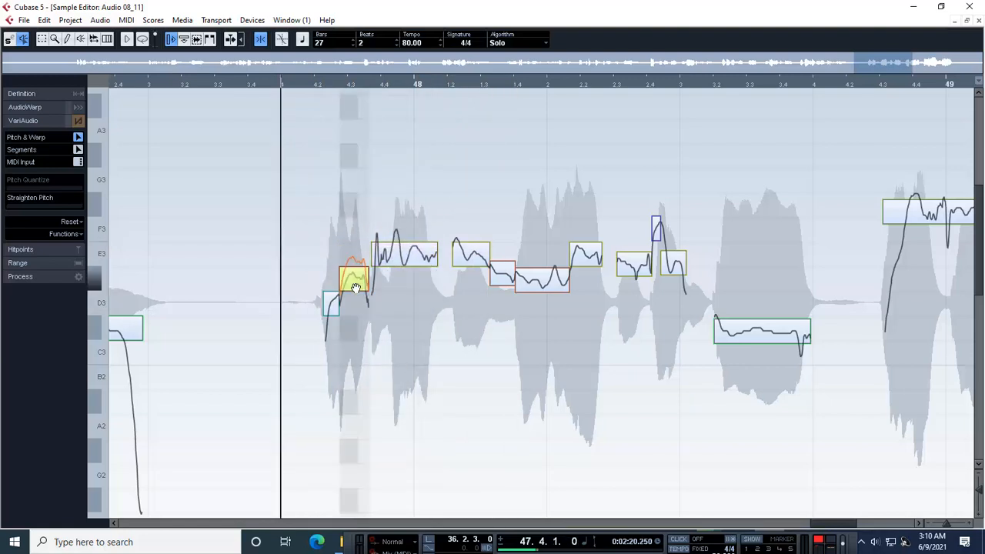
{"action": "left_click", "coordinate": [388, 304]}
{"action": "left_click_drag", "start_coordinate": [362, 285], "coordinate": [362, 271]}
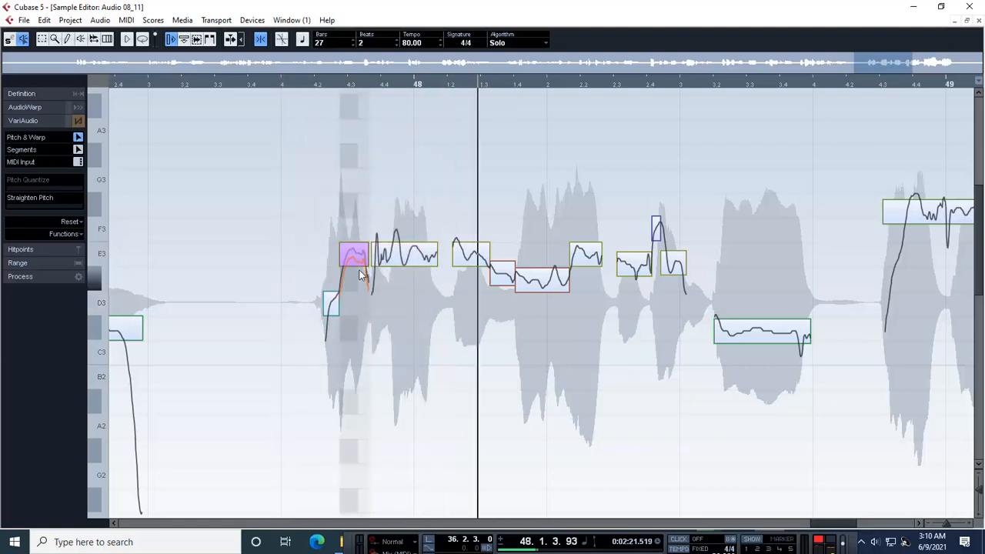
{"action": "key", "text": "space"}
{"action": "key", "text": "space"}
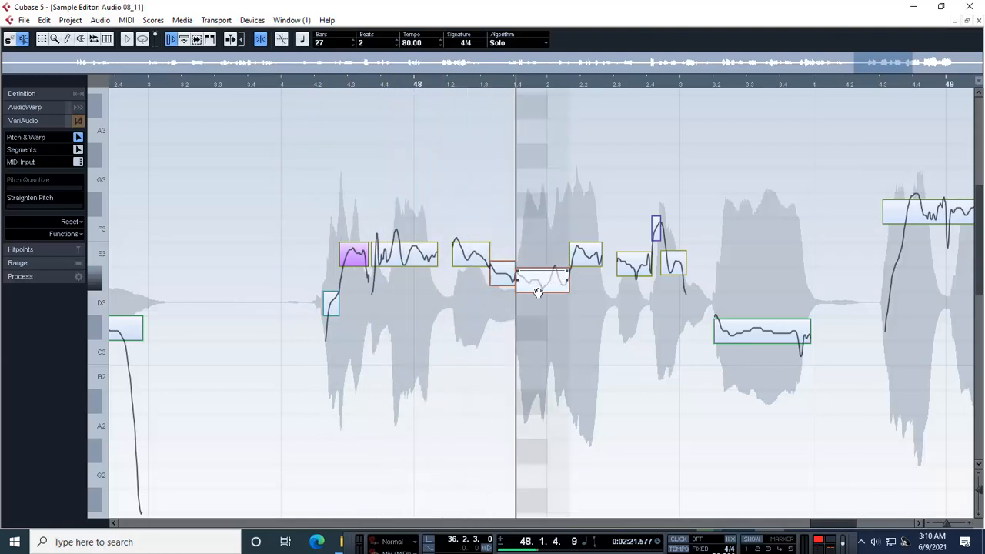
- Straighten the pitch curve of the E3 note across the start of bar 48 by about two-thirds and play it back
{"action": "left_click", "coordinate": [408, 254]}
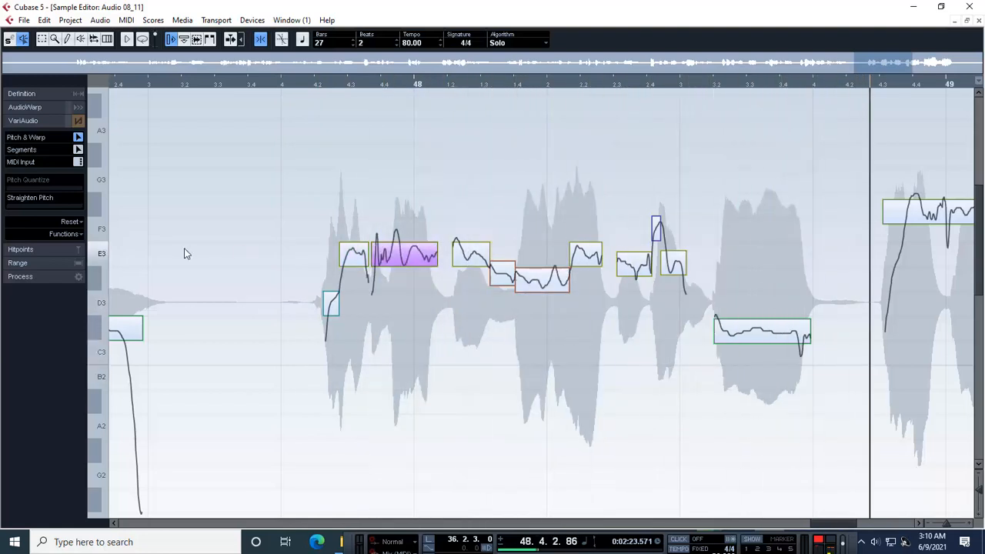
{"action": "key", "text": "space"}
{"action": "left_click_drag", "start_coordinate": [31, 207], "coordinate": [55, 206]}
{"action": "key", "text": "space"}
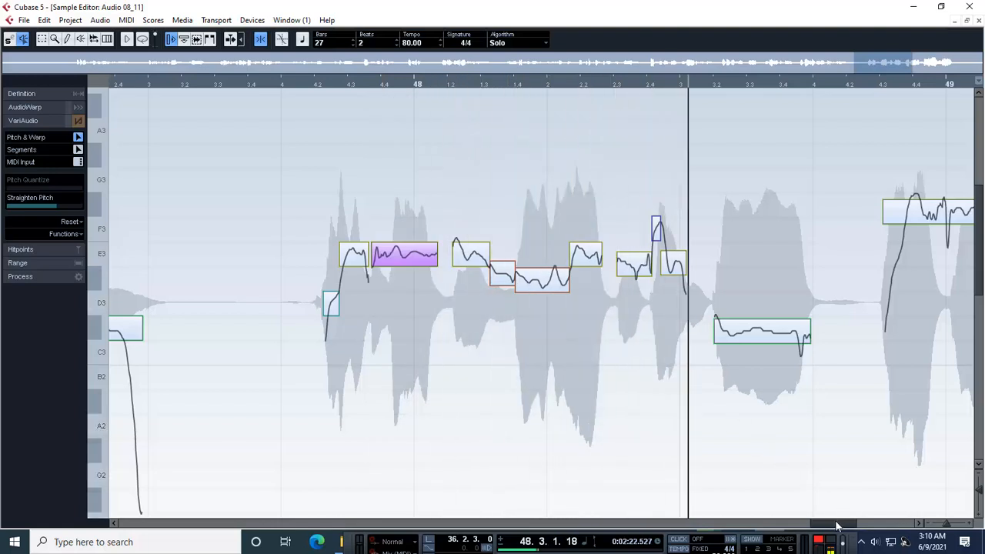
- Replay the phrase across the start of bar 48 to check the straightened E3 note
{"action": "key", "text": "space"}
{"action": "left_click", "coordinate": [411, 212]}
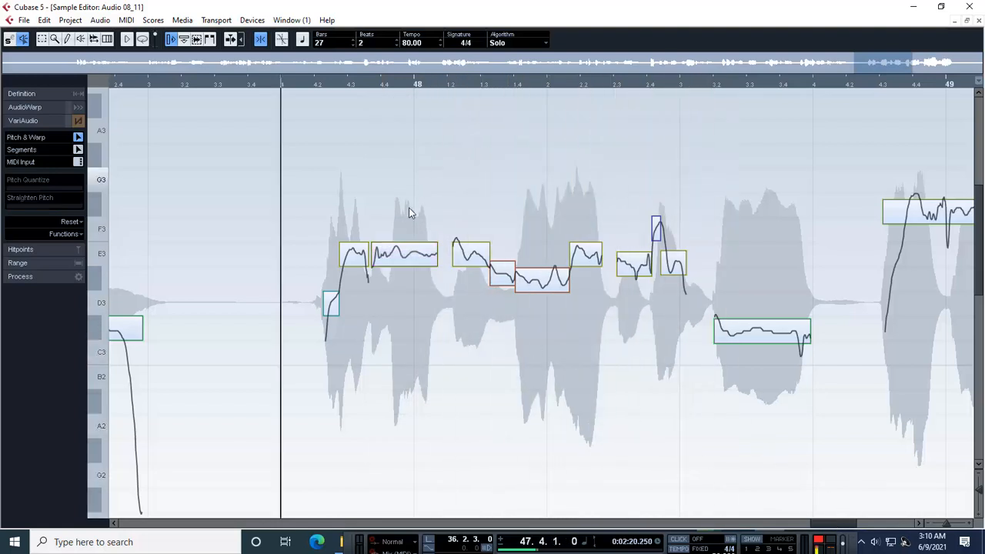
{"action": "left_click", "coordinate": [404, 254]}
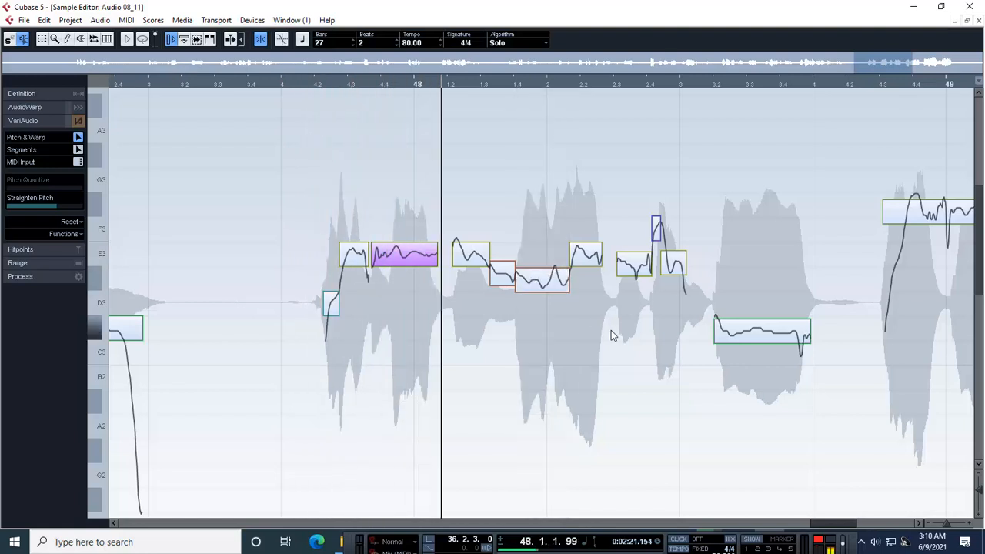
- Tune the note just before beat 3 of bar 48 to D#3 and play it back
{"action": "left_click_drag", "start_coordinate": [842, 524], "coordinate": [857, 528]}
{"action": "left_click", "coordinate": [269, 82]}
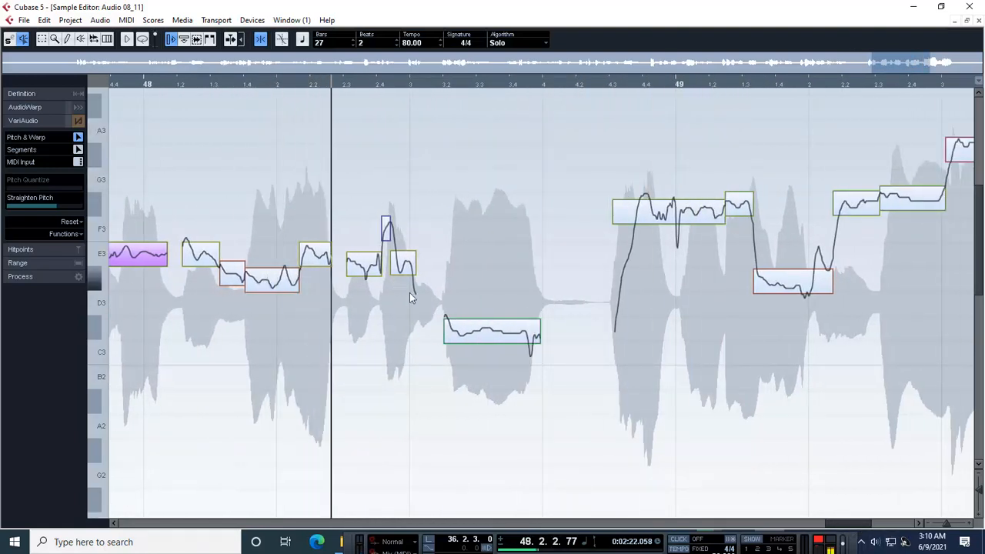
{"action": "key", "text": "space"}
{"action": "left_click", "coordinate": [402, 264]}
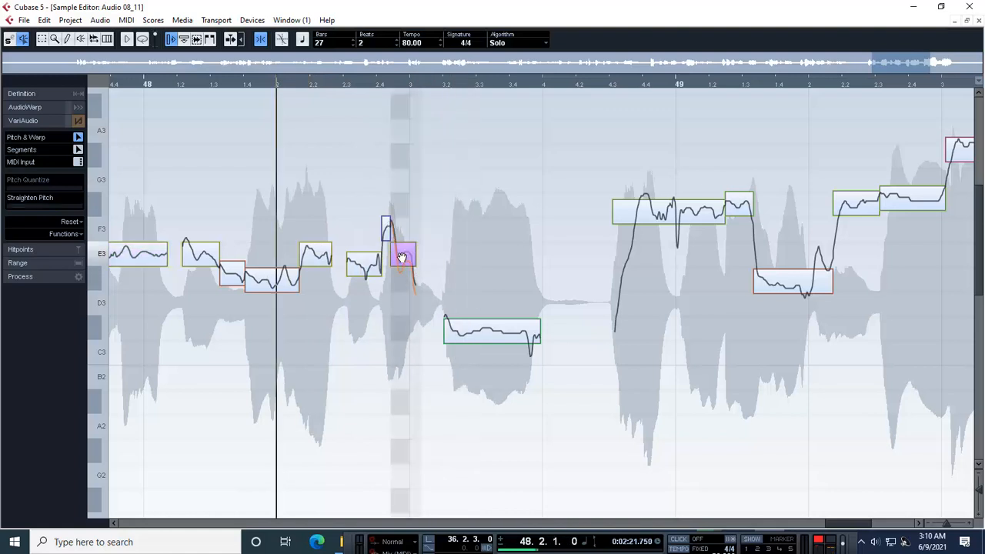
{"action": "left_click_drag", "start_coordinate": [401, 277], "coordinate": [403, 279]}
{"action": "key", "text": "space"}
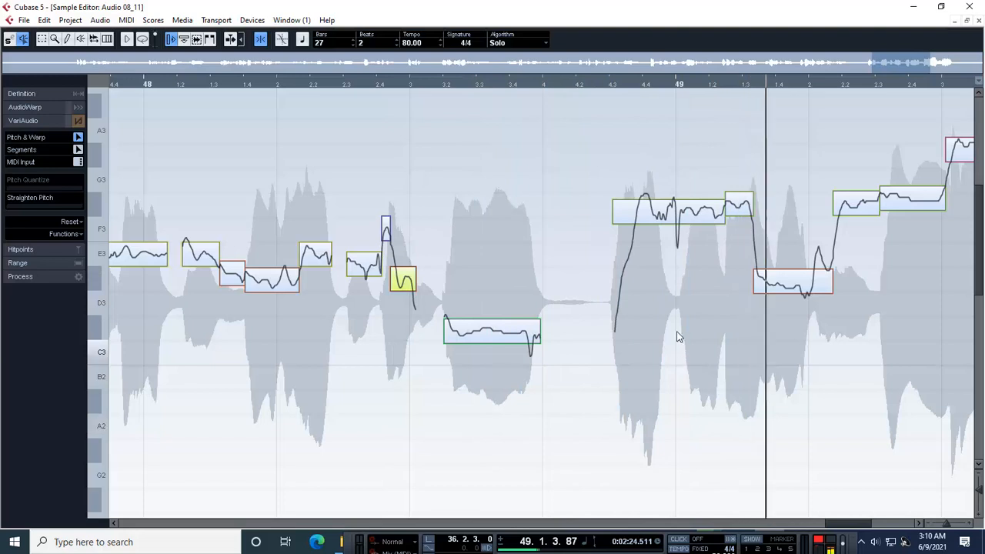
- Centre the two notes around the start of bar 49 on F#3, the following low note on D#3, and bar 48's beat 3 note on C#3
{"action": "left_click_drag", "start_coordinate": [685, 225], "coordinate": [685, 218]}
{"action": "key", "text": "space"}
{"action": "key", "text": "space"}
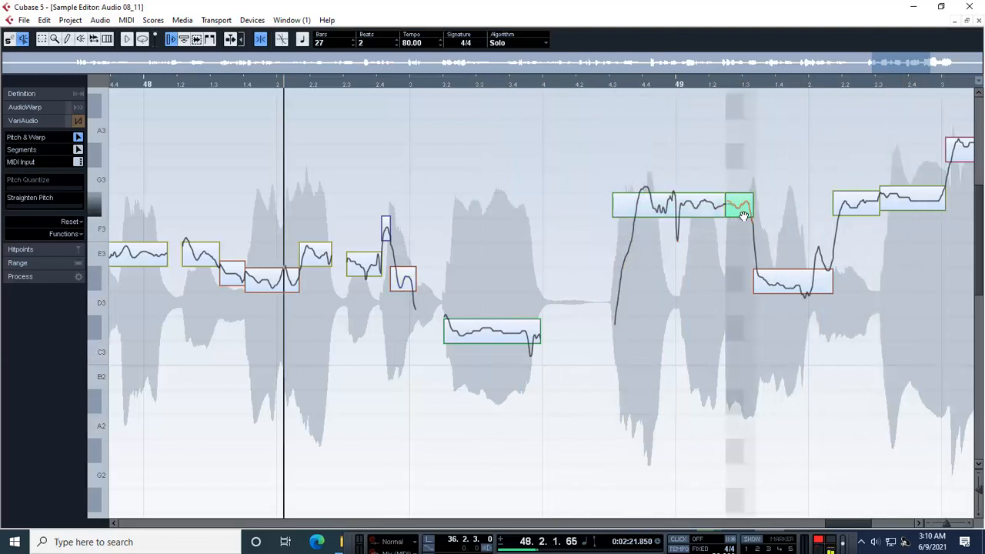
{"action": "left_click", "coordinate": [807, 289]}
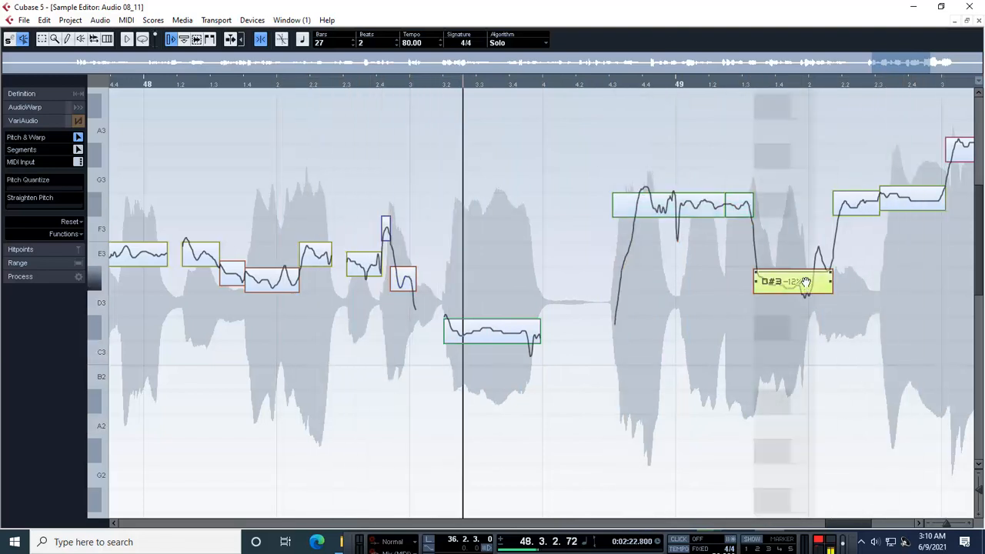
{"action": "left_click", "coordinate": [518, 339]}
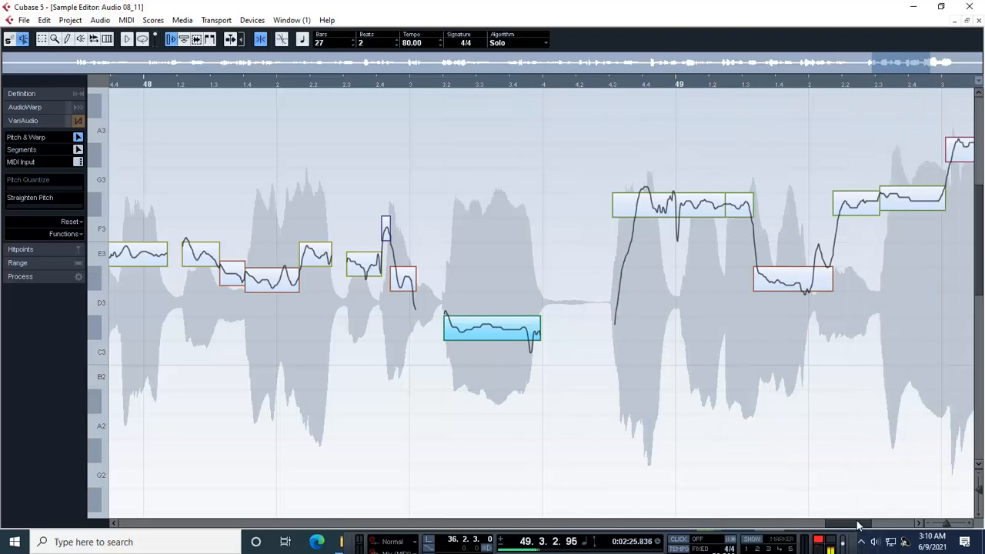
- Tune the closing phrase's last four notes, from beat 3 of bar 49 onward, to G#3, F3, D#3 and F#3
{"action": "left_click_drag", "start_coordinate": [862, 524], "coordinate": [897, 523]}
{"action": "left_click", "coordinate": [395, 148]}
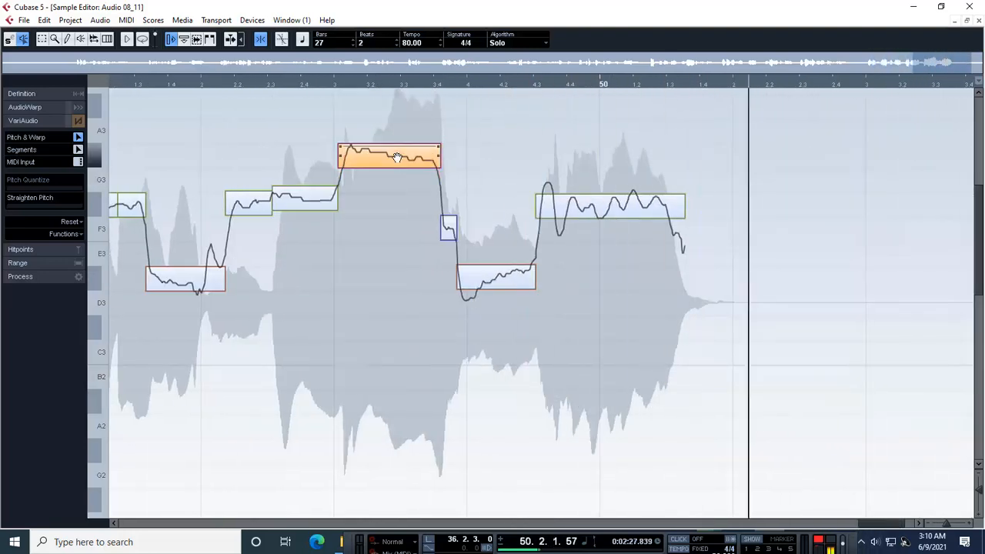
{"action": "left_click", "coordinate": [576, 211]}
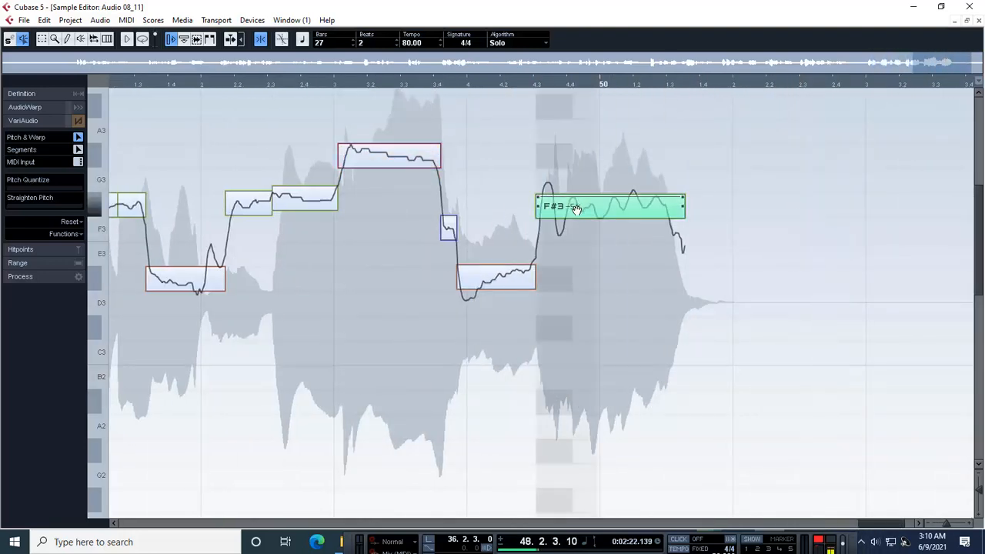
{"action": "left_click", "coordinate": [483, 279]}
{"action": "left_click", "coordinate": [446, 226]}
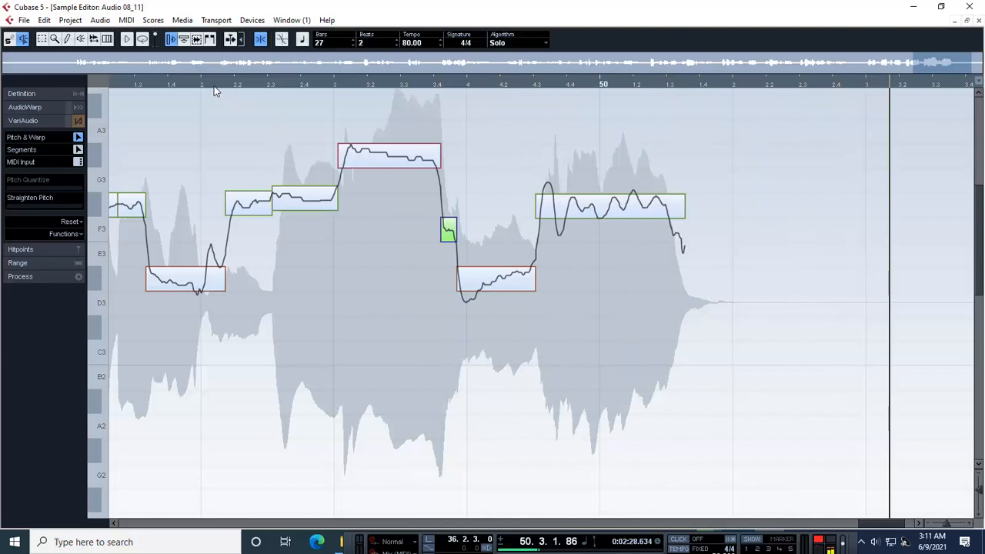
- Centre the two adjoining notes before beat 3 of bar 49 on F#3 and play the closing phrase back
{"action": "left_click_drag", "start_coordinate": [291, 204], "coordinate": [260, 216]}
{"action": "key", "text": "space"}
{"action": "key", "text": "space"}
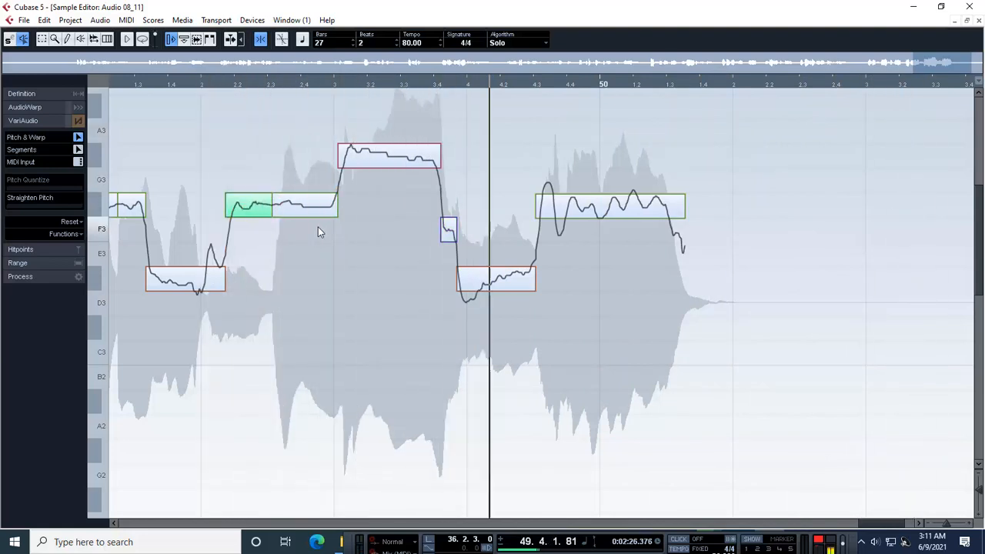
{"action": "left_click", "coordinate": [450, 233]}
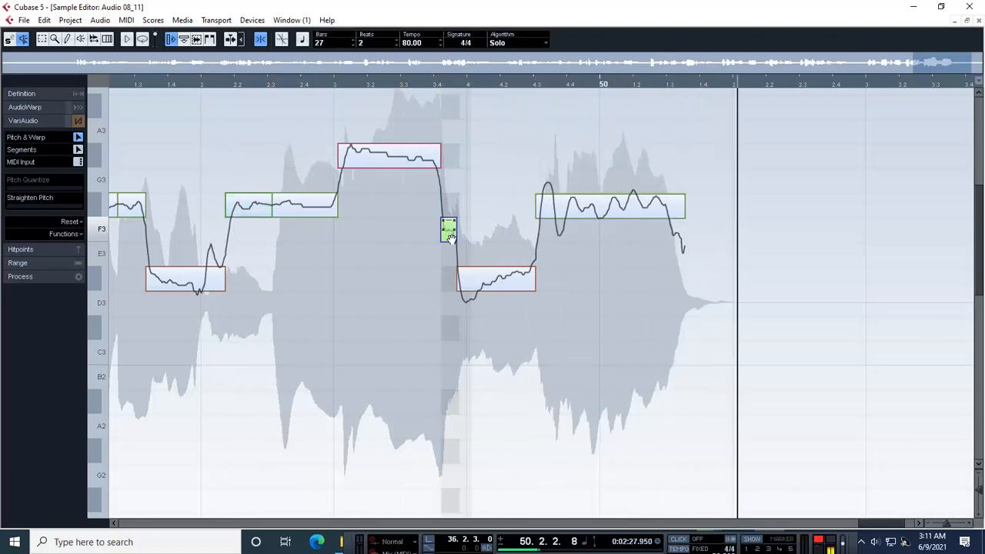
- Close the Sample Editor and save the project
{"action": "left_click", "coordinate": [978, 22]}
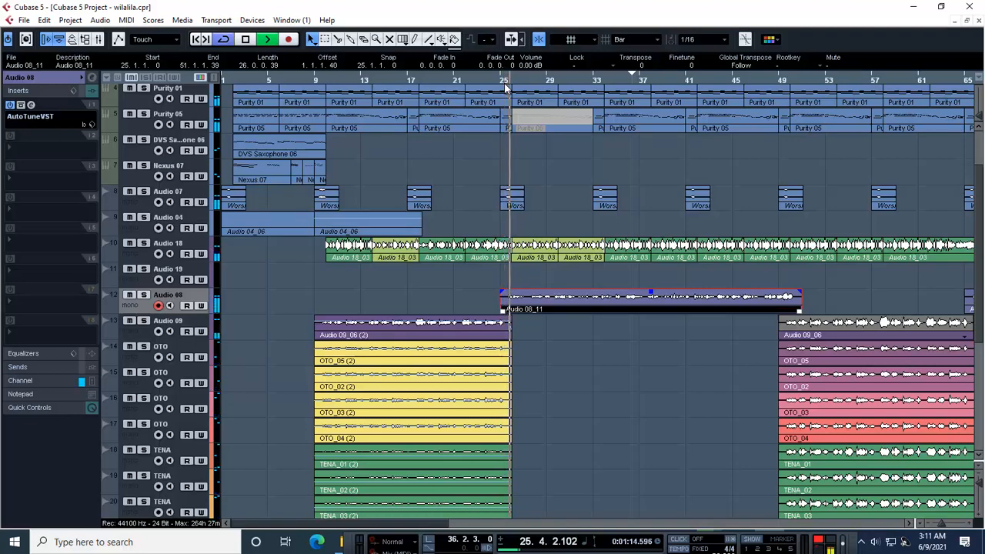
{"action": "left_click", "coordinate": [27, 19]}
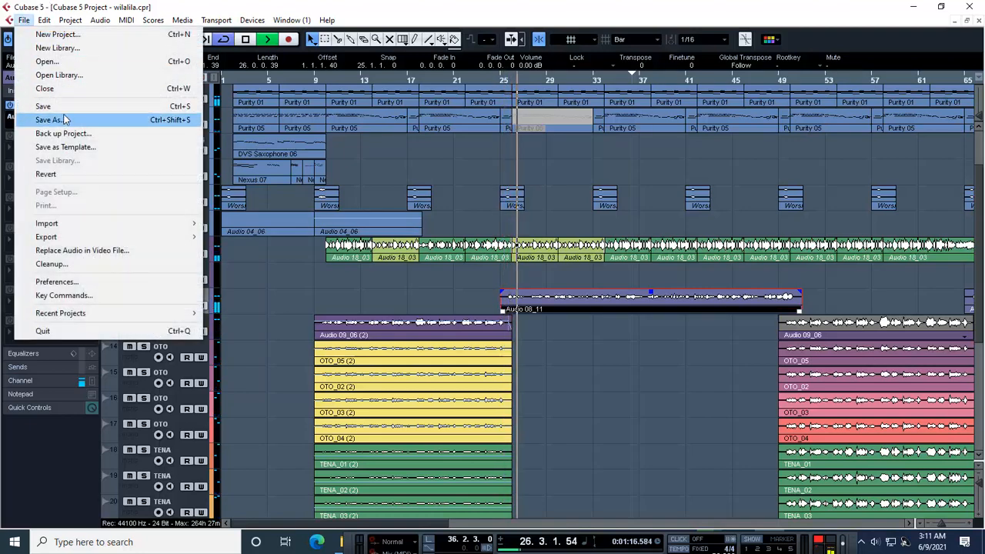
{"action": "left_click", "coordinate": [60, 106]}
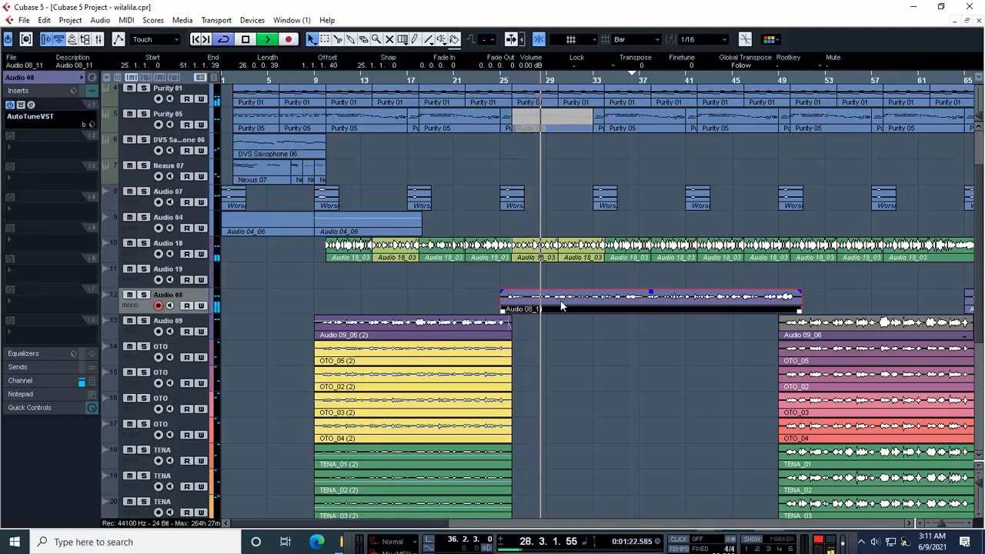
- Zoom in on the corrected Audio 08 vocal in the project and play it again from bar 38
{"action": "left_click_drag", "start_coordinate": [436, 525], "coordinate": [465, 524]}
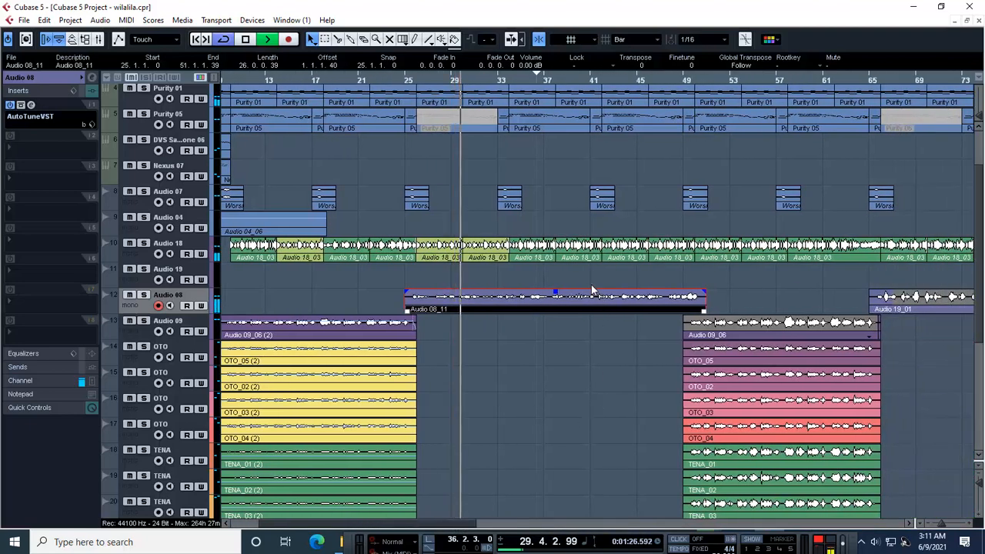
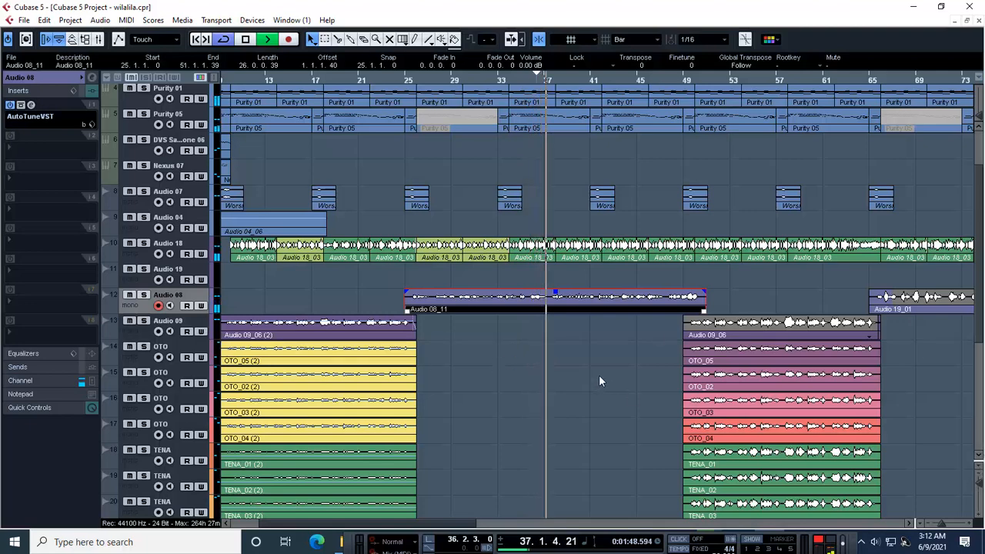
{"action": "key", "text": "h"}
{"action": "key", "text": "h"}
{"action": "key", "text": "h"}
{"action": "key", "text": "h"}
{"action": "key", "text": "h"}
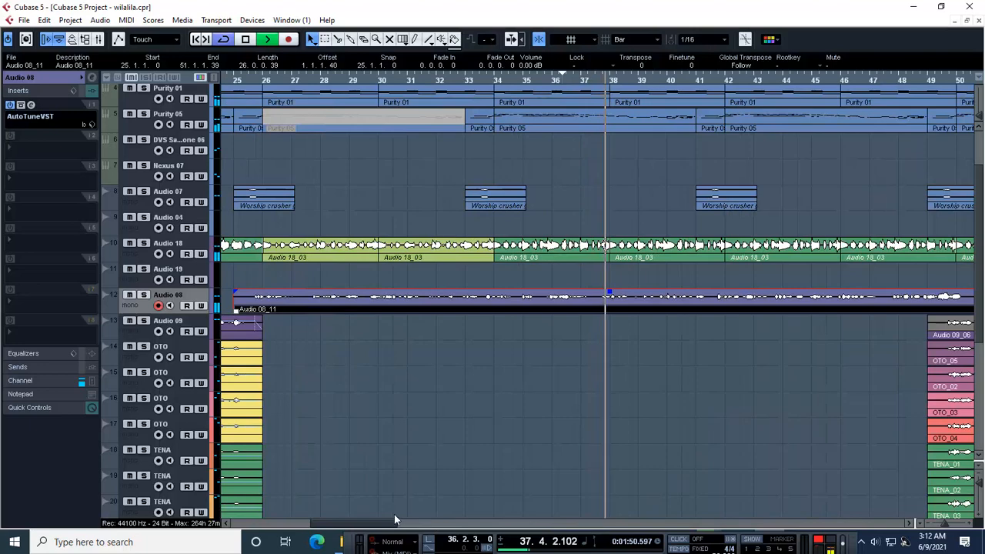
{"action": "left_click_drag", "start_coordinate": [379, 524], "coordinate": [397, 524]}
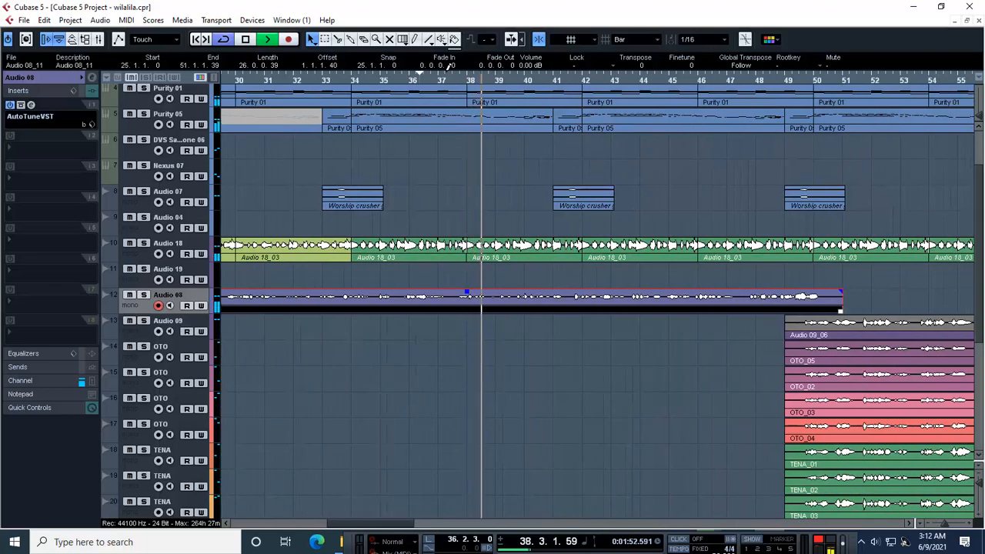
{"action": "key", "text": "h"}
{"action": "key", "text": "h"}
{"action": "key", "text": "h"}
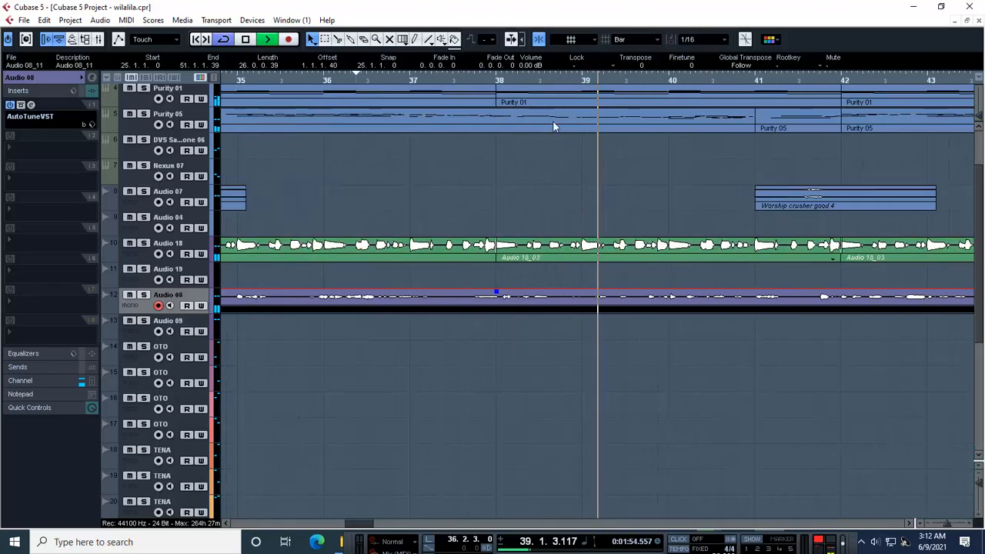
{"action": "left_click", "coordinate": [497, 78]}
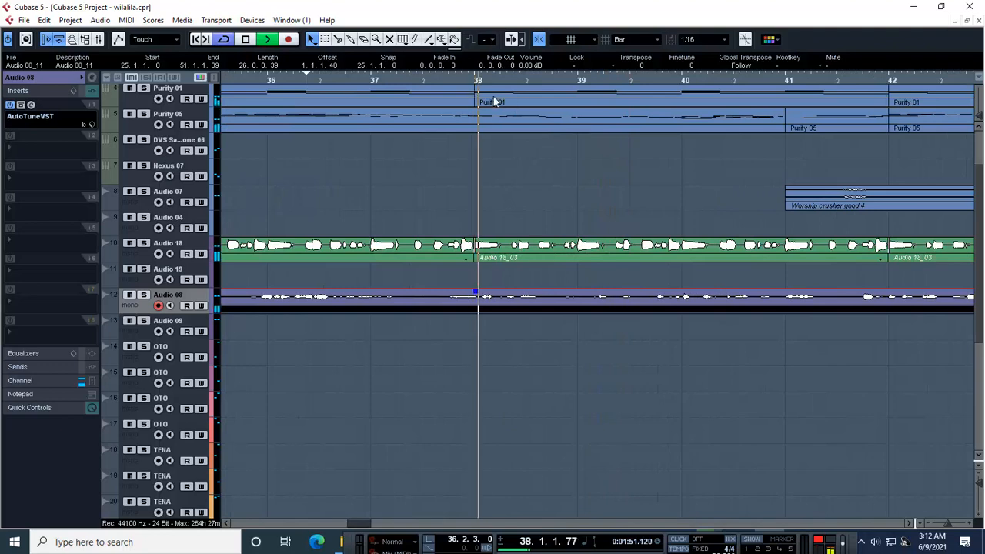
- With snap off, split the Audio 08 vocal event at about 38.3.3 and 39.3.3
{"action": "left_click", "coordinate": [338, 40]}
{"action": "left_click", "coordinate": [537, 44]}
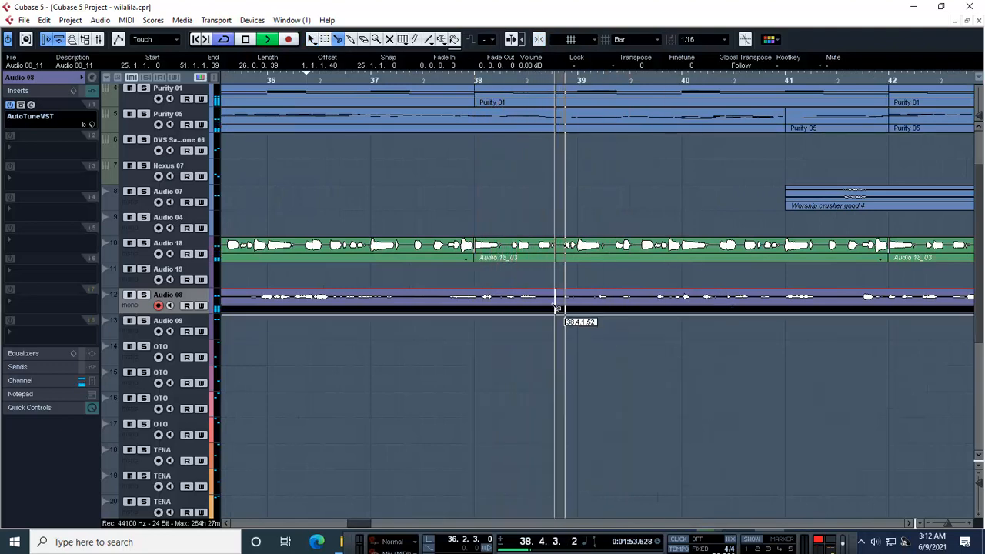
{"action": "key", "text": "space"}
{"action": "key", "text": "space"}
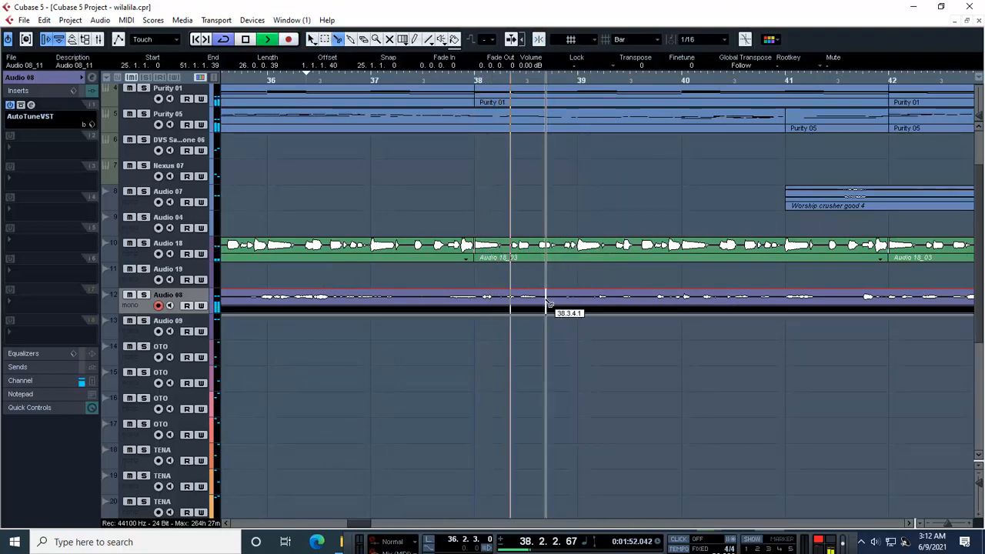
{"action": "left_click", "coordinate": [543, 304]}
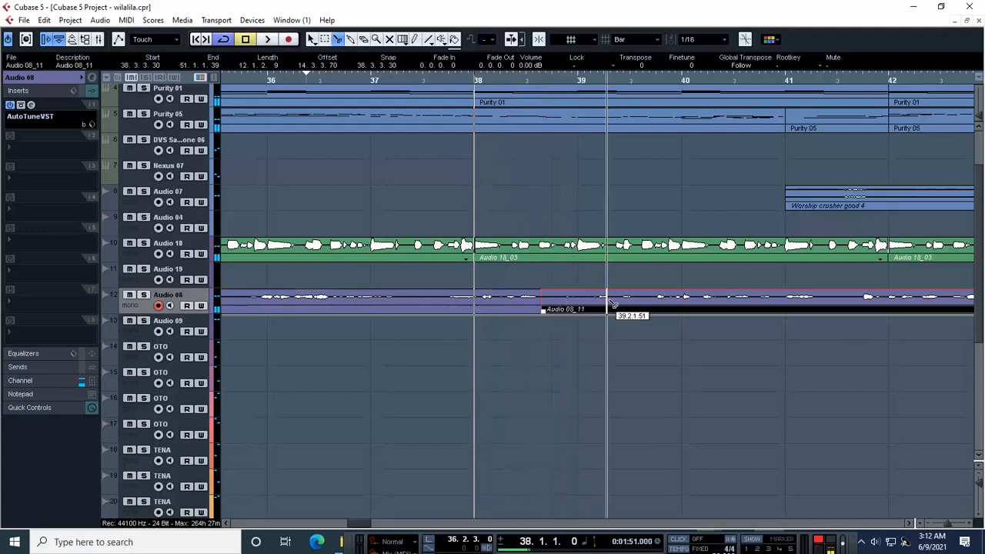
{"action": "left_click", "coordinate": [646, 304]}
{"action": "key", "text": "1"}
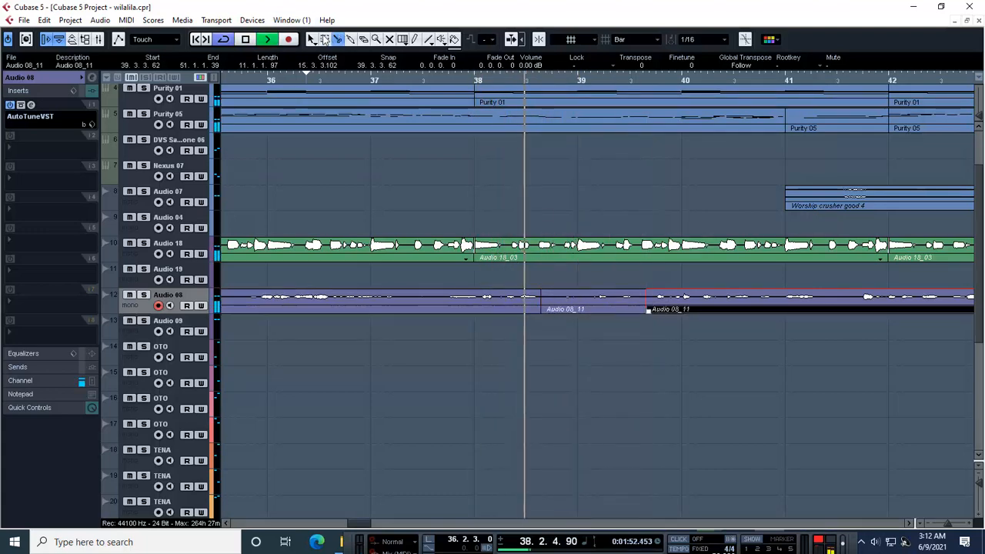
- Split the middle piece of the Audio 08 vocal again at about 39.1.4, just before the next sung phrase
{"action": "key", "text": "h"}
{"action": "key", "text": "h"}
{"action": "key", "text": "h"}
{"action": "key", "text": "h"}
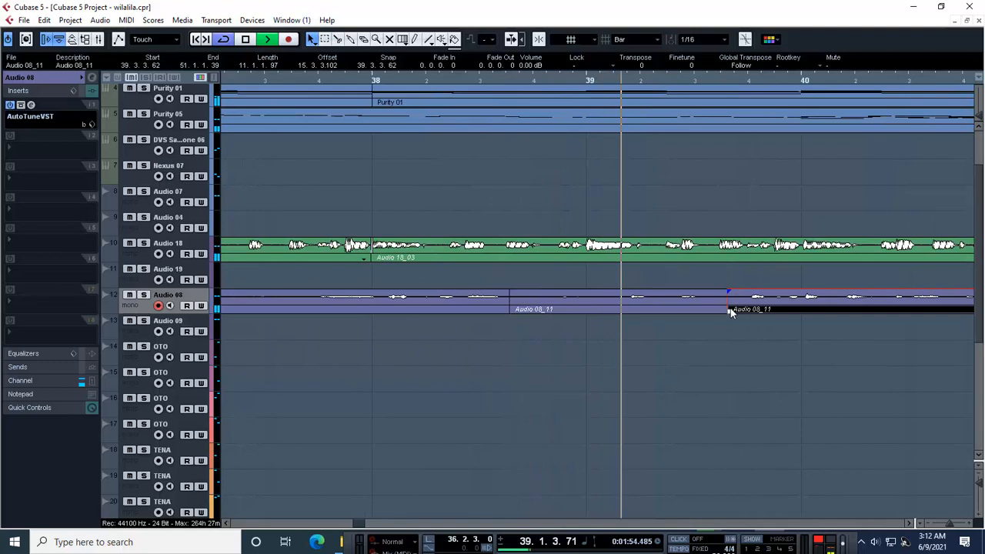
{"action": "key", "text": "3"}
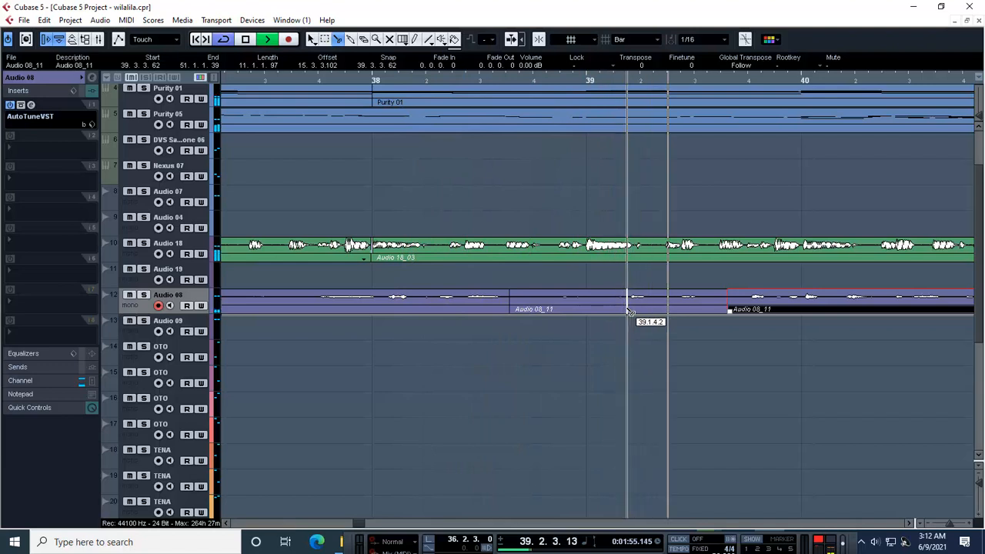
{"action": "left_click", "coordinate": [628, 312]}
{"action": "key", "text": "1"}
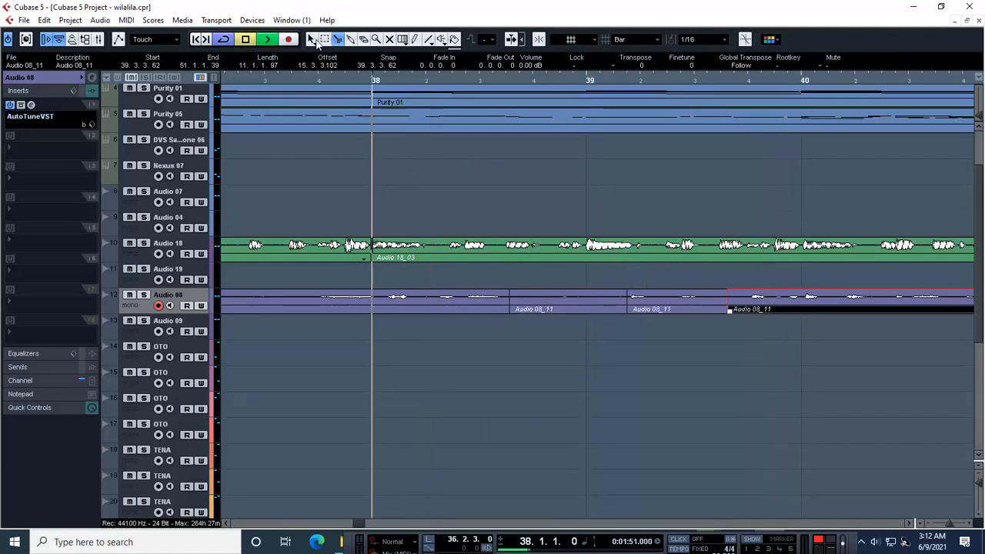
- Move the two short vocal pieces slightly earlier, to start at 38.3.3.14 and 39.1.3.94, and check the timing by playback
{"action": "left_click", "coordinate": [618, 312]}
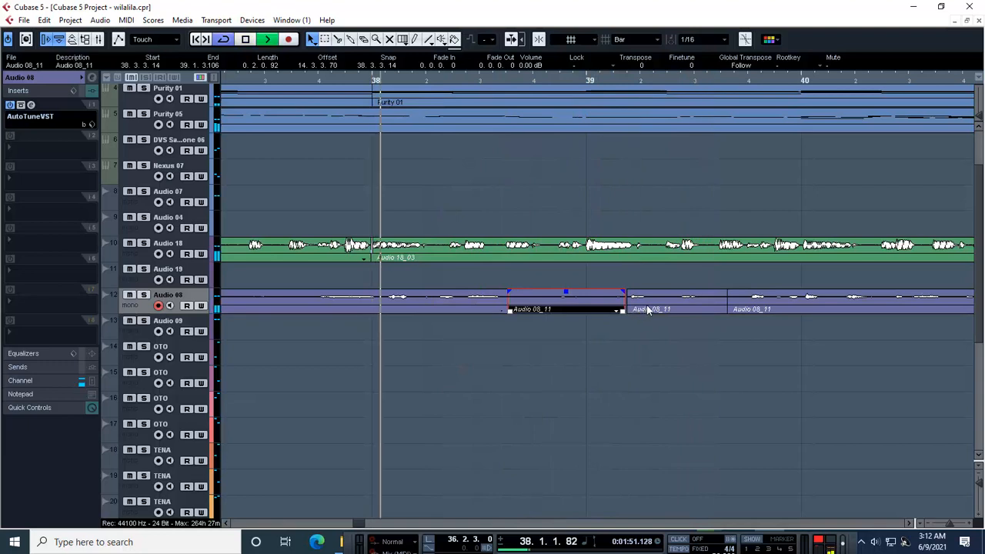
{"action": "left_click_drag", "start_coordinate": [646, 305], "coordinate": [651, 312]}
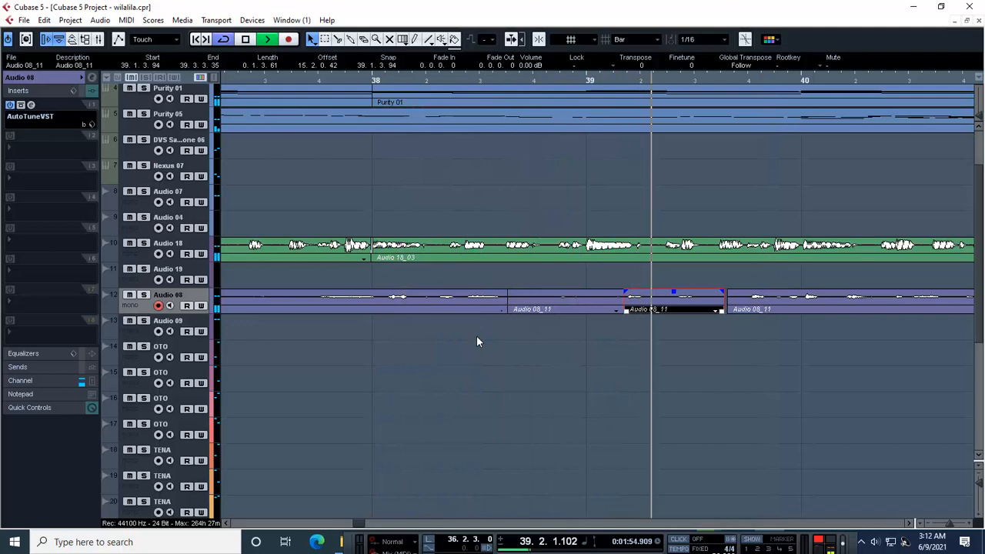
{"action": "key", "text": "space"}
{"action": "key", "text": "space"}
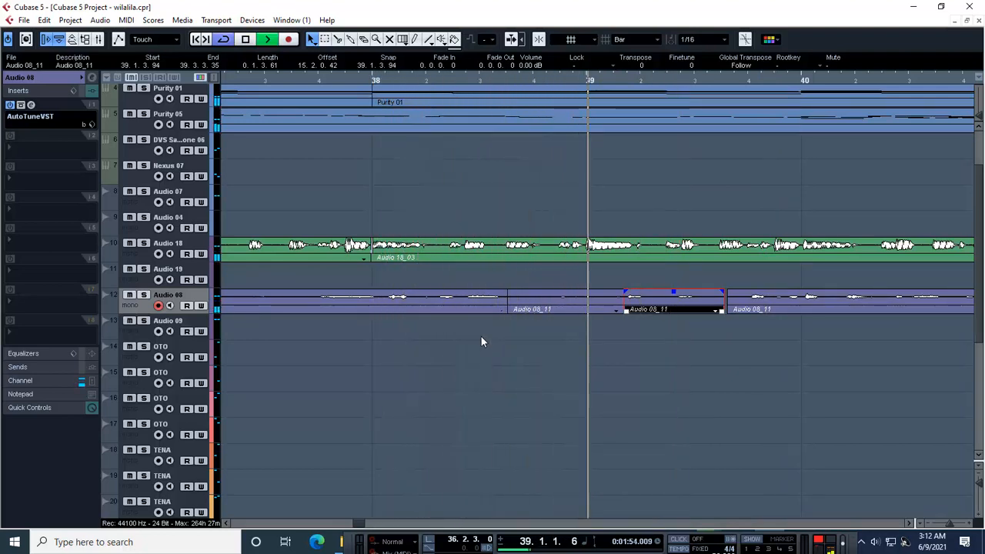
{"action": "key", "text": "space"}
{"action": "key", "text": "space"}
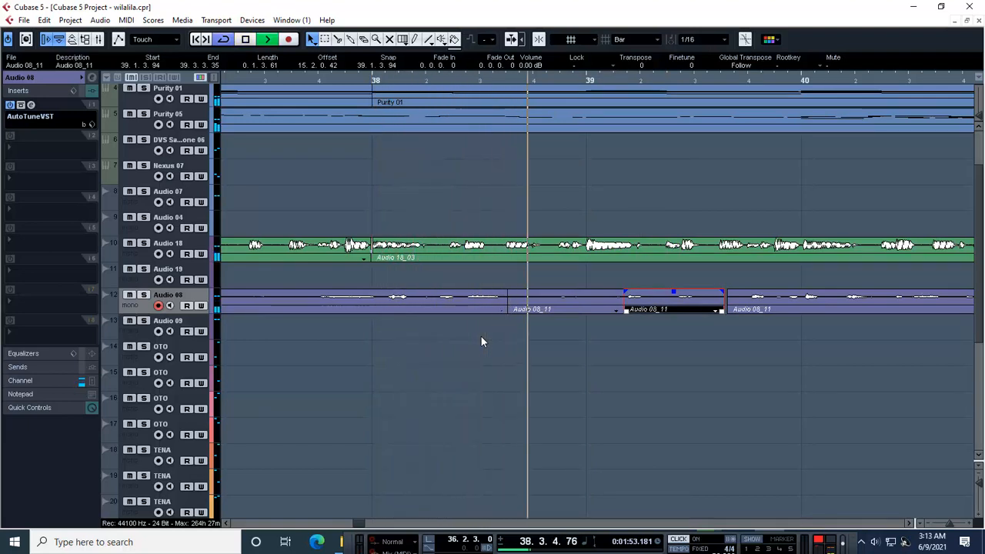
- Solo the Audio 08 track and replay the vocal from bar 38
{"action": "left_click", "coordinate": [150, 295]}
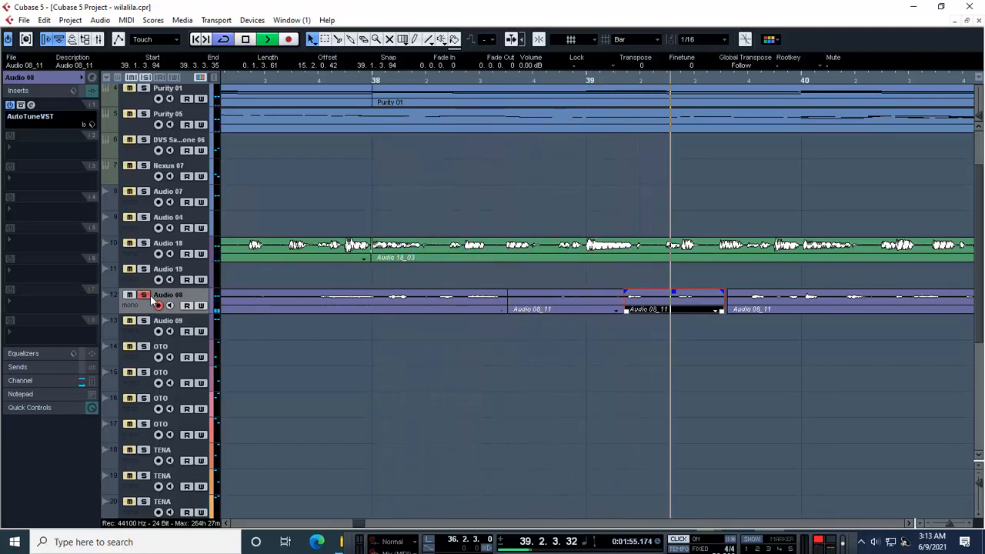
{"action": "key", "text": "space"}
{"action": "key", "text": "space"}
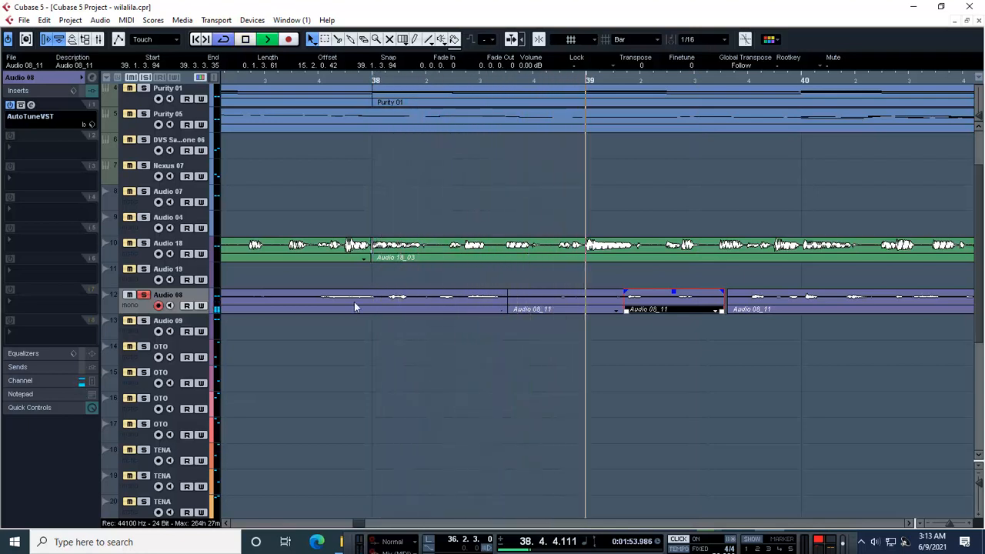
- Replay the soloed vocal and split the first short Audio 08 piece again at about 38.4.2
{"action": "key", "text": "space"}
{"action": "key", "text": "space"}
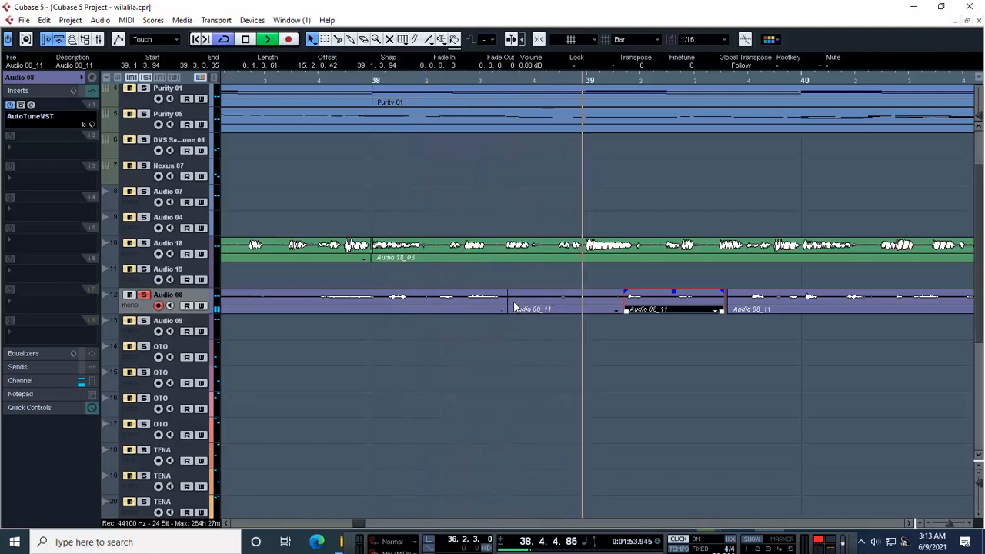
{"action": "key", "text": "space"}
{"action": "left_click", "coordinate": [339, 39]}
{"action": "key", "text": "space"}
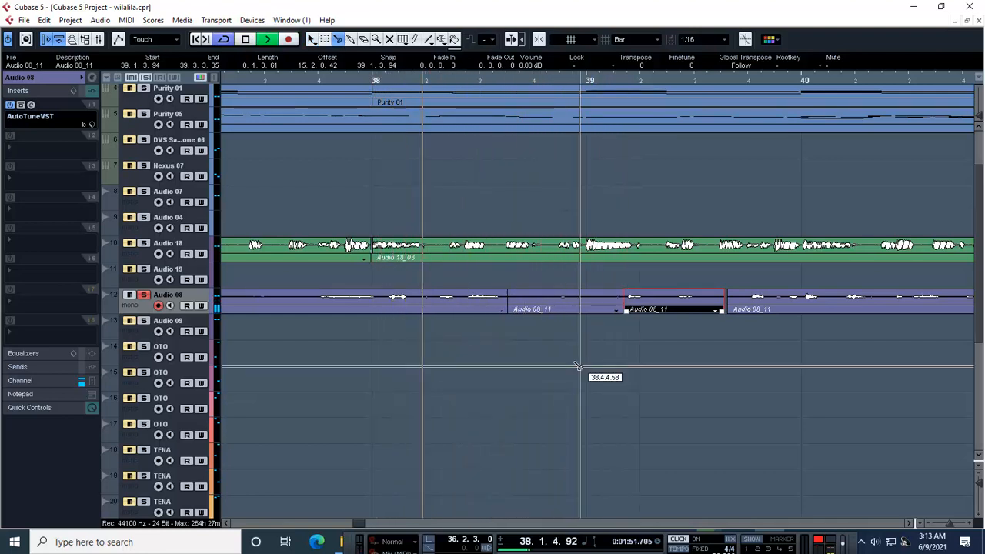
{"action": "left_click", "coordinate": [557, 309]}
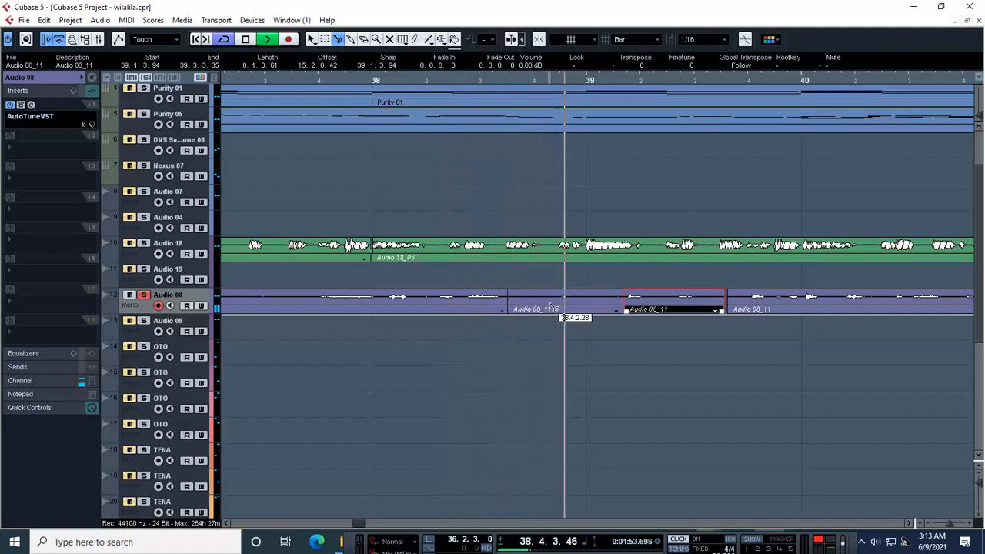
- Try moving the new short Audio 08 piece slightly earlier to 38.3.2.117, check it by playback, and undo the move and the split
{"action": "key", "text": "space"}
{"action": "left_click", "coordinate": [312, 39]}
{"action": "key", "text": "space"}
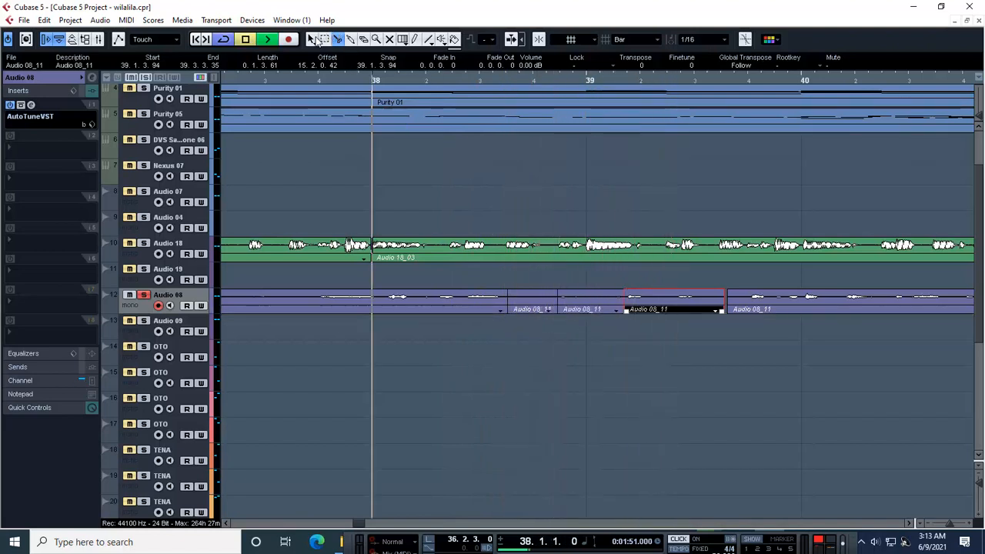
{"action": "left_click_drag", "start_coordinate": [536, 310], "coordinate": [531, 306]}
{"action": "key", "text": "space"}
{"action": "key", "text": "space"}
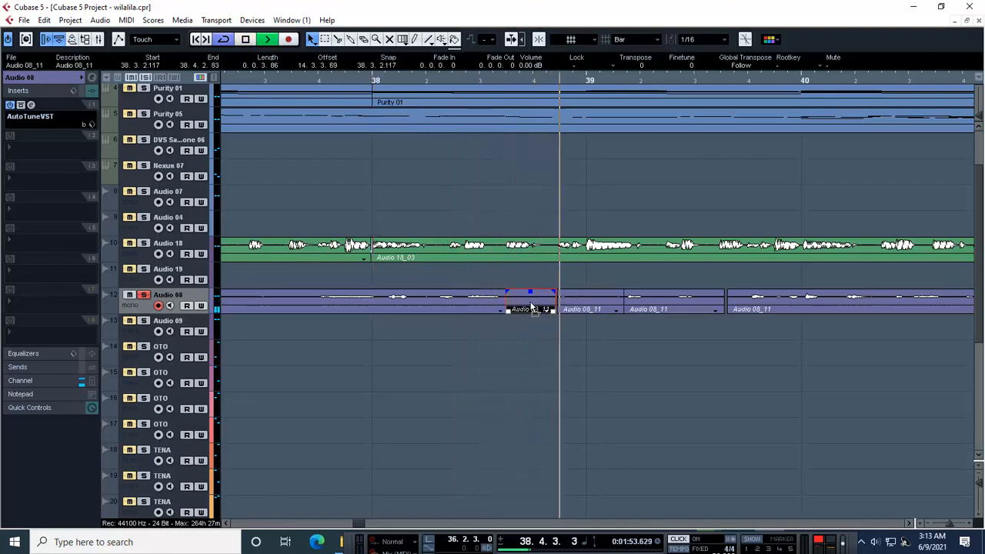
{"action": "key", "text": "space"}
{"action": "key", "text": "space"}
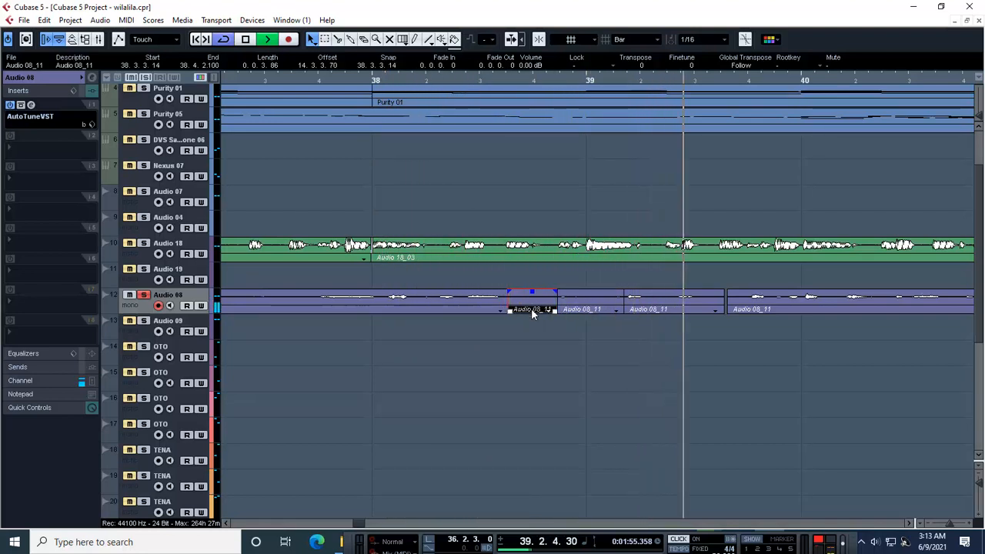
{"action": "key", "text": "Delete"}
{"action": "key", "text": "space"}
{"action": "key", "text": "space"}
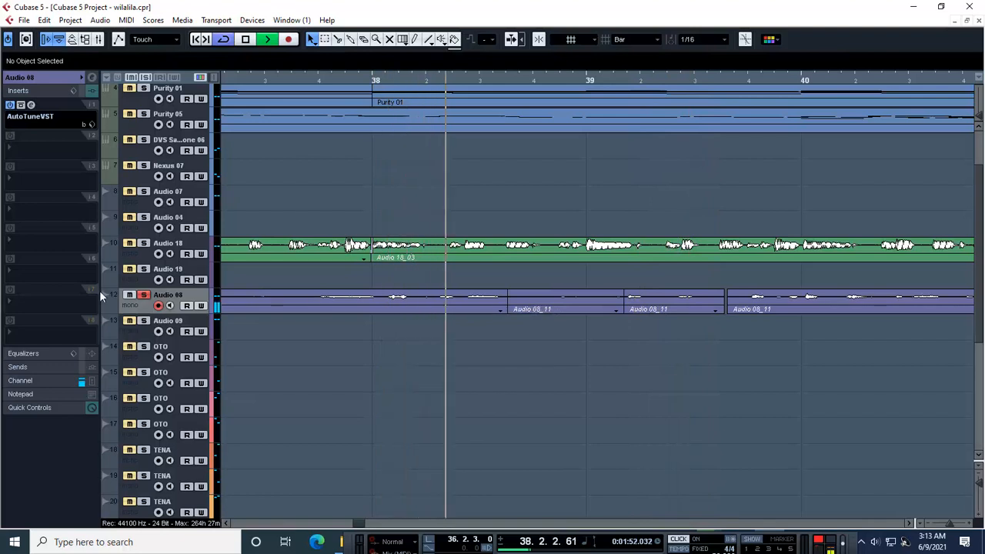
- Turn off solo on Audio 08 and replay the passage from bar 38 with the full mix
{"action": "left_click", "coordinate": [143, 295]}
{"action": "key", "text": "space"}
{"action": "key", "text": "space"}
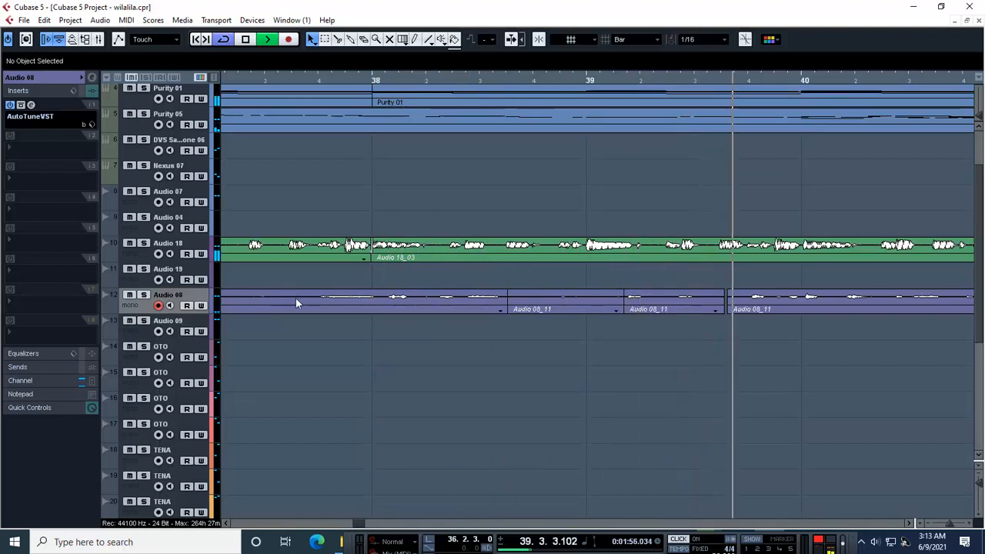
- Crossfade the two short Audio 08 pieces and give the second one a fade-out of 0.0.0.17
{"action": "left_click_drag", "start_coordinate": [682, 348], "coordinate": [617, 313]}
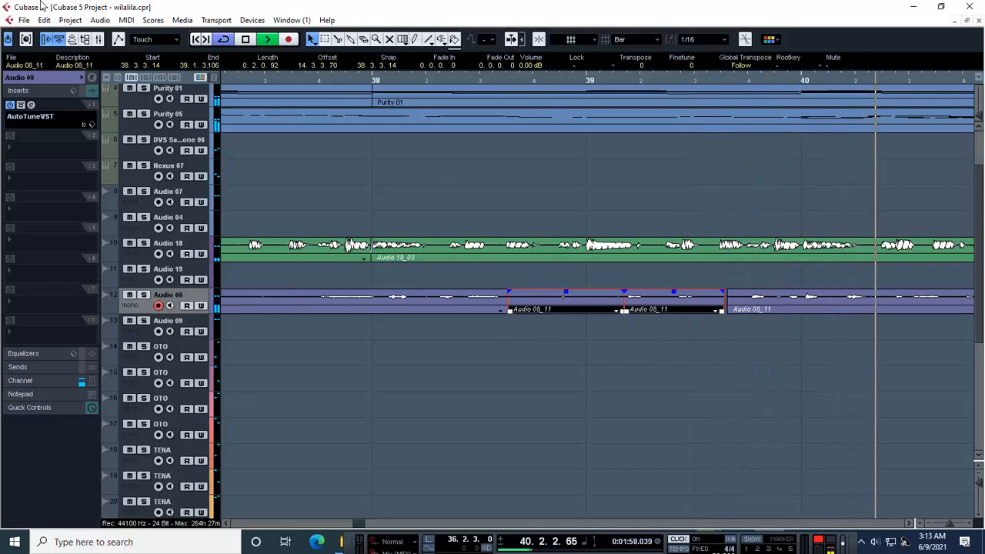
{"action": "left_click", "coordinate": [100, 20]}
{"action": "left_click", "coordinate": [219, 217]}
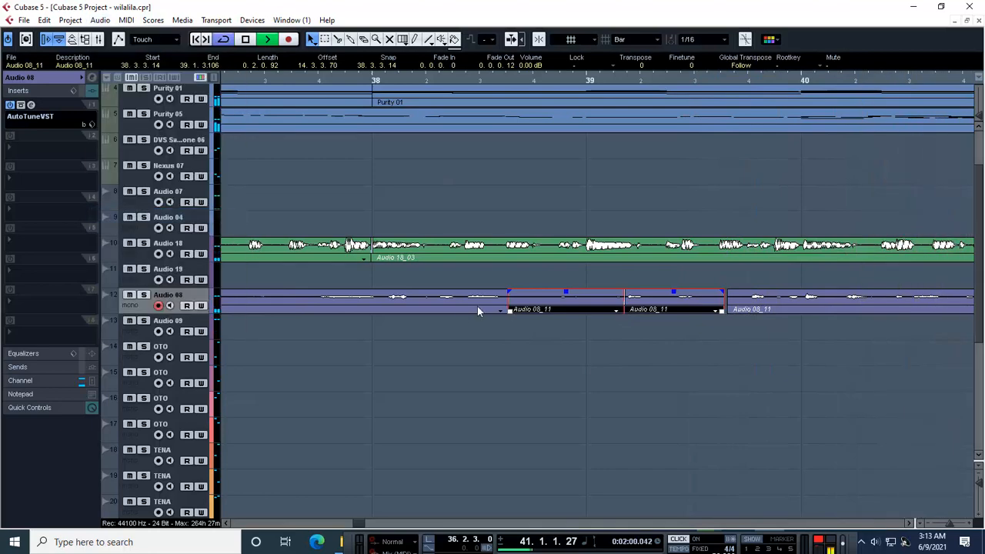
{"action": "left_click_drag", "start_coordinate": [728, 292], "coordinate": [719, 292]}
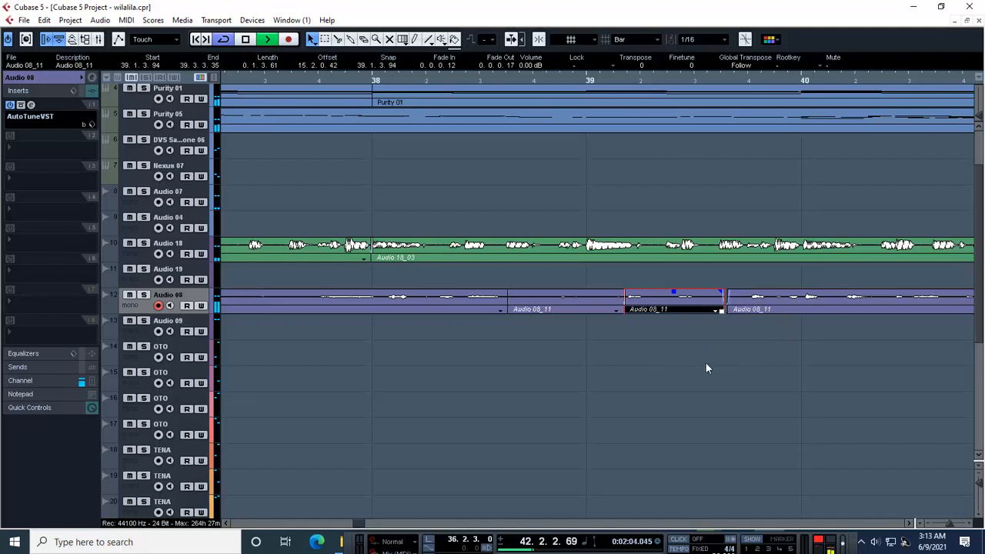
{"action": "key", "text": "space"}
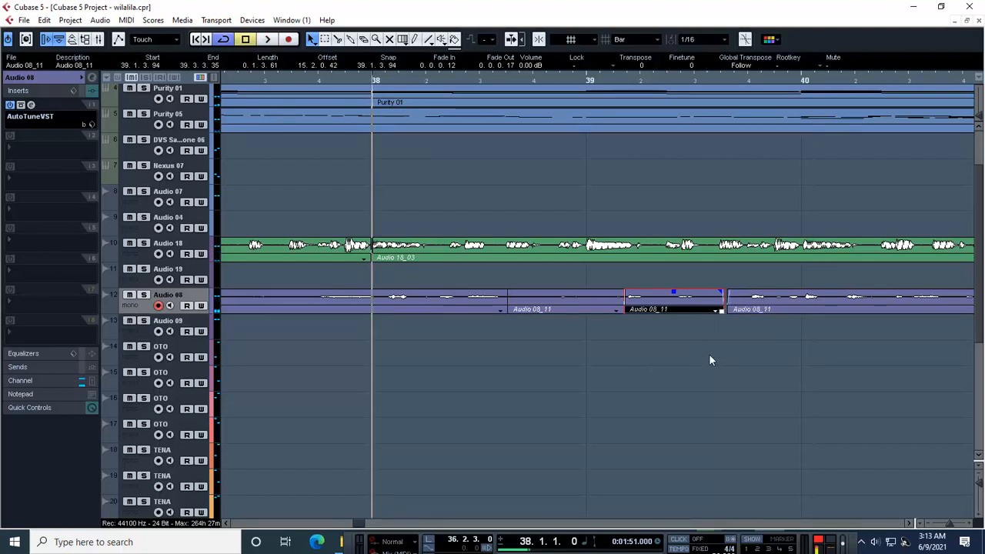
- Crossfade the long Audio 08 vocal event with the short piece that follows it
{"action": "left_click_drag", "start_coordinate": [539, 361], "coordinate": [466, 296]}
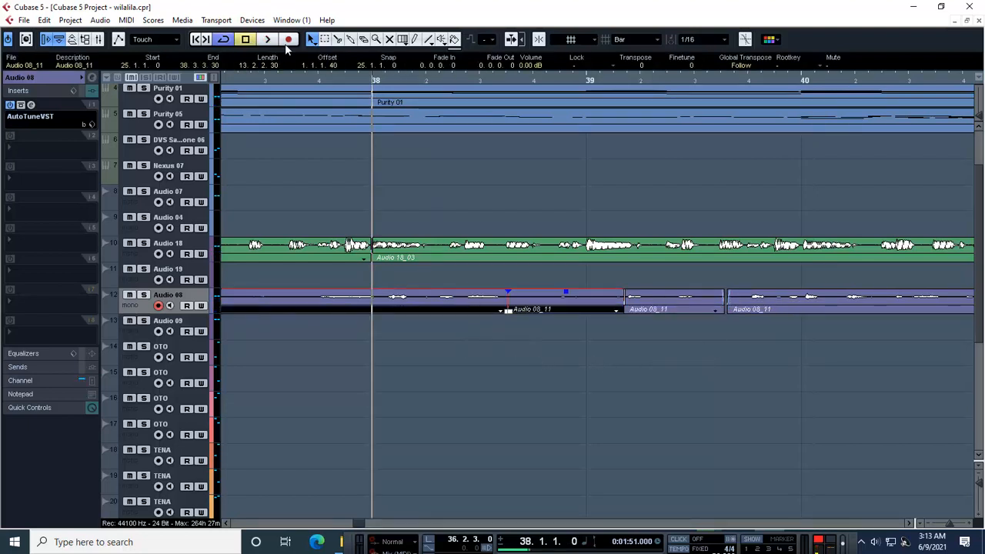
{"action": "left_click_drag", "start_coordinate": [563, 367], "coordinate": [451, 279]}
{"action": "left_click", "coordinate": [102, 22]}
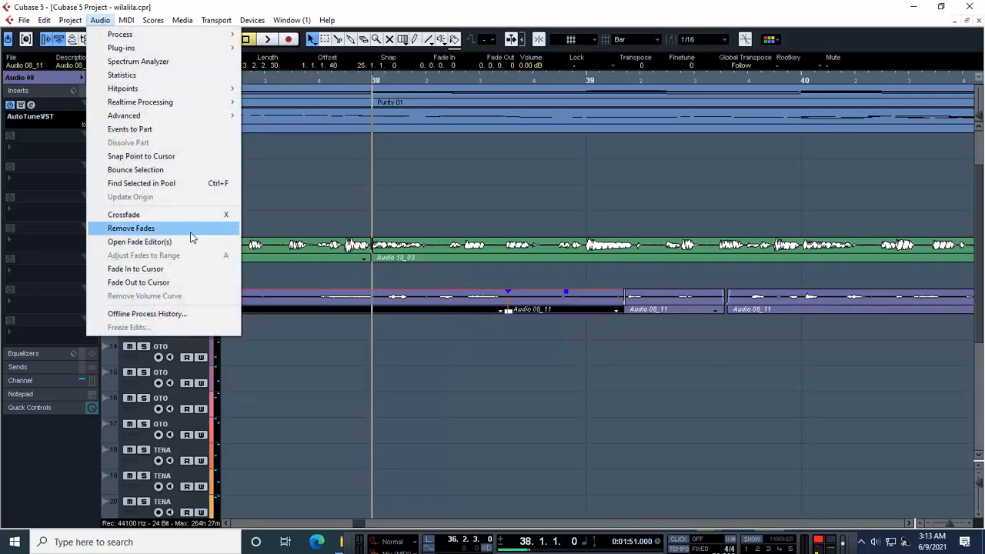
{"action": "left_click", "coordinate": [191, 216]}
{"action": "left_click", "coordinate": [558, 396]}
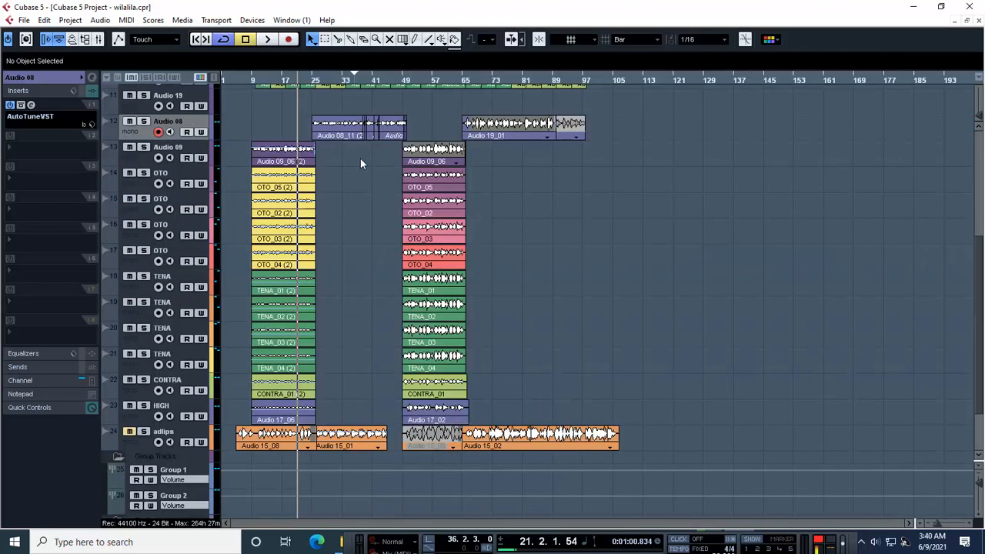
- Place the project cursor at about 25.3.1, near the start of the Audio 08 vocal
{"action": "key", "text": "h"}
{"action": "key", "text": "h"}
{"action": "key", "text": "h"}
{"action": "key", "text": "h"}
{"action": "key", "text": "h"}
{"action": "key", "text": "h"}
{"action": "key", "text": "h"}
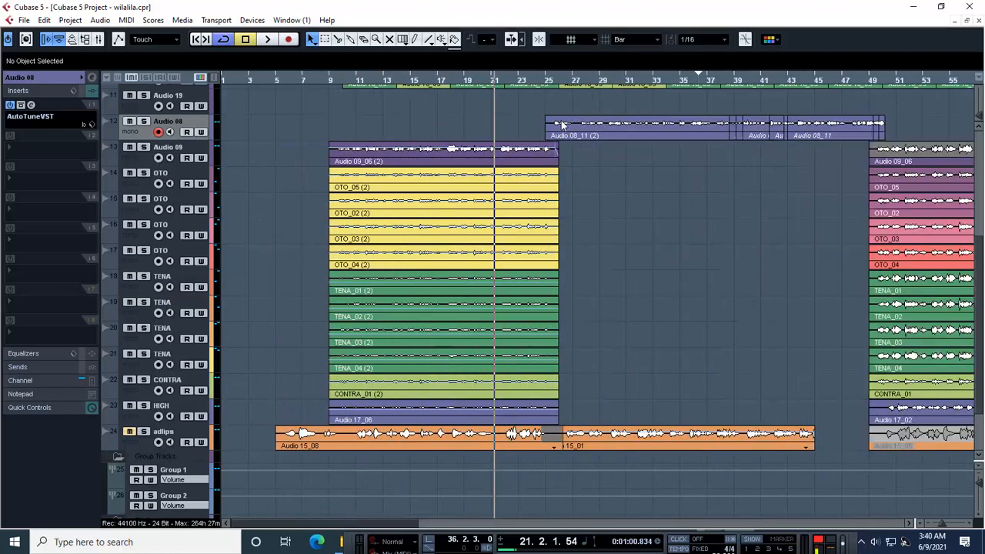
{"action": "left_click", "coordinate": [548, 81]}
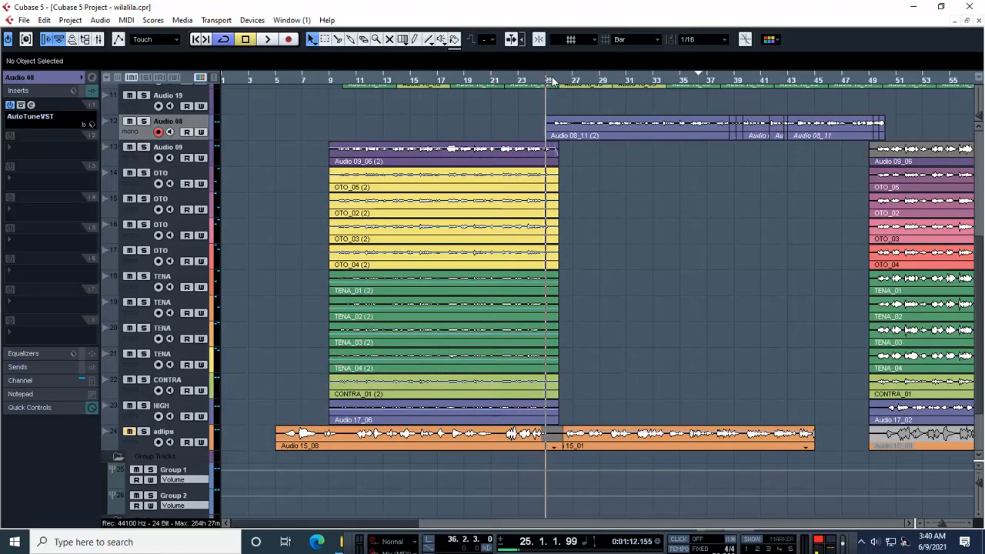
{"action": "left_click", "coordinate": [553, 81]}
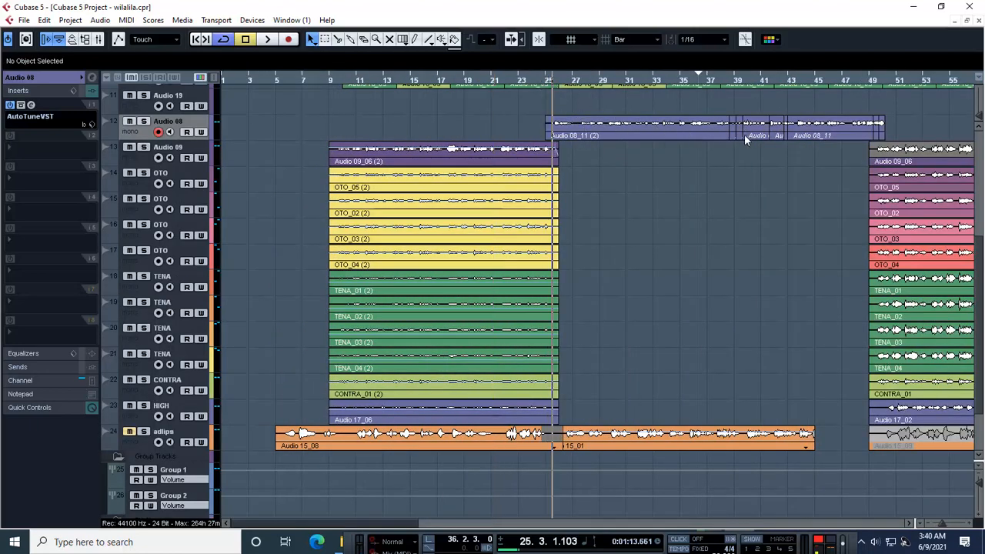
- Add the RVox Mono dynamics plug-in to the second insert slot of Audio 08
{"action": "left_click", "coordinate": [23, 155]}
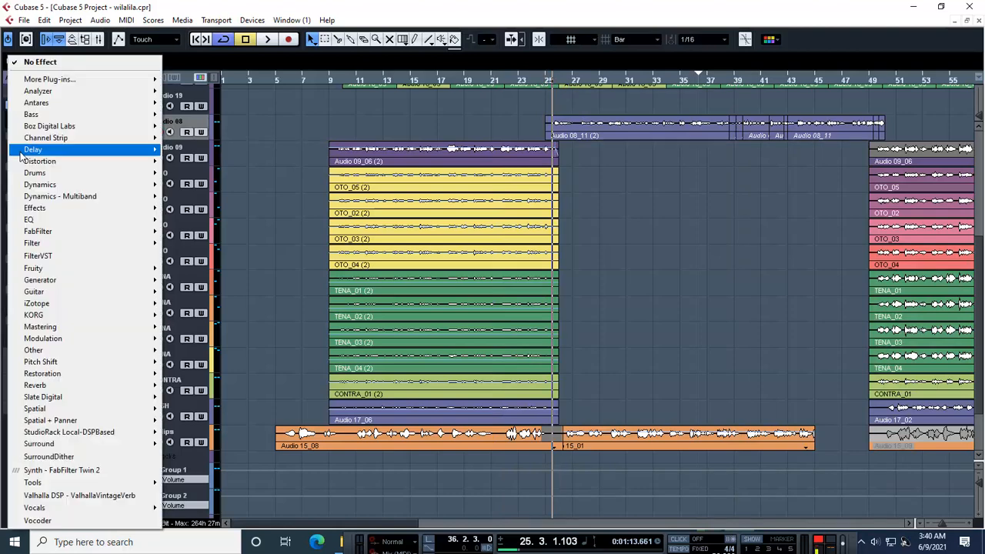
{"action": "mouse_move", "coordinate": [21, 153]}
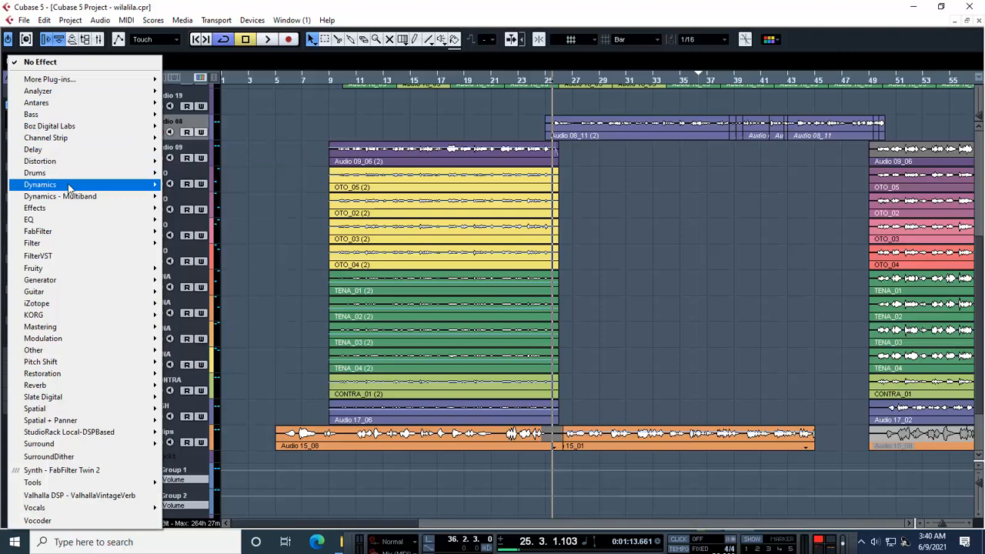
{"action": "mouse_move", "coordinate": [66, 185]}
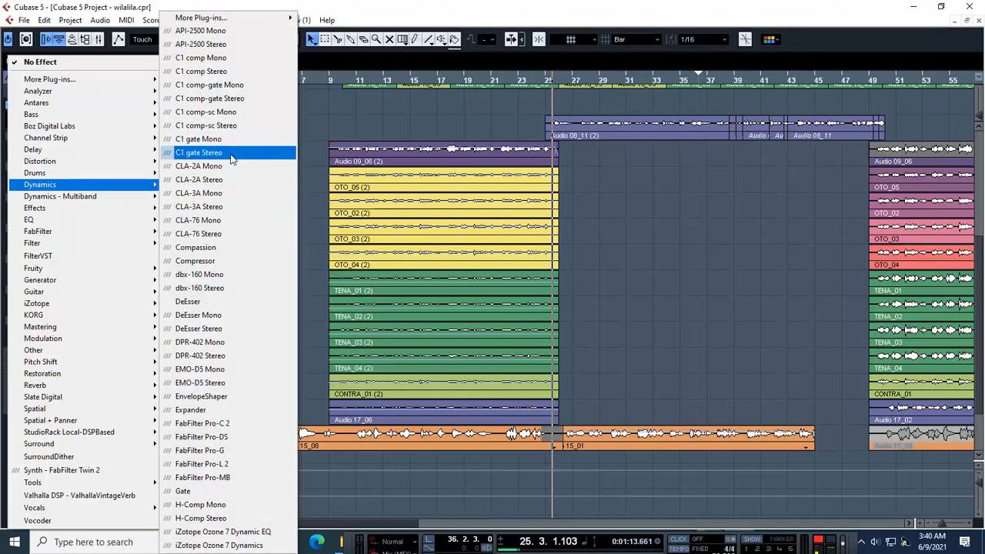
{"action": "mouse_move", "coordinate": [235, 18]}
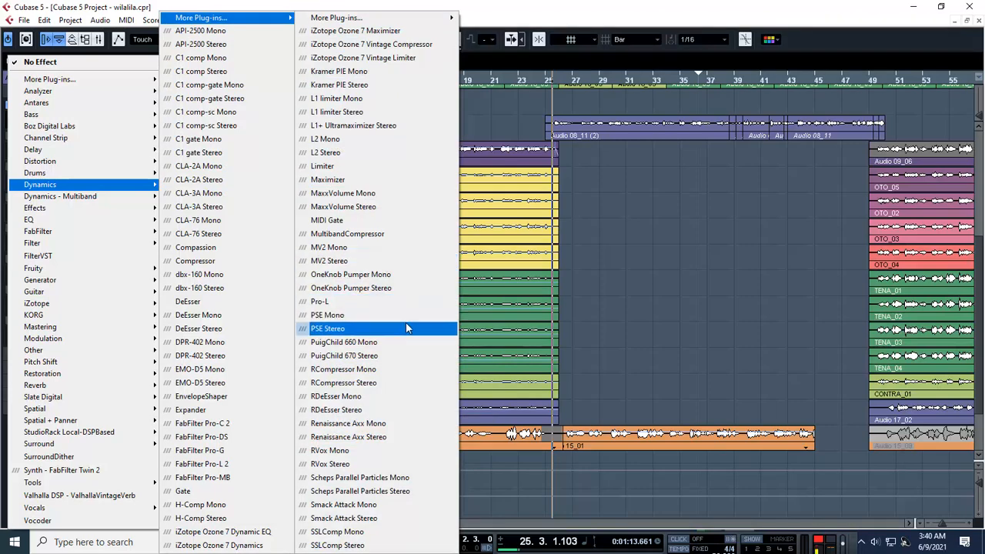
{"action": "left_click", "coordinate": [360, 452]}
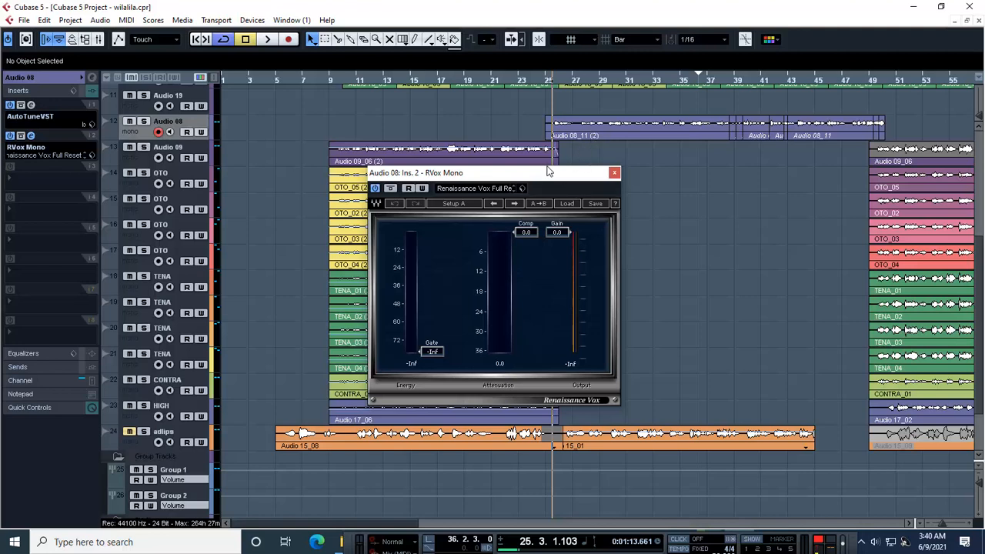
- Set RVox's Comp to -5.0 while playing the vocal, close the plug-in window and listen to the result
{"action": "key", "text": "space"}
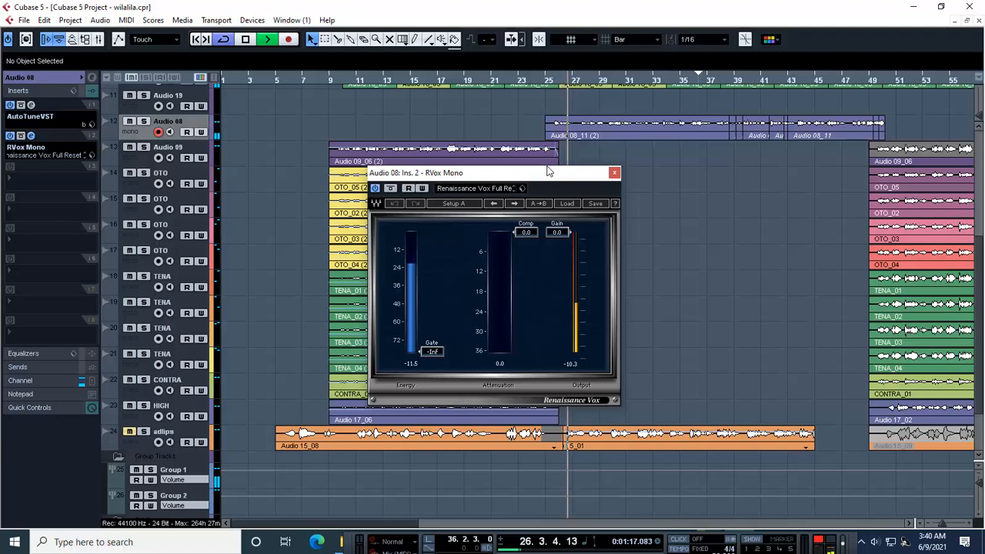
{"action": "key", "text": "space"}
{"action": "key", "text": "space"}
{"action": "left_click_drag", "start_coordinate": [526, 233], "coordinate": [526, 249]}
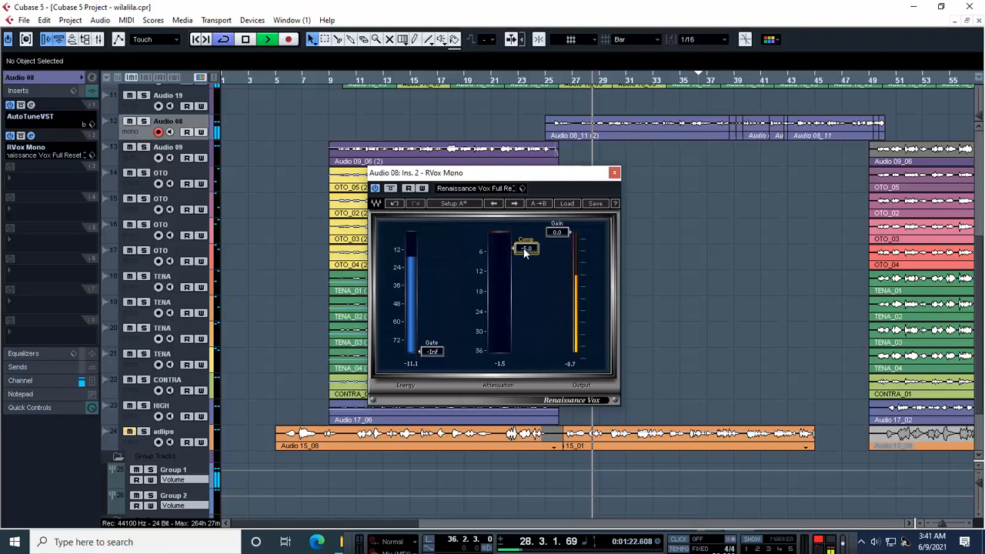
{"action": "left_click", "coordinate": [615, 173]}
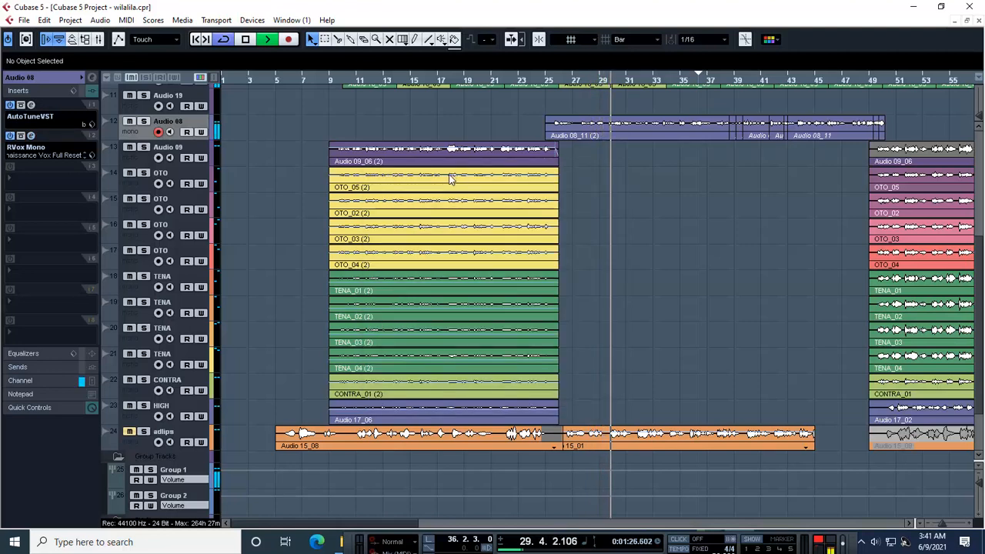
{"action": "key", "text": "space"}
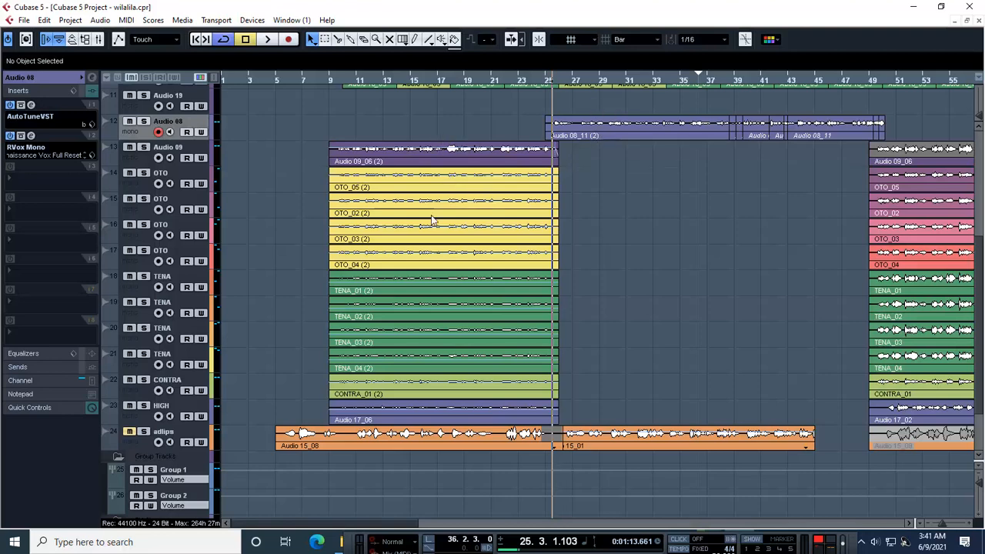
- Check the insert effects on Group 1 and Group 2, and open the channel settings of Group 1
{"action": "left_click", "coordinate": [194, 475]}
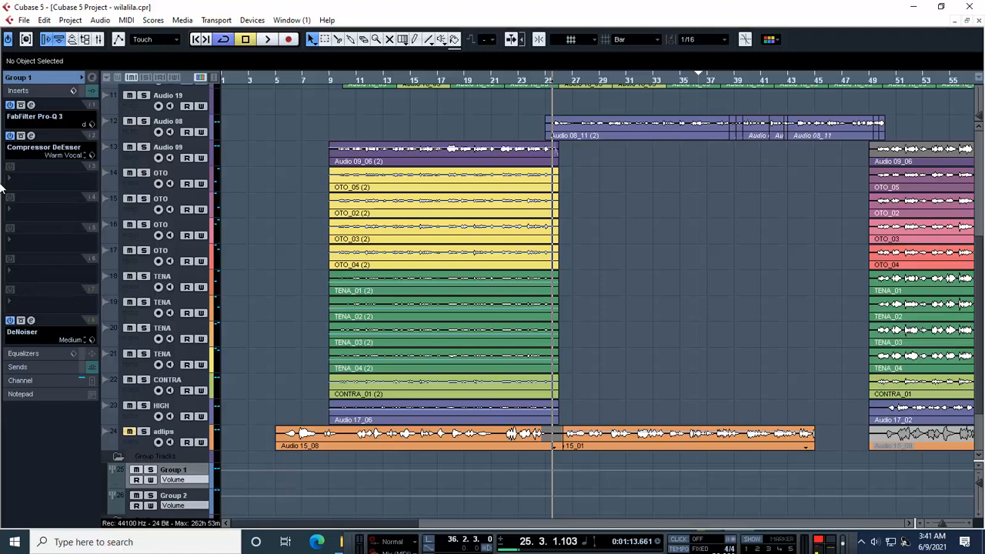
{"action": "left_click", "coordinate": [202, 501]}
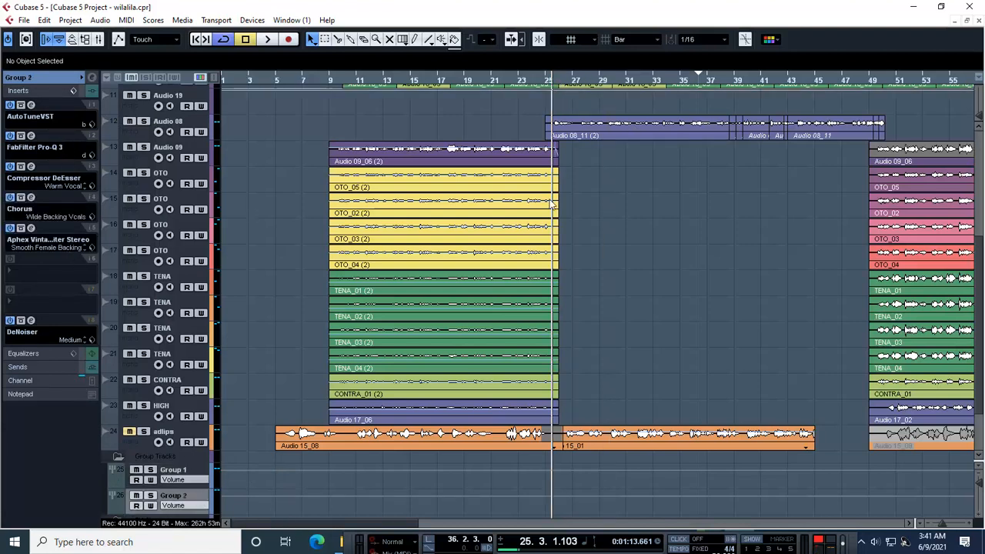
{"action": "left_click", "coordinate": [185, 468]}
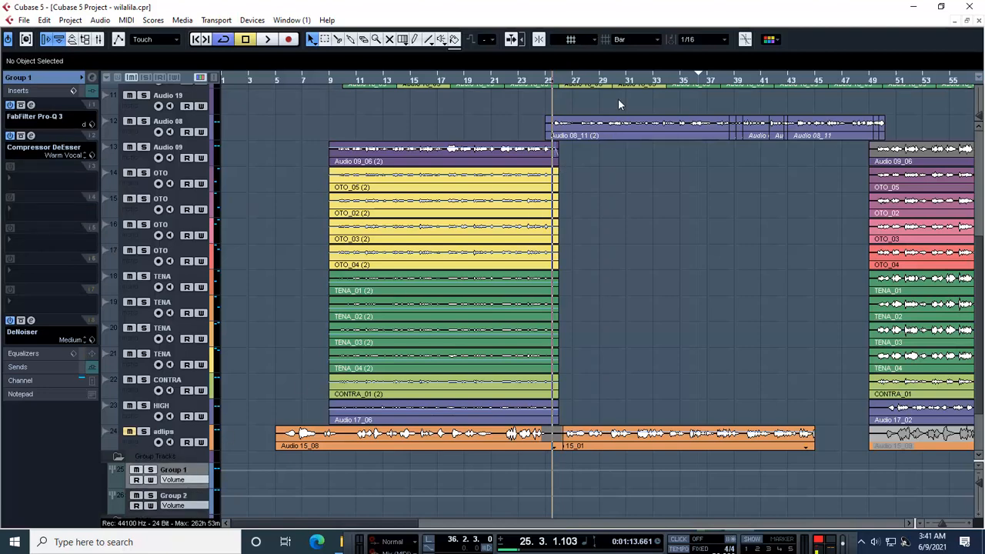
{"action": "left_click", "coordinate": [93, 80]}
{"action": "double_click", "coordinate": [671, 81]}
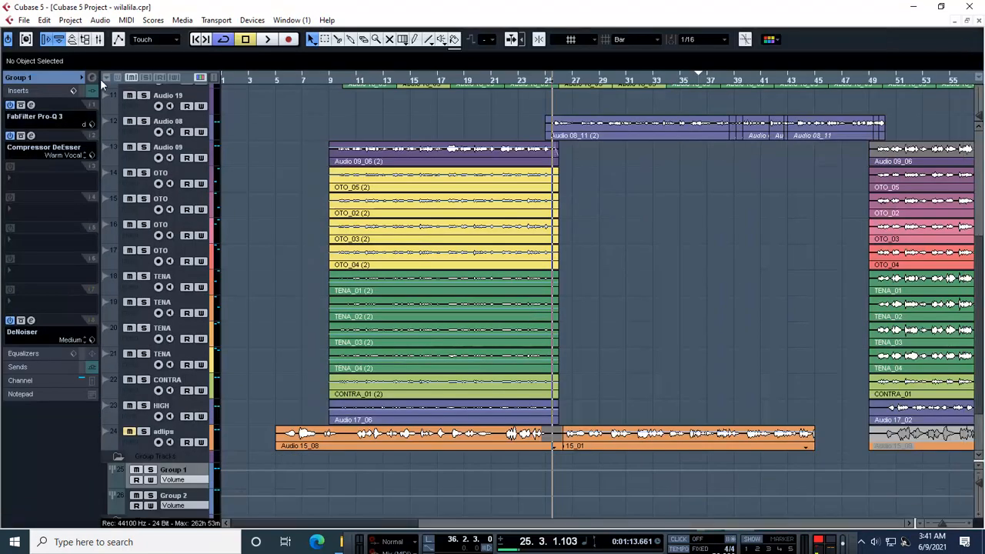
{"action": "left_click", "coordinate": [94, 79]}
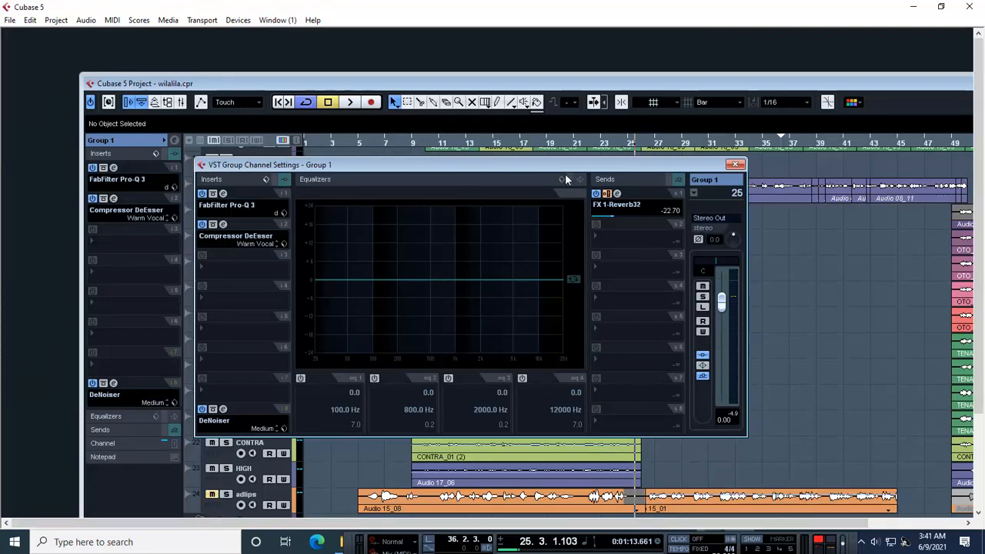
- During playback, boost Group 1's EQ band 2 by 3.0 at 10092 Hz and try a band 1 point at 1170 Hz
{"action": "key", "text": "space"}
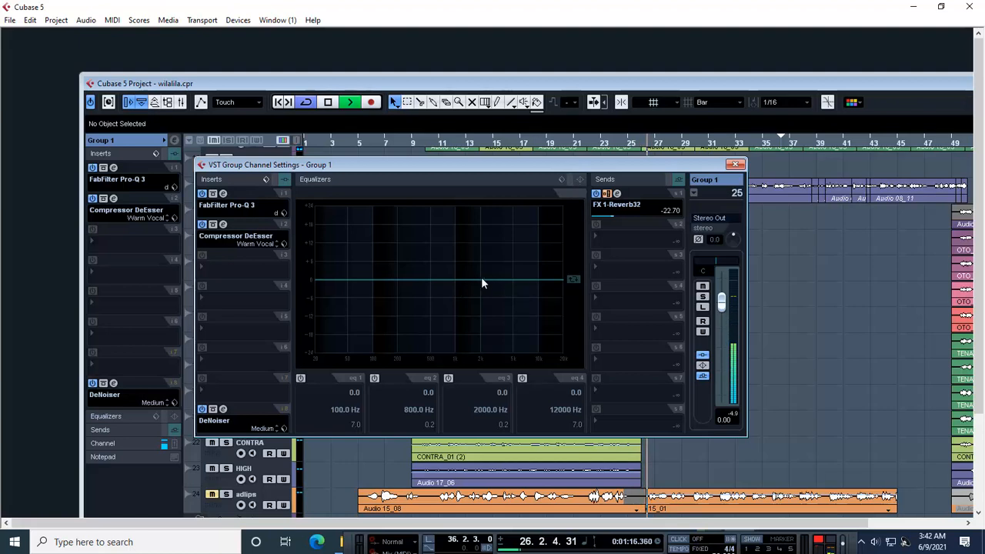
{"action": "left_click_drag", "start_coordinate": [481, 280], "coordinate": [541, 275]}
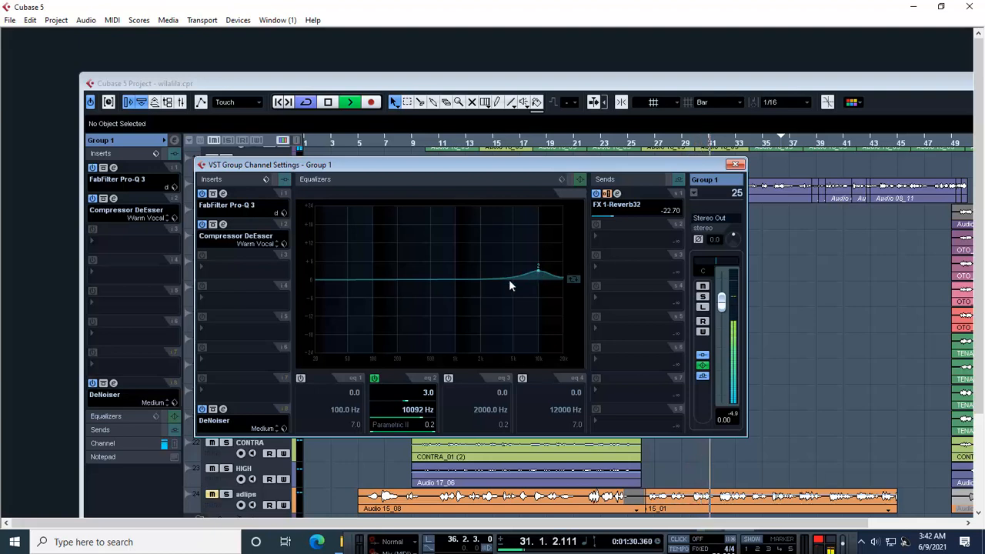
{"action": "left_click", "coordinate": [460, 277]}
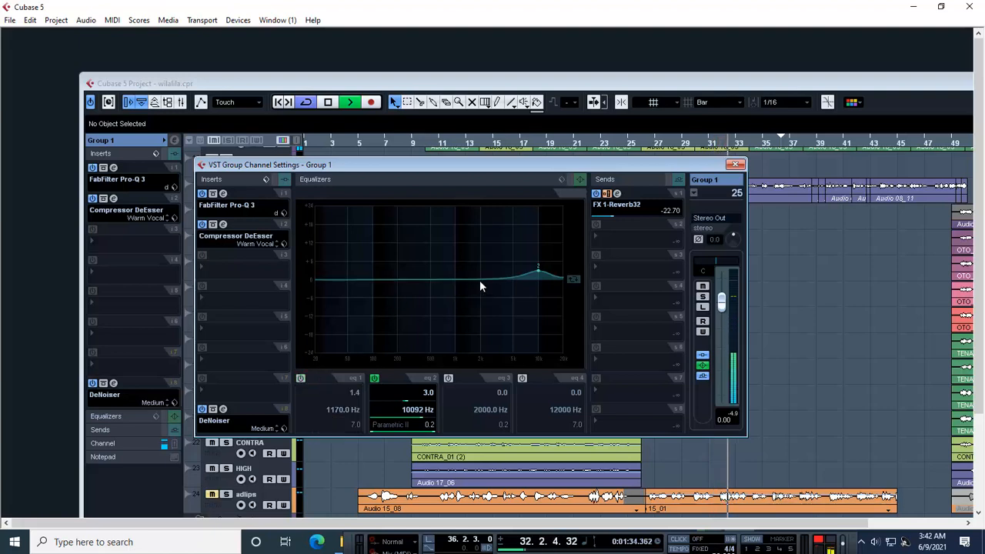
- Boost Group 1's EQ band 3 by 1.4 at 5092 Hz during playback, close the channel settings and maximize the project window
{"action": "left_click_drag", "start_coordinate": [480, 284], "coordinate": [457, 272]}
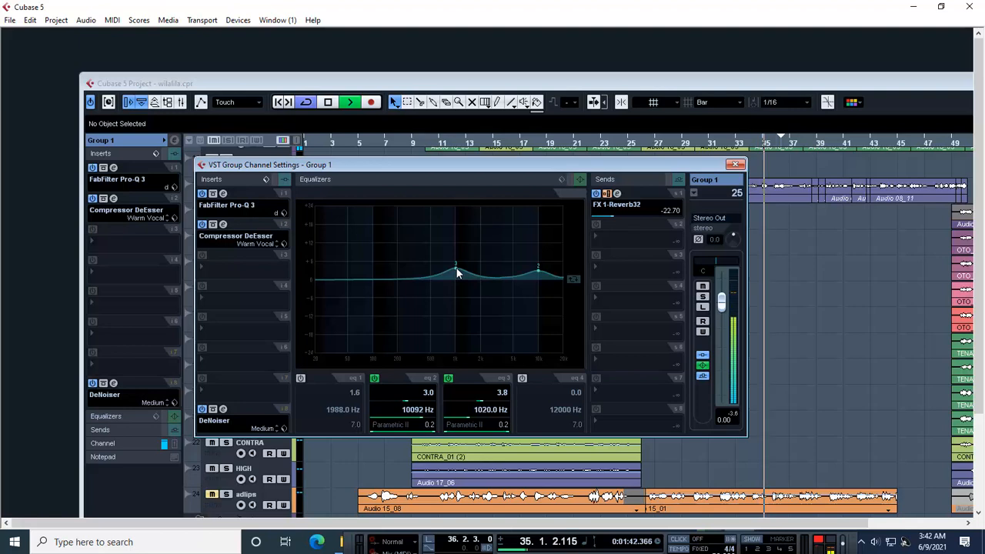
{"action": "left_click_drag", "start_coordinate": [457, 271], "coordinate": [482, 277]}
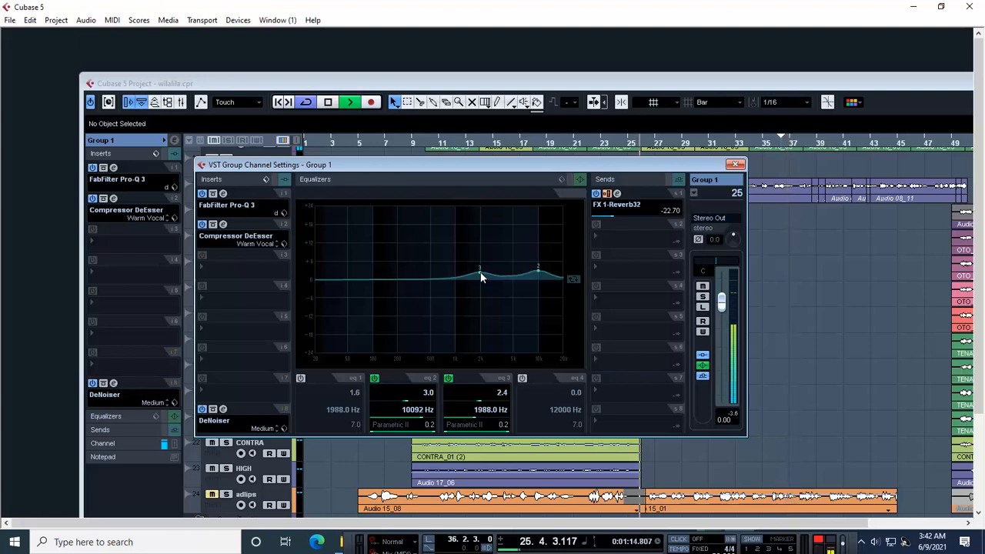
{"action": "left_click_drag", "start_coordinate": [481, 278], "coordinate": [516, 280]}
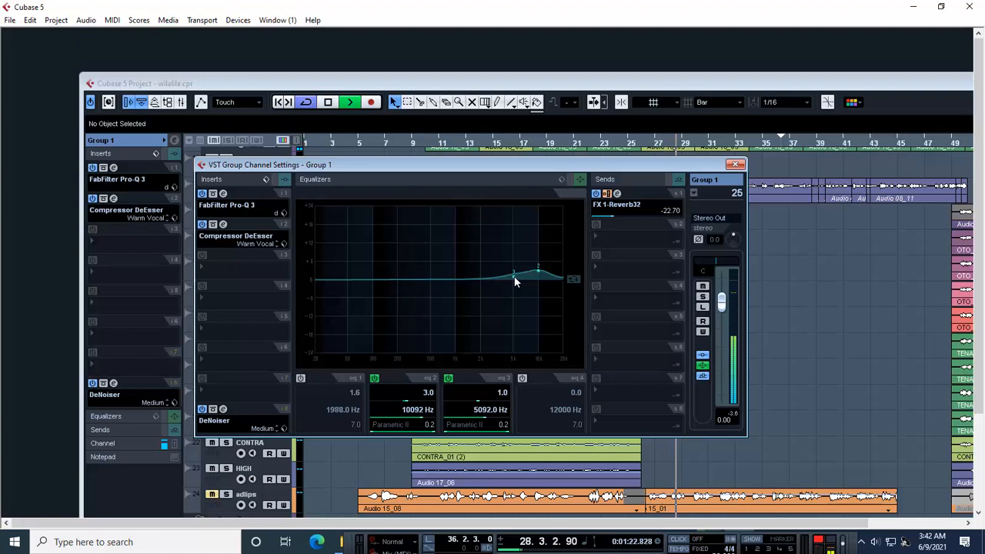
{"action": "left_click_drag", "start_coordinate": [515, 277], "coordinate": [514, 277]}
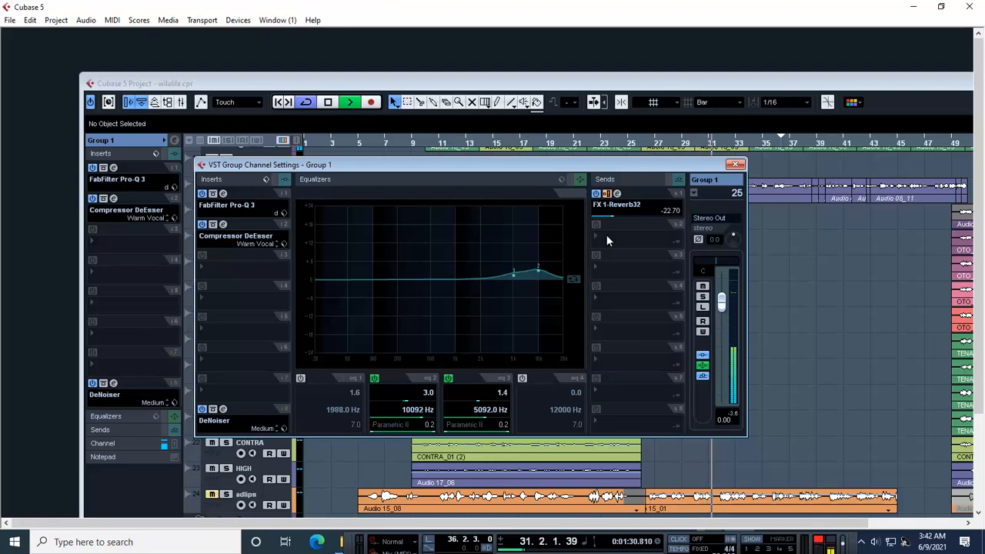
{"action": "left_click", "coordinate": [735, 164]}
{"action": "double_click", "coordinate": [731, 83]}
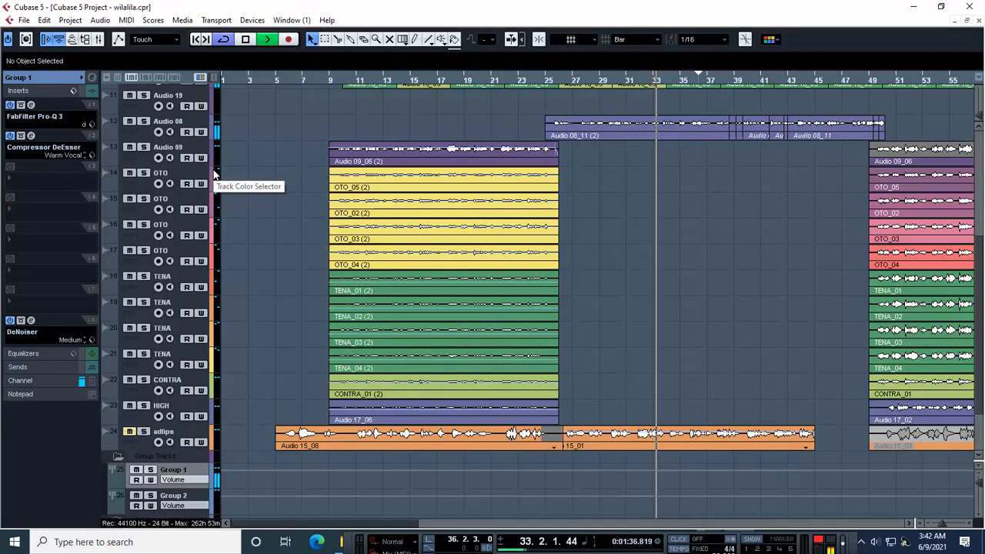
- Replay the mix from around bar 25 with a wider view of the arrangement and save the project
{"action": "key", "text": "g"}
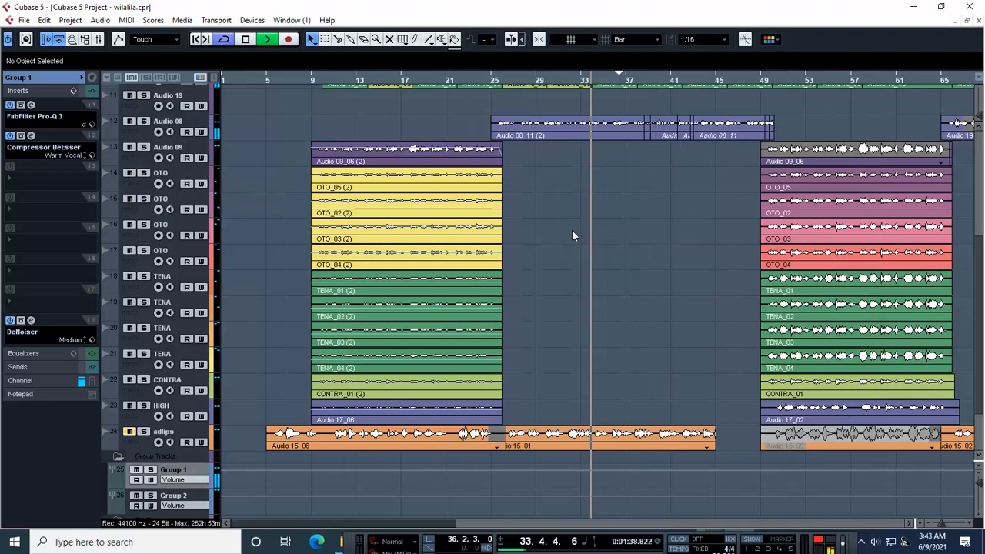
{"action": "key", "text": "g"}
{"action": "left_click_drag", "start_coordinate": [485, 523], "coordinate": [535, 524]}
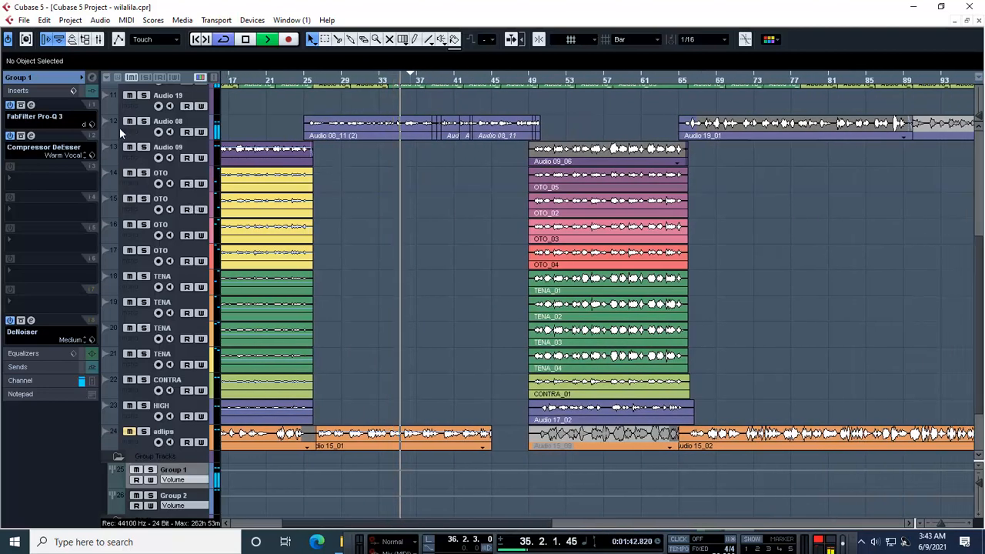
{"action": "key", "text": "space"}
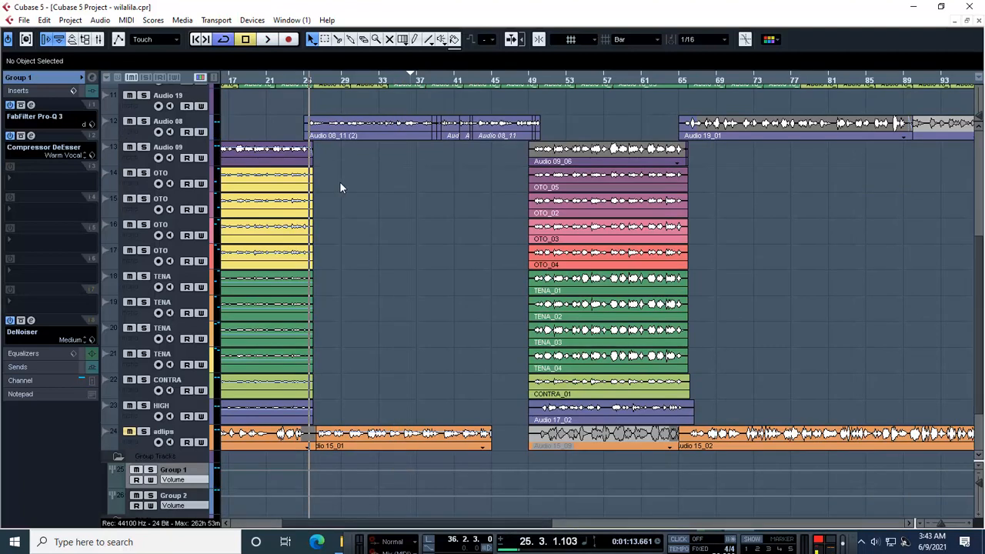
{"action": "key", "text": "space"}
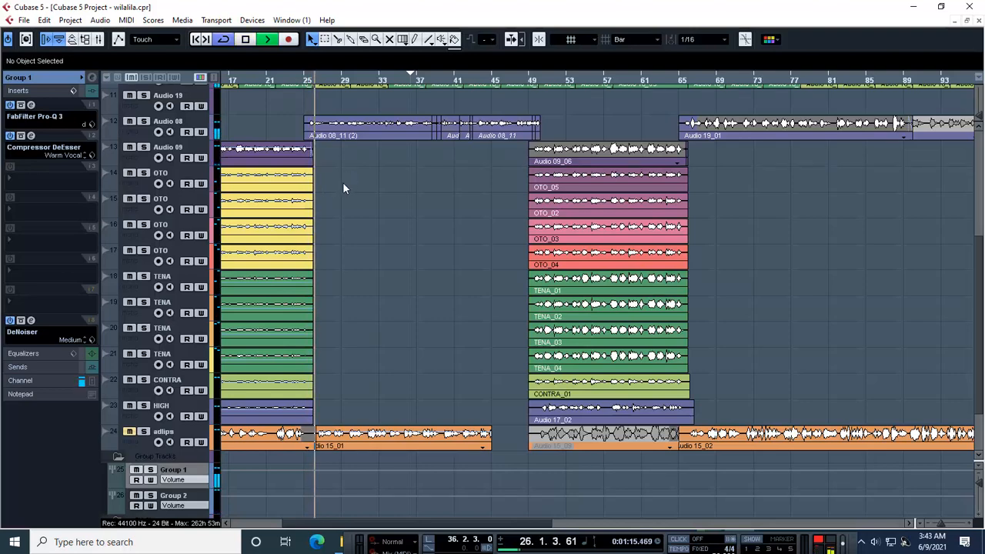
{"action": "left_click", "coordinate": [24, 20]}
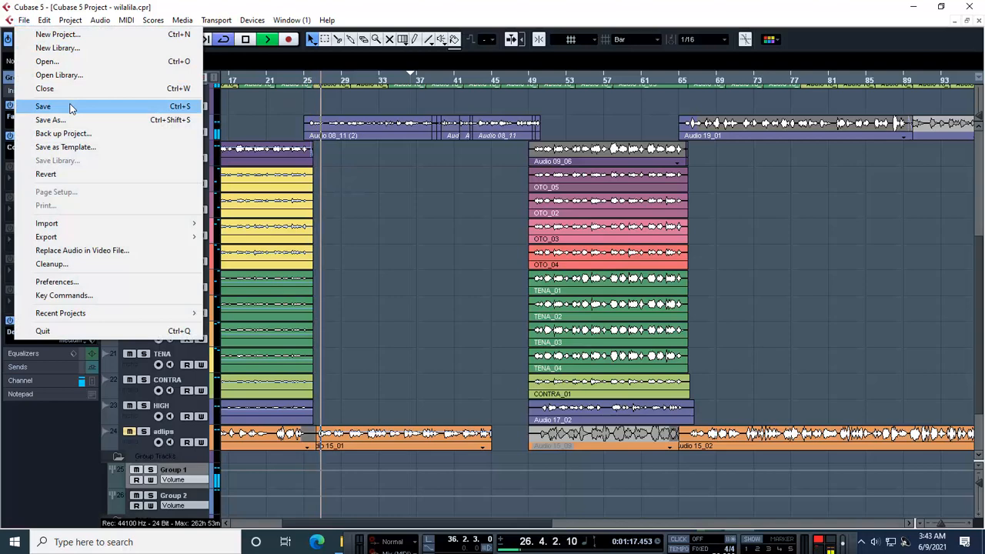
{"action": "left_click", "coordinate": [68, 106]}
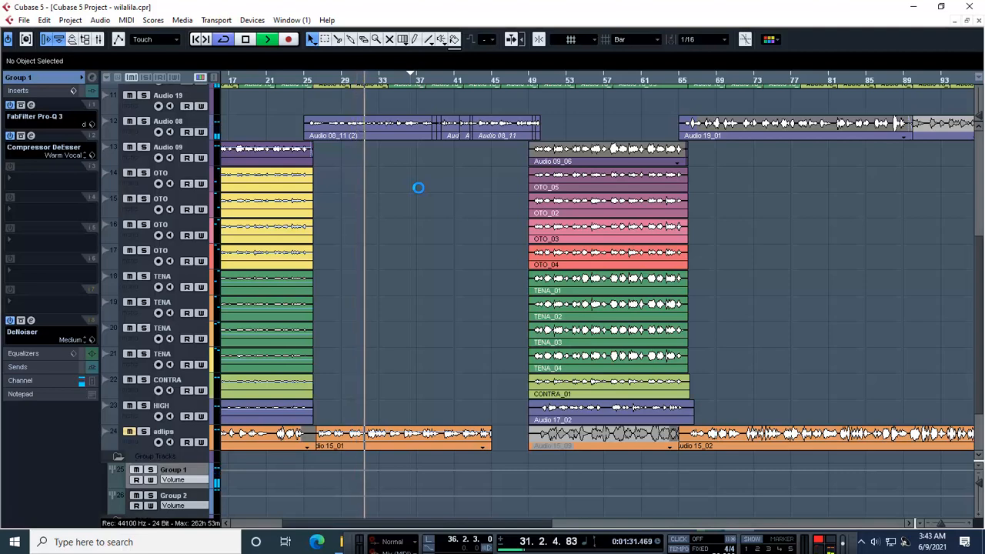
- Stop playback and delete the second chorus clips at bar 49 on the Audio 09, OTO, TENA, CONTRA and HIGH tracks
{"action": "key", "text": "space"}
{"action": "key", "text": "g"}
{"action": "key", "text": "g"}
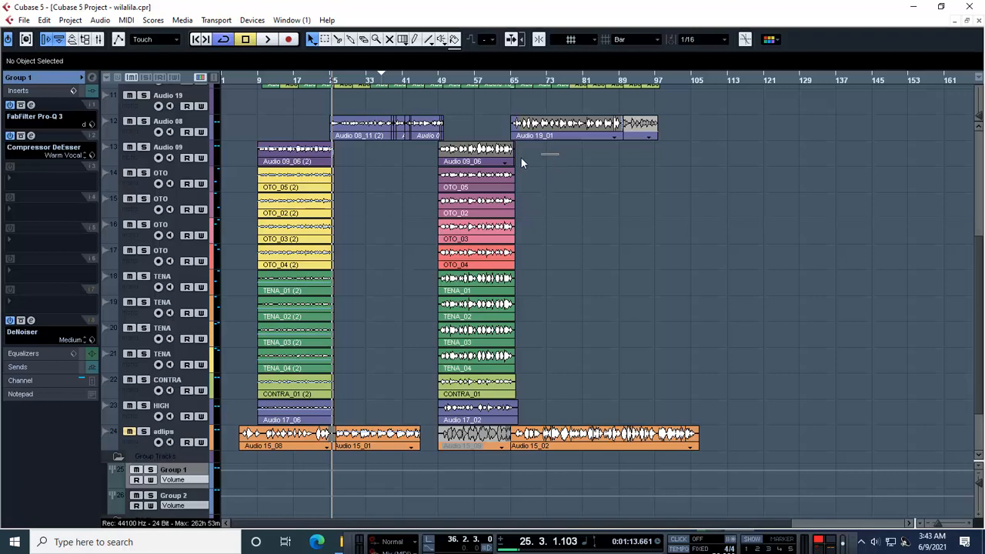
{"action": "left_click_drag", "start_coordinate": [521, 158], "coordinate": [407, 414]}
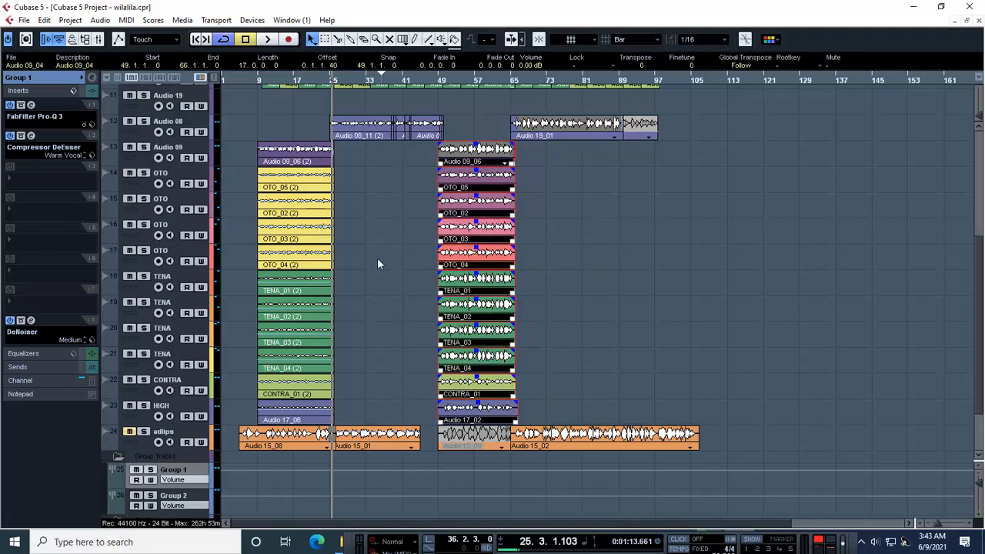
{"action": "key", "text": "Delete"}
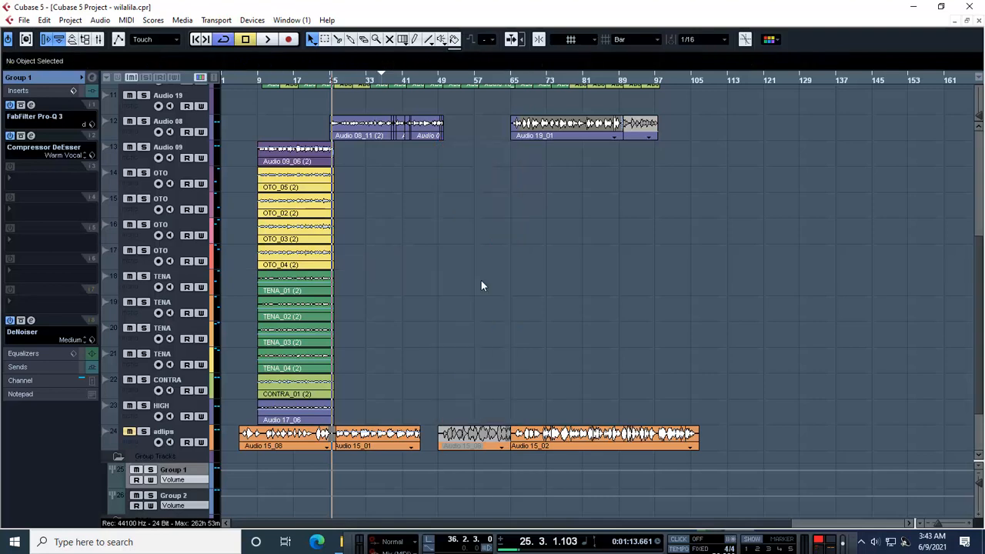
- With snap enabled, duplicate the first chorus clips from Audio 09 through HIGH and place the copies at bar 49
{"action": "left_click", "coordinate": [539, 40]}
{"action": "left_click", "coordinate": [259, 163]}
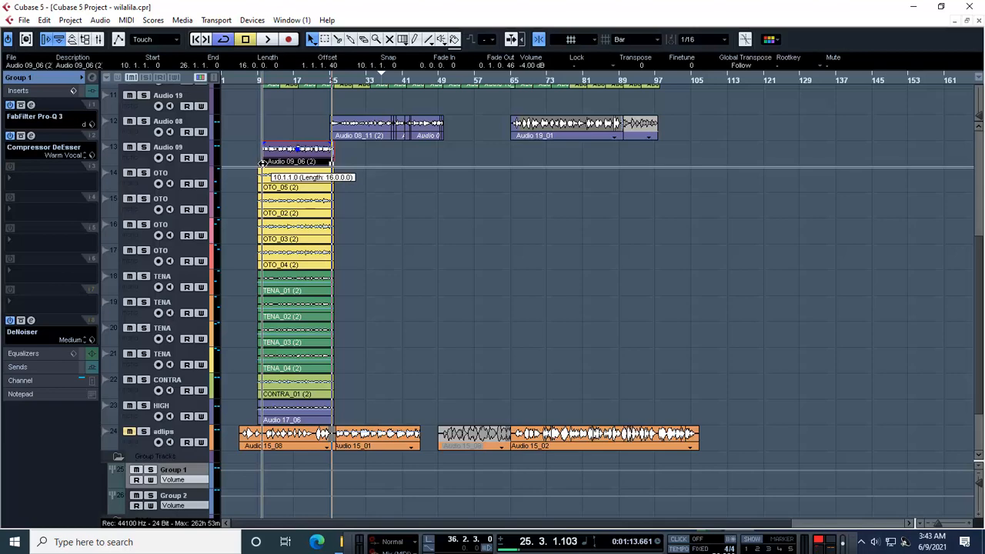
{"action": "left_click_drag", "start_coordinate": [376, 154], "coordinate": [215, 409]}
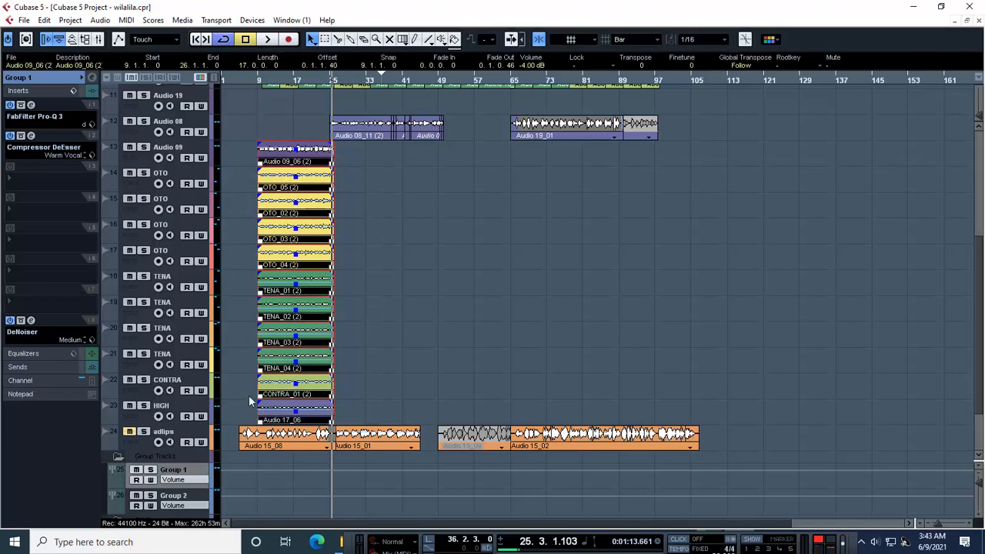
{"action": "key", "text": "ctrl+d"}
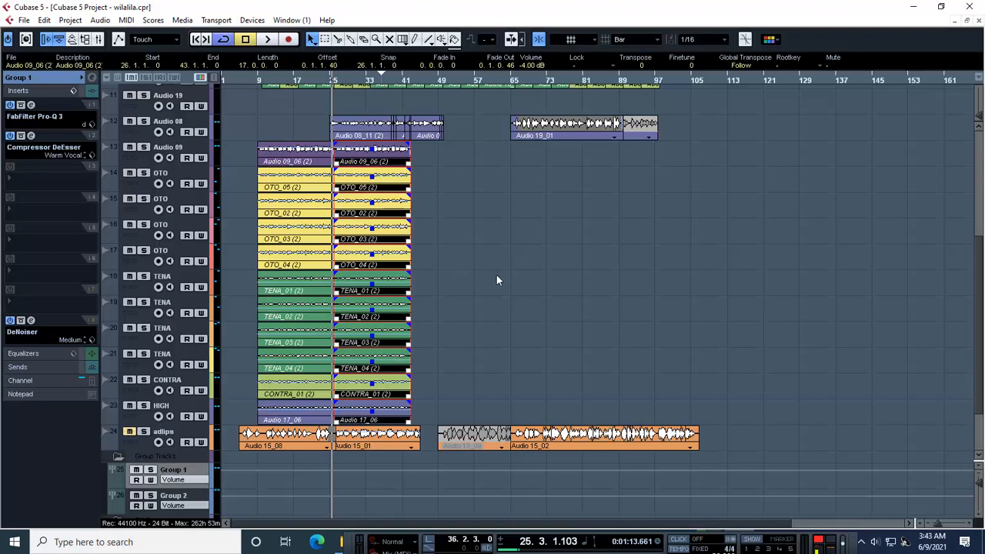
{"action": "left_click_drag", "start_coordinate": [347, 160], "coordinate": [453, 167]}
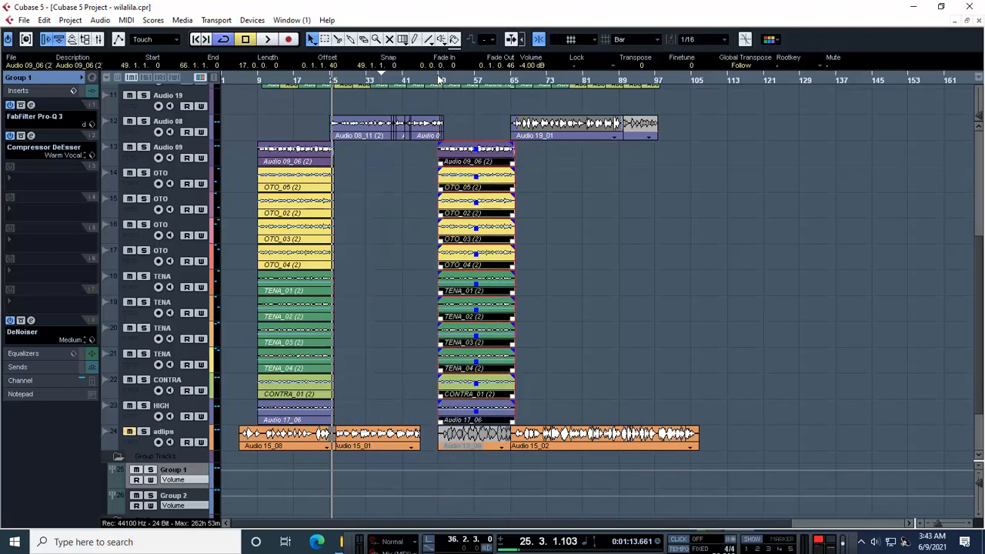
- Play the arrangement from about bar 49 to check the copied chorus vocals
{"action": "left_click", "coordinate": [439, 80]}
{"action": "key", "text": "space"}
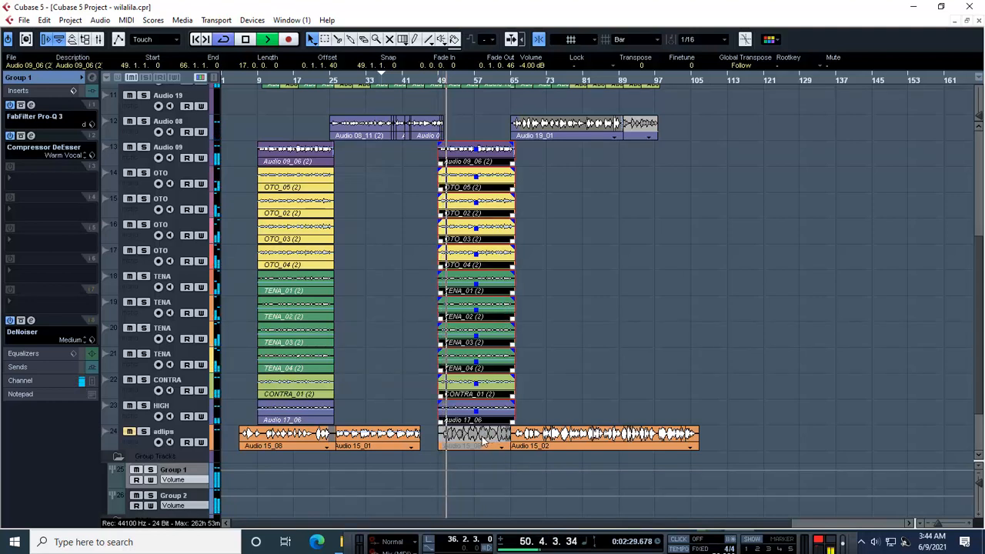
{"action": "left_click", "coordinate": [607, 362]}
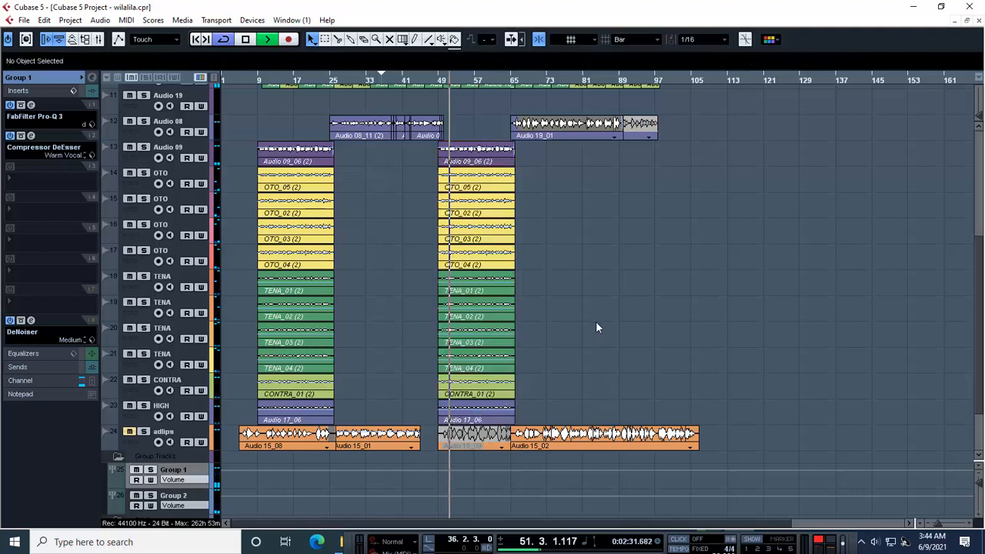
{"action": "left_click", "coordinate": [438, 80]}
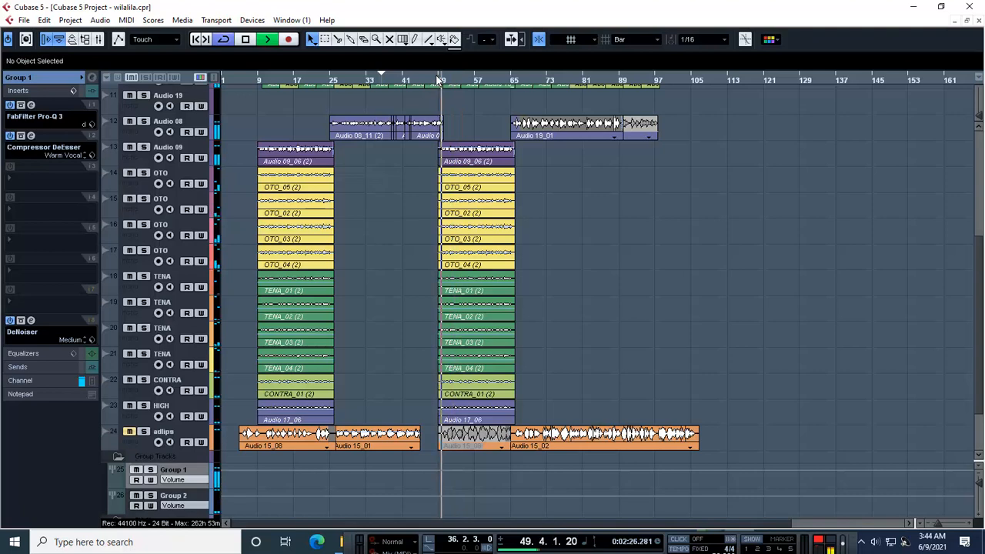
- Set the volume of both Audio 09_06 clips to -2.00 dB and listen again from about bar 49
{"action": "left_click_drag", "start_coordinate": [563, 152], "coordinate": [258, 161]}
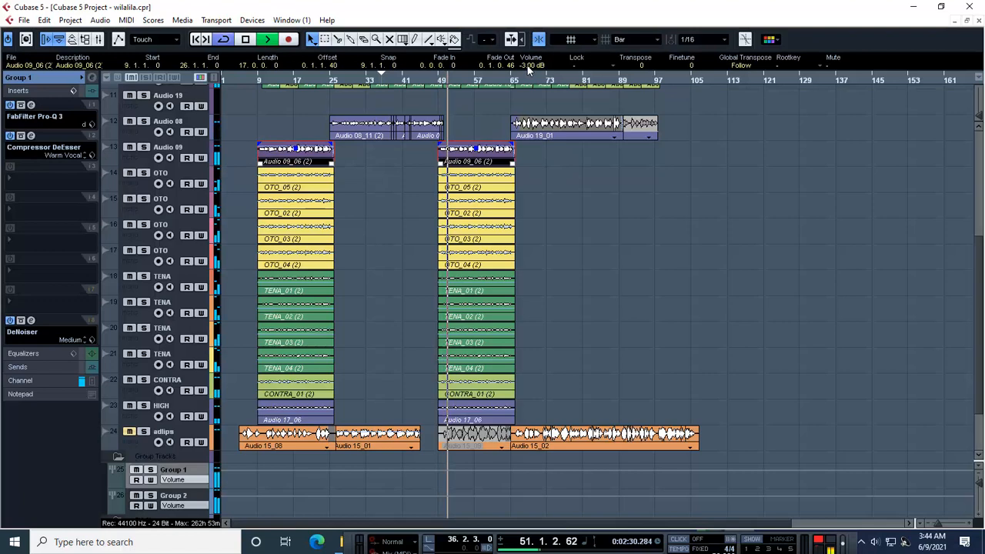
{"action": "scroll", "coordinate": [528, 69], "scroll_direction": "up", "scroll_amount": 1}
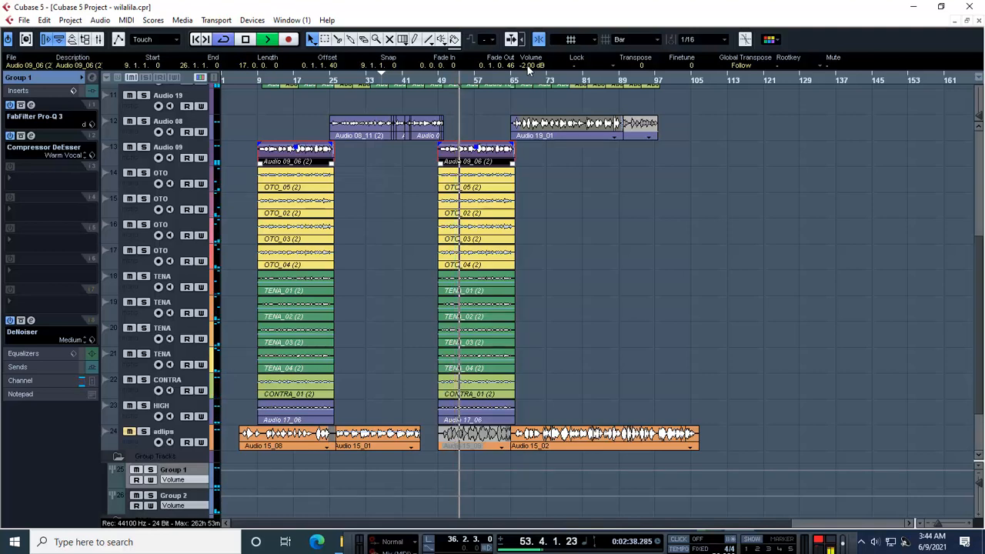
{"action": "left_click", "coordinate": [437, 80]}
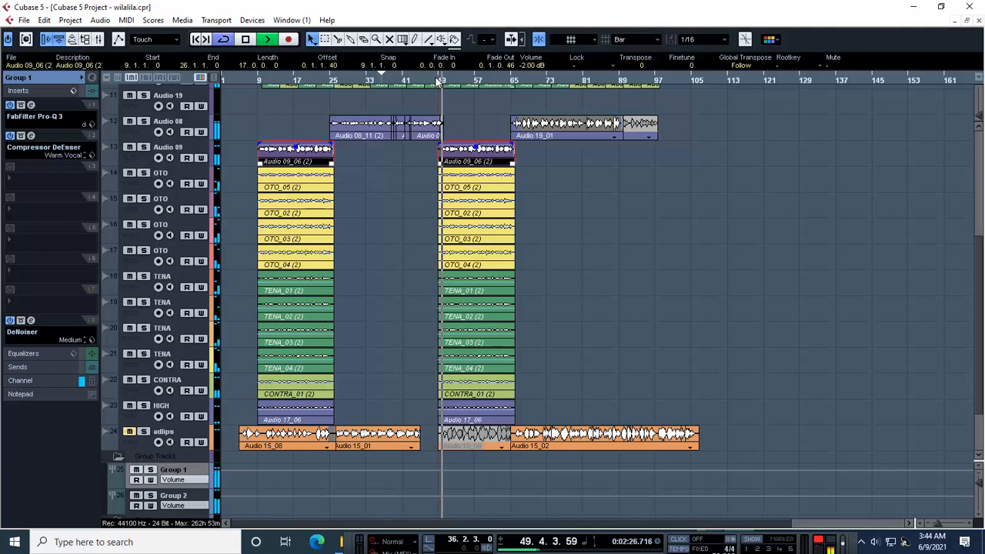
{"action": "left_click", "coordinate": [407, 177]}
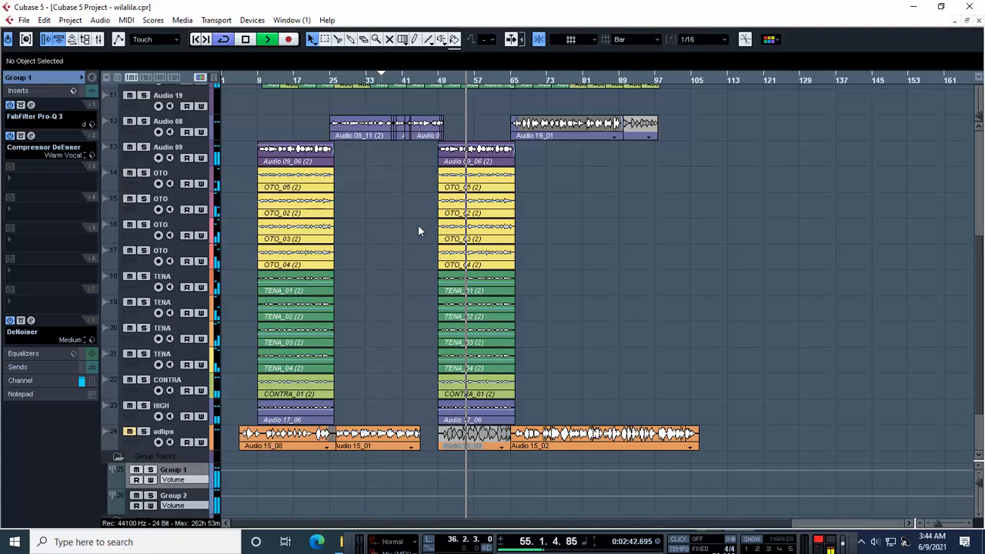
{"action": "scroll", "coordinate": [418, 225], "scroll_direction": "up", "scroll_amount": 3}
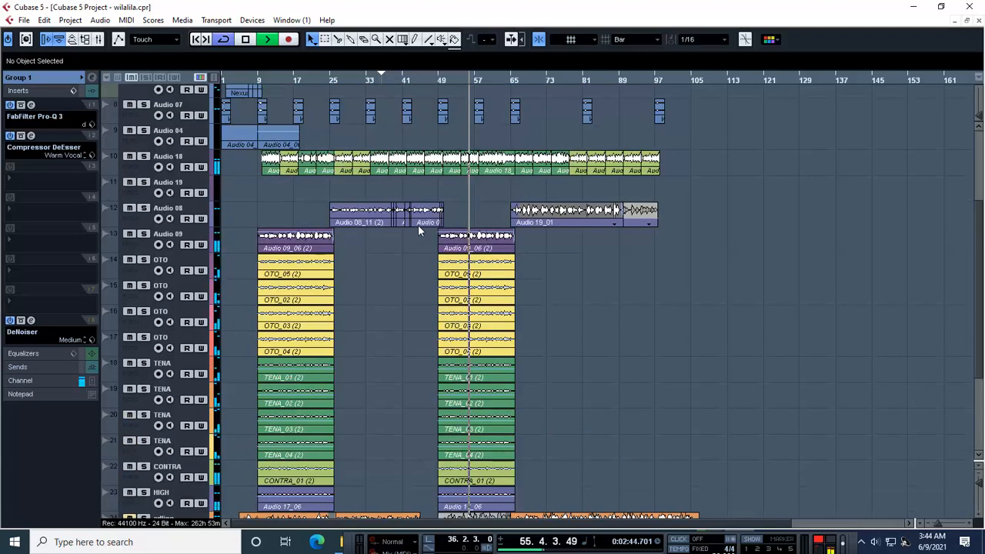
{"action": "scroll", "coordinate": [418, 224], "scroll_direction": "down", "scroll_amount": 3}
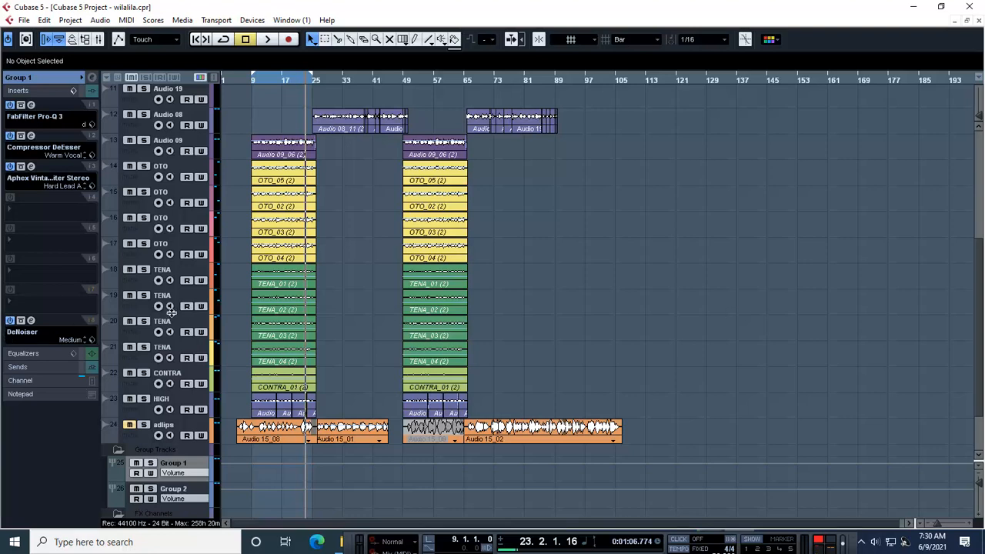
- Add the AVOX SYBIL de-esser to Group 1's fourth insert slot and close its window, leaving the settings at default
{"action": "left_click", "coordinate": [315, 83]}
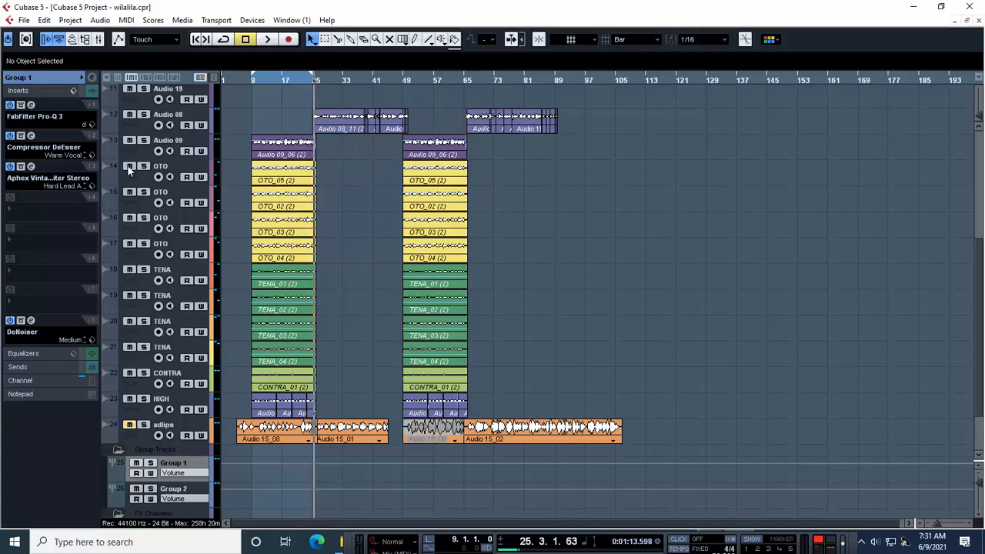
{"action": "left_click", "coordinate": [29, 211]}
{"action": "mouse_move", "coordinate": [74, 84]}
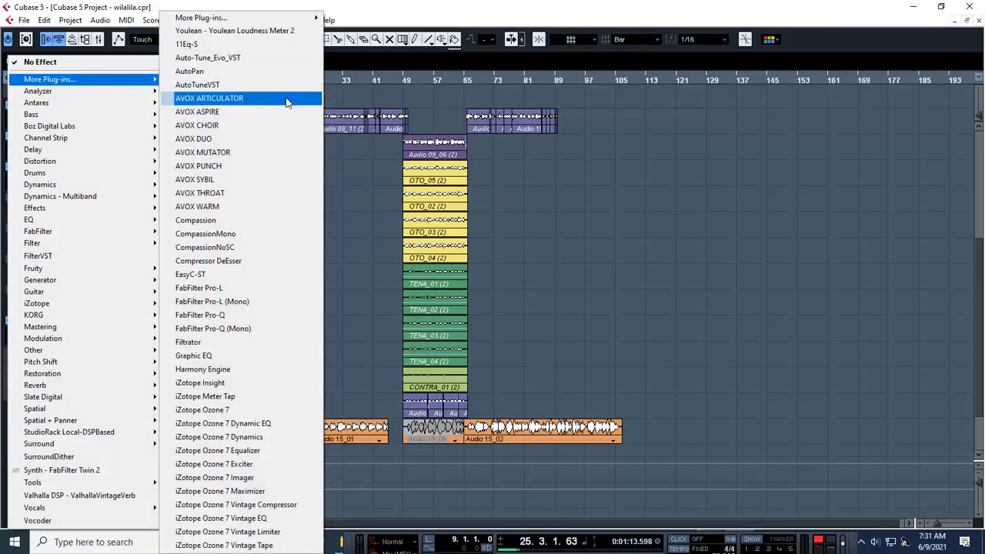
{"action": "left_click", "coordinate": [229, 183]}
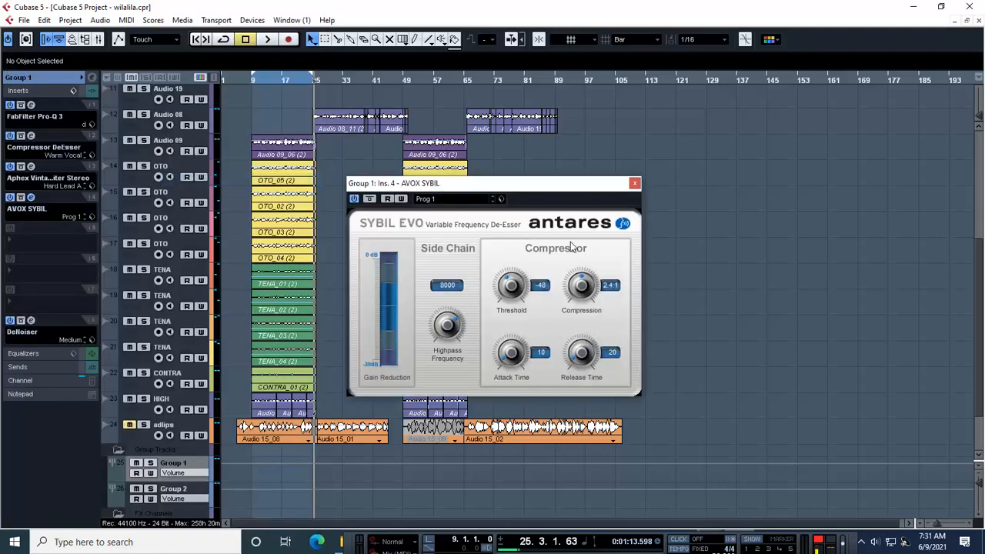
{"action": "left_click", "coordinate": [634, 183]}
- Add AVOX SYBIL to the fifth insert slot of Group 2
{"action": "scroll", "coordinate": [182, 422], "scroll_direction": "down", "scroll_amount": 3}
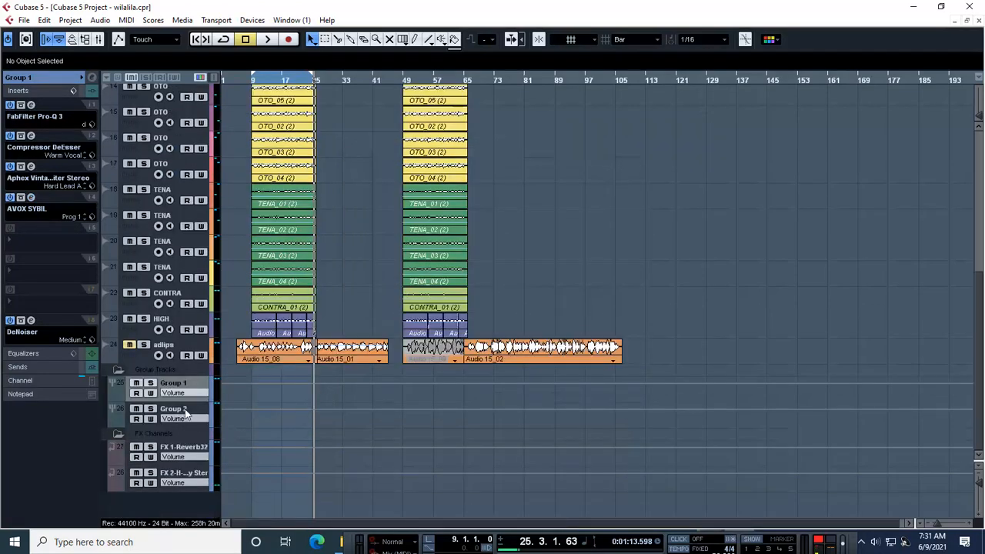
{"action": "left_click", "coordinate": [185, 409]}
{"action": "left_click", "coordinate": [18, 241]}
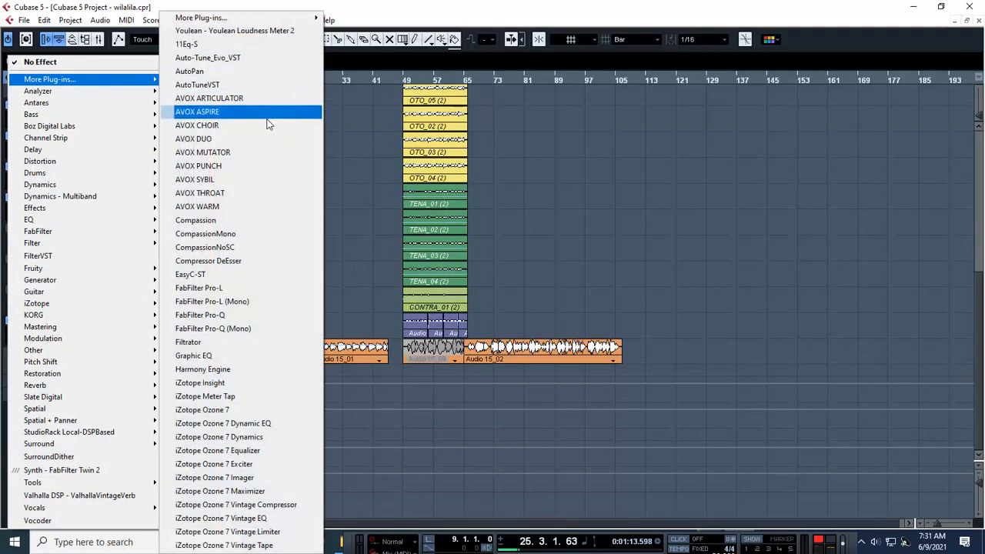
{"action": "left_click", "coordinate": [267, 178]}
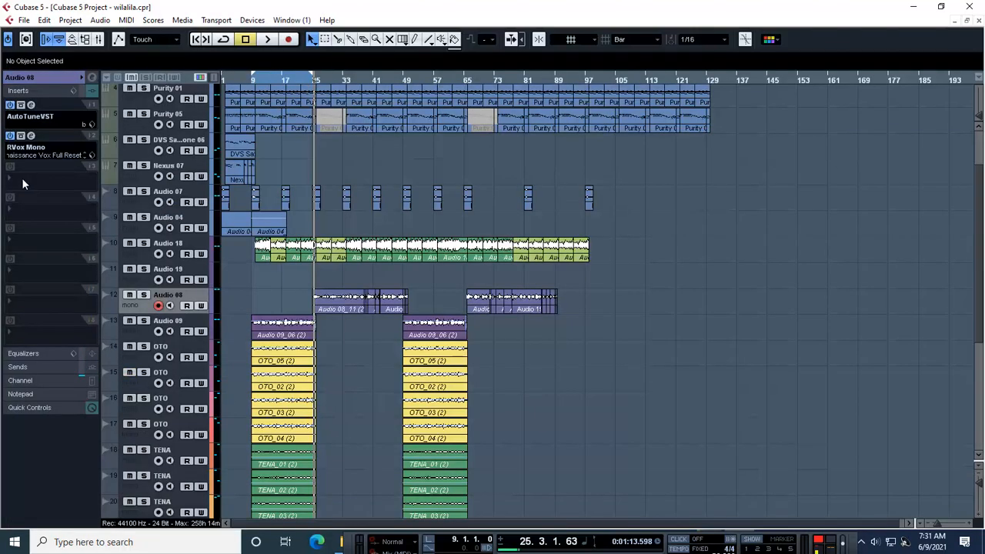
- Add AVOX SYBIL to the third insert slot of Audio 08 and close the plug-in window
{"action": "left_click", "coordinate": [23, 183]}
{"action": "mouse_move", "coordinate": [77, 79]}
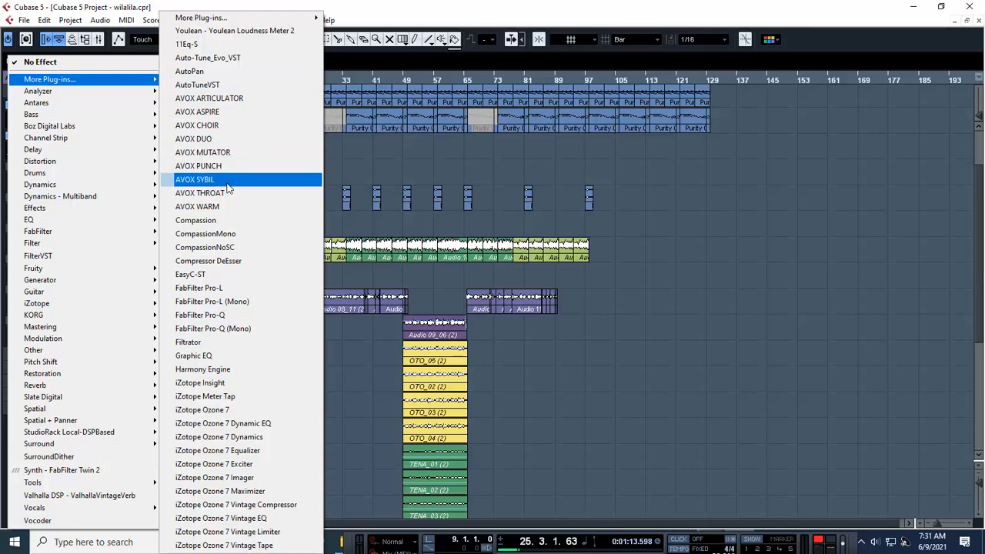
{"action": "left_click", "coordinate": [227, 183]}
{"action": "left_click", "coordinate": [637, 183]}
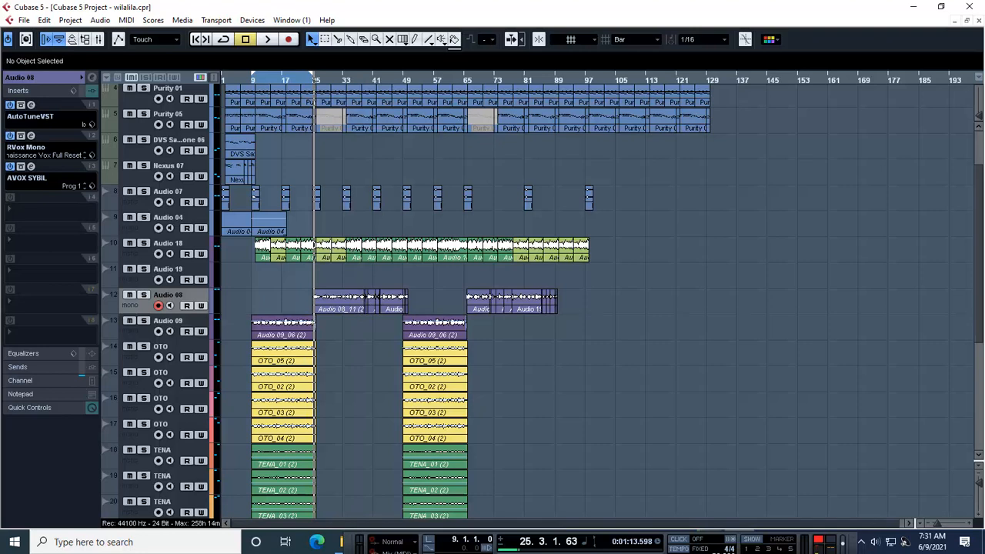
- Toggle AVOX SYBIL on Audio 08 to compare its effect while the soloed vocal plays, and stop playback
{"action": "left_click", "coordinate": [10, 166]}
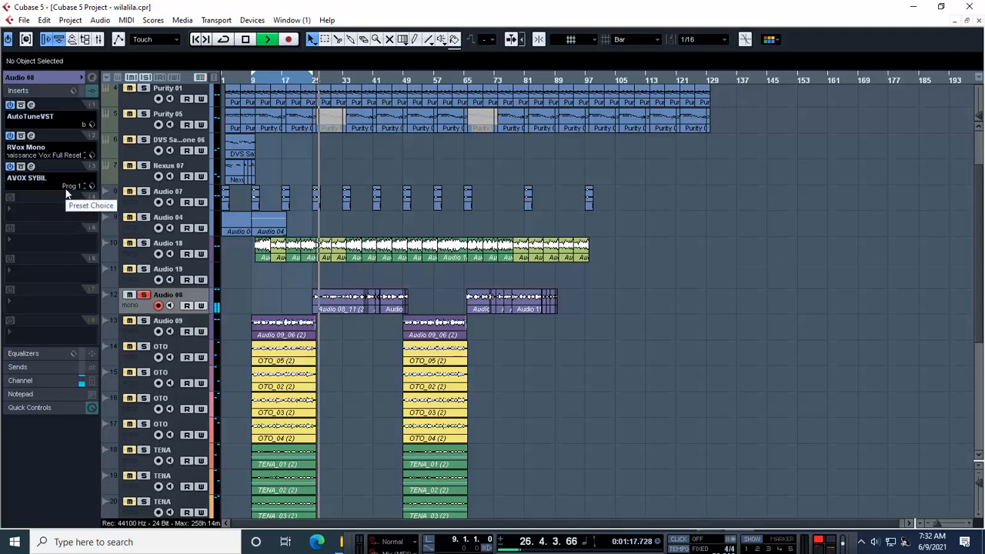
{"action": "key", "text": "space"}
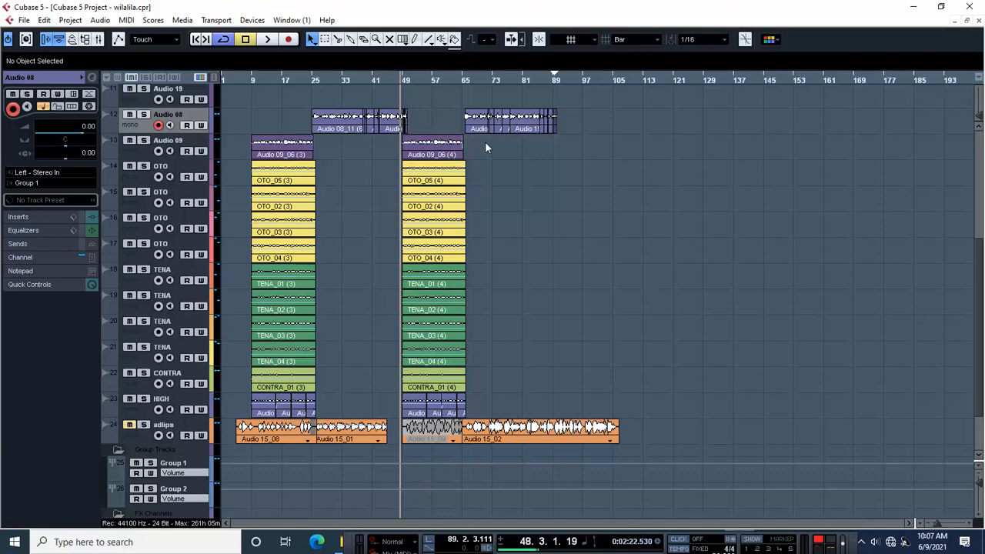
- With snap enabled, duplicate the chorus vocal clips from bar 49, Audio 09 through HIGH, and place the copies at bar 89
{"action": "left_click", "coordinate": [539, 39]}
{"action": "left_click", "coordinate": [403, 156]}
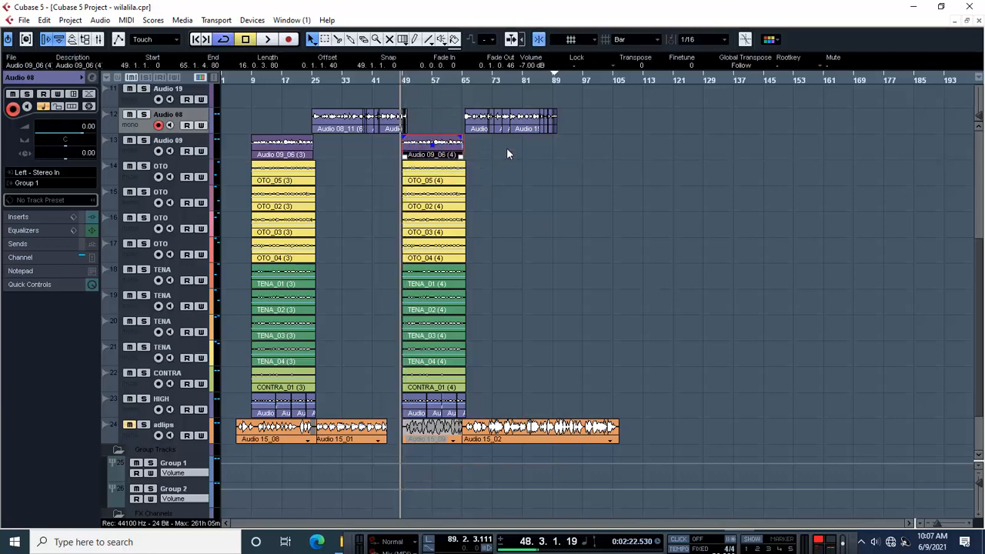
{"action": "left_click_drag", "start_coordinate": [507, 150], "coordinate": [336, 422]}
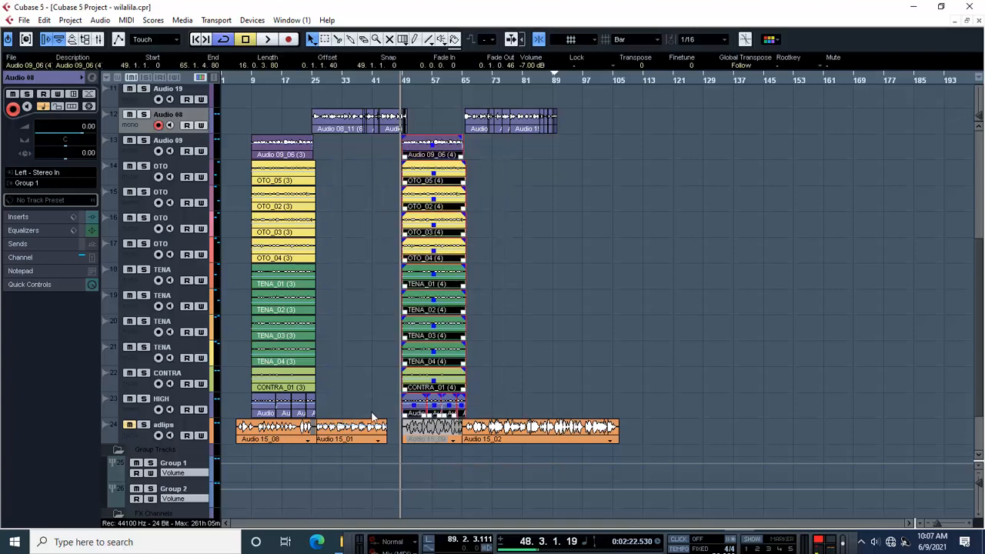
{"action": "key", "text": "ctrl+d"}
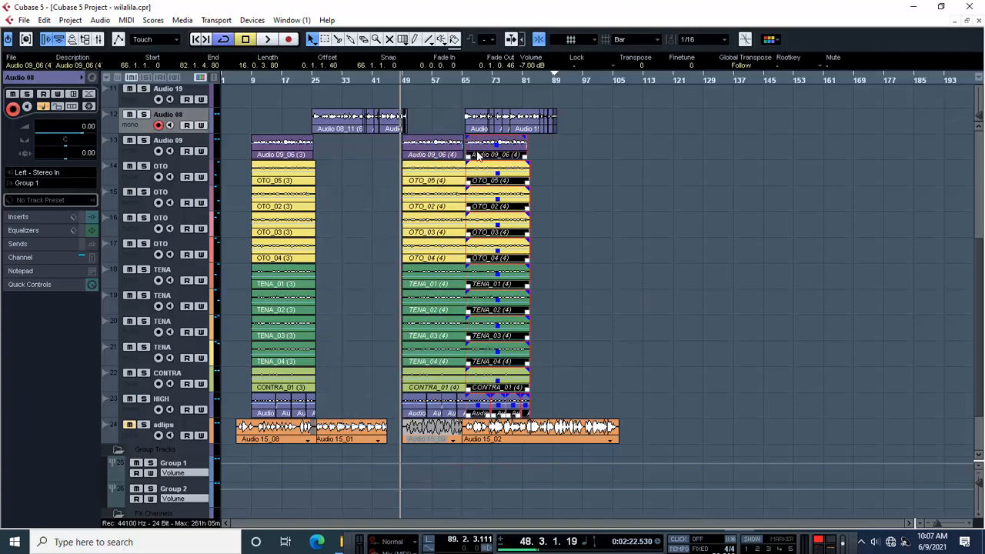
{"action": "left_click_drag", "start_coordinate": [480, 156], "coordinate": [568, 154]}
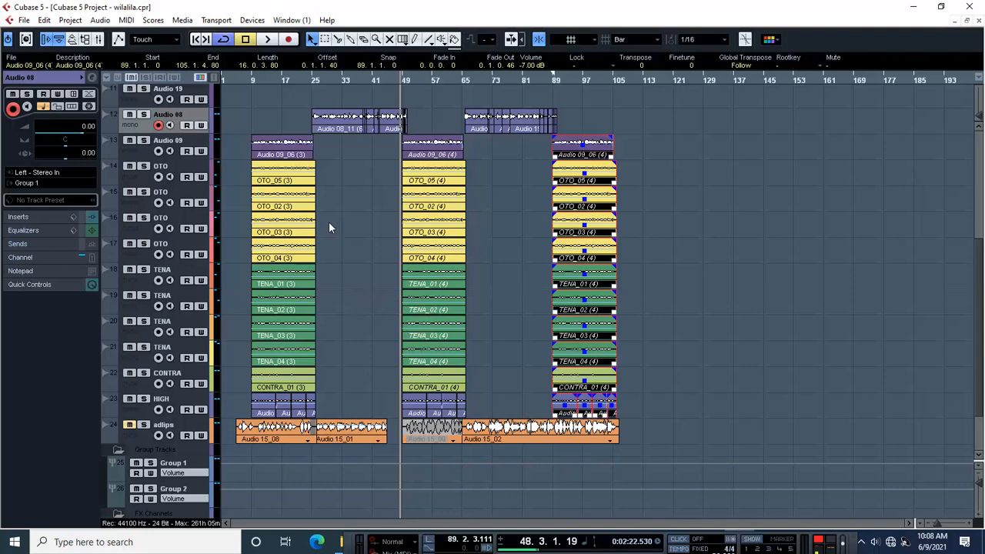
{"action": "left_click", "coordinate": [679, 242]}
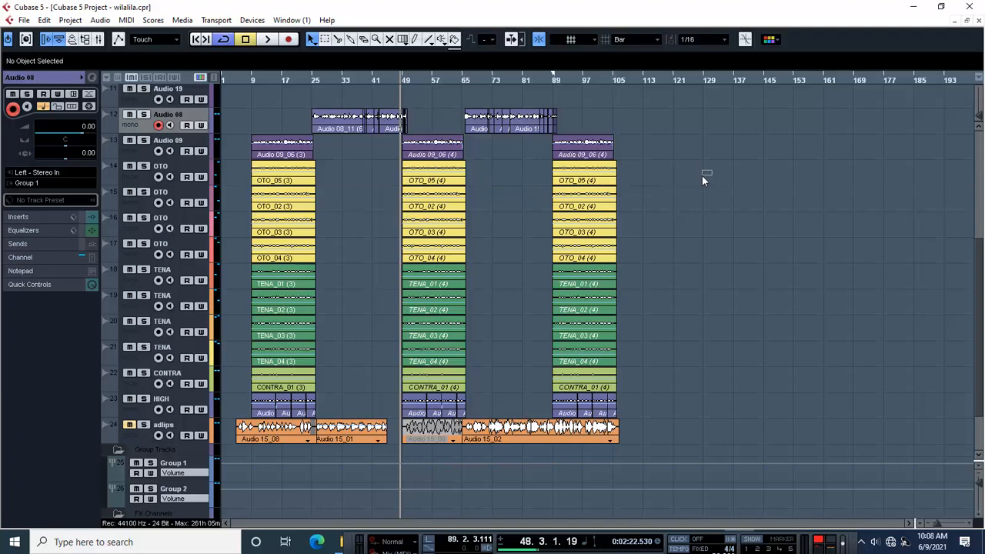
- Check the clip volumes of the OTO group and the TENA group across all three choruses
{"action": "left_click_drag", "start_coordinate": [702, 175], "coordinate": [220, 254]}
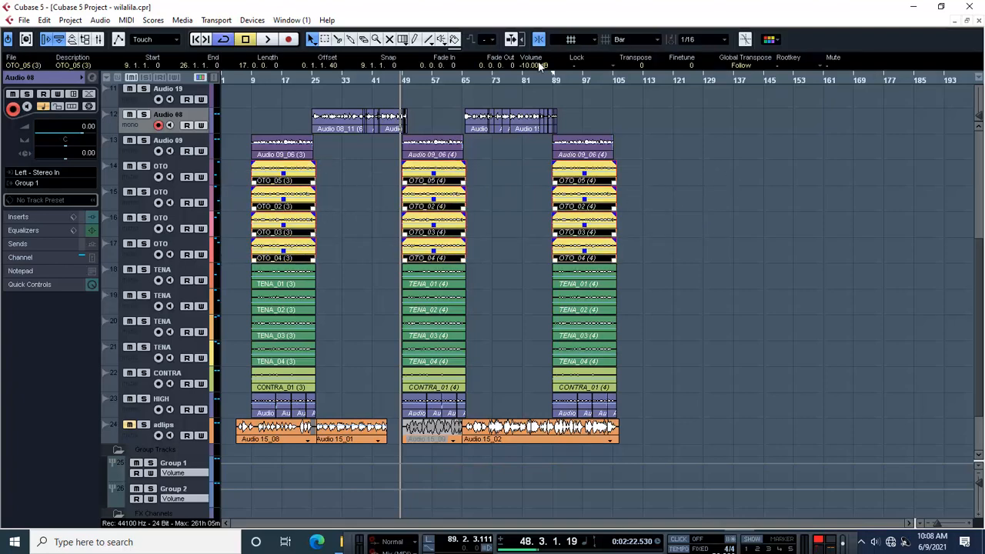
{"action": "left_click_drag", "start_coordinate": [710, 279], "coordinate": [237, 352]}
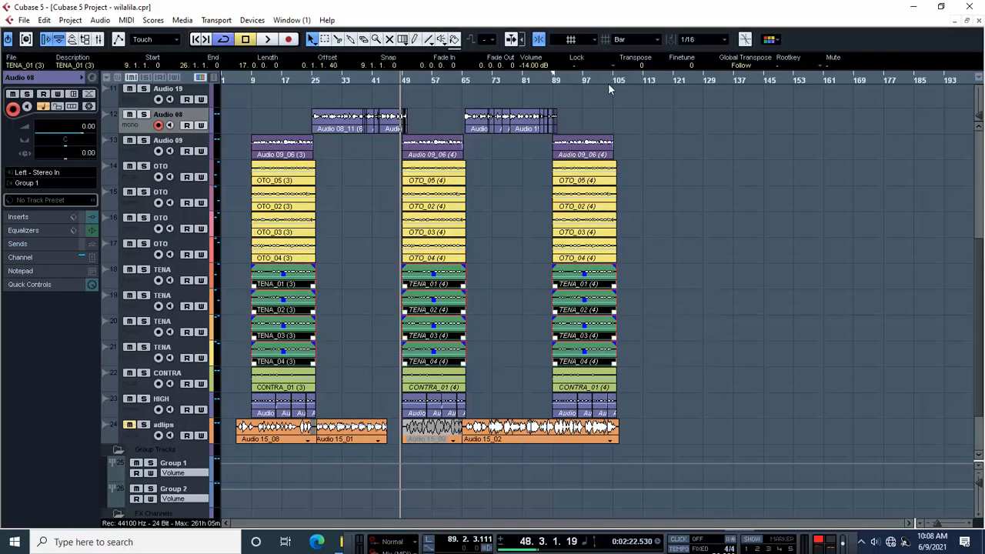
{"action": "left_click", "coordinate": [784, 292]}
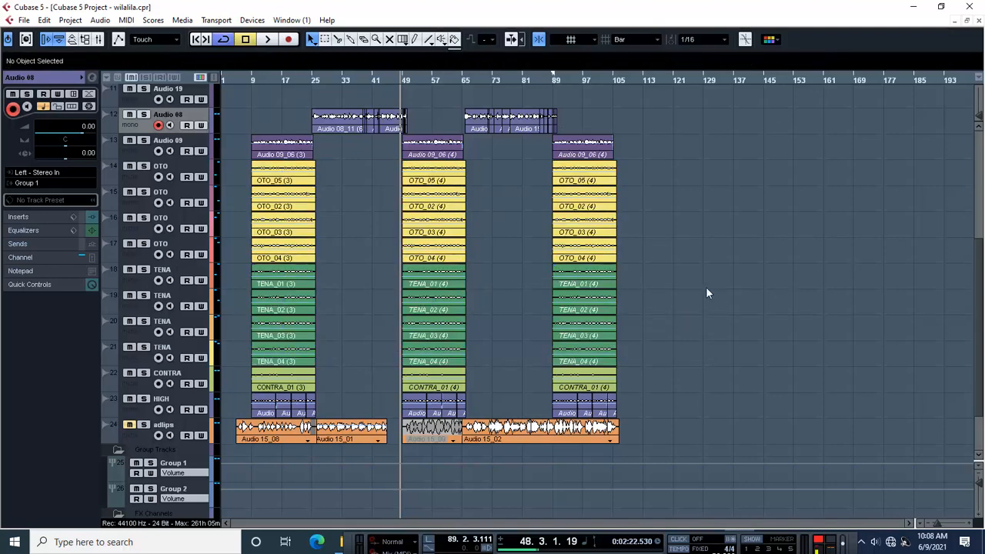
- Solo Audio 18 and audition its closing section from bar 93
{"action": "scroll", "coordinate": [707, 293], "scroll_direction": "up", "scroll_amount": 8}
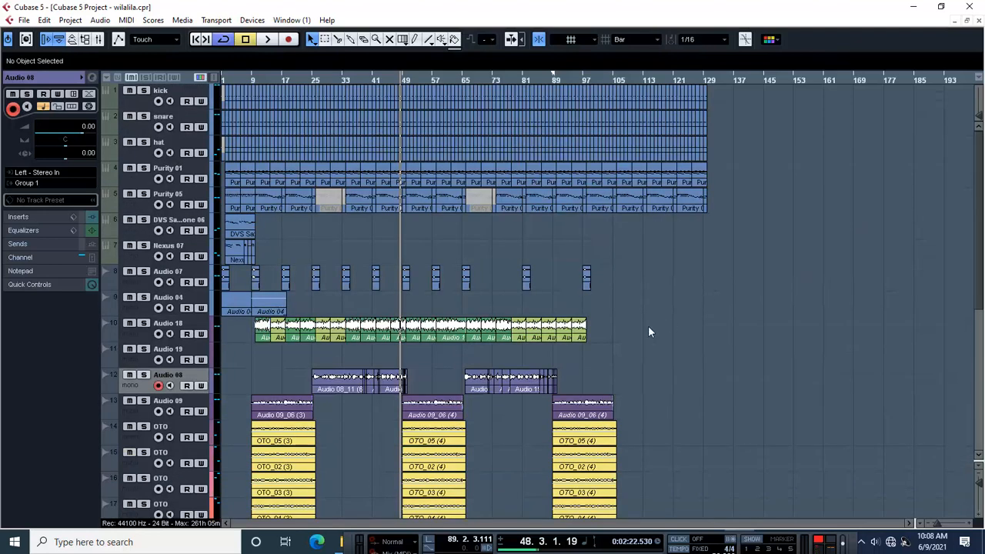
{"action": "left_click", "coordinate": [581, 339]}
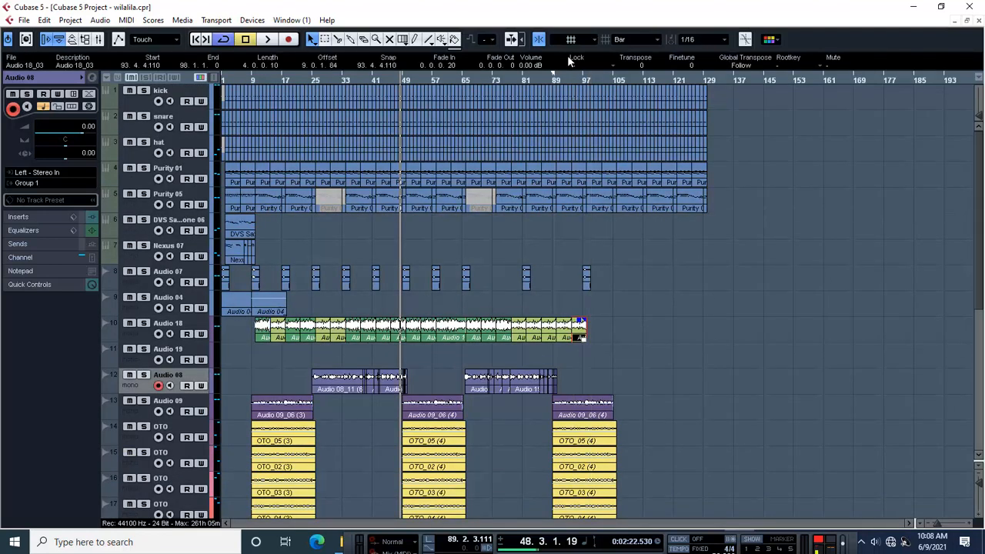
{"action": "left_click", "coordinate": [569, 81]}
{"action": "left_click", "coordinate": [144, 324]}
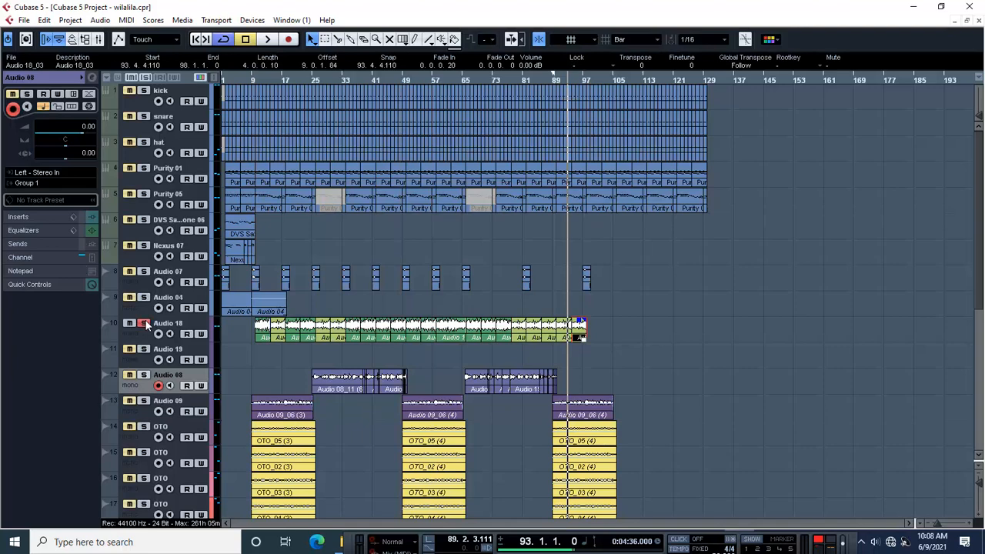
{"action": "key", "text": "space"}
{"action": "key", "text": "space"}
- Extend Audio 18 to bar 106 by duplicating its last clip twice
{"action": "key", "text": "h"}
{"action": "key", "text": "h"}
{"action": "key", "text": "h"}
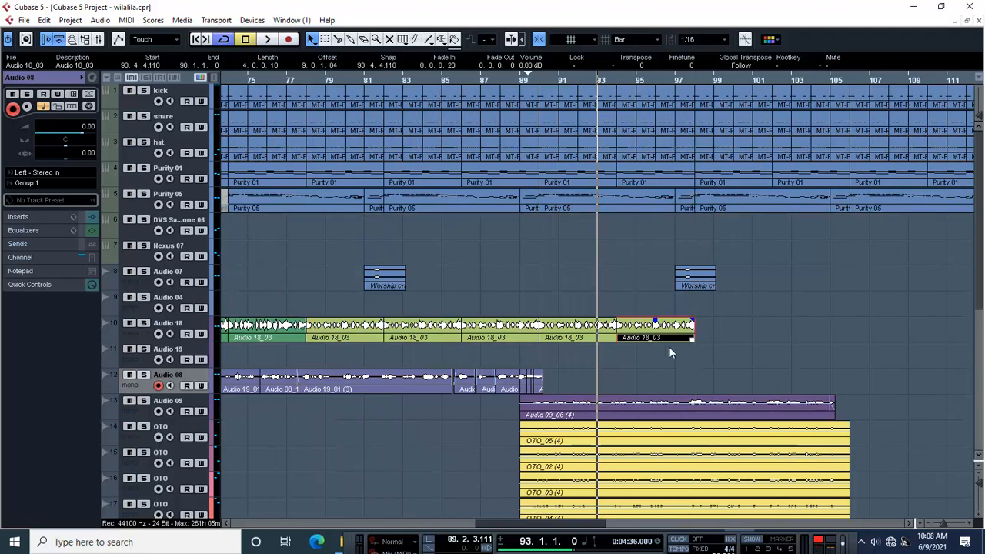
{"action": "key", "text": "ctrl+d"}
{"action": "mouse_move", "coordinate": [708, 338]}
{"action": "left_mouse_down"}
{"action": "mouse_move", "coordinate": [727, 337]}
{"action": "mouse_move", "coordinate": [713, 334]}
{"action": "left_mouse_up"}
{"action": "key", "text": "ctrl+d"}
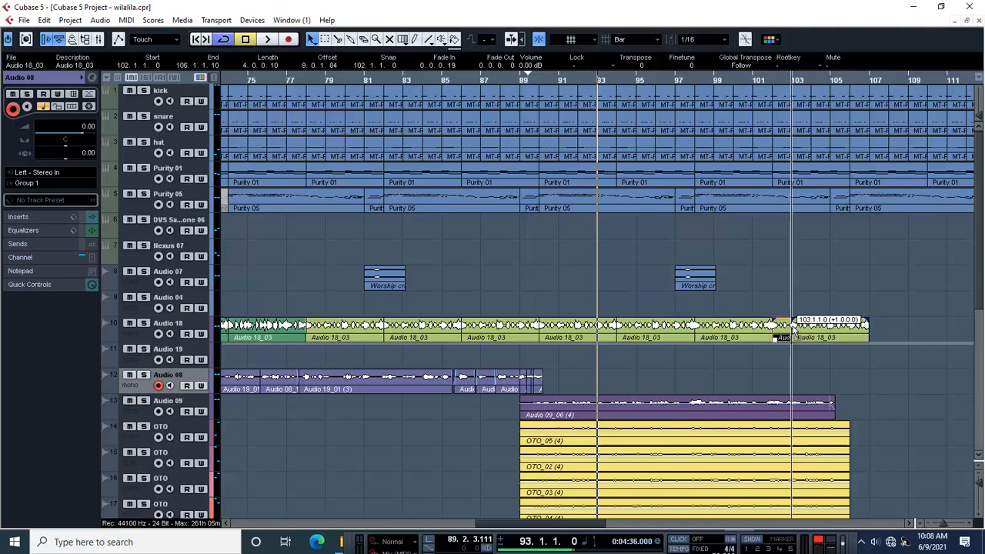
{"action": "key", "text": "g"}
{"action": "key", "text": "g"}
{"action": "key", "text": "g"}
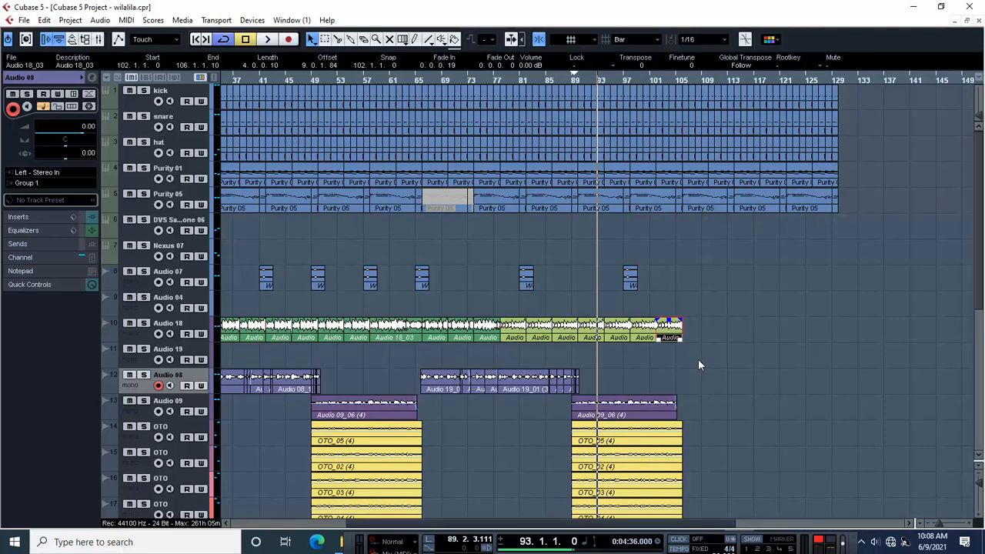
- Delete the Audio 18 clips that follow bar 90
{"action": "key", "text": "Delete"}
{"action": "left_click_drag", "start_coordinate": [688, 360], "coordinate": [583, 321]}
{"action": "key", "text": "Delete"}
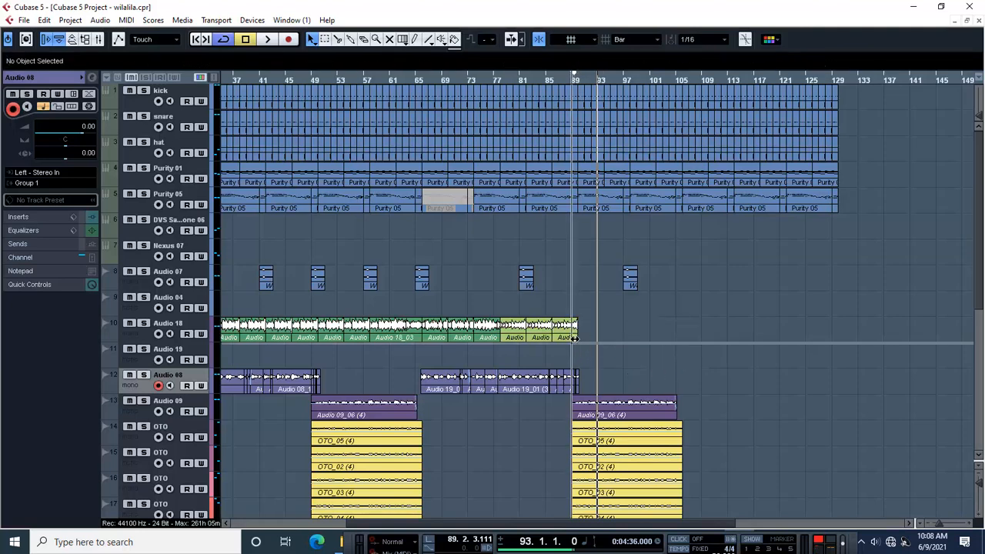
- Copy the three Audio 18 clips starting near bar 50 to bar 90, and duplicate the set twice more directly behind it
{"action": "left_click", "coordinate": [328, 342]}
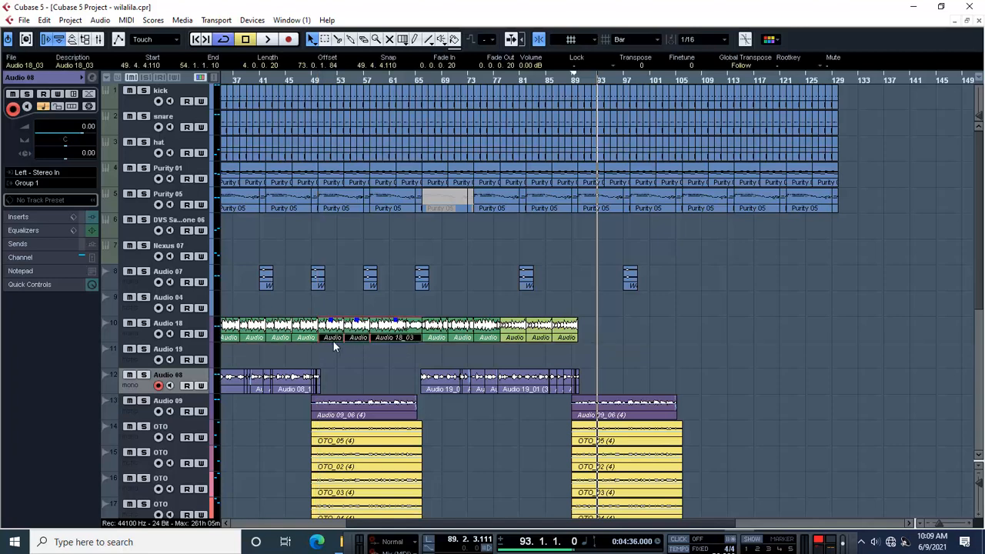
{"action": "left_click_drag", "start_coordinate": [333, 340], "coordinate": [591, 333]}
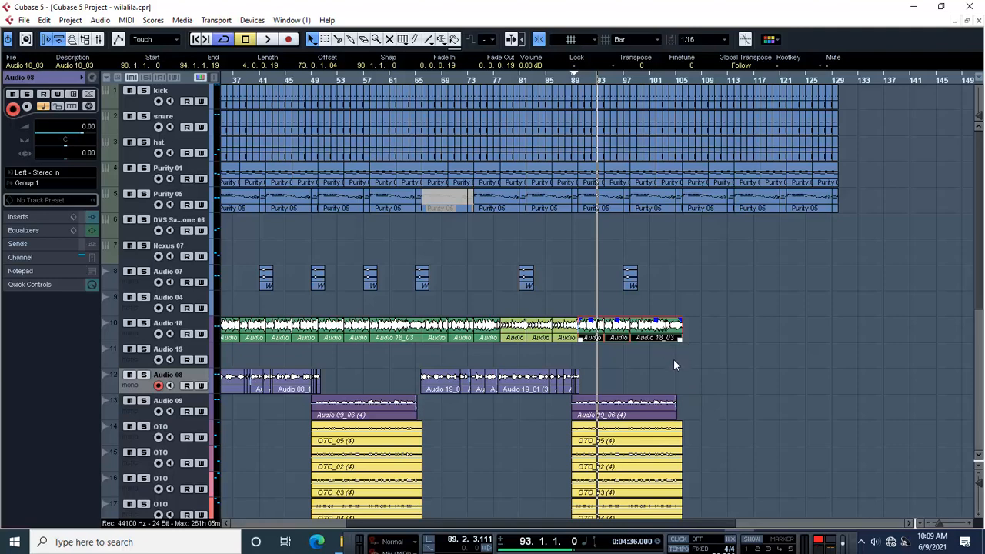
{"action": "key", "text": "ctrl+d"}
{"action": "left_click_drag", "start_coordinate": [695, 337], "coordinate": [691, 334]}
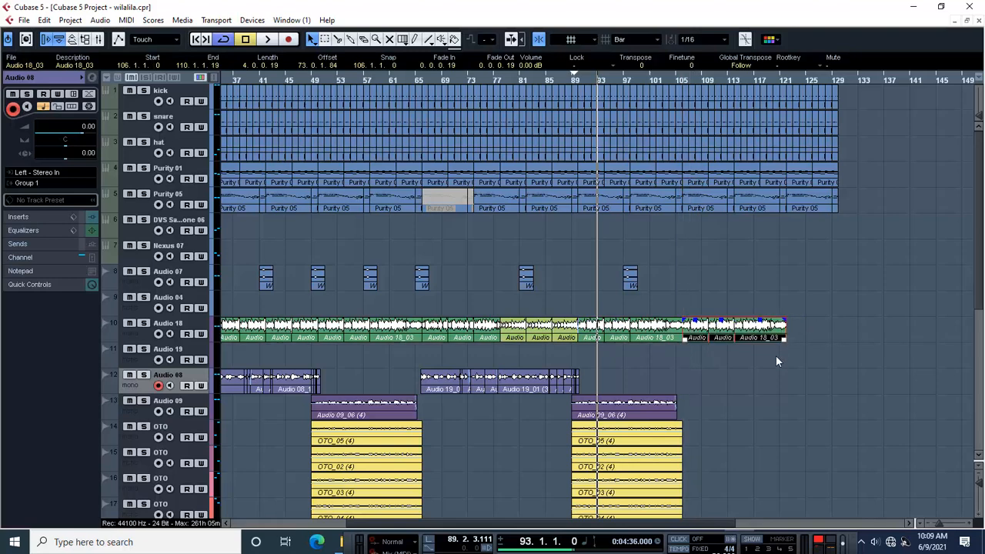
{"action": "key", "text": "ctrl+d"}
{"action": "left_click_drag", "start_coordinate": [797, 333], "coordinate": [791, 329]}
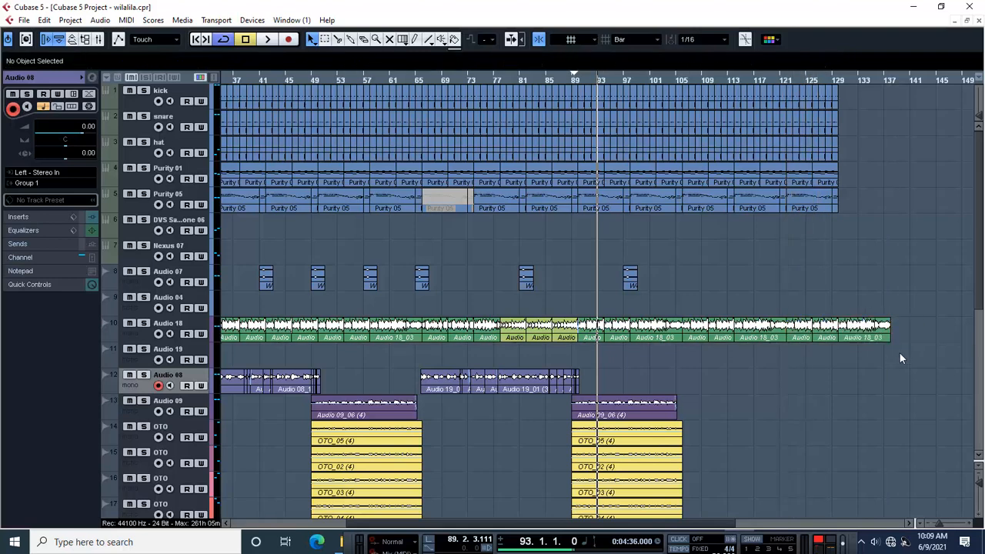
- Shorten the end of Audio 18 and delete the leftover one-bar piece so the track ends with the drums at bar 130
{"action": "left_click_drag", "start_coordinate": [890, 337], "coordinate": [844, 339]}
{"action": "scroll", "coordinate": [843, 343], "scroll_direction": "down", "scroll_amount": 5}
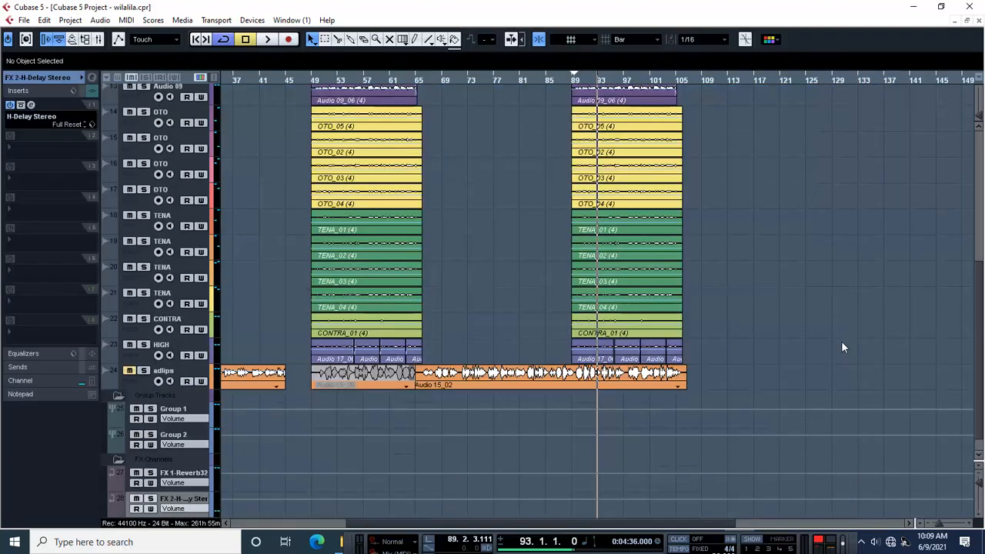
{"action": "scroll", "coordinate": [782, 291], "scroll_direction": "up", "scroll_amount": 5}
{"action": "left_click", "coordinate": [842, 335]}
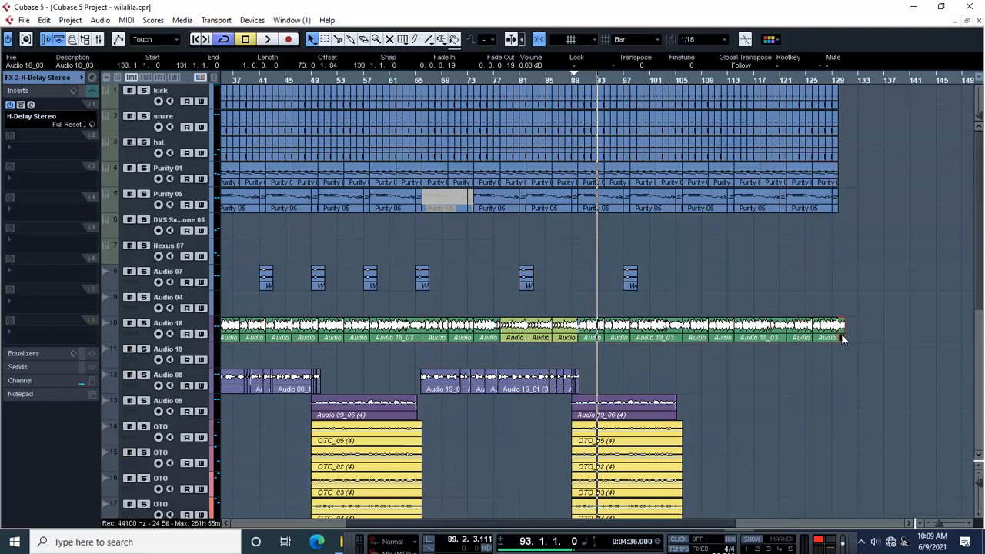
{"action": "key", "text": "Delete"}
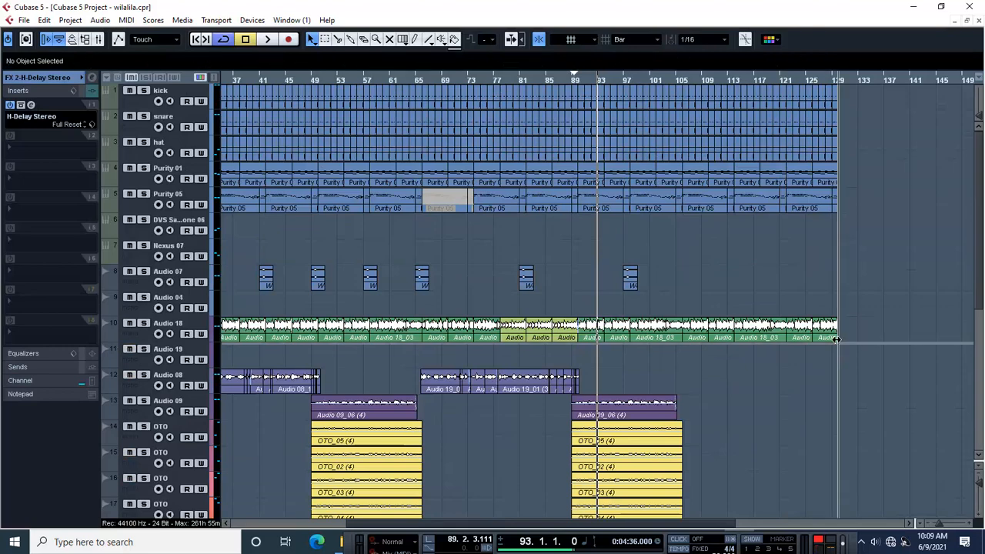
- Listen to the second verse on Audio 08 from bar 66 and stop playback
{"action": "scroll", "coordinate": [708, 391], "scroll_direction": "down", "scroll_amount": 4}
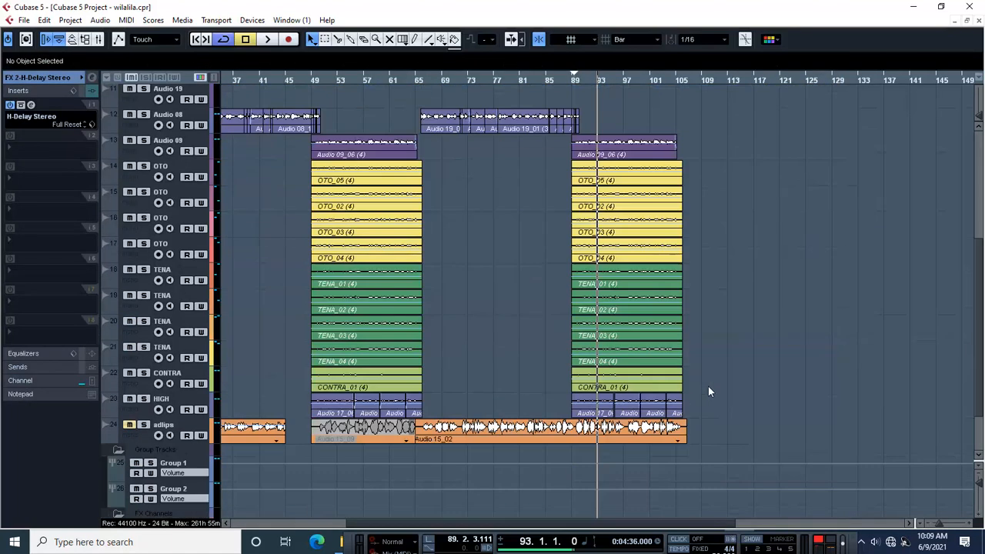
{"action": "left_click", "coordinate": [575, 85]}
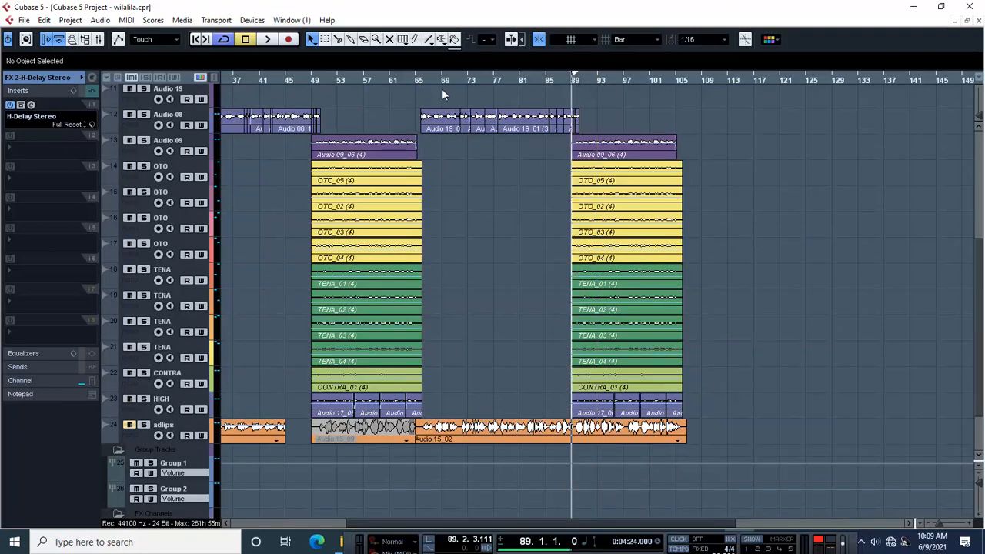
{"action": "left_click", "coordinate": [422, 80]}
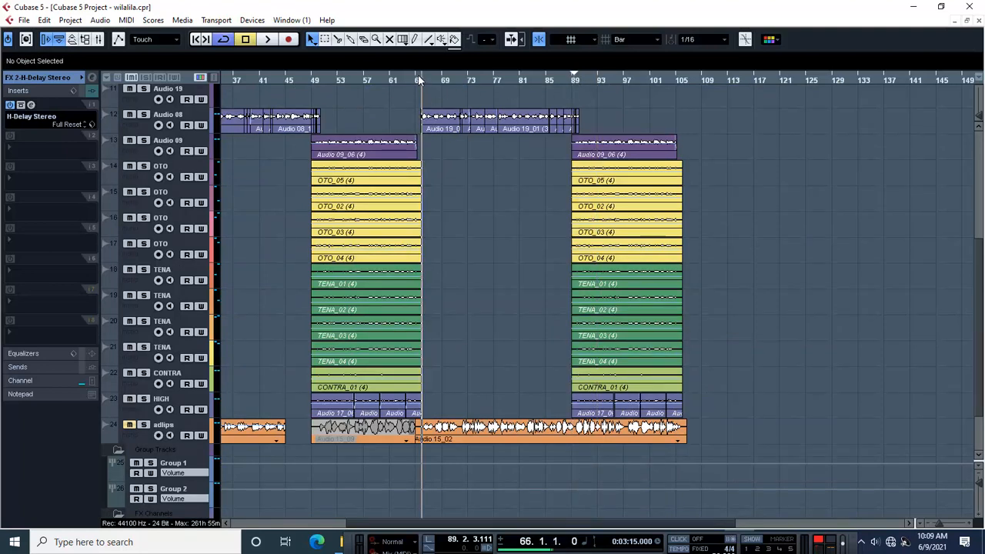
{"action": "key", "text": "space"}
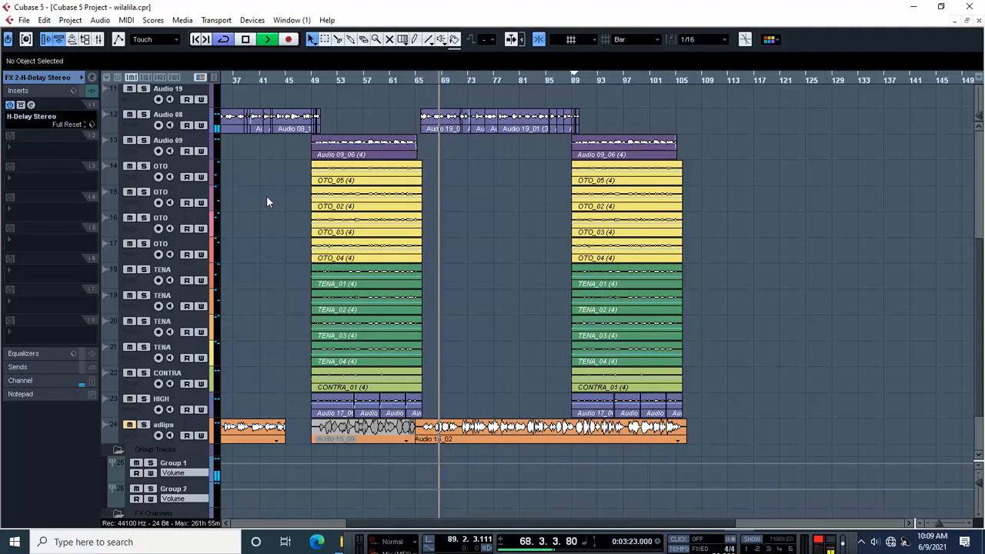
{"action": "left_click", "coordinate": [141, 129]}
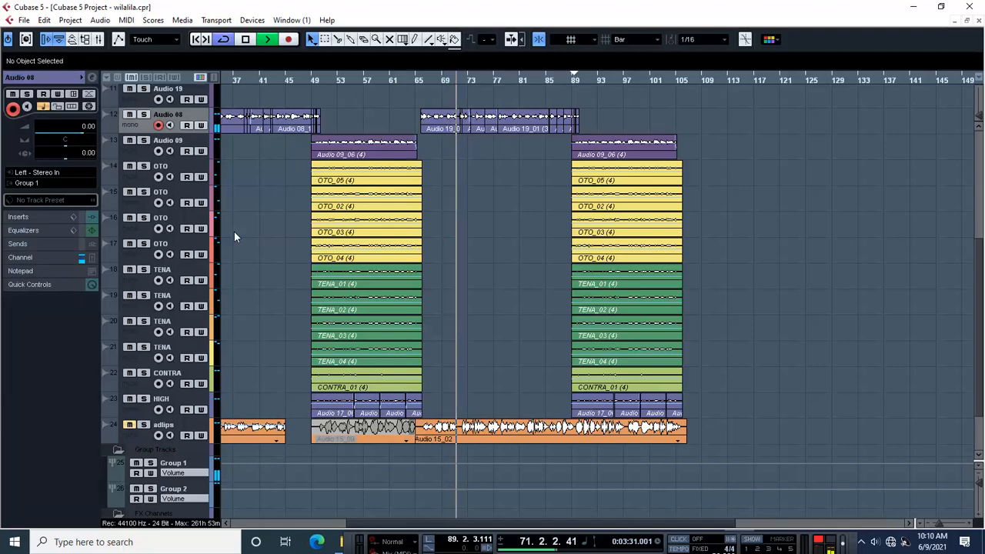
{"action": "key", "text": "g"}
{"action": "key", "text": "g"}
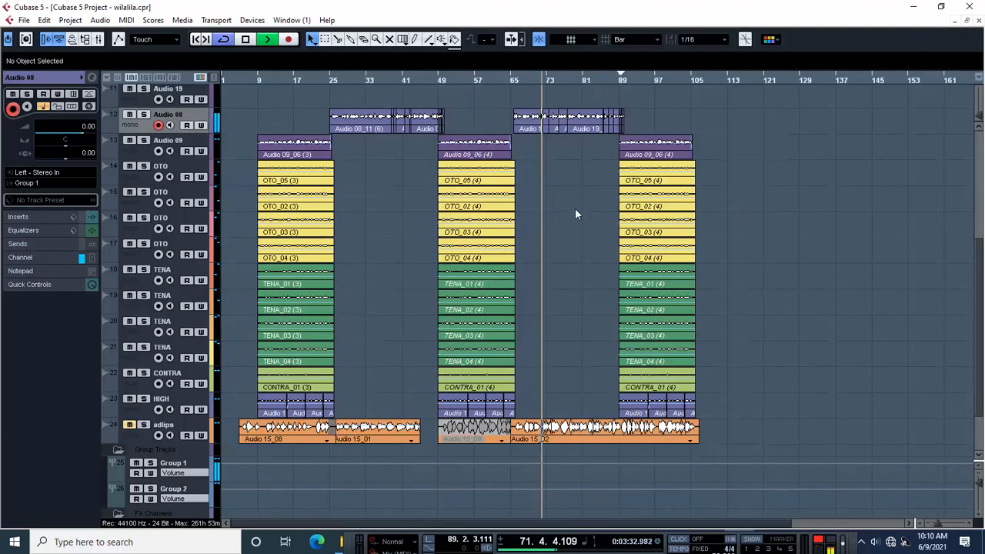
{"action": "key", "text": "g"}
{"action": "scroll", "coordinate": [478, 210], "scroll_direction": "up", "scroll_amount": 5}
{"action": "key", "text": "space"}
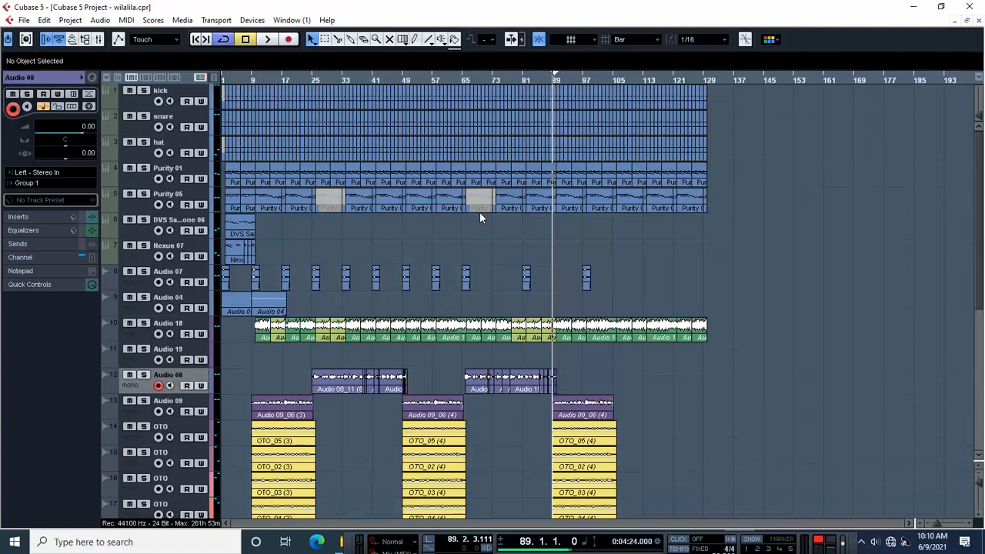
- Mute the Purity 05 clips under the verses, from bar 74 to bar 89 and from bar 34 to bar 49
{"action": "left_click", "coordinate": [391, 40]}
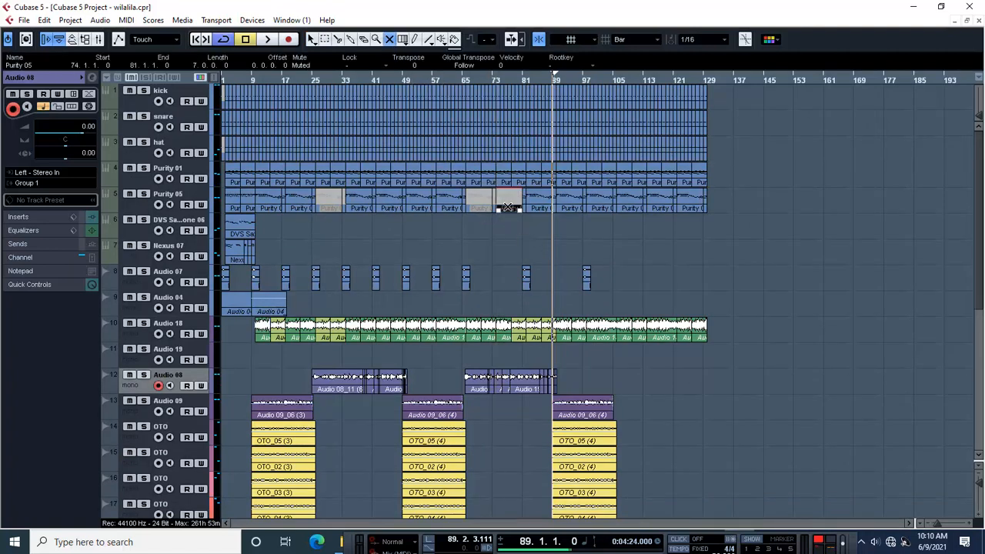
{"action": "left_click", "coordinate": [508, 206]}
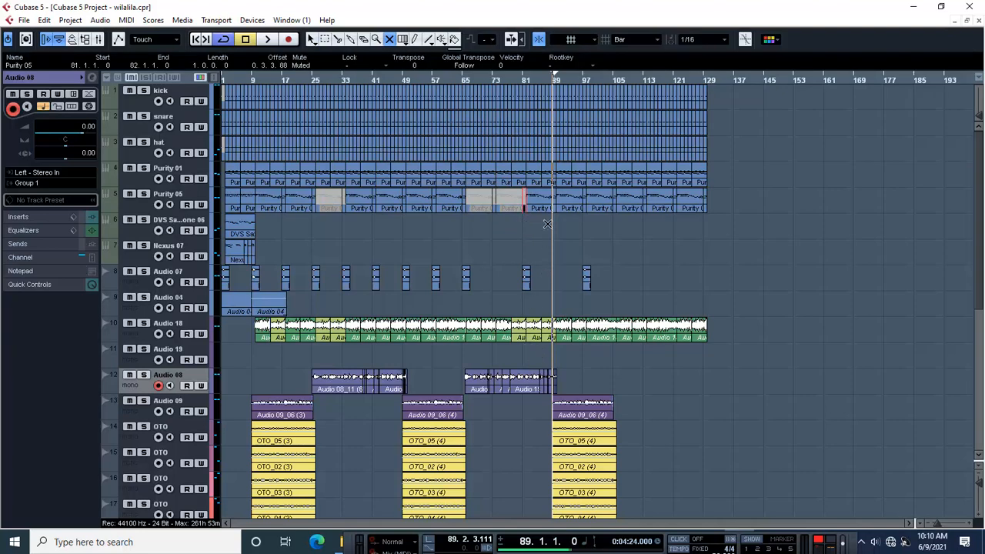
{"action": "left_click", "coordinate": [539, 204]}
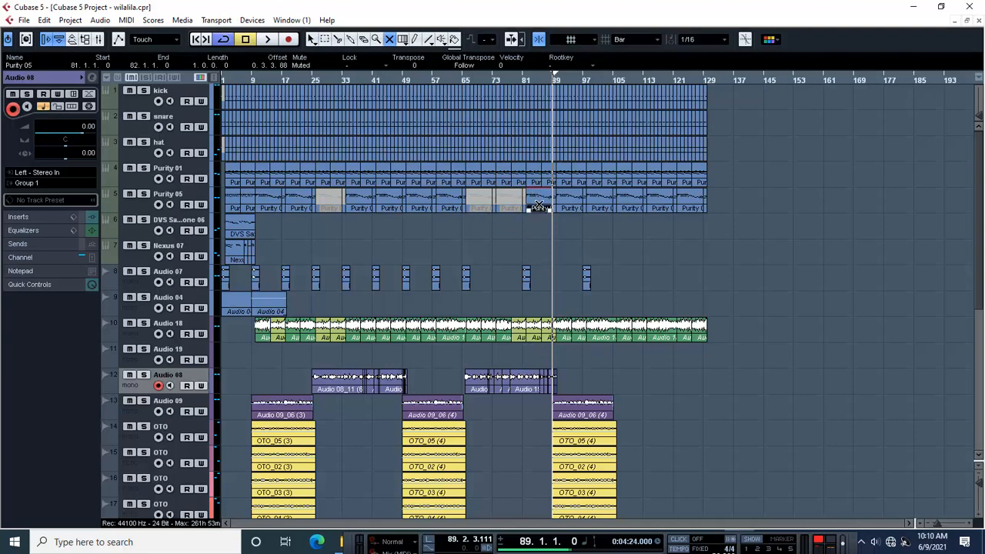
{"action": "left_click", "coordinate": [350, 204]}
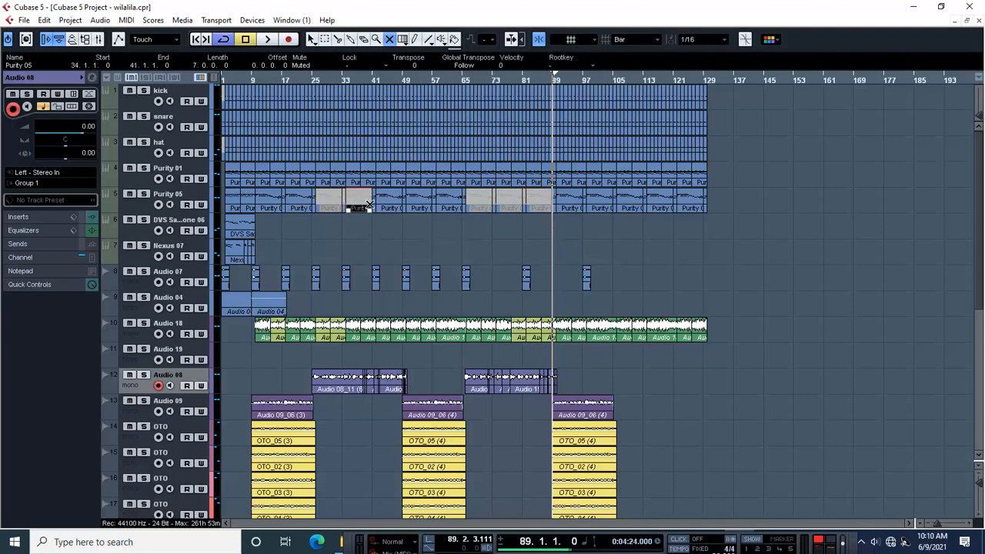
{"action": "left_click", "coordinate": [376, 207]}
{"action": "left_click", "coordinate": [390, 209]}
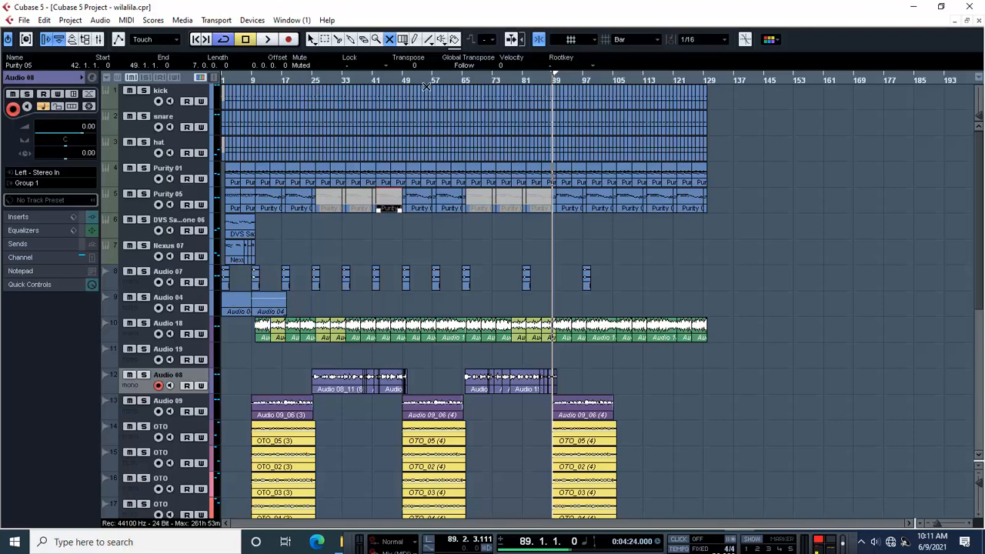
- Listen to the second verse with the muted Purity 05 parts from bar 64, then return to the first verse at bar 26
{"action": "left_click", "coordinate": [464, 82]}
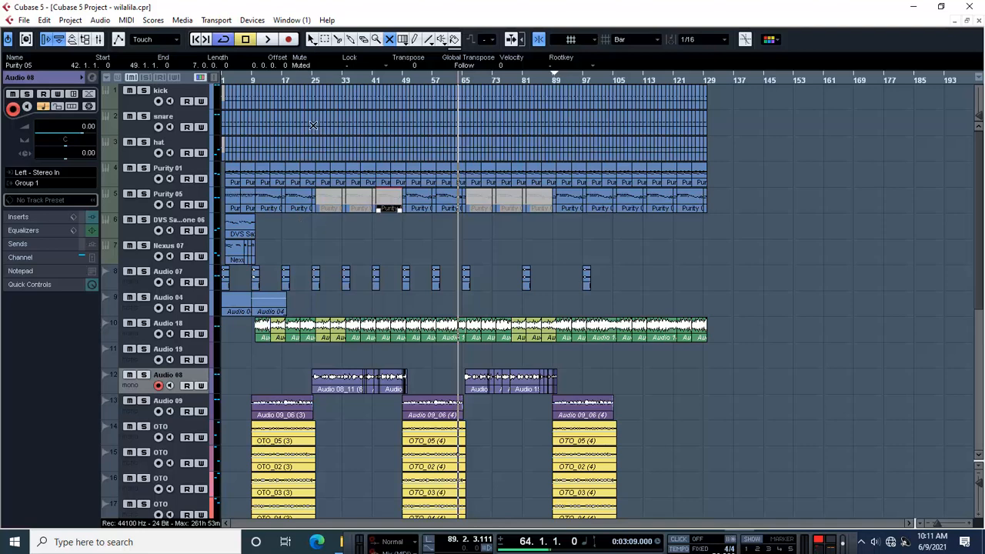
{"action": "left_click", "coordinate": [312, 39]}
{"action": "left_click", "coordinate": [443, 233]}
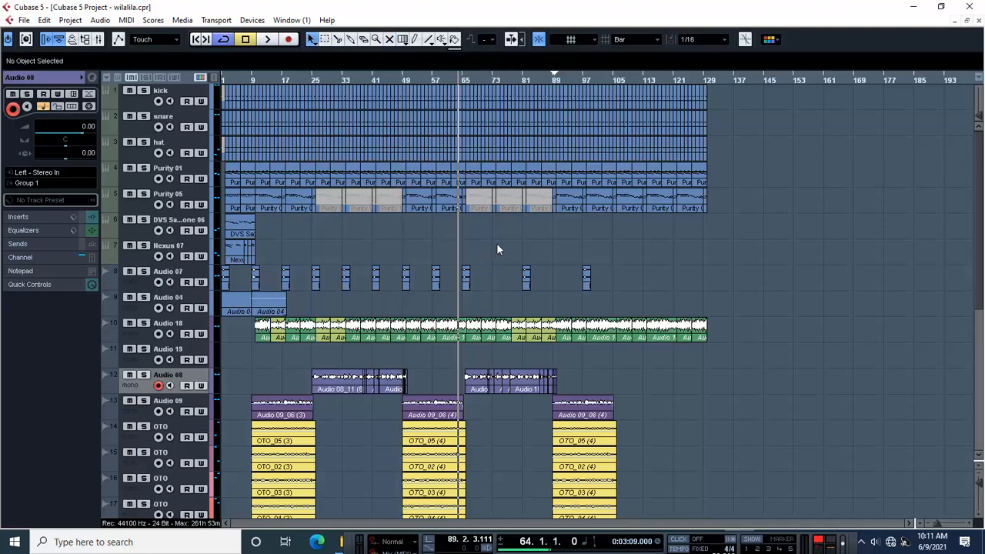
{"action": "key", "text": "space"}
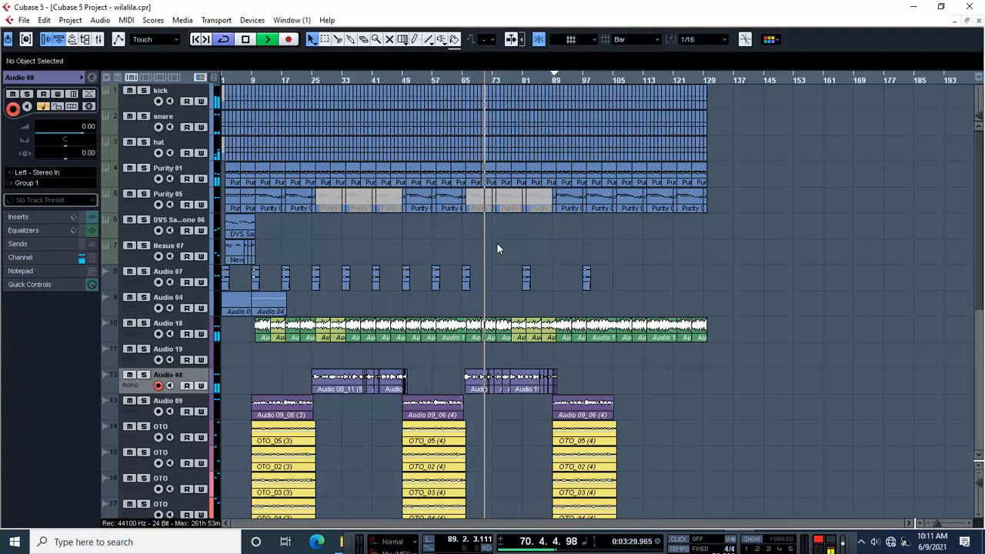
{"action": "scroll", "coordinate": [431, 207], "scroll_direction": "down", "scroll_amount": 3}
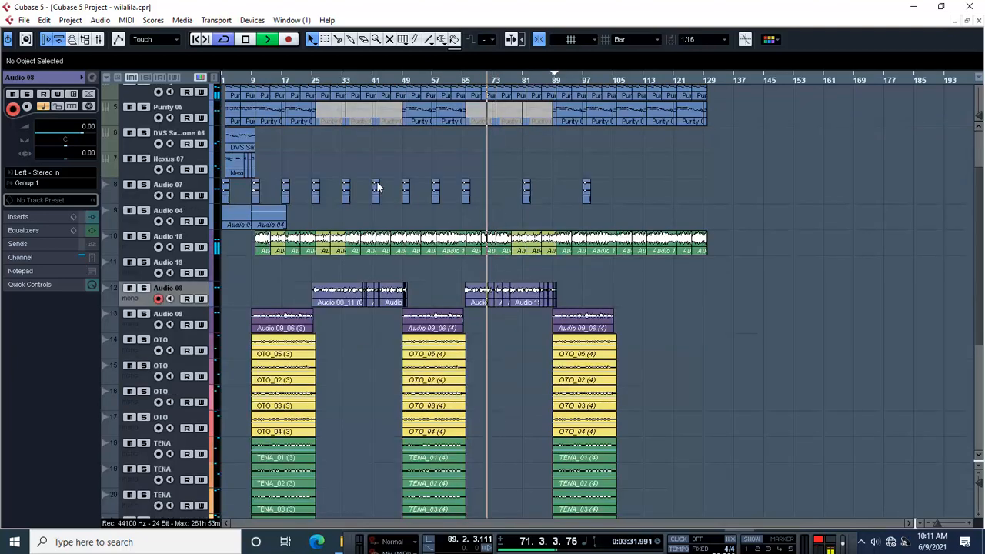
{"action": "left_click", "coordinate": [314, 81]}
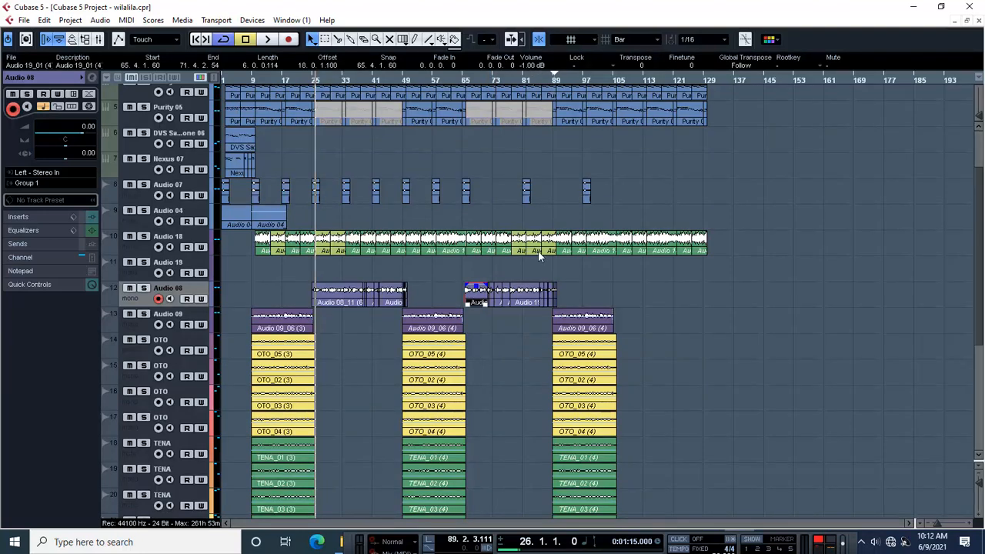
- Step through the opening clips of the second verse on Audio 08 and check each clip's volume value
{"action": "left_click_drag", "start_coordinate": [485, 304], "coordinate": [486, 304]}
{"action": "key", "text": "h"}
{"action": "key", "text": "h"}
{"action": "key", "text": "h"}
{"action": "key", "text": "h"}
{"action": "key", "text": "h"}
{"action": "key", "text": "h"}
{"action": "key", "text": "h"}
{"action": "key", "text": "h"}
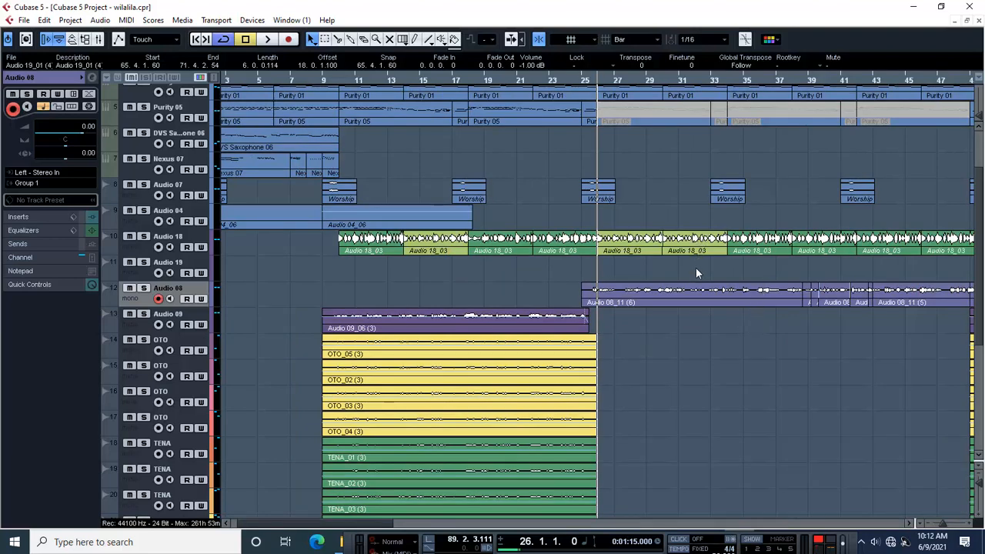
{"action": "key", "text": "g"}
{"action": "key", "text": "g"}
{"action": "key", "text": "g"}
{"action": "key", "text": "g"}
{"action": "key", "text": "g"}
{"action": "key", "text": "g"}
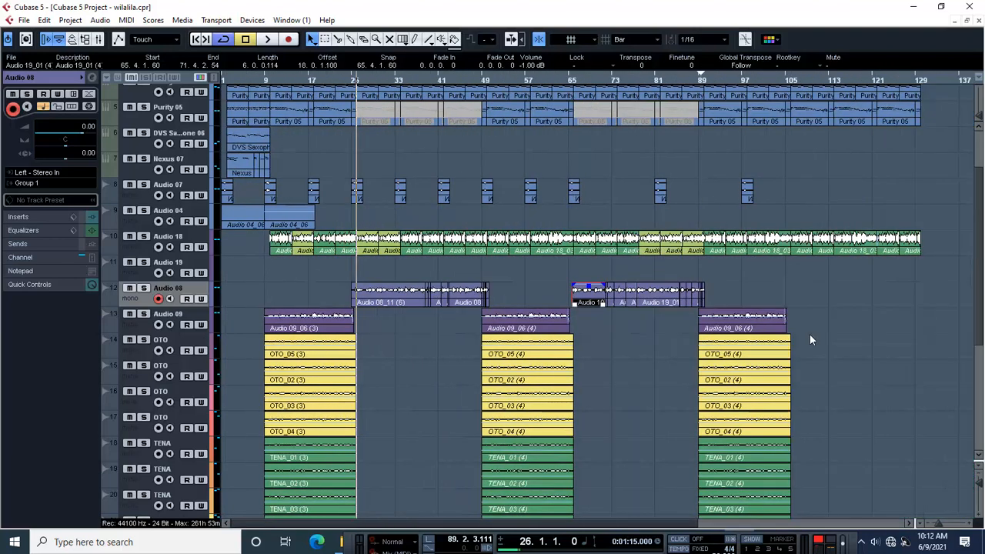
{"action": "key", "text": "Right"}
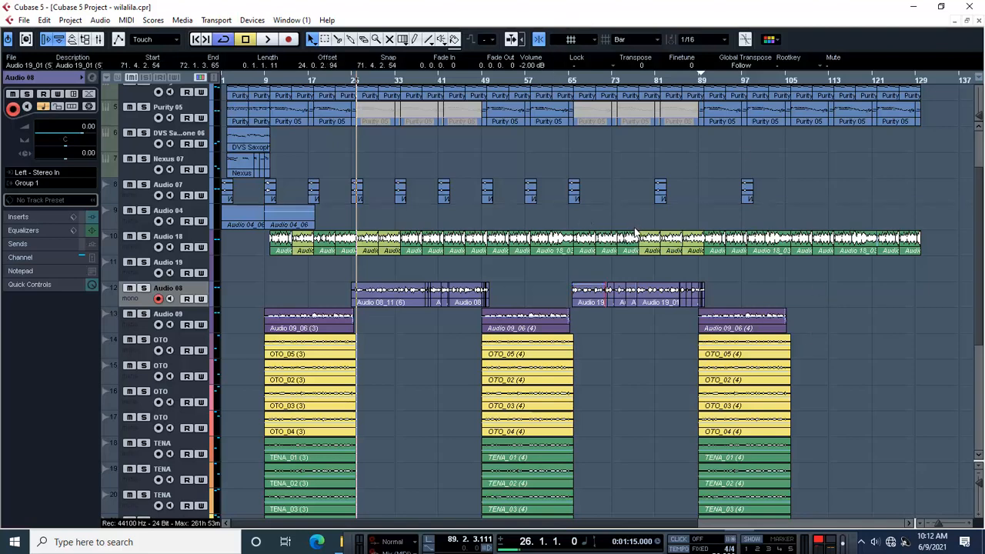
{"action": "key", "text": "Right"}
{"action": "key", "text": "Right"}
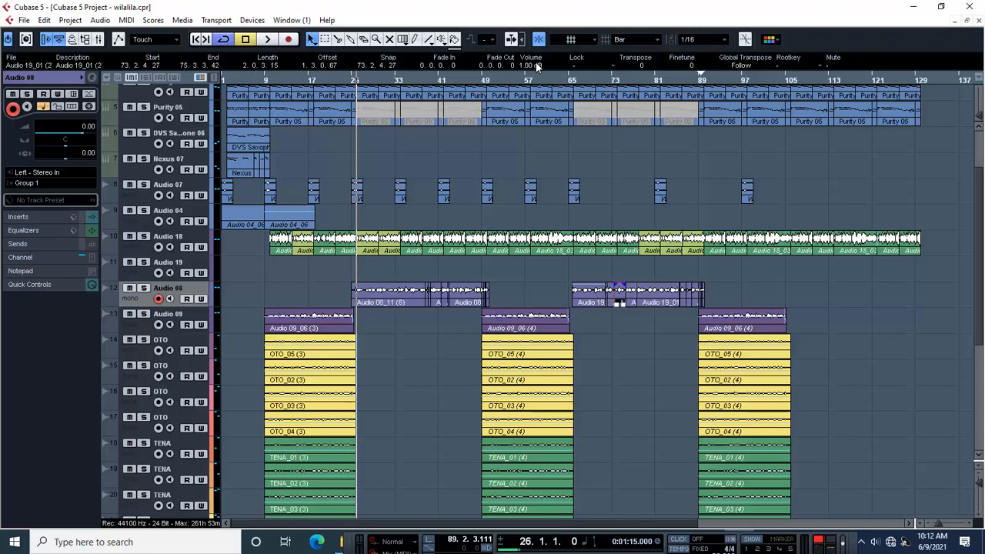
{"action": "key", "text": "Right"}
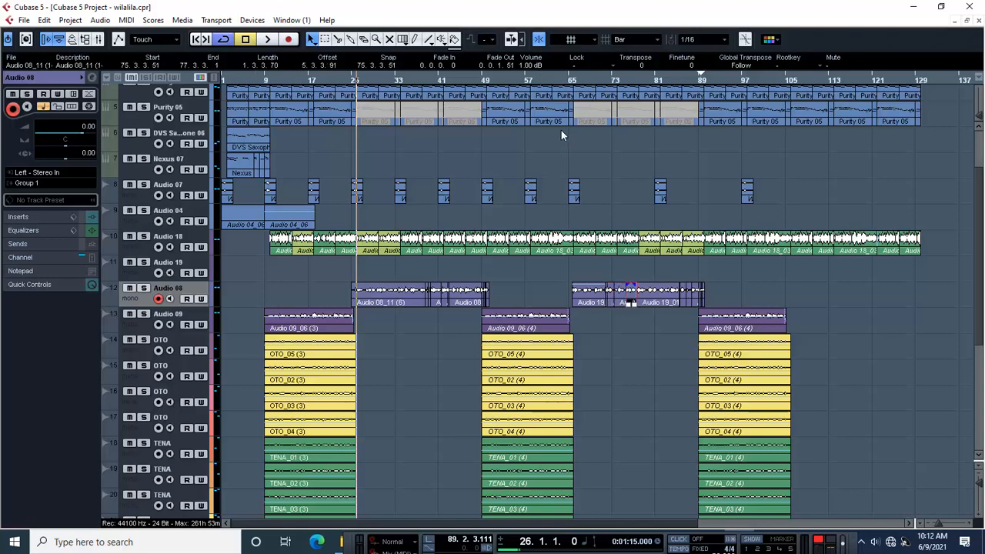
- Listen closely to the opening phrase of the second verse on Audio 08 around bar 66
{"action": "left_click", "coordinate": [568, 79]}
{"action": "key", "text": "space"}
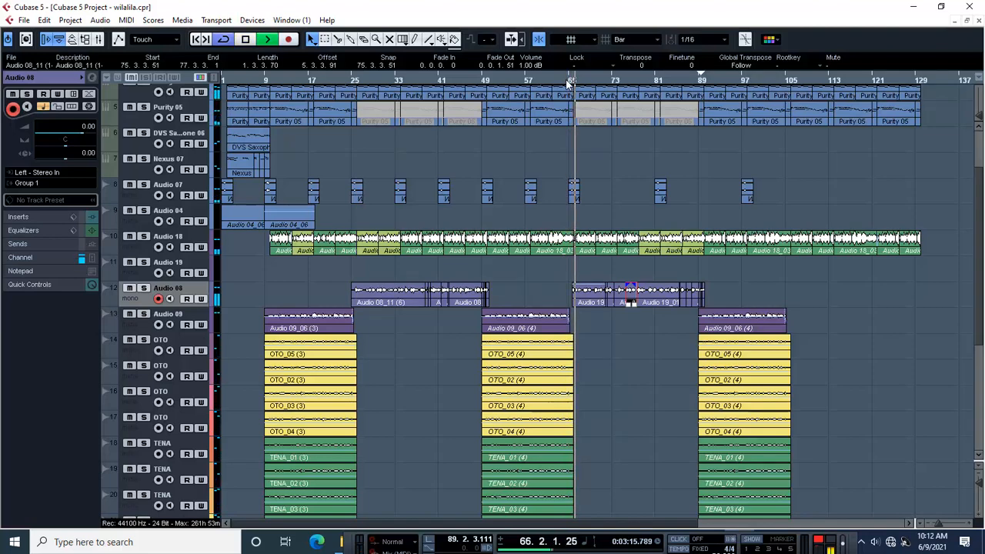
{"action": "key", "text": "h"}
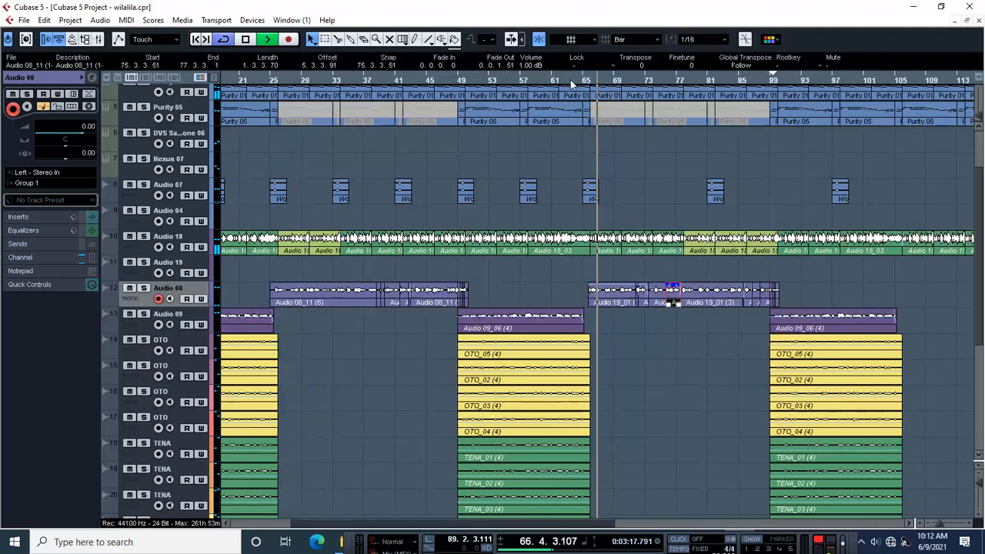
{"action": "key", "text": "h"}
{"action": "key", "text": "h"}
{"action": "key", "text": "h"}
{"action": "key", "text": "h"}
{"action": "key", "text": "h"}
{"action": "key", "text": "h"}
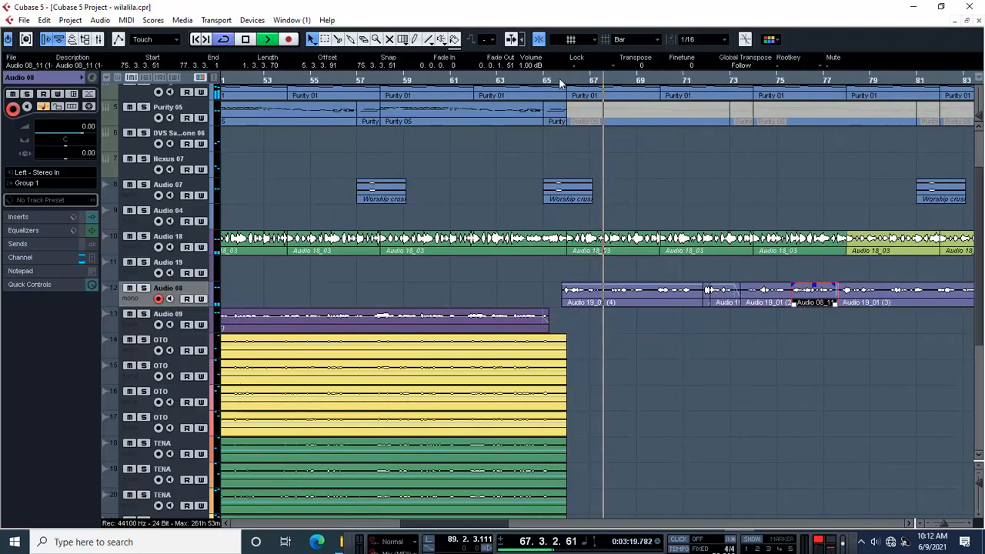
{"action": "left_click", "coordinate": [566, 80]}
{"action": "key", "text": "space"}
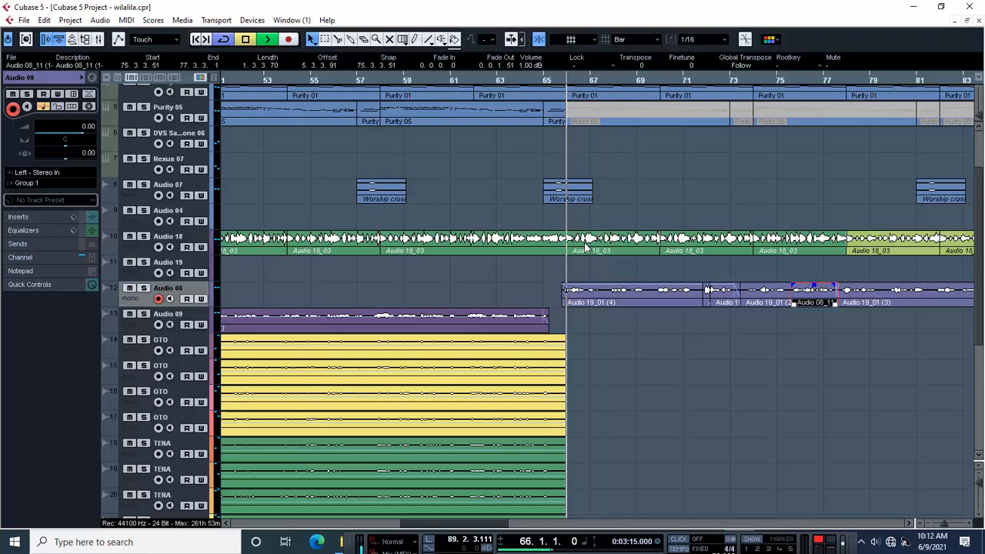
{"action": "key", "text": "space"}
{"action": "key", "text": "h"}
{"action": "key", "text": "h"}
{"action": "key", "text": "h"}
- Turn off snapping and split the first second-verse clip on Audio 08 just after its opening word, at about 66.1.2
{"action": "left_click", "coordinate": [540, 43]}
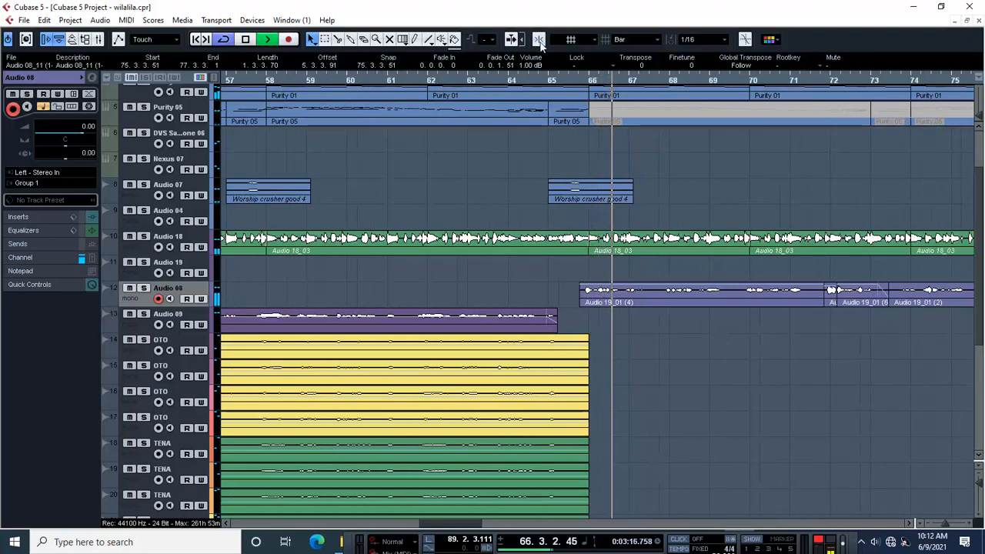
{"action": "left_click", "coordinate": [578, 82]}
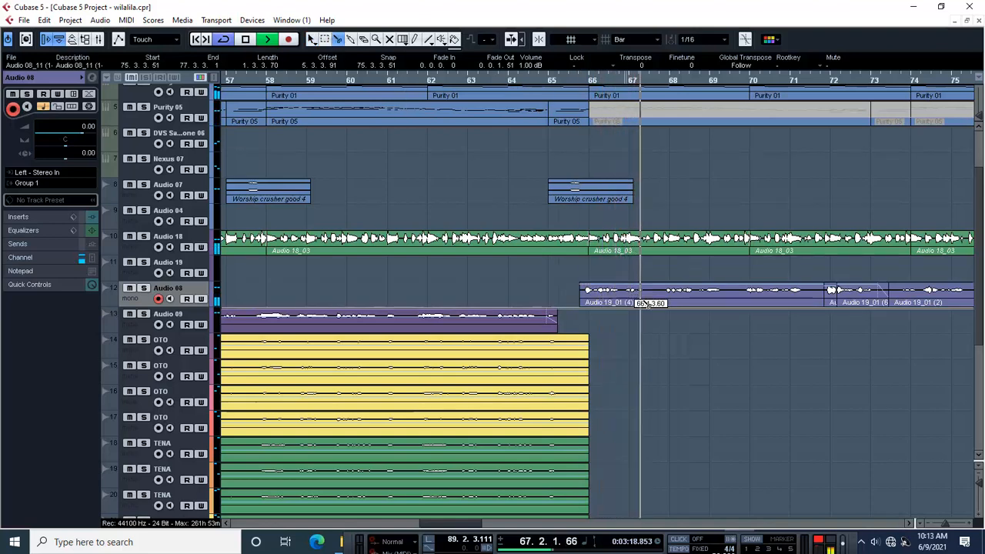
{"action": "key", "text": "space"}
{"action": "key", "text": "h"}
{"action": "key", "text": "h"}
{"action": "key", "text": "h"}
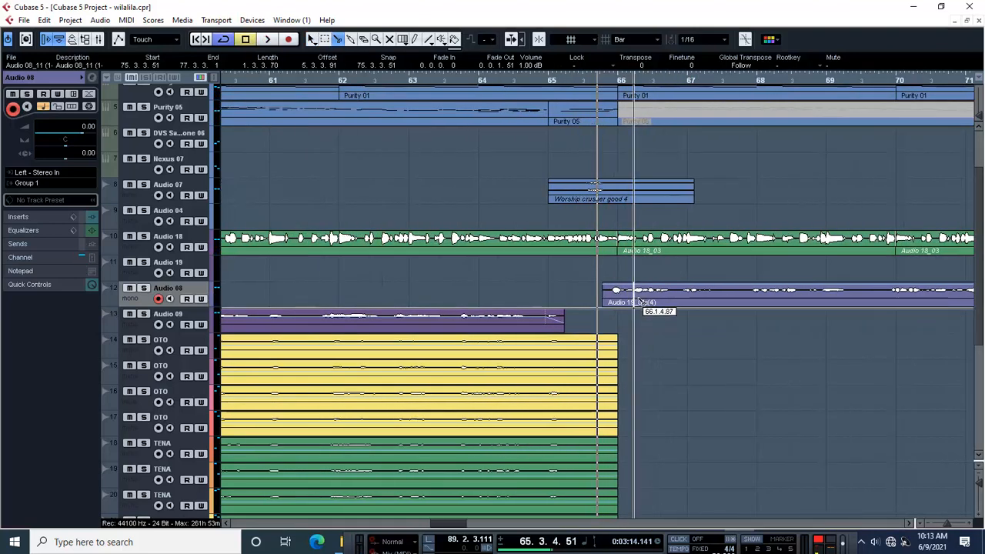
{"action": "key", "text": "h"}
{"action": "left_click", "coordinate": [631, 299]}
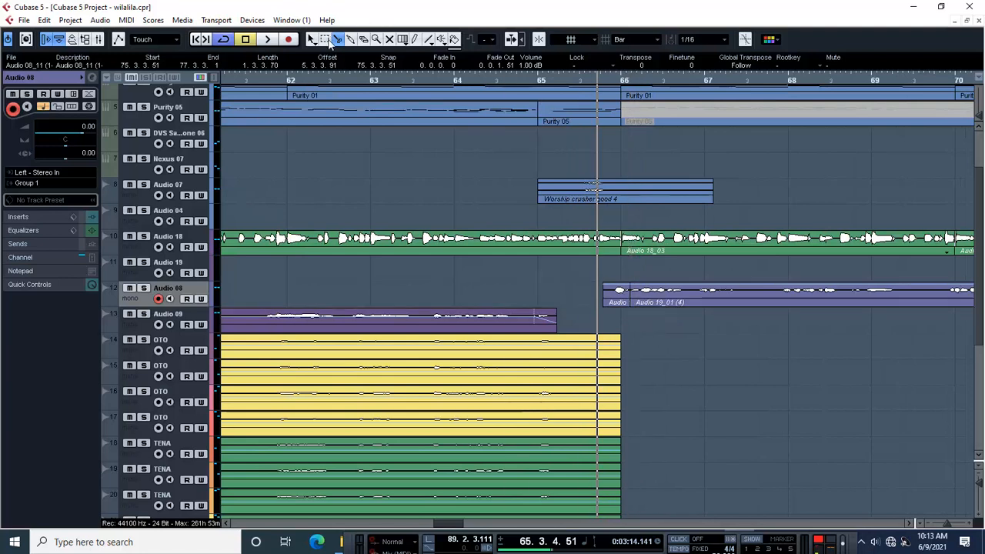
- Set the short opening piece on Audio 08 to -2.00 dB and crossfade it with the following clip
{"action": "left_click", "coordinate": [313, 40]}
{"action": "scroll", "coordinate": [535, 61], "scroll_direction": "down", "scroll_amount": 1}
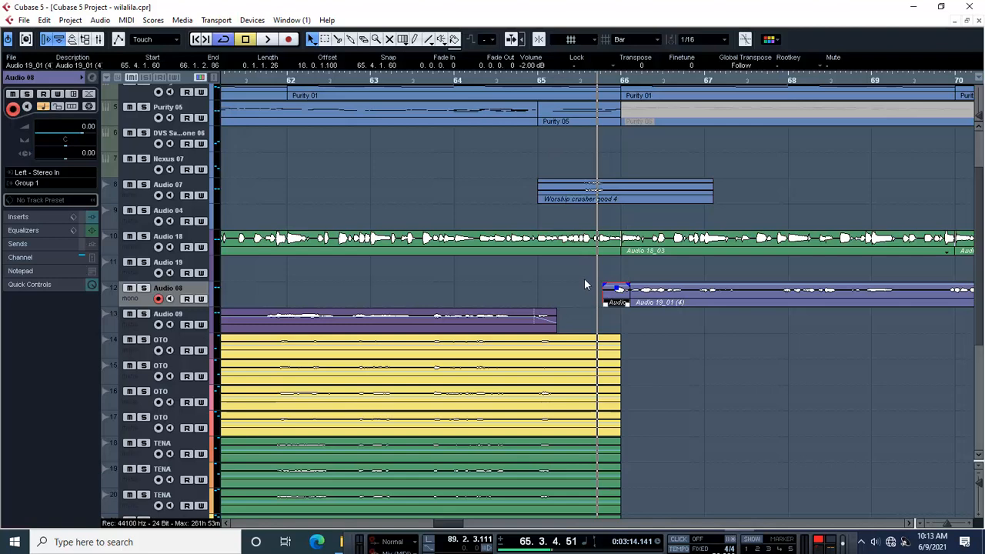
{"action": "left_click_drag", "start_coordinate": [584, 281], "coordinate": [664, 295]}
{"action": "left_click", "coordinate": [126, 20]}
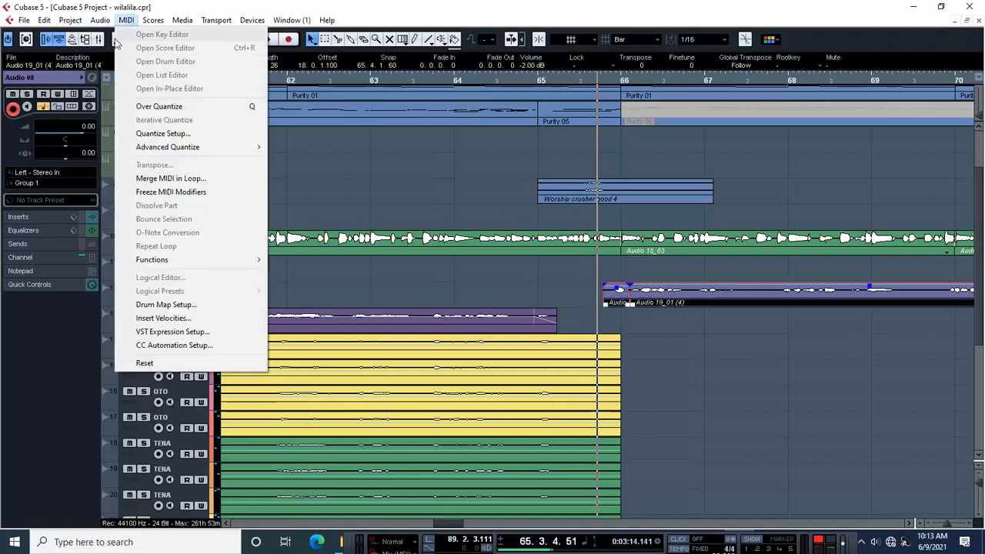
{"action": "left_click", "coordinate": [123, 213]}
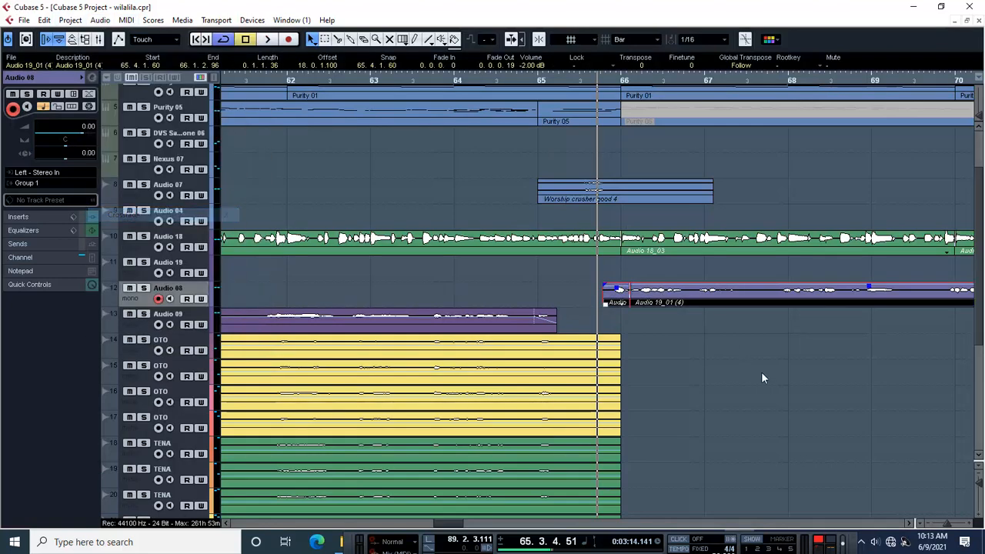
{"action": "left_click", "coordinate": [742, 373]}
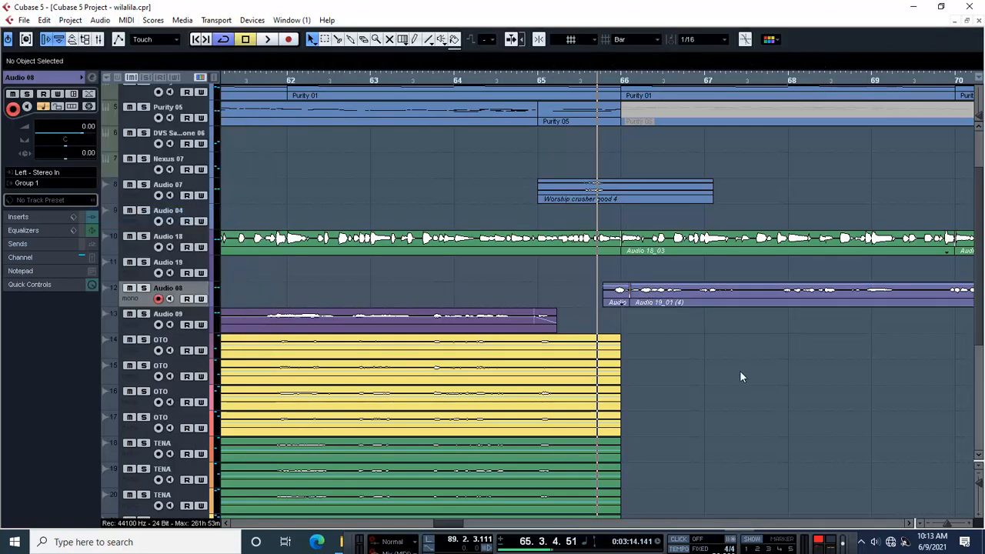
- Play back the crossfaded start of the second verse and review the whole arrangement
{"action": "key", "text": "space"}
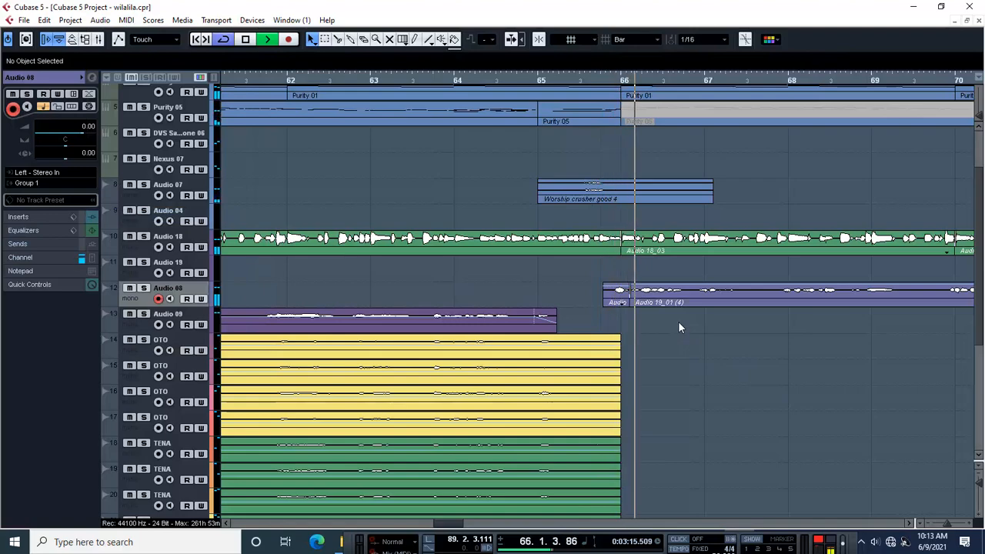
{"action": "key", "text": "g"}
{"action": "key", "text": "g"}
{"action": "key", "text": "g"}
{"action": "key", "text": "g"}
{"action": "key", "text": "g"}
{"action": "key", "text": "g"}
{"action": "key", "text": "g"}
{"action": "key", "text": "g"}
{"action": "key", "text": "g"}
{"action": "key", "text": "g"}
{"action": "key", "text": "g"}
{"action": "key", "text": "g"}
{"action": "key", "text": "g"}
{"action": "key", "text": "g"}
{"action": "key", "text": "g"}
{"action": "key", "text": "g"}
{"action": "key", "text": "g"}
{"action": "key", "text": "g"}
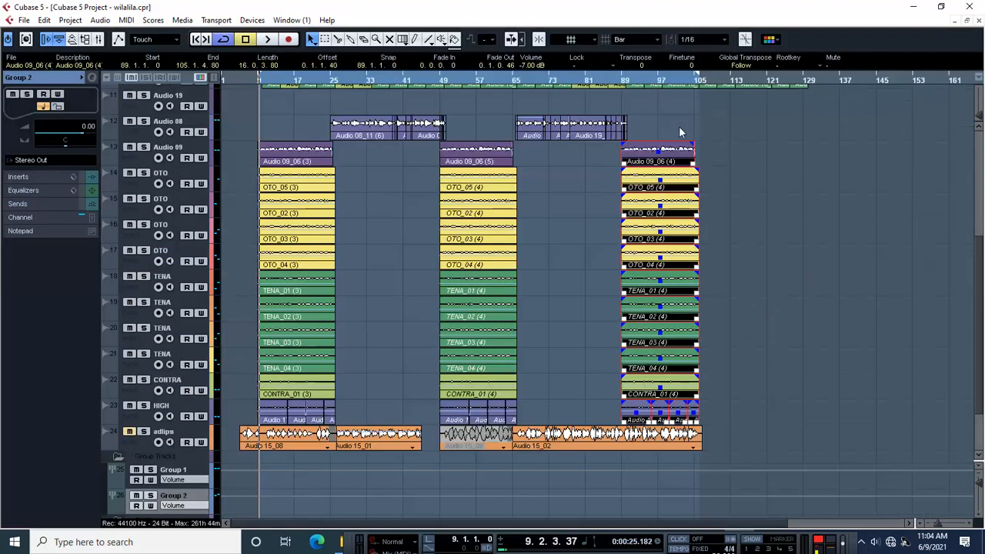
- Turn snapping back on and duplicate the last chorus clips from Audio 09 through HIGH directly behind, starting at bar 106
{"action": "left_click", "coordinate": [538, 40]}
{"action": "left_click", "coordinate": [615, 302]}
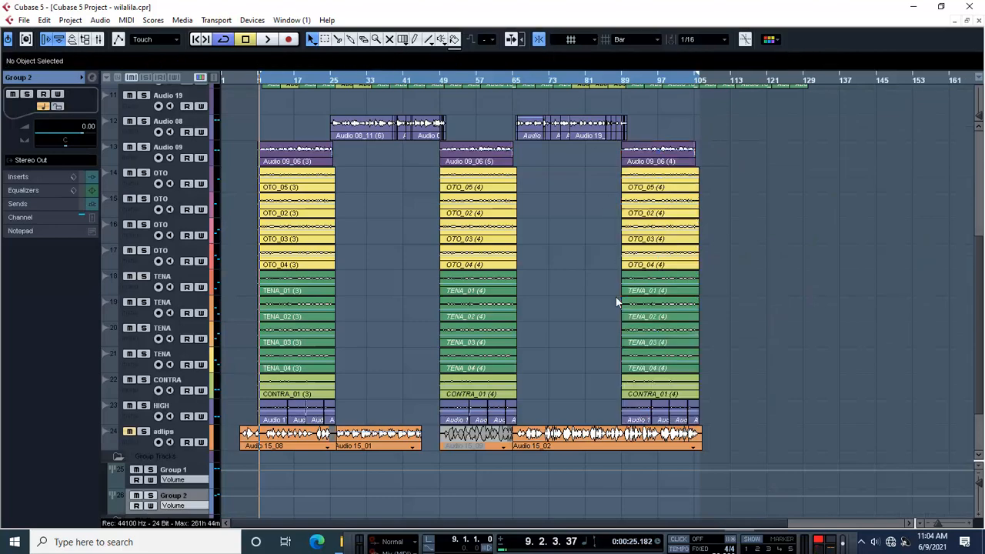
{"action": "key", "text": "ctrl+d"}
{"action": "left_click_drag", "start_coordinate": [709, 158], "coordinate": [711, 156]}
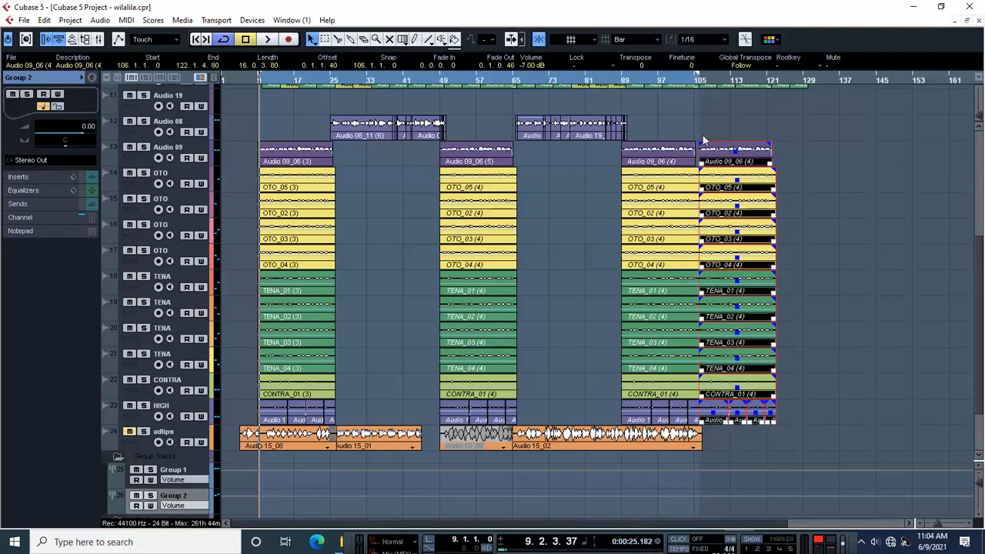
- Play the arrangement to check the duplicated final chorus near bar 106
{"action": "left_click", "coordinate": [695, 78]}
{"action": "key", "text": "space"}
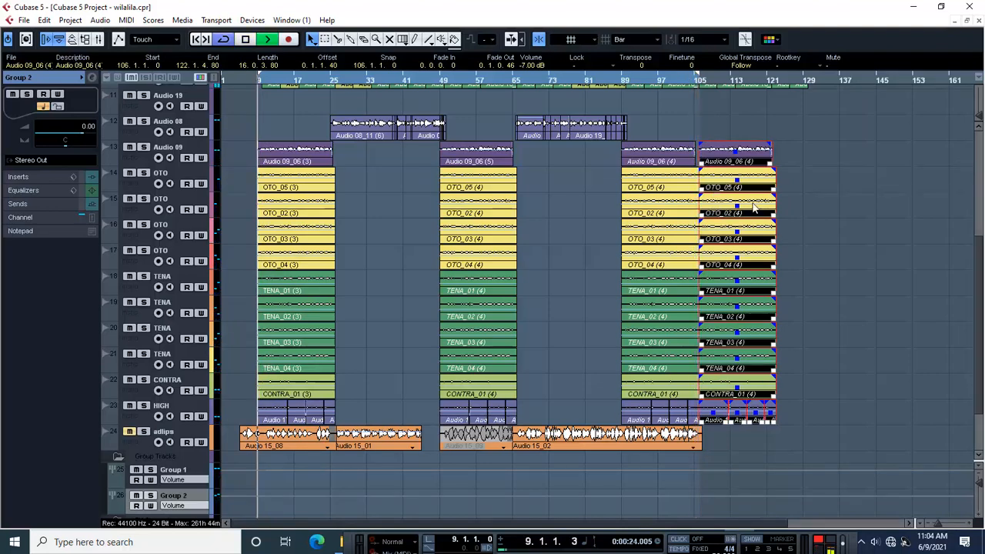
{"action": "key", "text": "h"}
{"action": "key", "text": "h"}
{"action": "key", "text": "h"}
{"action": "key", "text": "h"}
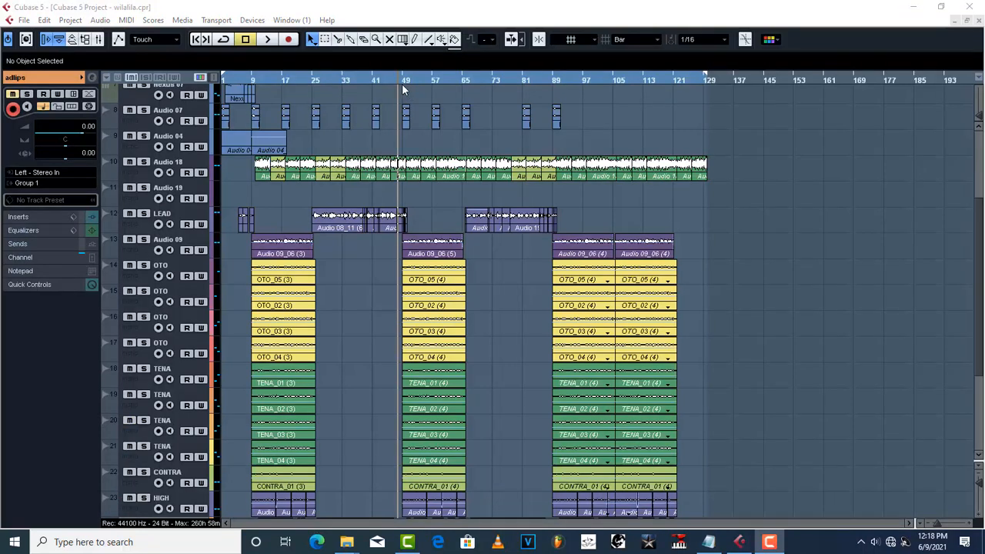
- Listen to the second chorus from bar 48 and the second verse from bar 65, stopping playback after each
{"action": "key", "text": "space"}
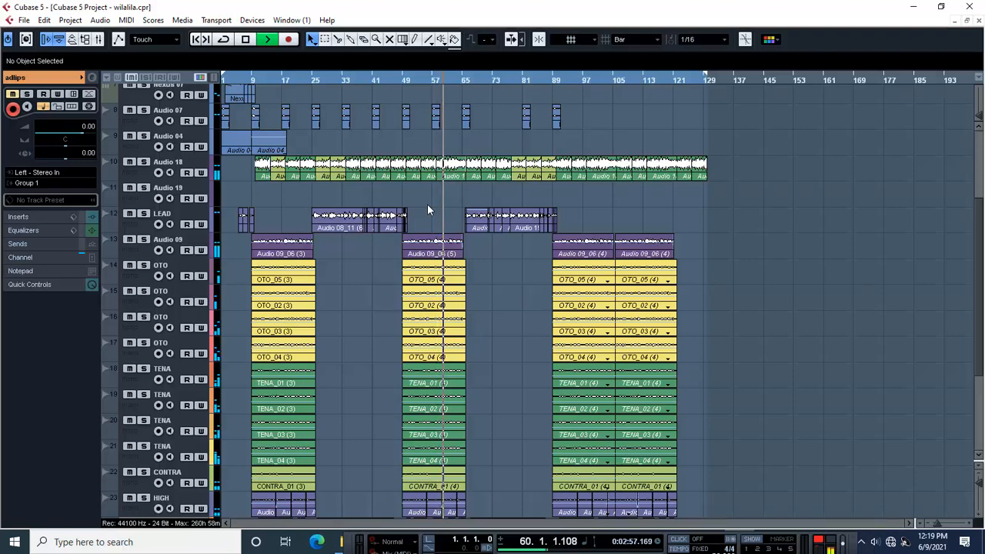
{"action": "key", "text": "space"}
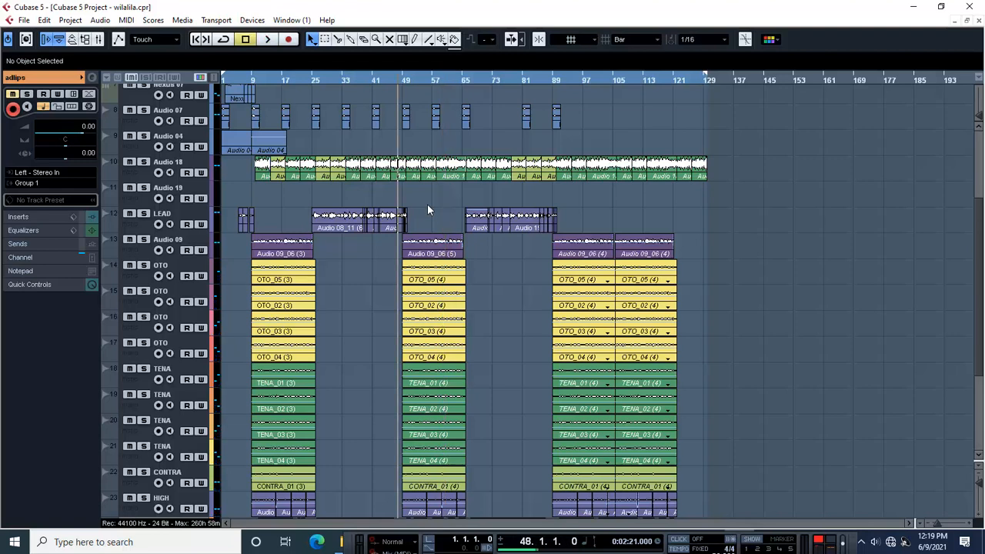
{"action": "left_click", "coordinate": [465, 80]}
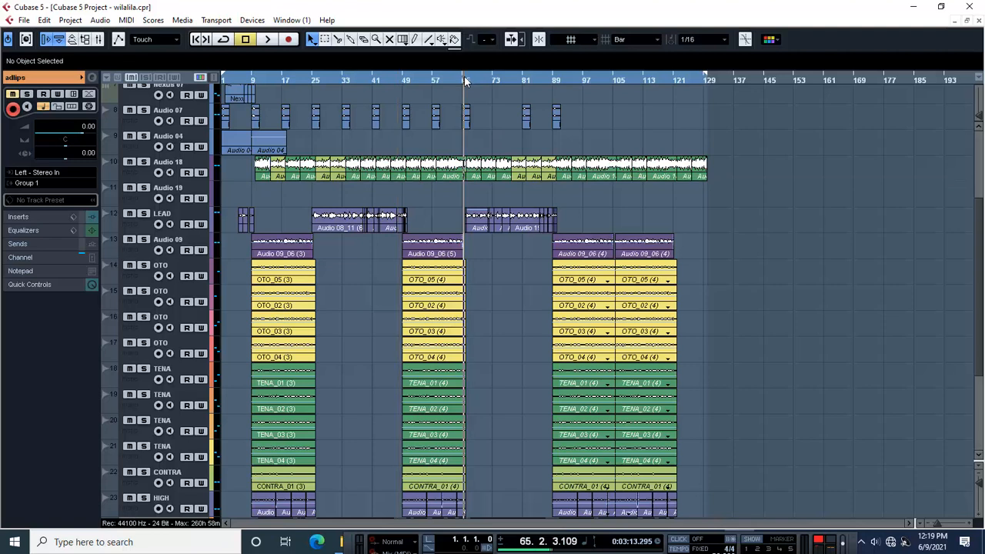
{"action": "key", "text": "space"}
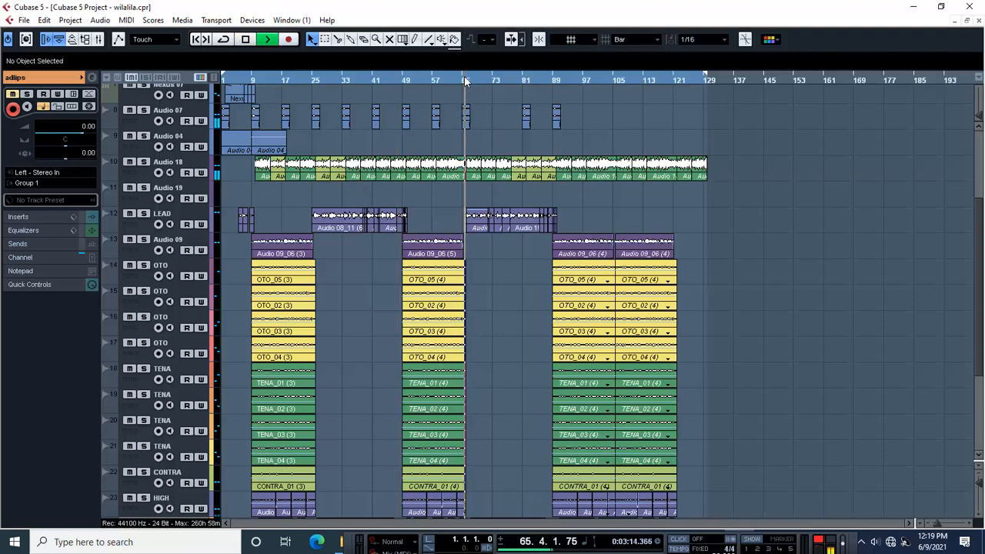
{"action": "key", "text": "space"}
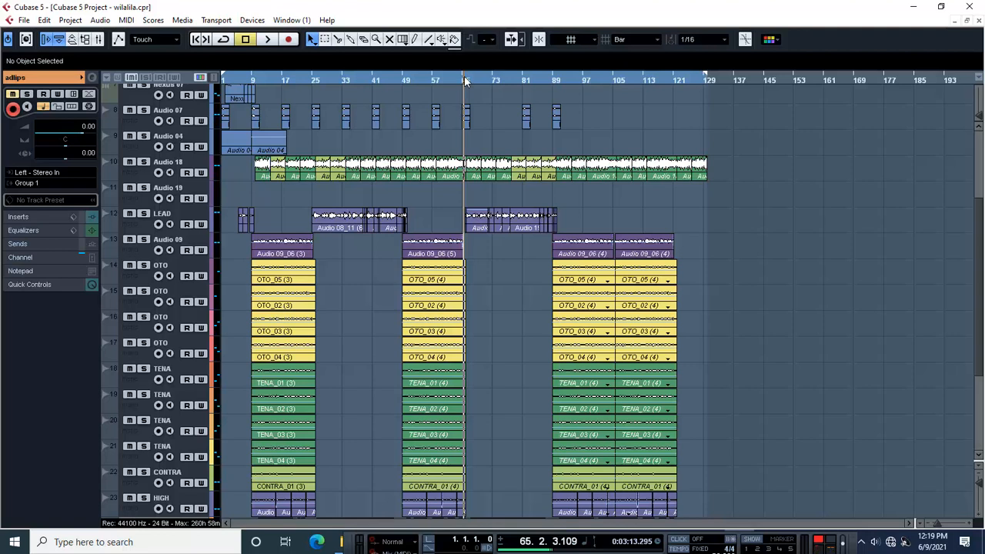
{"action": "key", "text": "space"}
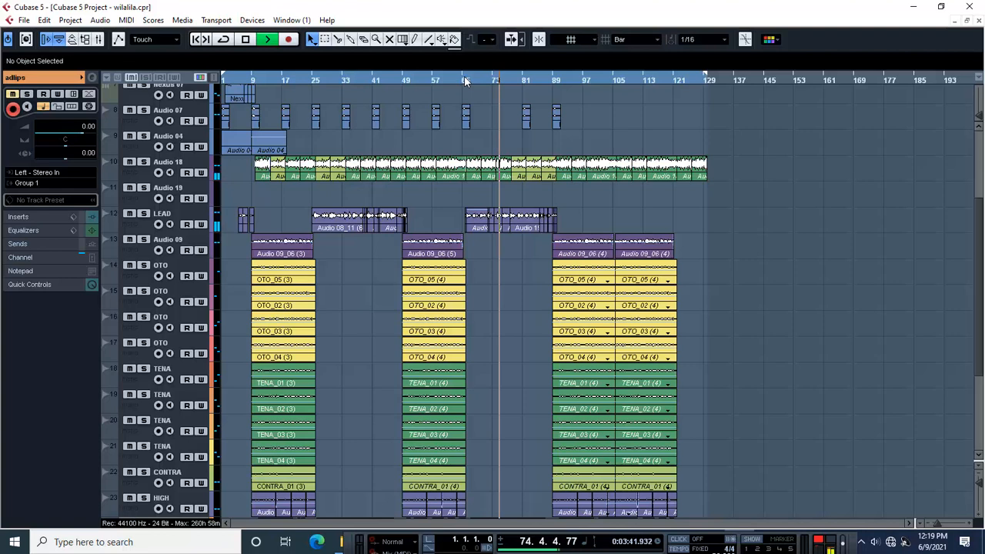
{"action": "key", "text": "space"}
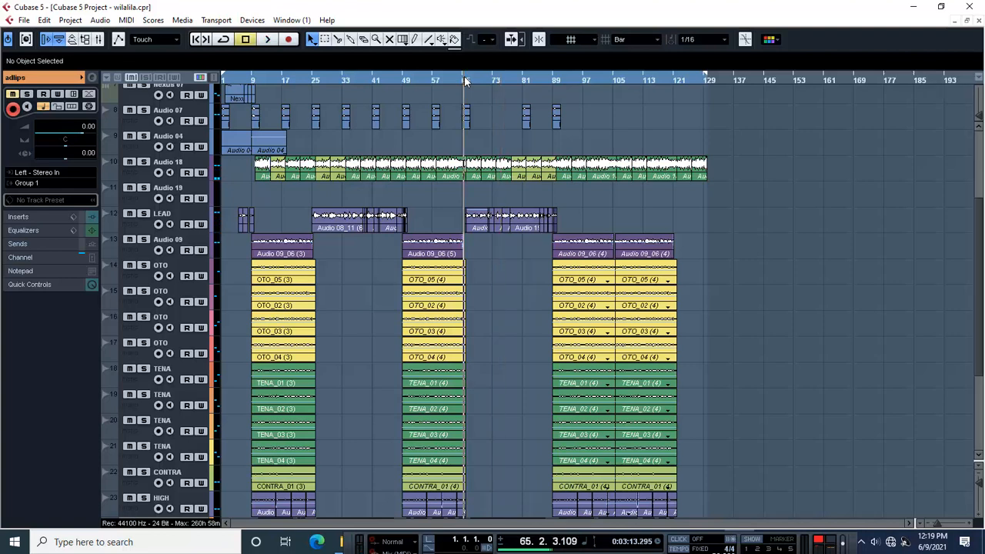